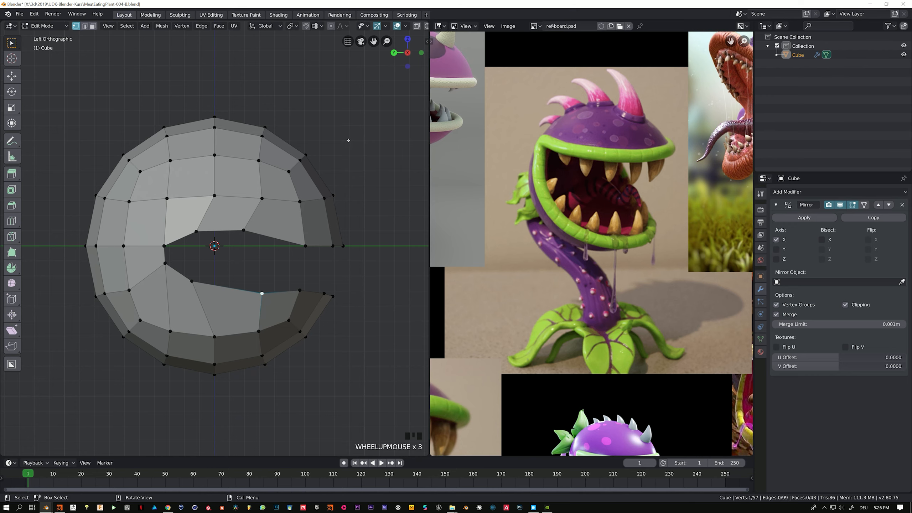
# Step: Raise the inner vertices of the upper and lower mouth edges slightly in side view, and select the middle lower-edge vertex
pyautogui.moveTo(408, 53); pyautogui.dragTo(399, 54)
pyautogui.click(417, 55)
pyautogui.press('g')
pyautogui.click(201, 226)
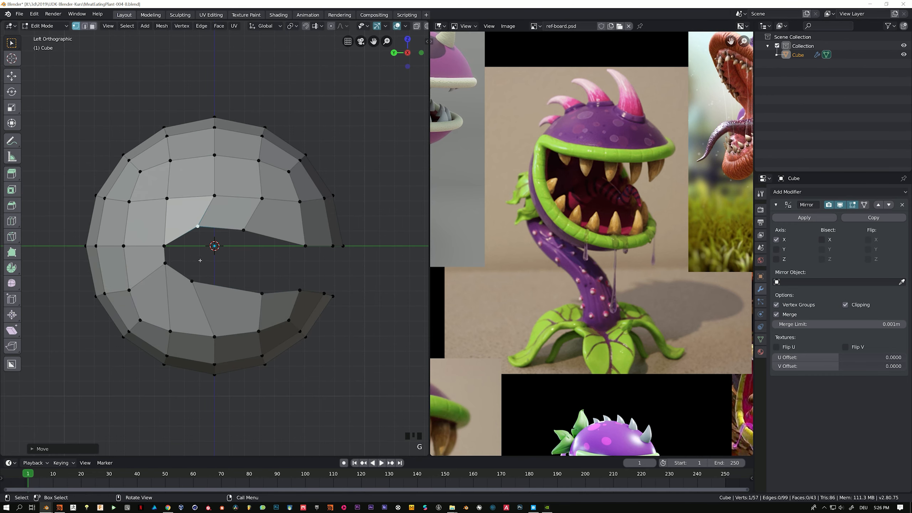
pyautogui.click(191, 282)
pyautogui.press('g')
pyautogui.click(190, 273)
pyautogui.click(262, 293)
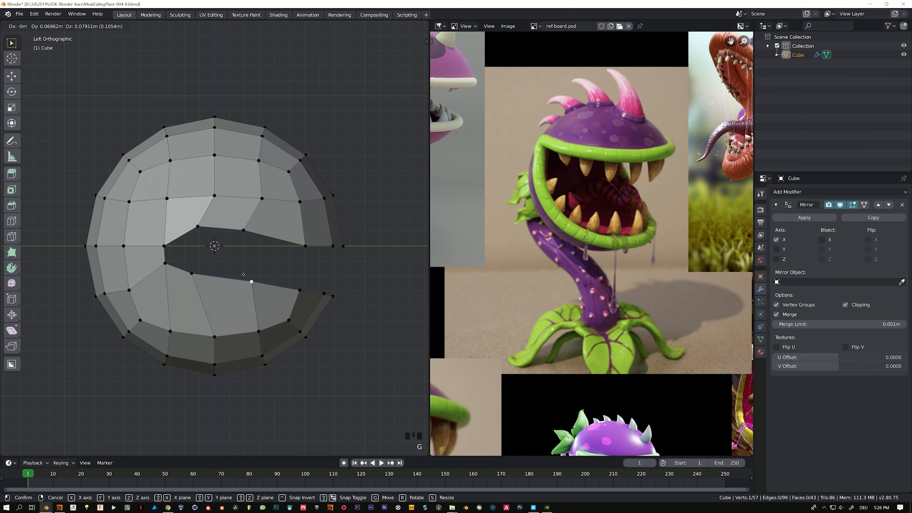
pyautogui.press('g')
pyautogui.rightClick(243, 277)
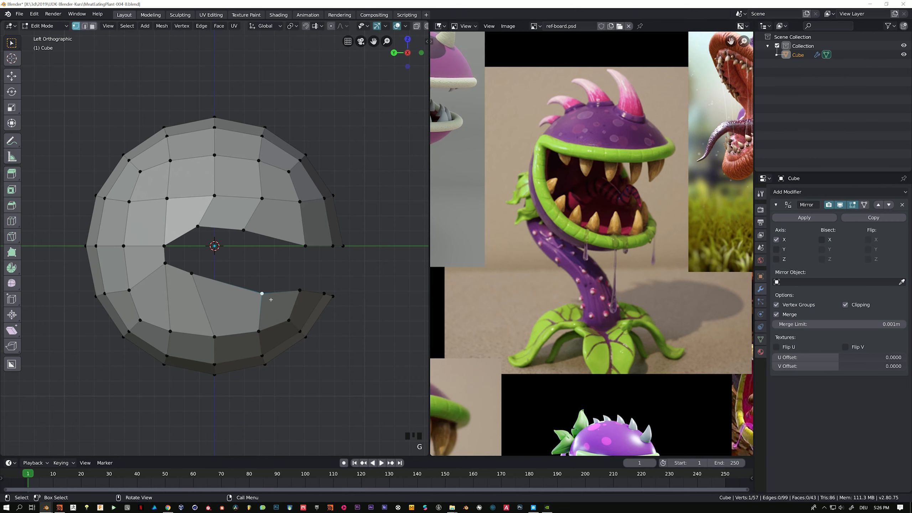
pyautogui.press('g')
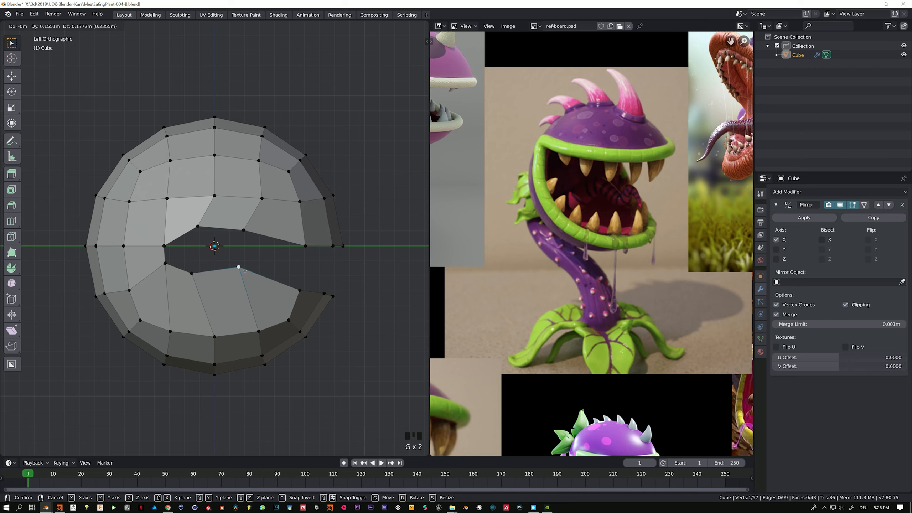
pyautogui.rightClick(245, 270)
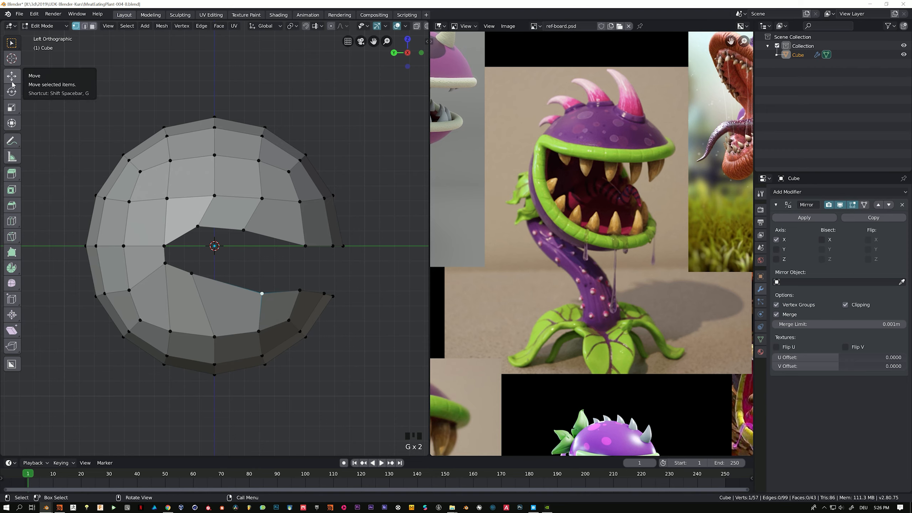
# Step: With the Move tool, shift the middle vertex of the lower mouth edge up and backward in the YZ plane
pyautogui.click(11, 77)
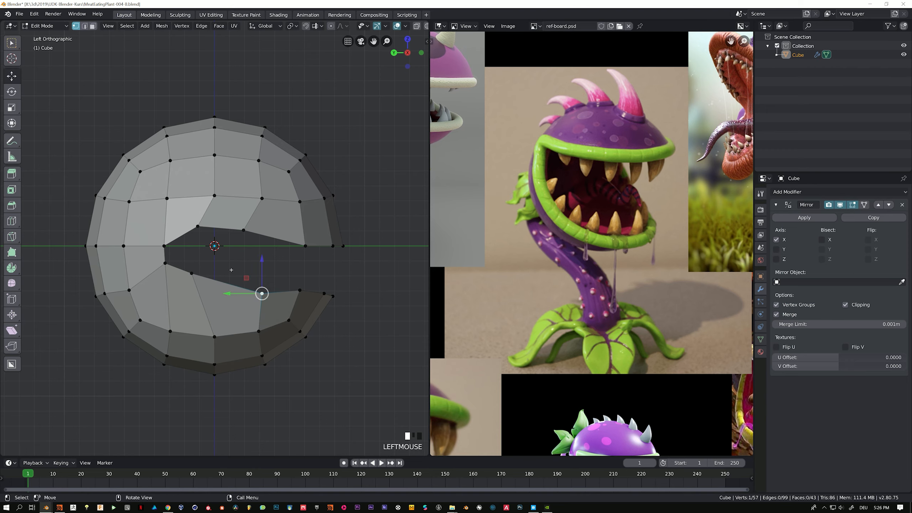
pyautogui.moveTo(246, 279); pyautogui.dragTo(238, 240)
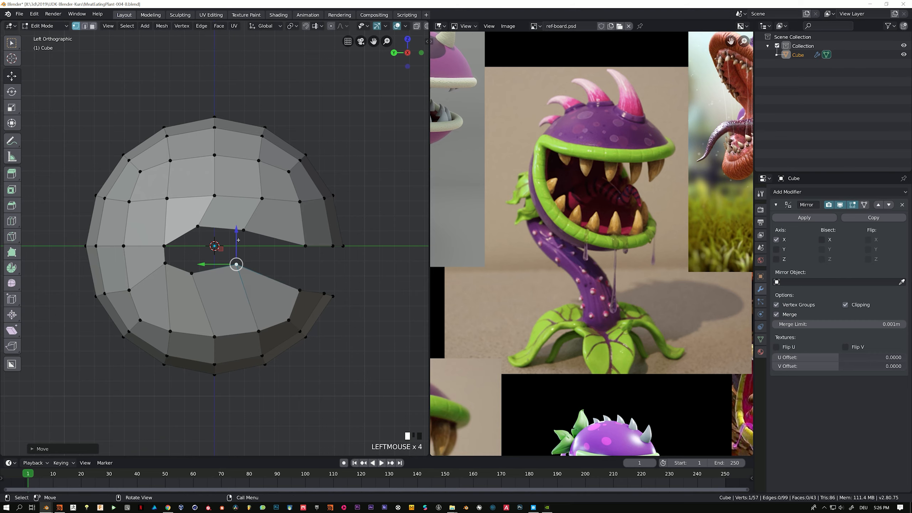
pyautogui.moveTo(208, 263); pyautogui.dragTo(197, 328, button='middle')
pyautogui.scroll(5, 200, 325)
pyautogui.scroll(-4, 200, 325)
pyautogui.keyDown('shift'); pyautogui.moveTo(138, 334); pyautogui.dragTo(214, 285, button='middle'); pyautogui.keyUp('shift')
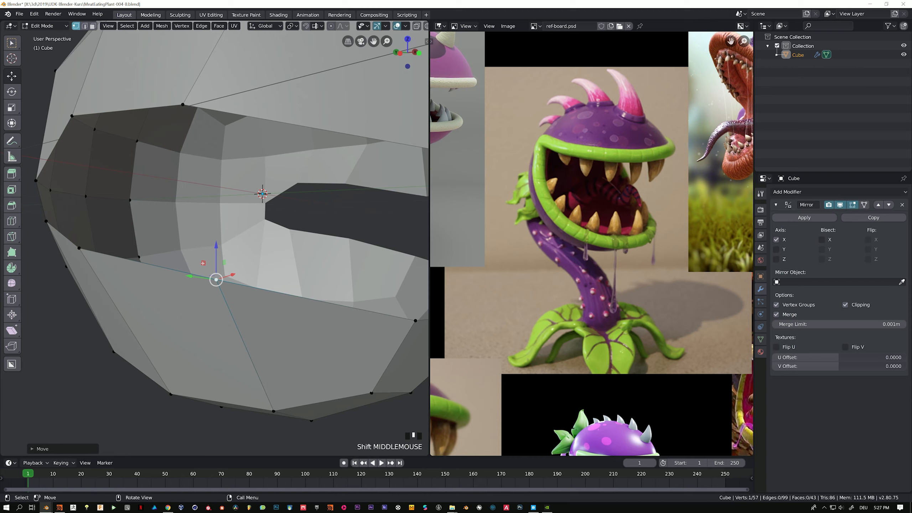
pyautogui.moveTo(202, 263); pyautogui.dragTo(245, 240)
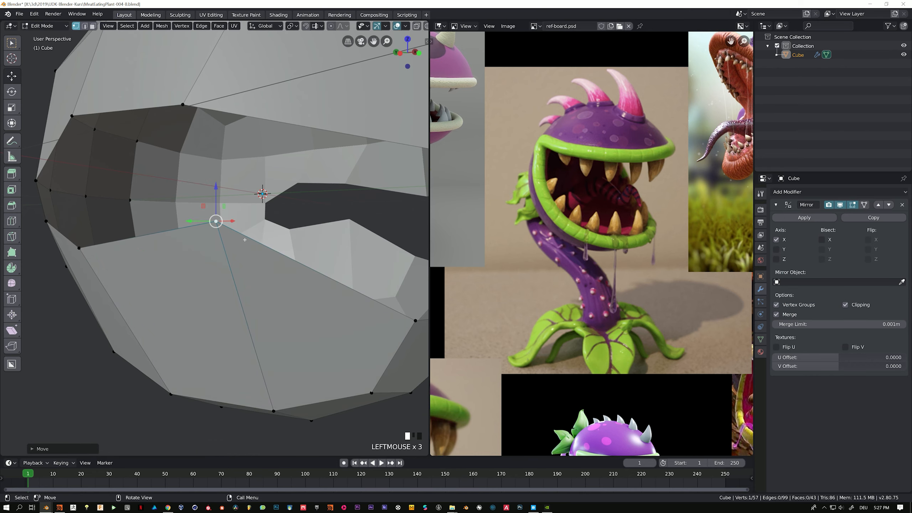
# Step: Refine the lower mouth edge in side view by repositioning its middle vertex, its front vertex and the rear mouth-corner vertex
pyautogui.press('ctrl+KP_3')
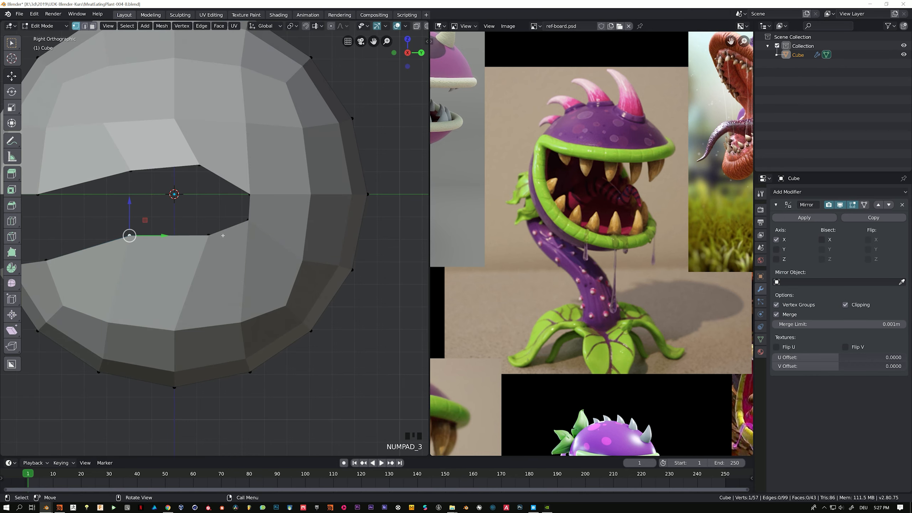
pyautogui.keyDown('shift'); pyautogui.moveTo(223, 236); pyautogui.dragTo(187, 248, button='middle'); pyautogui.keyUp('shift')
pyautogui.moveTo(249, 232); pyautogui.dragTo(235, 216)
pyautogui.click(346, 272)
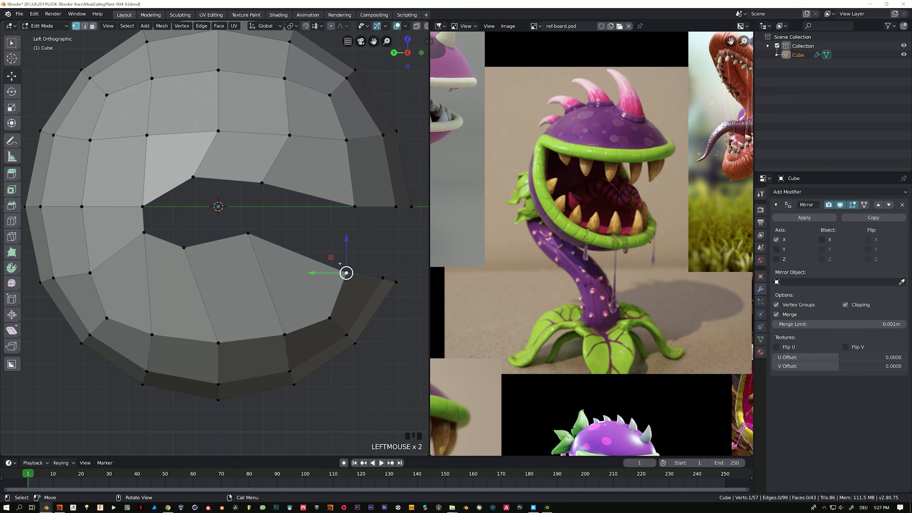
pyautogui.moveTo(329, 255); pyautogui.dragTo(324, 241)
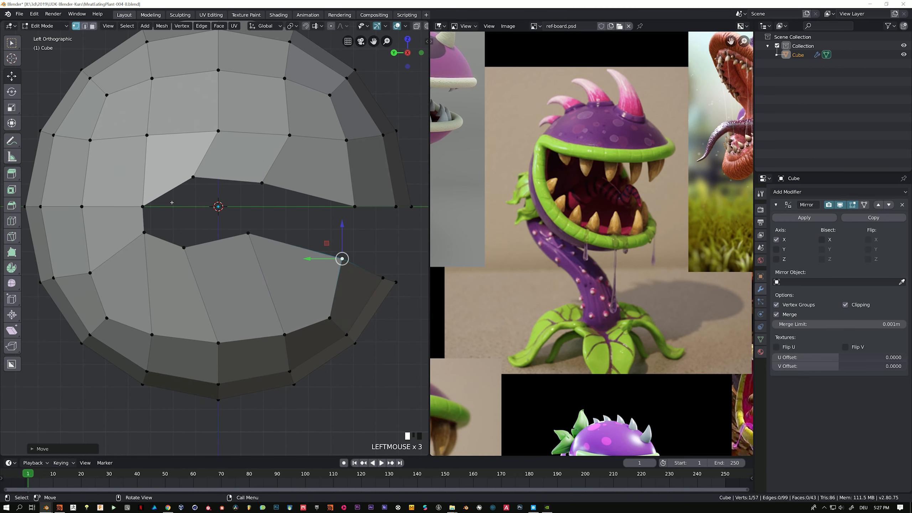
pyautogui.click(142, 230)
pyautogui.moveTo(143, 230); pyautogui.dragTo(136, 233)
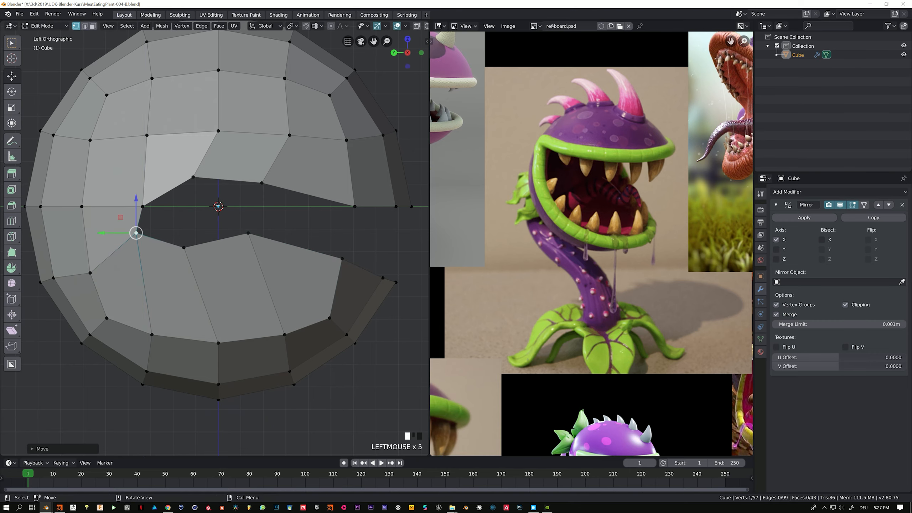
# Step: Return to Object Mode and add a Subdivision Surface modifier to the head with 2 viewport subdivisions
pyautogui.scroll(-5, 241, 226)
pyautogui.moveTo(241, 227); pyautogui.dragTo(291, 259, button='middle')
pyautogui.press('Tab')
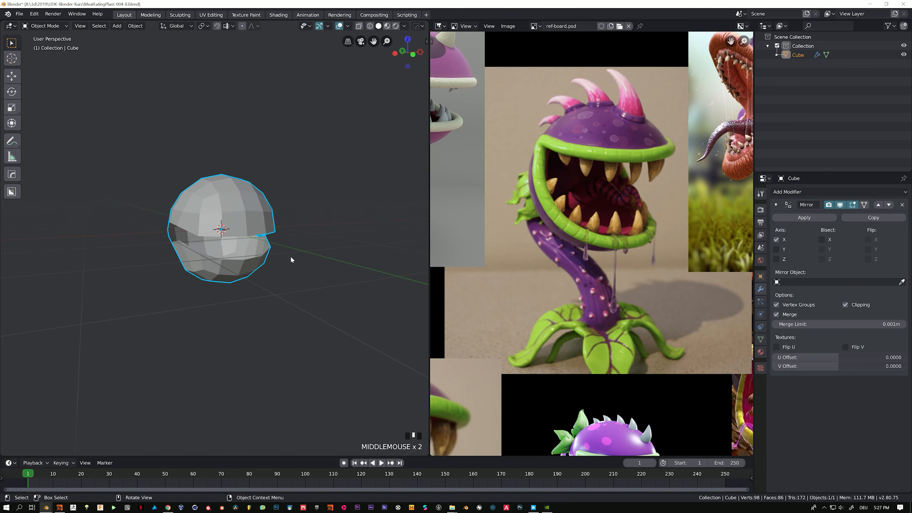
pyautogui.click(804, 196)
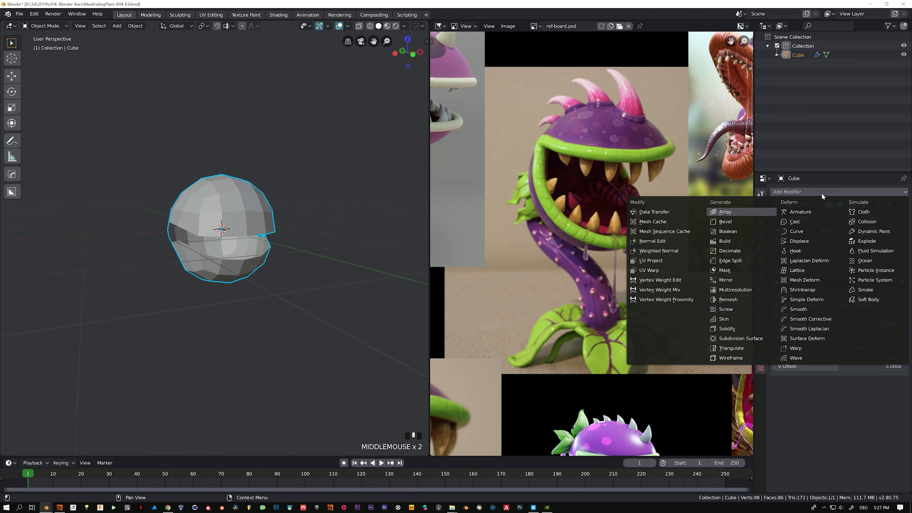
pyautogui.click(741, 338)
pyautogui.scroll(3, 338, 253)
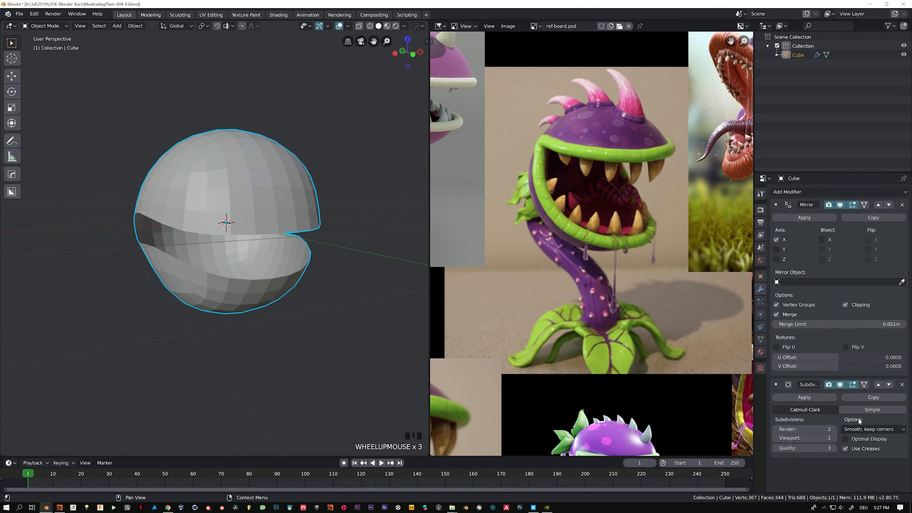
pyautogui.click(833, 438)
# Step: Apply smooth shading to the head mesh
pyautogui.moveTo(302, 210); pyautogui.dragTo(267, 187, button='middle')
pyautogui.rightClick(267, 185)
pyautogui.moveTo(268, 185)
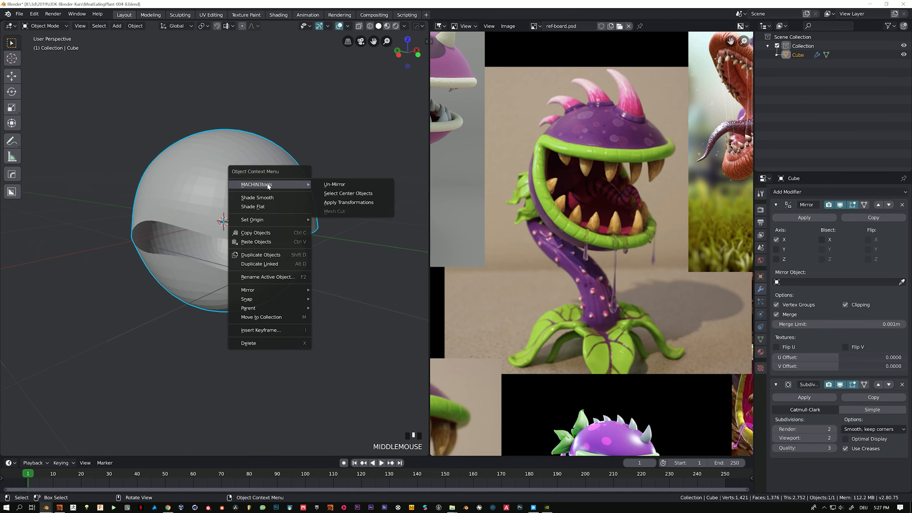
pyautogui.click(253, 198)
pyautogui.moveTo(292, 209)
pyautogui.mouseDown(button='middle')
pyautogui.moveTo(230, 207)
pyautogui.moveTo(283, 210)
pyautogui.mouseUp(button='middle')
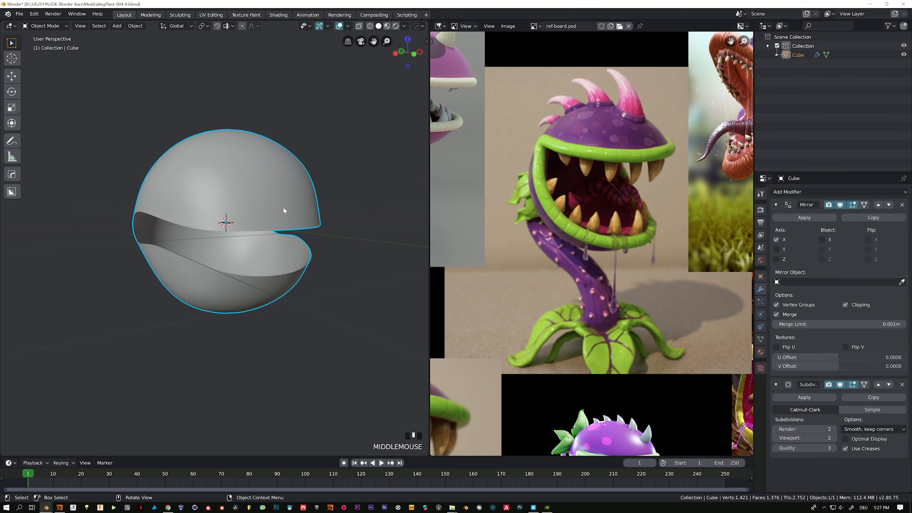
# Step: Enter Edit Mode in the front view and turn on proportional editing
pyautogui.press('KP_1')
pyautogui.press('Tab')
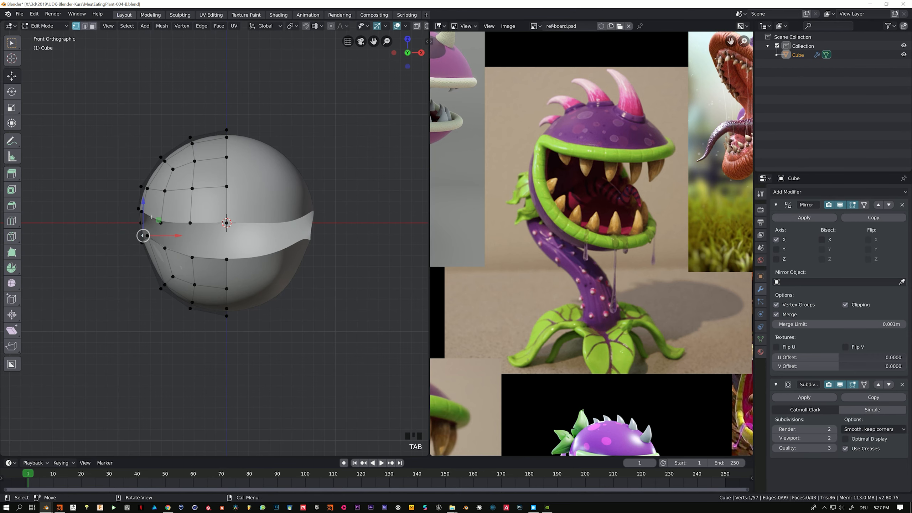
pyautogui.scroll(1, 215, 215)
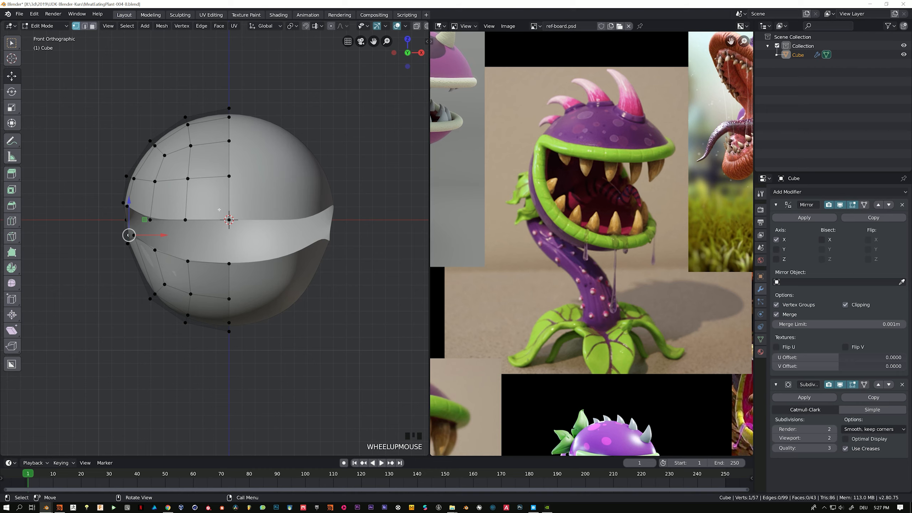
pyautogui.hscroll(3, 249, 26)
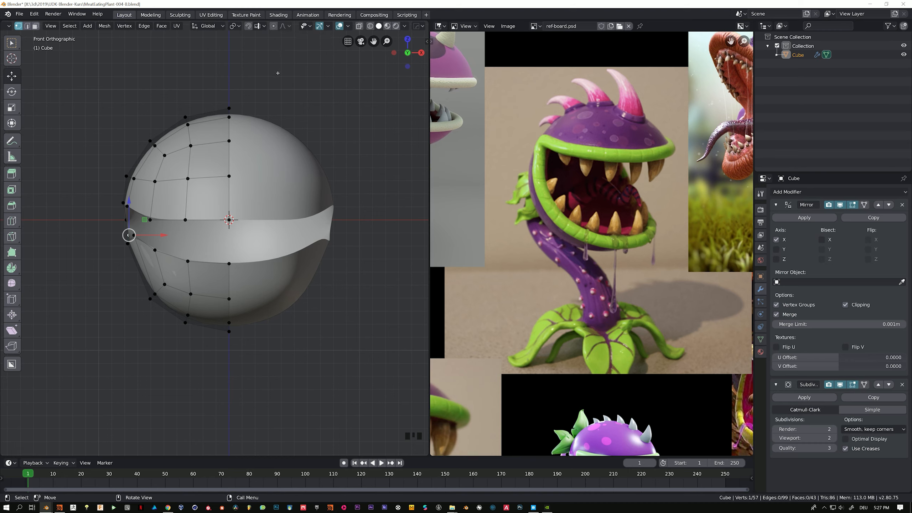
pyautogui.click(275, 27)
# Step: Try moving a vertex on the outer upper dome with proportional editing while varying the size of the influence area
pyautogui.click(185, 118)
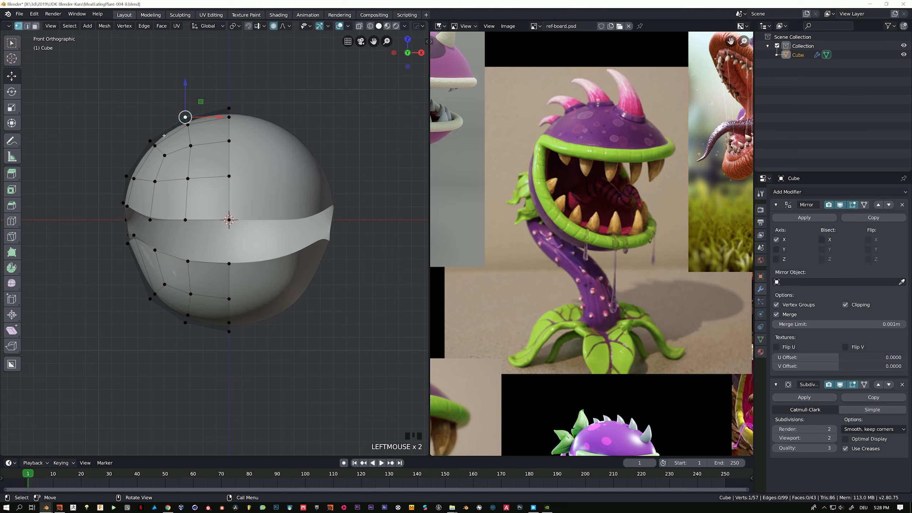
pyautogui.moveTo(163, 135); pyautogui.dragTo(142, 123, button='middle')
pyautogui.press('g')
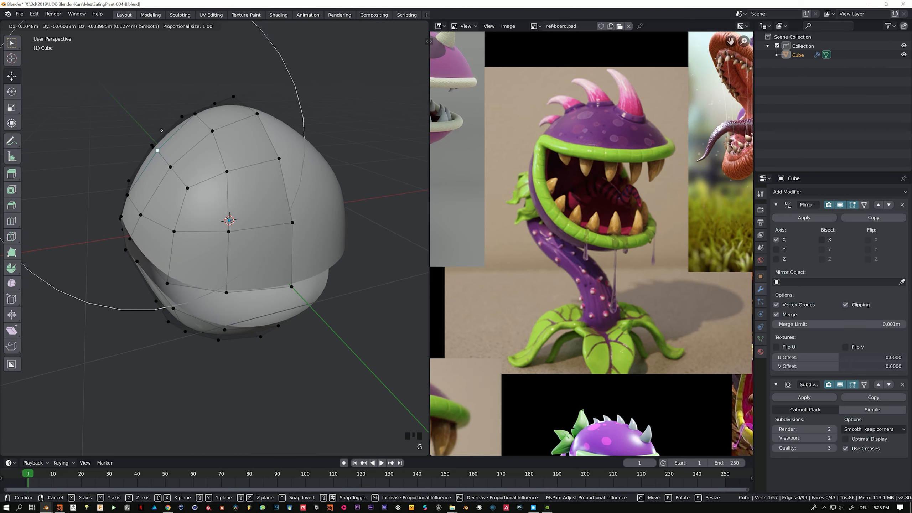
pyautogui.scroll(4, 146, 137)
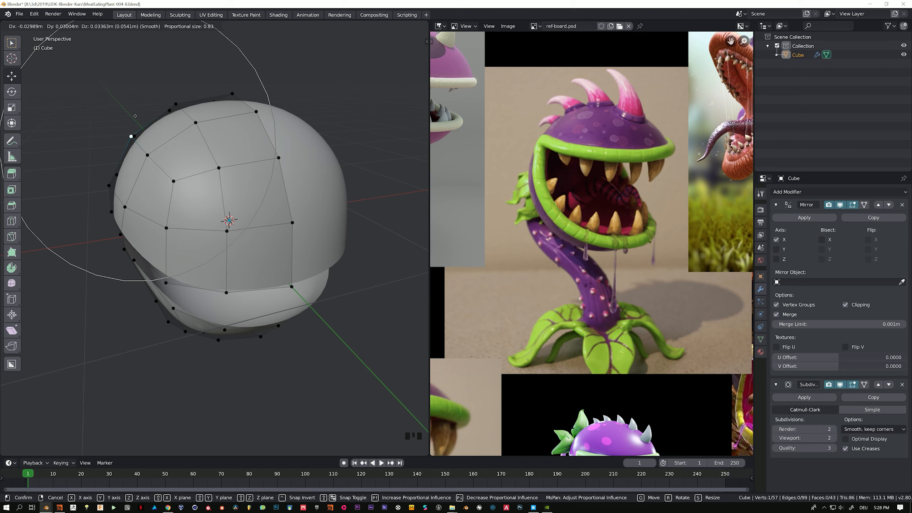
pyautogui.scroll(5, 125, 126)
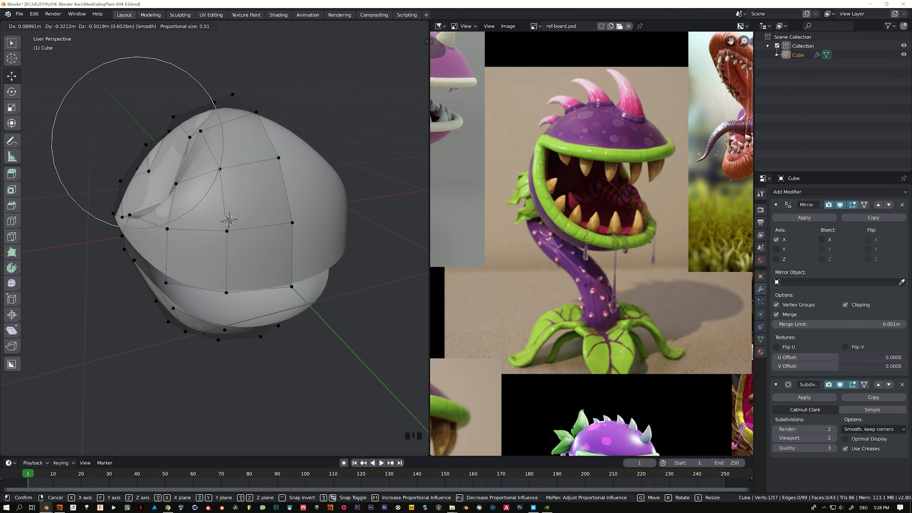
pyautogui.scroll(3, 178, 114)
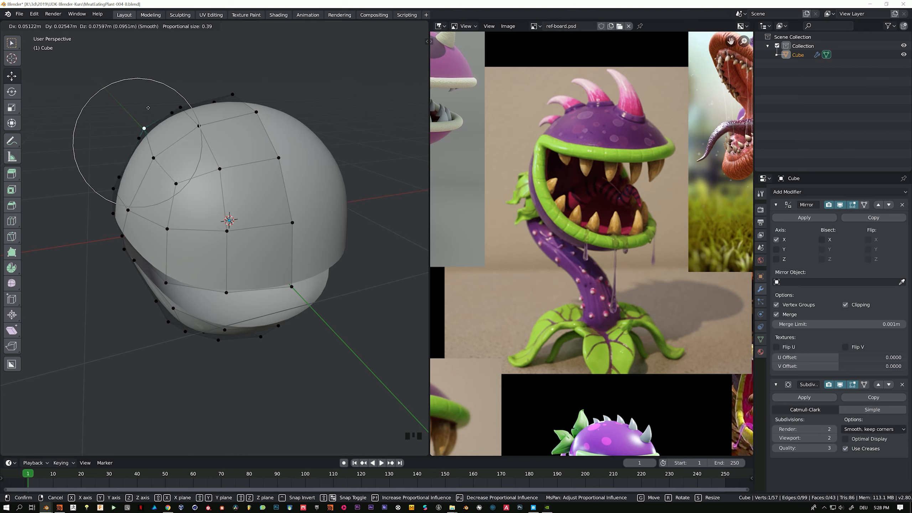
pyautogui.scroll(-3, 148, 108)
pyautogui.scroll(3, 148, 108)
pyautogui.scroll(-5, 151, 109)
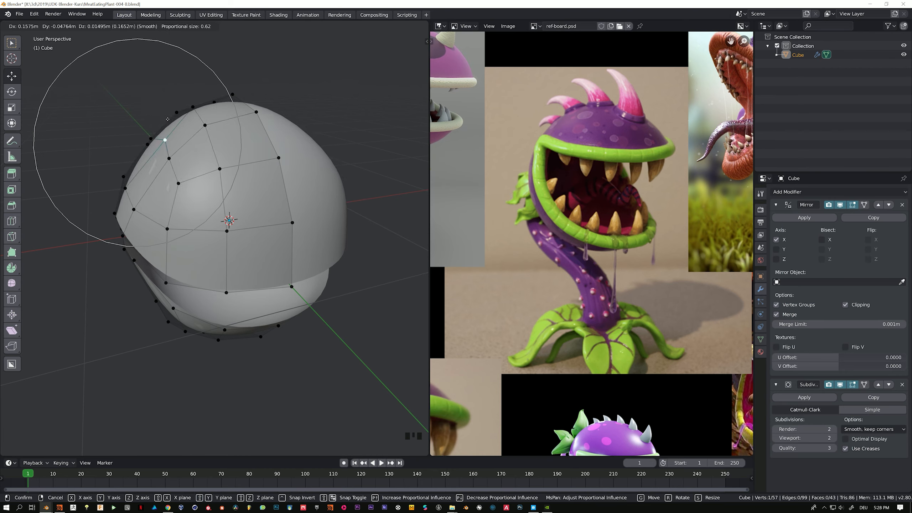
pyautogui.click(168, 119)
# Step: In front view, move the outer upper dome vertex slightly inward and down with proportional falloff
pyautogui.press('KP_1')
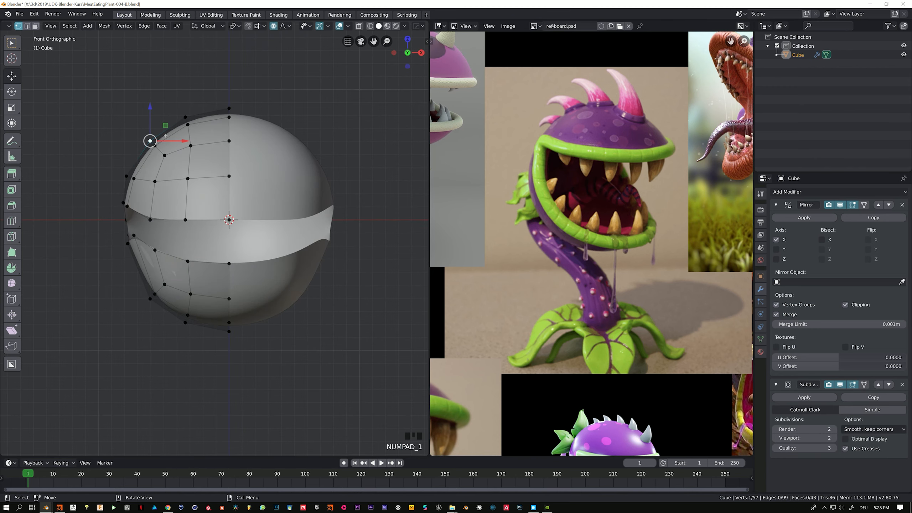
pyautogui.keyDown('shift'); pyautogui.moveTo(175, 101); pyautogui.dragTo(171, 187, button='middle'); pyautogui.keyUp('shift')
pyautogui.press('g')
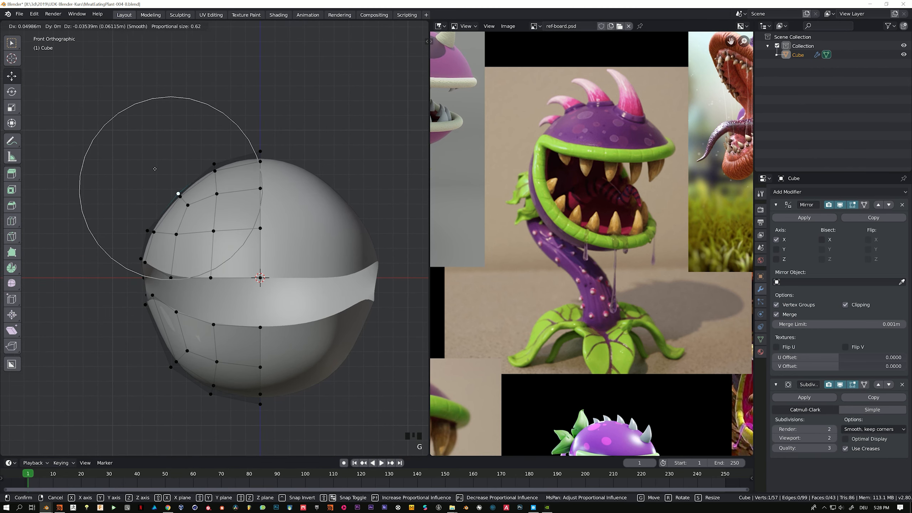
pyautogui.scroll(-3, 154, 168)
pyautogui.click(157, 172)
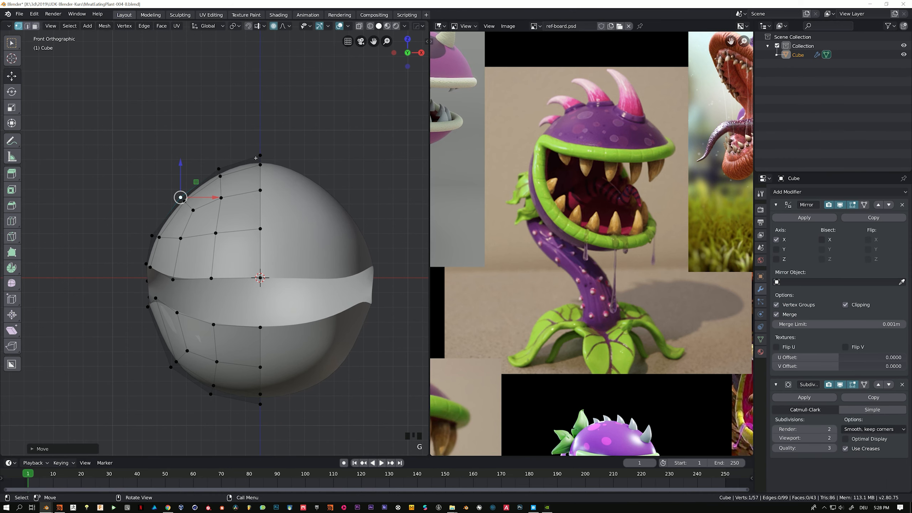
# Step: Flatten the head by lowering its top centre vertex in two moves with a proportional size of 1.21
pyautogui.click(256, 159)
pyautogui.press('g')
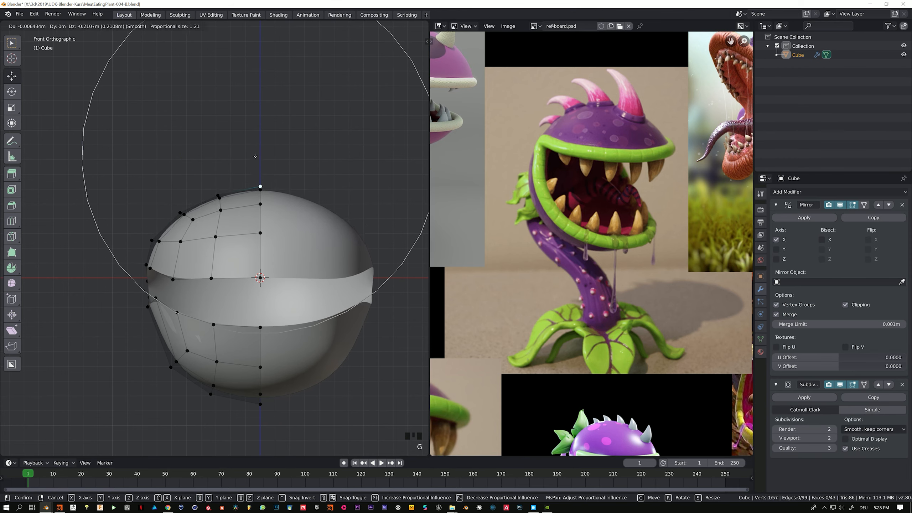
pyautogui.click(256, 157)
pyautogui.press('g')
pyautogui.click(260, 151)
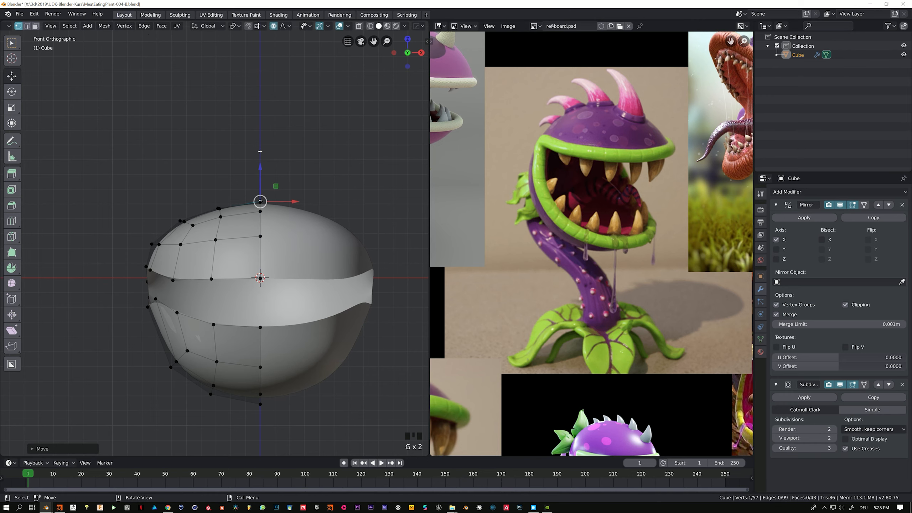
# Step: Raise the top centre vertex of the dome slightly with proportional editing to fine-tune the crown
pyautogui.click(218, 208)
pyautogui.moveTo(219, 209); pyautogui.dragTo(189, 188, button='middle')
pyautogui.click(220, 200)
pyautogui.press('g')
pyautogui.click(220, 197)
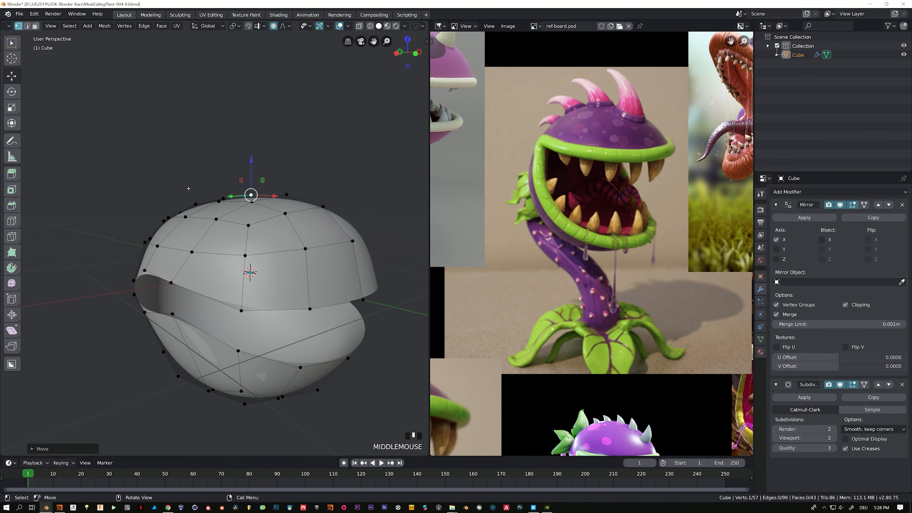
# Step: In the right side view, pull the upper front vertex of the head down so the forehead slopes toward the mouth
pyautogui.press('KP_3')
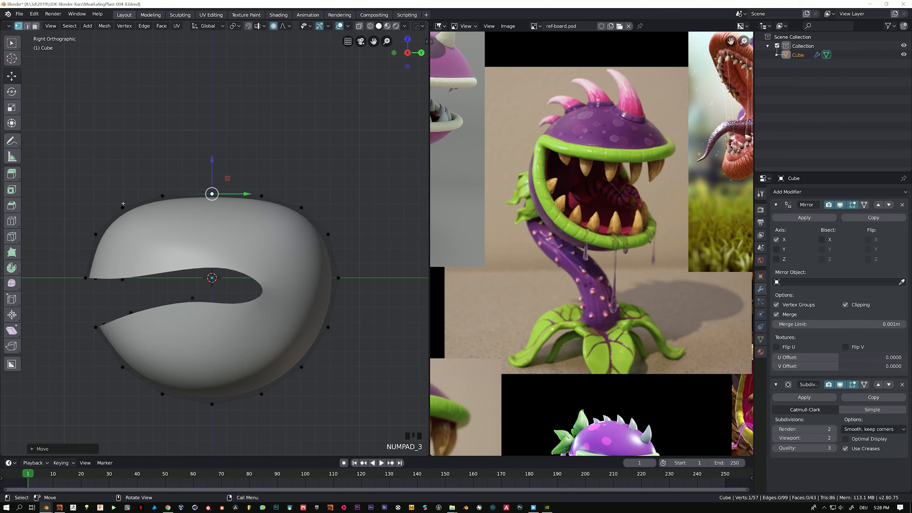
pyautogui.click(124, 204)
pyautogui.press('g')
pyautogui.click(125, 232)
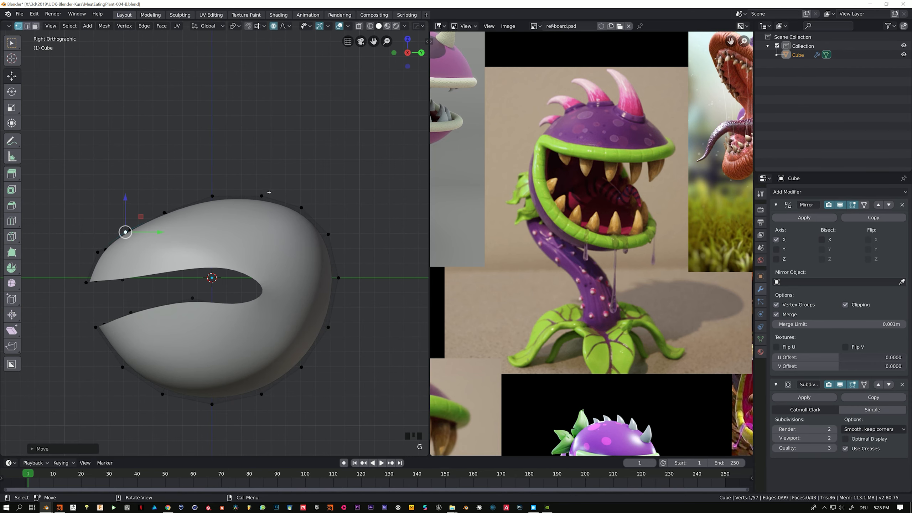
# Step: In the right side view, nudge the upper rear vertex of the head slightly down
pyautogui.click(300, 209)
pyautogui.press('g')
pyautogui.click(301, 209)
# Step: In the left side view, pull the mouth corner vertex backward with proportional size 0.75 and adjust the upper rear profile vertex
pyautogui.keyDown('shift'); pyautogui.moveTo(273, 304); pyautogui.dragTo(283, 222, button='middle'); pyautogui.keyUp('shift')
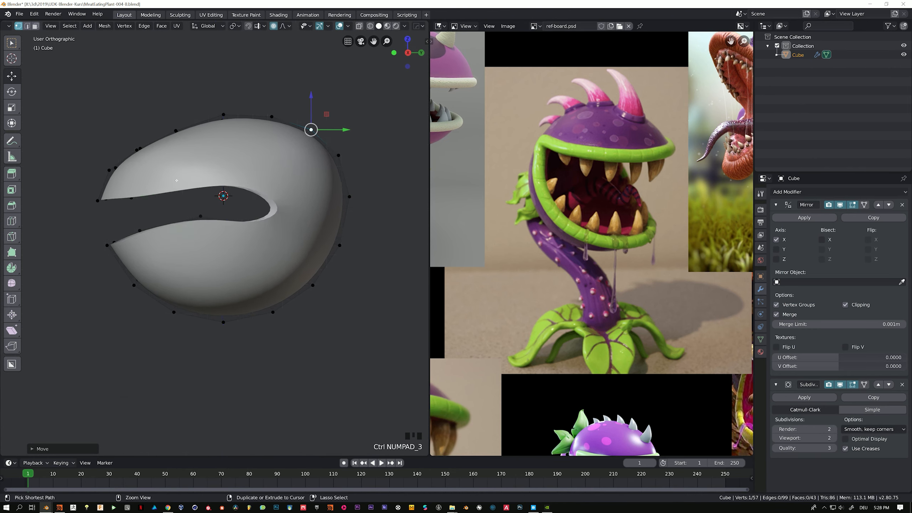
pyautogui.press('ctrl+KP_3')
pyautogui.click(153, 204)
pyautogui.press('g')
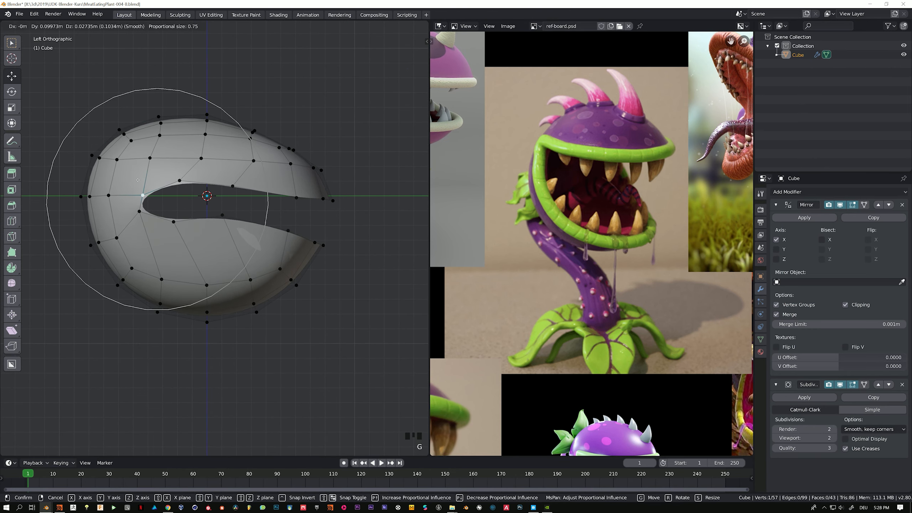
pyautogui.click(138, 180)
pyautogui.click(115, 130)
pyautogui.click(114, 129)
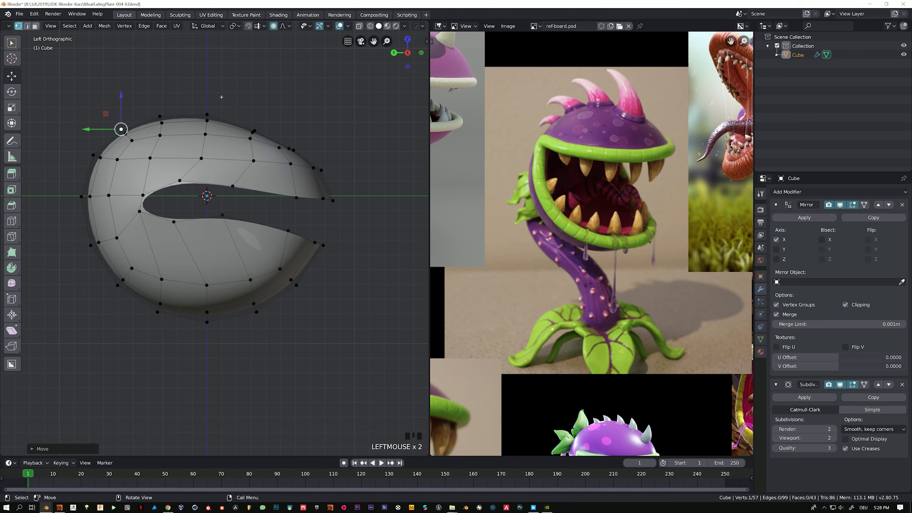
# Step: Lower the dome's top centre vertex slightly, and move the vertex in front of it up and back to smooth the crown
pyautogui.click(208, 113)
pyautogui.press('g')
pyautogui.click(216, 121)
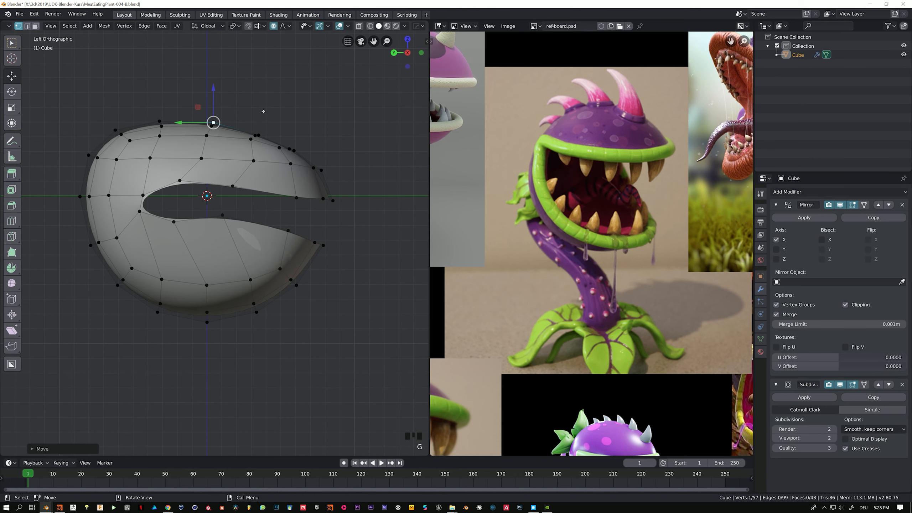
pyautogui.click(259, 134)
pyautogui.press('g')
pyautogui.click(269, 117)
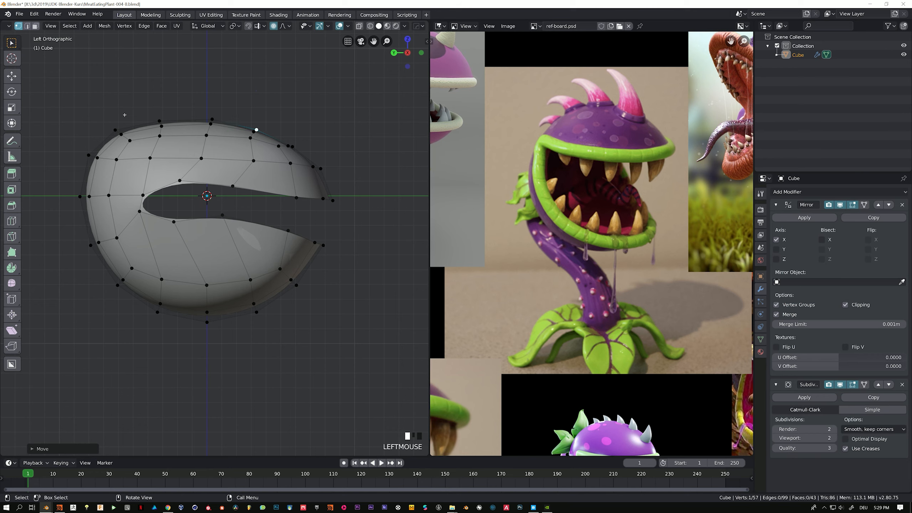
pyautogui.press('g')
pyautogui.click(307, 161)
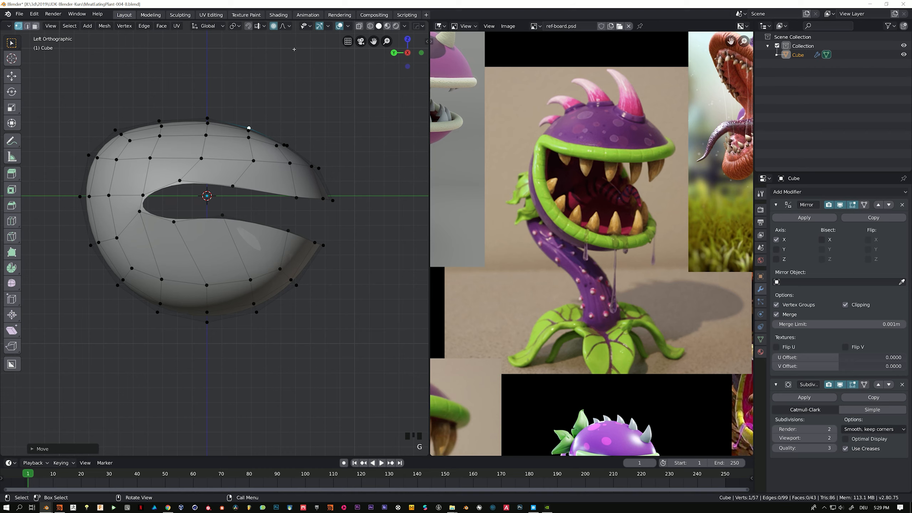
pyautogui.click(289, 27)
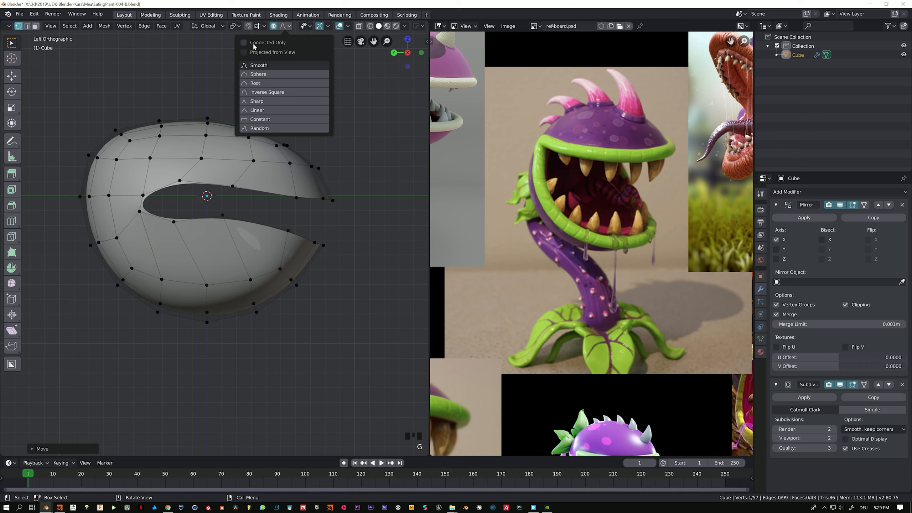
pyautogui.press('g')
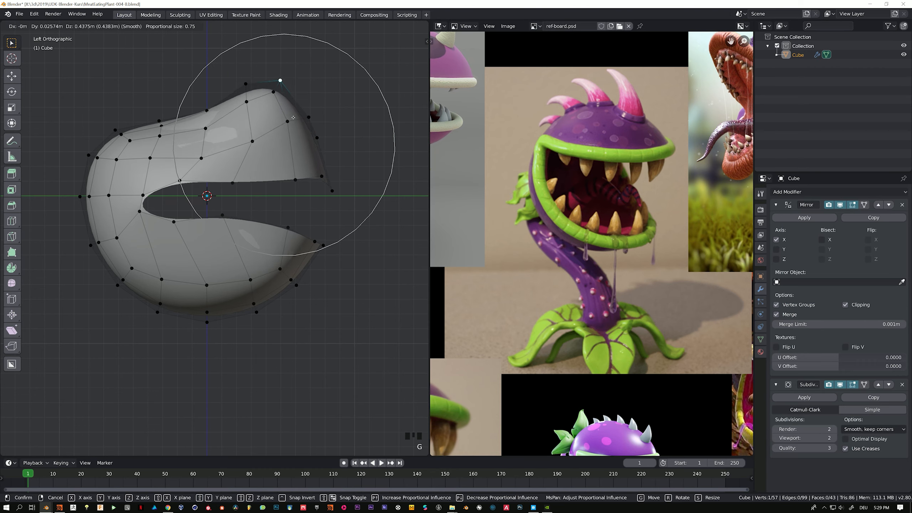
pyautogui.scroll(-7, 266, 122)
pyautogui.scroll(4, 259, 144)
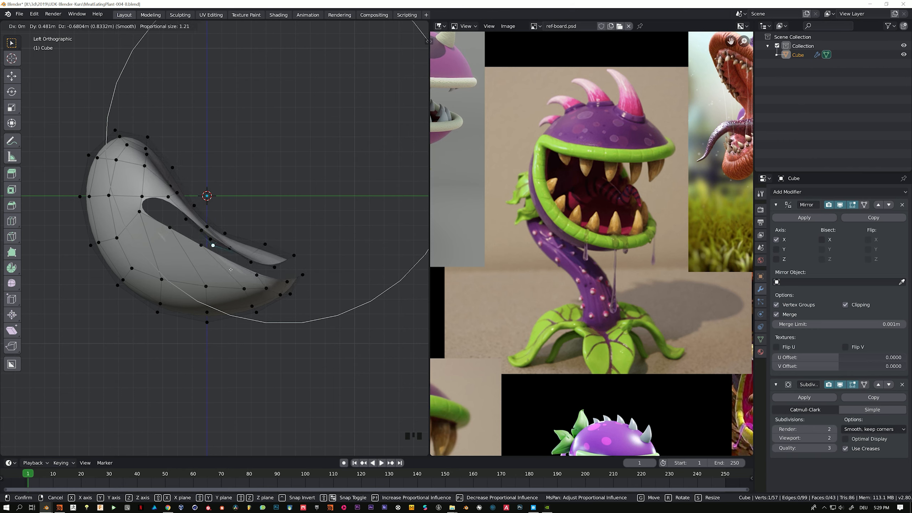
pyautogui.rightClick(220, 236)
pyautogui.click(285, 29)
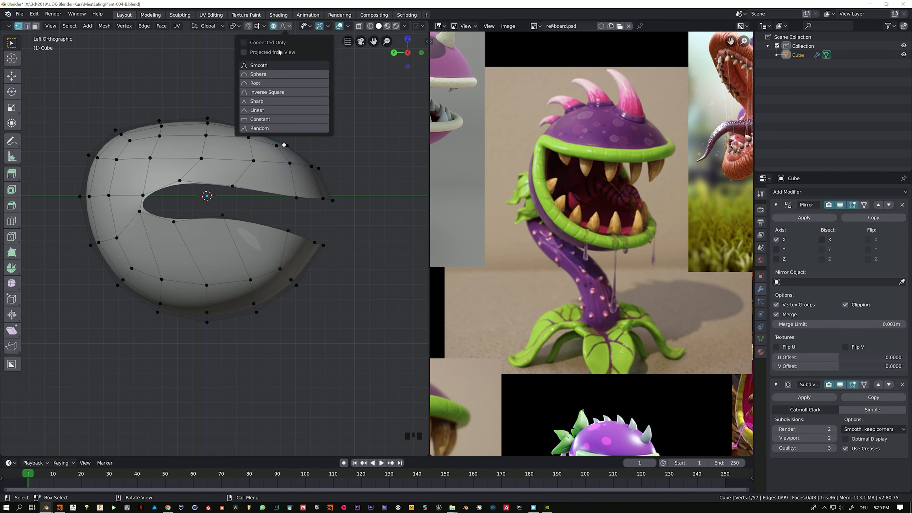
pyautogui.press('g')
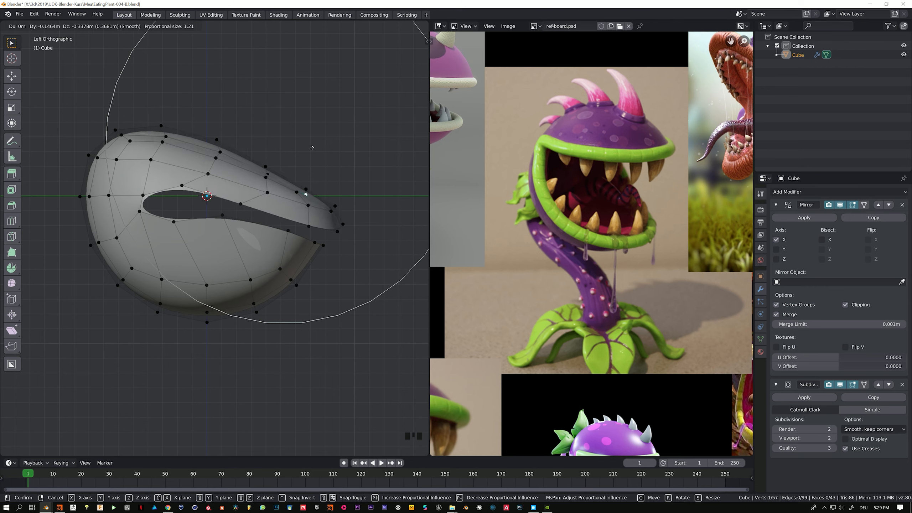
pyautogui.click(284, 115)
pyautogui.moveTo(283, 115); pyautogui.dragTo(265, 180, button='middle')
# Step: In front view, move the upper jaw's outer side vertices inward and down with proportional size 1.21 to narrow the head
pyautogui.press('KP_1')
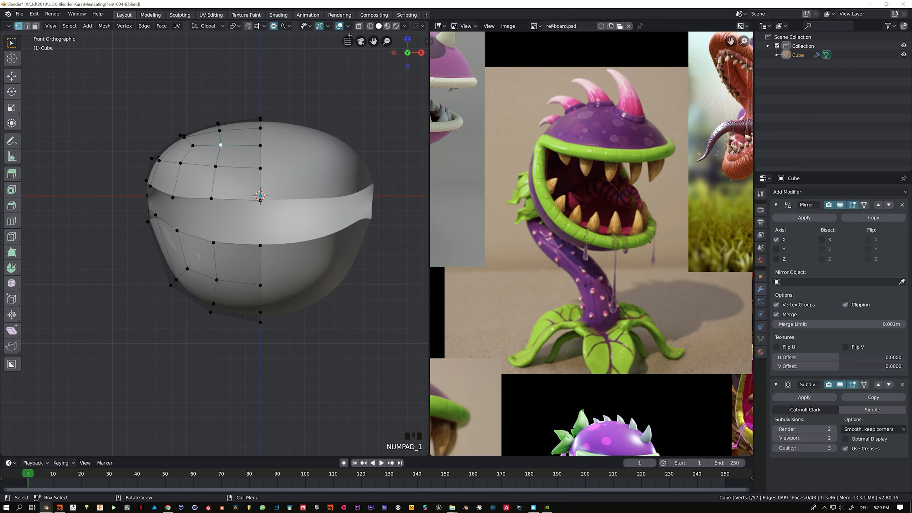
pyautogui.click(288, 26)
pyautogui.click(265, 48)
pyautogui.press('g')
pyautogui.click(170, 156)
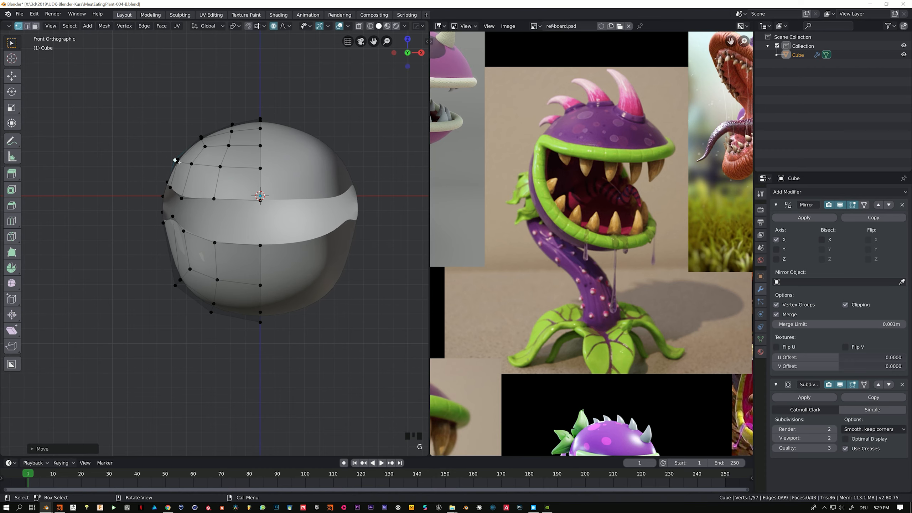
pyautogui.press('g')
pyautogui.click(183, 166)
pyautogui.click(198, 168)
pyautogui.press('g')
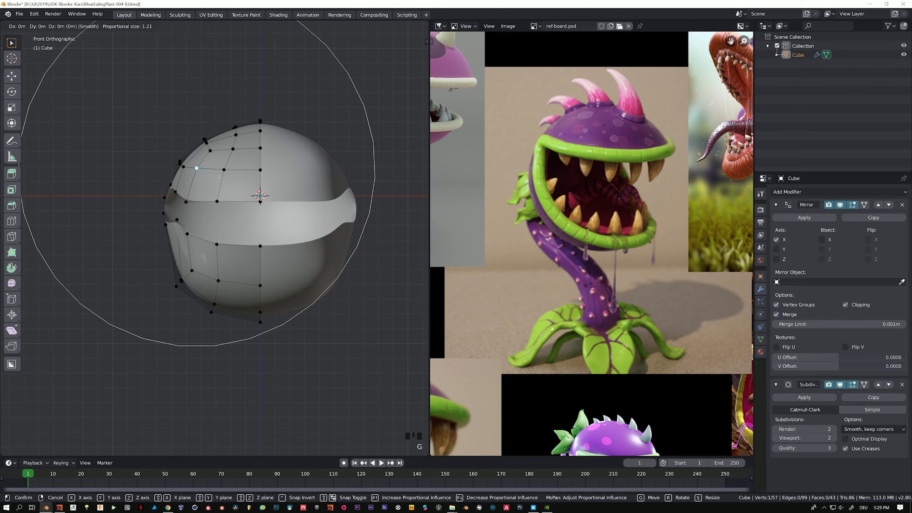
pyautogui.click(206, 171)
pyautogui.moveTo(212, 172); pyautogui.dragTo(310, 175, button='middle')
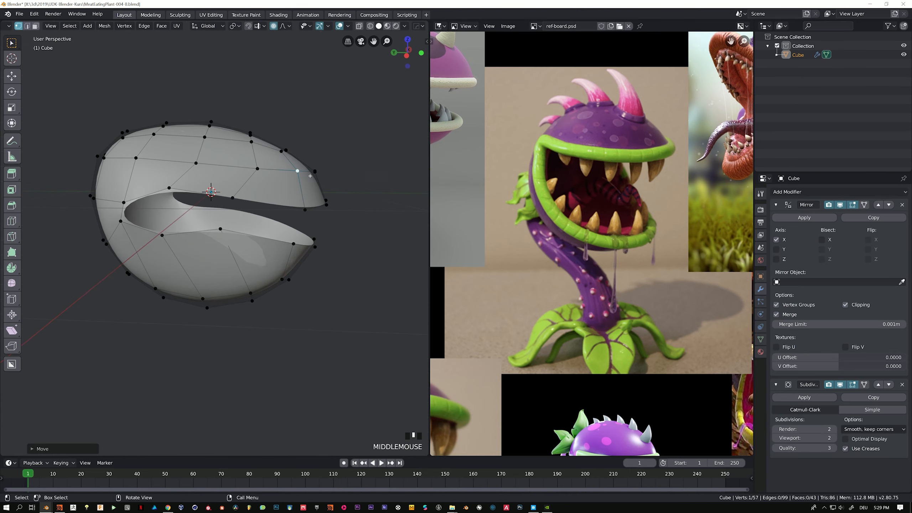
pyautogui.click(348, 26)
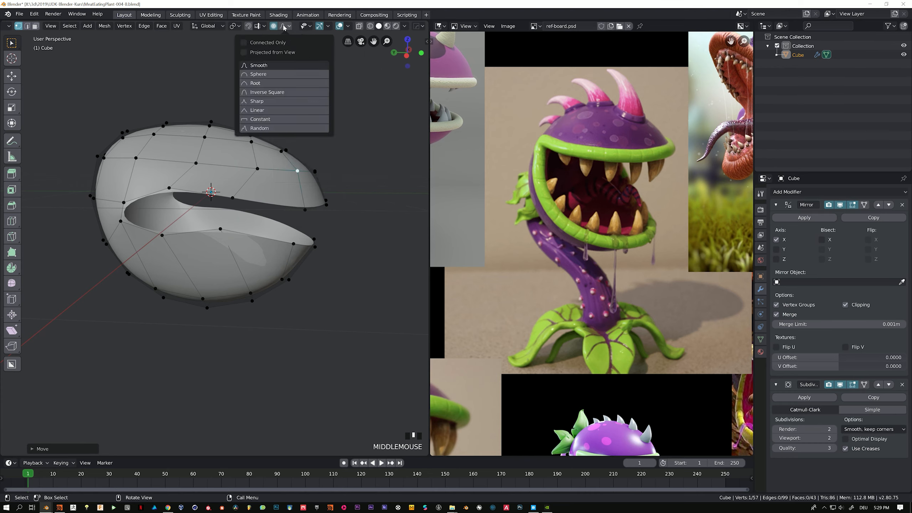
pyautogui.moveTo(243, 155); pyautogui.dragTo(185, 153, button='middle')
# Step: In front view, move two lower lip vertices outward and down with a reduced proportional size to widen the mouth opening
pyautogui.press('KP_1')
pyautogui.click(183, 228)
pyautogui.press('g')
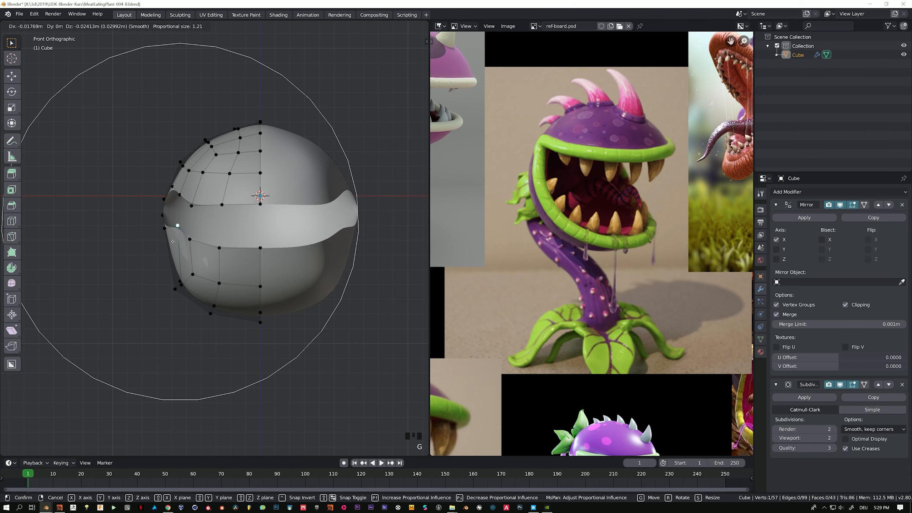
pyautogui.scroll(8, 169, 245)
pyautogui.click(167, 248)
pyautogui.click(191, 237)
pyautogui.press('g')
pyautogui.click(186, 243)
# Step: In the left side view, raise the rear lower lip vertex and lower the mouth corner vertex with proportional size 0.39
pyautogui.moveTo(158, 221); pyautogui.dragTo(232, 225, button='middle')
pyautogui.press('KP_3')
pyautogui.press('ctrl+KP_3')
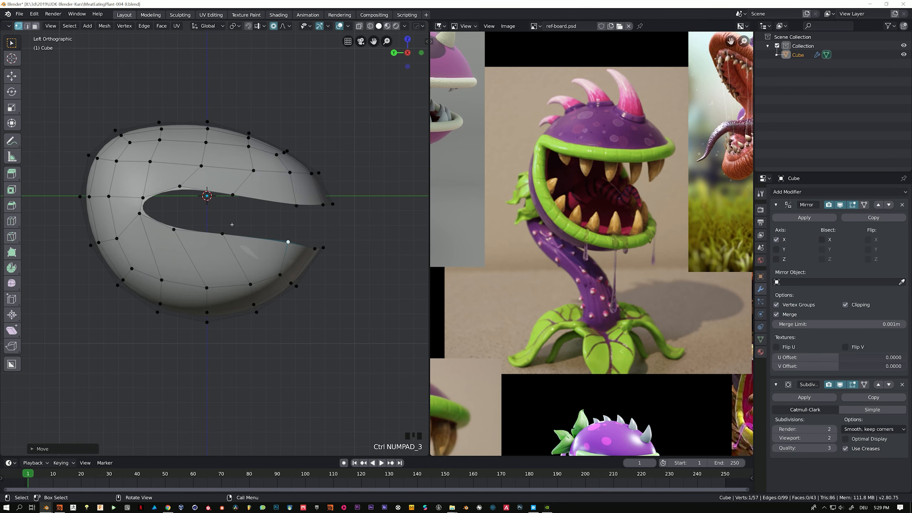
pyautogui.click(174, 227)
pyautogui.press('g')
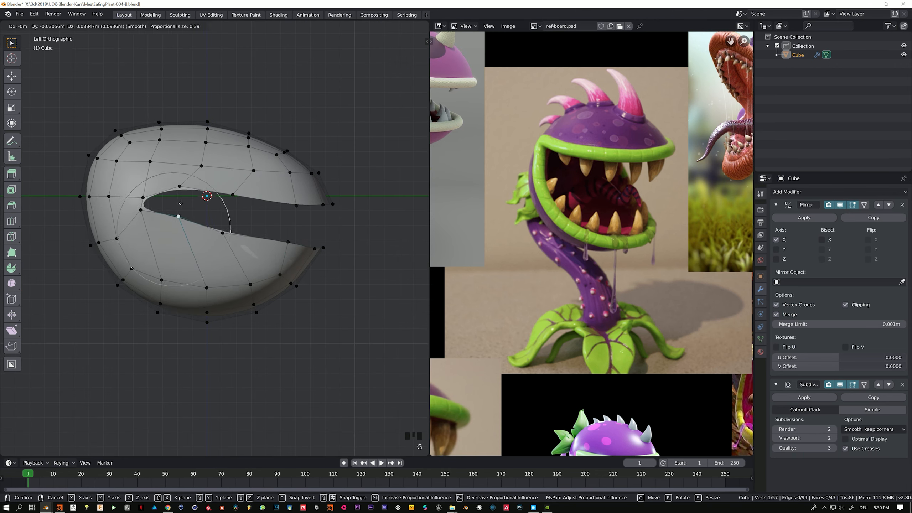
pyautogui.click(182, 200)
pyautogui.click(141, 209)
pyautogui.press('g')
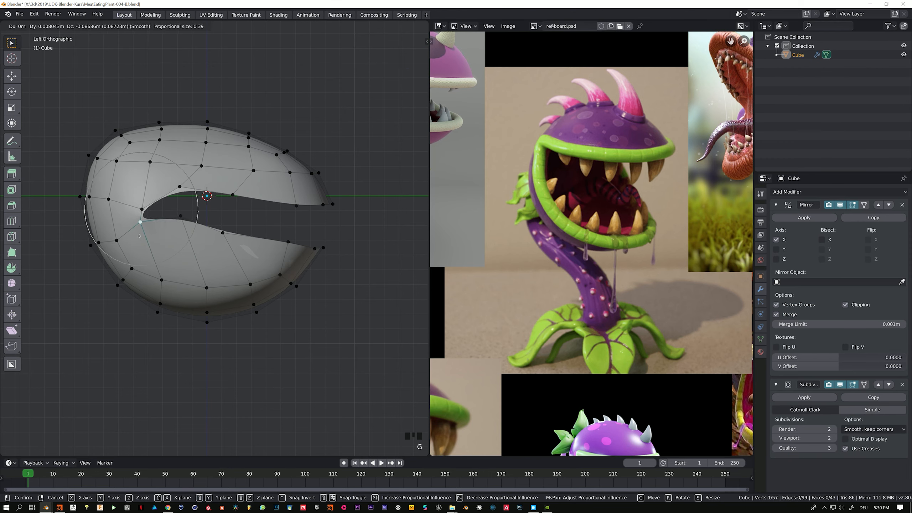
pyautogui.click(140, 223)
pyautogui.click(287, 243)
pyautogui.press('g')
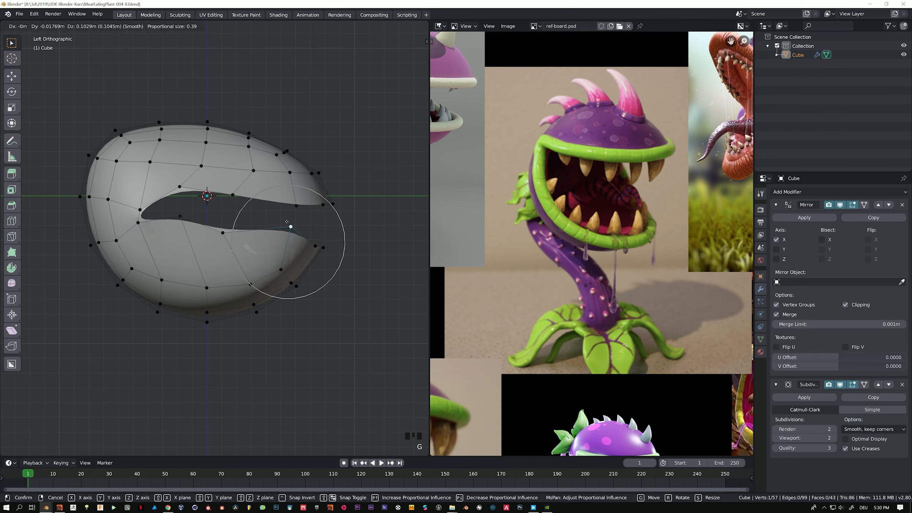
pyautogui.rightClick(287, 237)
# Step: Move the middle vertex of the lower lip up and forward to curve the mouth line
pyautogui.click(227, 226)
pyautogui.press('g')
pyautogui.click(242, 213)
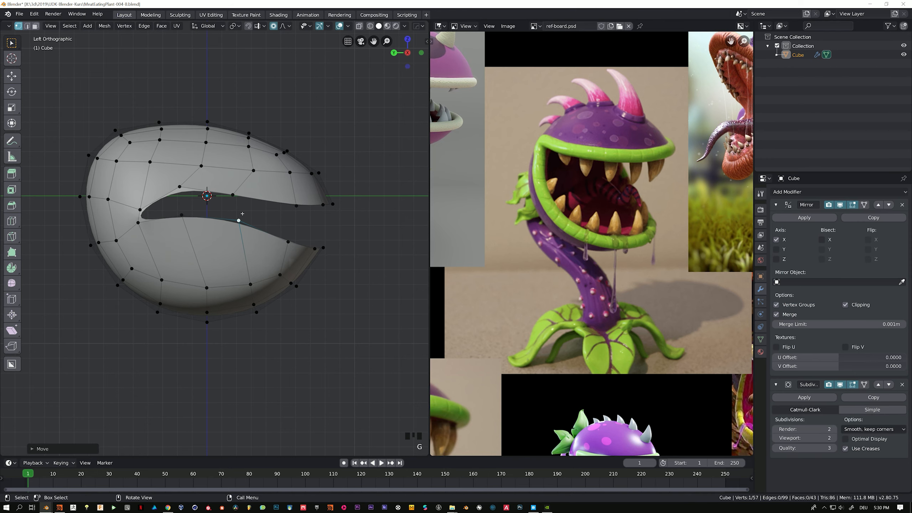
# Step: Lower the front tip vertex of the upper lip in several moves so it hangs toward the lower jaw
pyautogui.click(332, 204)
pyautogui.press('g')
pyautogui.click(319, 210)
pyautogui.press('g')
pyautogui.click(328, 221)
pyautogui.press('g')
pyautogui.click(330, 226)
# Step: Inspect the smoothed head in Object Mode from several angles and compare its shape with the reference plants
pyautogui.scroll(-2, 206, 217)
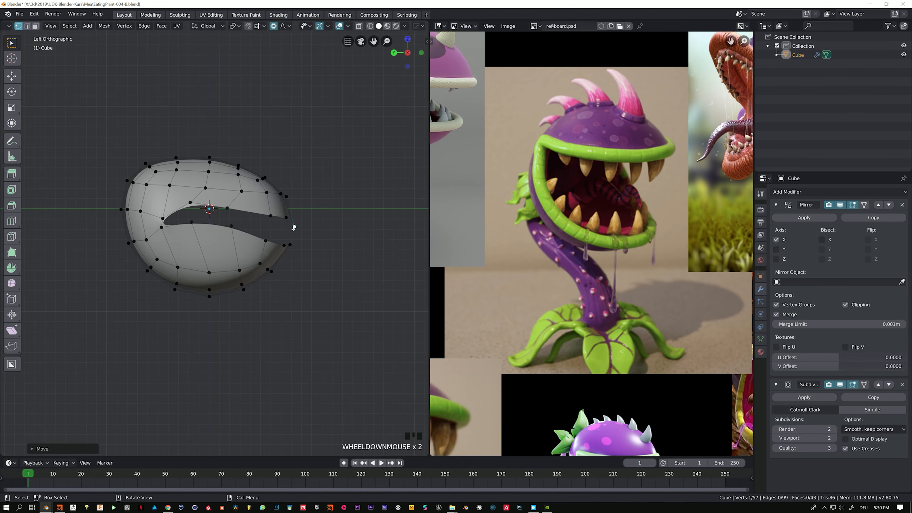
pyautogui.press('Tab')
pyautogui.moveTo(297, 75); pyautogui.dragTo(268, 179, button='middle')
pyautogui.press('Tab')
pyautogui.moveTo(158, 183); pyautogui.dragTo(211, 179, button='middle')
pyautogui.press('KP_3')
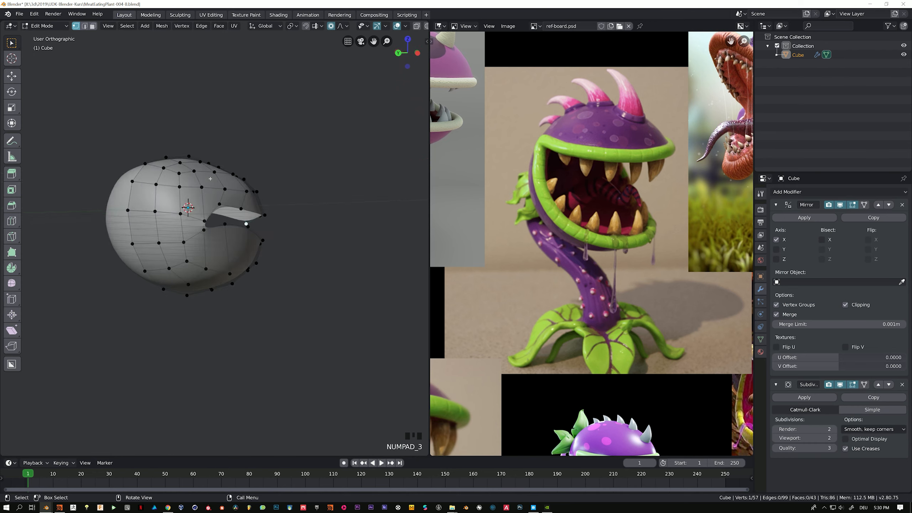
pyautogui.press('ctrl+KP_3')
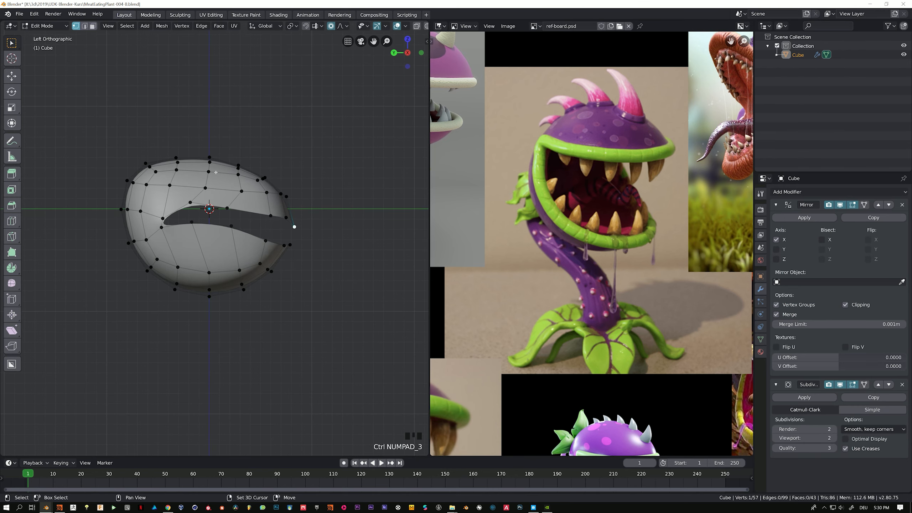
pyautogui.keyDown('shift'); pyautogui.moveTo(196, 176); pyautogui.dragTo(207, 198, button='middle'); pyautogui.keyUp('shift')
pyautogui.press('Tab')
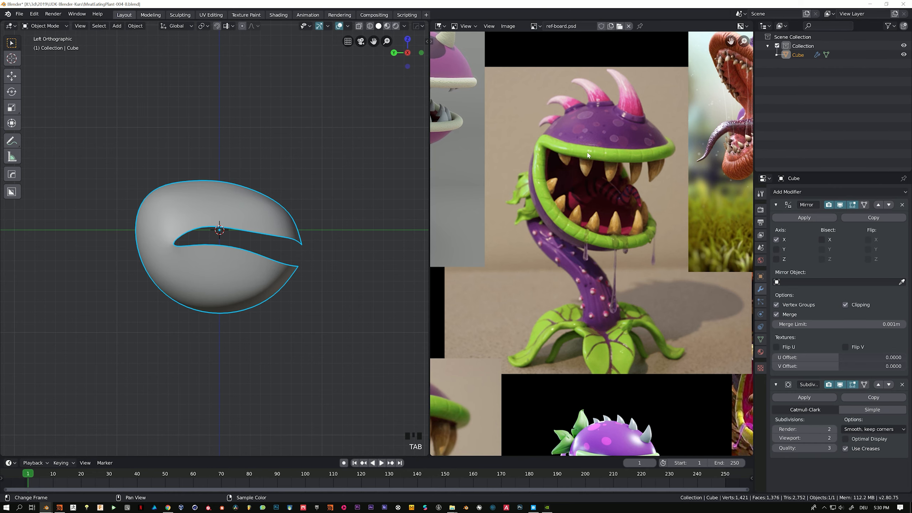
pyautogui.scroll(-3, 634, 202)
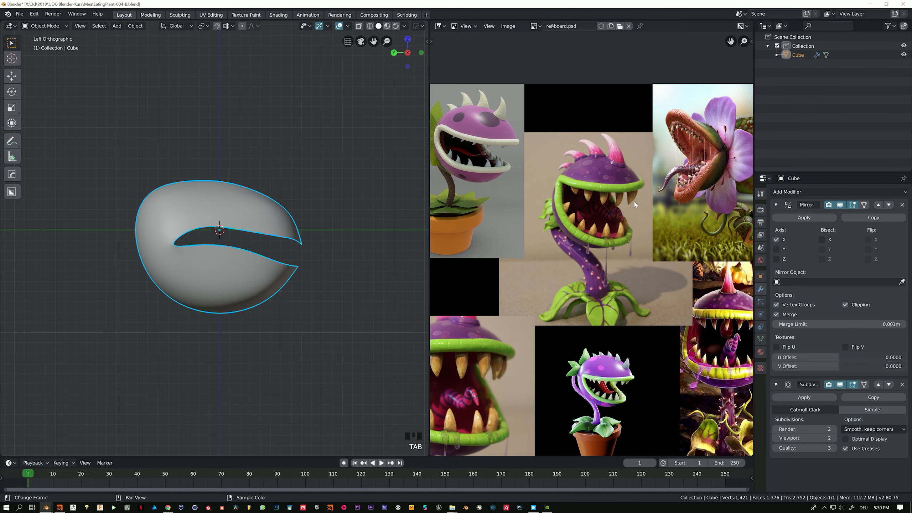
pyautogui.scroll(2, 620, 196)
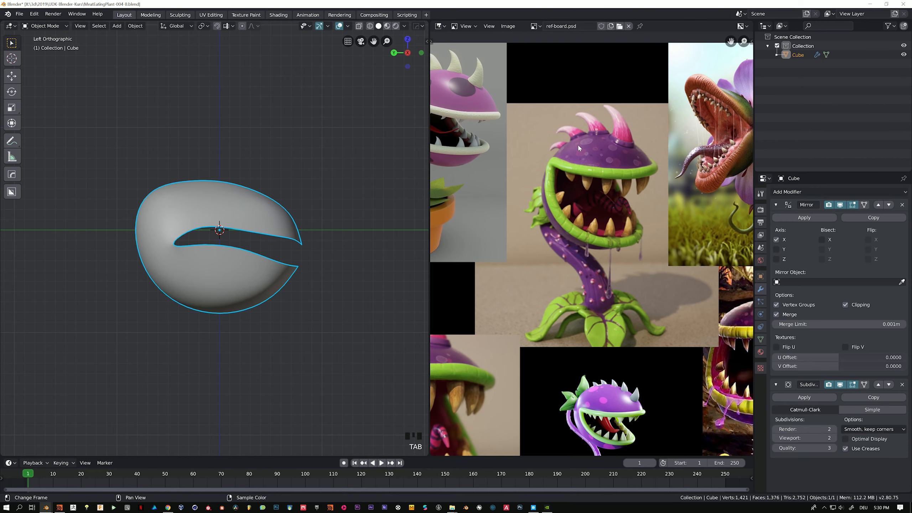
# Step: In Edit Mode, select the edge loop around the mouth opening and duplicate it in place
pyautogui.keyDown('ctrl'); pyautogui.moveTo(139, 219); pyautogui.dragTo(216, 251, button='middle'); pyautogui.keyUp('ctrl')
pyautogui.press('Tab')
pyautogui.keyDown('alt'); pyautogui.click(188, 247); pyautogui.keyUp('alt')
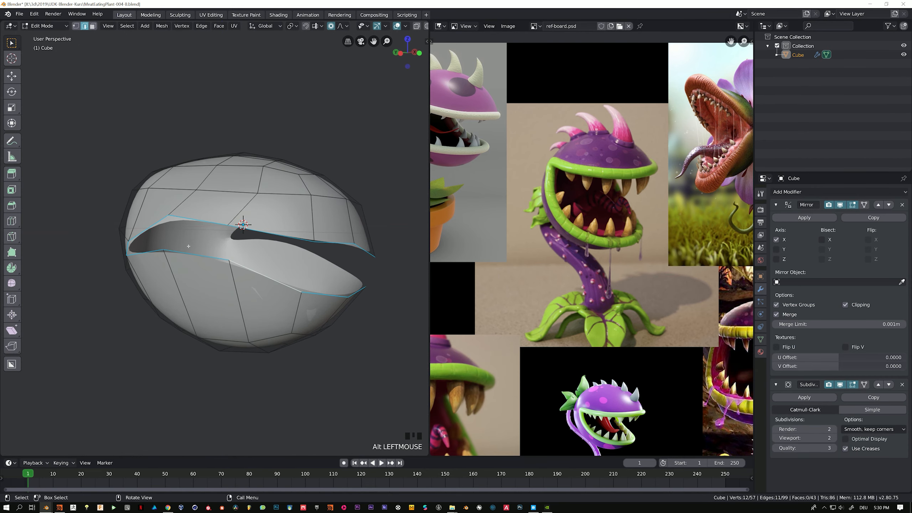
pyautogui.click(332, 302)
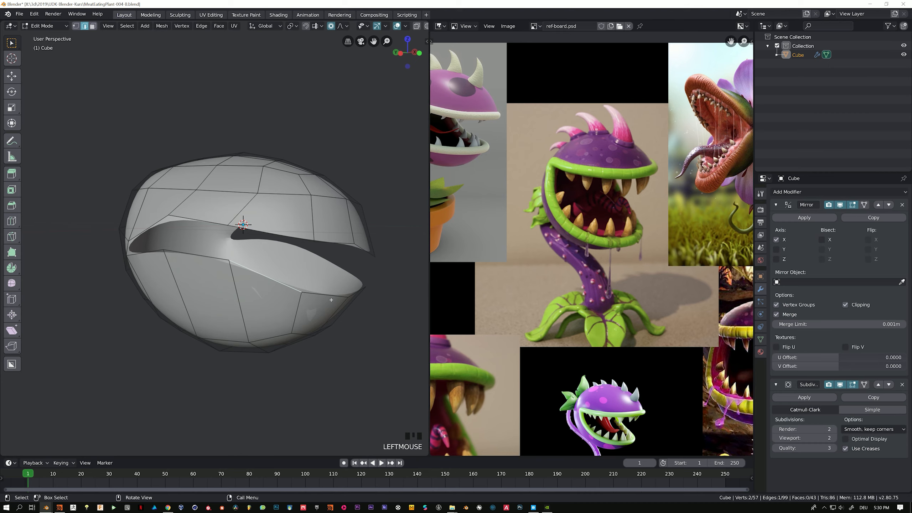
pyautogui.moveTo(331, 299); pyautogui.dragTo(314, 284, button='middle')
pyautogui.moveTo(201, 278); pyautogui.dragTo(288, 229, button='middle')
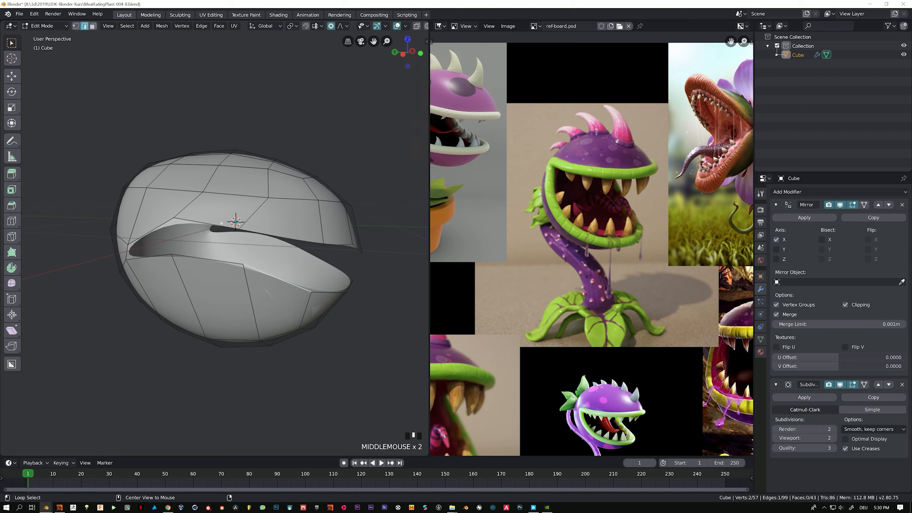
pyautogui.keyDown('alt'); pyautogui.click(269, 234); pyautogui.keyUp('alt')
pyautogui.moveTo(268, 234); pyautogui.dragTo(232, 224, button='middle')
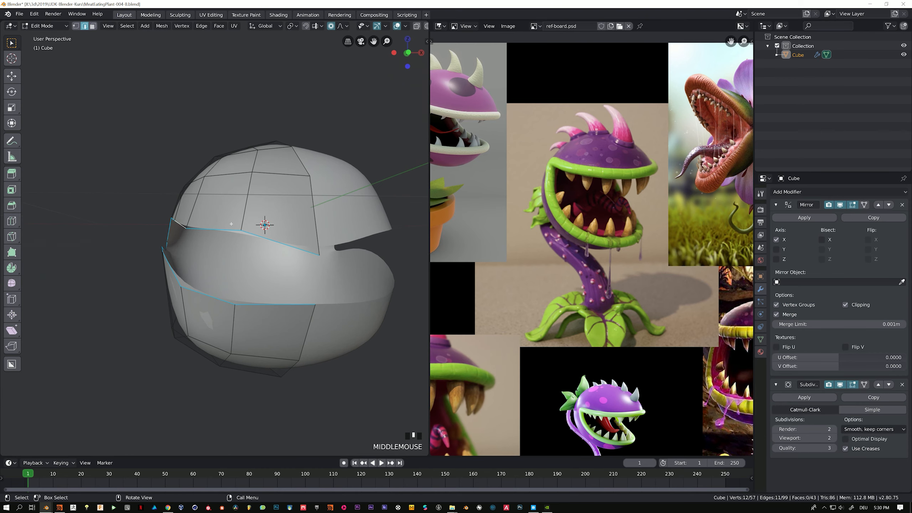
pyautogui.moveTo(255, 305); pyautogui.dragTo(285, 248, button='middle')
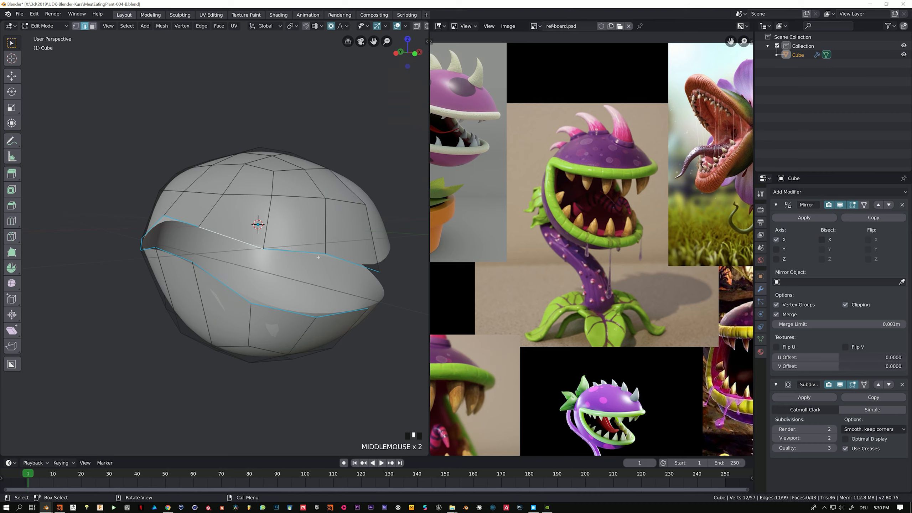
pyautogui.hotkey('shift', 'd')
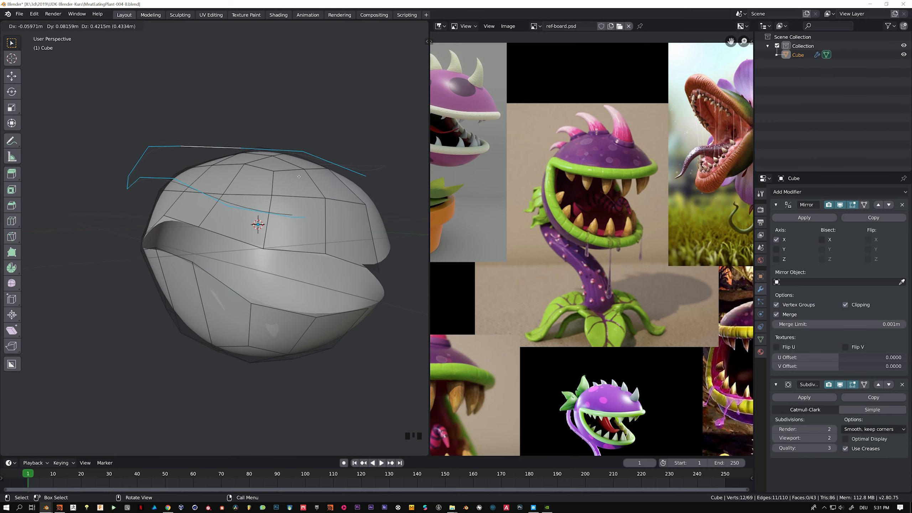
pyautogui.press('Escape')
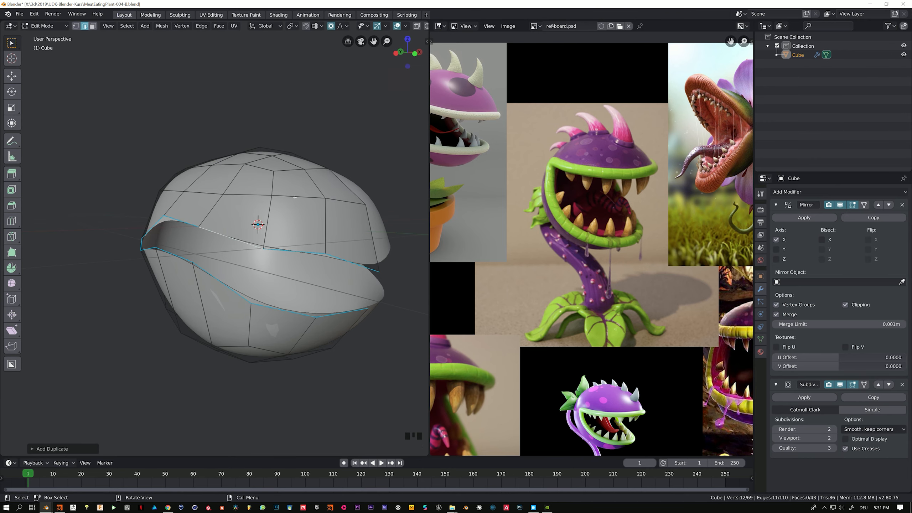
# Step: Separate the duplicated mouth edge loop into its own object, return to Object Mode and select the new loop
pyautogui.press('p')
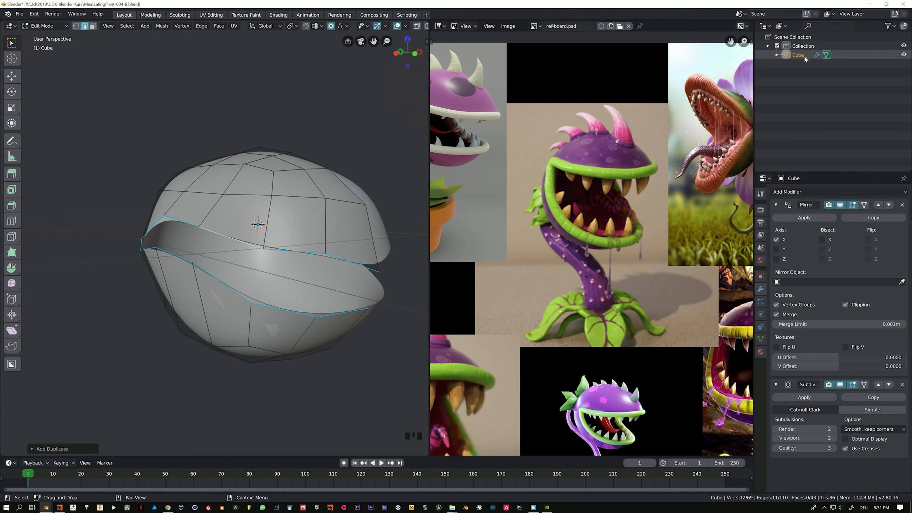
pyautogui.press('p')
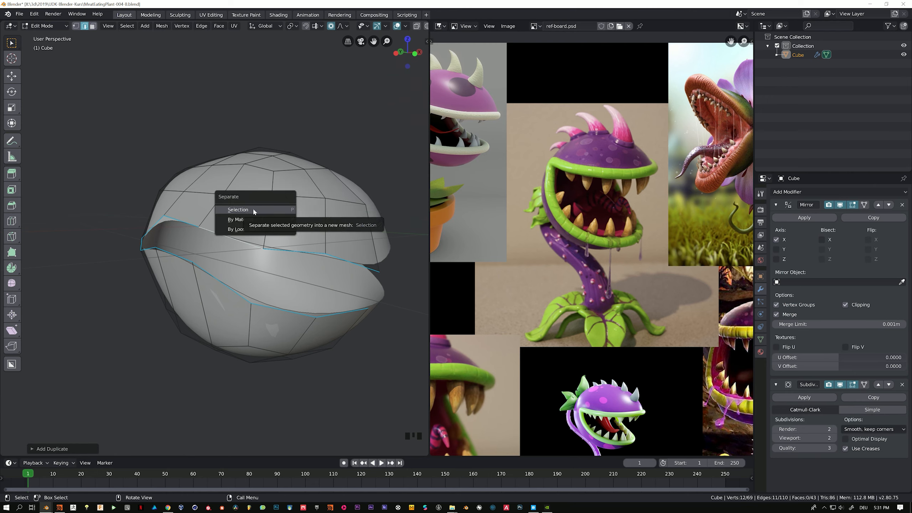
pyautogui.click(253, 207)
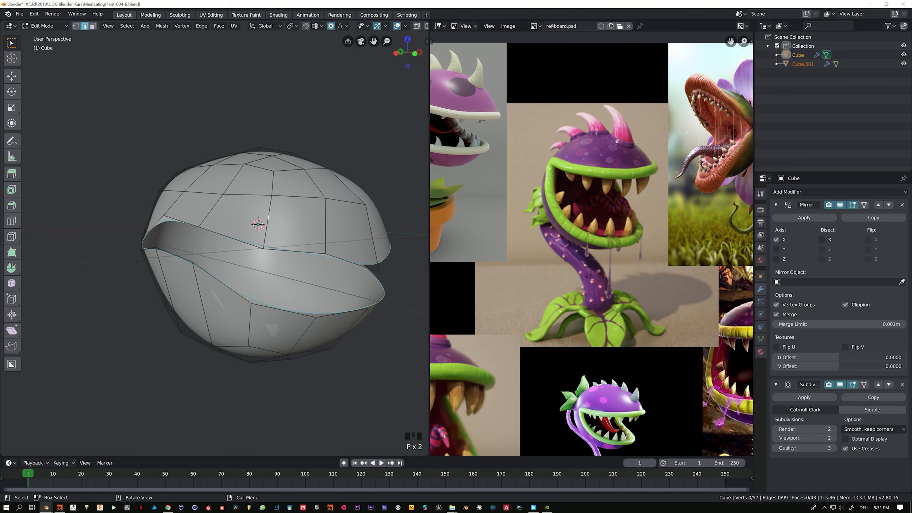
pyautogui.press('Tab')
pyautogui.click(191, 226)
# Step: Try moving the separated mouth loop away from the head to test that it is independent
pyautogui.moveTo(190, 226)
pyautogui.mouseDown(button='middle')
pyautogui.moveTo(172, 222)
pyautogui.moveTo(221, 221)
pyautogui.moveTo(200, 221)
pyautogui.mouseUp(button='middle')
pyautogui.press('g')
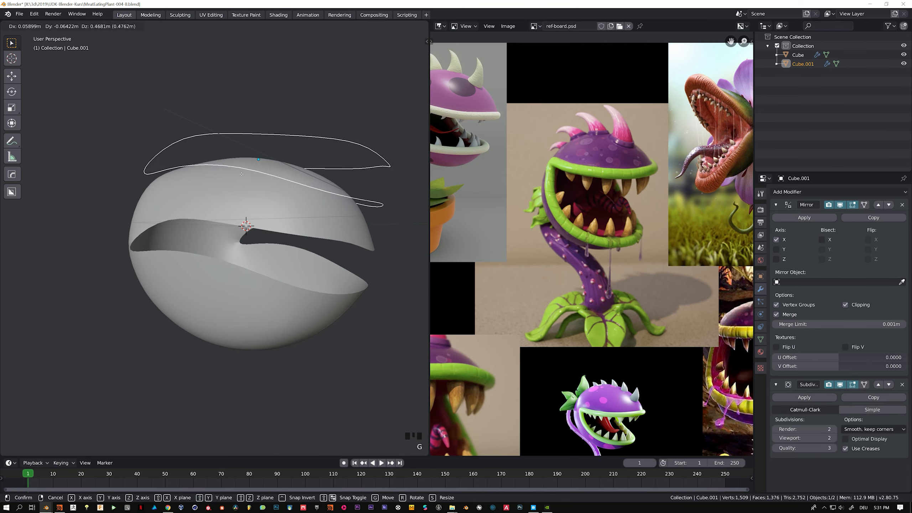
pyautogui.rightClick(267, 162)
pyautogui.press('g')
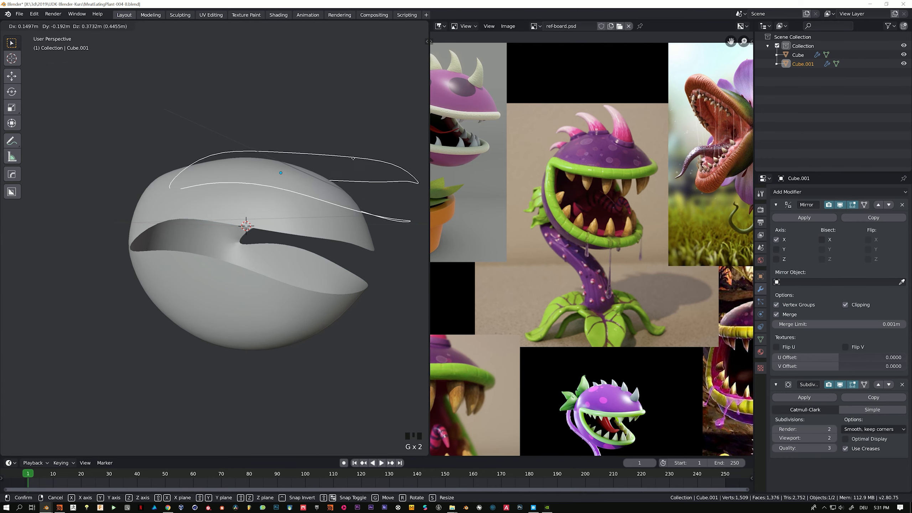
pyautogui.rightClick(340, 219)
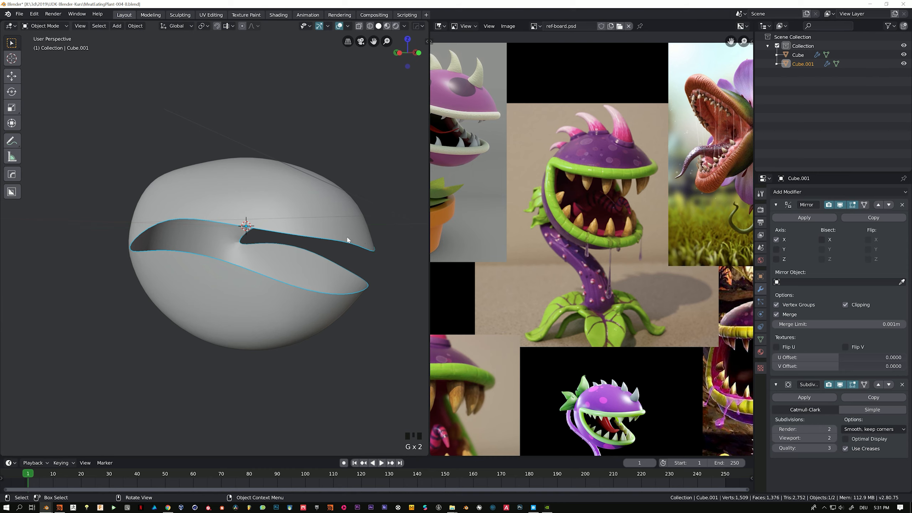
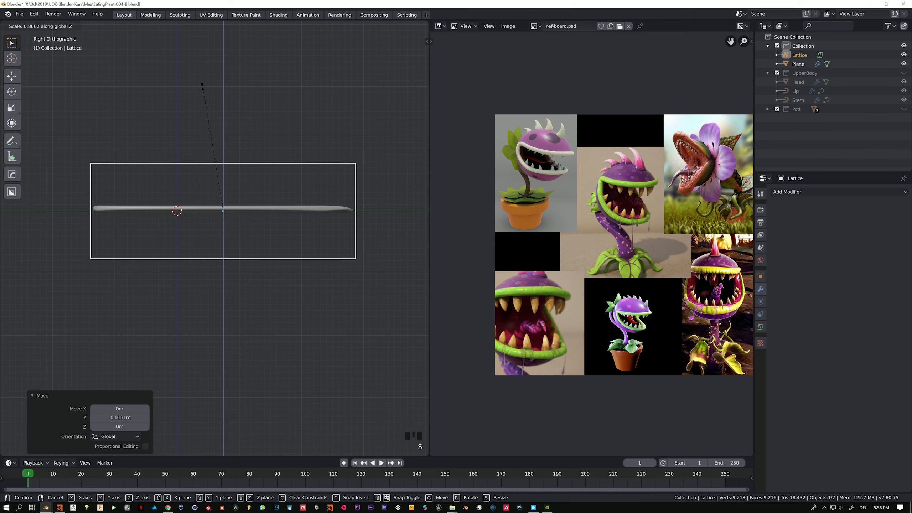
# Step: Fit the lattice to the leaf's thickness by scaling Z by 0.142, moving it up 0.0267 m and scaling Z by 0.884
pyautogui.click(206, 199)
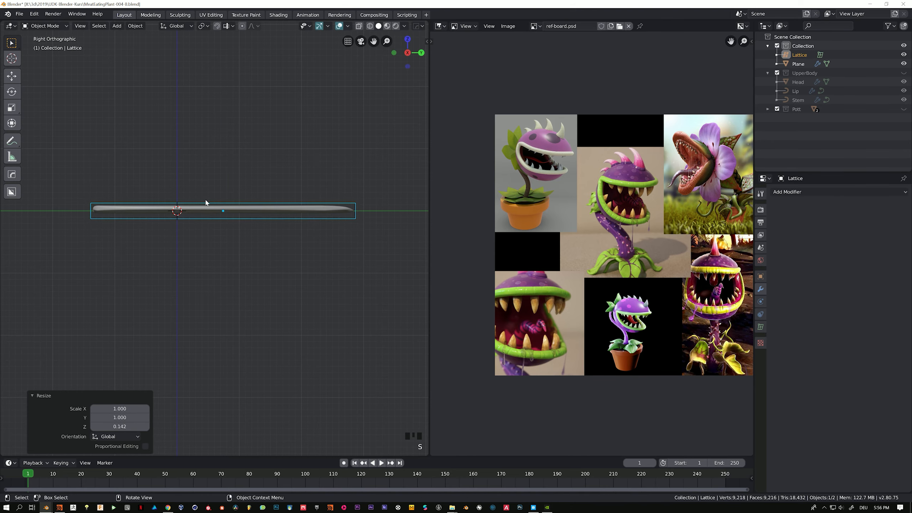
pyautogui.press('g')
pyautogui.click(211, 143)
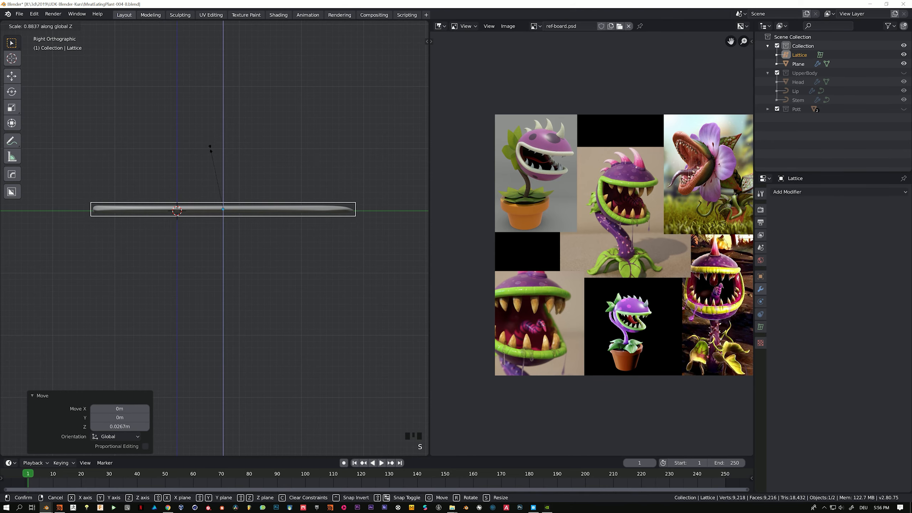
pyautogui.hotkey('ctrl', 'z')
pyautogui.moveTo(215, 253); pyautogui.dragTo(125, 272, button='middle')
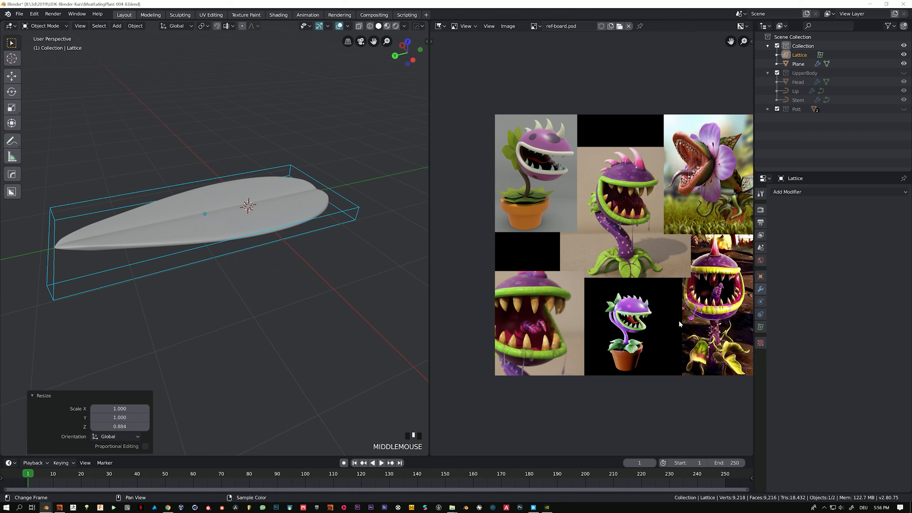
# Step: Set the lattice's U and V resolution to 3, keeping W at 2
pyautogui.click(760, 326)
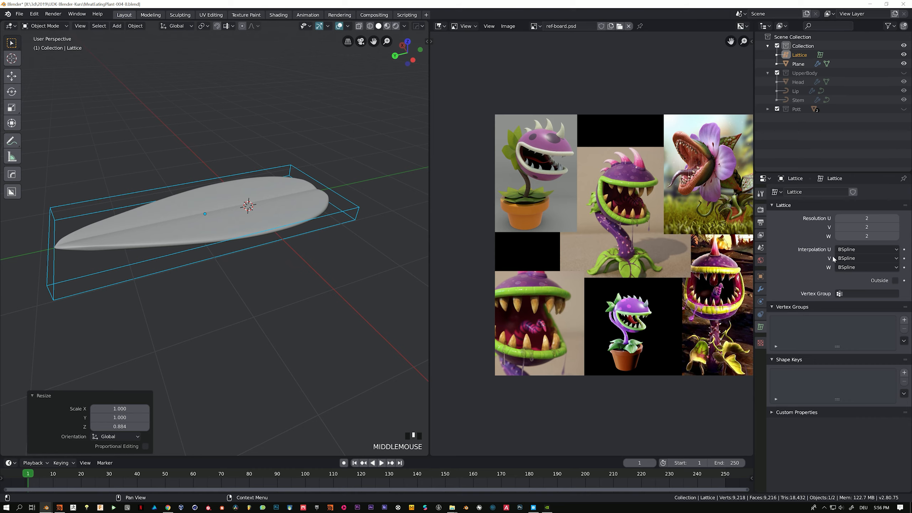
pyautogui.click(897, 227)
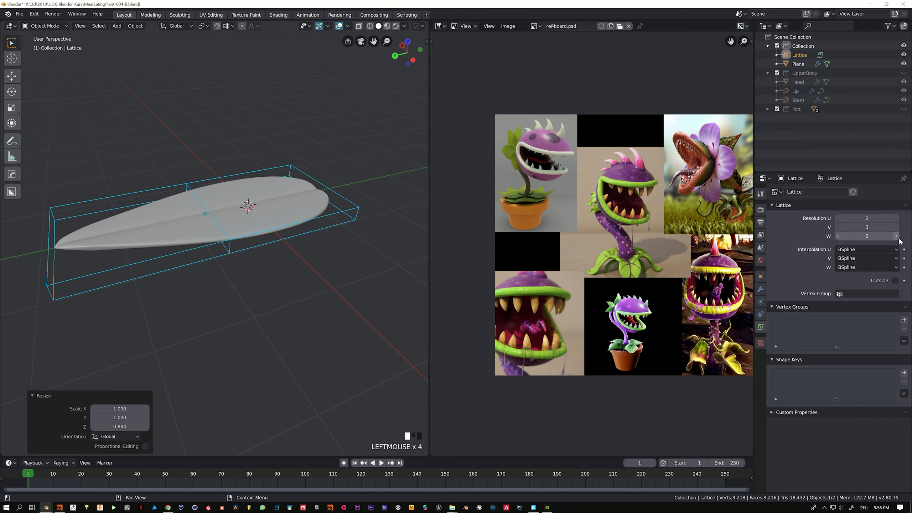
pyautogui.click(898, 237)
pyautogui.click(839, 237)
pyautogui.click(898, 219)
# Step: Add a Lattice modifier to the leaf plane and set Lattice as its deforming object
pyautogui.moveTo(173, 263); pyautogui.dragTo(287, 220, button='middle')
pyautogui.click(286, 214)
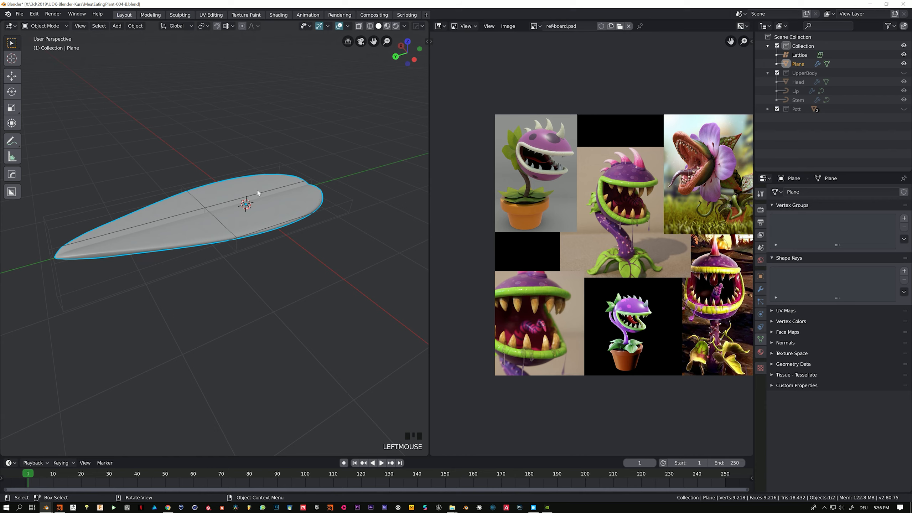
pyautogui.click(760, 289)
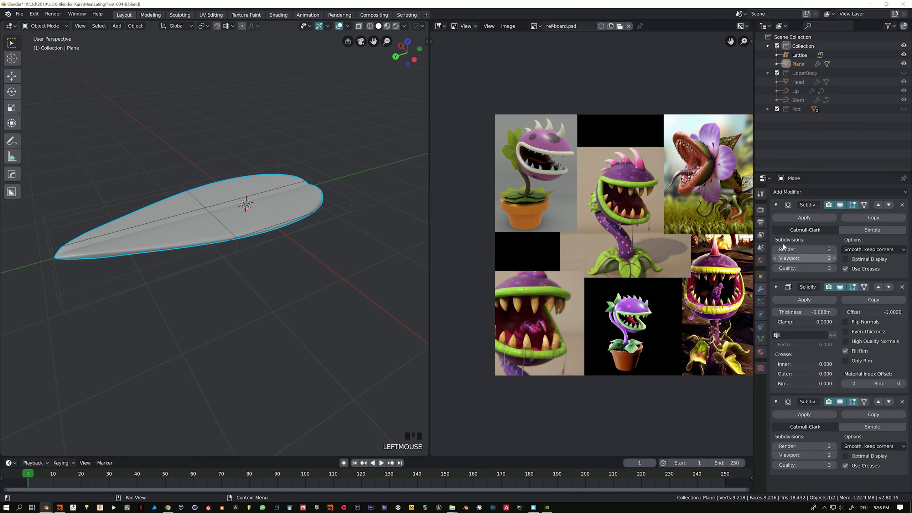
pyautogui.click(797, 193)
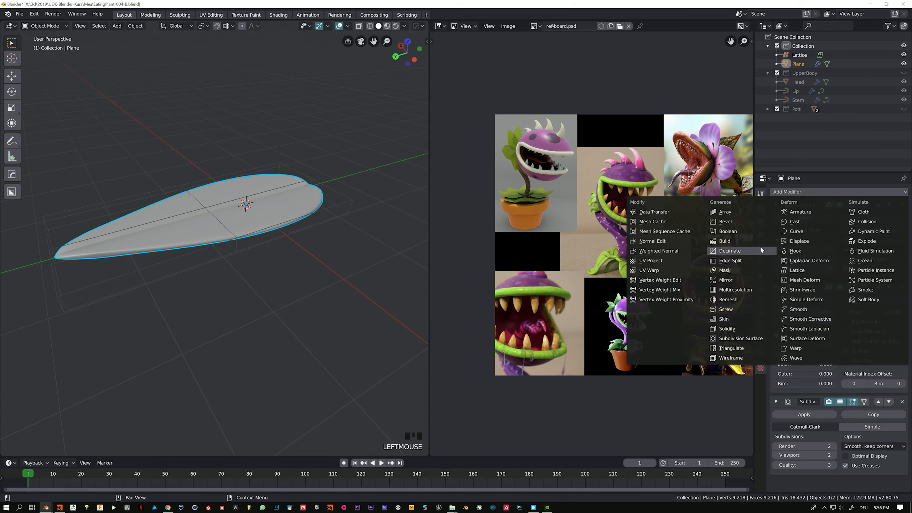
pyautogui.click(796, 271)
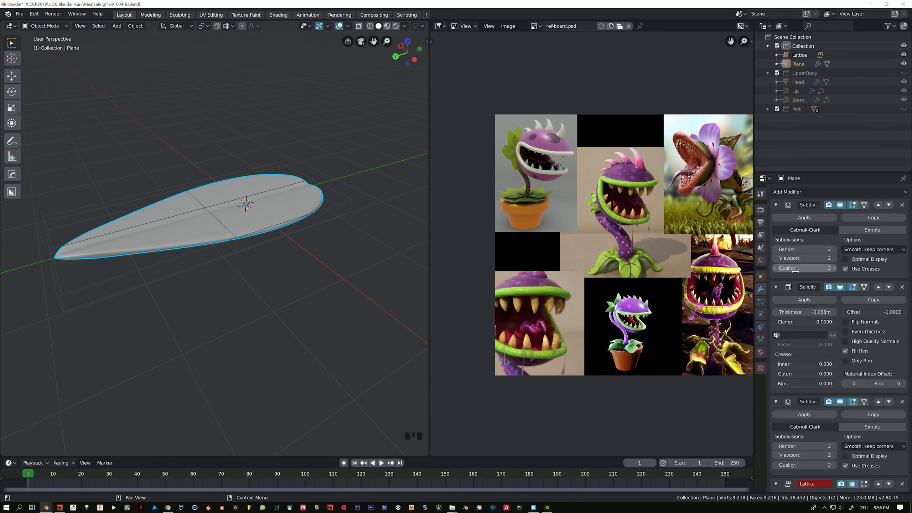
pyautogui.scroll(-3, 837, 375)
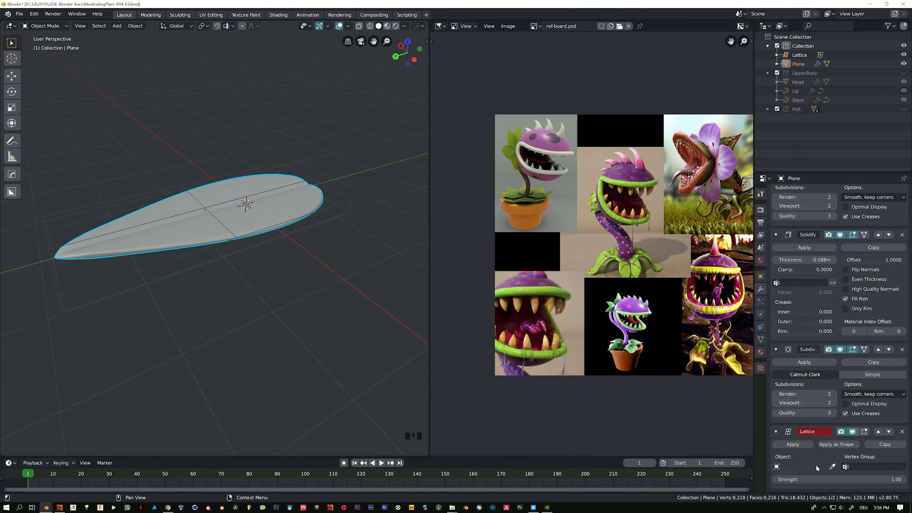
pyautogui.click(795, 466)
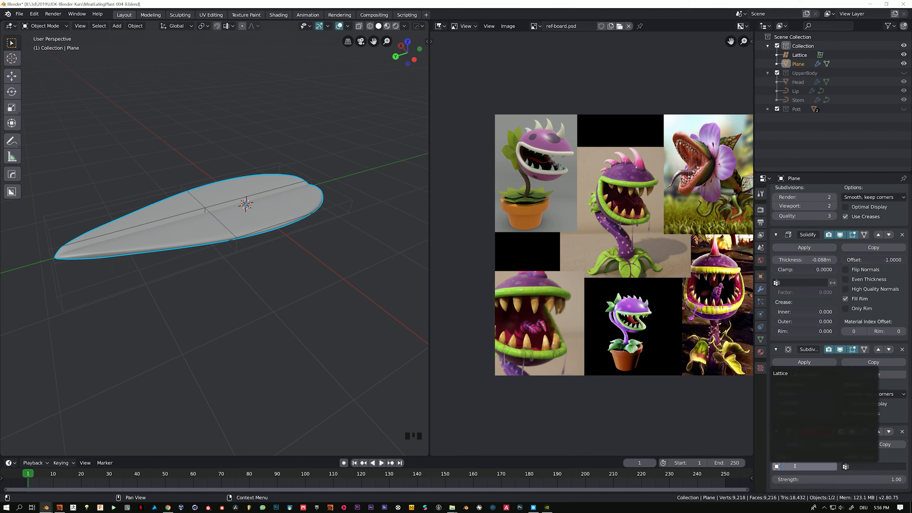
pyautogui.click(786, 374)
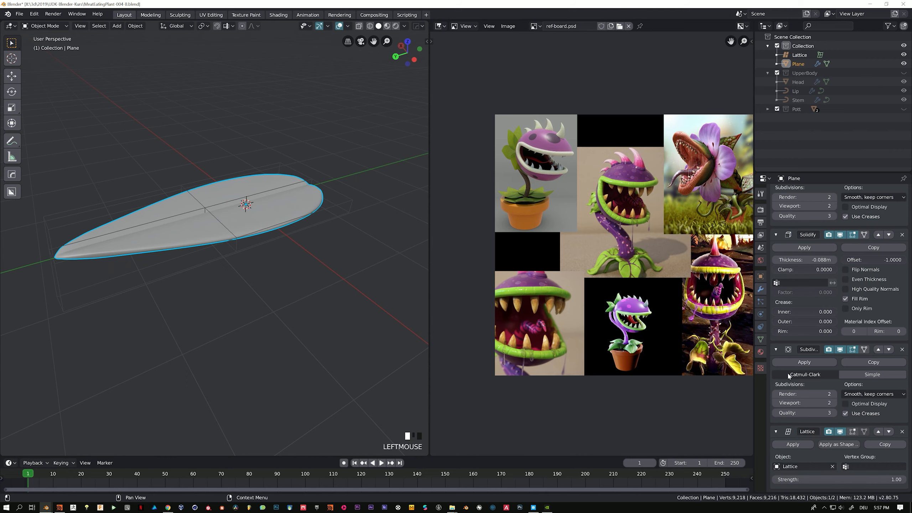
# Step: Enter the lattice's Edit Mode and select all six control points of the middle row across the leaf
pyautogui.click(234, 247)
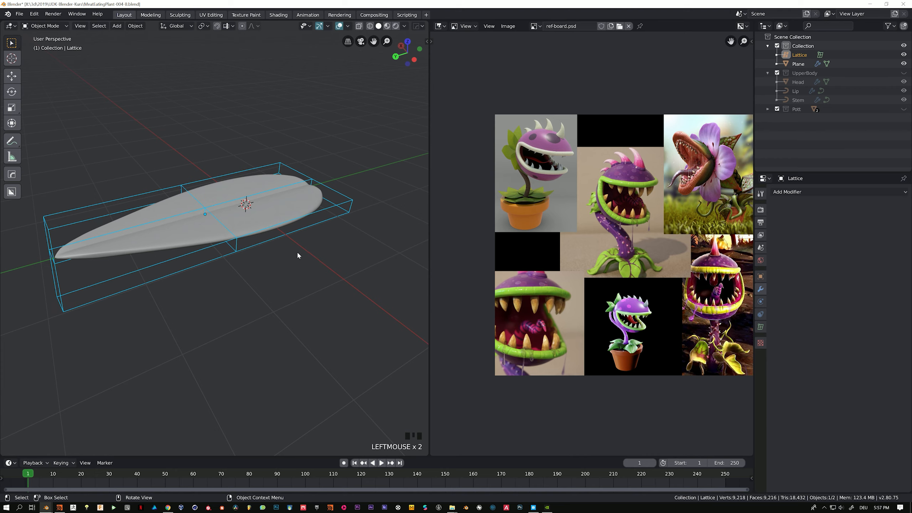
pyautogui.press('Tab')
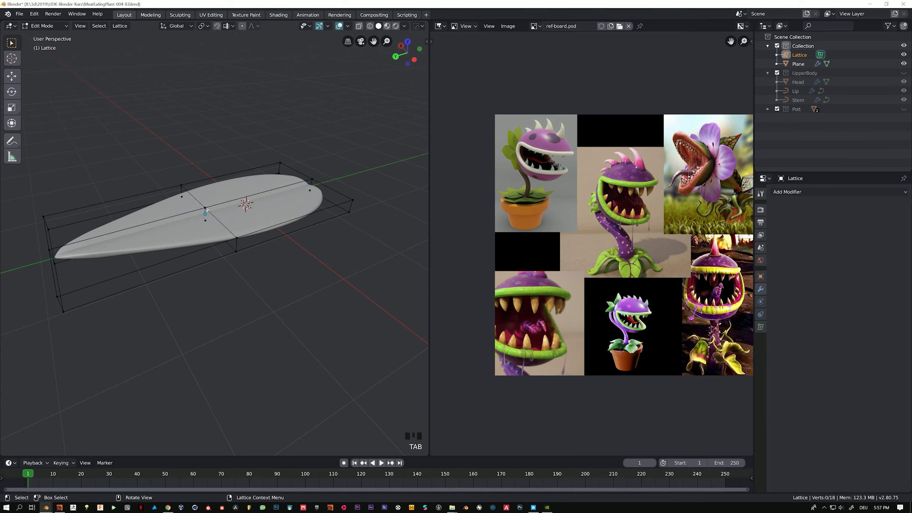
pyautogui.moveTo(162, 169); pyautogui.dragTo(235, 201)
pyautogui.click(181, 185)
pyautogui.keyDown('shift'); pyautogui.click(204, 207); pyautogui.keyUp('shift')
pyautogui.keyDown('shift'); pyautogui.click(237, 238); pyautogui.keyUp('shift')
pyautogui.press('KP_3')
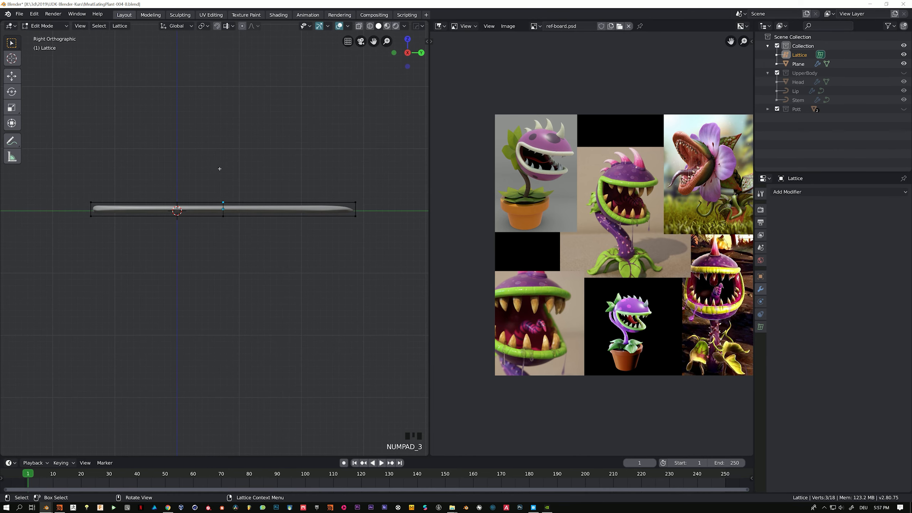
pyautogui.moveTo(211, 169); pyautogui.dragTo(264, 321)
pyautogui.moveTo(239, 261); pyautogui.dragTo(229, 205, button='middle')
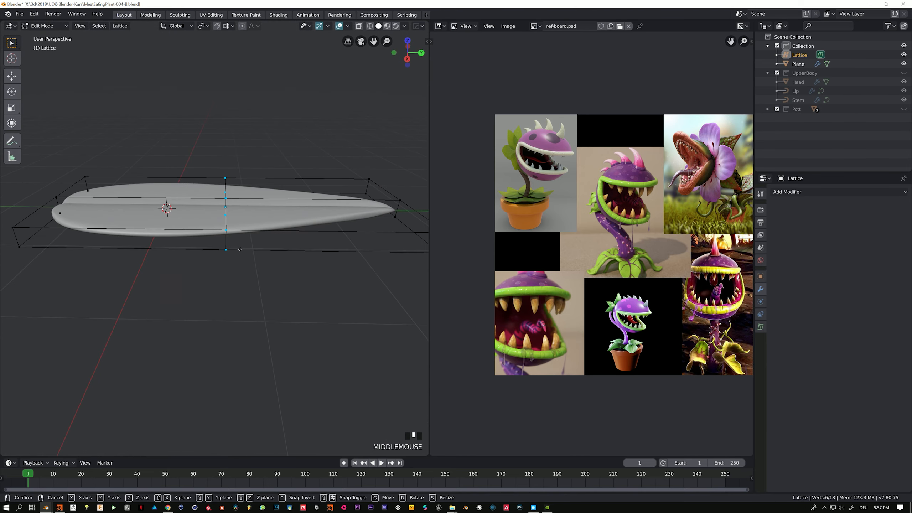
# Step: Try raising the lattice's middle control points along Z to arch the leaf
pyautogui.press('g')
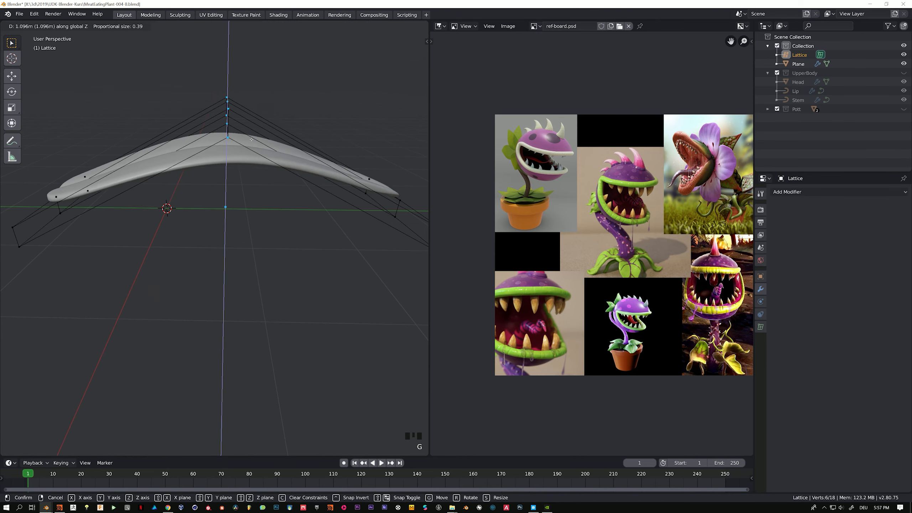
pyautogui.rightClick(245, 193)
pyautogui.moveTo(245, 193); pyautogui.dragTo(207, 217, button='middle')
pyautogui.scroll(-4, 244, 238)
pyautogui.moveTo(289, 213); pyautogui.dragTo(238, 250, button='middle')
pyautogui.press('g')
pyautogui.rightClick(231, 235)
pyautogui.press('g')
pyautogui.press('z')
pyautogui.rightClick(247, 244)
# Step: In the right side view, move the middle control points -1.37 m in Y and 1.1 m in Z to arch the leaf
pyautogui.press('KP_3')
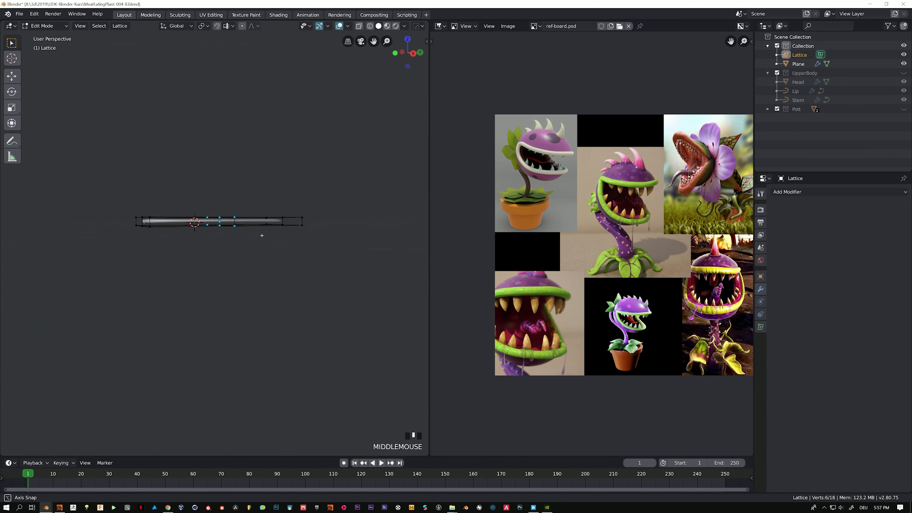
pyautogui.press('g')
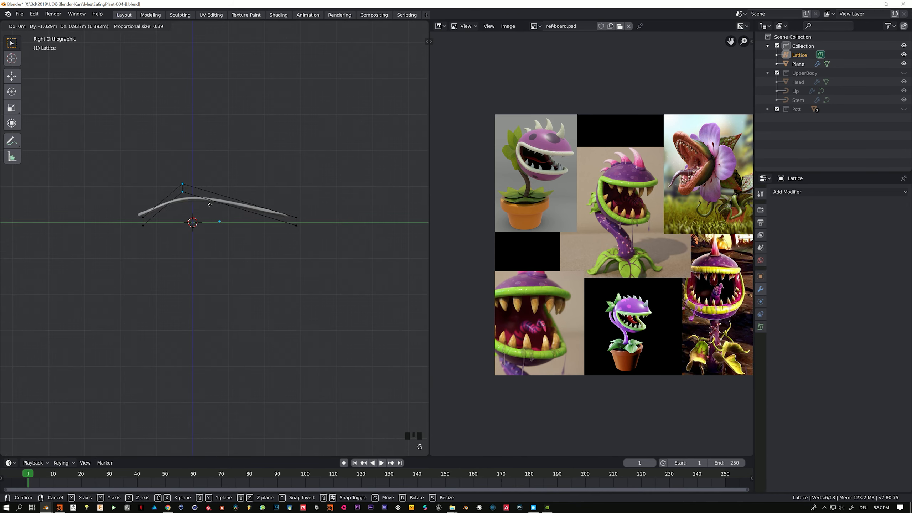
pyautogui.click(198, 198)
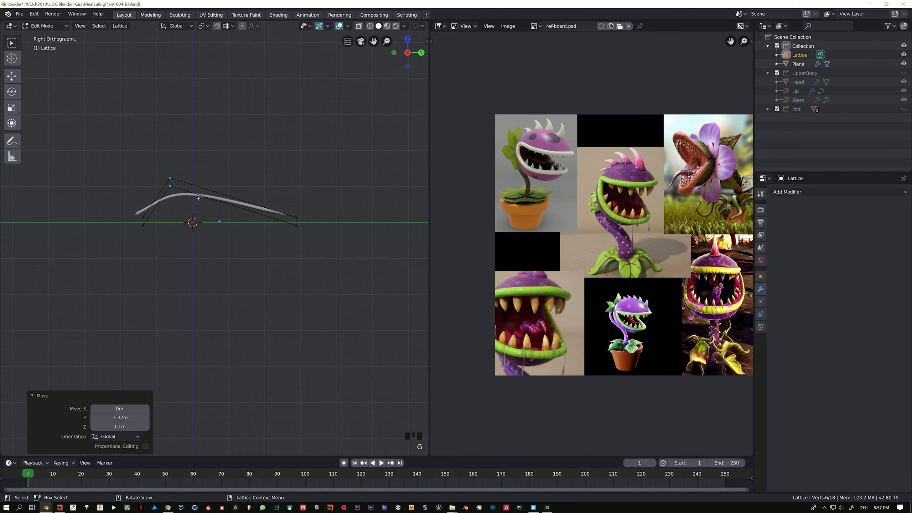
# Step: Move the lattice's control points at the leaf's tip end inward along Y to shorten the leaf
pyautogui.moveTo(264, 175); pyautogui.dragTo(314, 253)
pyautogui.press('g')
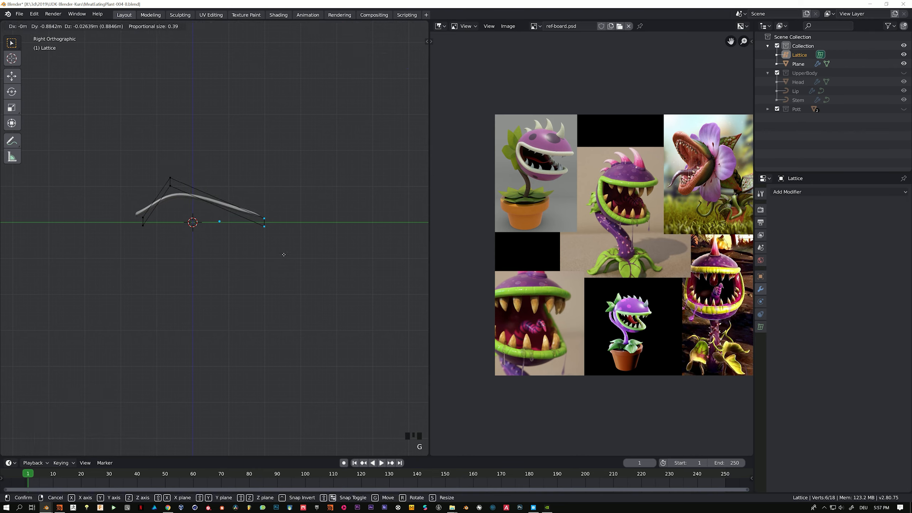
pyautogui.click(284, 254)
pyautogui.moveTo(180, 150); pyautogui.dragTo(157, 254)
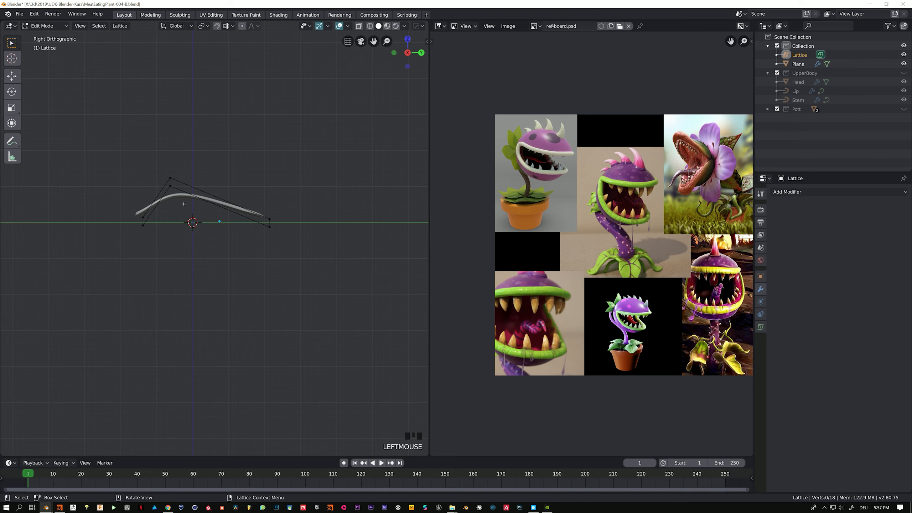
pyautogui.press('g')
pyautogui.click(167, 251)
# Step: Select the outer control points on both sides of the middle row and lower them along Z so the leaf's sides droop
pyautogui.moveTo(167, 251)
pyautogui.mouseDown(button='middle')
pyautogui.moveTo(180, 248)
pyautogui.moveTo(169, 223)
pyautogui.moveTo(173, 251)
pyautogui.moveTo(152, 259)
pyautogui.moveTo(138, 248)
pyautogui.moveTo(158, 261)
pyautogui.mouseUp(button='middle')
pyautogui.moveTo(152, 178); pyautogui.dragTo(180, 240)
pyautogui.moveTo(180, 241); pyautogui.dragTo(154, 267, button='middle')
pyautogui.moveTo(161, 202); pyautogui.dragTo(166, 163, button='middle')
pyautogui.moveTo(166, 163); pyautogui.dragTo(181, 190)
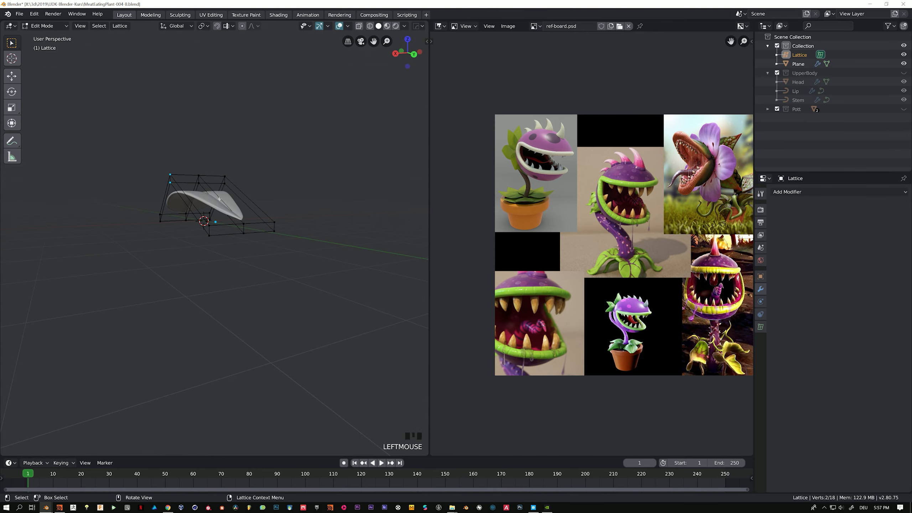
pyautogui.moveTo(312, 168); pyautogui.dragTo(258, 165, button='middle')
pyautogui.keyDown('shift'); pyautogui.moveTo(259, 165); pyautogui.dragTo(273, 201); pyautogui.keyUp('shift')
pyautogui.moveTo(265, 206); pyautogui.dragTo(233, 201, button='middle')
pyautogui.press('g')
pyautogui.press('z')
pyautogui.click(274, 216)
# Step: Select the outer corner points on both sides of the lattice's tip end and reposition them along Z and Y
pyautogui.moveTo(198, 227); pyautogui.dragTo(215, 253)
pyautogui.keyDown('shift'); pyautogui.moveTo(257, 221); pyautogui.dragTo(280, 245); pyautogui.keyUp('shift')
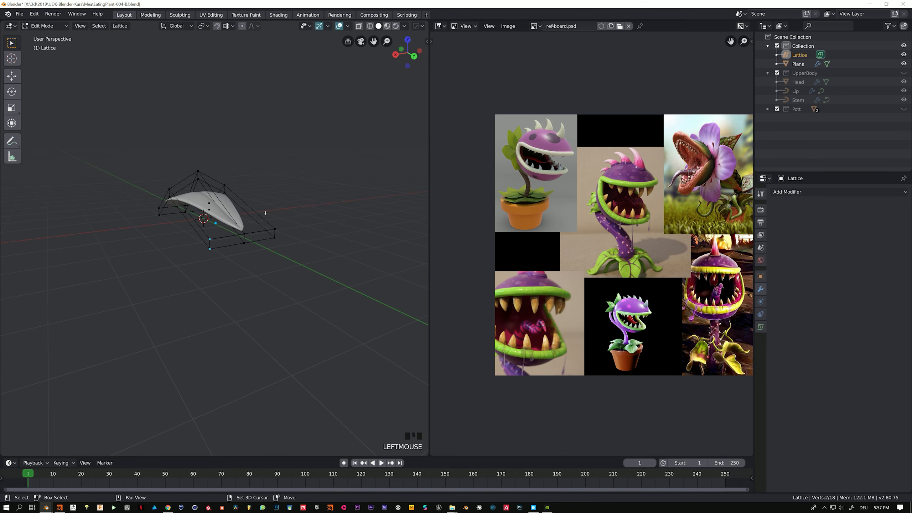
pyautogui.moveTo(273, 241); pyautogui.dragTo(309, 224, button='middle')
pyautogui.press('g')
pyautogui.press('z')
pyautogui.click(205, 262)
pyautogui.press('g')
pyautogui.press('y')
pyautogui.click(200, 290)
# Step: Move the centre control points at the lattice's end along Z, and return to Object Mode
pyautogui.moveTo(239, 224); pyautogui.dragTo(267, 257)
pyautogui.moveTo(268, 251); pyautogui.dragTo(242, 257, button='middle')
pyautogui.press('g')
pyautogui.press('z')
pyautogui.click(237, 264)
pyautogui.press('Tab')
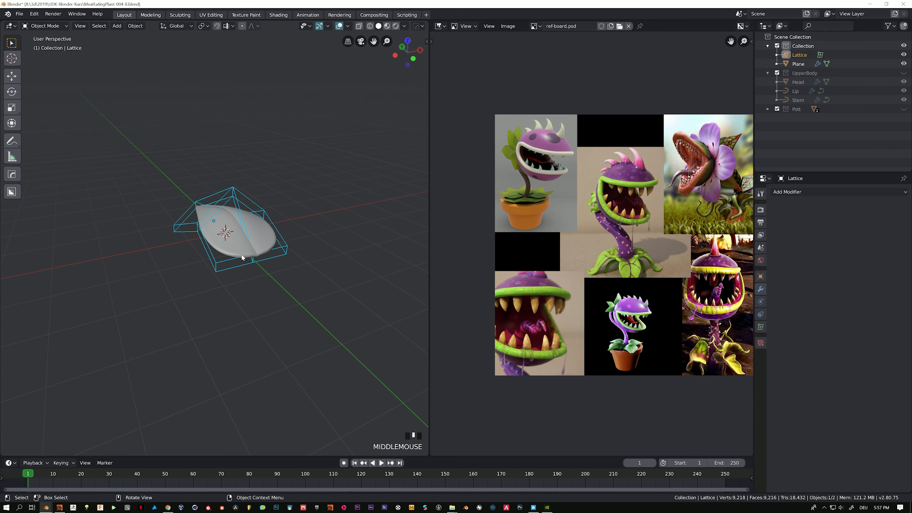
# Step: Check the leaf plane's base mesh in Edit Mode, return to Object Mode and show the UpperBody collection
pyautogui.click(214, 220)
pyautogui.moveTo(215, 220); pyautogui.dragTo(282, 222, button='middle')
pyautogui.press('Tab')
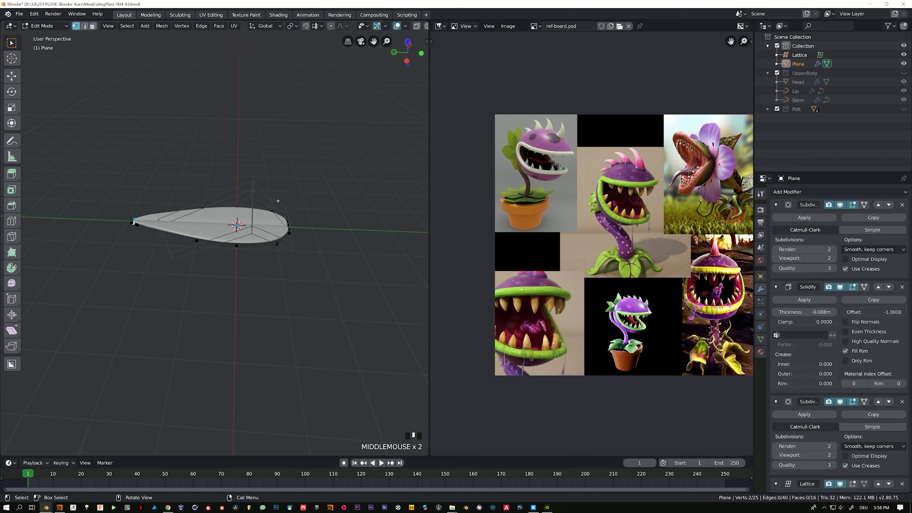
pyautogui.press('Tab')
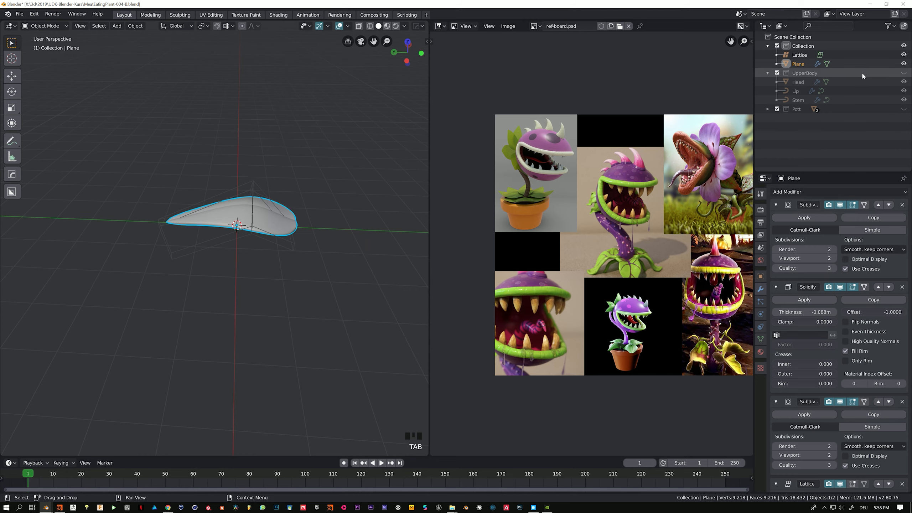
pyautogui.click(904, 73)
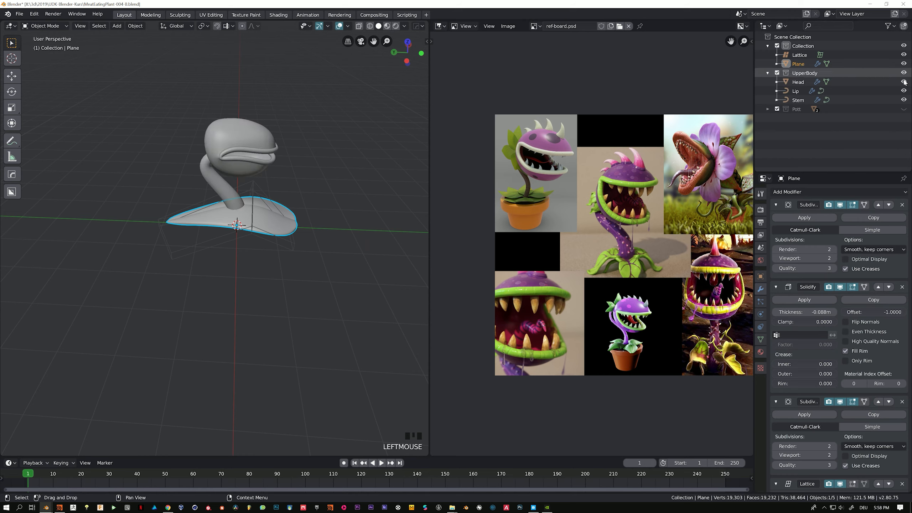
# Step: Show the Pott collection and select the lattice around the leaf
pyautogui.click(904, 109)
pyautogui.click(799, 54)
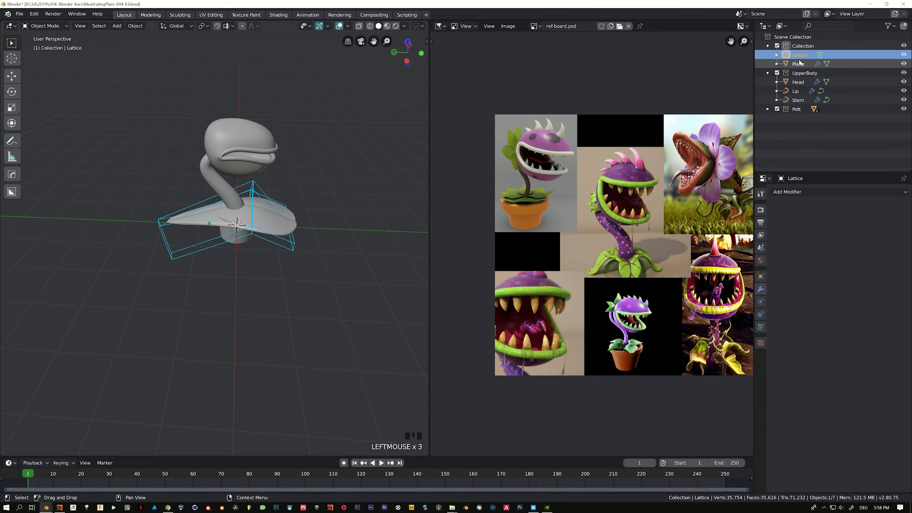
pyautogui.scroll(3, 160, 245)
pyautogui.moveTo(160, 244); pyautogui.dragTo(310, 159, button='middle')
# Step: Try to move the leaf plane independently of its lattice
pyautogui.click(216, 197)
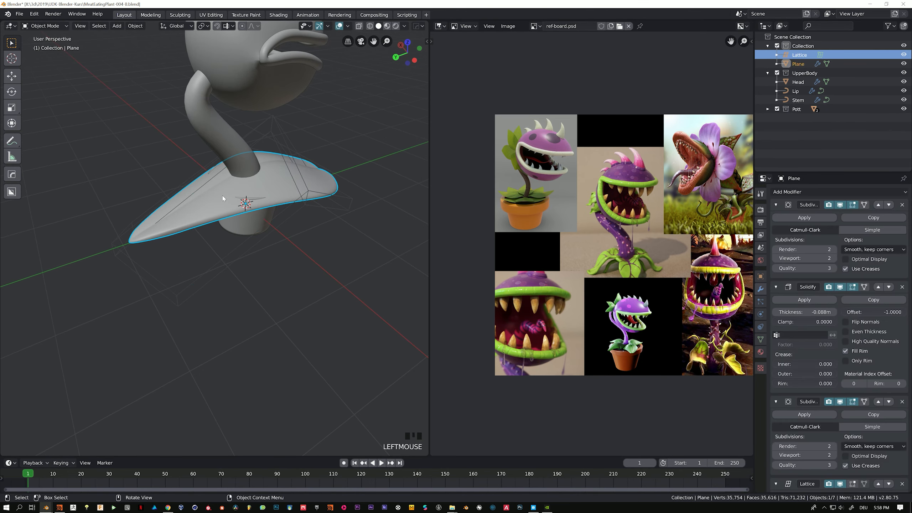
pyautogui.press('g')
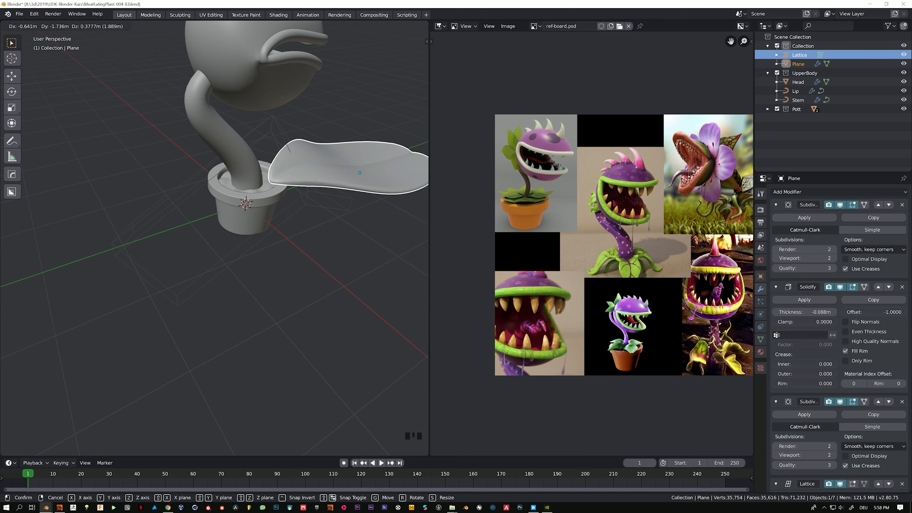
pyautogui.press('Escape')
pyautogui.moveTo(239, 223); pyautogui.dragTo(303, 235, button='middle')
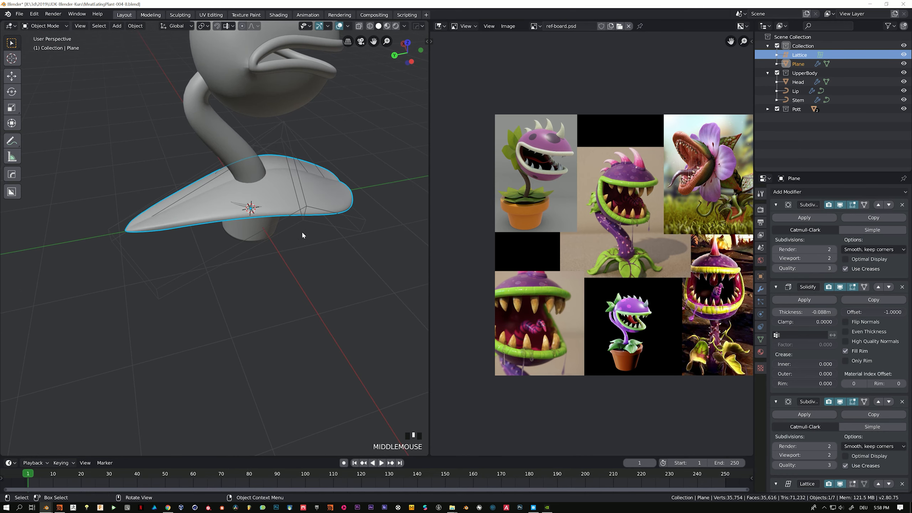
# Step: Parent the lattice to the leaf plane using the Object parenting type
pyautogui.click(290, 134)
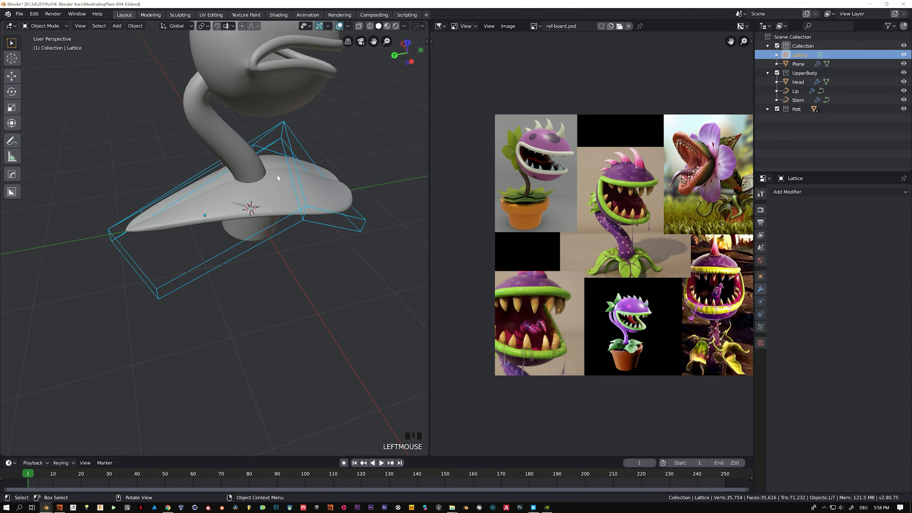
pyautogui.keyDown('shift'); pyautogui.click(187, 208); pyautogui.keyUp('shift')
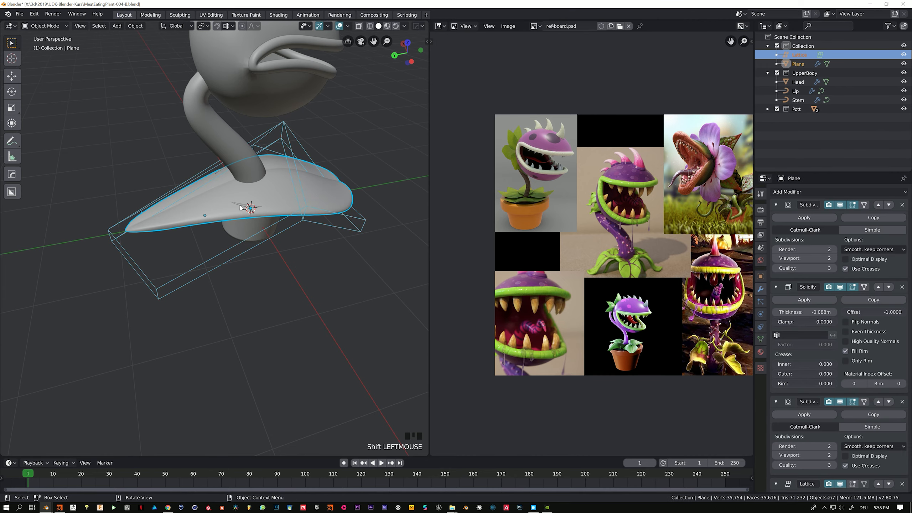
pyautogui.moveTo(187, 208); pyautogui.dragTo(262, 210, button='middle')
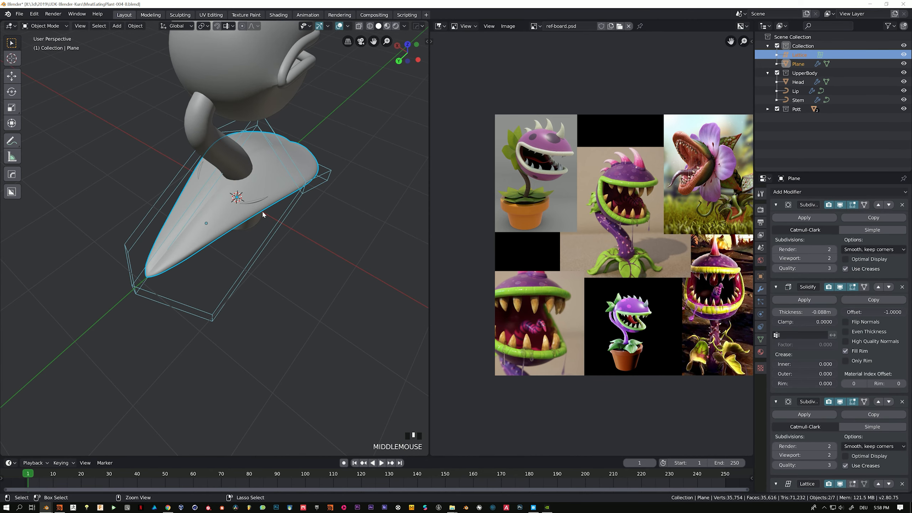
pyautogui.hotkey('ctrl', 'p')
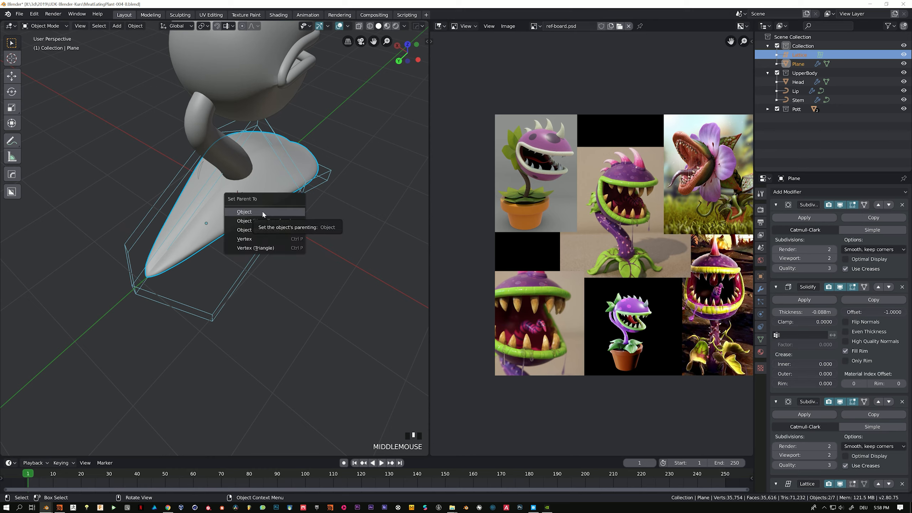
pyautogui.click(263, 212)
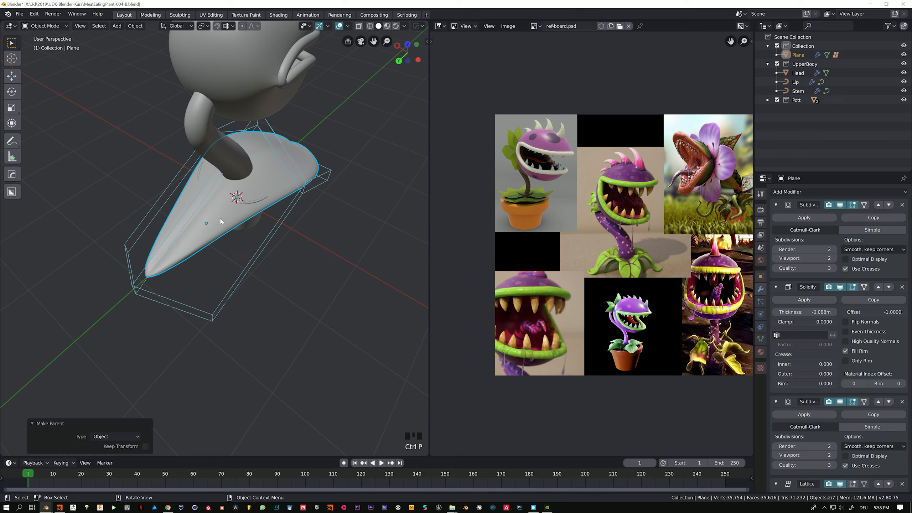
# Step: Try moving the leaf plane freely together with its parented lattice, and inspect it from above and the side
pyautogui.click(222, 232)
pyautogui.moveTo(223, 232); pyautogui.dragTo(287, 138, button='middle')
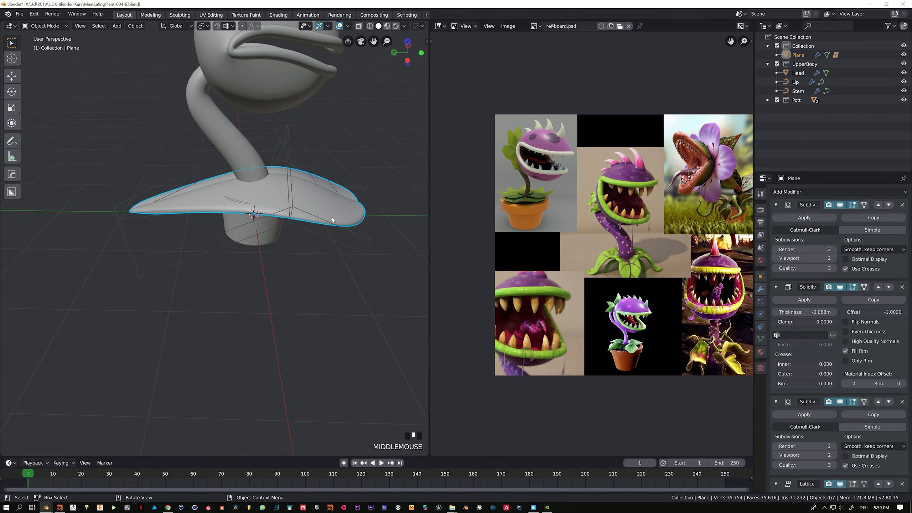
pyautogui.press('g')
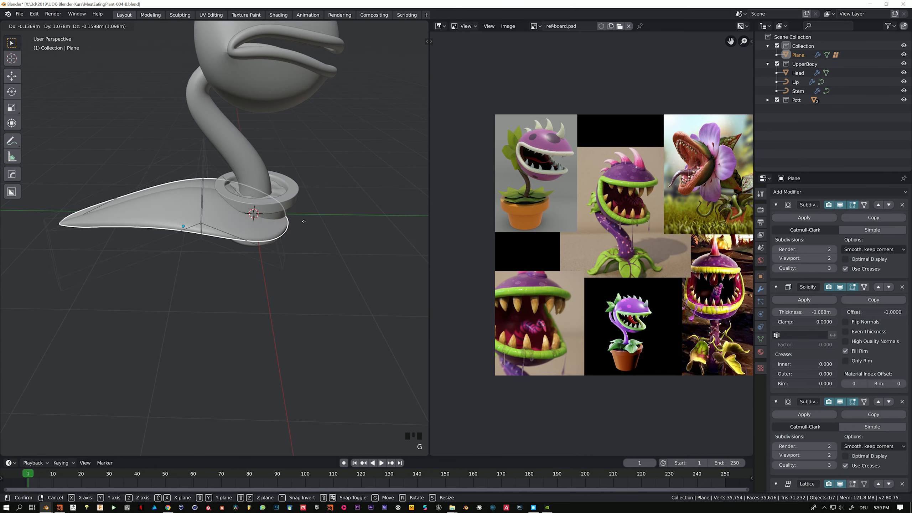
pyautogui.press('g')
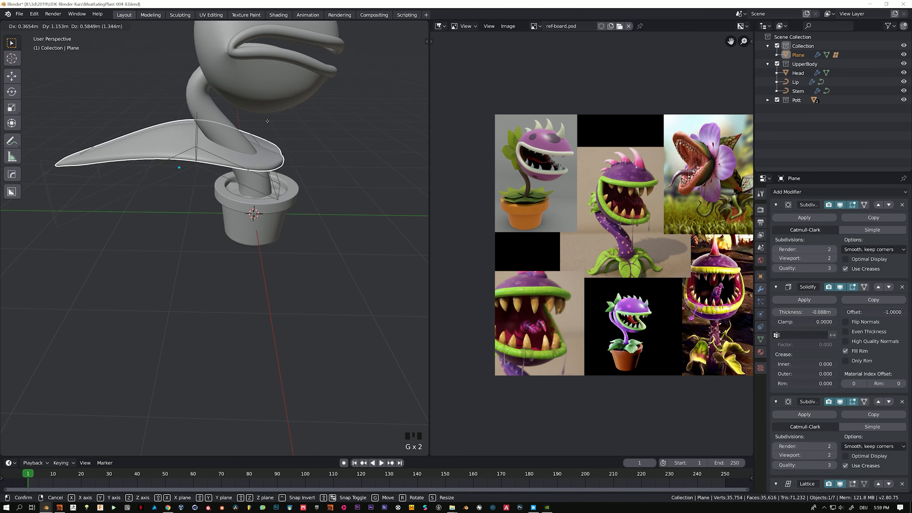
pyautogui.click(260, 193)
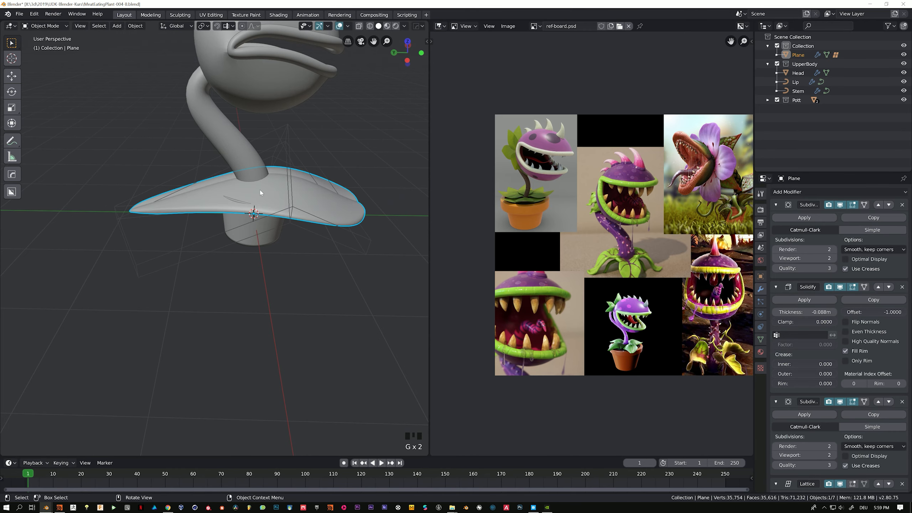
pyautogui.press('KP_7')
pyautogui.scroll(-3, 234, 252)
pyautogui.scroll(6, 251, 262)
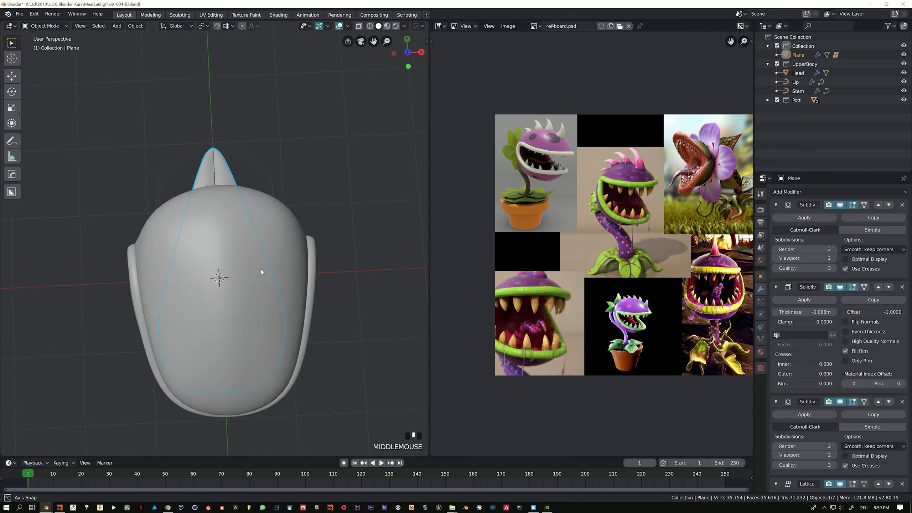
pyautogui.moveTo(261, 270); pyautogui.dragTo(345, 231, button='middle')
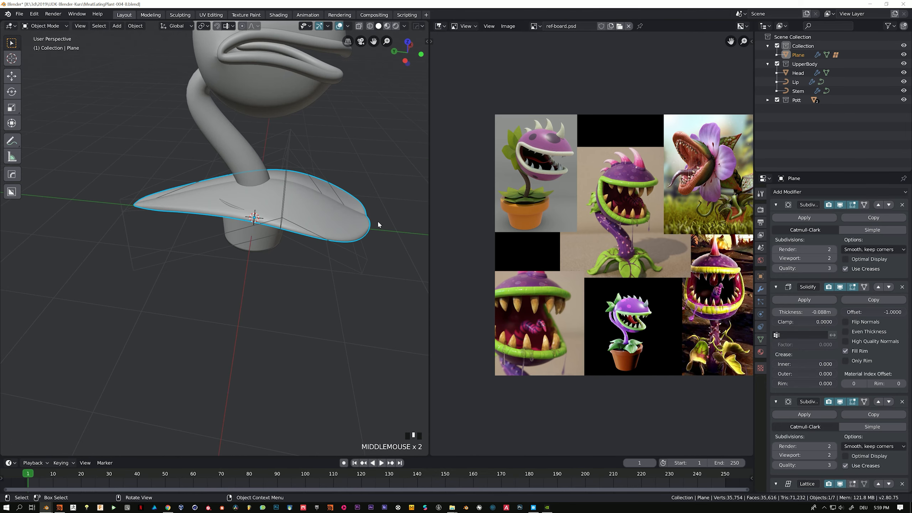
# Step: Move the leaf along Y to the side of the pot and raise it about 0.262 m along Z
pyautogui.press('g')
pyautogui.press('g')
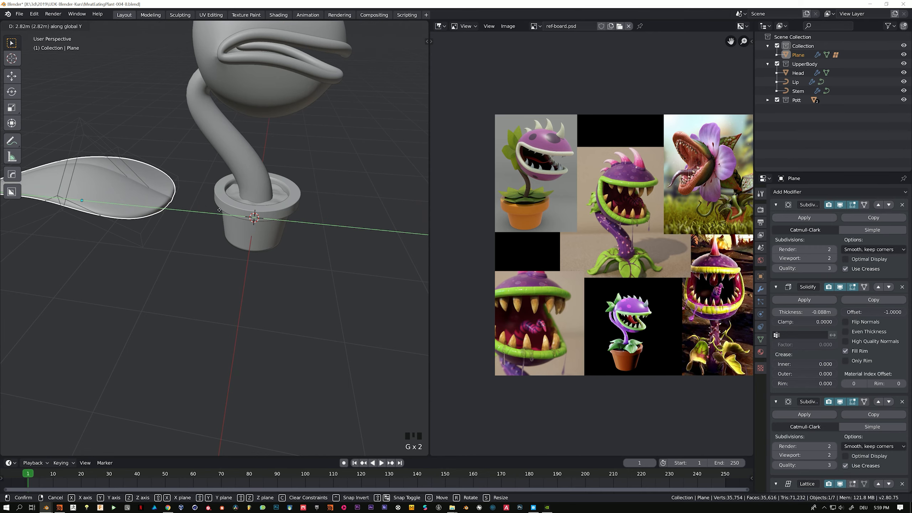
pyautogui.click(279, 210)
pyautogui.press('g')
pyautogui.press('z')
pyautogui.click(278, 202)
pyautogui.moveTo(246, 212); pyautogui.dragTo(219, 192, button='middle')
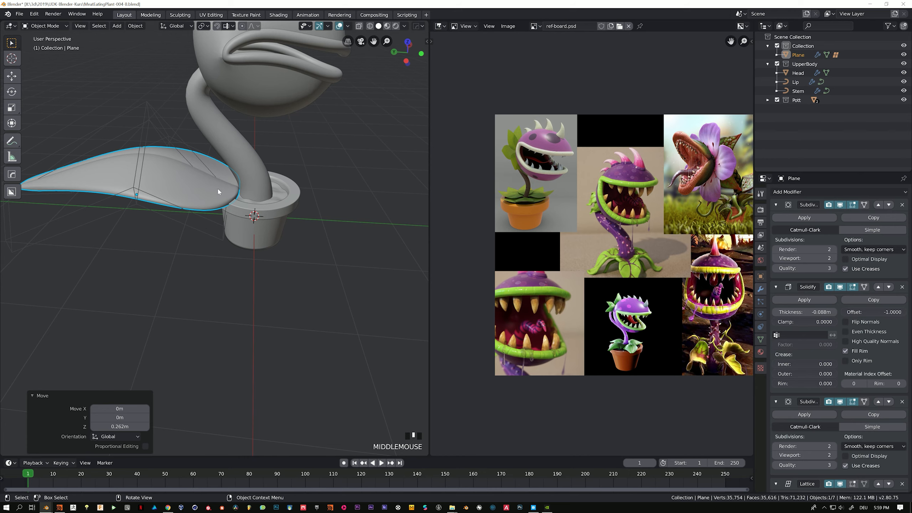
# Step: Shift the leaf about 0.78 m farther along Y, clear of the pot
pyautogui.click(137, 235)
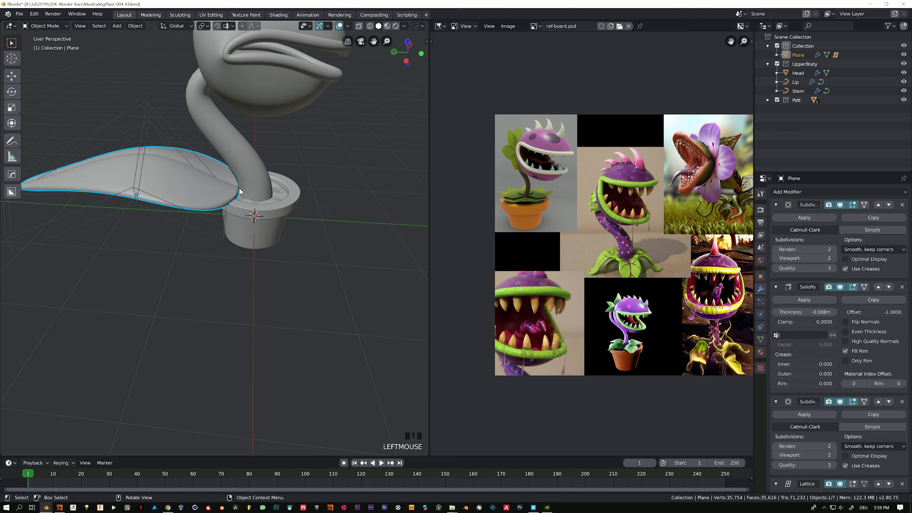
pyautogui.press('g')
pyautogui.press('y')
pyautogui.click(186, 190)
pyautogui.keyDown('shift'); pyautogui.moveTo(185, 190); pyautogui.dragTo(236, 260, button='middle'); pyautogui.keyUp('shift')
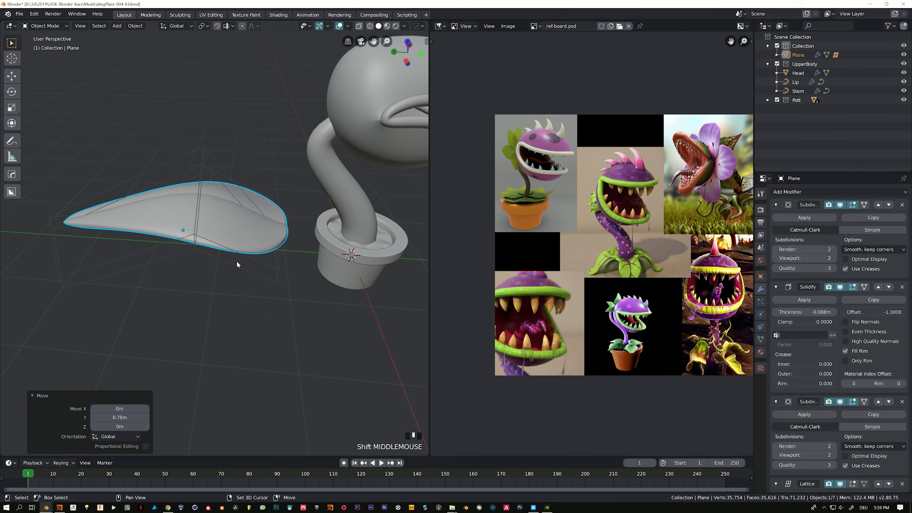
pyautogui.moveTo(302, 251)
pyautogui.mouseDown(button='middle')
pyautogui.moveTo(323, 248)
pyautogui.moveTo(300, 250)
pyautogui.mouseUp(button='middle')
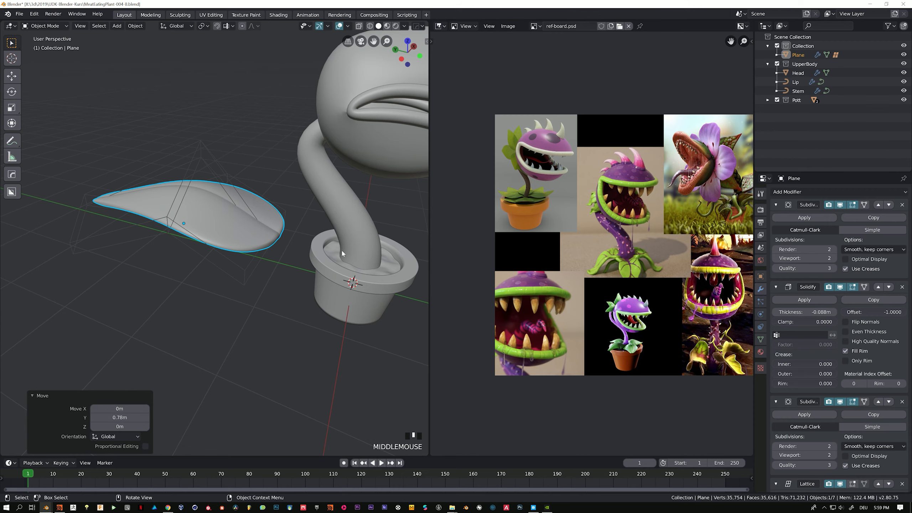
# Step: In Edit Mode, snap the 3D cursor to the middle vertex at the leaf's pot-side end, and return to Object Mode
pyautogui.press('Tab')
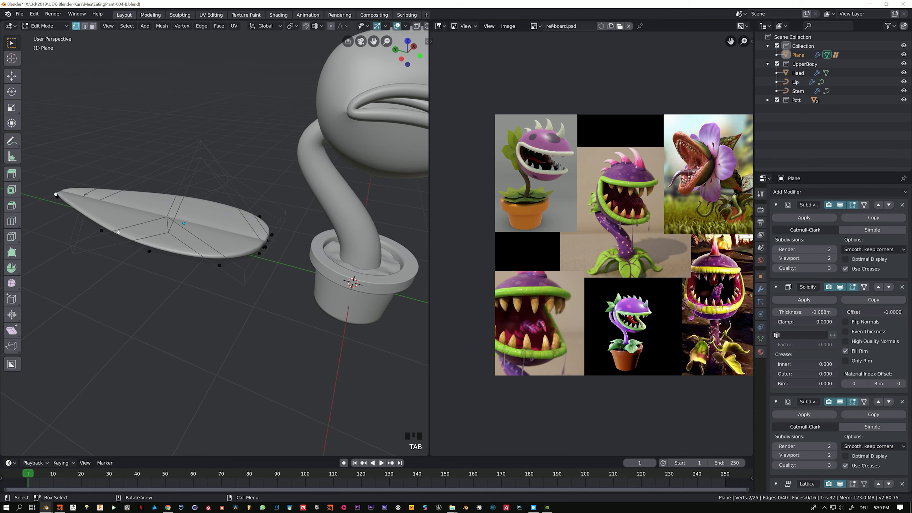
pyautogui.moveTo(345, 234); pyautogui.dragTo(246, 260, button='middle')
pyautogui.scroll(3, 245, 259)
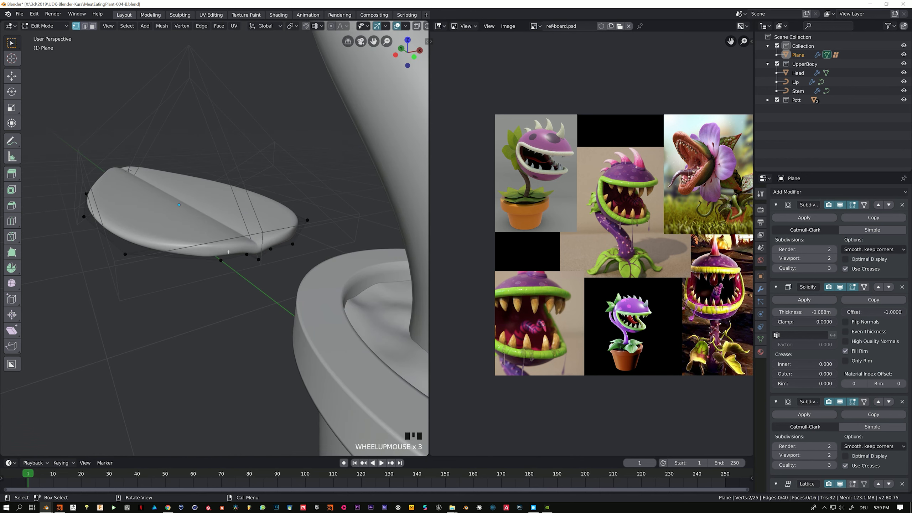
pyautogui.click(258, 259)
pyautogui.press('shift')
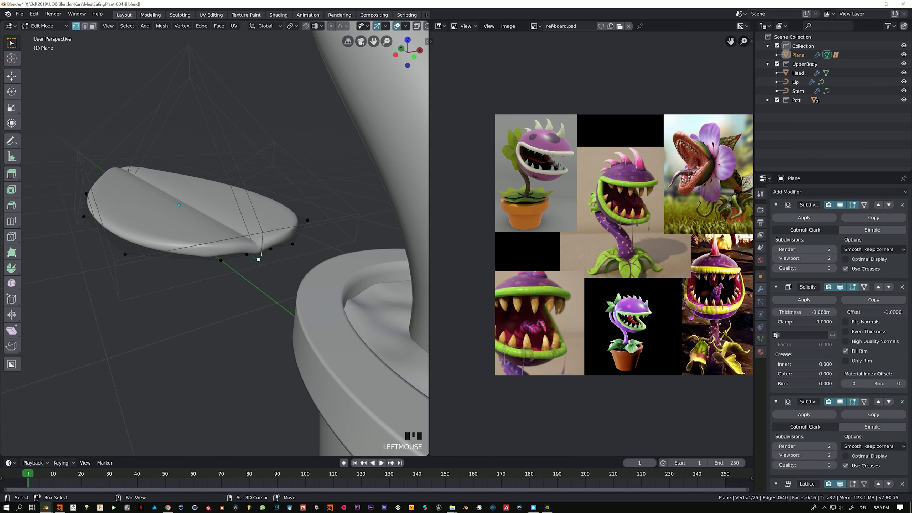
pyautogui.hotkey('shift', 's')
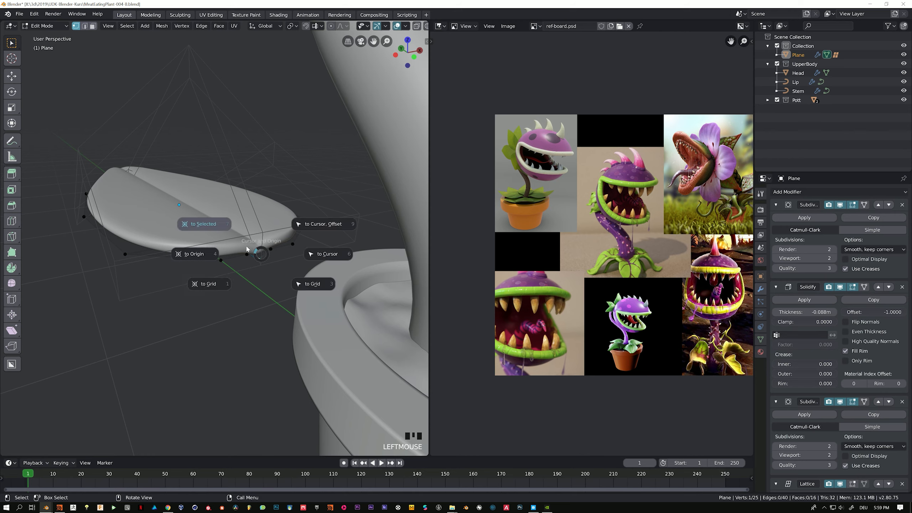
pyautogui.click(220, 228)
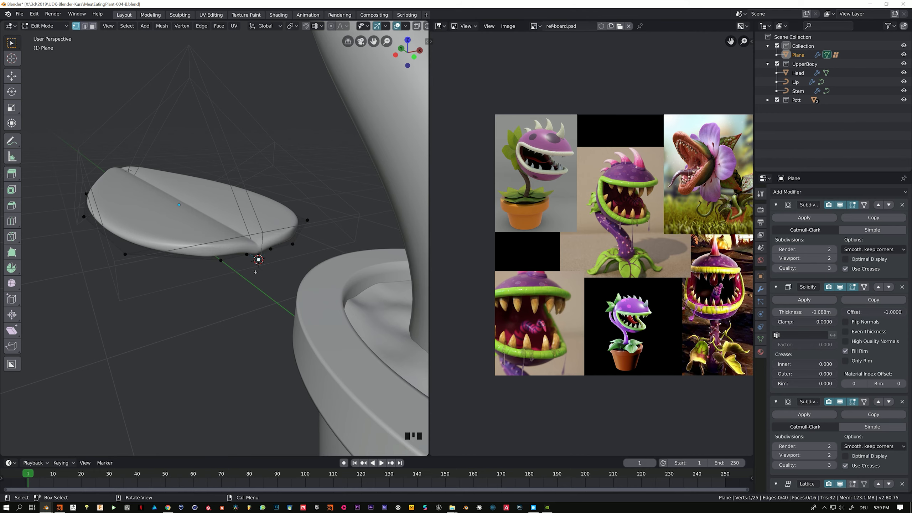
pyautogui.moveTo(268, 267); pyautogui.dragTo(293, 262, button='middle')
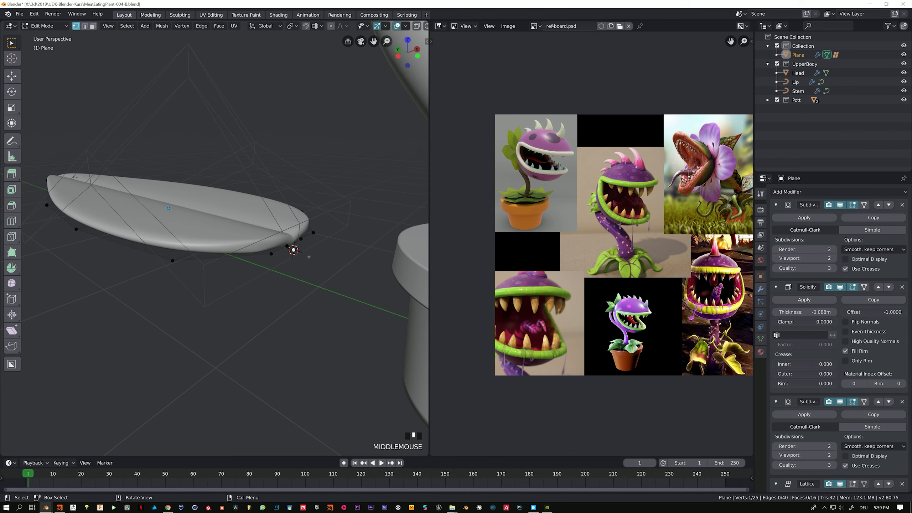
pyautogui.moveTo(306, 258); pyautogui.dragTo(294, 256, button='middle')
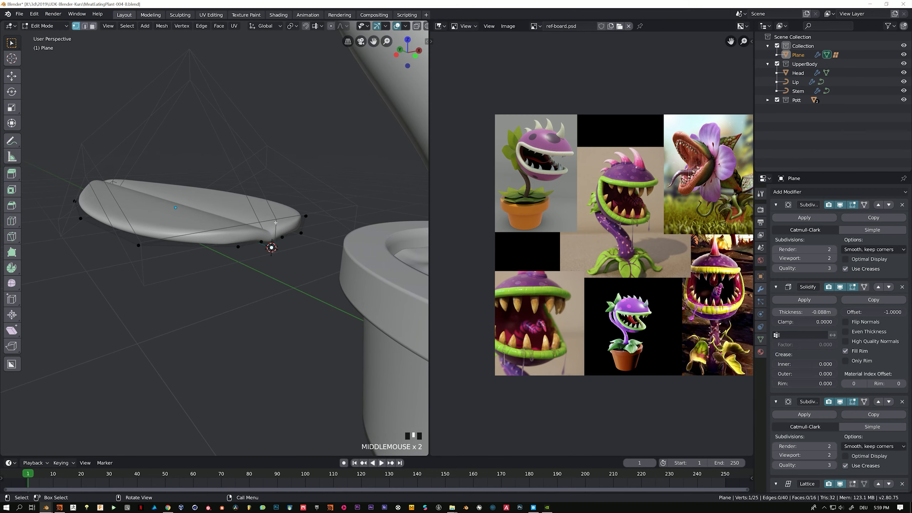
pyautogui.moveTo(280, 254); pyautogui.dragTo(278, 265, button='middle')
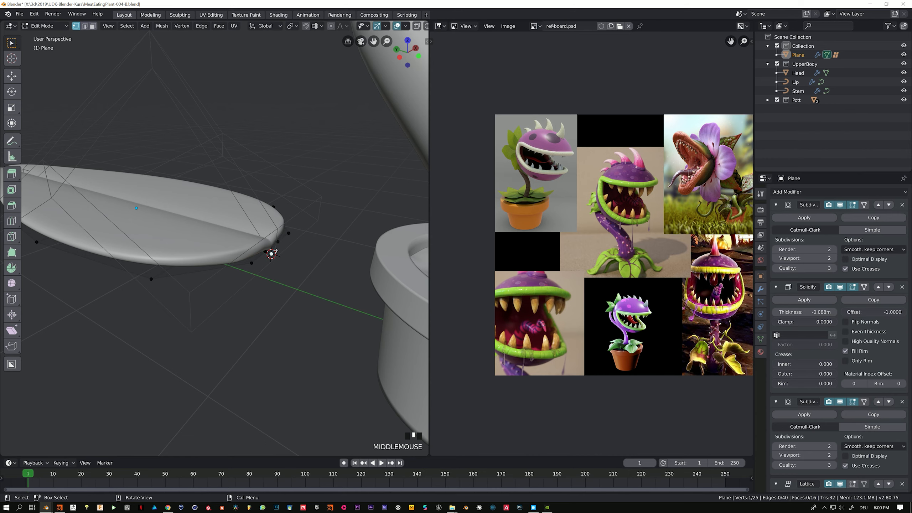
pyautogui.moveTo(266, 266); pyautogui.dragTo(255, 256, button='middle')
pyautogui.press('Tab')
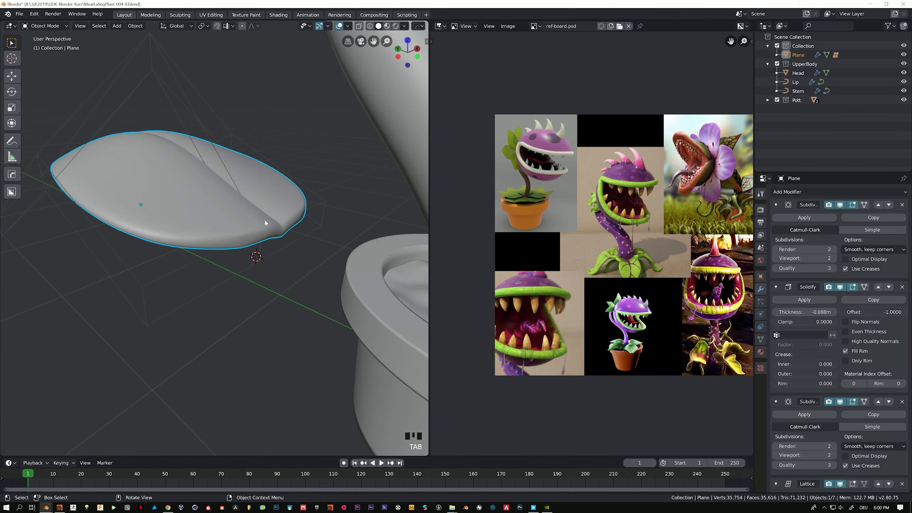
# Step: Place the 3D cursor on the surface at the leaf's pot-side end and set the leaf's origin to the 3D cursor
pyautogui.moveTo(267, 232); pyautogui.dragTo(257, 227, button='middle')
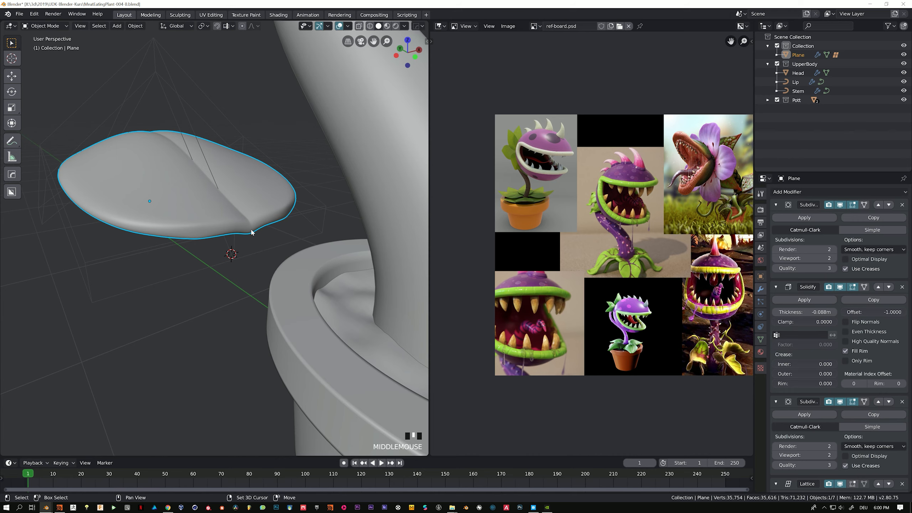
pyautogui.keyDown('shift'); pyautogui.moveTo(252, 230); pyautogui.dragTo(256, 242, button='right'); pyautogui.keyUp('shift')
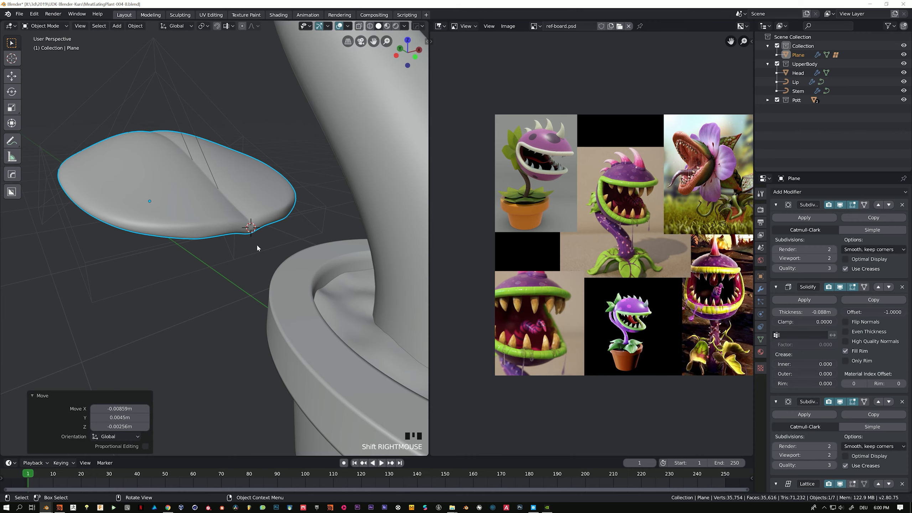
pyautogui.moveTo(256, 244)
pyautogui.mouseDown(button='middle')
pyautogui.moveTo(214, 248)
pyautogui.moveTo(268, 238)
pyautogui.mouseUp(button='middle')
pyautogui.rightClick(304, 203)
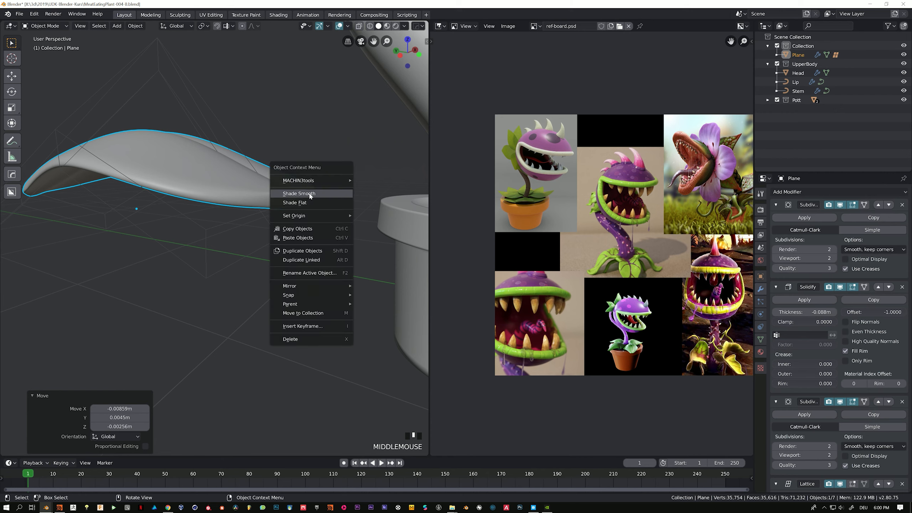
pyautogui.moveTo(305, 215)
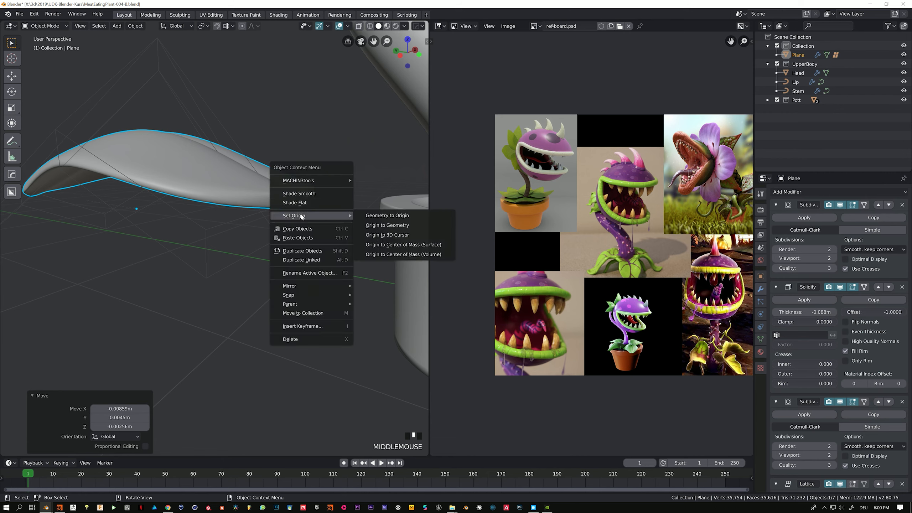
pyautogui.click(401, 235)
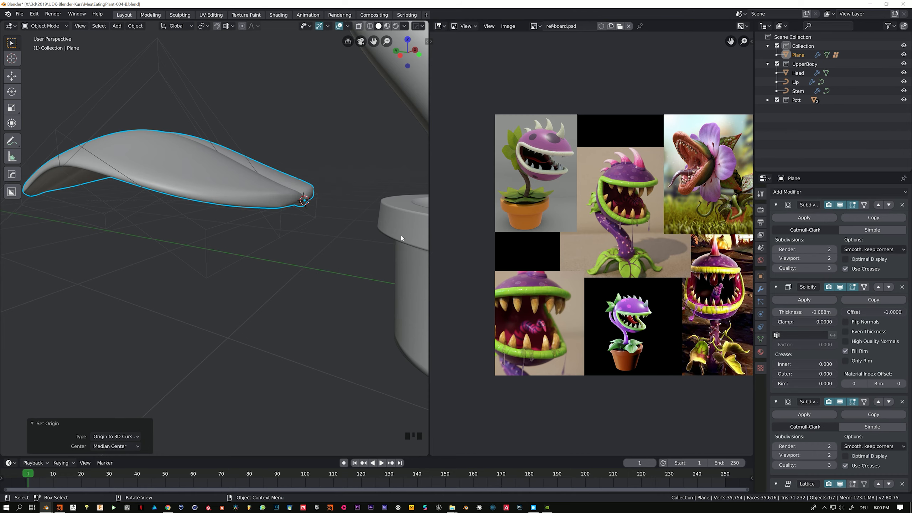
pyautogui.keyDown('shift'); pyautogui.moveTo(401, 238); pyautogui.dragTo(310, 235, button='middle'); pyautogui.keyUp('shift')
pyautogui.moveTo(251, 211); pyautogui.dragTo(264, 220, button='middle')
pyautogui.scroll(-4, 225, 222)
pyautogui.click(225, 222)
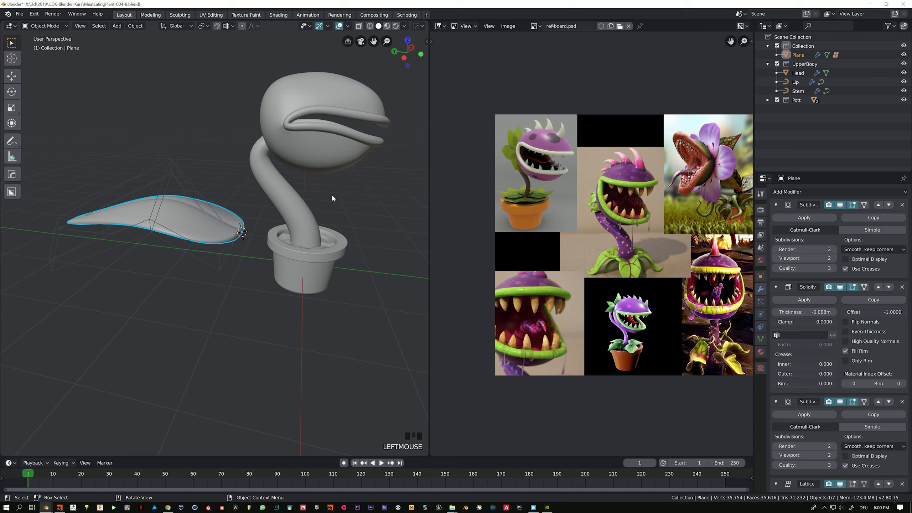
pyautogui.press('r')
pyautogui.press('z')
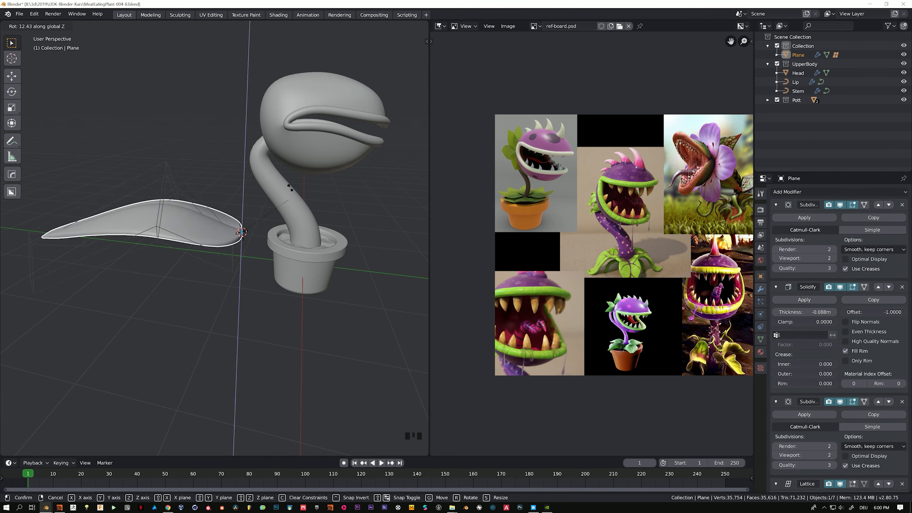
pyautogui.click(247, 249)
pyautogui.moveTo(247, 249); pyautogui.dragTo(242, 247, button='middle')
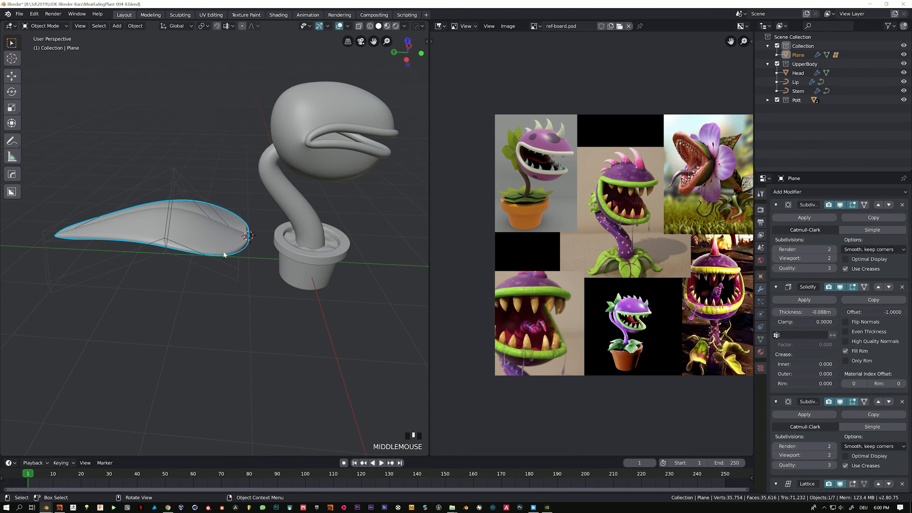
pyautogui.press('s')
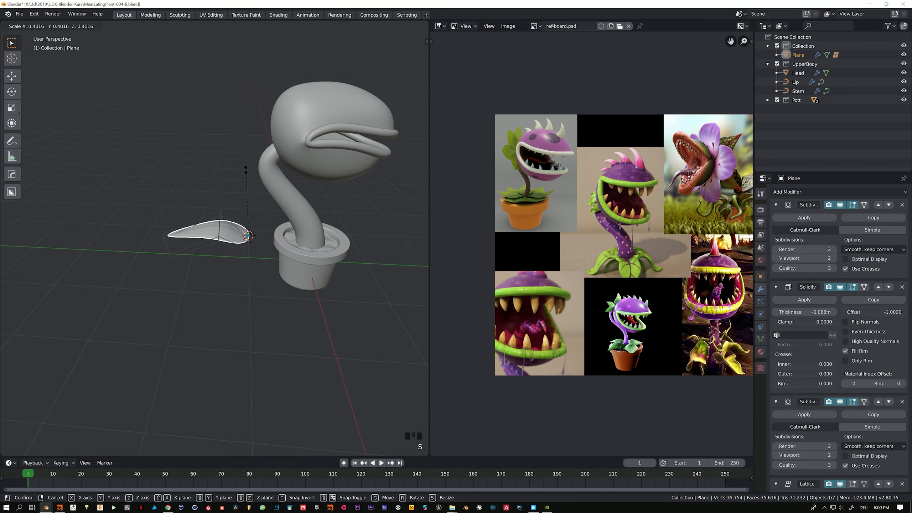
pyautogui.rightClick(166, 262)
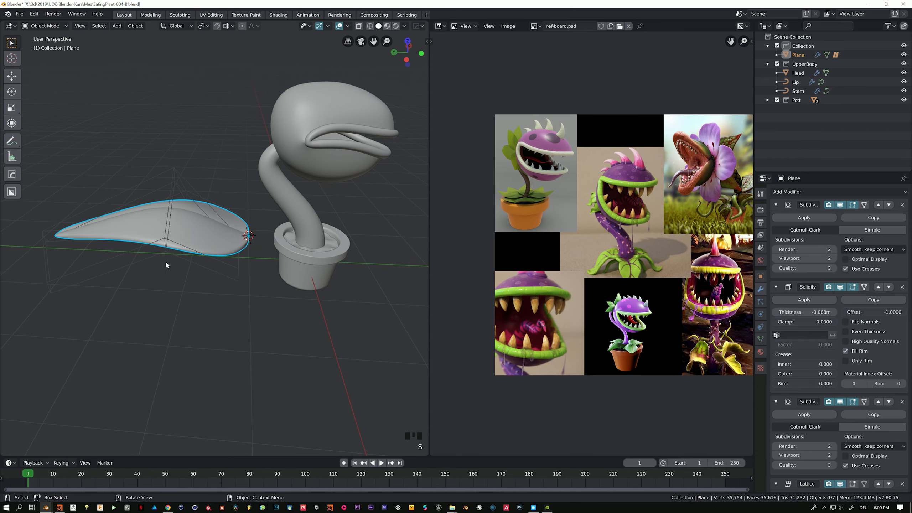
# Step: Move the leaf -0.756 m along Y onto the pot's edge and scale it down uniformly
pyautogui.press('g')
pyautogui.press('y')
pyautogui.click(211, 261)
pyautogui.press('s')
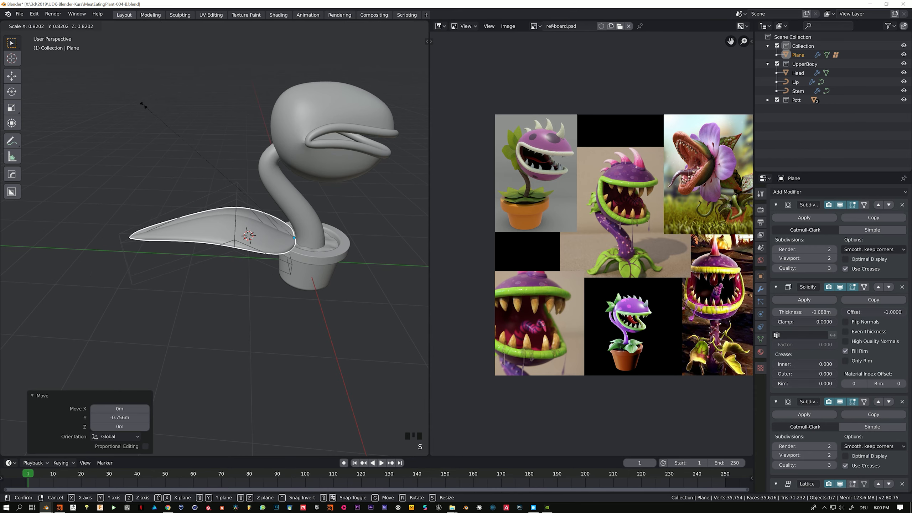
pyautogui.click(188, 167)
# Step: Shift the leaf another -0.0355 m along Y and scale it down slightly more
pyautogui.press('g')
pyautogui.press('y')
pyautogui.click(191, 166)
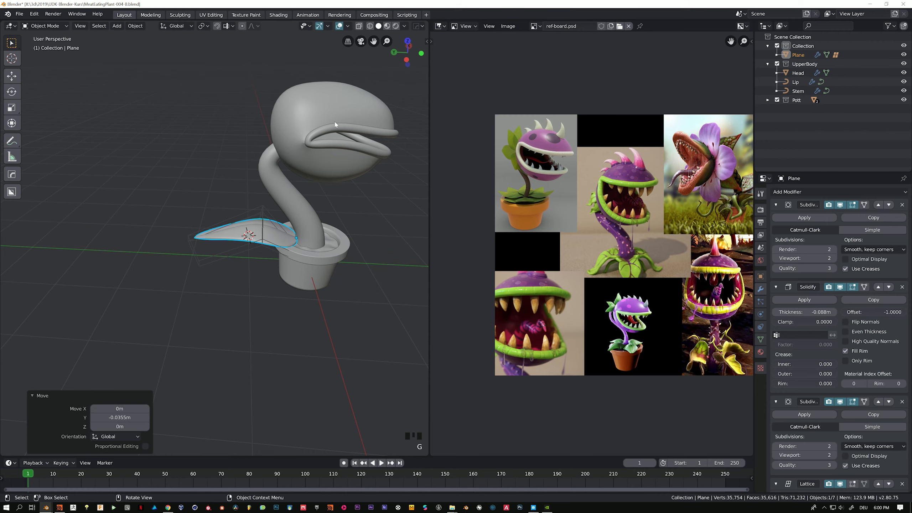
pyautogui.press('s')
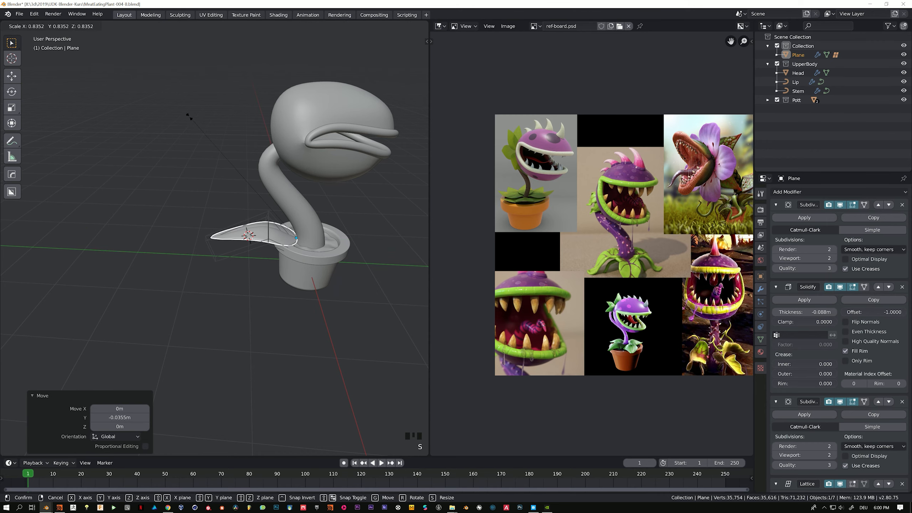
pyautogui.click(180, 112)
# Step: Open the leaf's lattice for editing in the right side view and move its middle points toward the pot
pyautogui.moveTo(185, 150); pyautogui.dragTo(189, 180, button='middle')
pyautogui.press('KP_3')
pyautogui.scroll(5, 318, 183)
pyautogui.click(189, 181)
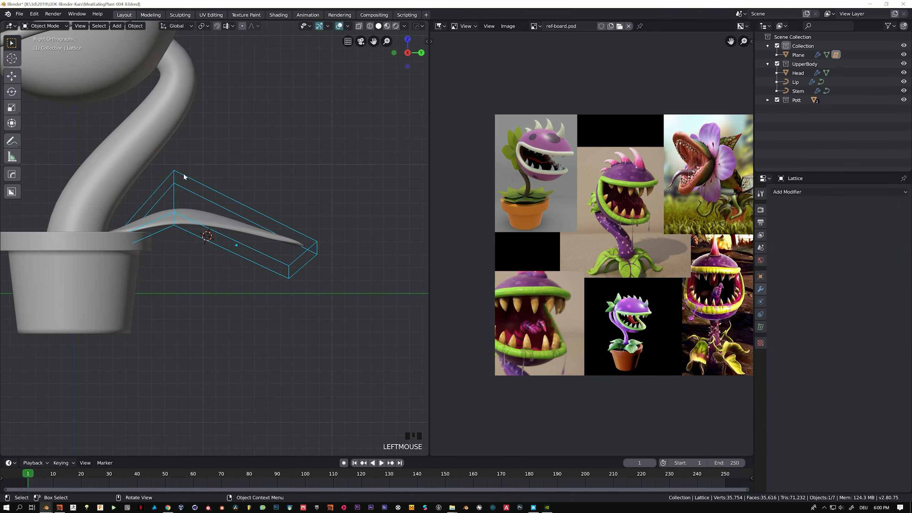
pyautogui.press('Tab')
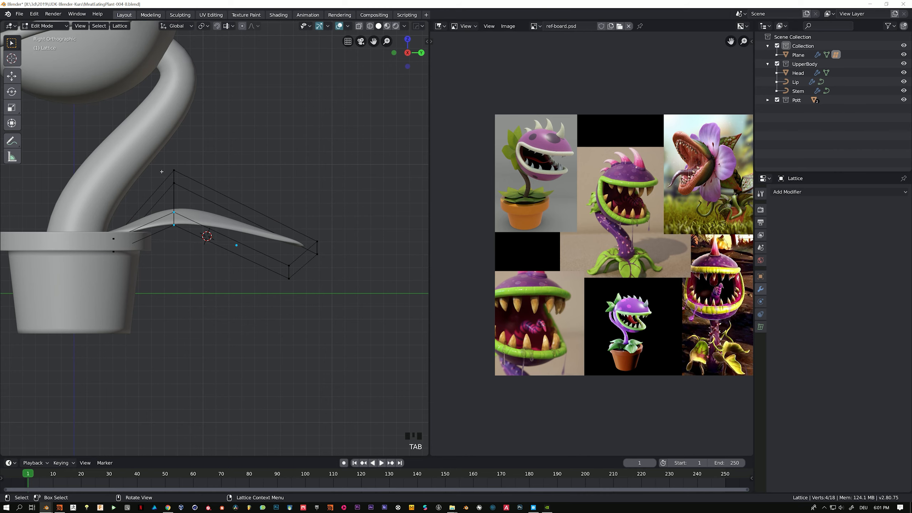
pyautogui.keyDown('shift'); pyautogui.moveTo(161, 171); pyautogui.dragTo(190, 191, button='middle'); pyautogui.keyUp('shift')
pyautogui.moveTo(189, 168); pyautogui.dragTo(221, 259)
pyautogui.press('g')
pyautogui.click(194, 246)
# Step: Move the lattice's leaf-tip points -0.333 m along Y and -0.0681 m along Z
pyautogui.moveTo(296, 190); pyautogui.dragTo(383, 381)
pyautogui.press('g')
pyautogui.click(313, 274)
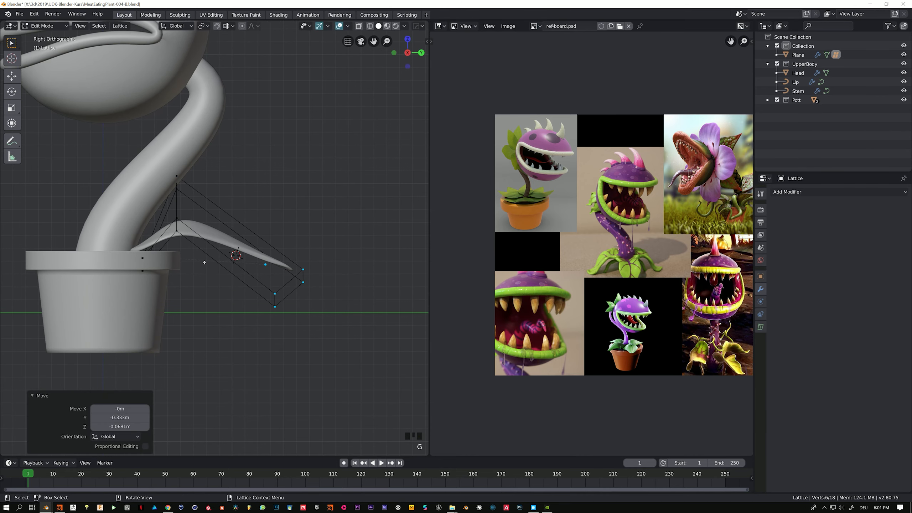
# Step: Shift the lattice's middle points slightly outward and down, raise its pot-side points about 0.1 m, and return to Object Mode
pyautogui.click(143, 258)
pyautogui.press('g')
pyautogui.click(154, 270)
pyautogui.press('g')
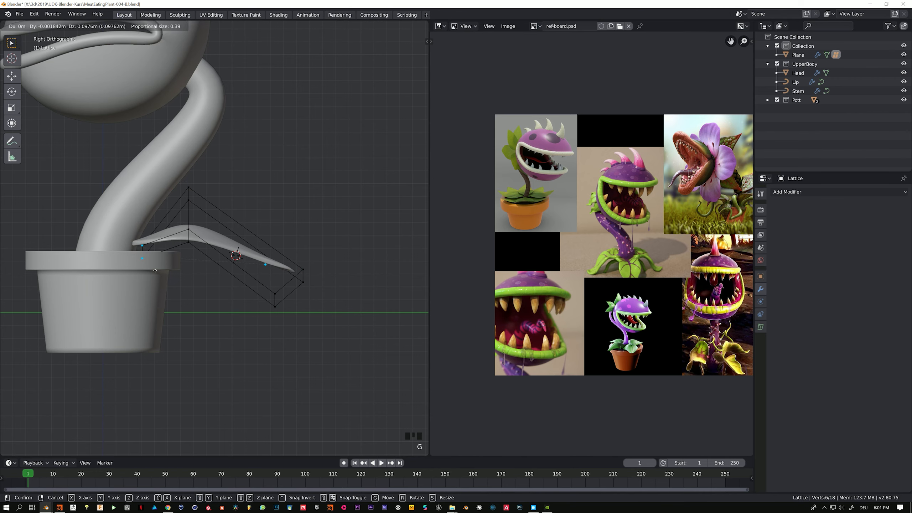
pyautogui.click(155, 270)
pyautogui.moveTo(154, 270); pyautogui.dragTo(275, 280, button='middle')
pyautogui.press('Tab')
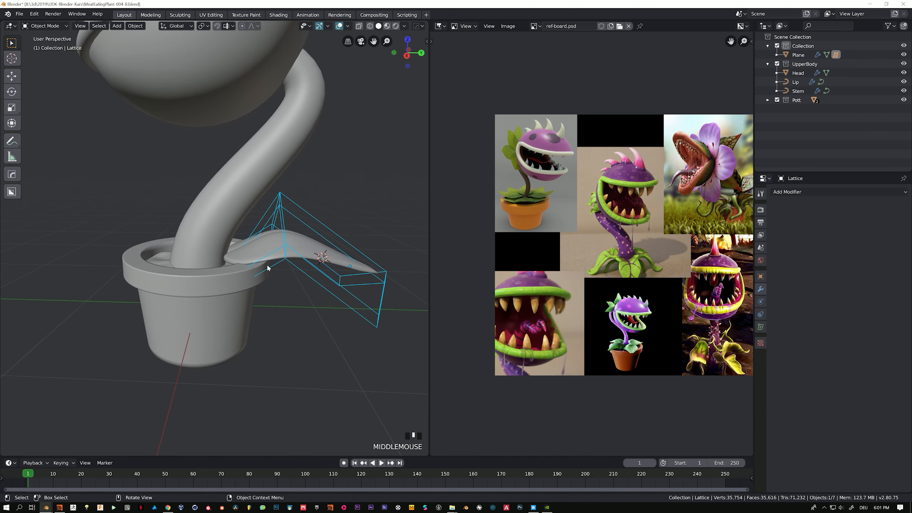
# Step: In lattice Edit Mode, rotate the pot-side points -78.5° in the side view and lower them about 0.11 m behind the pot rim
pyautogui.press('Tab')
pyautogui.press('KP_3')
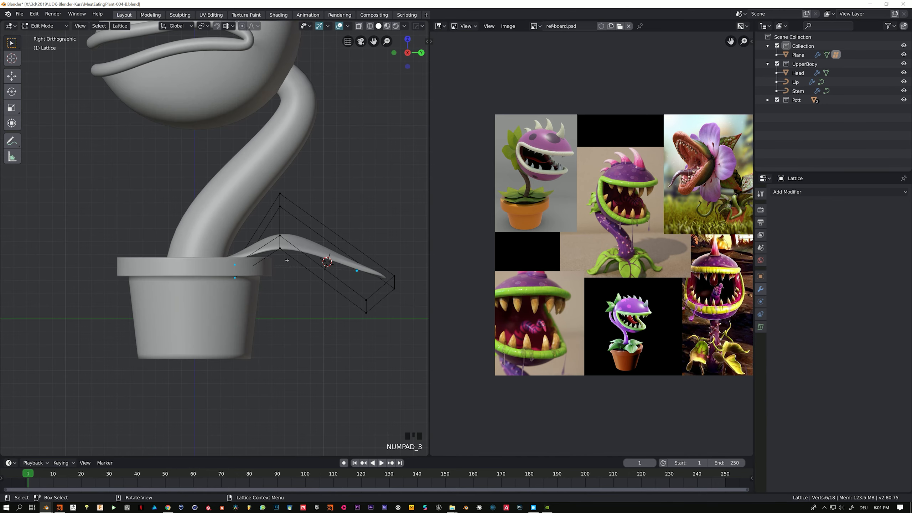
pyautogui.press('r')
pyautogui.click(208, 241)
pyautogui.press('g')
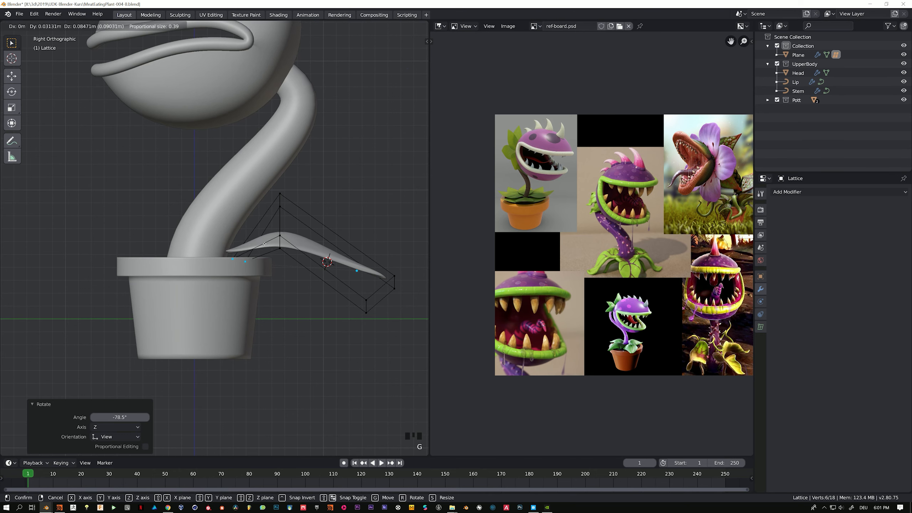
pyautogui.click(265, 250)
pyautogui.press('g')
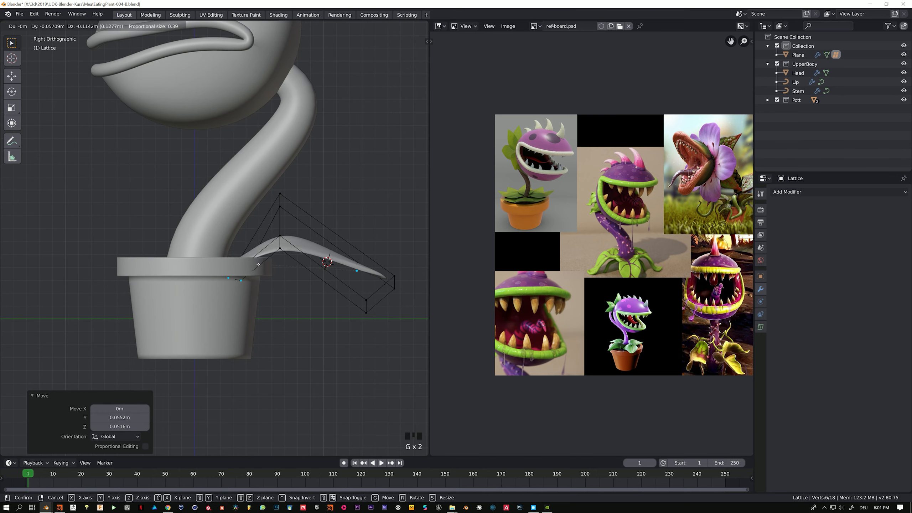
pyautogui.click(256, 264)
# Step: Move the lattice's middle and leaf-tip points closer to the pot, and return to Object Mode
pyautogui.press('g')
pyautogui.moveTo(270, 184); pyautogui.dragTo(406, 324)
pyautogui.click(279, 238)
pyautogui.press('g')
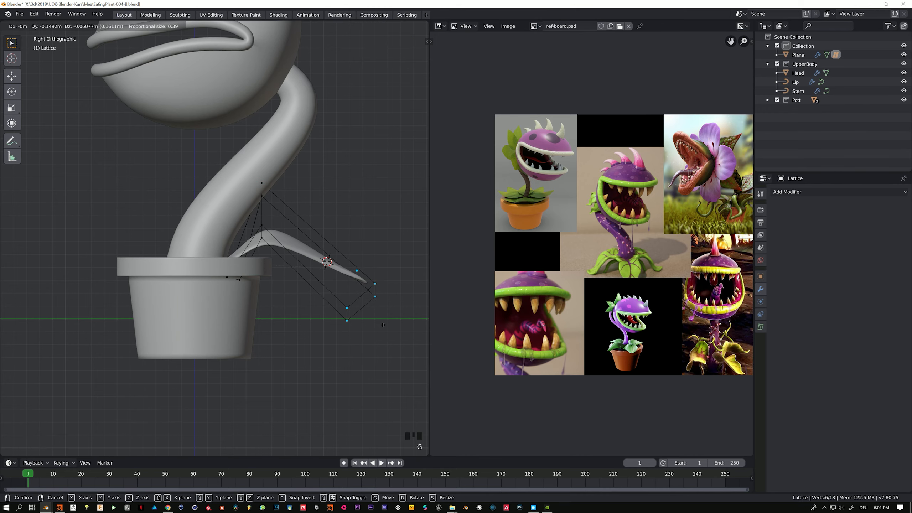
pyautogui.click(374, 311)
pyautogui.press('Tab')
pyautogui.moveTo(375, 312); pyautogui.dragTo(162, 302, button='middle')
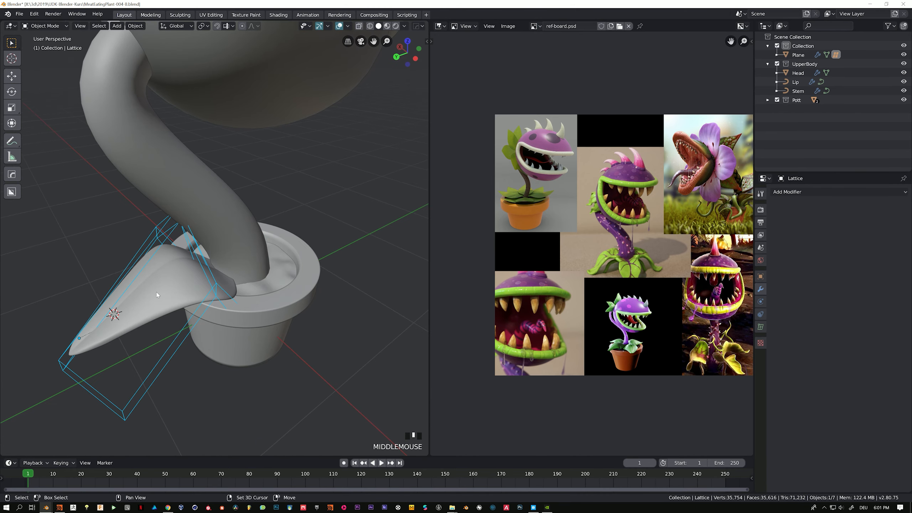
# Step: Select the leaf together with its lattice and reset the 3D cursor to the world origin
pyautogui.keyDown('shift'); pyautogui.click(157, 294); pyautogui.keyUp('shift')
pyautogui.press('KP_7')
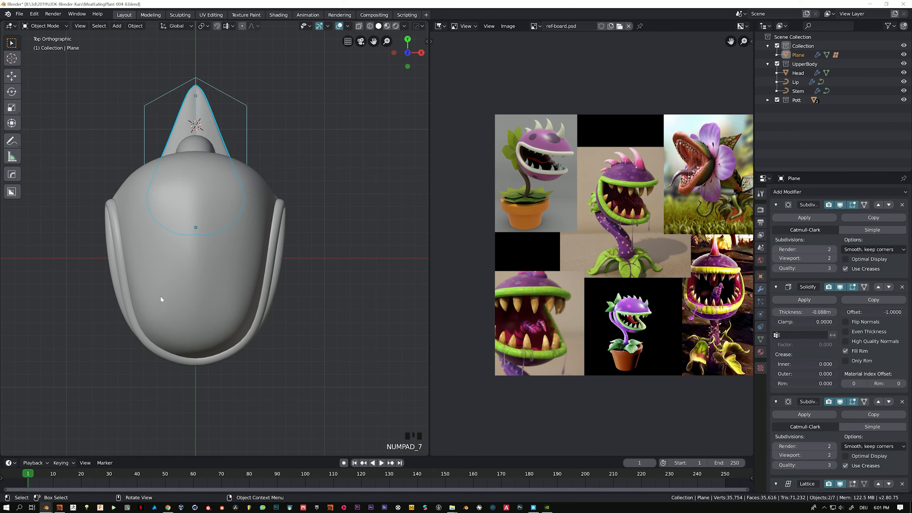
pyautogui.moveTo(192, 201); pyautogui.dragTo(264, 222, button='middle')
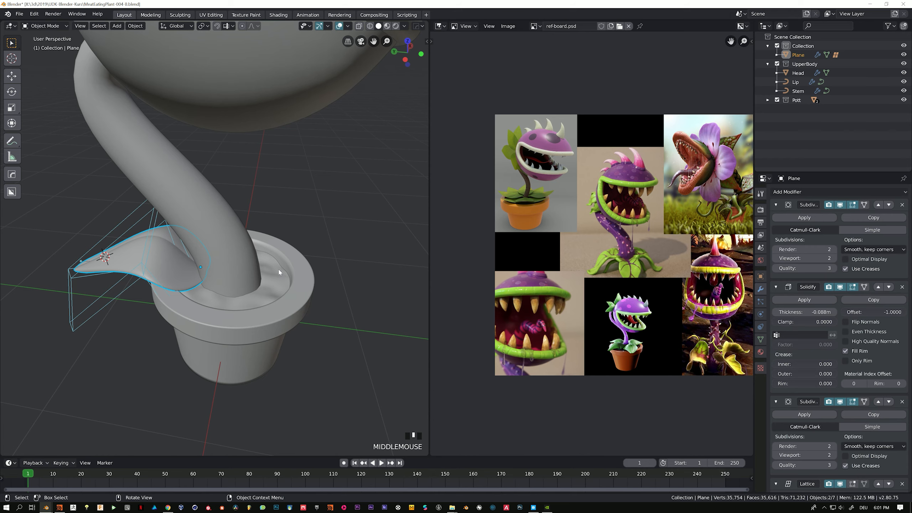
pyautogui.press('shift')
pyautogui.hotkey('shift', 's')
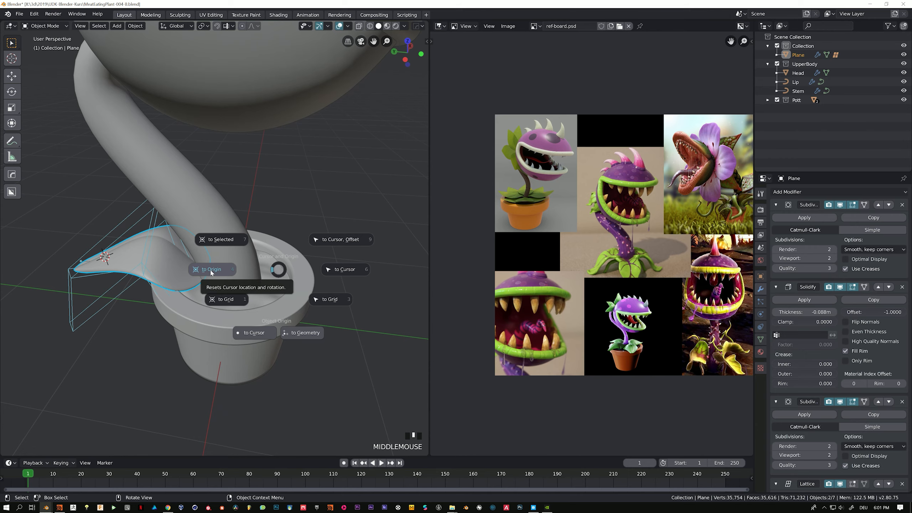
pyautogui.click(219, 271)
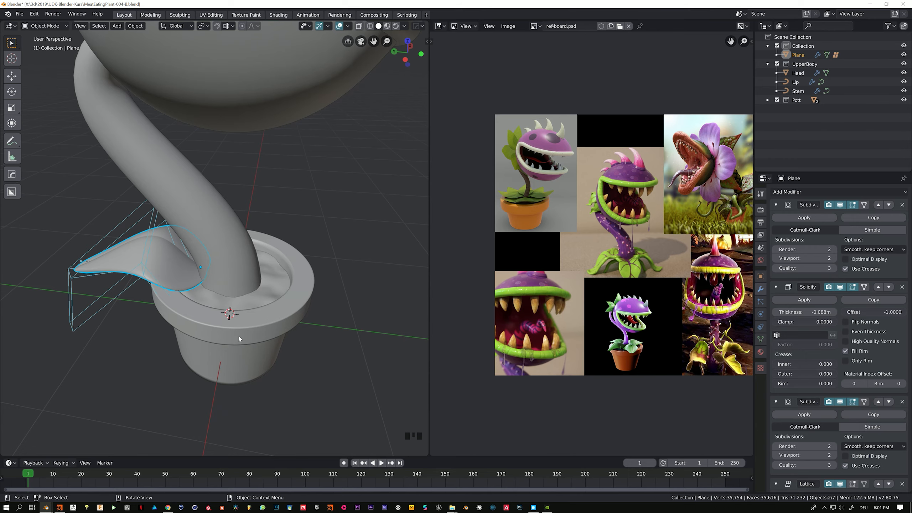
# Step: Duplicate the leaf and its lattice in place and set the pivot point to 3D Cursor
pyautogui.moveTo(239, 339); pyautogui.dragTo(166, 209, button='middle')
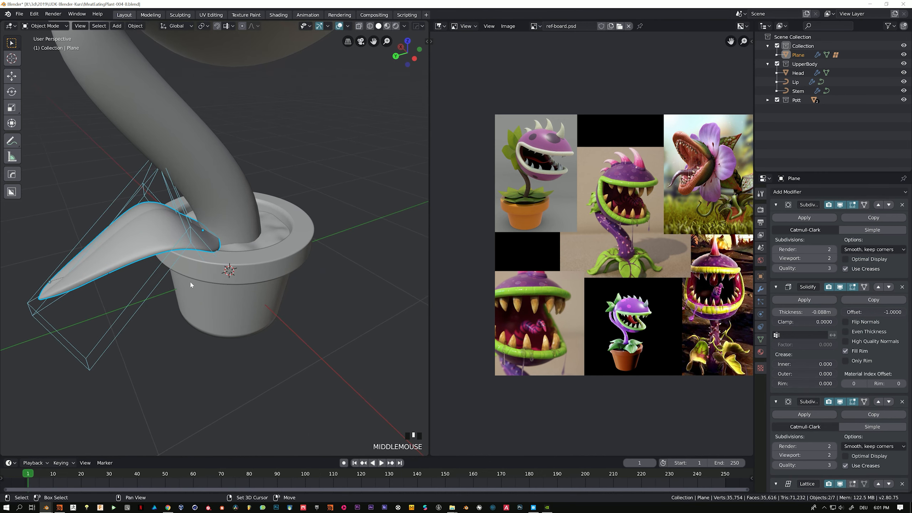
pyautogui.hotkey('shift', 'd')
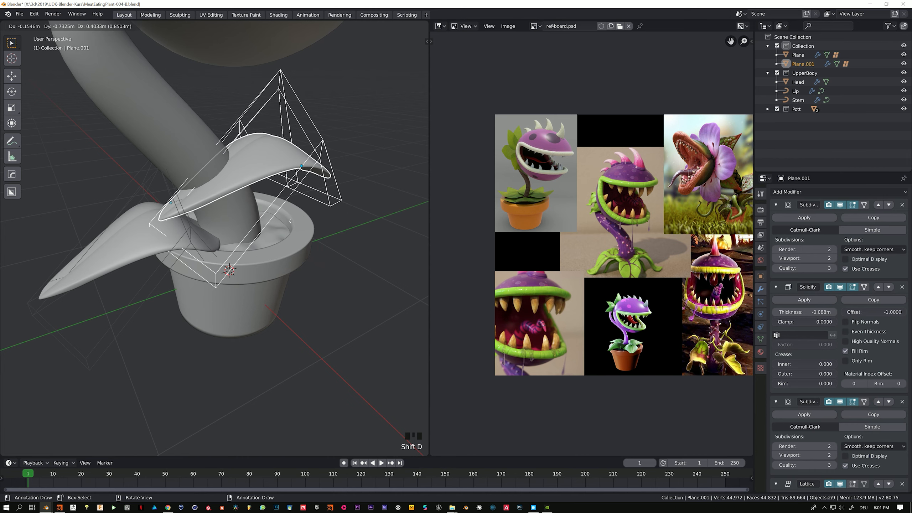
pyautogui.rightClick(313, 95)
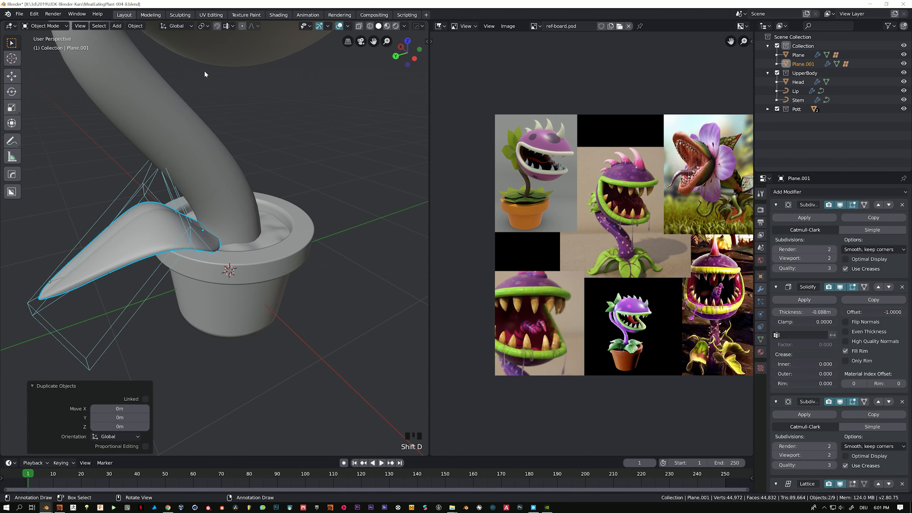
pyautogui.click(205, 26)
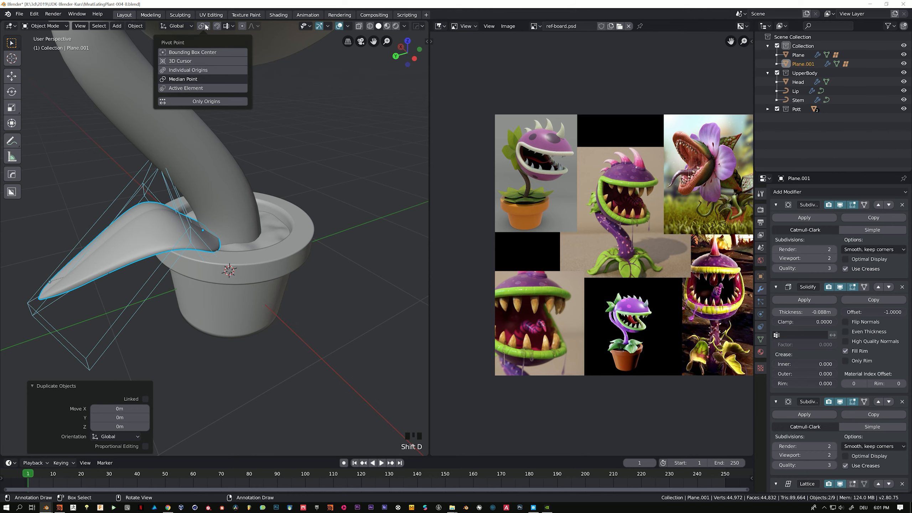
pyautogui.click(190, 62)
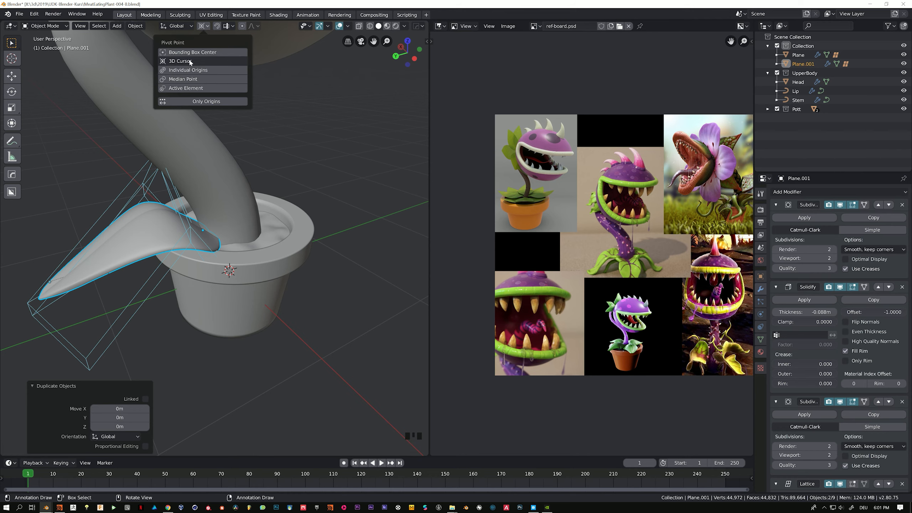
# Step: Rotate the duplicated leaf and lattice 85° about the global Z axis around the 3D cursor
pyautogui.press('r')
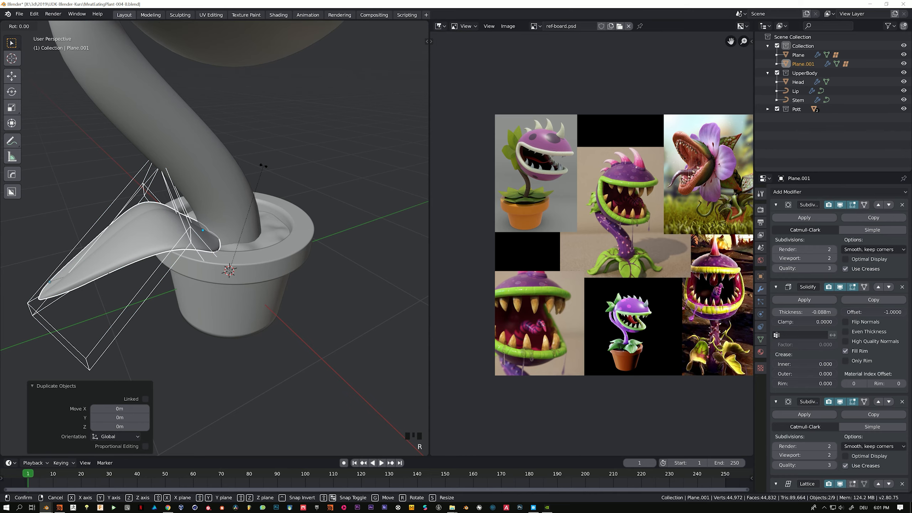
pyautogui.press('z')
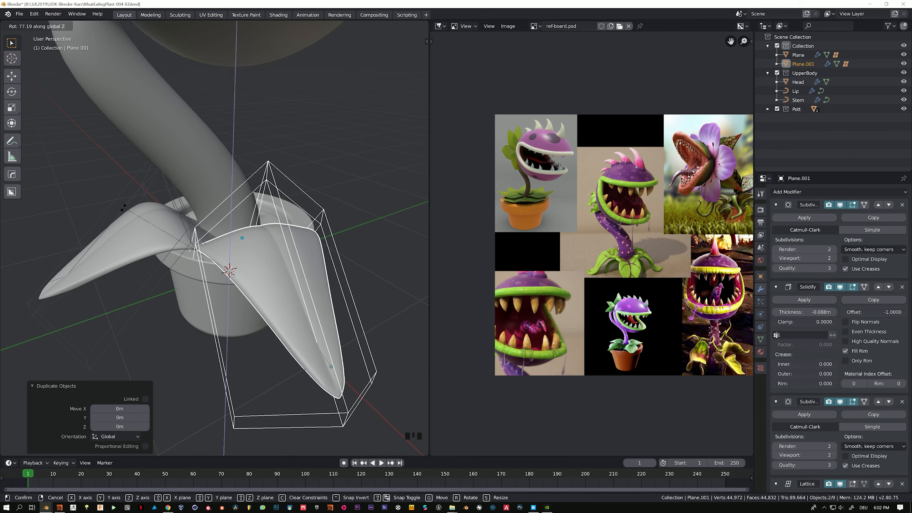
pyautogui.click(147, 237)
pyautogui.moveTo(148, 238); pyautogui.dragTo(198, 245, button='middle')
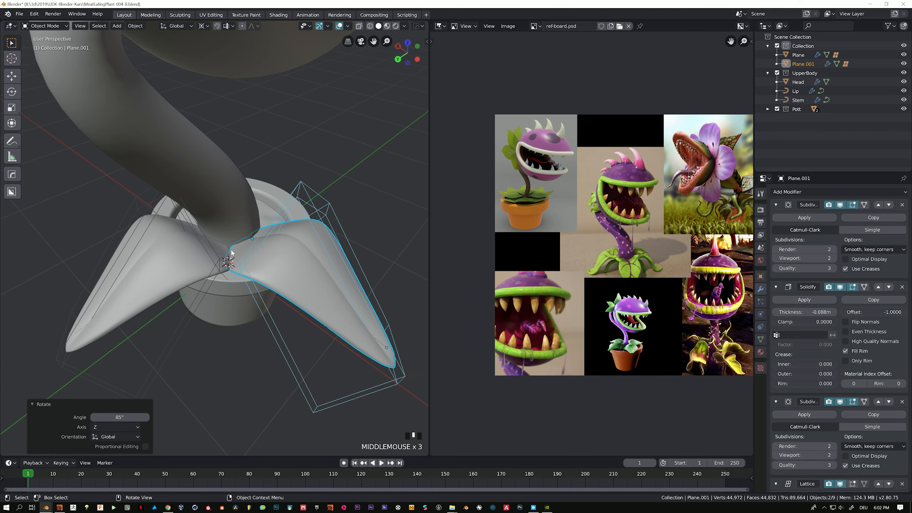
pyautogui.click(280, 264)
pyautogui.press('g')
pyautogui.press('z')
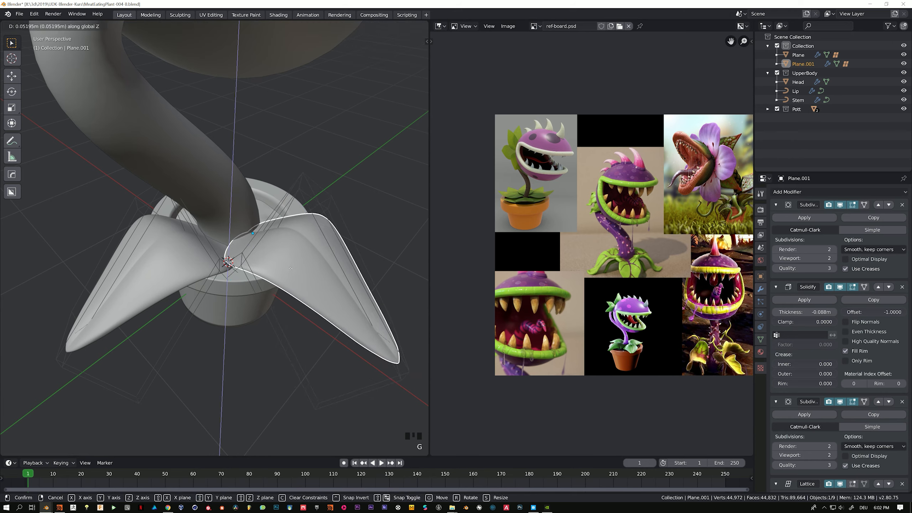
pyautogui.click(290, 266)
pyautogui.click(223, 254)
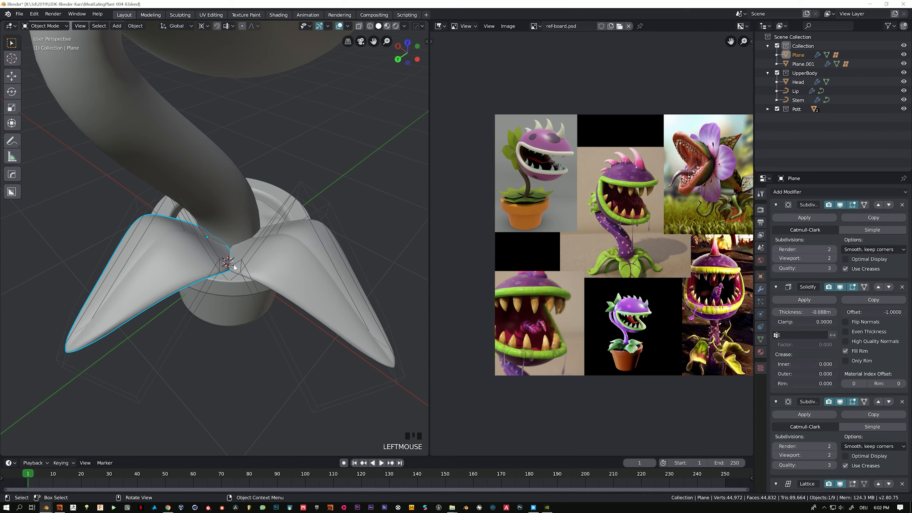
pyautogui.moveTo(236, 266); pyautogui.dragTo(298, 271, button='middle')
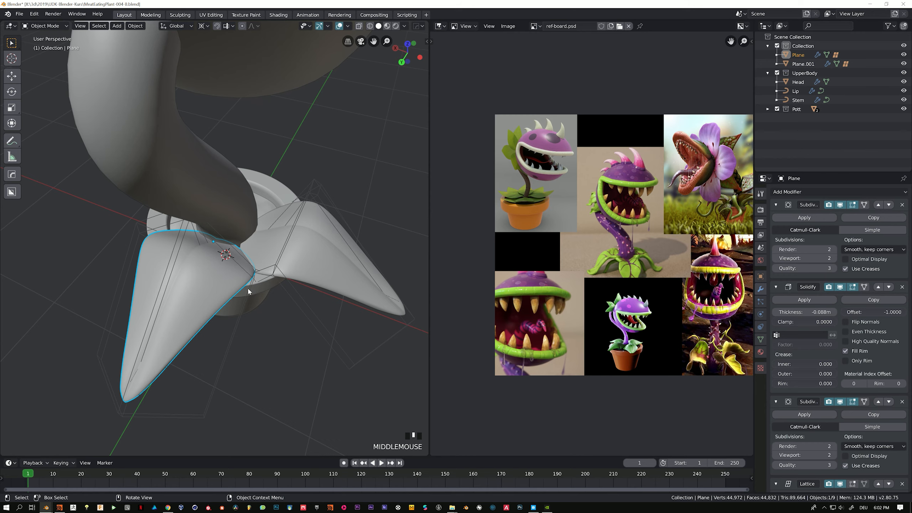
pyautogui.press('Tab')
pyautogui.scroll(2, 223, 284)
pyautogui.hotkey('ctrl', 'Tab')
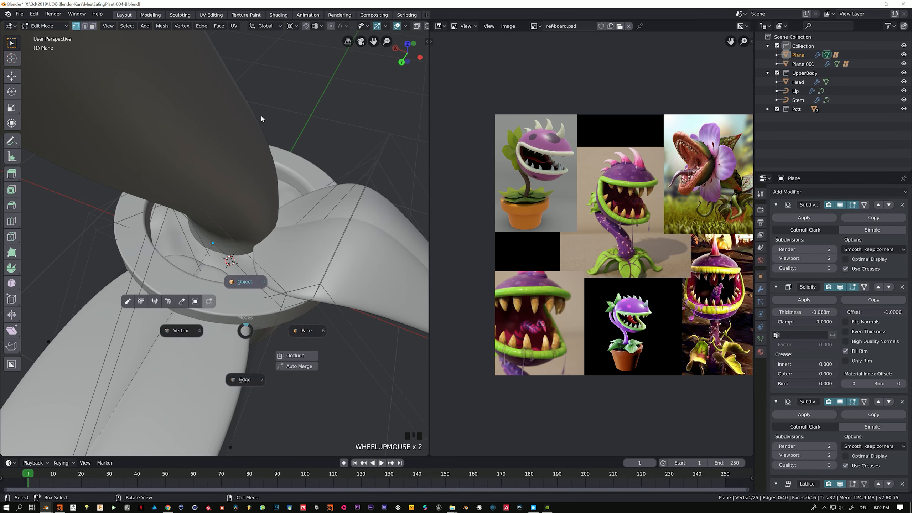
pyautogui.click(154, 302)
pyautogui.scroll(-2, 234, 217)
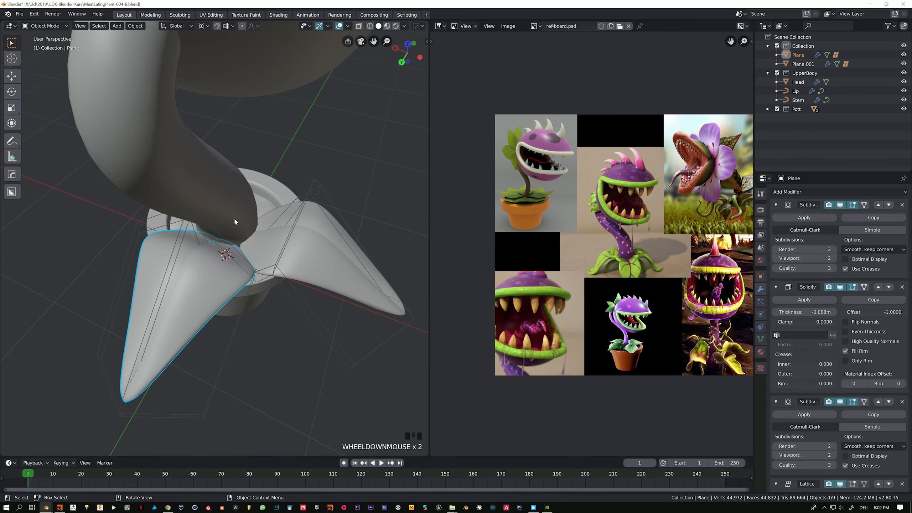
# Step: Select the duplicated leaf with its lattice and delete both
pyautogui.moveTo(325, 163); pyautogui.dragTo(413, 408)
pyautogui.moveTo(315, 201); pyautogui.dragTo(356, 221, button='middle')
pyautogui.press('Delete')
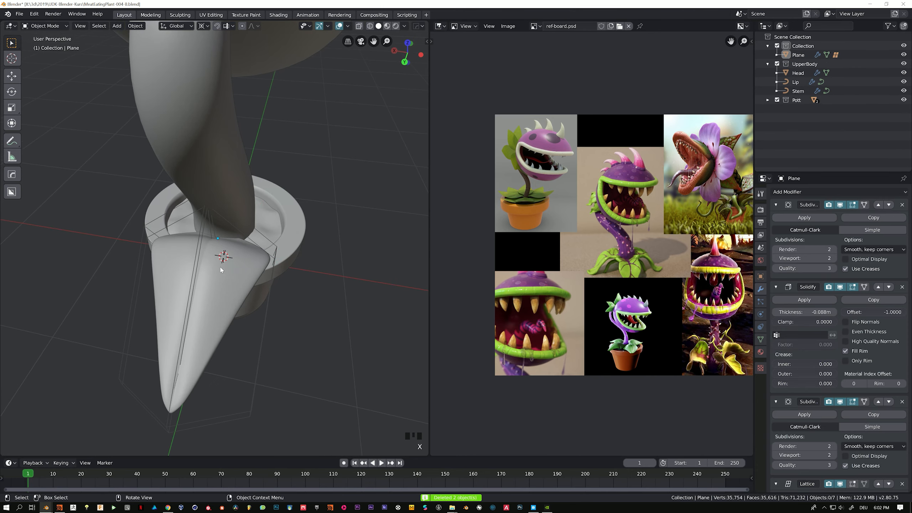
# Step: Open the base leaf's mesh in Edit Mode and show the viewport in wireframe at the stem end
pyautogui.click(223, 295)
pyautogui.moveTo(222, 295); pyautogui.dragTo(268, 257, button='middle')
pyautogui.press('Tab')
pyautogui.moveTo(174, 245); pyautogui.dragTo(260, 298, button='middle')
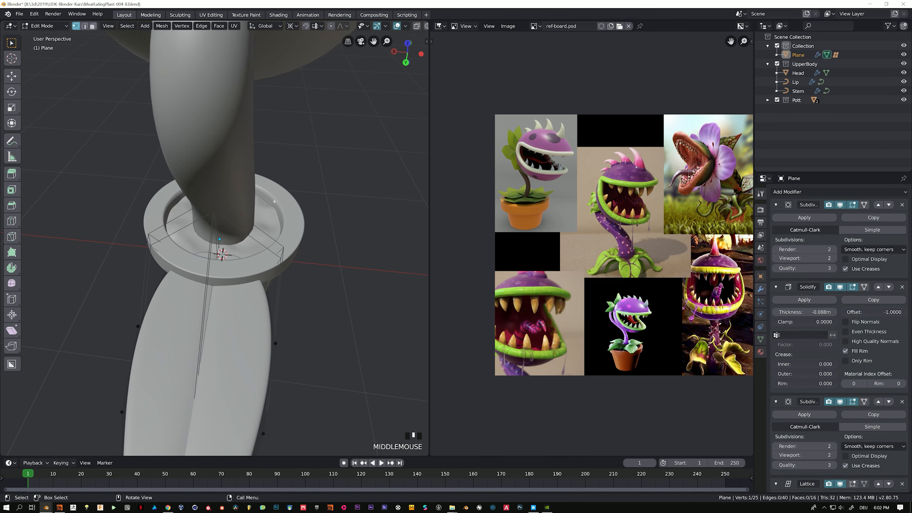
pyautogui.press('z')
pyautogui.click(206, 204)
pyautogui.scroll(2, 194, 259)
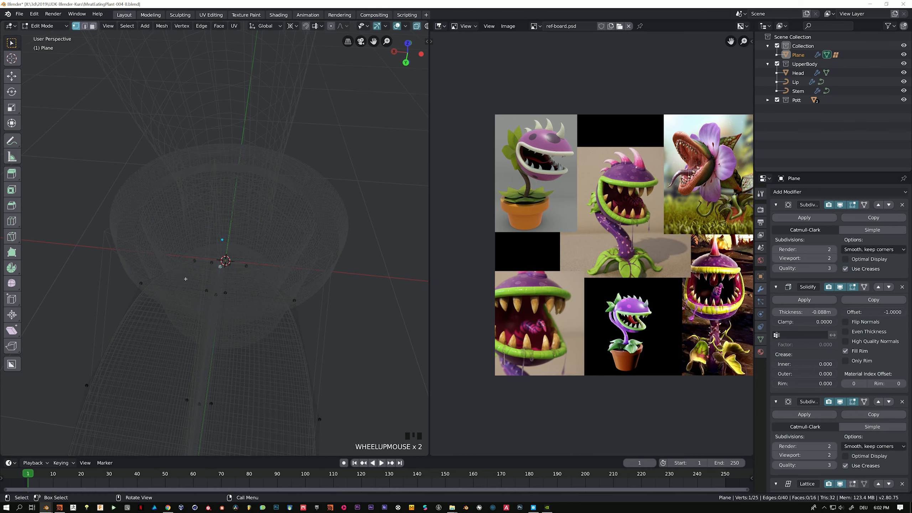
# Step: Narrow the leaf's stem end by scaling its four outer edge vertices to about 0.53 along the global X axis
pyautogui.click(143, 287)
pyautogui.keyDown('shift'); pyautogui.click(295, 303); pyautogui.keyUp('shift')
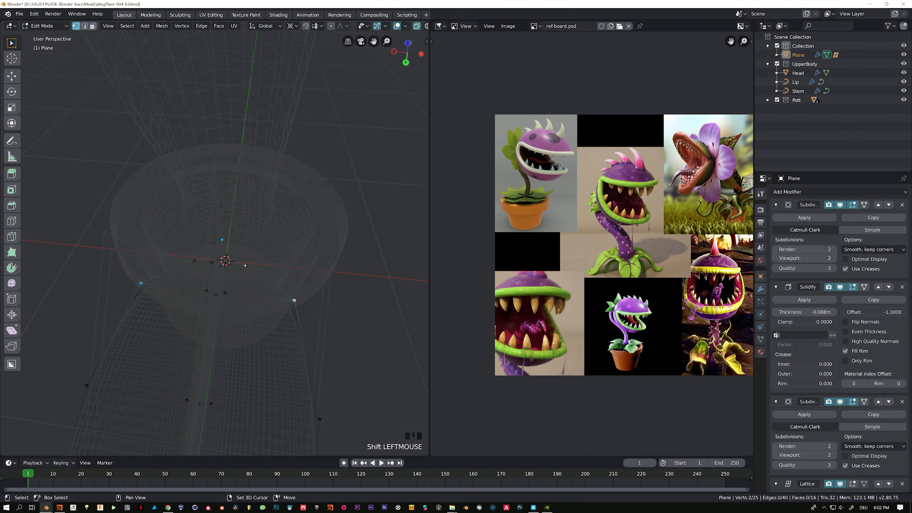
pyautogui.keyDown('shift'); pyautogui.click(195, 261); pyautogui.keyUp('shift')
pyautogui.keyDown('shift'); pyautogui.click(245, 265); pyautogui.keyUp('shift')
pyautogui.press('s')
pyautogui.press('x')
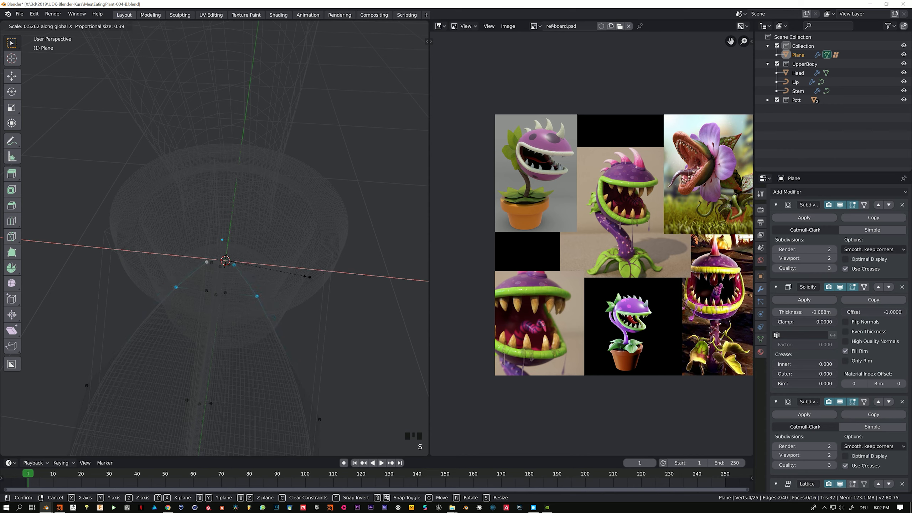
pyautogui.click(307, 277)
# Step: Scale the two outer vertices of the second row from the stem end by 0.521 along global X
pyautogui.click(176, 288)
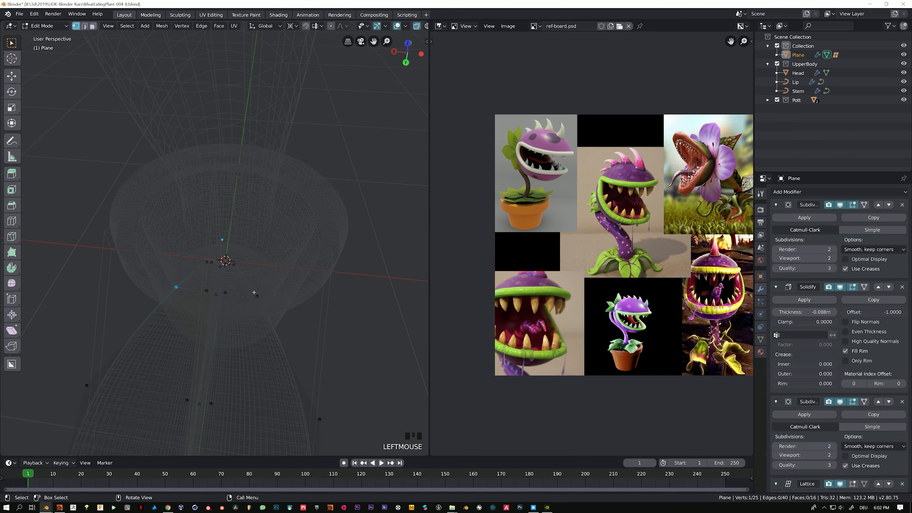
pyautogui.keyDown('shift'); pyautogui.click(256, 296); pyautogui.keyUp('shift')
pyautogui.press('s')
pyautogui.press('x')
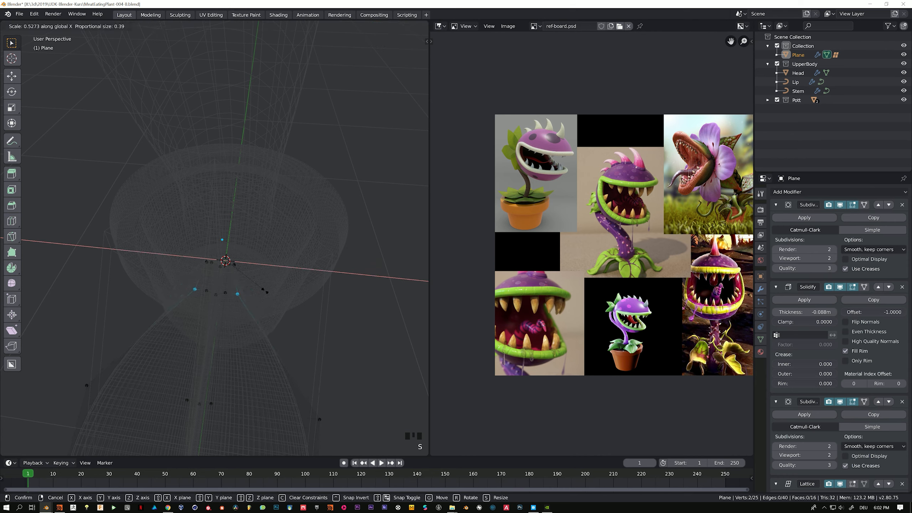
pyautogui.click(264, 291)
# Step: Move the whole second vertex row about 0.102 m along the global Y axis, away from the stem
pyautogui.press('g')
pyautogui.press('y')
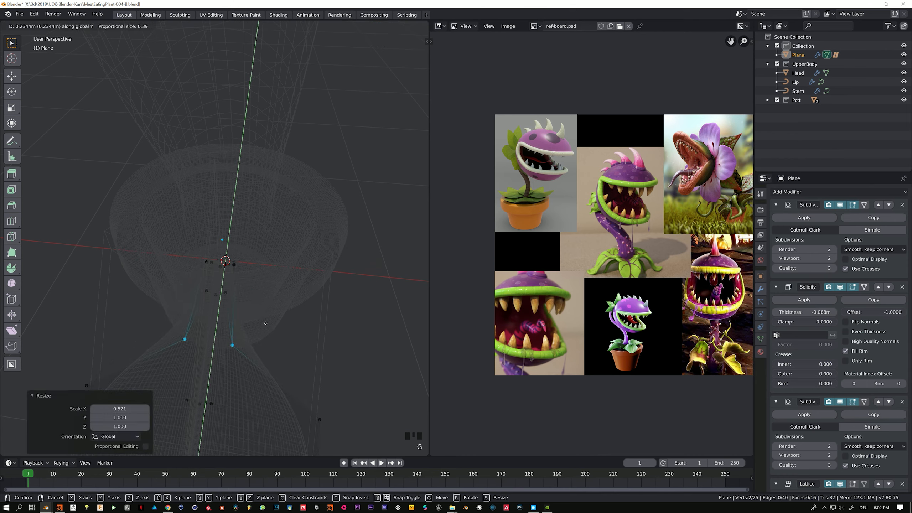
pyautogui.moveTo(305, 317); pyautogui.dragTo(166, 287)
pyautogui.press('g')
pyautogui.press('y')
pyautogui.rightClick(284, 260)
pyautogui.press('g')
pyautogui.press('y')
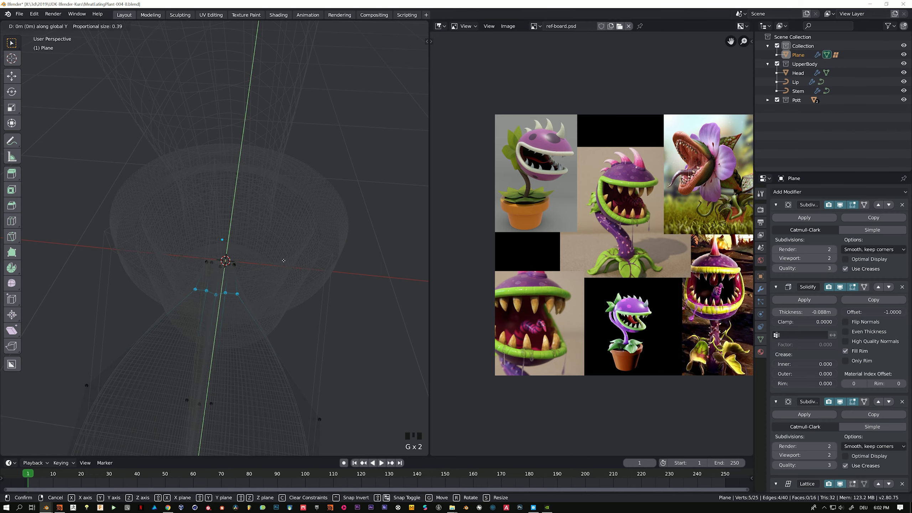
pyautogui.click(281, 273)
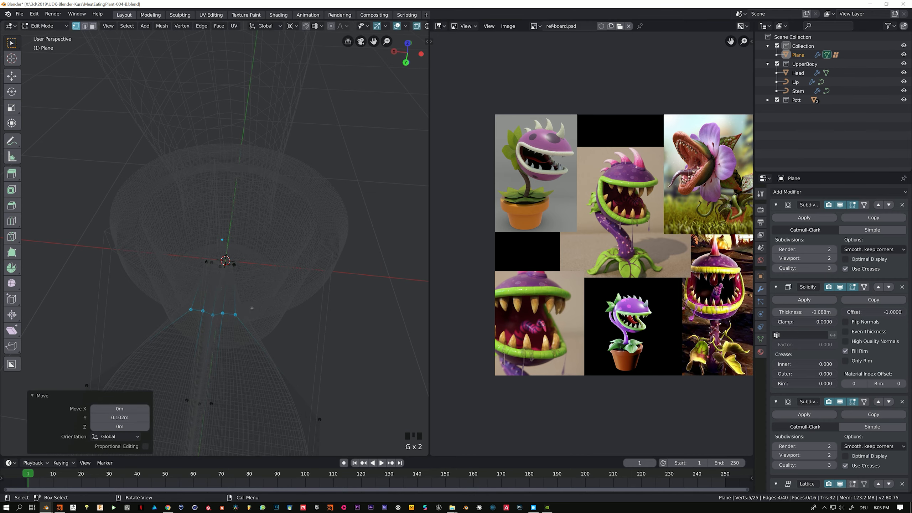
# Step: Return the leaf to Object Mode and the viewport to solid shading
pyautogui.press('Tab')
pyautogui.scroll(-2, 236, 244)
pyautogui.moveTo(220, 241); pyautogui.dragTo(265, 267, button='middle')
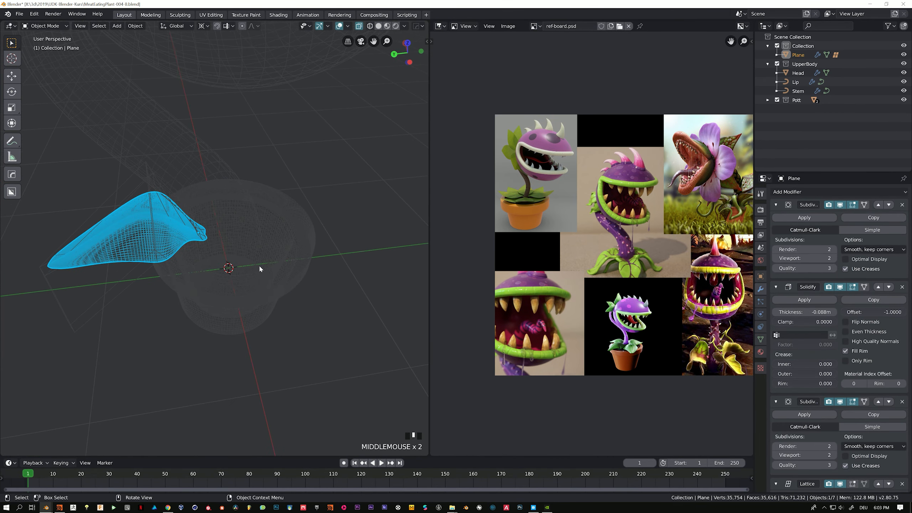
pyautogui.press('z')
pyautogui.click(318, 266)
# Step: Select the leaf together with its lattice and make a linked duplicate of both in place
pyautogui.moveTo(154, 223)
pyautogui.mouseDown(button='middle')
pyautogui.moveTo(180, 221)
pyautogui.moveTo(218, 256)
pyautogui.moveTo(253, 248)
pyautogui.mouseUp(button='middle')
pyautogui.keyDown('shift'); pyautogui.click(179, 223); pyautogui.keyUp('shift')
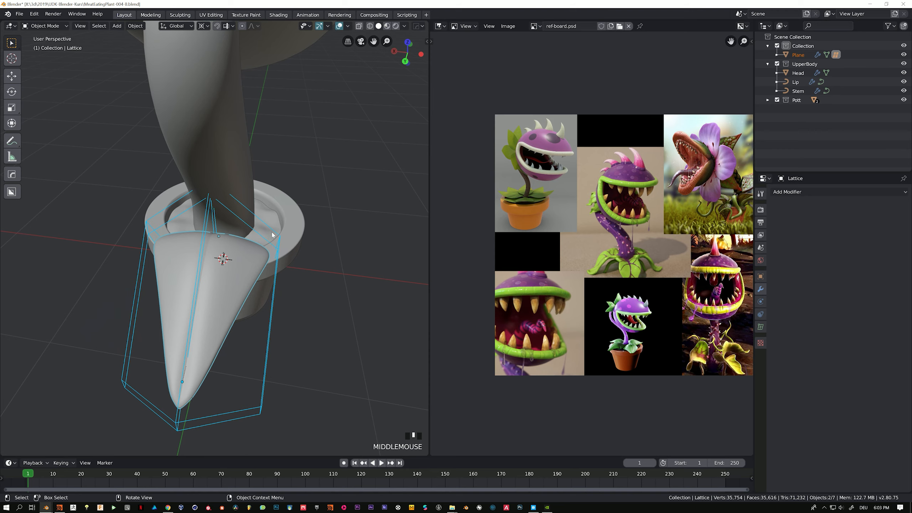
pyautogui.hotkey('alt', 'd')
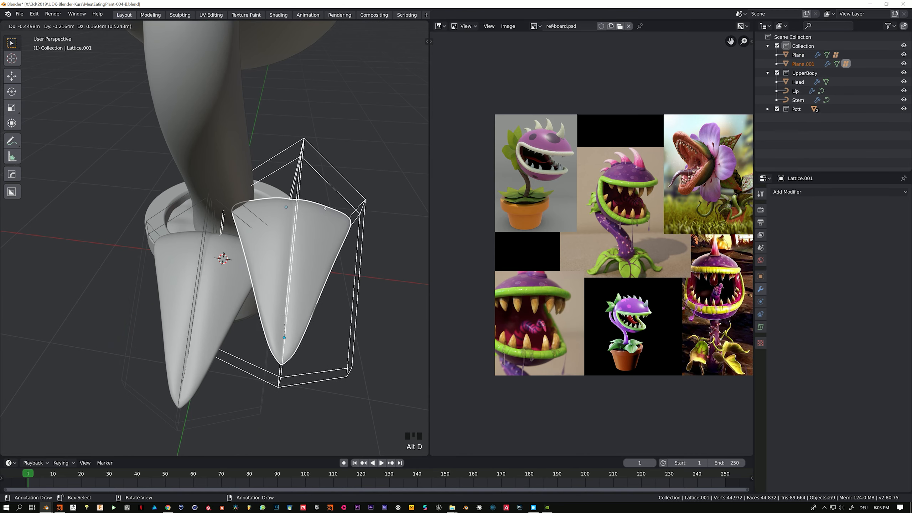
pyautogui.press('Escape')
# Step: Rotate the linked leaf and lattice copy about 80° around the global Z axis at the 3D cursor
pyautogui.moveTo(311, 212); pyautogui.dragTo(281, 220, button='middle')
pyautogui.moveTo(344, 247); pyautogui.dragTo(338, 243, button='middle')
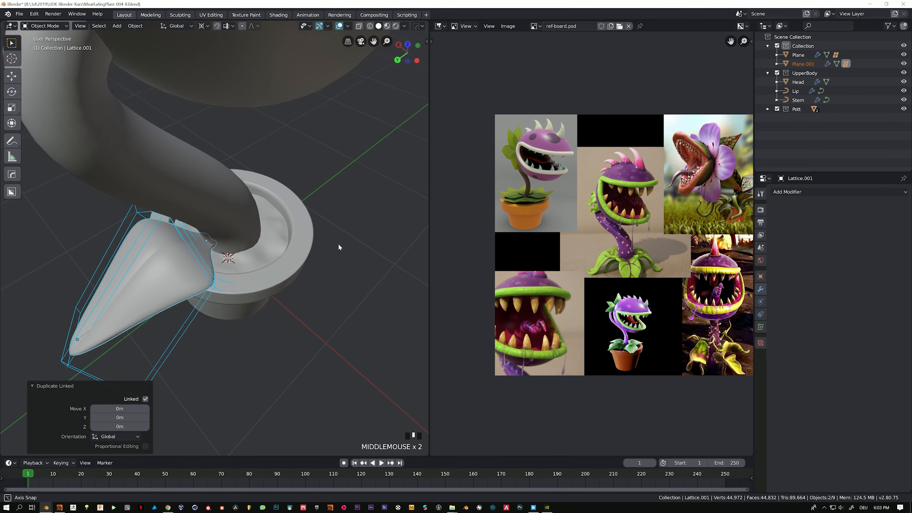
pyautogui.press('r')
pyautogui.press('z')
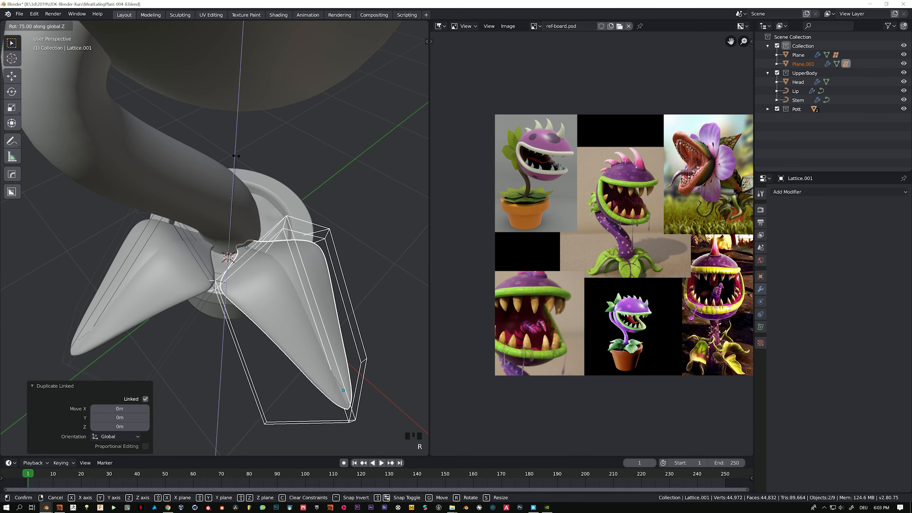
pyautogui.click(233, 155)
# Step: Try scaling two side vertices of the original leaf along global X to test the linked mesh, then cancel
pyautogui.moveTo(233, 155); pyautogui.dragTo(190, 284, button='middle')
pyautogui.click(194, 273)
pyautogui.press('Tab')
pyautogui.click(132, 324)
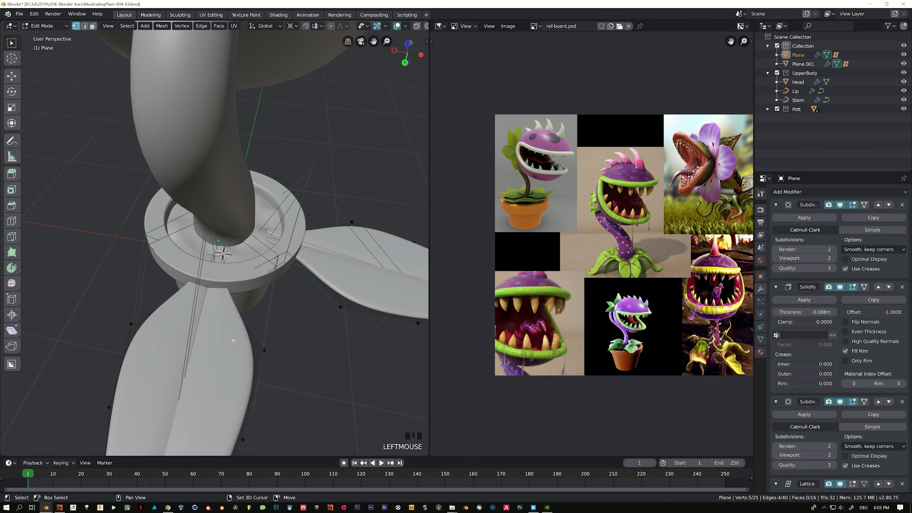
pyautogui.click(131, 324)
pyautogui.keyDown('shift'); pyautogui.click(265, 350); pyautogui.keyUp('shift')
pyautogui.press('s')
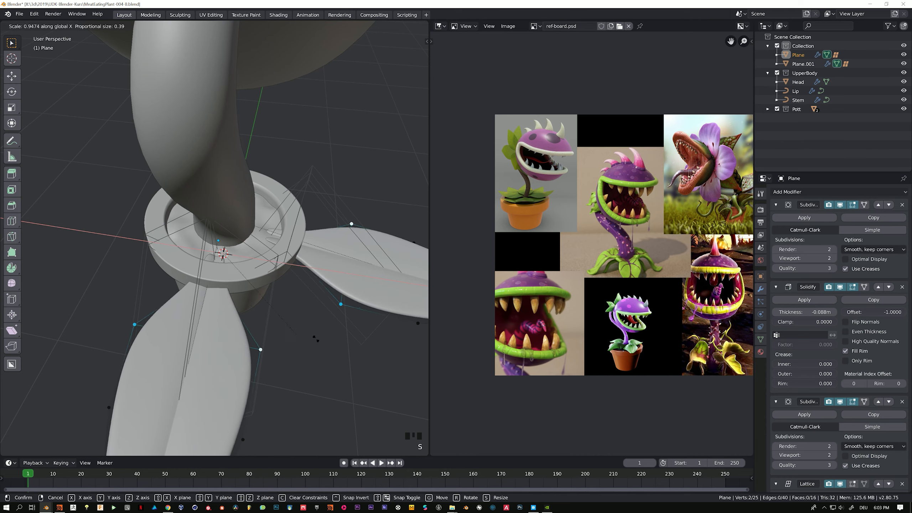
pyautogui.rightClick(259, 359)
pyautogui.press('Tab')
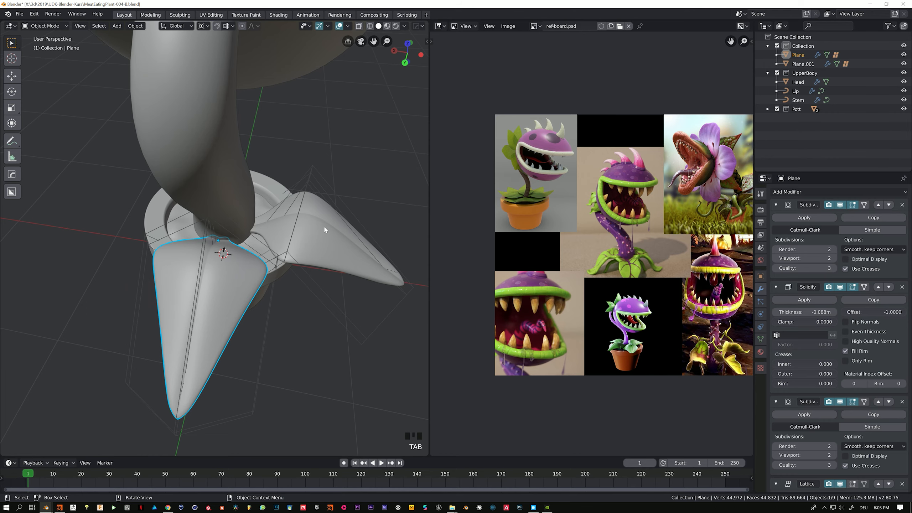
# Step: Select the copied leaf's lattice and check its points in Edit Mode
pyautogui.moveTo(325, 229); pyautogui.dragTo(338, 189, button='middle')
pyautogui.click(303, 188)
pyautogui.press('Tab')
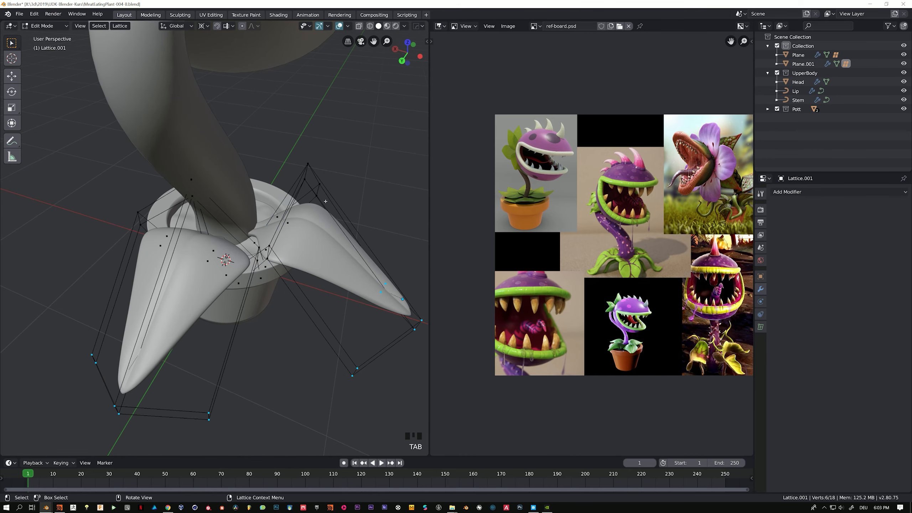
pyautogui.press('Tab')
pyautogui.press('Tab')
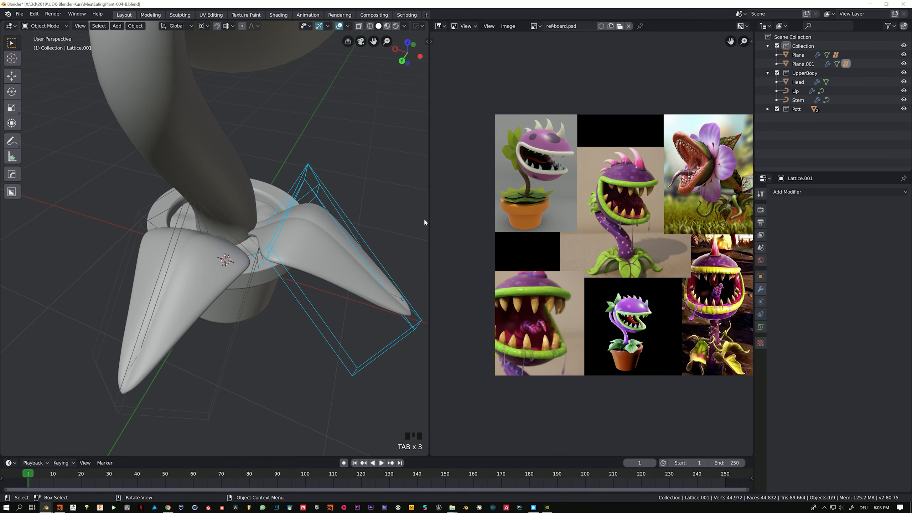
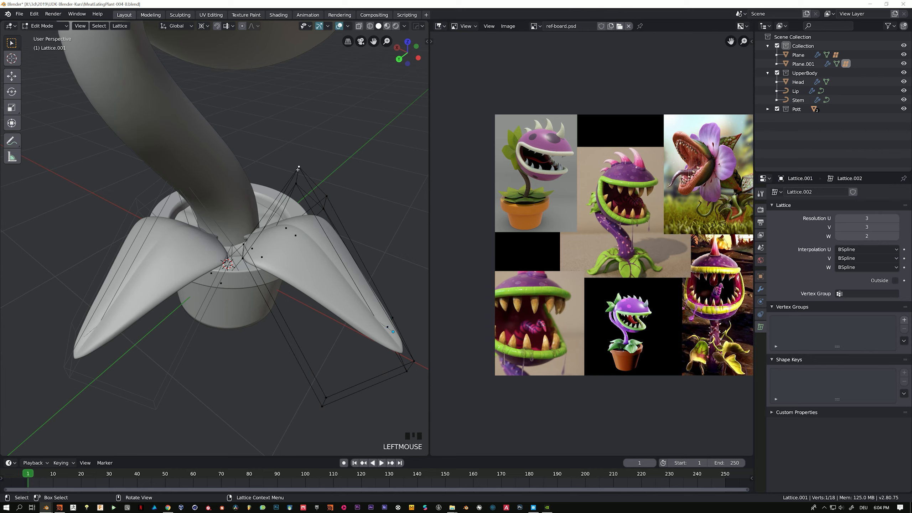
# Step: Undo making the copied lattice's data single-user so that it shares the original lattice data
pyautogui.press('g')
pyautogui.press('Escape')
pyautogui.press('Tab')
pyautogui.hotkey('ctrl', 'z')
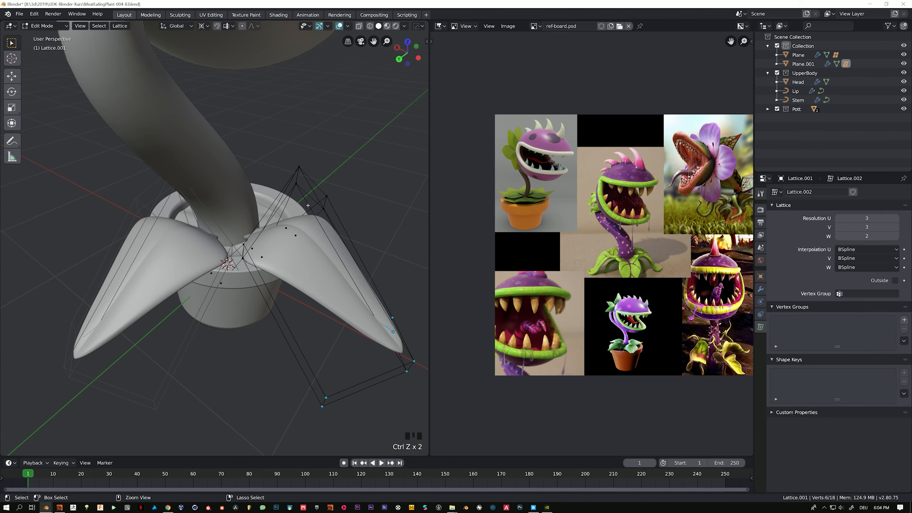
pyautogui.hotkey('ctrl', 'z')
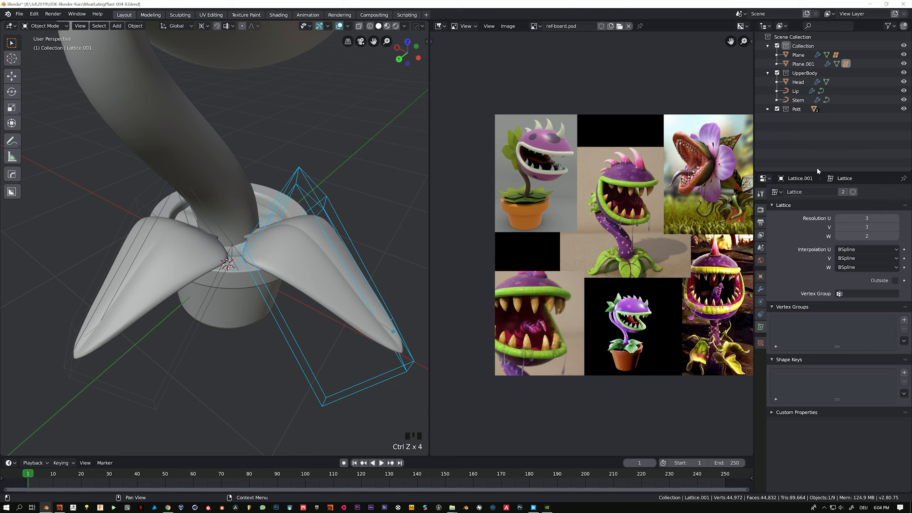
pyautogui.hotkey('ctrl', 'z')
# Step: Try moving one upper corner point of the shared lattice, cancel the move and return to Object Mode
pyautogui.press('Tab')
pyautogui.click(294, 170)
pyautogui.press('g')
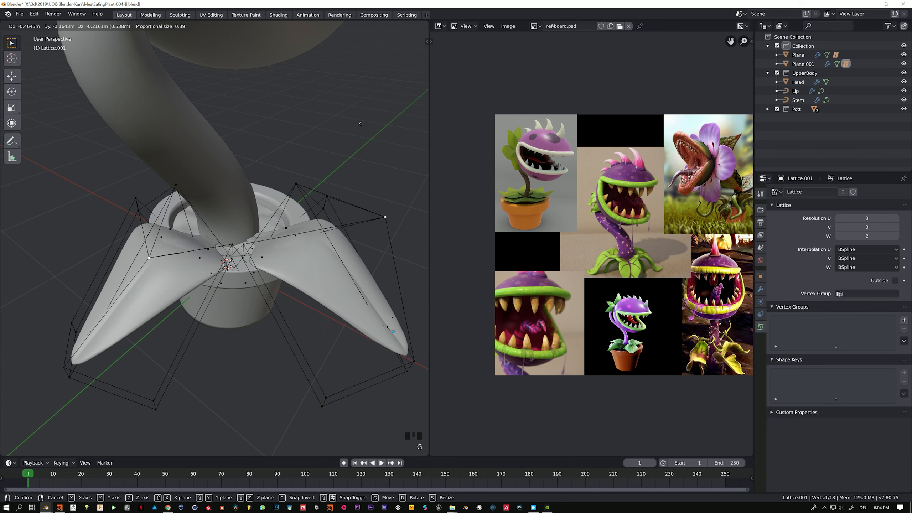
pyautogui.rightClick(319, 295)
pyautogui.press('Tab')
pyautogui.press('Tab')
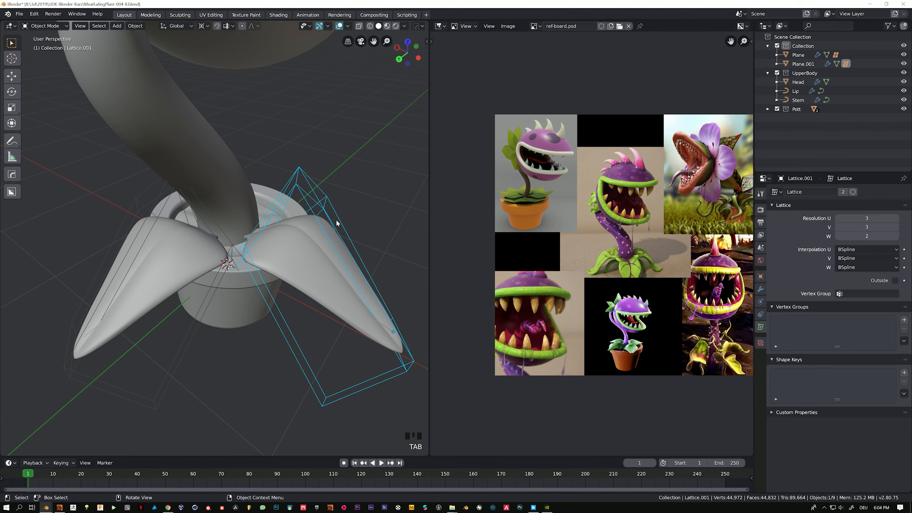
# Step: Select the copied leaf with its lattice and rotate both -10° in top view to align with the X axis
pyautogui.moveTo(313, 178); pyautogui.dragTo(240, 240, button='middle')
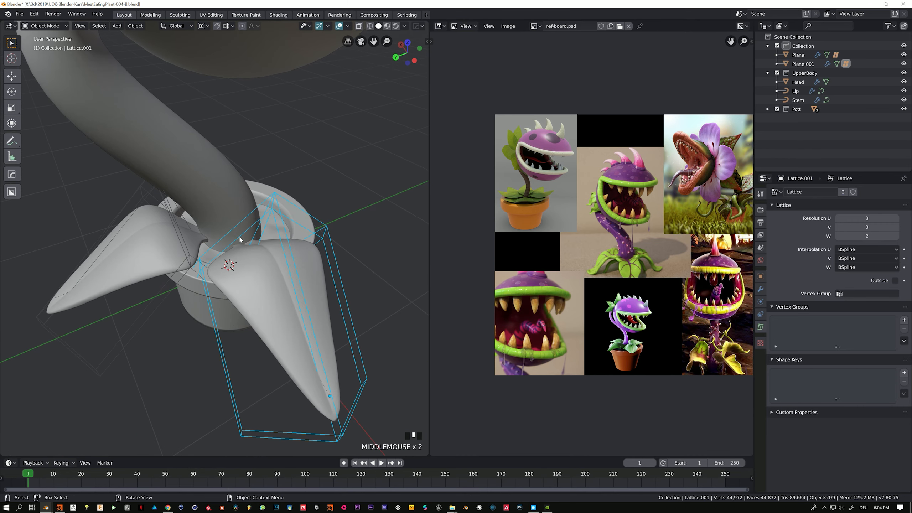
pyautogui.click(250, 276)
pyautogui.keyDown('shift'); pyautogui.click(289, 246); pyautogui.keyUp('shift')
pyautogui.press('KP_7')
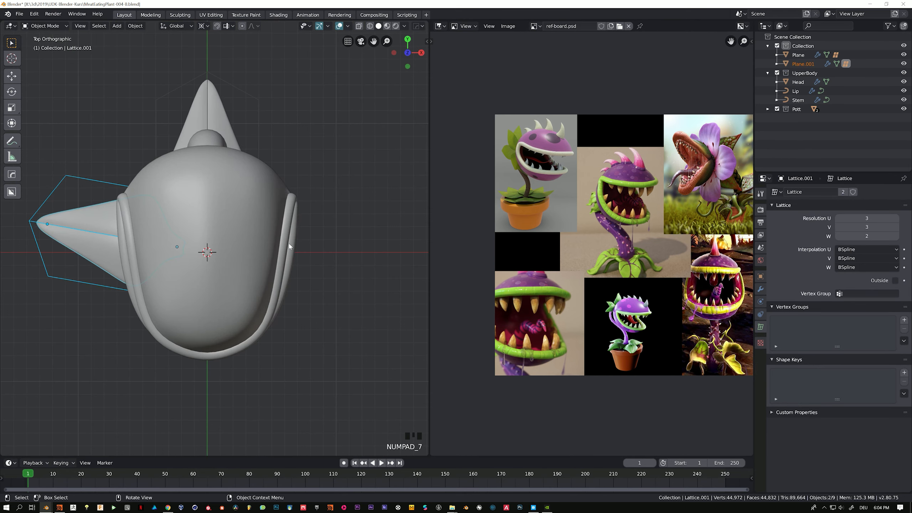
pyautogui.keyDown('shift'); pyautogui.moveTo(267, 276); pyautogui.dragTo(284, 237, button='middle'); pyautogui.keyUp('shift')
pyautogui.press('r')
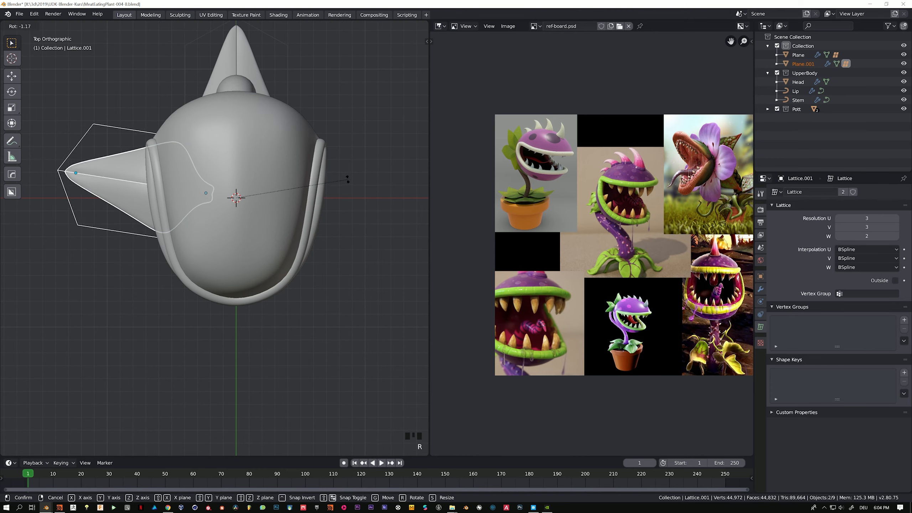
pyautogui.click(344, 166)
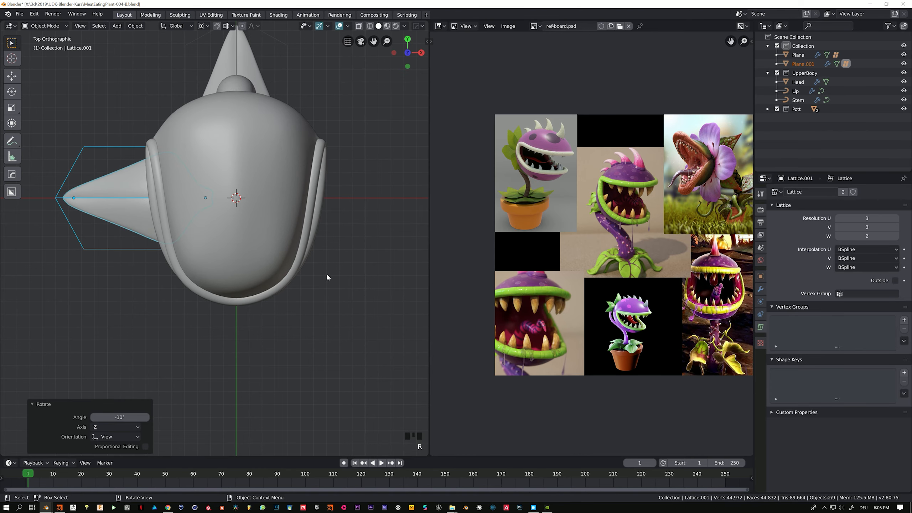
# Step: Make a linked duplicate of the leaf and lattice and rotate it -90° around the 3D cursor, opposite the original leaf
pyautogui.hotkey('alt', 'd')
pyautogui.press('r')
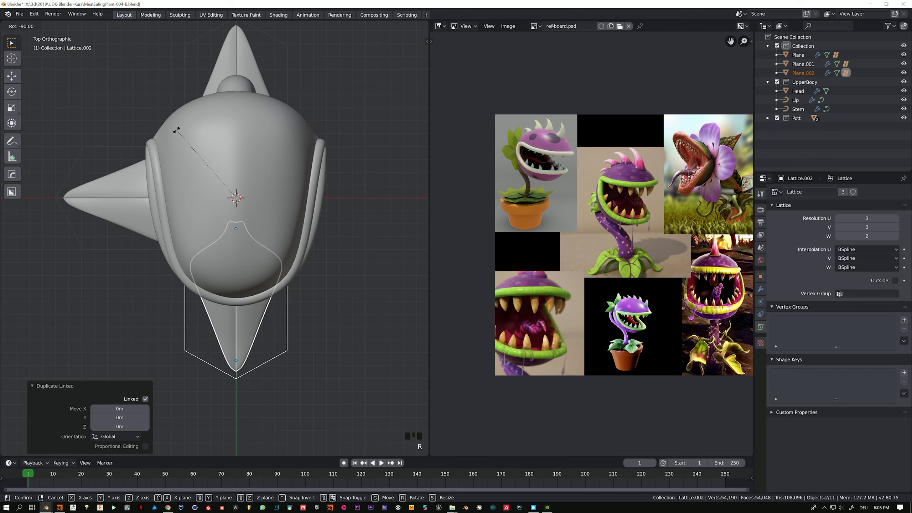
pyautogui.click(177, 129)
# Step: Duplicate the newest leaf and lattice without linking and rotate the copy -90° to the remaining side of the pot
pyautogui.hotkey('shift', 'd')
pyautogui.rightClick(371, 121)
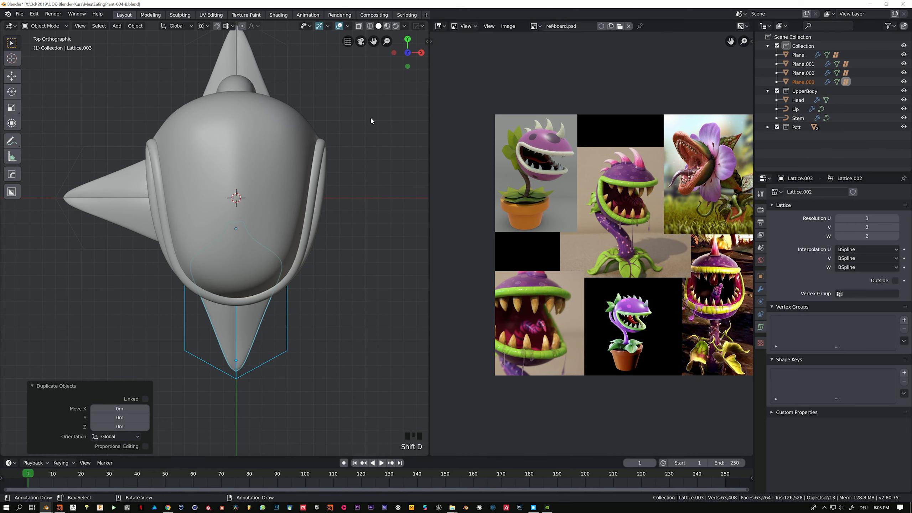
pyautogui.press('r')
pyautogui.click(241, 261)
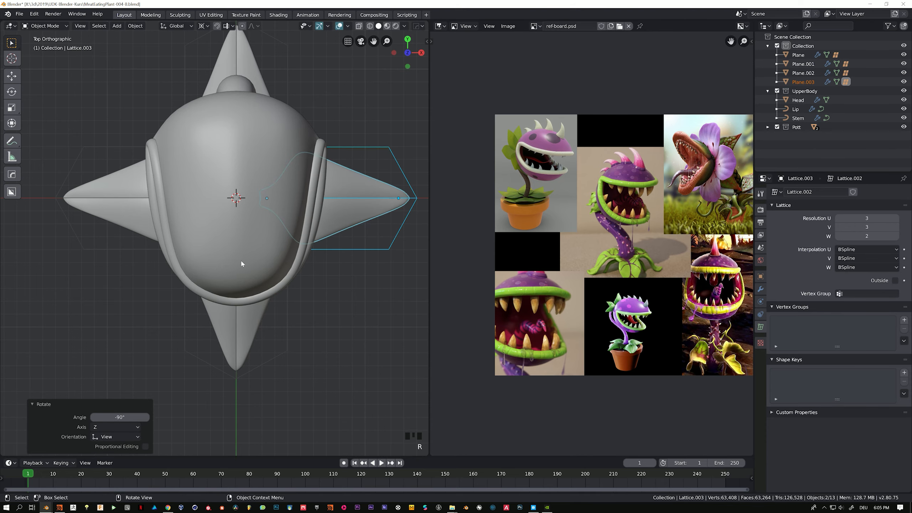
# Step: Select the leaf Plane.002 together with its lattice
pyautogui.moveTo(240, 259); pyautogui.dragTo(290, 204, button='middle')
pyautogui.keyDown('shift'); pyautogui.click(291, 203); pyautogui.keyUp('shift')
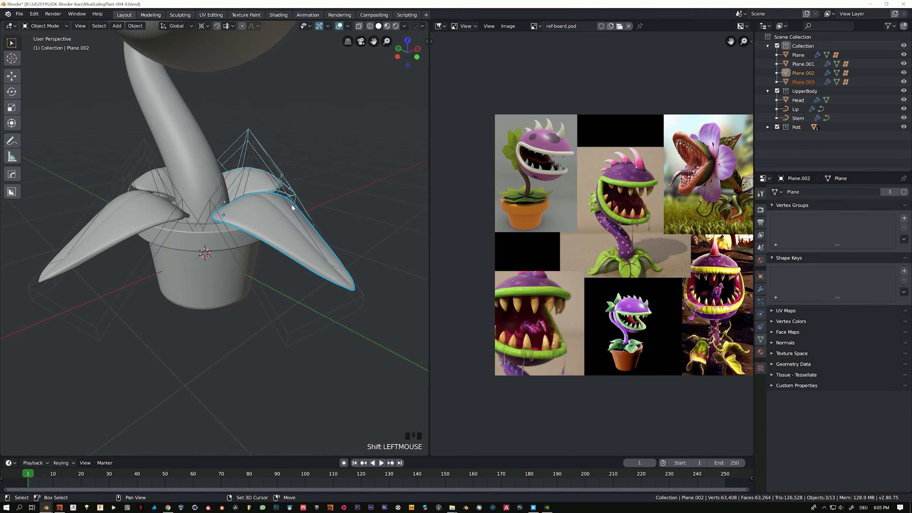
pyautogui.keyDown('shift'); pyautogui.click(256, 238); pyautogui.keyUp('shift')
pyautogui.click(304, 231)
pyautogui.keyDown('shift'); pyautogui.click(302, 221); pyautogui.keyUp('shift')
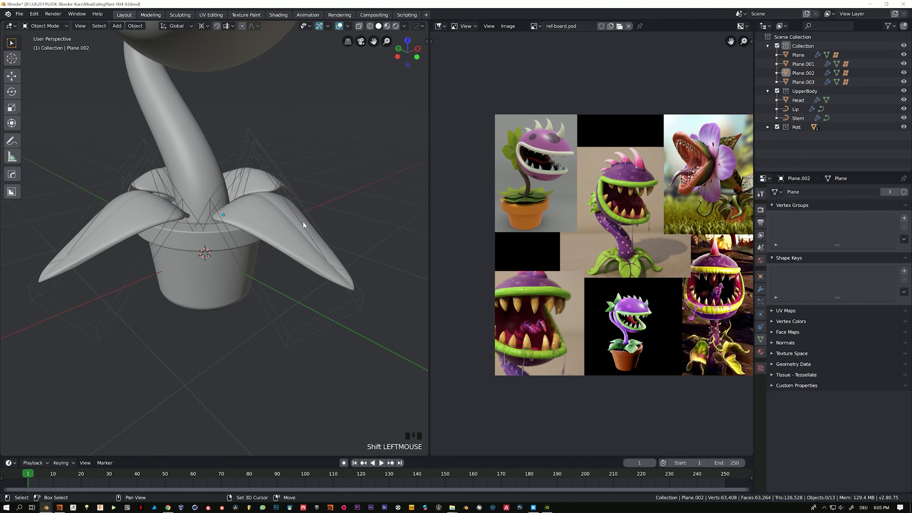
pyautogui.click(302, 221)
pyautogui.keyDown('shift'); pyautogui.moveTo(313, 321); pyautogui.dragTo(272, 364); pyautogui.keyUp('shift')
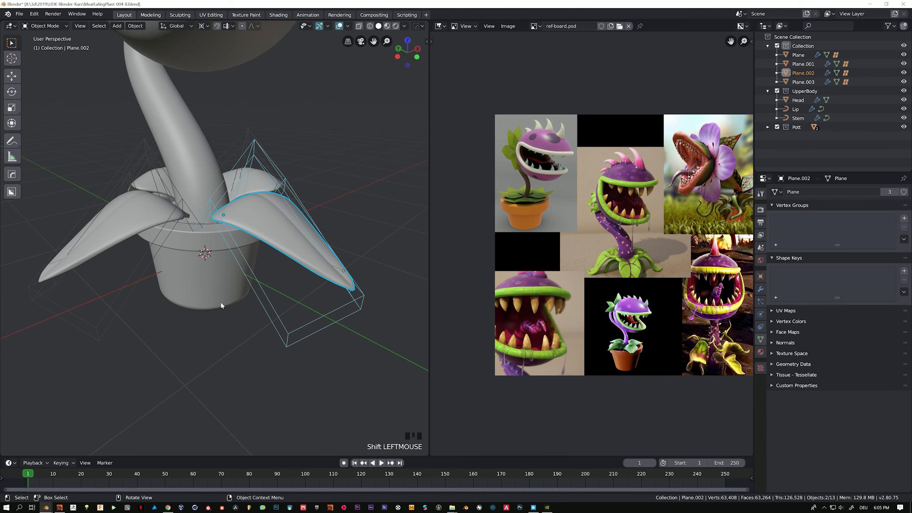
# Step: Add the remaining leaves and lattices to the selection so all four leaf-and-lattice pairs are selected
pyautogui.keyDown('shift'); pyautogui.click(118, 304); pyautogui.keyUp('shift')
pyautogui.keyDown('shift'); pyautogui.click(73, 254); pyautogui.keyUp('shift')
pyautogui.moveTo(62, 247); pyautogui.dragTo(131, 263, button='middle')
pyautogui.keyDown('shift'); pyautogui.click(75, 251); pyautogui.keyUp('shift')
pyautogui.keyDown('shift'); pyautogui.click(74, 196); pyautogui.keyUp('shift')
pyautogui.keyDown('shift'); pyautogui.click(148, 134); pyautogui.keyUp('shift')
pyautogui.keyDown('shift'); pyautogui.click(173, 147); pyautogui.keyUp('shift')
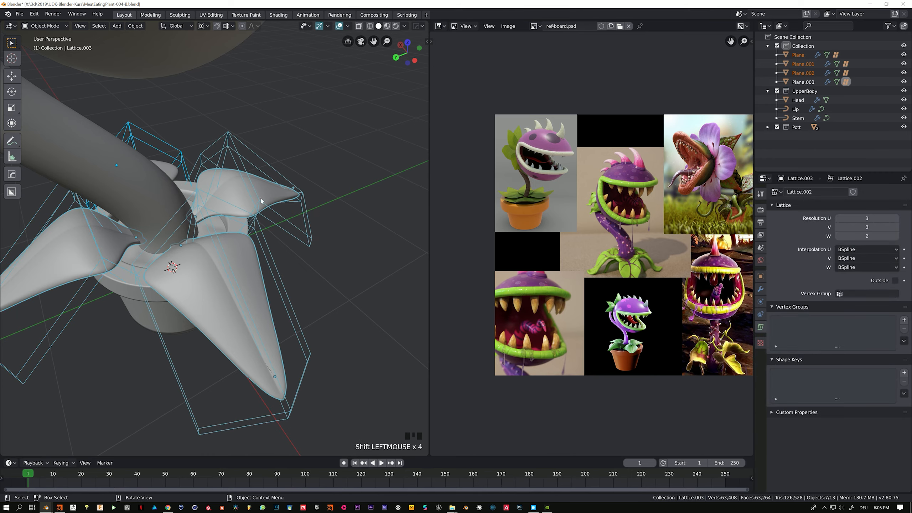
pyautogui.moveTo(261, 200); pyautogui.dragTo(172, 208, button='middle')
pyautogui.keyDown('shift'); pyautogui.click(322, 166); pyautogui.keyUp('shift')
pyautogui.moveTo(322, 166); pyautogui.dragTo(349, 263, button='middle')
pyautogui.press('r')
pyautogui.press('z')
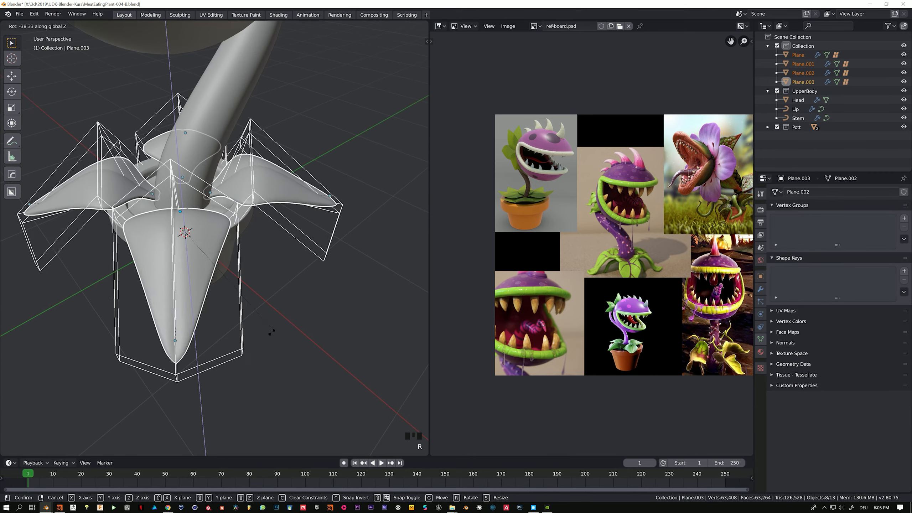
pyautogui.click(260, 341)
# Step: Rotate all four leaves and their lattices 45° around the 3D cursor in top view
pyautogui.press('KP_7')
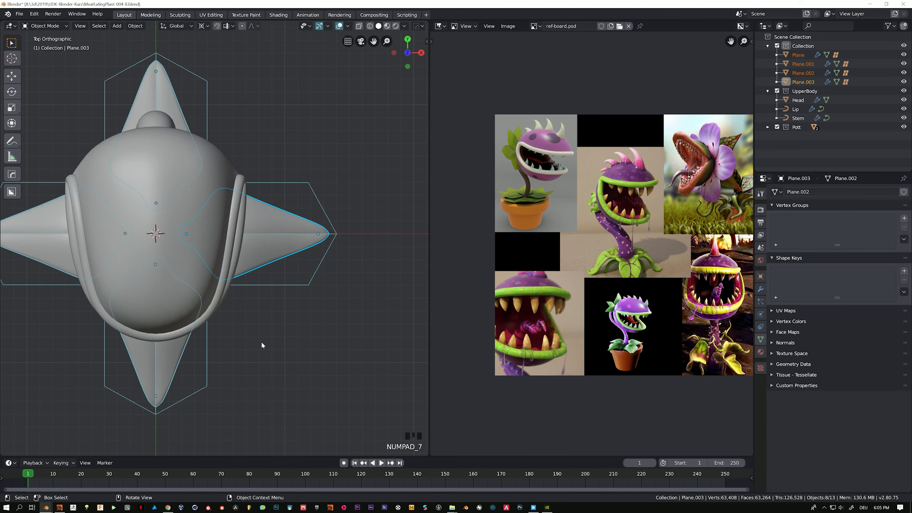
pyautogui.press('r')
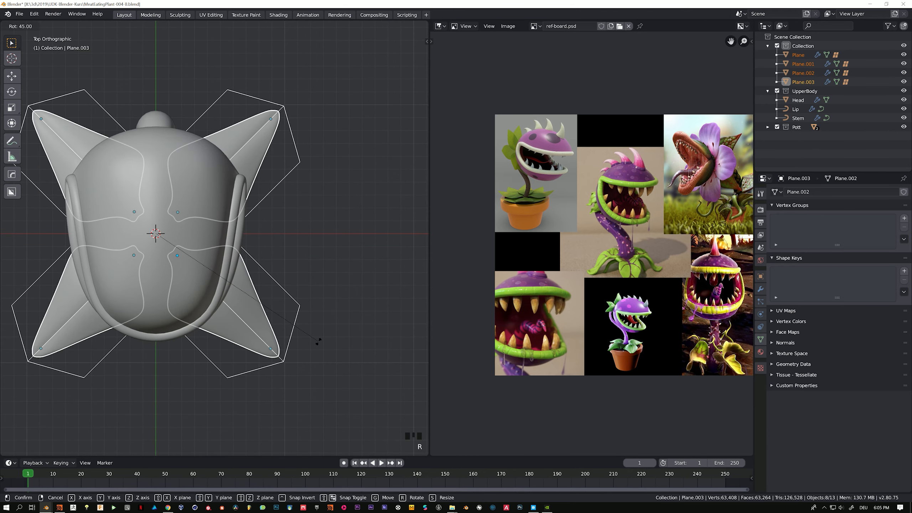
pyautogui.click(182, 366)
pyautogui.moveTo(182, 366); pyautogui.dragTo(241, 267, button='middle')
pyautogui.scroll(-3, 217, 253)
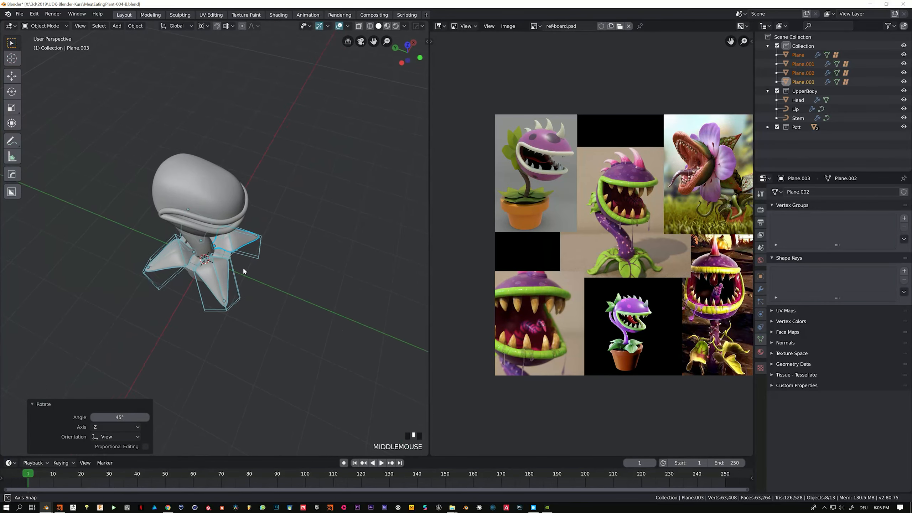
# Step: In wireframe mesh editing of leaf Plane.001, select the row of vertices across its narrow base near the pot rim
pyautogui.scroll(3, 217, 285)
pyautogui.scroll(3, 217, 285)
pyautogui.scroll(3, 346, 312)
pyautogui.scroll(-3, 240, 301)
pyautogui.moveTo(240, 301); pyautogui.dragTo(323, 293, button='middle')
pyautogui.click(178, 297)
pyautogui.press('Tab')
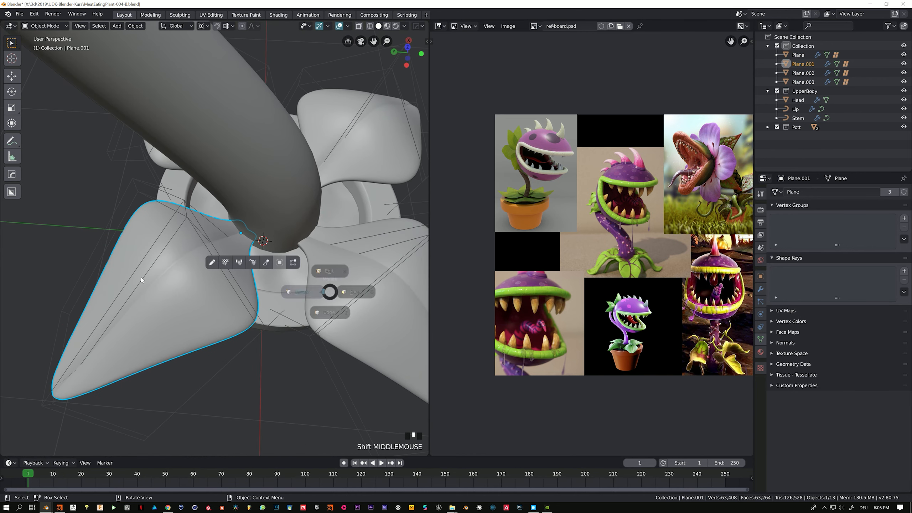
pyautogui.moveTo(141, 280); pyautogui.dragTo(208, 298, button='middle')
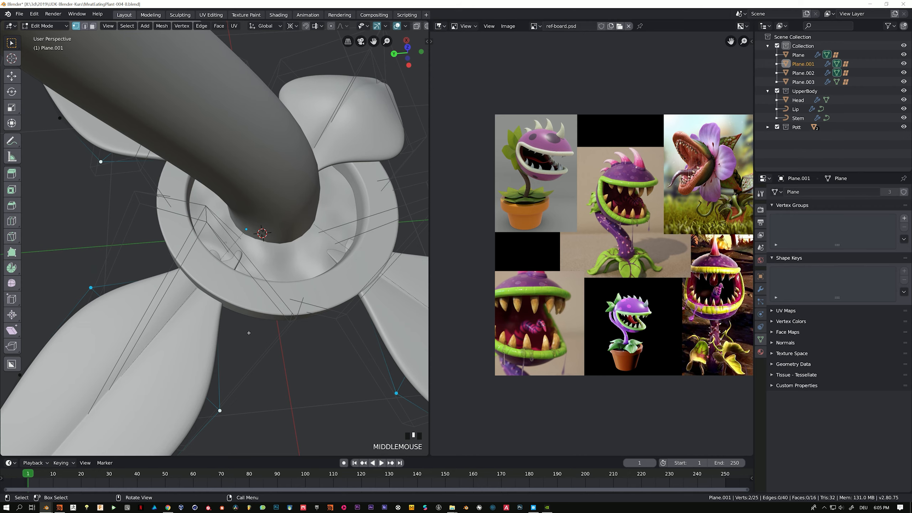
pyautogui.press('z')
pyautogui.moveTo(166, 263); pyautogui.dragTo(245, 330)
pyautogui.moveTo(196, 292); pyautogui.dragTo(312, 305, button='middle')
# Step: Set the pivot point to Individual Origins and the transform orientation to Local
pyautogui.press('s')
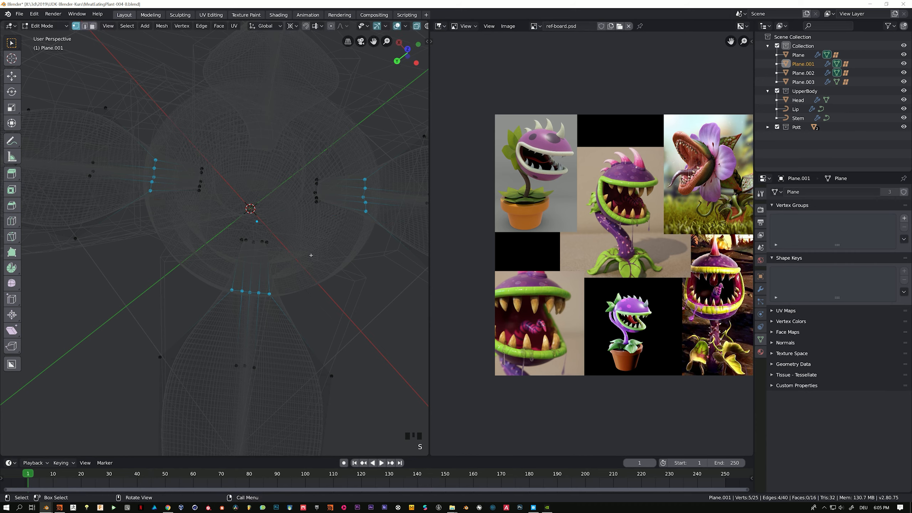
pyautogui.click(293, 30)
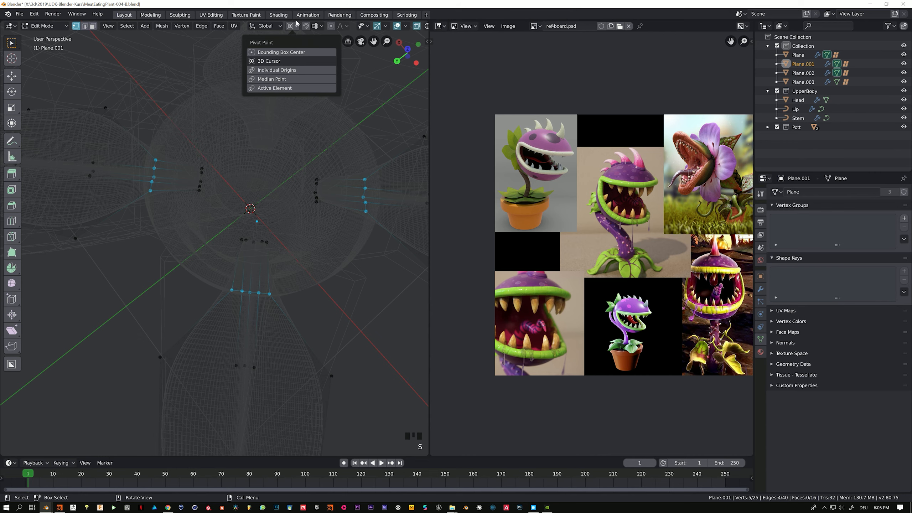
pyautogui.click(281, 70)
pyautogui.click(263, 26)
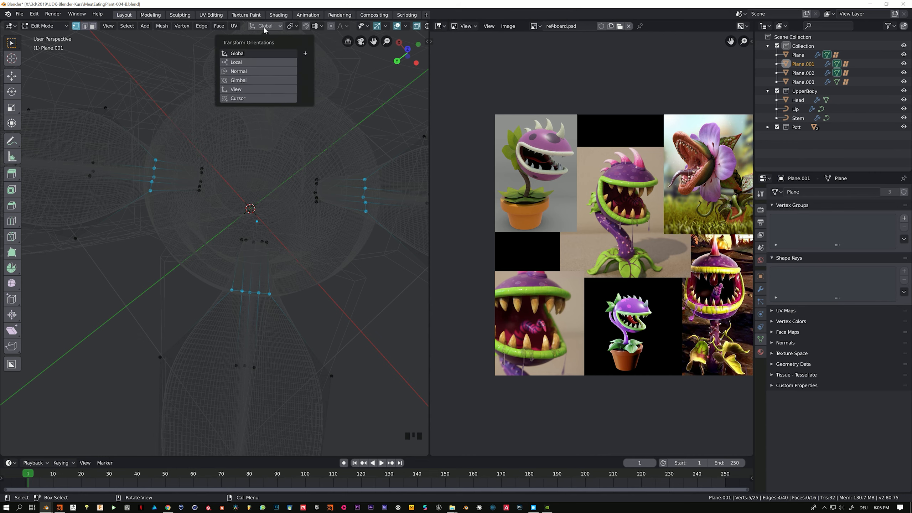
pyautogui.click(251, 62)
pyautogui.press('s')
pyautogui.press('x')
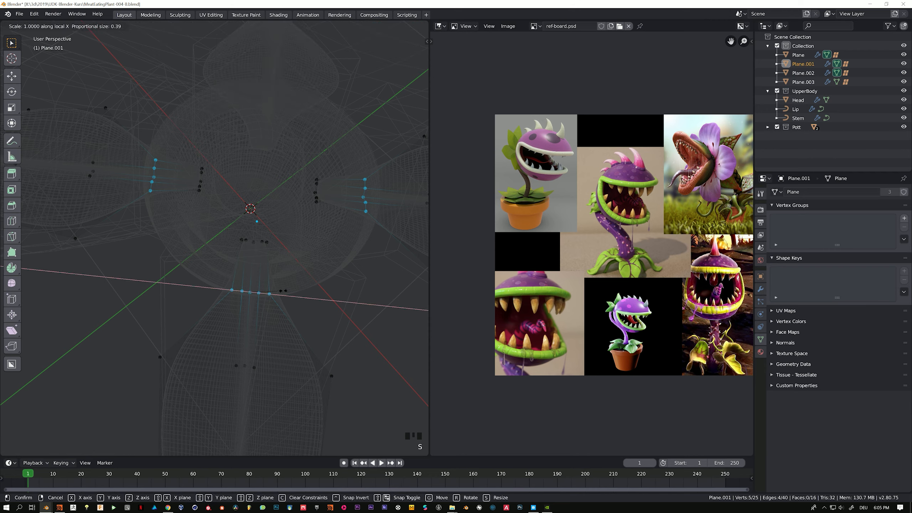
pyautogui.rightClick(286, 290)
pyautogui.click(255, 32)
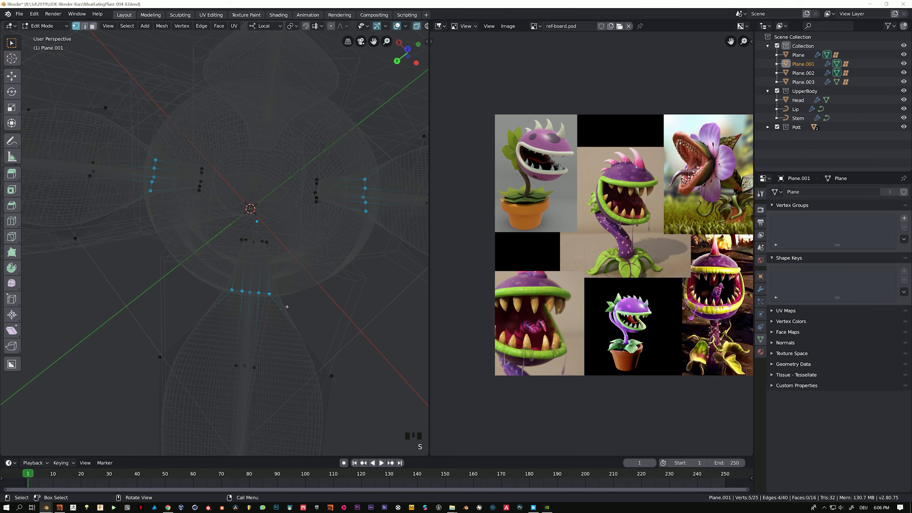
# Step: Scale the selected vertex row by 1.706 along local X, then finish mesh editing and return to solid shading
pyautogui.press('s')
pyautogui.press('x')
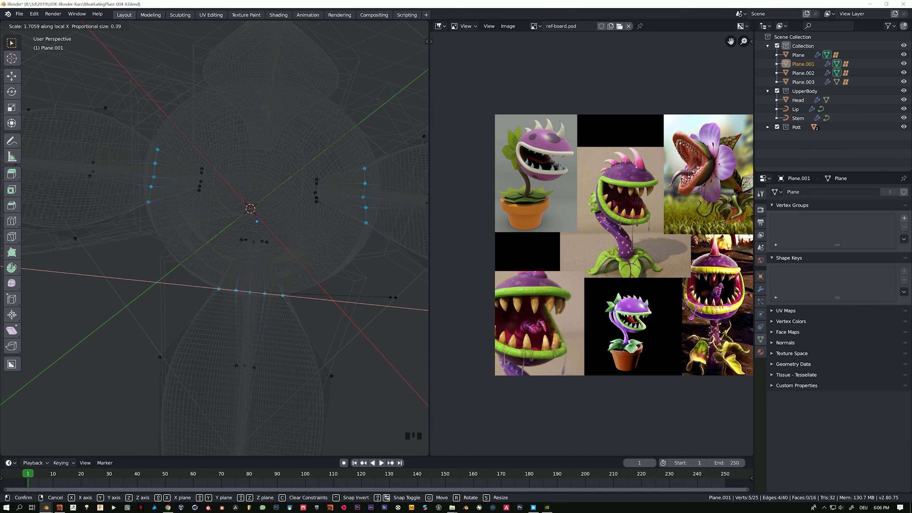
pyautogui.click(394, 297)
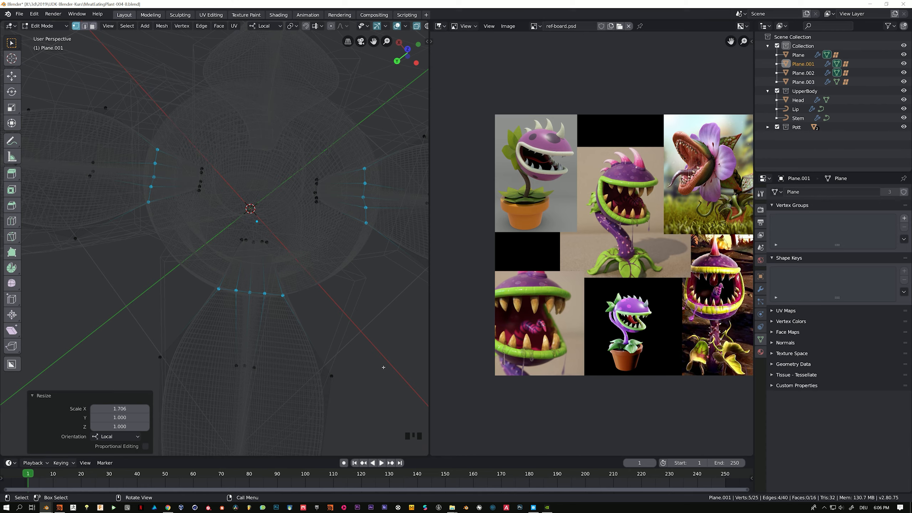
pyautogui.moveTo(318, 281); pyautogui.dragTo(284, 333, button='middle')
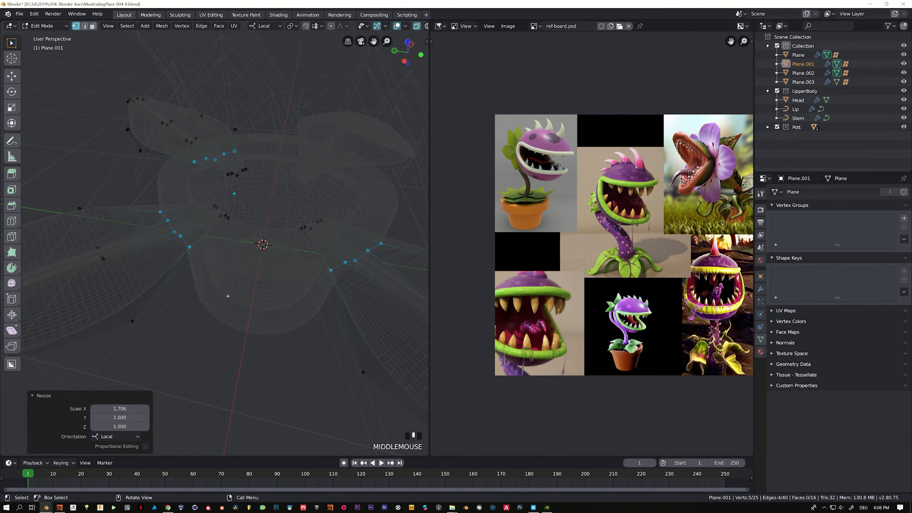
pyautogui.press('Tab')
pyautogui.scroll(-4, 282, 199)
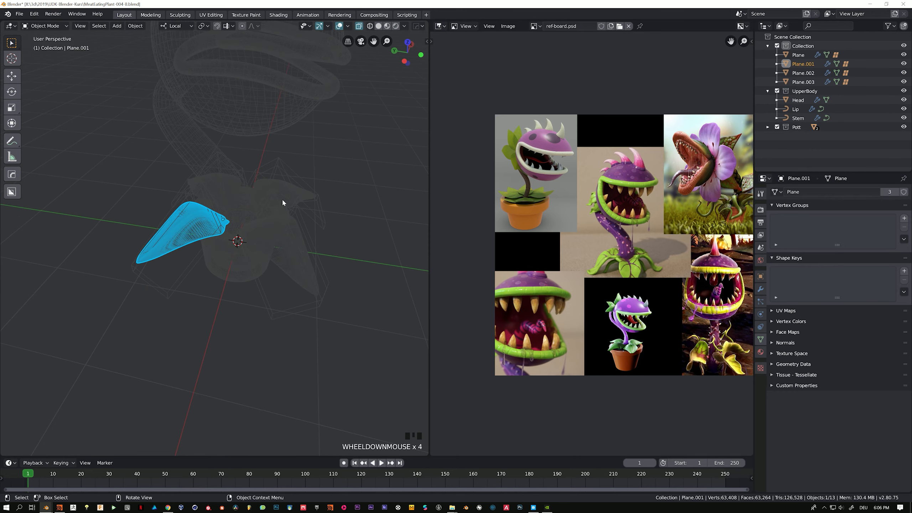
pyautogui.press('z')
pyautogui.click(301, 197)
# Step: Move the outer-end control points of Lattice.003 down and inward to bend that leaf's tip toward the pot
pyautogui.moveTo(300, 197)
pyautogui.mouseDown(button='middle')
pyautogui.moveTo(214, 225)
pyautogui.moveTo(185, 255)
pyautogui.moveTo(137, 259)
pyautogui.moveTo(145, 242)
pyautogui.mouseUp(button='middle')
pyautogui.click(138, 265)
pyautogui.press('Tab')
pyautogui.scroll(2, 145, 243)
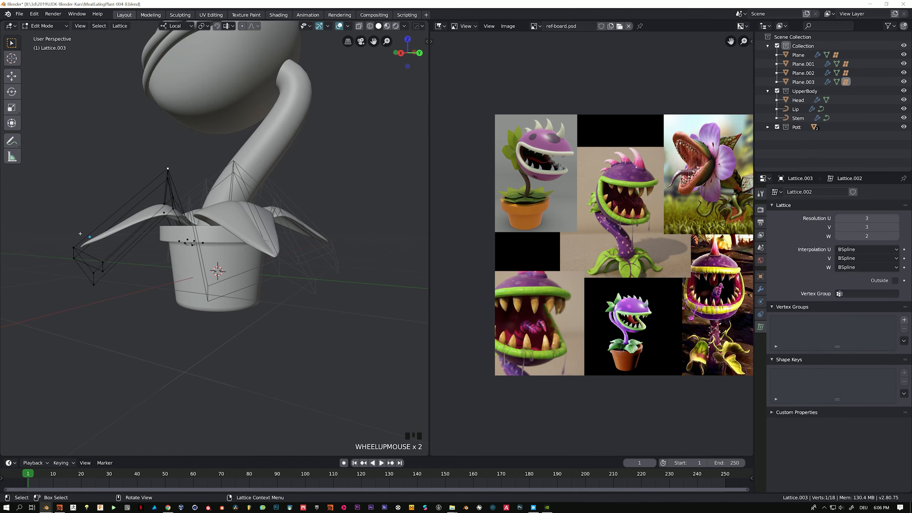
pyautogui.moveTo(145, 291); pyautogui.dragTo(140, 318)
pyautogui.press('g')
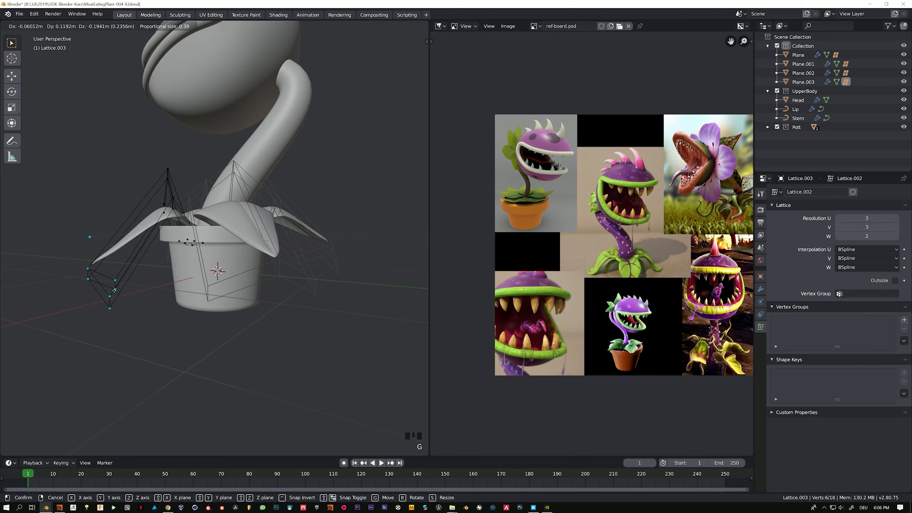
pyautogui.click(108, 257)
pyautogui.moveTo(108, 257); pyautogui.dragTo(197, 270, button='middle')
pyautogui.press('Tab')
# Step: Select the outer-end control points of Lattice.002 and move them to reshape the tips of the linked leaves
pyautogui.keyDown('shift'); pyautogui.moveTo(198, 212); pyautogui.dragTo(311, 229, button='middle'); pyautogui.keyUp('shift')
pyautogui.click(239, 200)
pyautogui.moveTo(240, 200); pyautogui.dragTo(110, 247, button='middle')
pyautogui.press('Tab')
pyautogui.moveTo(110, 247); pyautogui.dragTo(196, 334)
pyautogui.press('g')
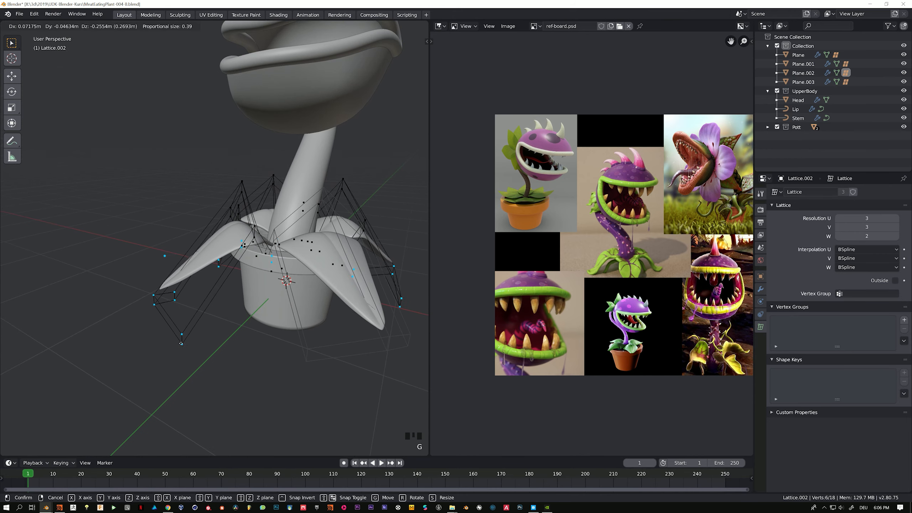
pyautogui.click(186, 276)
pyautogui.moveTo(187, 277); pyautogui.dragTo(216, 257, button='middle')
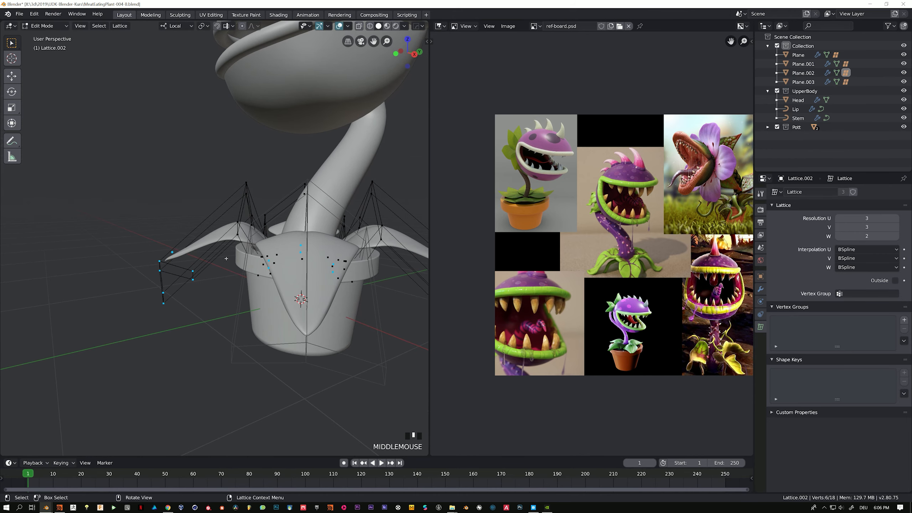
# Step: Lower the outer-end points of Lattice.002 by 0.0977 m along local Z and pull them inward toward the pot
pyautogui.moveTo(318, 256); pyautogui.dragTo(300, 297, button='middle')
pyautogui.moveTo(158, 218); pyautogui.dragTo(154, 215, button='middle')
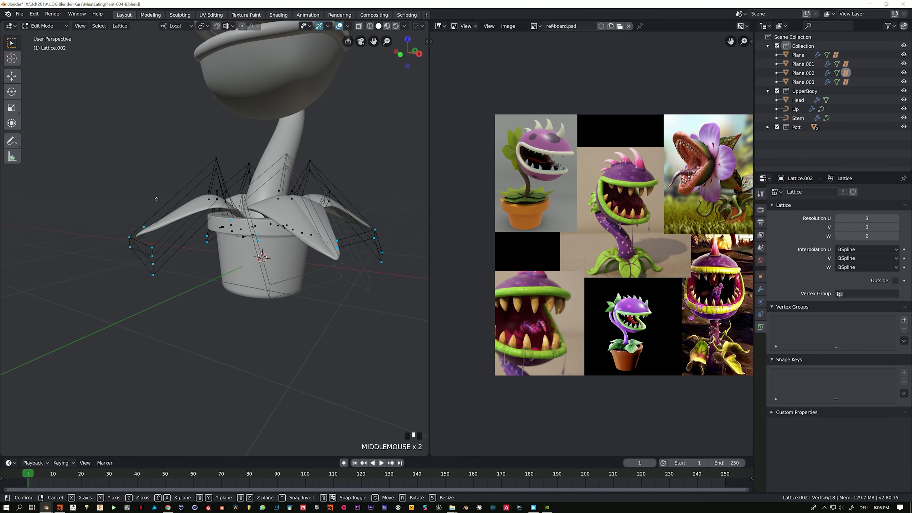
pyautogui.press('g')
pyautogui.press('g')
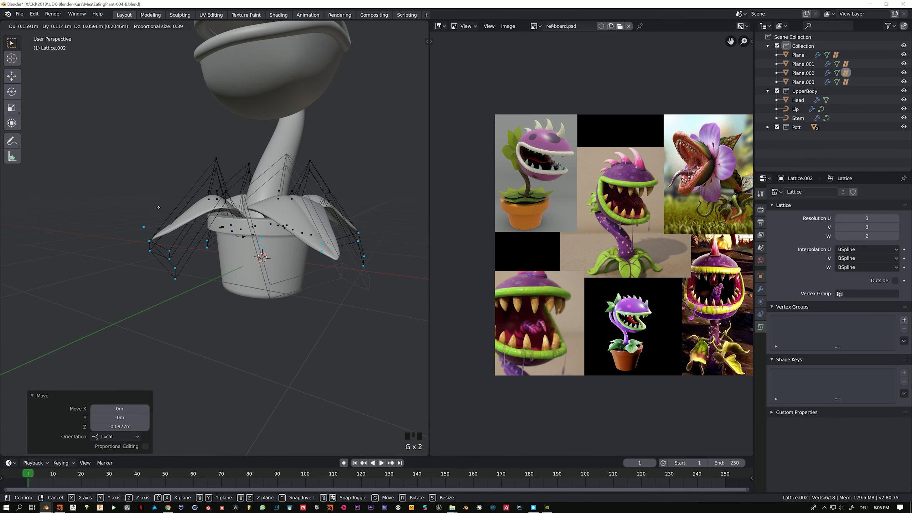
pyautogui.click(158, 207)
pyautogui.moveTo(158, 207); pyautogui.dragTo(275, 259, button='middle')
pyautogui.press('Tab')
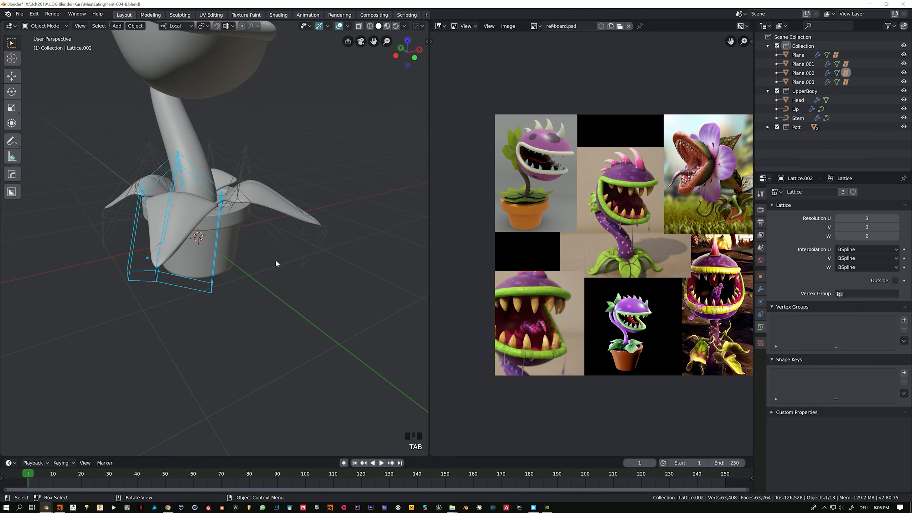
# Step: Move the outer-end points of Lattice.003 by -0.247 m X, 0.125 m Y and -0.0392 m Z, and rotate them about 35°
pyautogui.click(329, 251)
pyautogui.press('Tab')
pyautogui.moveTo(338, 196); pyautogui.dragTo(284, 273)
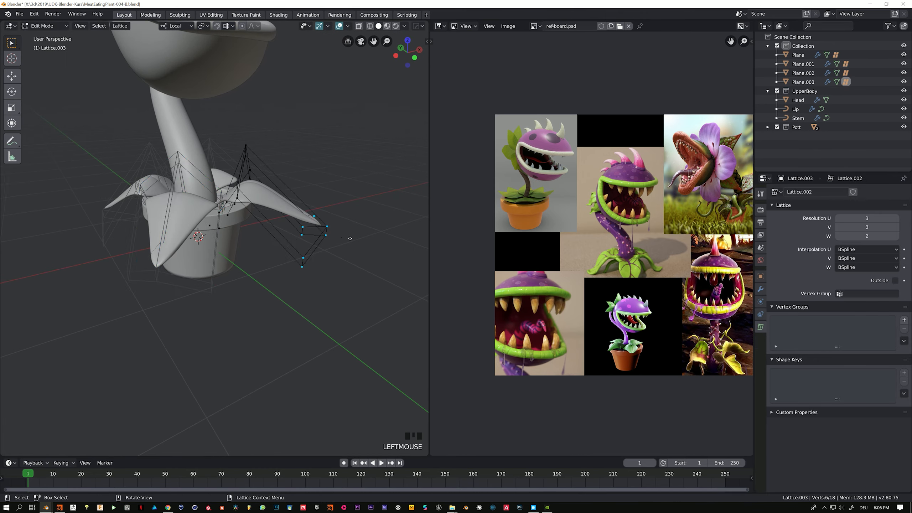
pyautogui.press('g')
pyautogui.click(325, 248)
pyautogui.press('r')
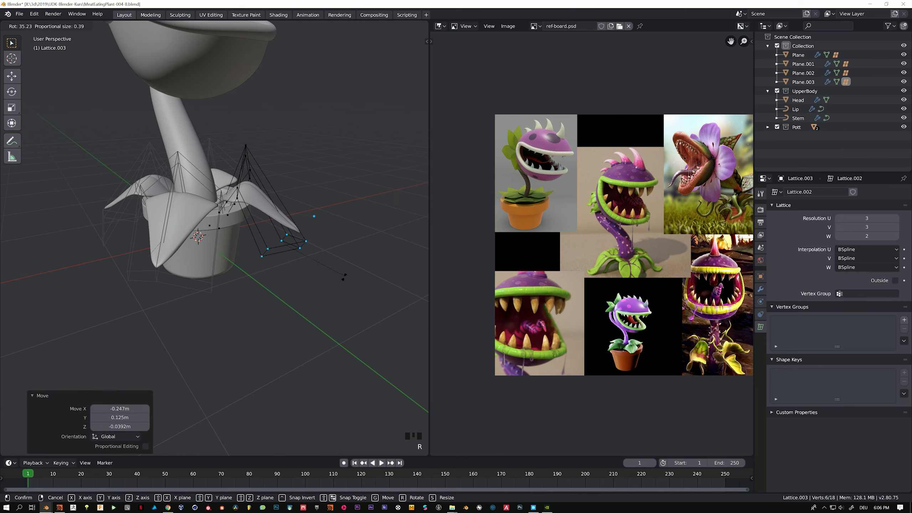
pyautogui.click(330, 280)
# Step: Reposition a pair of corner control points at the tip of Lattice.003, pulling them down to twist the leaf end
pyautogui.moveTo(323, 252); pyautogui.dragTo(258, 255, button='middle')
pyautogui.moveTo(258, 298); pyautogui.dragTo(280, 324)
pyautogui.press('g')
pyautogui.click(281, 330)
pyautogui.moveTo(281, 330); pyautogui.dragTo(212, 262, button='middle')
pyautogui.press('g')
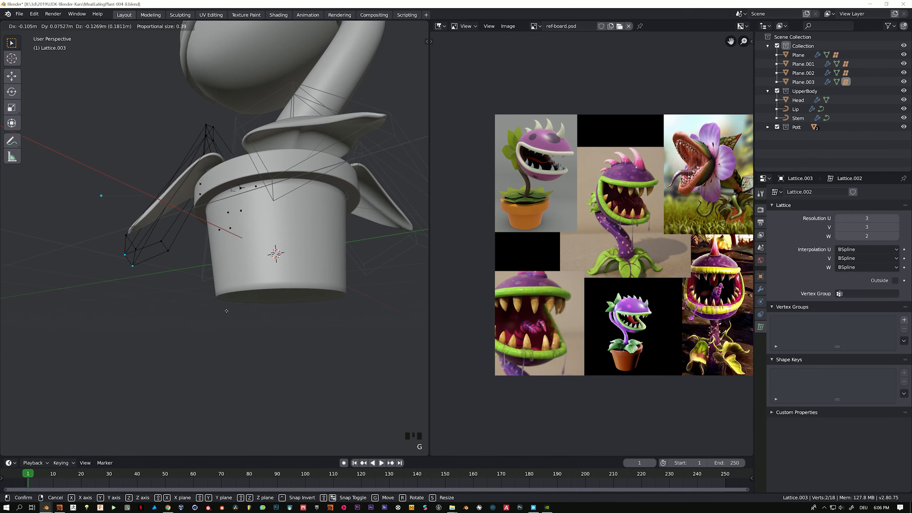
pyautogui.click(225, 315)
# Step: Move two outer side points of Lattice.003 by 0.0408 m X, 0.0233 m Y and -0.148 m Z
pyautogui.moveTo(225, 314); pyautogui.dragTo(215, 288, button='middle')
pyautogui.moveTo(207, 275); pyautogui.dragTo(230, 292)
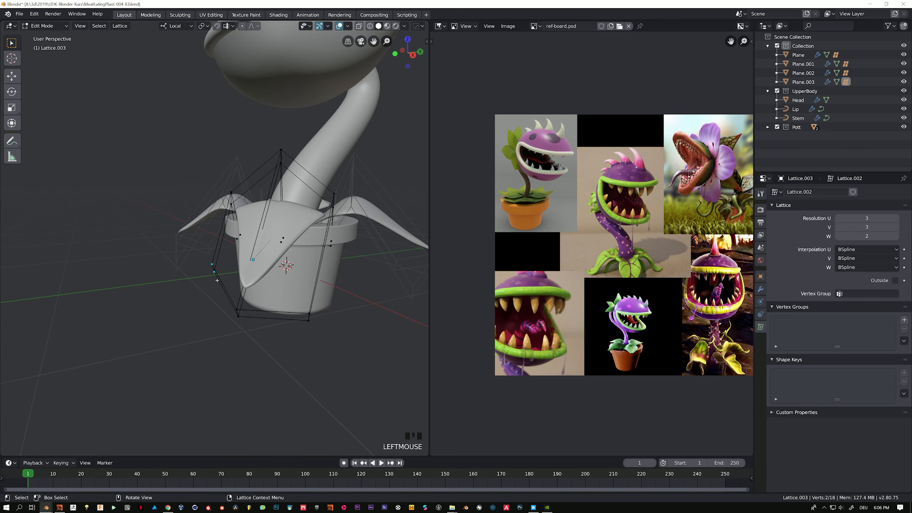
pyautogui.press('g')
pyautogui.click(212, 289)
pyautogui.moveTo(210, 287); pyautogui.dragTo(164, 302, button='middle')
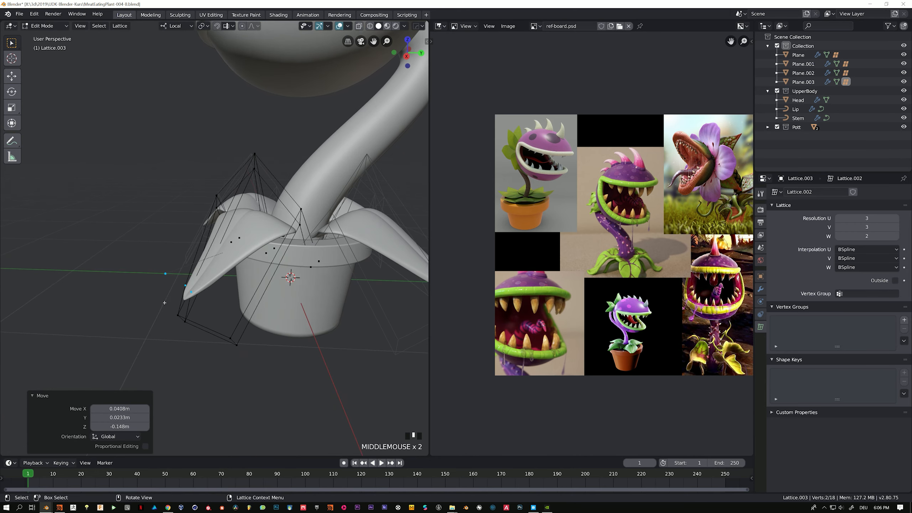
# Step: Reposition the lowest outer corner points of Lattice.003 and finish editing the lattice
pyautogui.moveTo(215, 315); pyautogui.dragTo(278, 387)
pyautogui.press('g')
pyautogui.click(269, 344)
pyautogui.moveTo(269, 343); pyautogui.dragTo(254, 277, button='middle')
pyautogui.press('Tab')
pyautogui.scroll(-7, 226, 297)
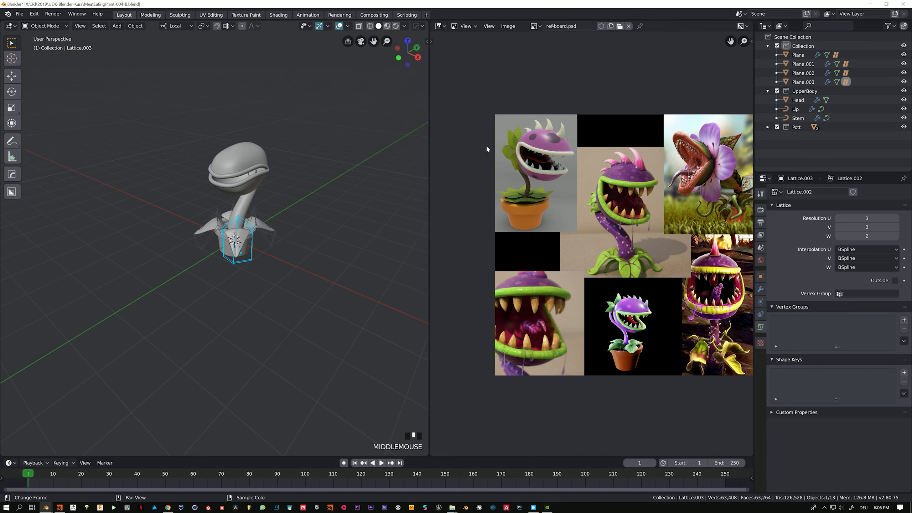
# Step: Move the four leaf planes and their lattices into a new collection named Leaves-bottom
pyautogui.scroll(4, 236, 215)
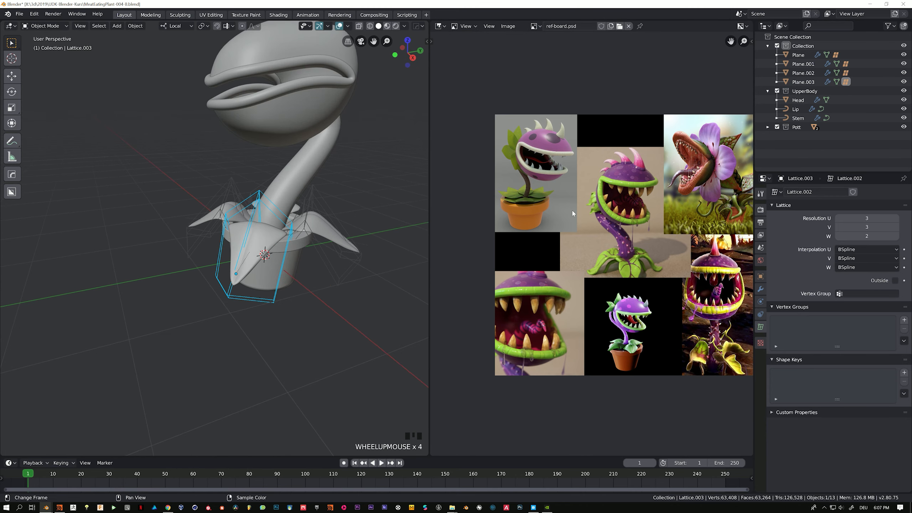
pyautogui.click(301, 252)
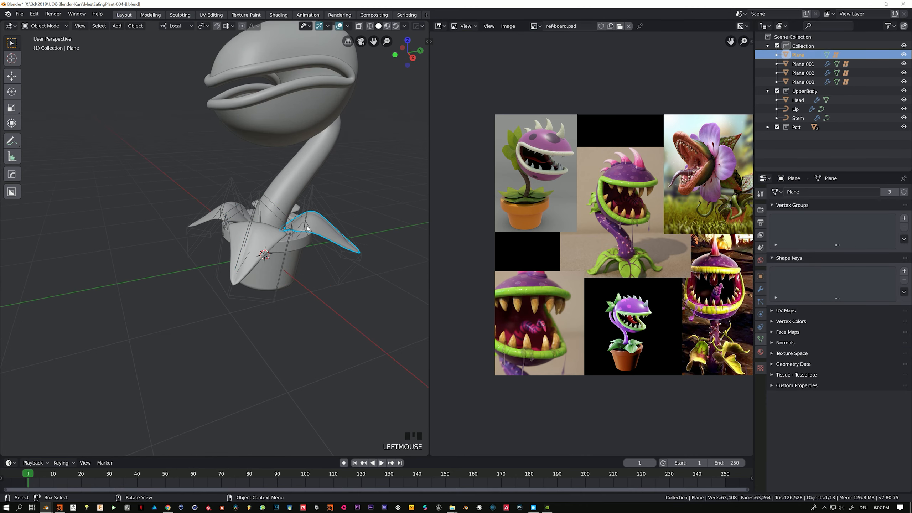
pyautogui.keyDown('shift'); pyautogui.click(237, 284); pyautogui.keyUp('shift')
pyautogui.keyDown('shift'); pyautogui.click(216, 212); pyautogui.keyUp('shift')
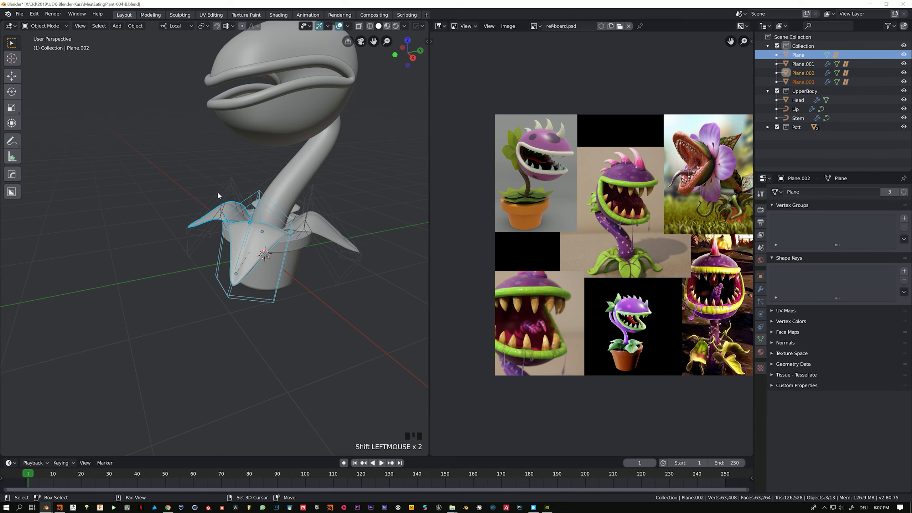
pyautogui.moveTo(218, 196); pyautogui.dragTo(207, 158, button='middle')
pyautogui.keyDown('shift'); pyautogui.click(208, 159); pyautogui.keyUp('shift')
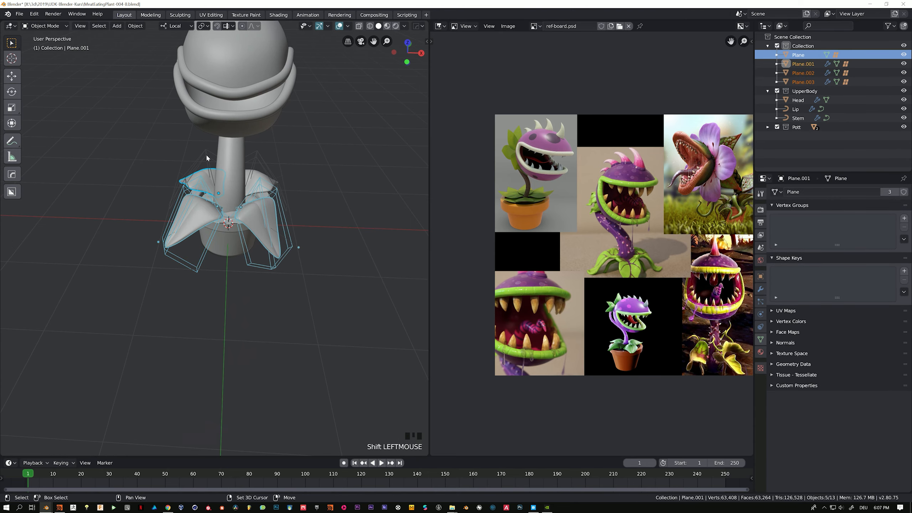
pyautogui.keyDown('shift'); pyautogui.click(207, 156); pyautogui.keyUp('shift')
pyautogui.keyDown('shift'); pyautogui.click(272, 168); pyautogui.keyUp('shift')
pyautogui.keyDown('shift'); pyautogui.click(264, 180); pyautogui.keyUp('shift')
pyautogui.moveTo(316, 227); pyautogui.dragTo(277, 219, button='middle')
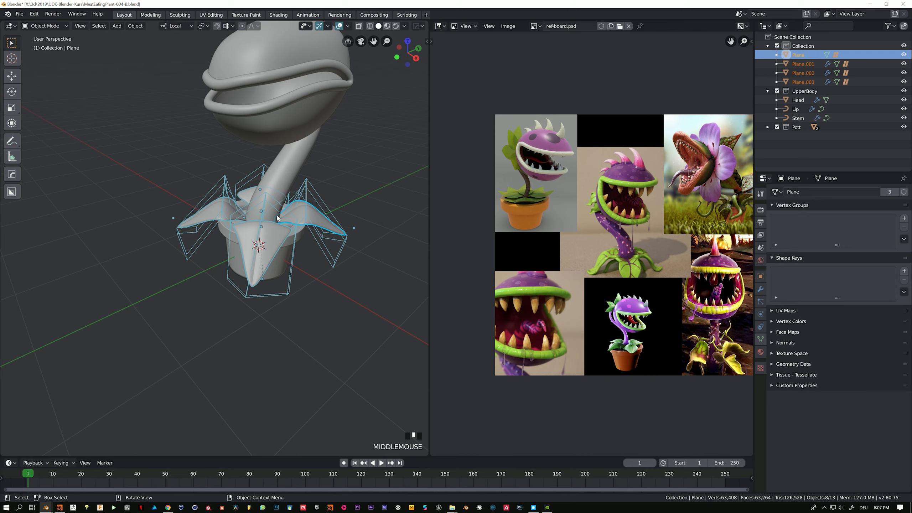
pyautogui.press('m')
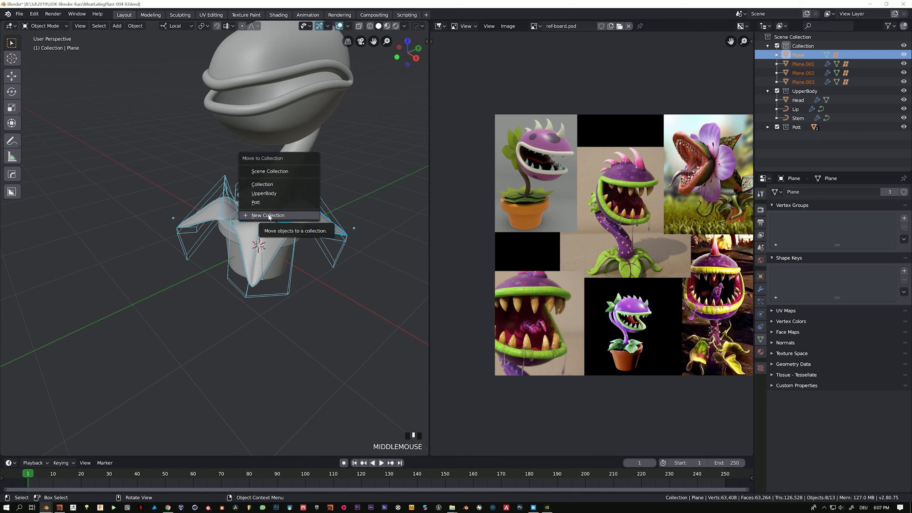
pyautogui.click(269, 215)
pyautogui.write('IEA')
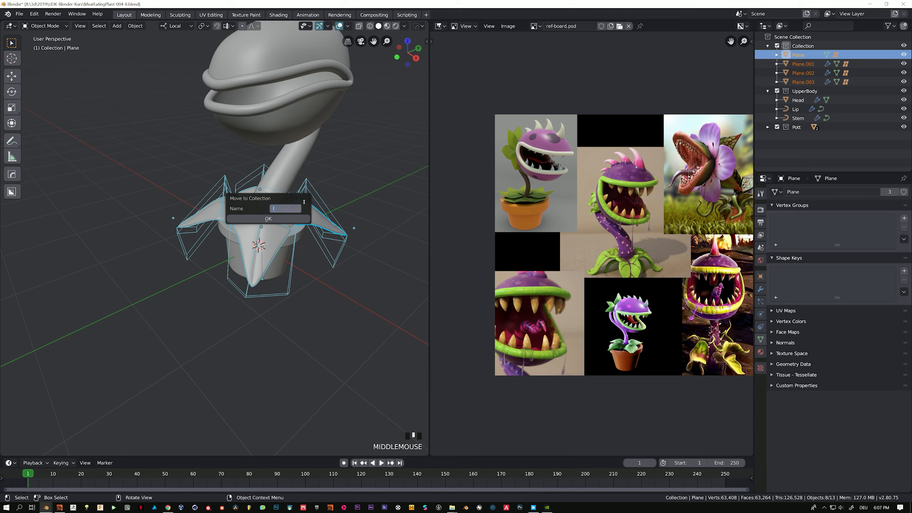
pyautogui.write('Le')
pyautogui.press('Return')
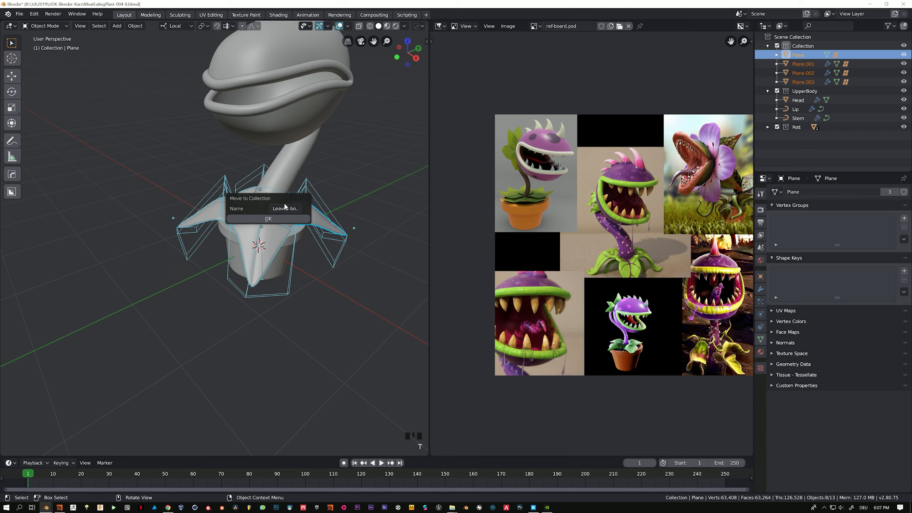
pyautogui.click(270, 219)
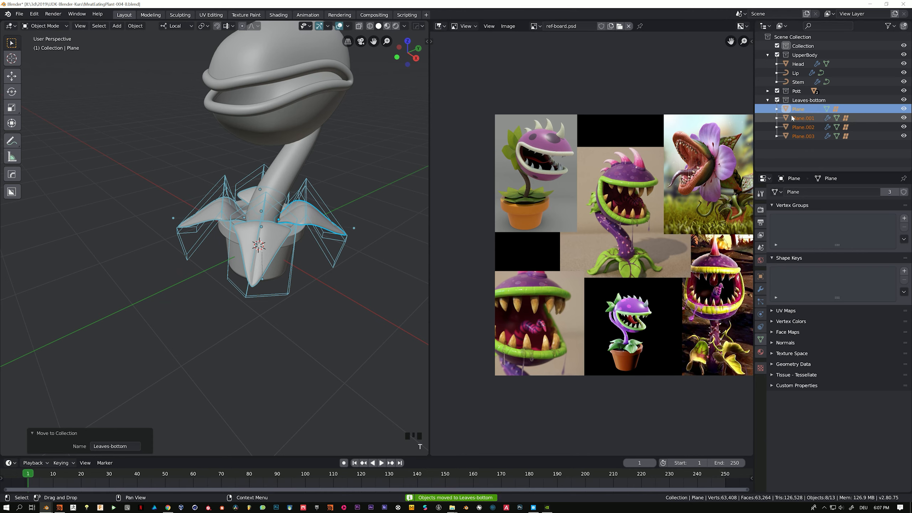
# Step: Duplicate the Leaves-bottom collection together with its leaves and lattices
pyautogui.click(767, 100)
pyautogui.click(814, 101)
pyautogui.click(767, 99)
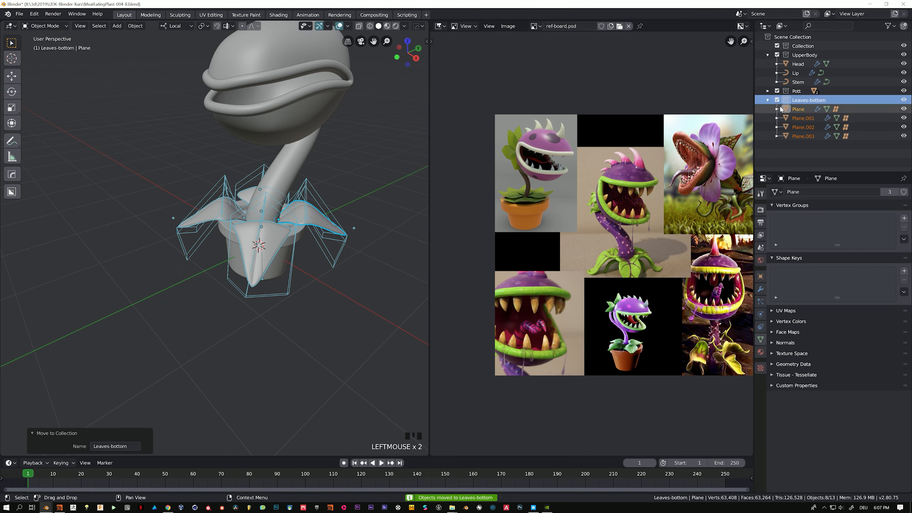
pyautogui.rightClick(808, 101)
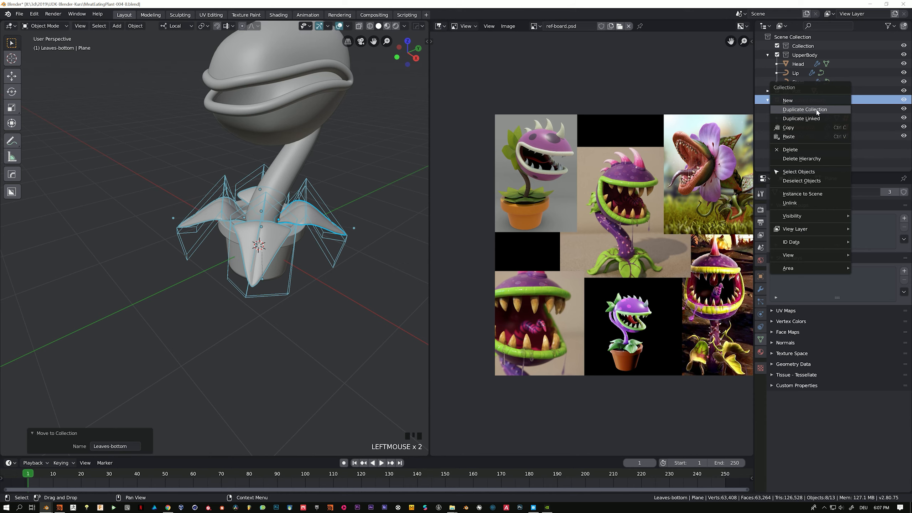
pyautogui.press('Escape')
pyautogui.rightClick(810, 103)
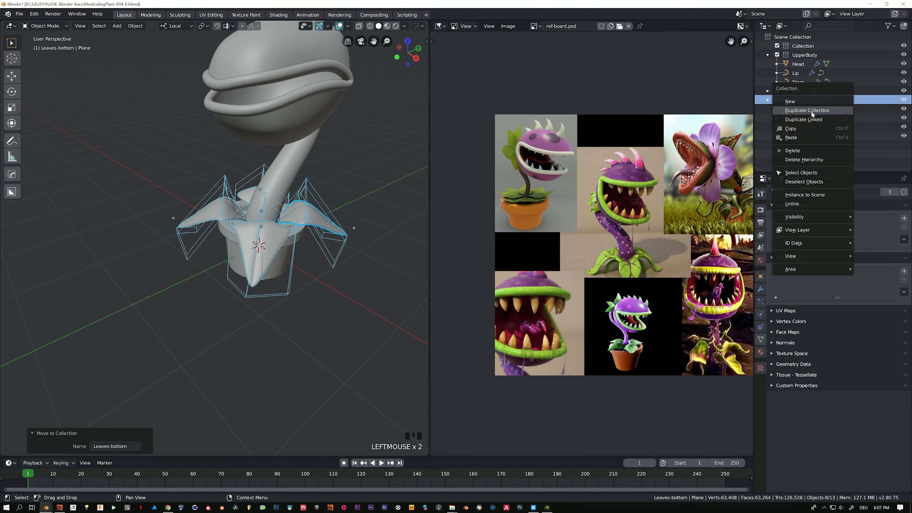
pyautogui.click(802, 118)
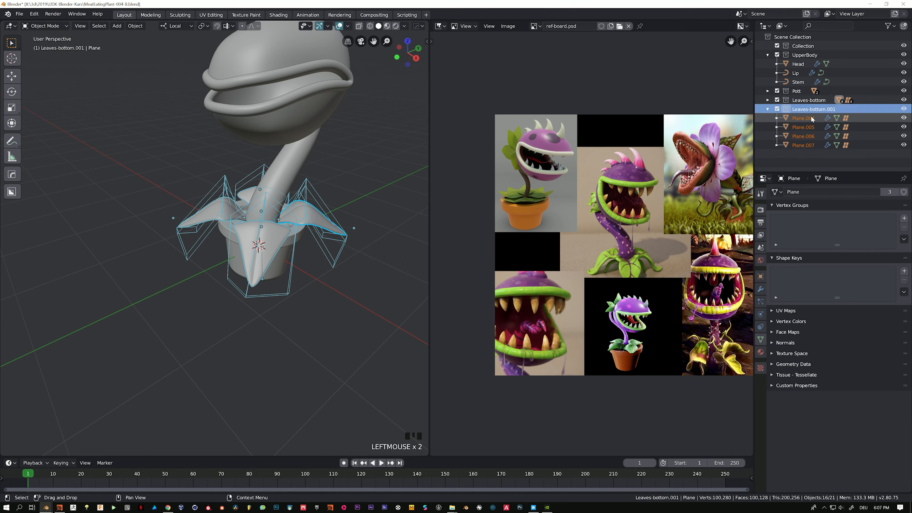
pyautogui.click(810, 115)
pyautogui.keyDown('shift'); pyautogui.click(811, 129); pyautogui.keyUp('shift')
pyautogui.keyDown('shift'); pyautogui.click(804, 135); pyautogui.keyUp('shift')
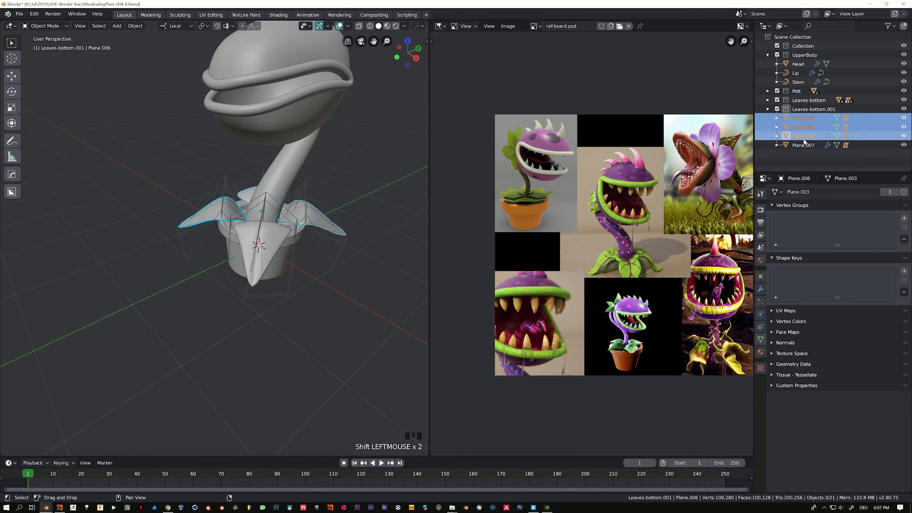
pyautogui.keyDown('shift'); pyautogui.click(803, 144); pyautogui.keyUp('shift')
pyautogui.click(776, 118)
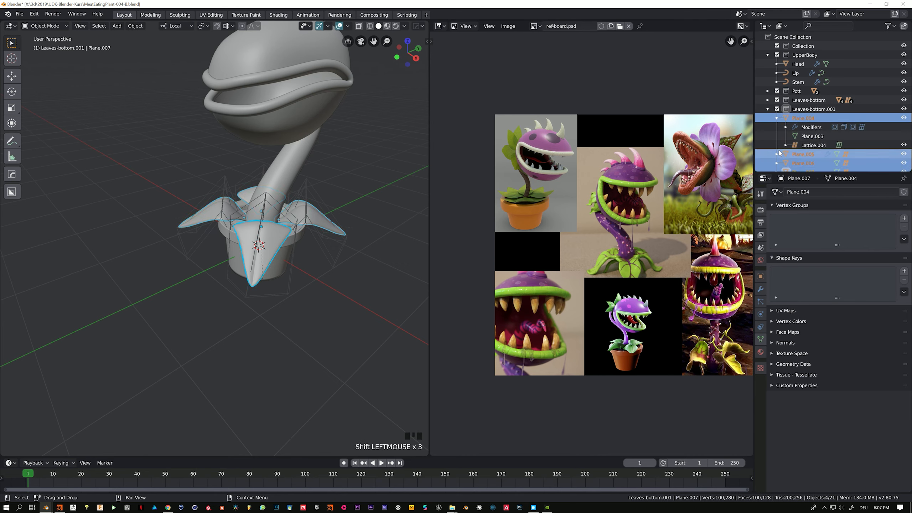
pyautogui.click(777, 118)
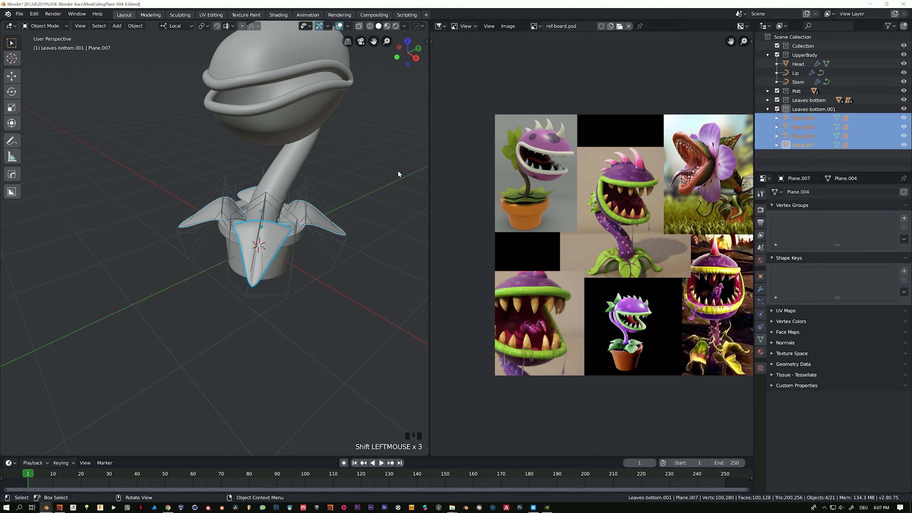
pyautogui.press('g')
pyautogui.rightClick(334, 141)
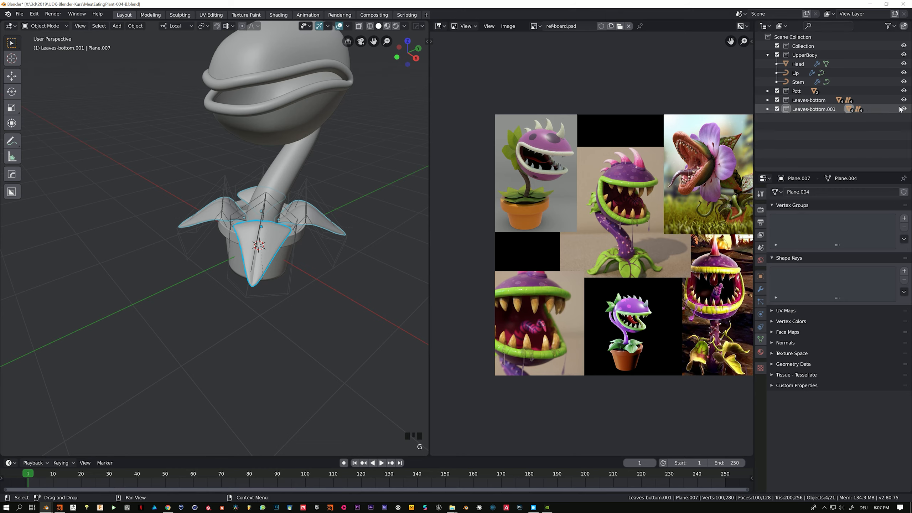
pyautogui.hotkey('ctrl', 'z')
pyautogui.hotkey('ctrl', 'z')
pyautogui.hotkey('ctrl', 'z')
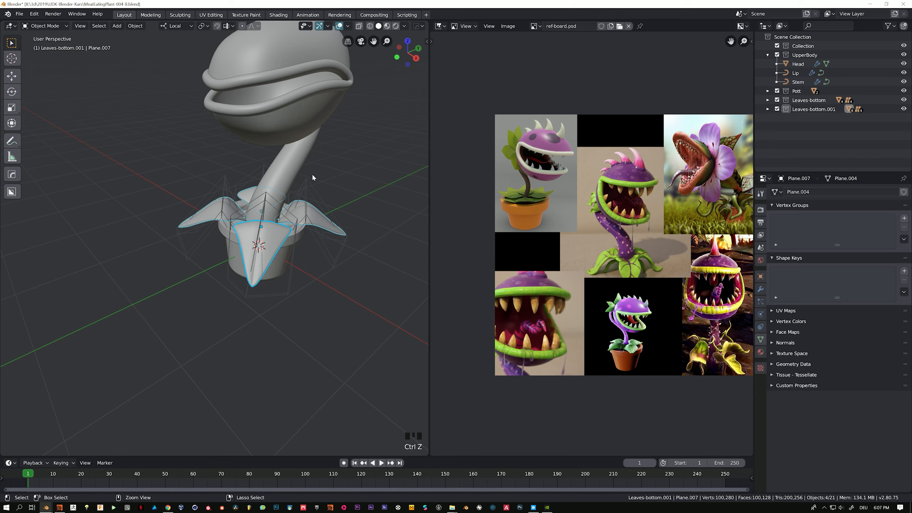
# Step: Delete the Leaves-bottom.001 collection and the four duplicated leaf planes it held
pyautogui.click(783, 110)
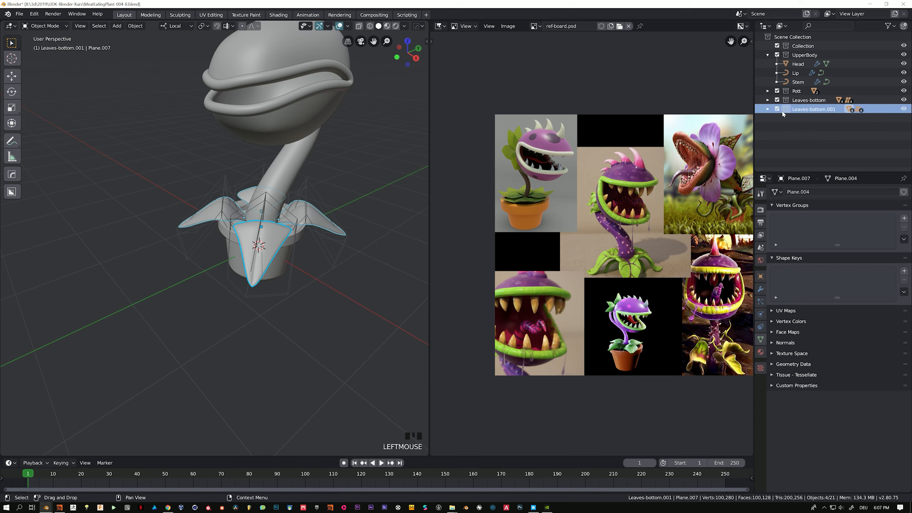
pyautogui.click(768, 109)
pyautogui.rightClick(811, 109)
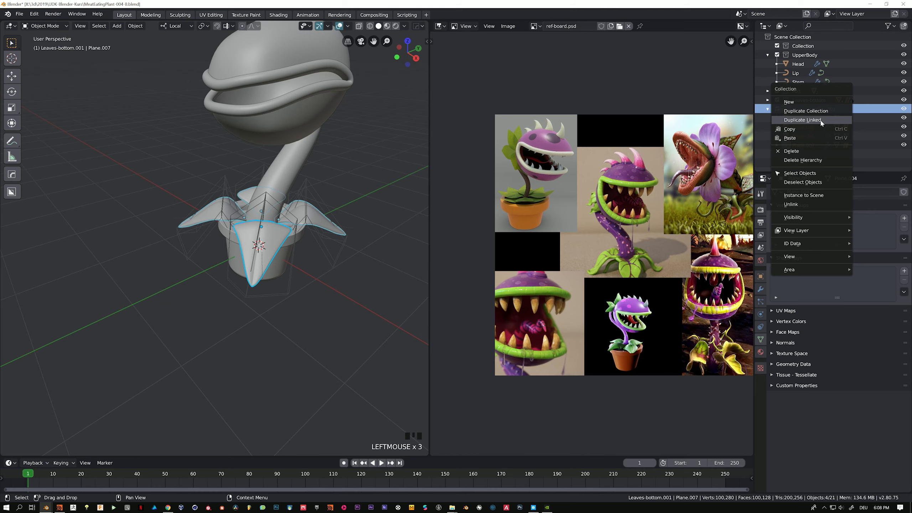
pyautogui.click(791, 151)
pyautogui.click(794, 109)
pyautogui.keyDown('shift'); pyautogui.click(794, 119); pyautogui.keyUp('shift')
pyautogui.keyDown('shift'); pyautogui.click(794, 128); pyautogui.keyUp('shift')
pyautogui.keyDown('shift'); pyautogui.click(794, 136); pyautogui.keyUp('shift')
pyautogui.press('x')
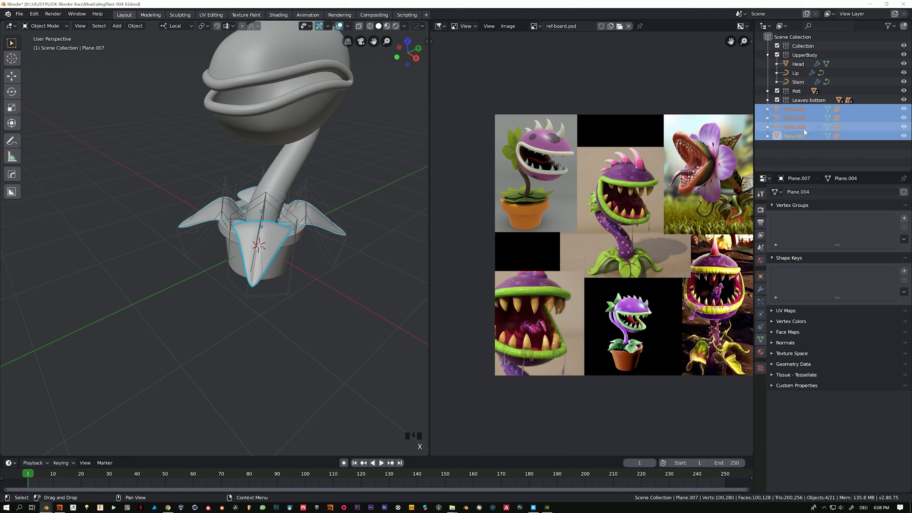
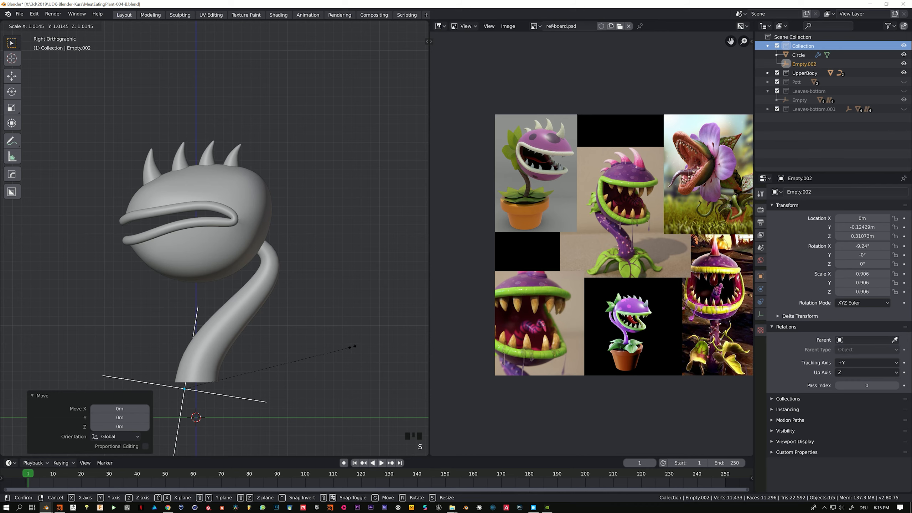
# Step: Scale Empty.002 to about 0.896, rotate it to about -10.4° on X, and shift it -0.0155 m Y and 0.0207 m Z
pyautogui.click(349, 344)
pyautogui.press('r')
pyautogui.click(357, 348)
pyautogui.press('g')
pyautogui.click(356, 348)
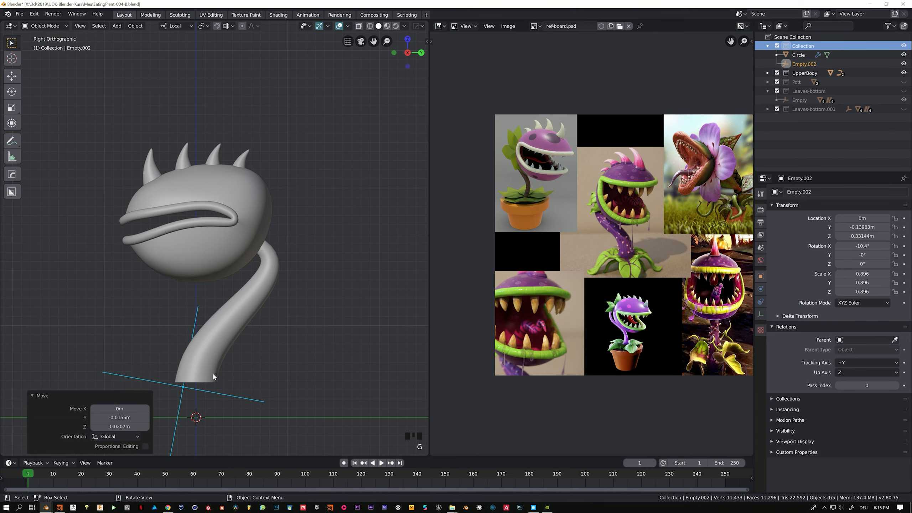
# Step: Scale Empty.002 down to 0.860 and reposition it at about Y -0.148 m, Z 0.41 m to adjust the head spikes
pyautogui.press('g')
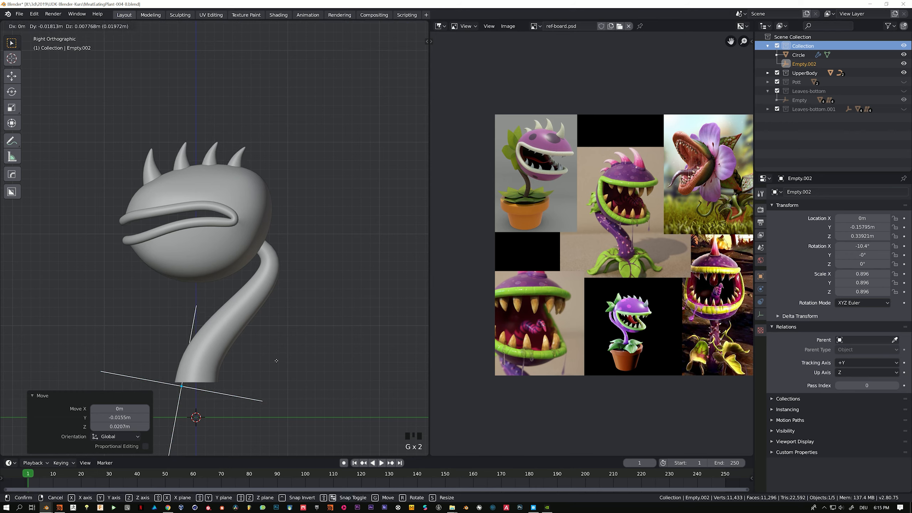
pyautogui.click(310, 350)
pyautogui.press('s')
pyautogui.click(306, 348)
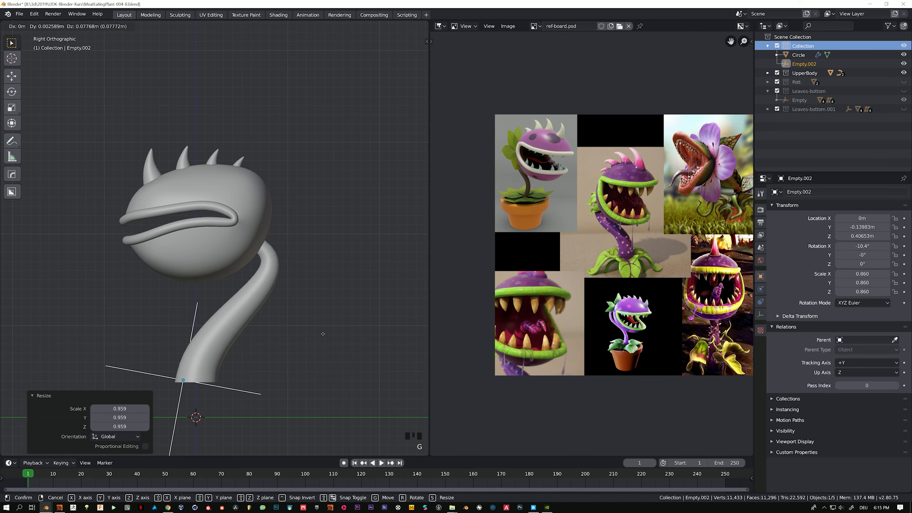
pyautogui.press('g')
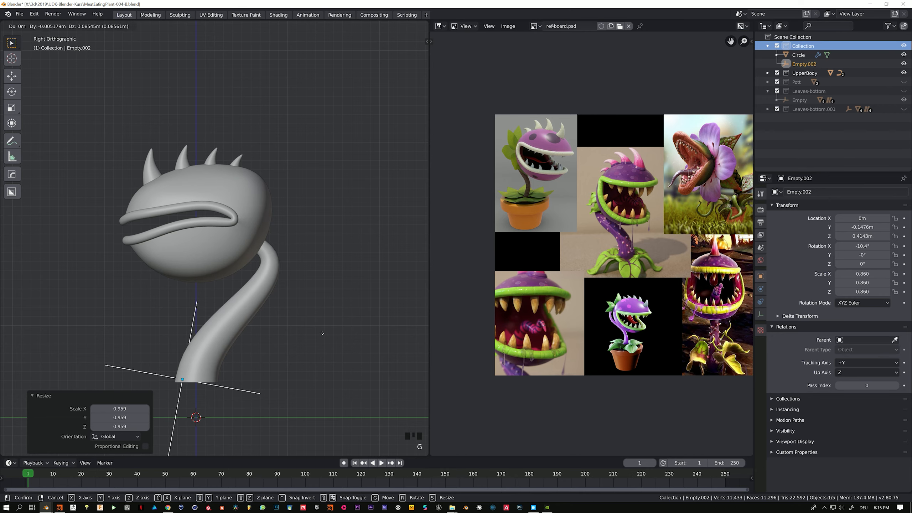
pyautogui.click(331, 331)
# Step: Scale Empty.002 to 0.753 and move it to about Y -0.153 m, Z 0.717 m, making the arrayed spikes taper along the head
pyautogui.press('s')
pyautogui.click(329, 329)
pyautogui.press('g')
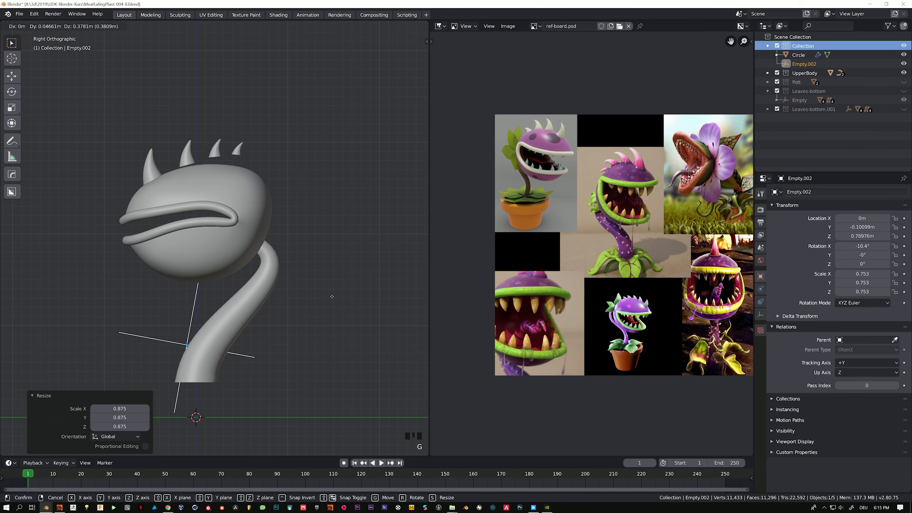
pyautogui.click(327, 304)
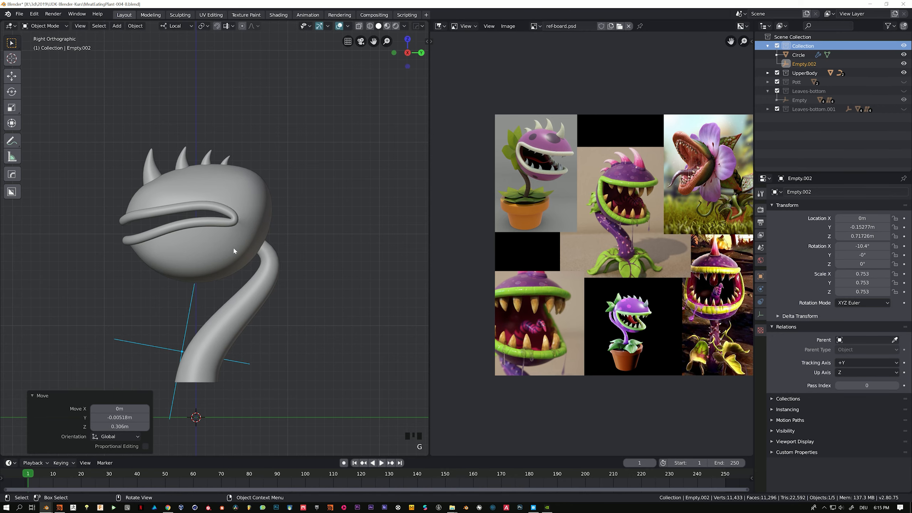
# Step: Parent Empty.002 to the Circle spikes using the Object parent type
pyautogui.moveTo(235, 244); pyautogui.dragTo(189, 184, button='middle')
pyautogui.click(190, 184)
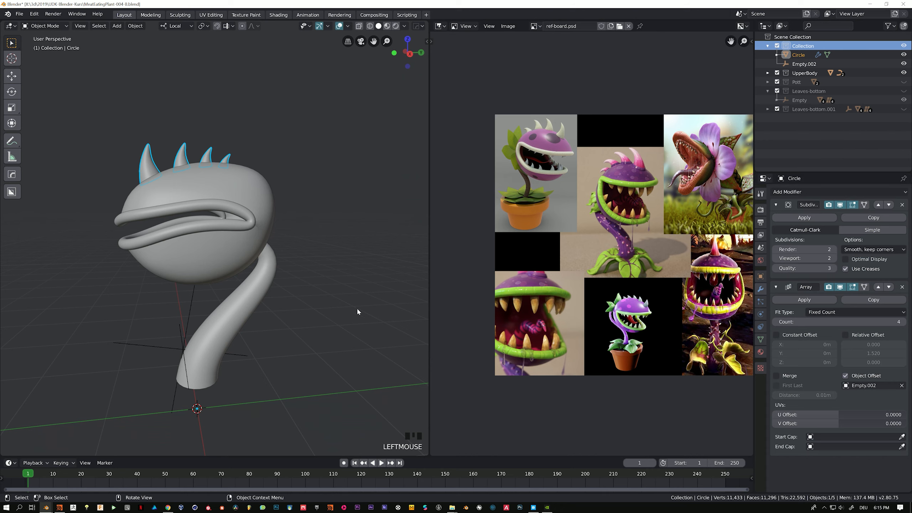
pyautogui.click(191, 327)
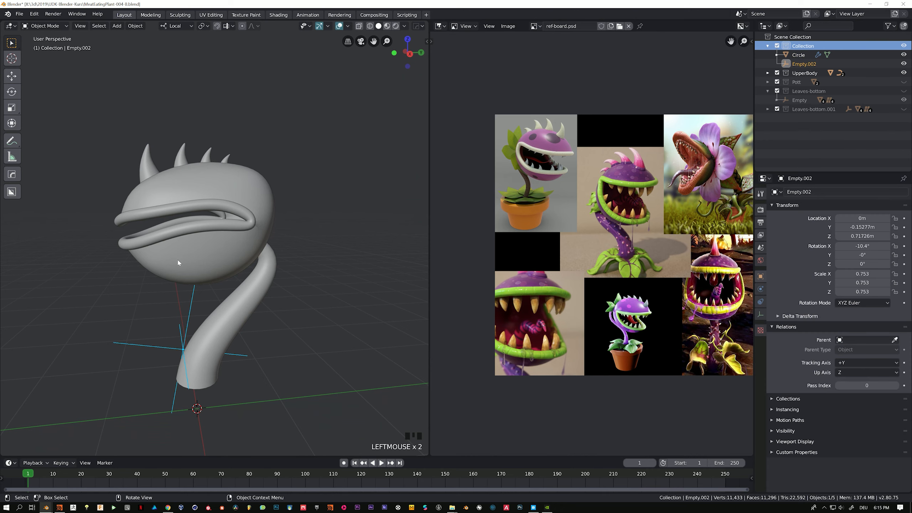
pyautogui.keyDown('shift'); pyautogui.click(150, 164); pyautogui.keyUp('shift')
pyautogui.hotkey('ctrl', 'p')
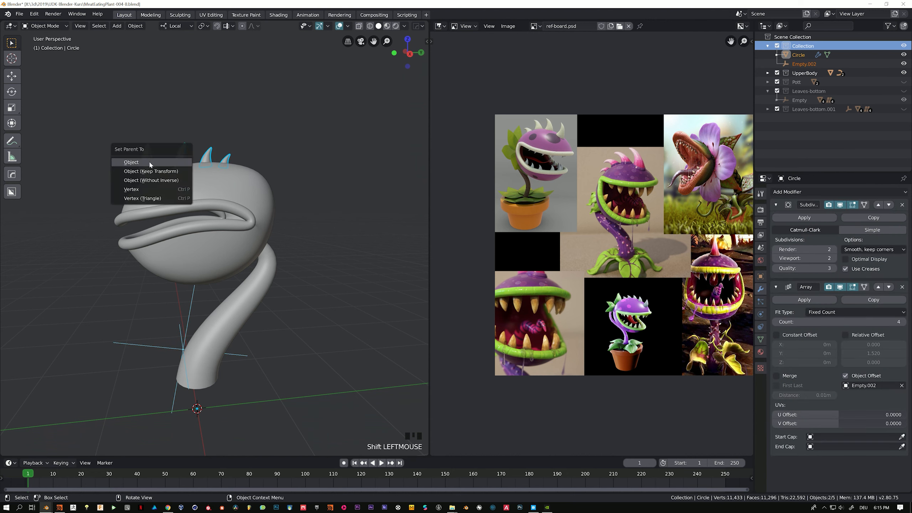
pyautogui.click(150, 162)
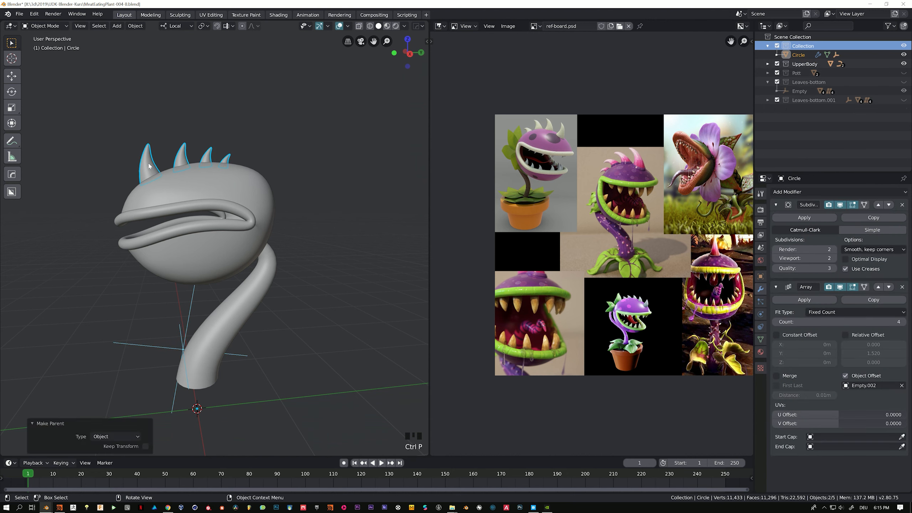
pyautogui.click(154, 172)
pyautogui.press('g')
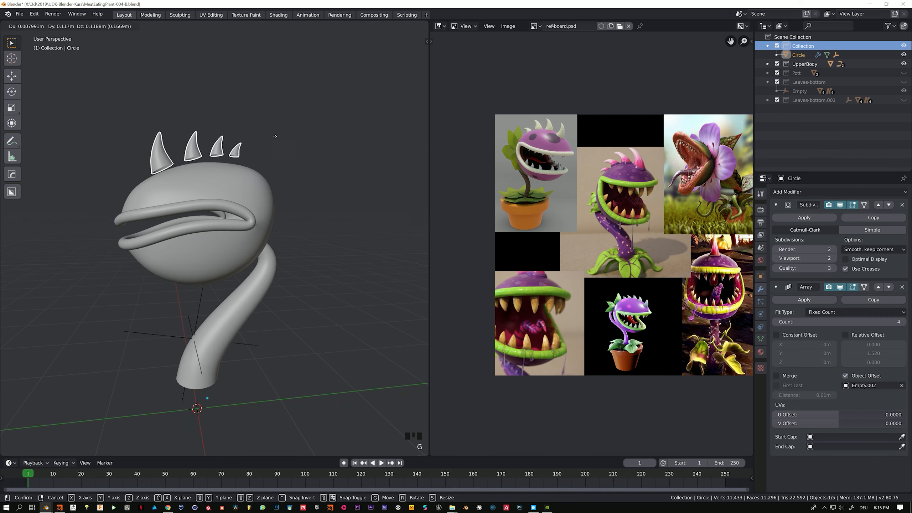
pyautogui.rightClick(204, 184)
# Step: Parent the arrayed Circle spikes to the Head using the Object parent type
pyautogui.moveTo(221, 190); pyautogui.dragTo(180, 172, button='middle')
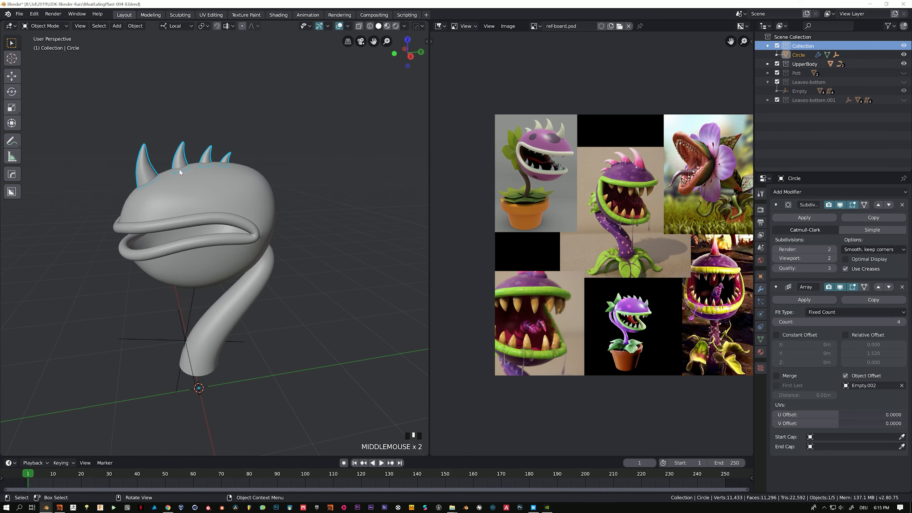
pyautogui.click(145, 158)
pyautogui.keyDown('shift'); pyautogui.click(240, 193); pyautogui.keyUp('shift')
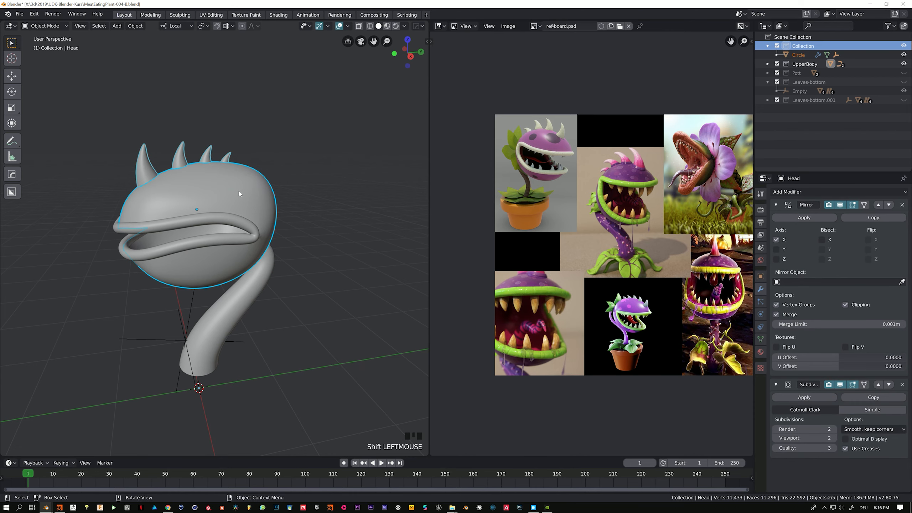
pyautogui.hotkey('ctrl', 'p')
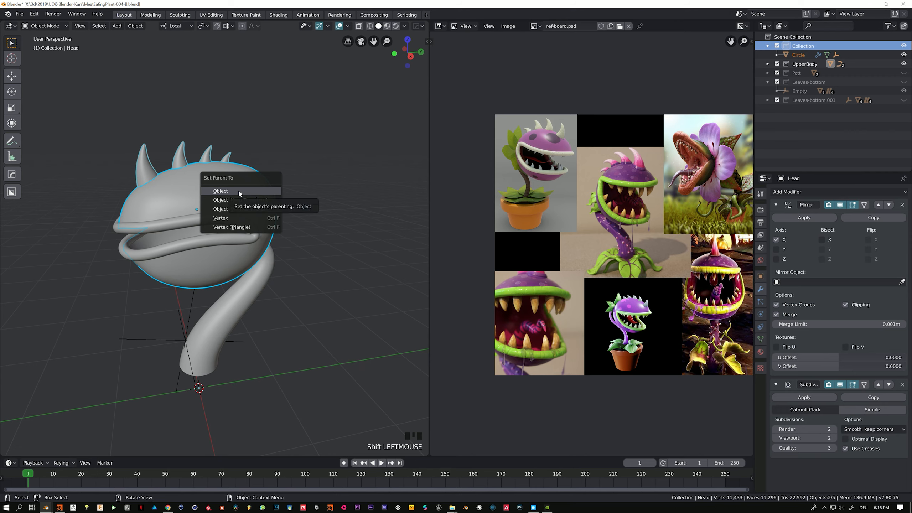
pyautogui.click(239, 193)
# Step: Parent the Lip to the Head using the Object parent type
pyautogui.click(202, 223)
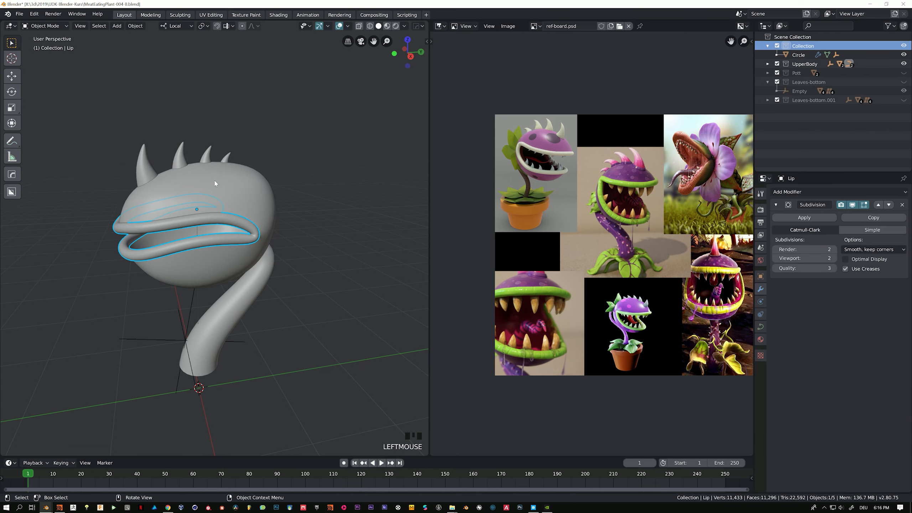
pyautogui.keyDown('shift'); pyautogui.click(208, 201); pyautogui.keyUp('shift')
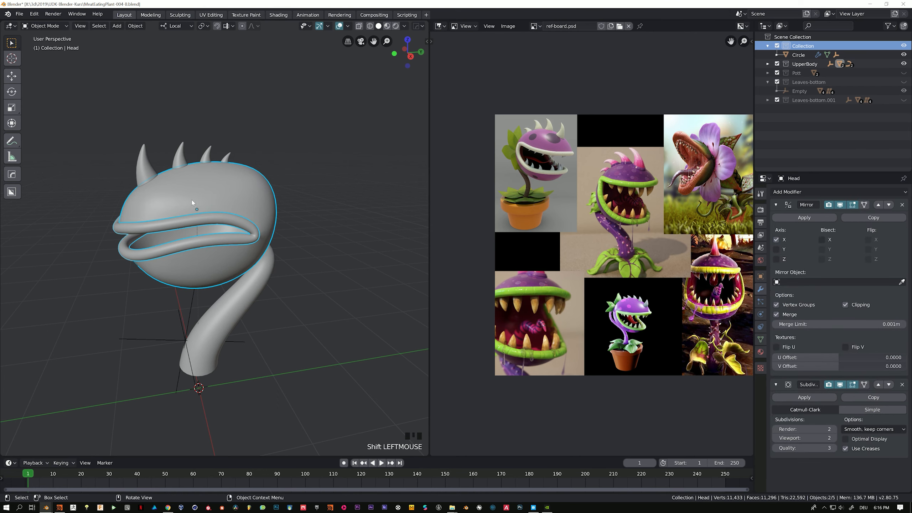
pyautogui.hotkey('ctrl', 'p')
pyautogui.click(197, 193)
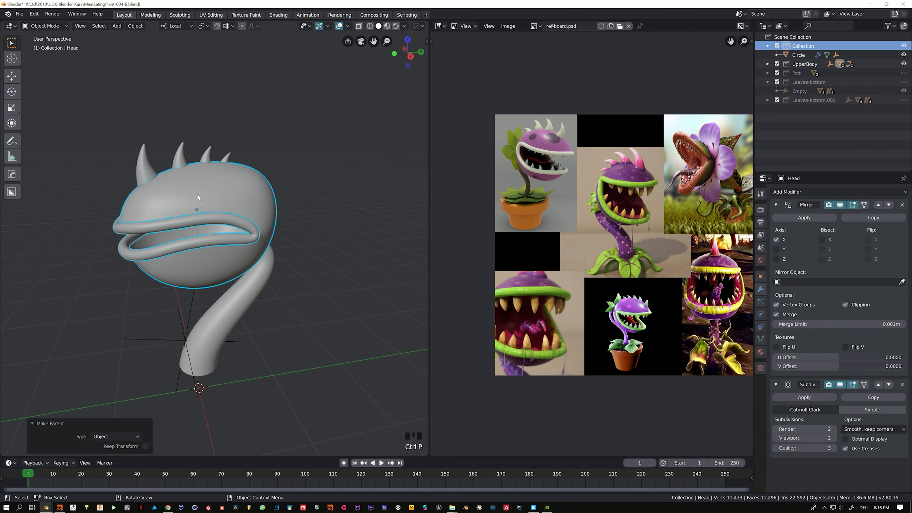
# Step: Test the parenting by moving the Head away from the stem, and cancel the move
pyautogui.moveTo(261, 244); pyautogui.dragTo(233, 237, button='middle')
pyautogui.click(233, 236)
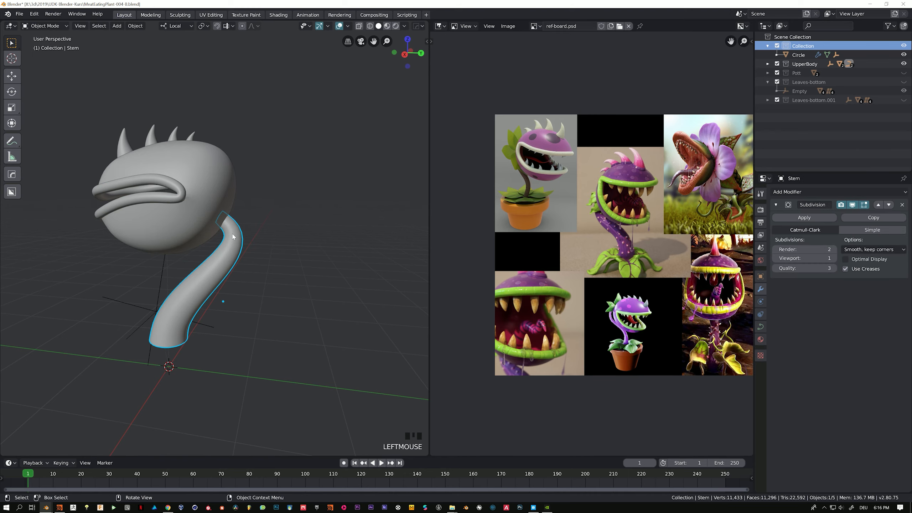
pyautogui.click(190, 173)
pyautogui.press('g')
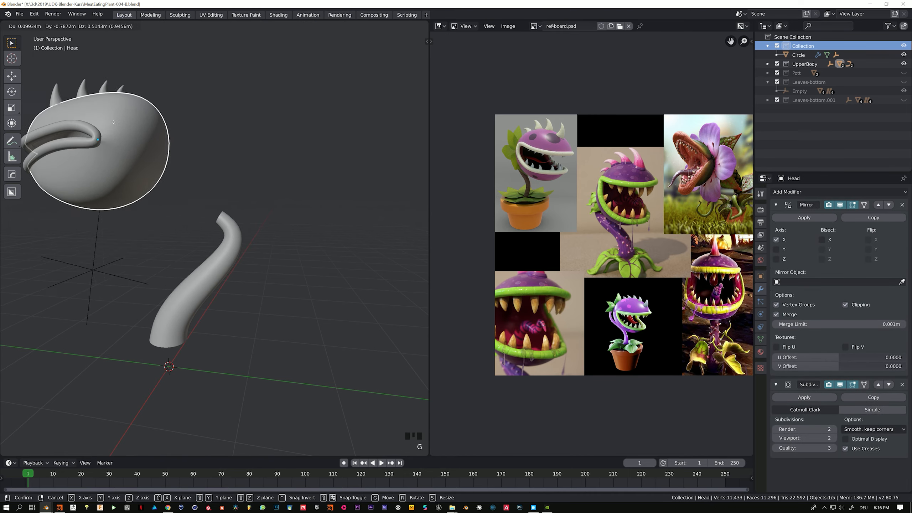
pyautogui.rightClick(185, 158)
pyautogui.moveTo(179, 143); pyautogui.dragTo(190, 169, button='middle')
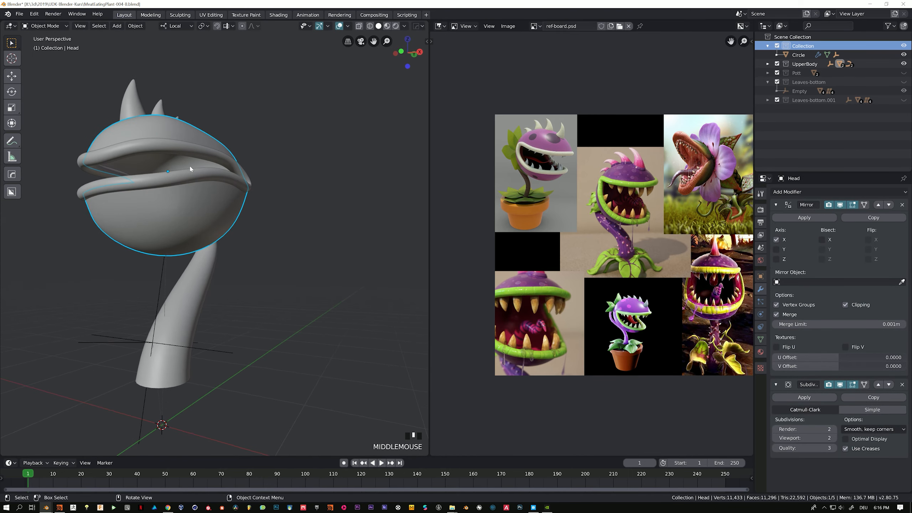
# Step: Unhide the Pott, Leaves-bottom and Leaves-bottom.001 collections to show the whole plant
pyautogui.click(903, 73)
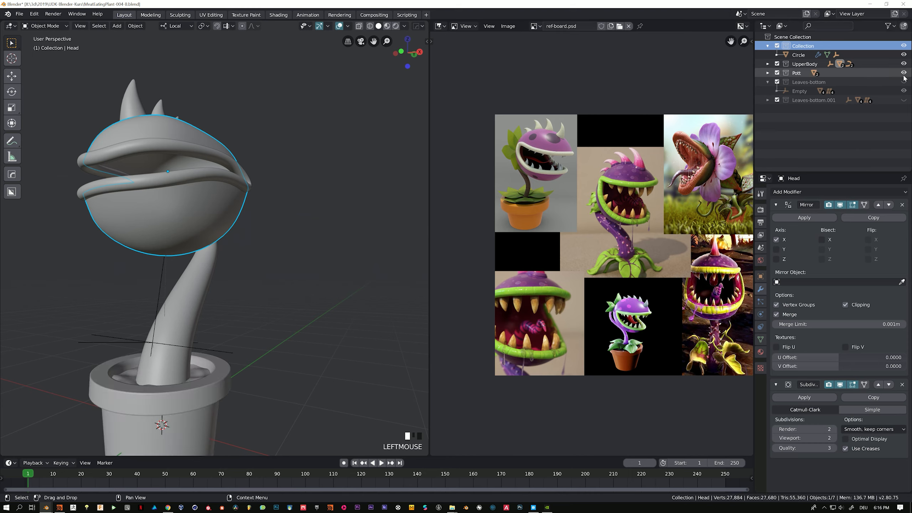
pyautogui.click(903, 82)
pyautogui.click(904, 100)
pyautogui.moveTo(237, 202); pyautogui.dragTo(207, 224, button='middle')
pyautogui.scroll(-4, 235, 212)
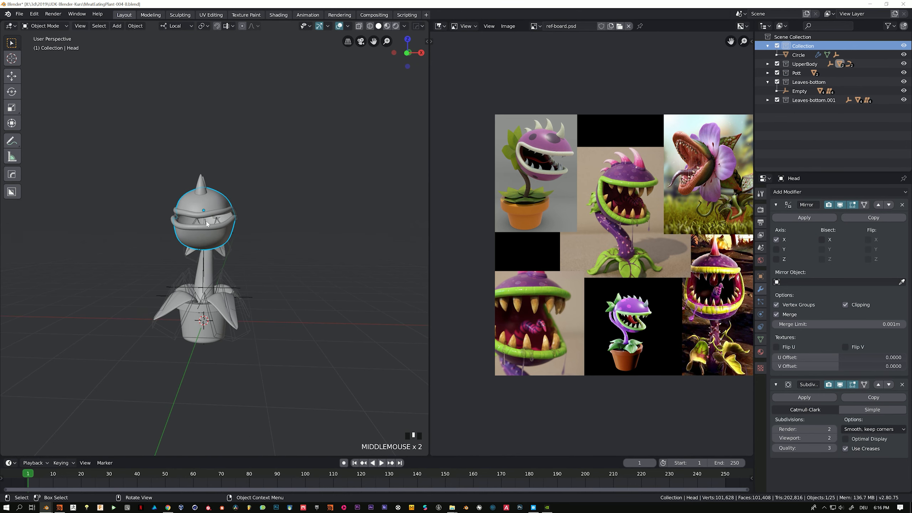
pyautogui.moveTo(274, 234); pyautogui.dragTo(237, 229, button='middle')
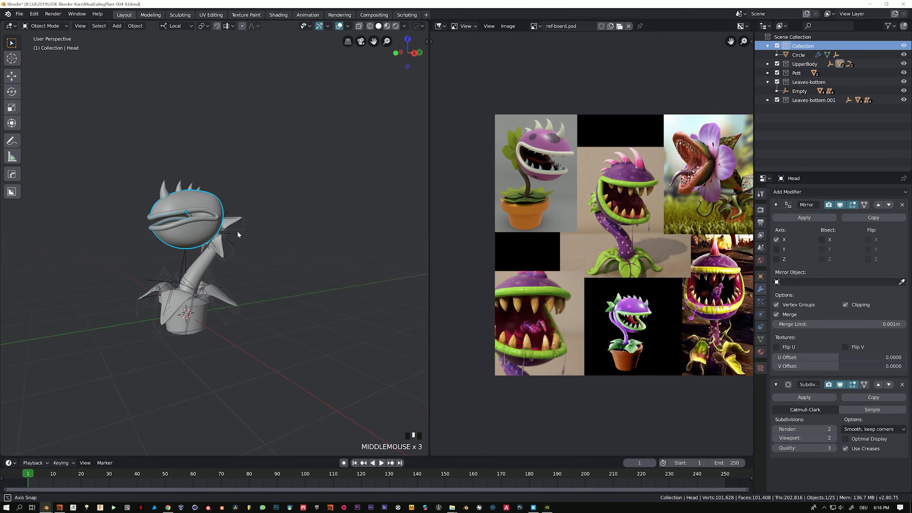
pyautogui.scroll(3, 221, 262)
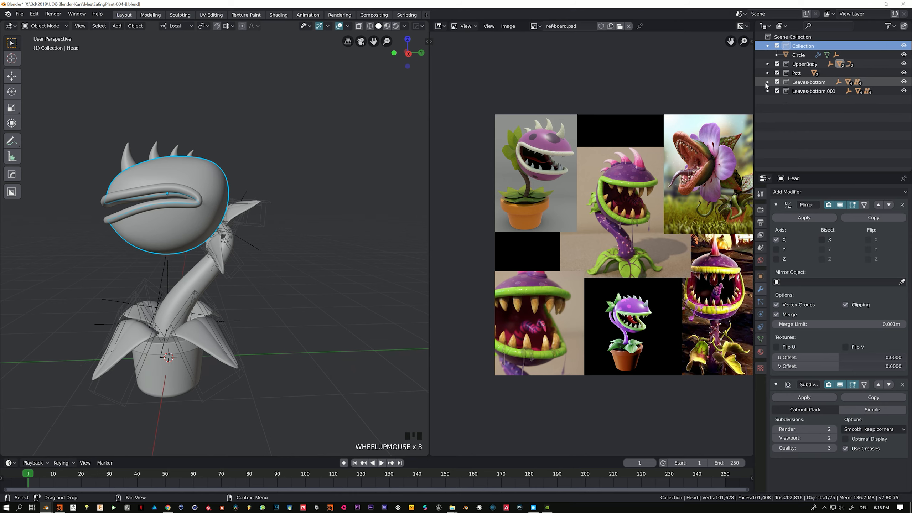
# Step: Duplicate the base leaf Plane together with its Lattice from Leaves-bottom, keeping the copies in place
pyautogui.click(775, 92)
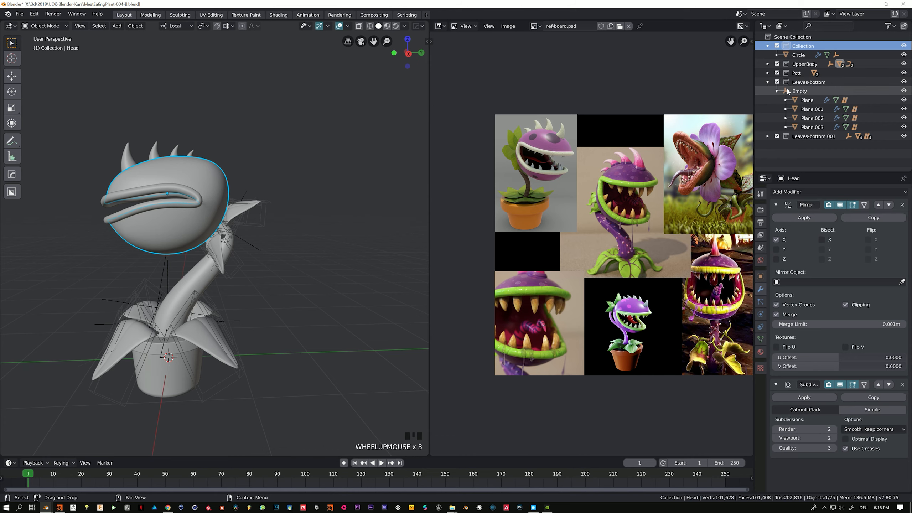
pyautogui.click(813, 100)
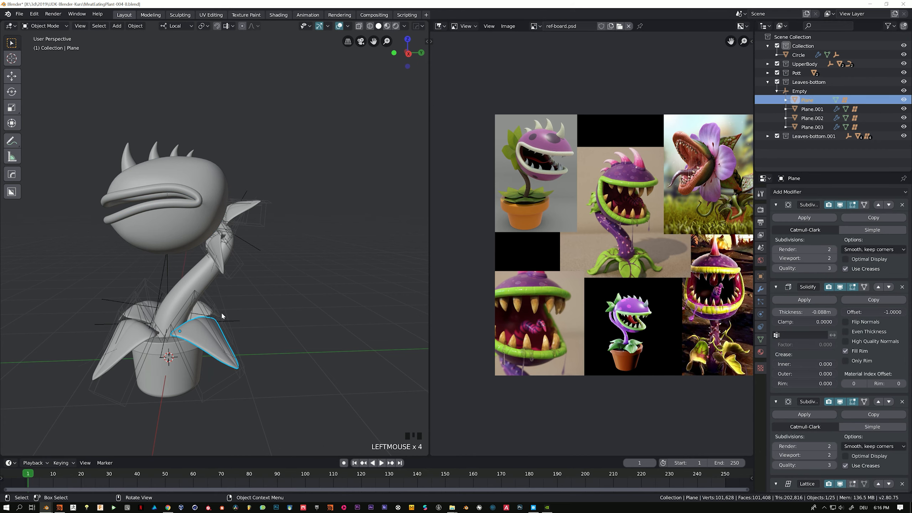
pyautogui.moveTo(334, 337); pyautogui.dragTo(247, 357, button='middle')
pyautogui.keyDown('shift'); pyautogui.click(239, 343); pyautogui.keyUp('shift')
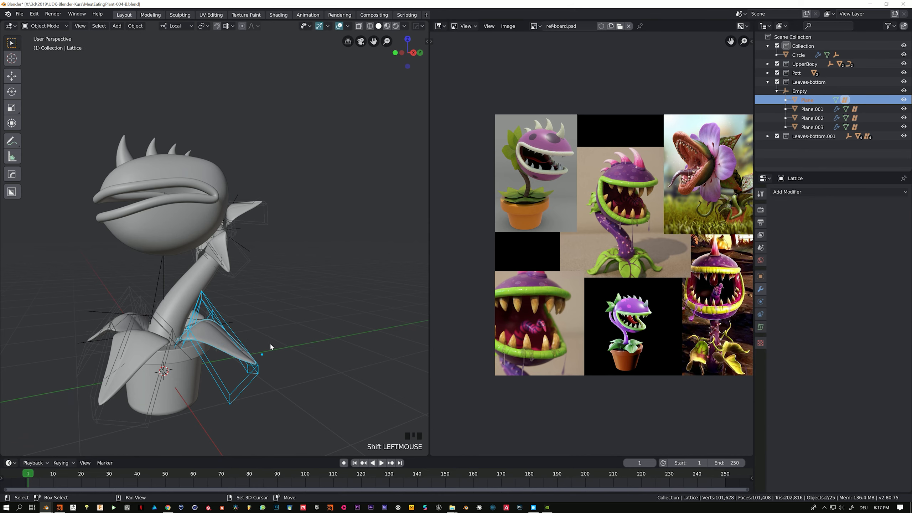
pyautogui.hotkey('shift', 'd')
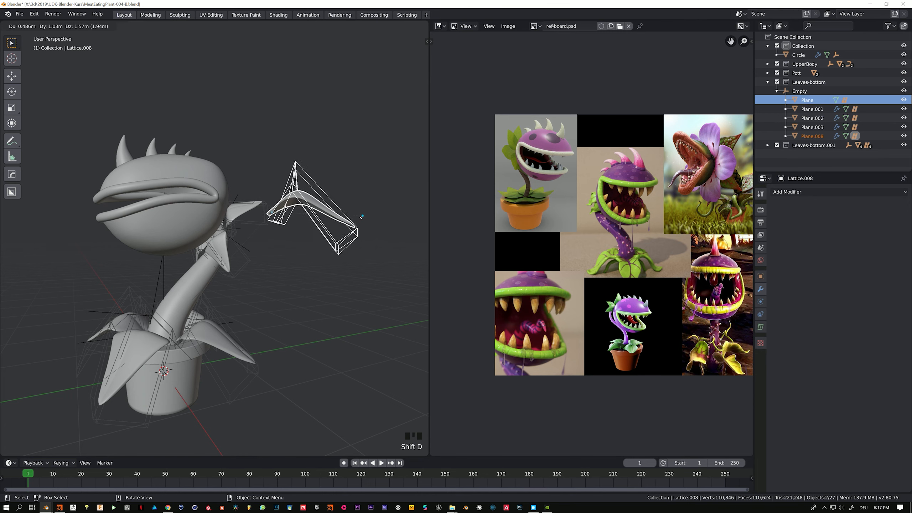
pyautogui.rightClick(372, 205)
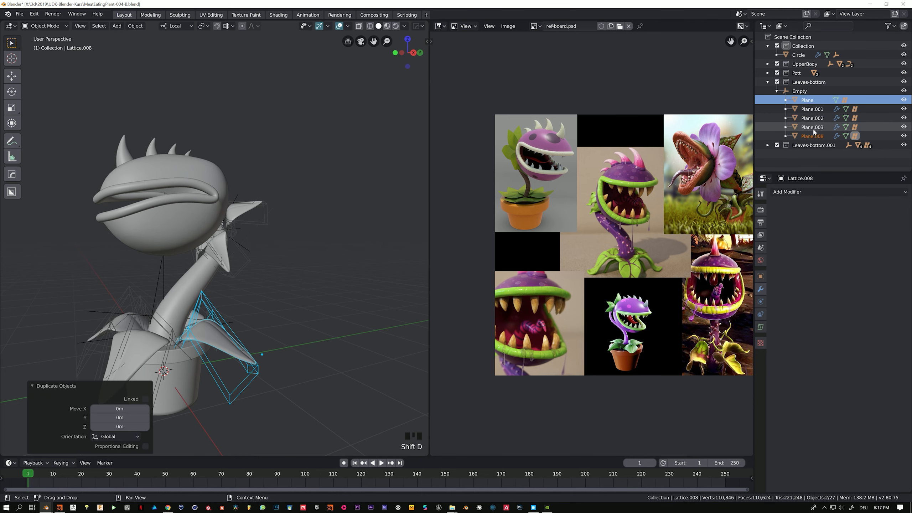
# Step: Try to move the copied leaf Plane.008 out of Leaves-bottom into Collection
pyautogui.click(817, 137)
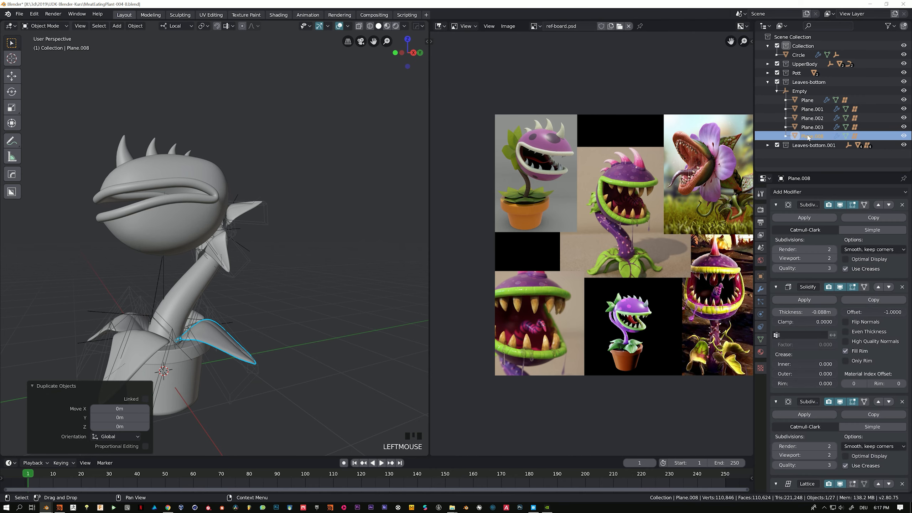
pyautogui.moveTo(807, 137); pyautogui.dragTo(790, 46)
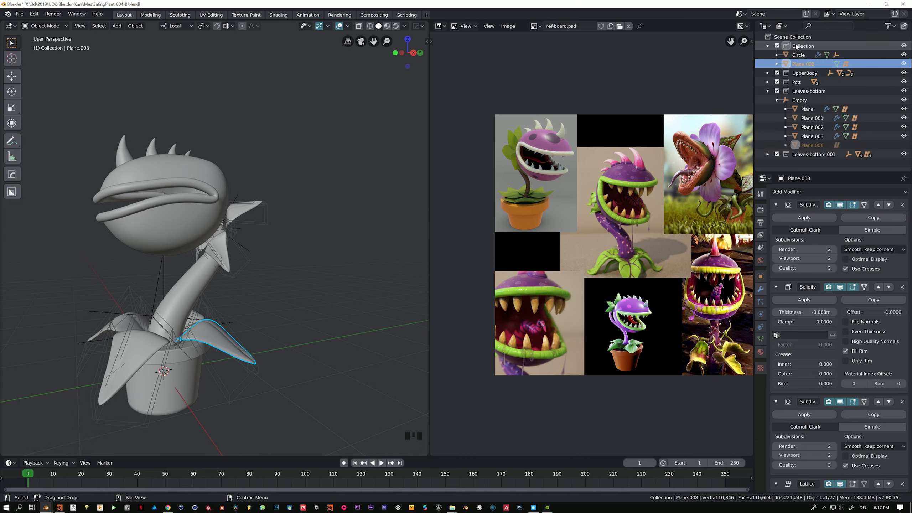
pyautogui.moveTo(803, 141); pyautogui.dragTo(797, 50)
pyautogui.moveTo(802, 144); pyautogui.dragTo(799, 47)
pyautogui.click(785, 145)
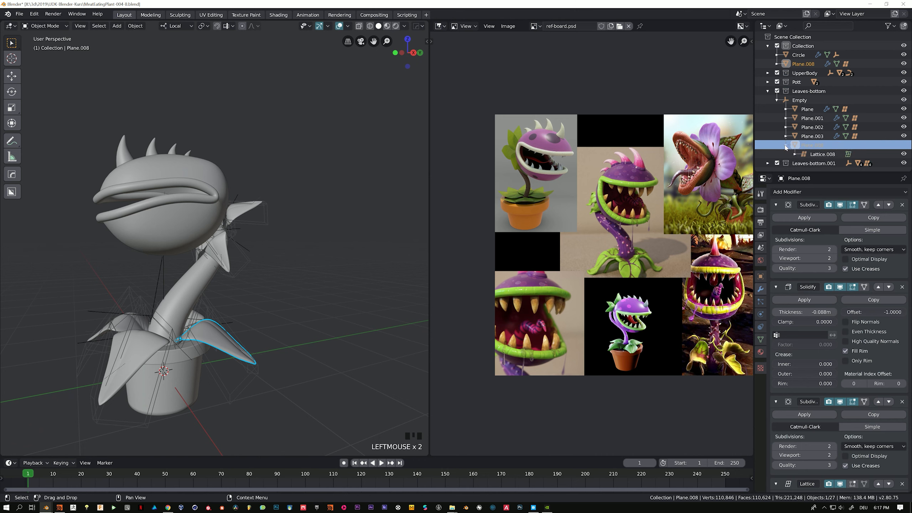
# Step: Undo the transfer of Plane.008 into Collection
pyautogui.hotkey('ctrl', 'z')
pyautogui.hotkey('ctrl', 'z')
pyautogui.hotkey('ctrl', 'z')
pyautogui.hotkey('ctrl', 'z')
pyautogui.hotkey('ctrl', 'z')
pyautogui.hotkey('ctrl', 'z')
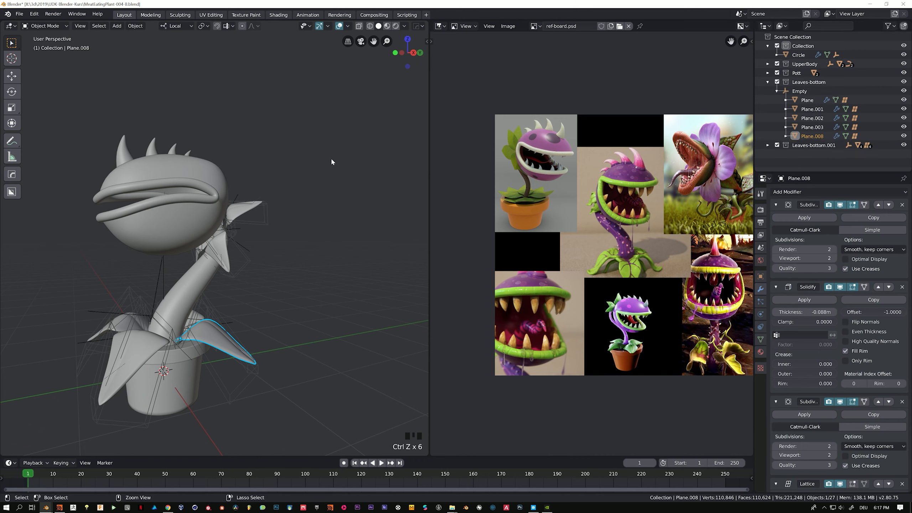
pyautogui.moveTo(221, 319); pyautogui.dragTo(253, 370, button='middle')
pyautogui.keyDown('shift'); pyautogui.click(253, 369); pyautogui.keyUp('shift')
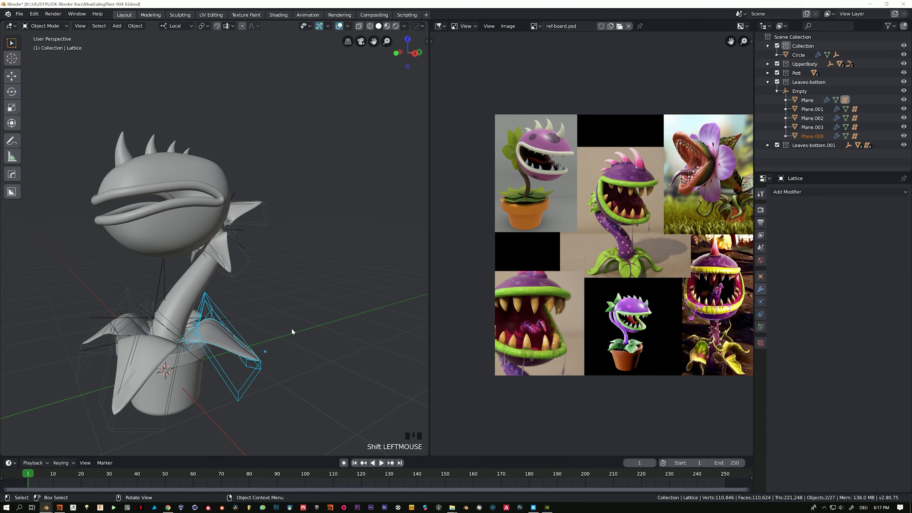
pyautogui.moveTo(291, 327); pyautogui.dragTo(272, 309, button='middle')
pyautogui.keyDown('shift'); pyautogui.click(250, 325); pyautogui.keyUp('shift')
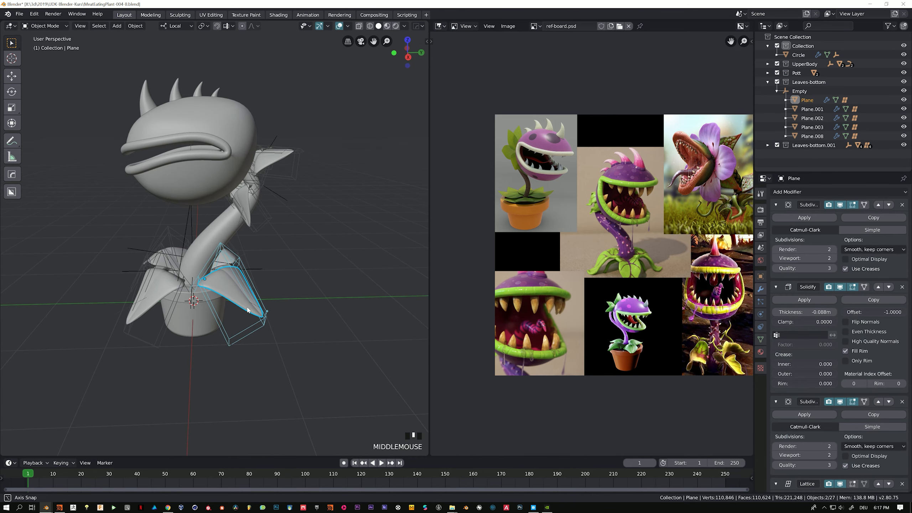
# Step: Try to reorder Plane.008 and Lattice.008 together into Collection within the outliner, and undo it
pyautogui.click(811, 136)
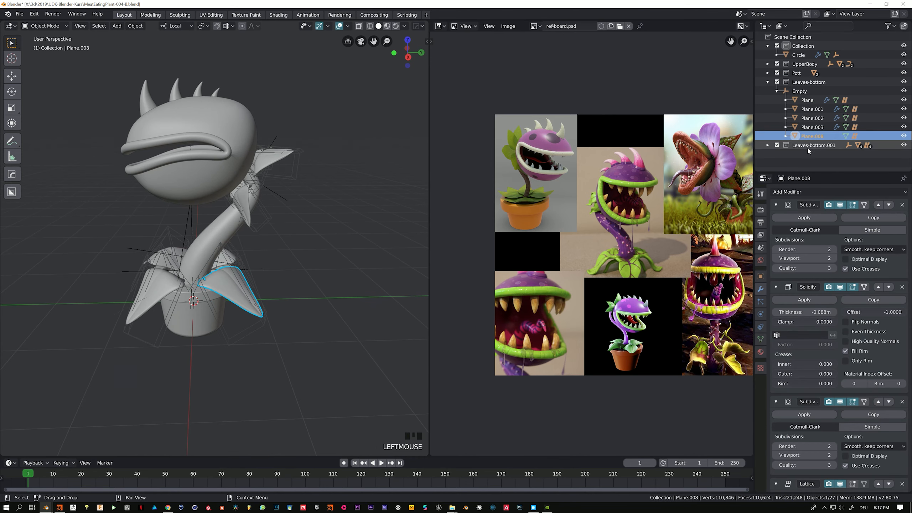
pyautogui.click(785, 136)
pyautogui.scroll(-1, 822, 155)
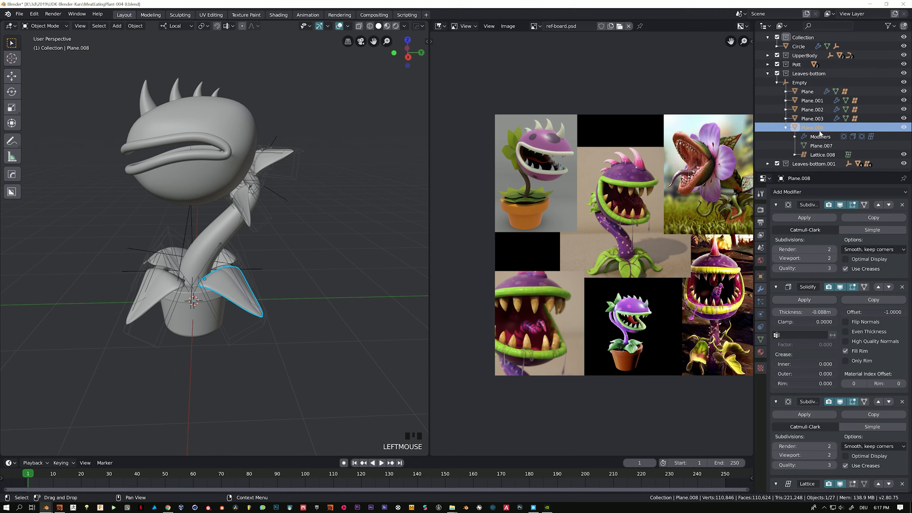
pyautogui.keyDown('shift'); pyautogui.click(257, 282); pyautogui.keyUp('shift')
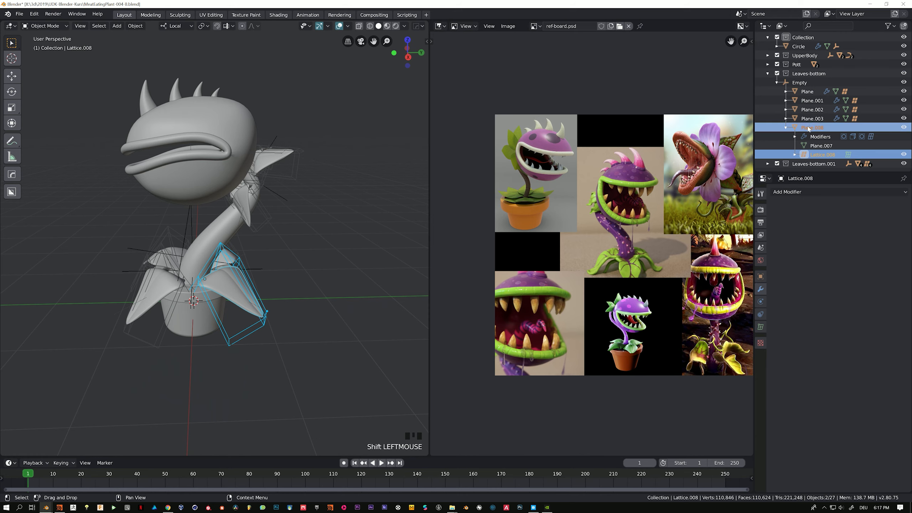
pyautogui.scroll(1, 810, 143)
pyautogui.moveTo(809, 141); pyautogui.dragTo(805, 46)
pyautogui.scroll(-3, 817, 128)
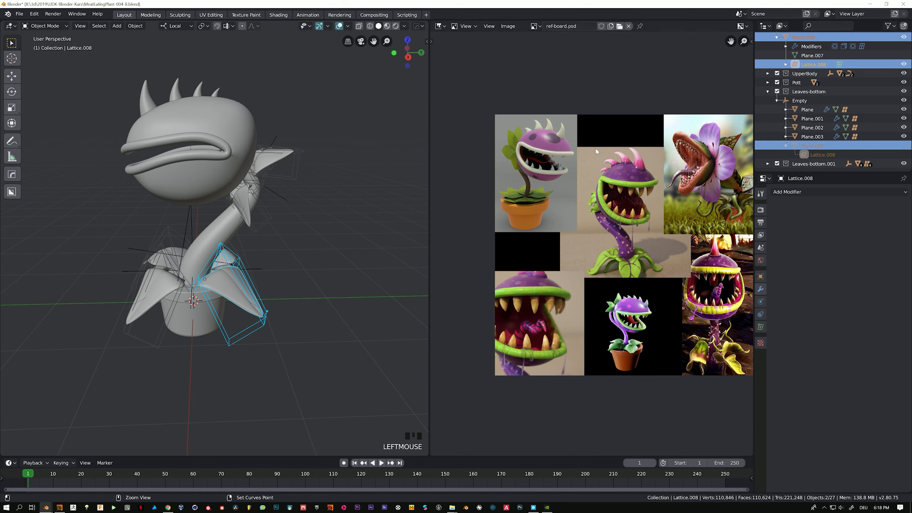
pyautogui.hotkey('ctrl', 'z')
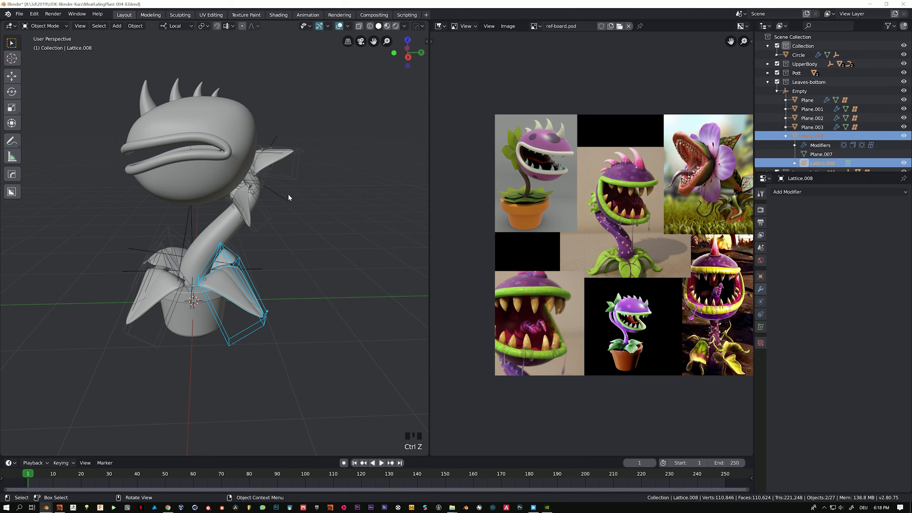
# Step: Select Plane.008 and its Lattice.008 and move both to the collection named Collection
pyautogui.click(240, 290)
pyautogui.click(810, 137)
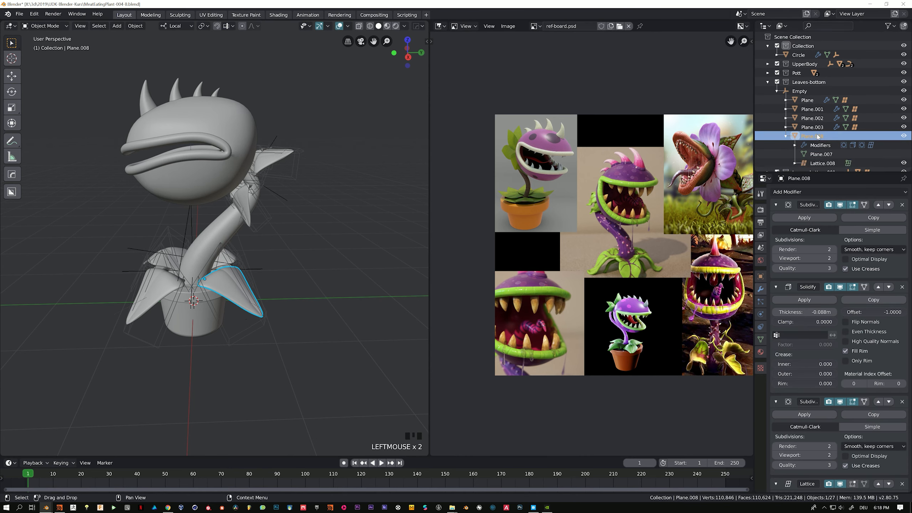
pyautogui.keyDown('shift'); pyautogui.click(817, 163); pyautogui.keyUp('shift')
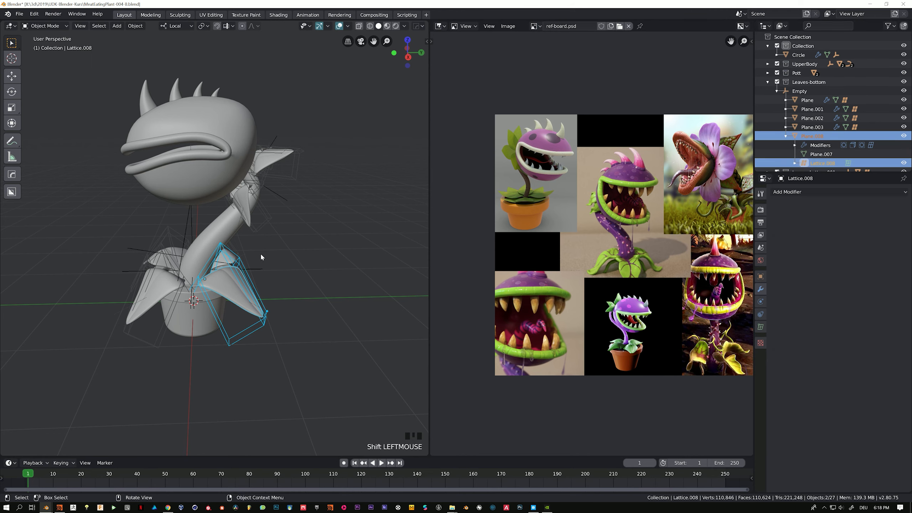
pyautogui.press('m')
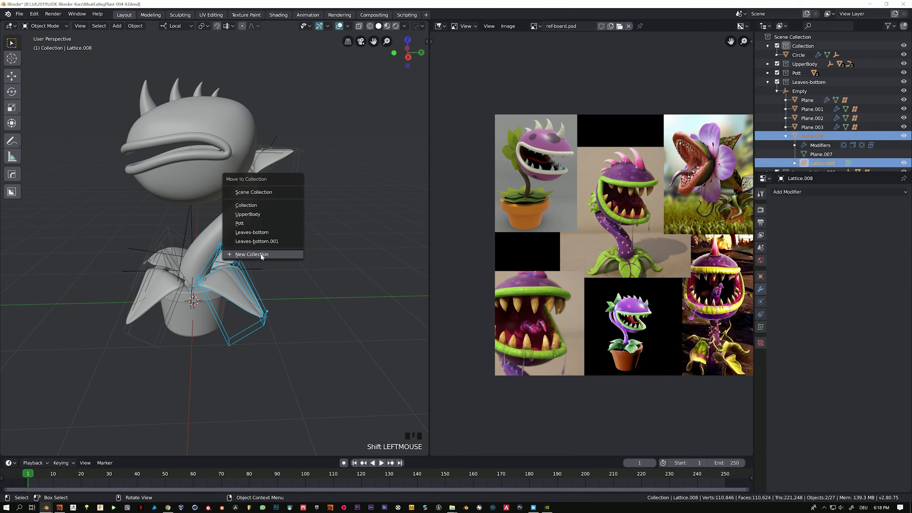
pyautogui.click(257, 206)
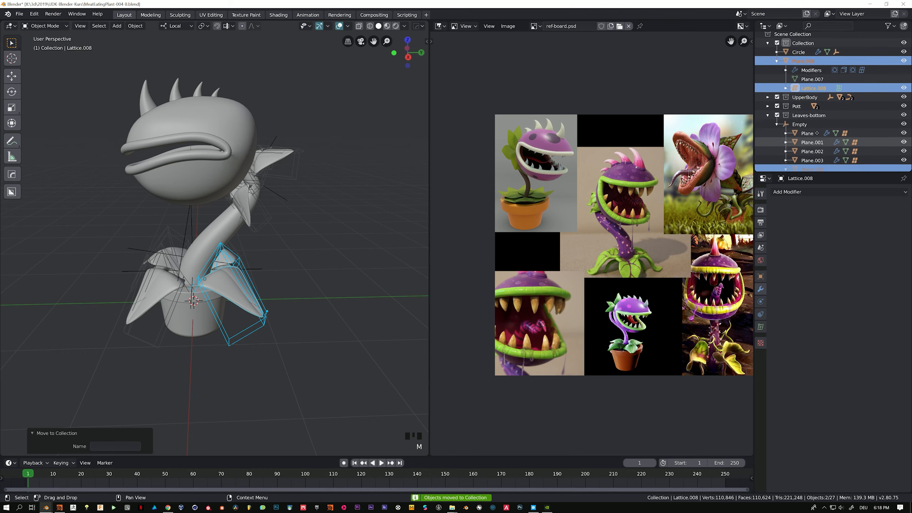
# Step: Try moving the copied leaf Plane.008 on its own away from the plant
pyautogui.scroll(-2, 816, 132)
pyautogui.click(812, 145)
pyautogui.press('g')
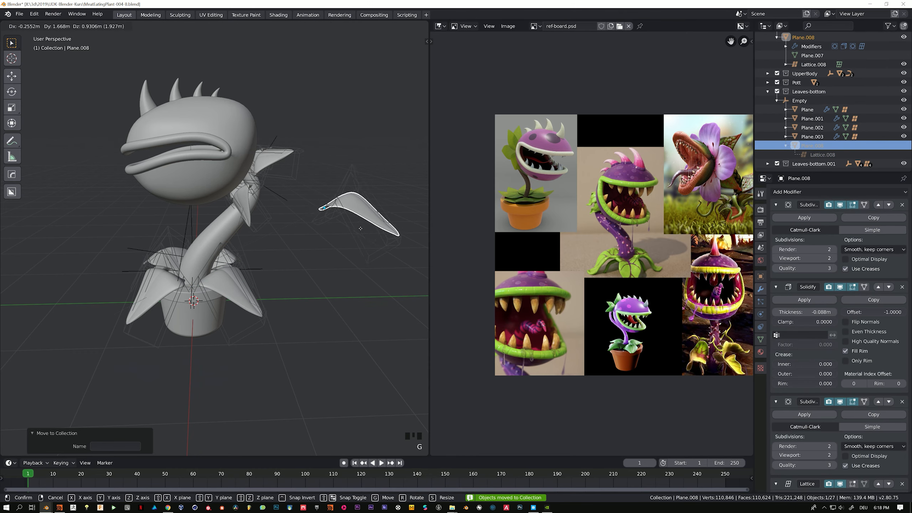
pyautogui.click(360, 228)
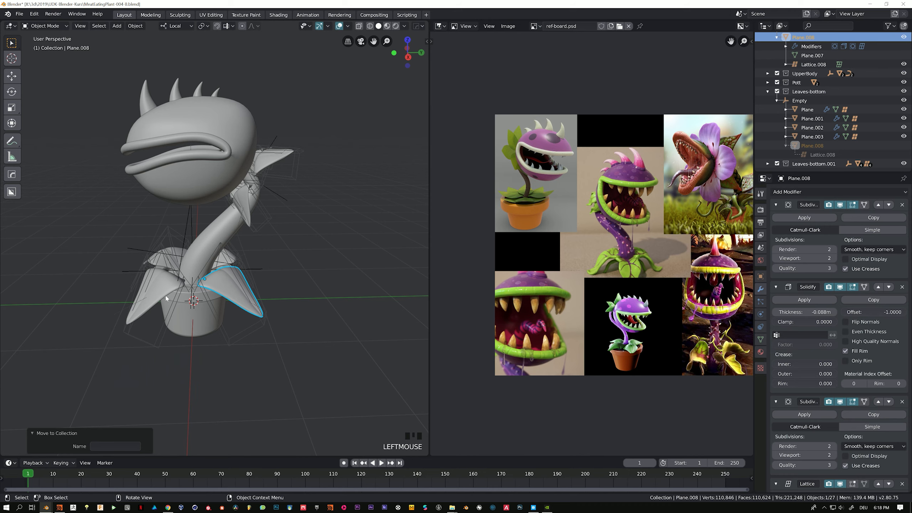
# Step: Delete the copied leaf Plane.008 together with its leftover lattice Lattice.008
pyautogui.press('g')
pyautogui.rightClick(320, 211)
pyautogui.click(813, 146)
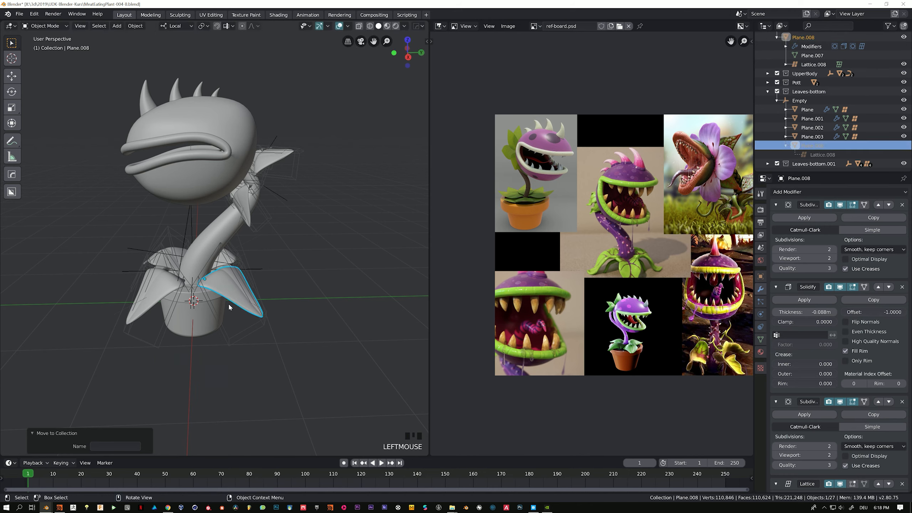
pyautogui.press('x')
pyautogui.click(269, 269)
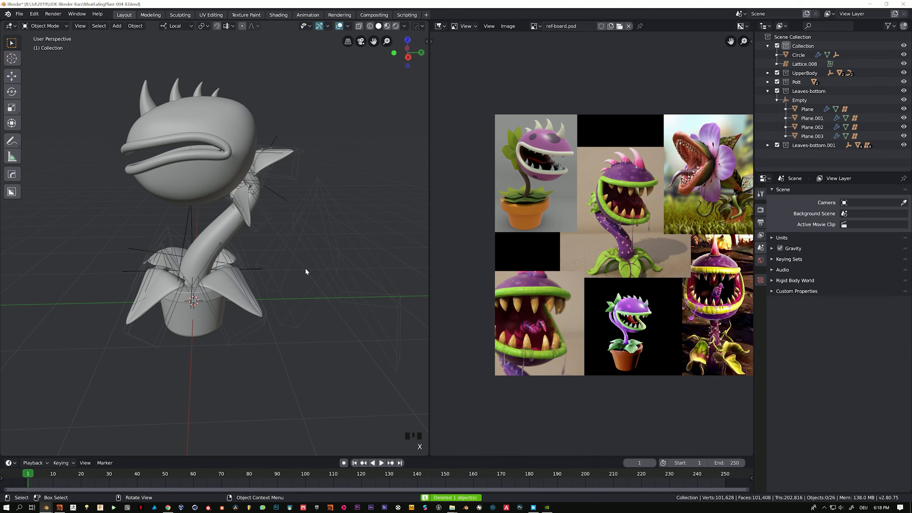
pyautogui.click(318, 194)
pyautogui.press('x')
pyautogui.click(317, 192)
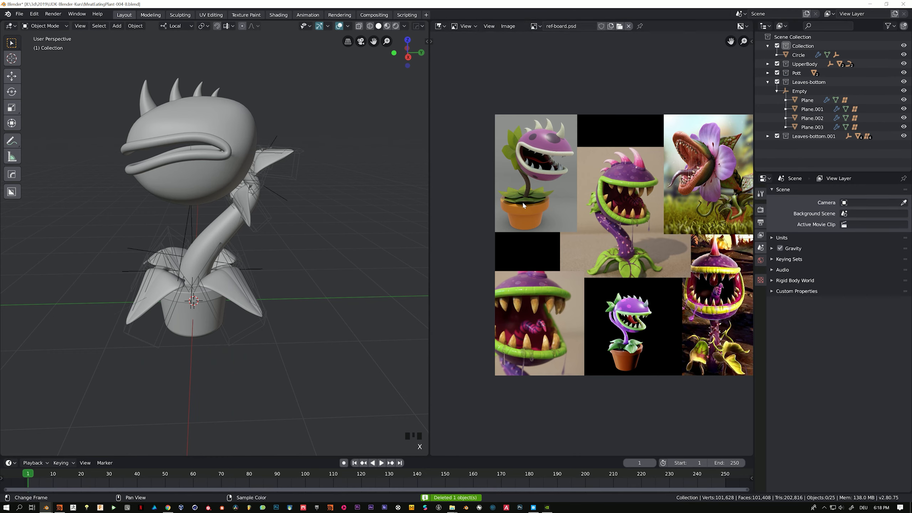
# Step: Duplicate one base leaf together with its lattice, keeping the copy in the same place
pyautogui.moveTo(221, 284); pyautogui.dragTo(253, 277, button='middle')
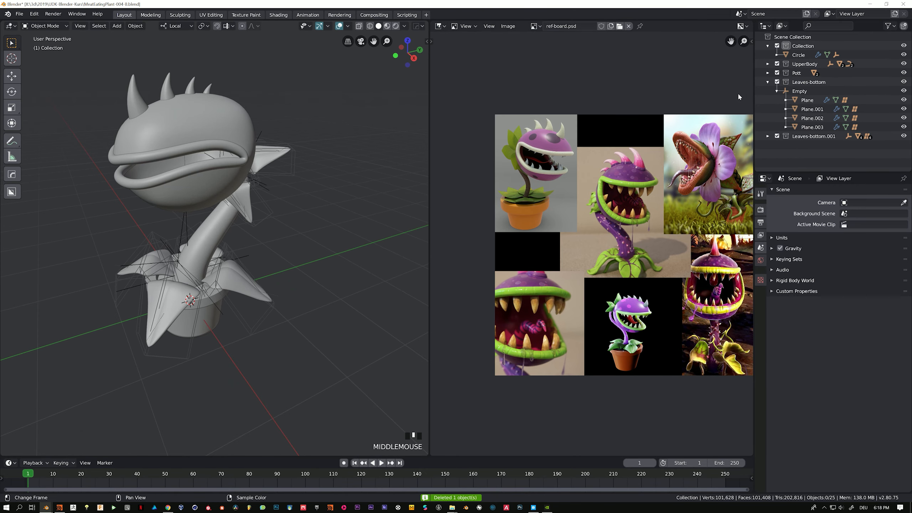
pyautogui.click(806, 100)
pyautogui.keyDown('shift'); pyautogui.click(255, 254); pyautogui.keyUp('shift')
pyautogui.moveTo(255, 254); pyautogui.dragTo(291, 265, button='middle')
pyautogui.hotkey('shift', 'd')
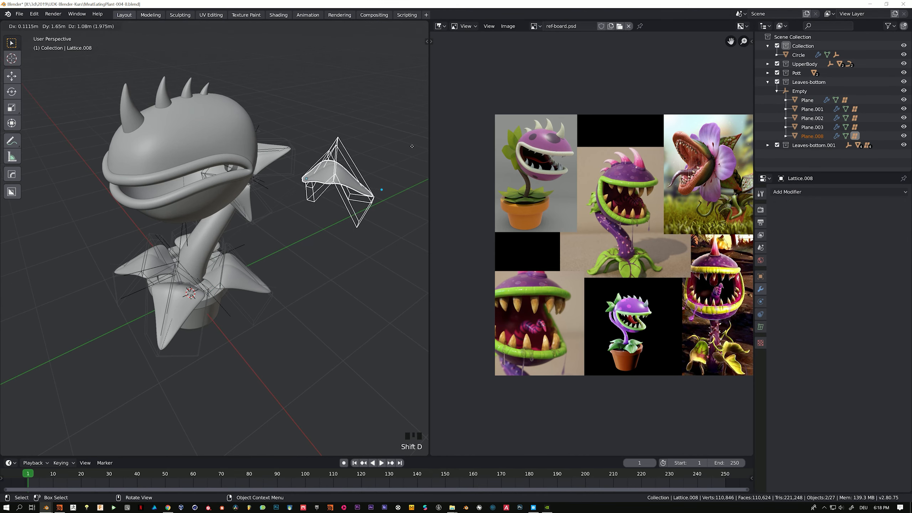
pyautogui.rightClick(411, 146)
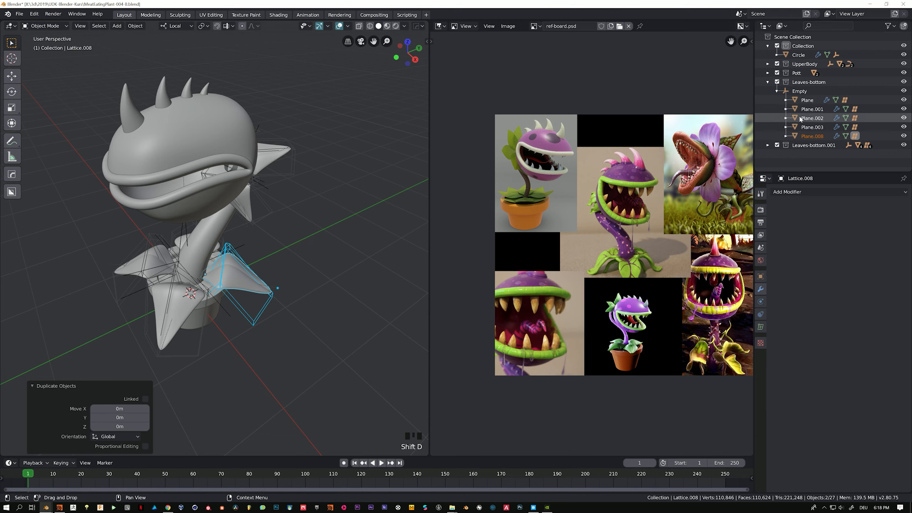
pyautogui.click(785, 137)
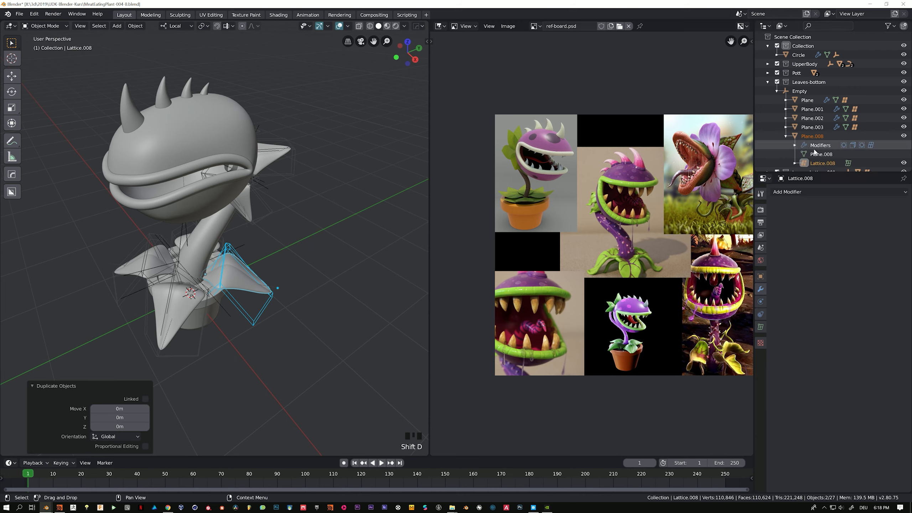
pyautogui.scroll(-1, 812, 155)
pyautogui.click(786, 127)
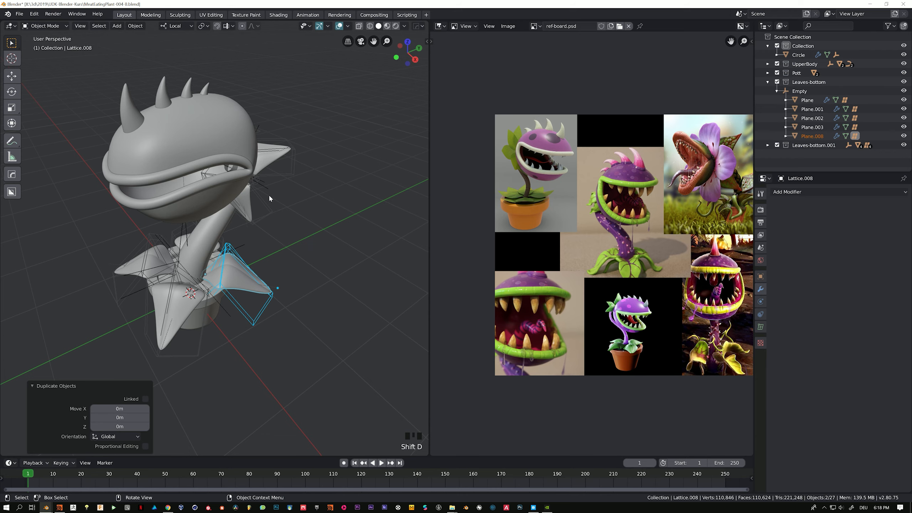
# Step: Move the new leaf copy and its lattice to the collection named Collection and expand the leaf's outliner entry
pyautogui.press('m')
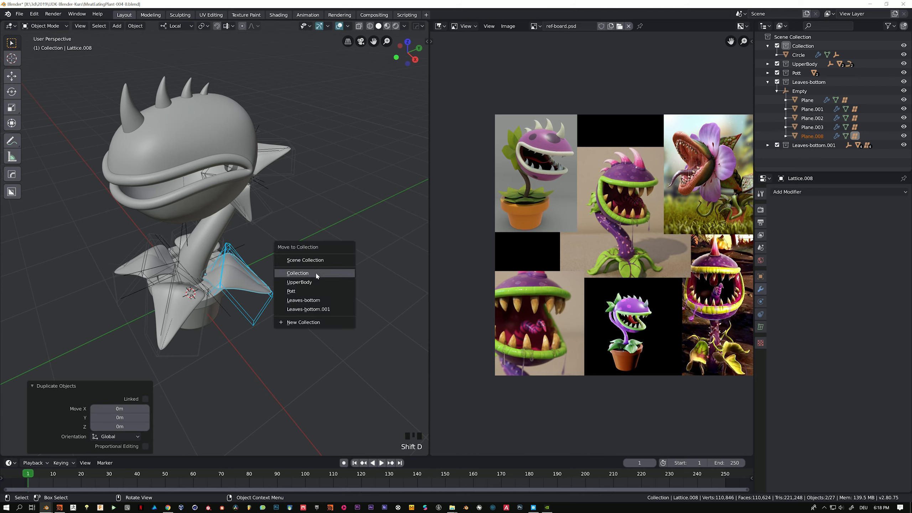
pyautogui.click(315, 272)
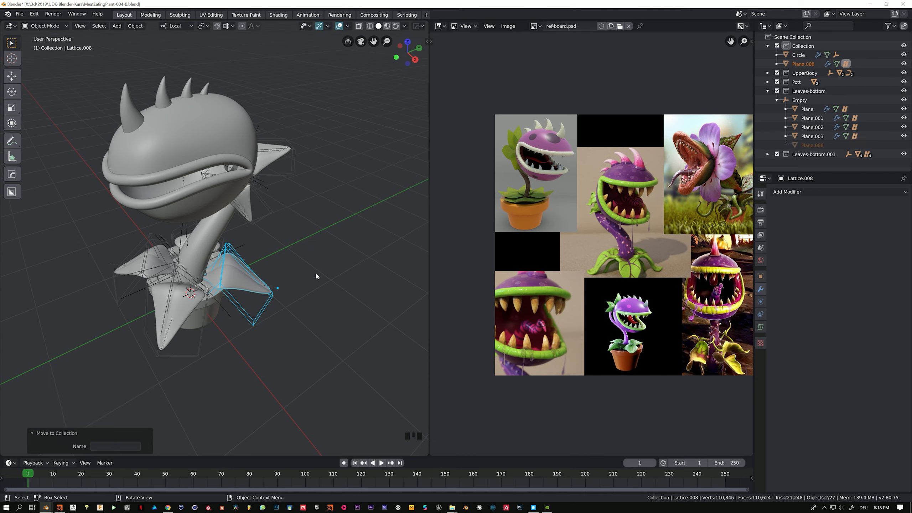
pyautogui.click(812, 146)
pyautogui.click(806, 63)
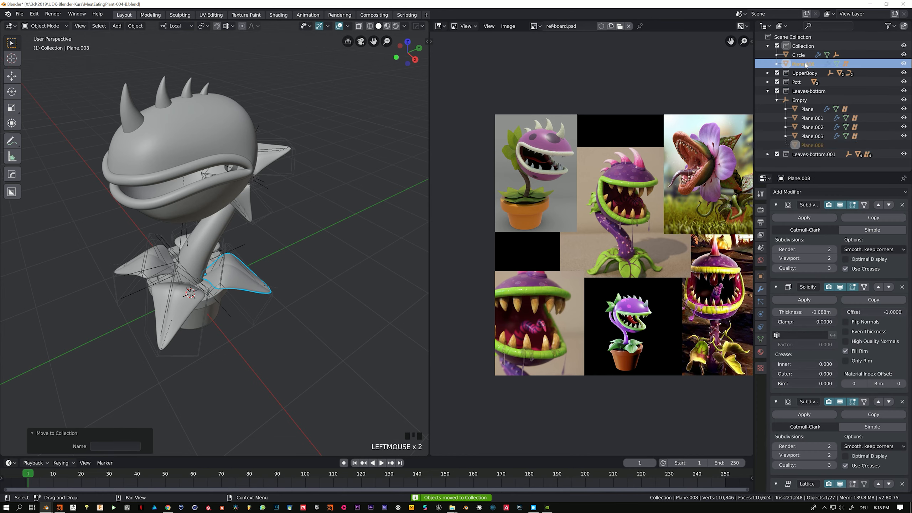
pyautogui.click(778, 65)
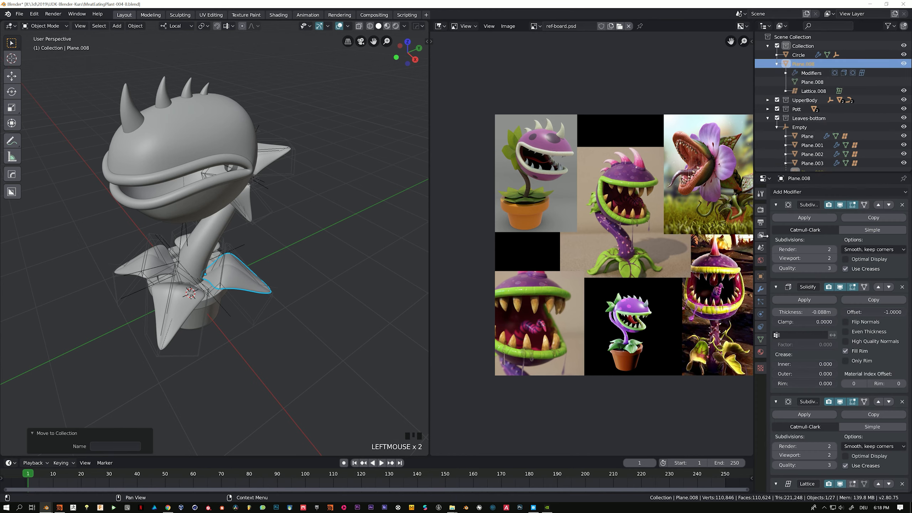
# Step: Check the object data of the copied leaf and its lattice Lattice.008, and try moving the lattice
pyautogui.click(760, 339)
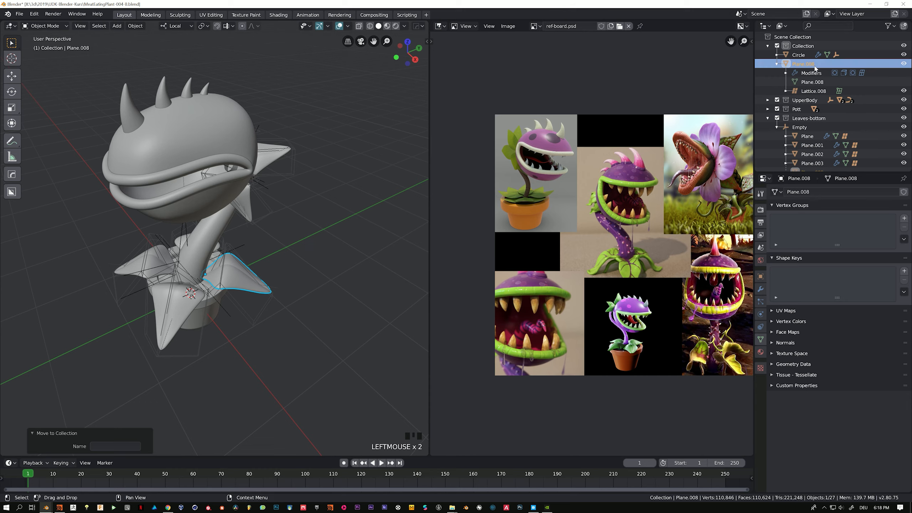
pyautogui.click(812, 82)
pyautogui.click(813, 91)
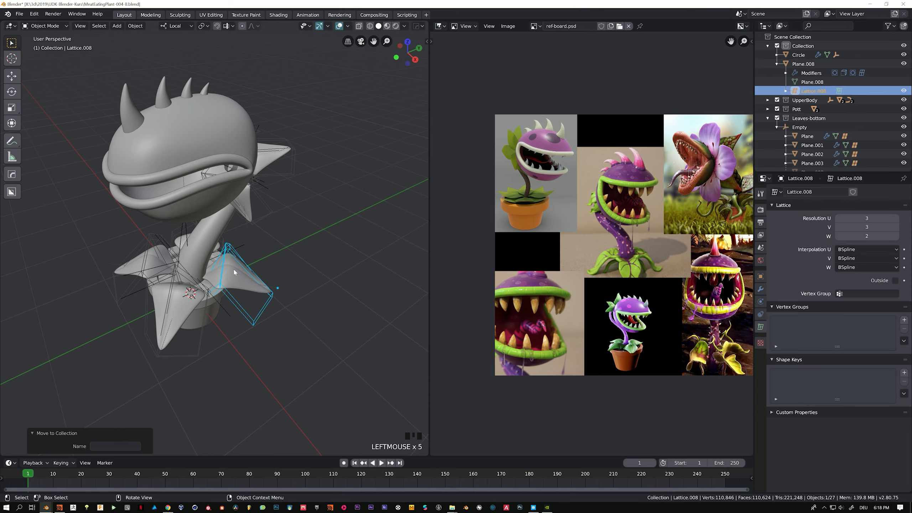
pyautogui.press('g')
pyautogui.press('Escape')
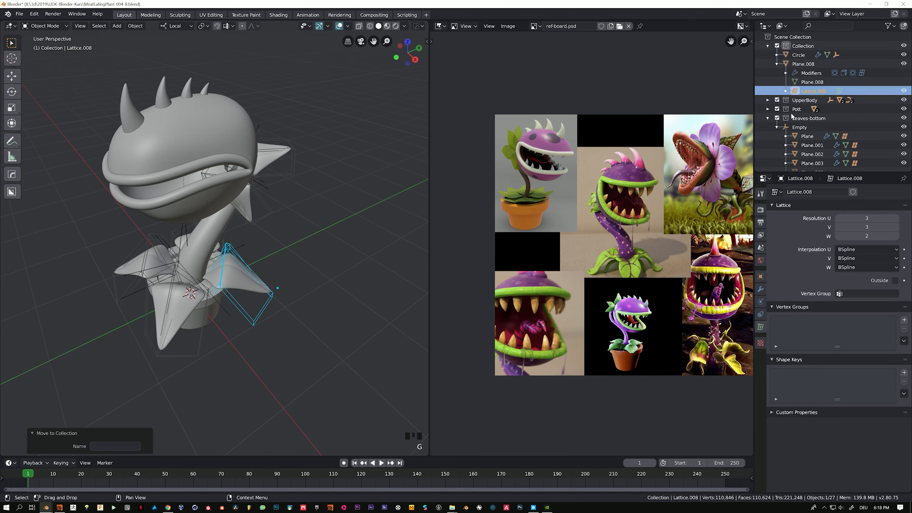
# Step: Try to pull the greyed-out Plane.008 entry from under the Empty in Leaves-bottom into Collection
pyautogui.scroll(-2, 791, 115)
pyautogui.click(812, 146)
pyautogui.click(814, 155)
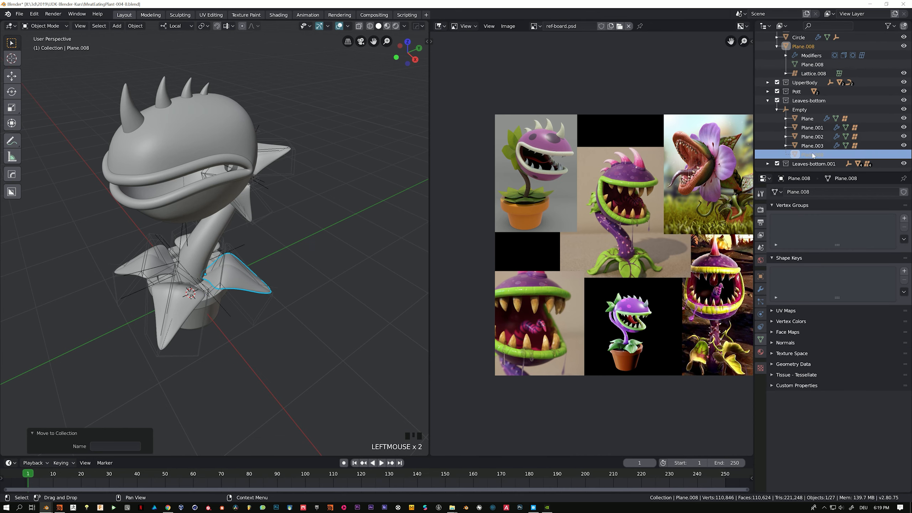
pyautogui.moveTo(810, 155); pyautogui.dragTo(798, 40)
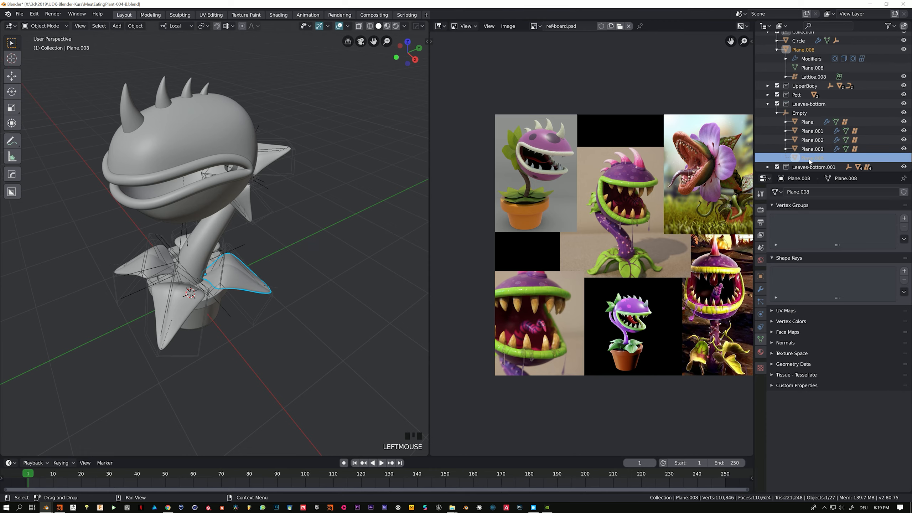
# Step: Delete the second leaf copy and the lattice left over from it
pyautogui.press('x')
pyautogui.click(353, 208)
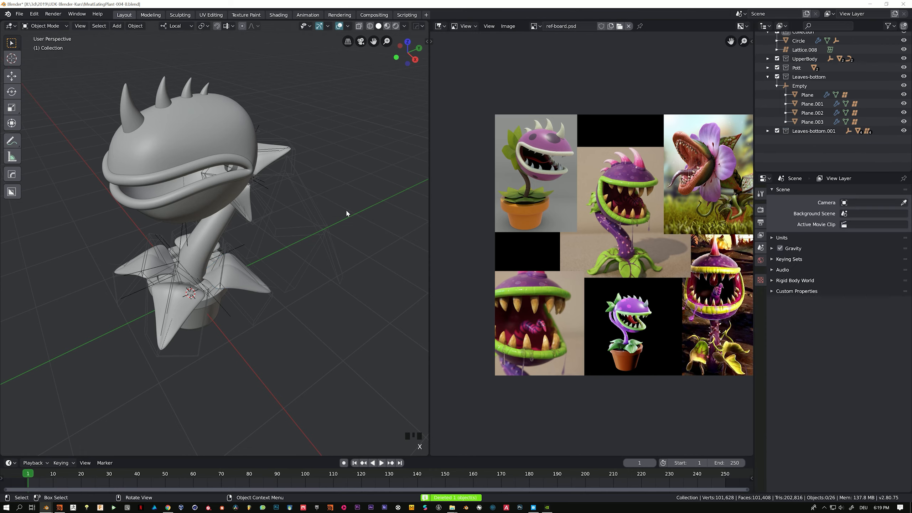
pyautogui.click(312, 200)
pyautogui.press('x')
pyautogui.click(312, 201)
# Step: Make Collection active and hide the UpperBody, Pott, Leaves-bottom and Leaves-bottom.001 collections
pyautogui.moveTo(312, 201); pyautogui.dragTo(356, 266, button='middle')
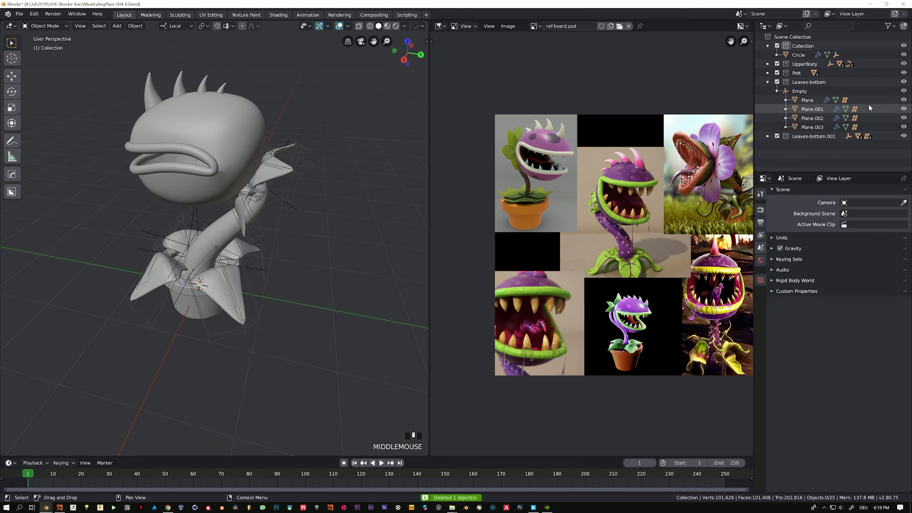
pyautogui.click(767, 46)
pyautogui.click(767, 73)
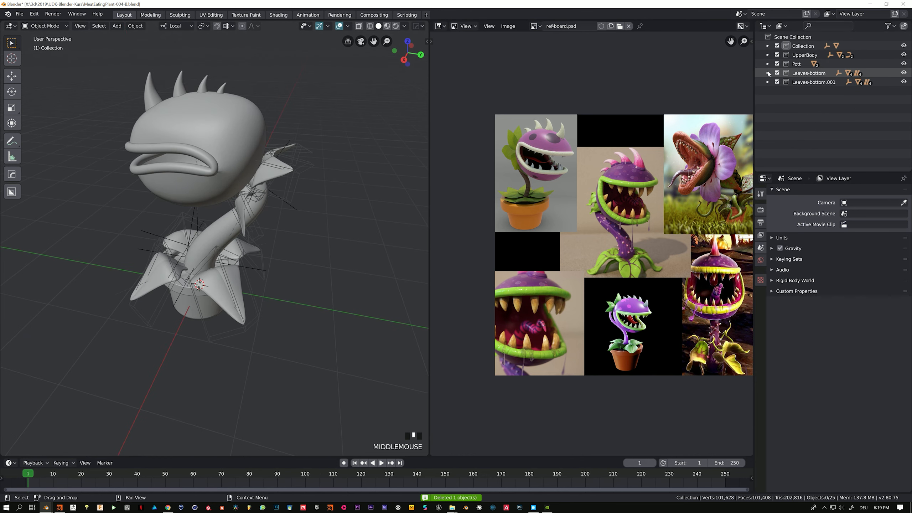
pyautogui.click(767, 46)
pyautogui.click(811, 45)
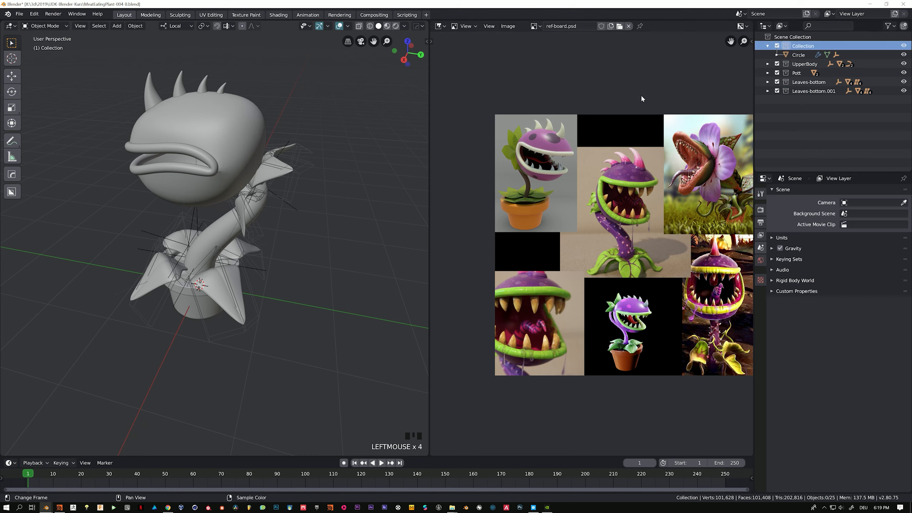
pyautogui.moveTo(903, 64); pyautogui.dragTo(908, 105)
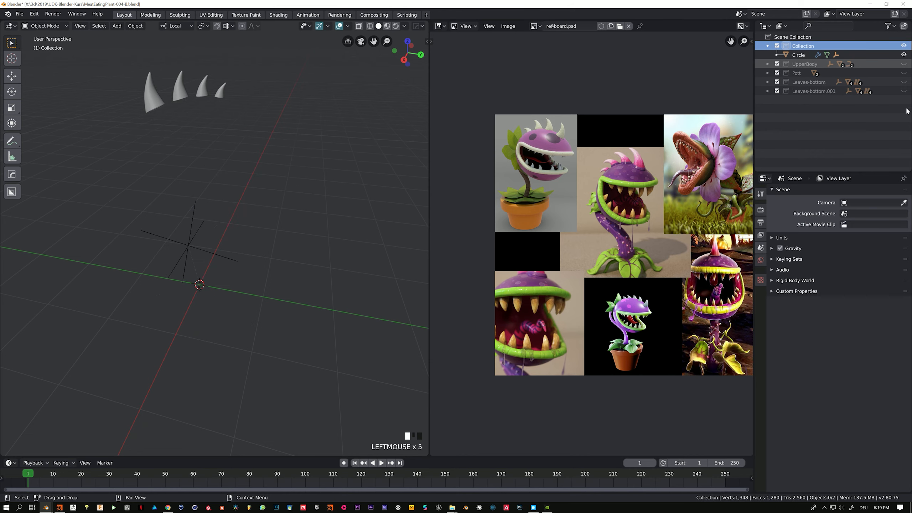
# Step: Move the spikes object Circle and its empty from Collection into UpperBody, leaving Collection as the active collection
pyautogui.click(904, 55)
pyautogui.click(903, 55)
pyautogui.moveTo(794, 56)
pyautogui.mouseDown()
pyautogui.moveTo(803, 70)
pyautogui.moveTo(796, 65)
pyautogui.mouseUp()
pyautogui.click(799, 57)
pyautogui.click(804, 46)
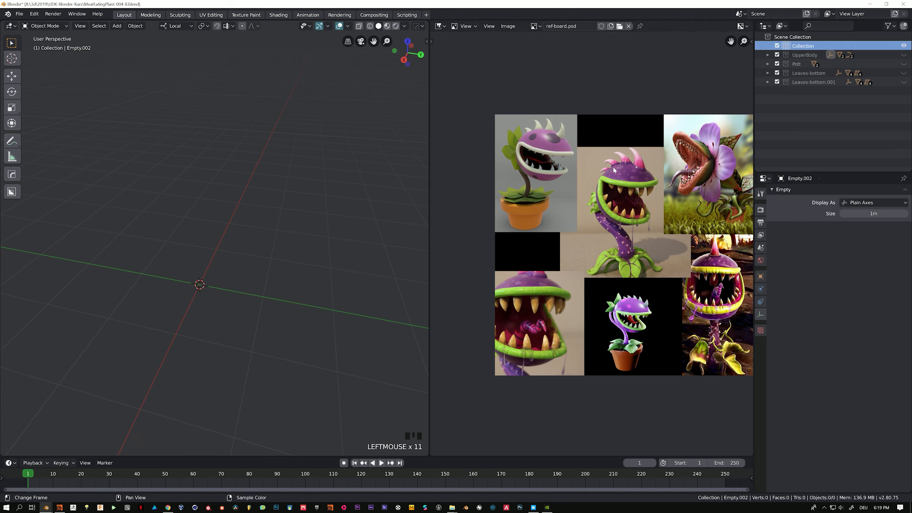
# Step: Add a mesh plane to Collection and select its two upper vertices in Edit Mode from the top view
pyautogui.hotkey('shift', 'a')
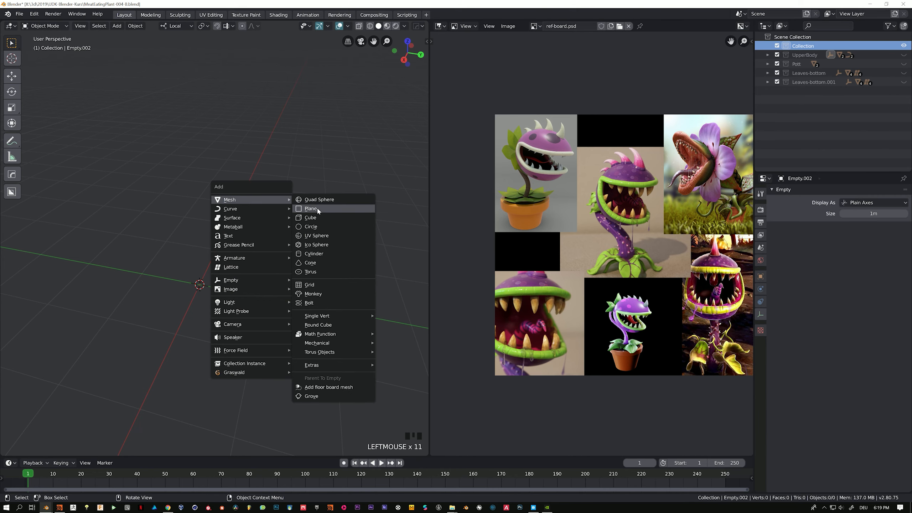
pyautogui.click(311, 208)
pyautogui.moveTo(311, 212); pyautogui.dragTo(354, 241, button='middle')
pyautogui.press('KP_7')
pyautogui.press('Tab')
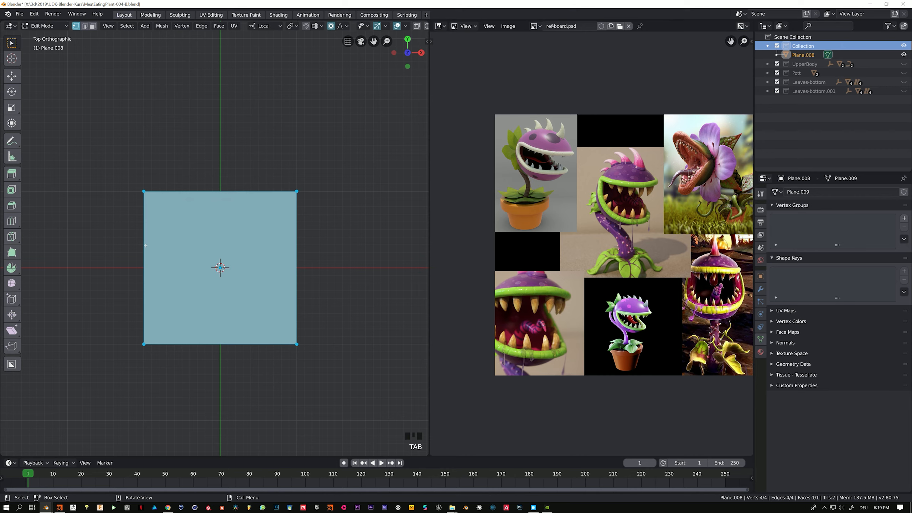
pyautogui.scroll(2, 209, 219)
pyautogui.scroll(-3, 209, 219)
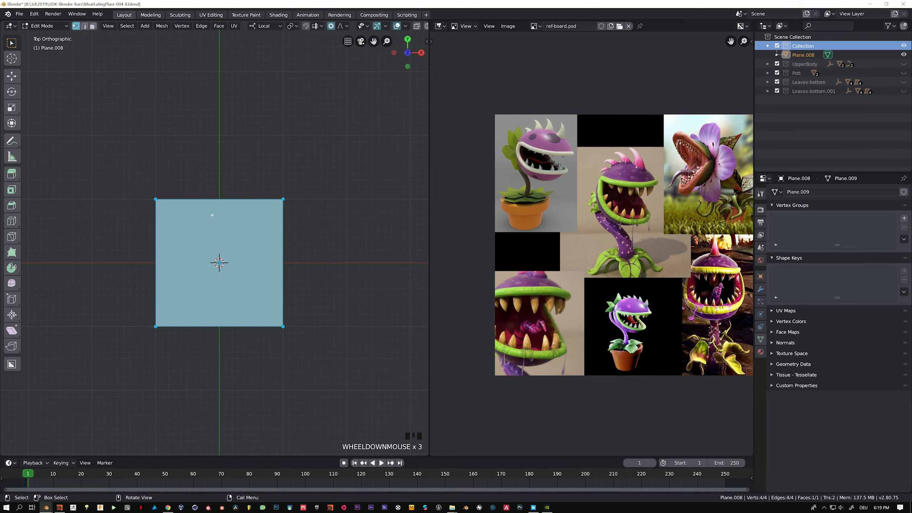
pyautogui.moveTo(140, 186); pyautogui.dragTo(285, 238)
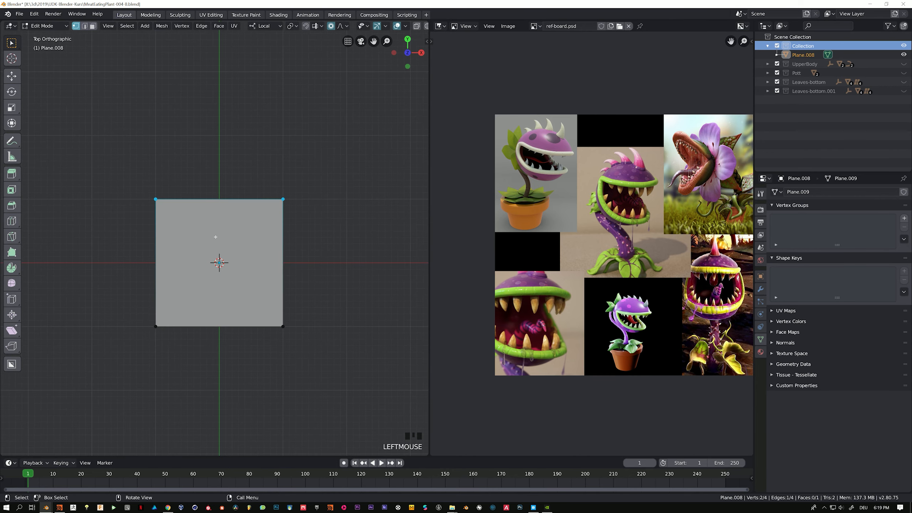
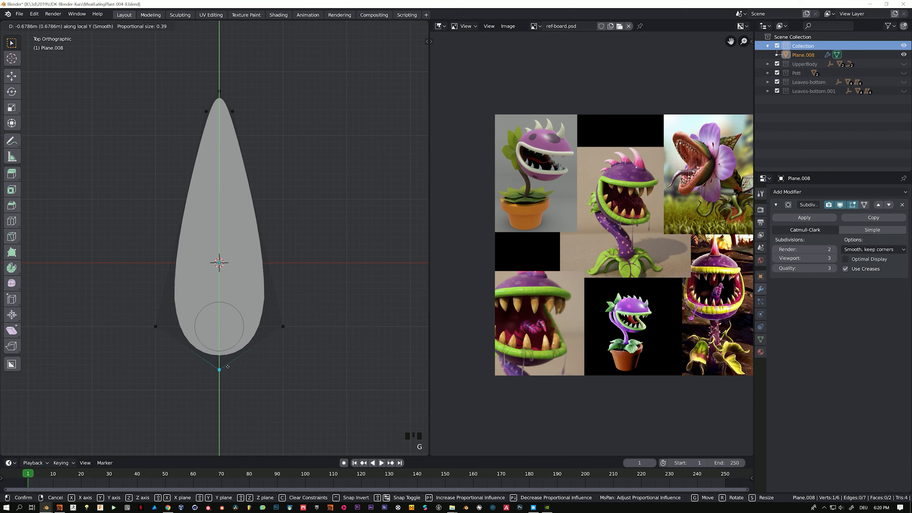
# Step: Move the leaf's base middle vertex outward about 0.68 m along Y and scale its two lower side vertices to about 0.863 along X
pyautogui.click(228, 367)
pyautogui.moveTo(122, 313); pyautogui.dragTo(179, 344)
pyautogui.keyDown('shift'); pyautogui.click(284, 326); pyautogui.keyUp('shift')
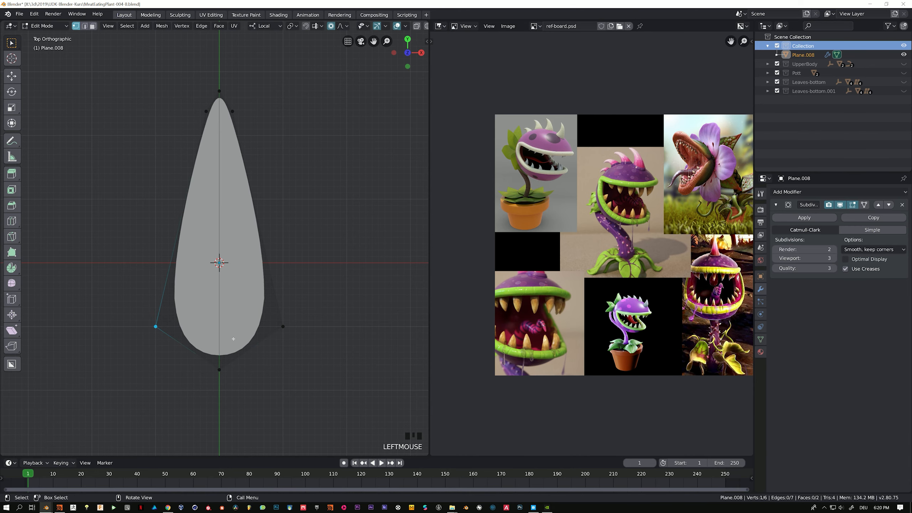
pyautogui.keyDown('shift'); pyautogui.moveTo(262, 292); pyautogui.dragTo(314, 368); pyautogui.keyUp('shift')
pyautogui.press('s')
pyautogui.press('x')
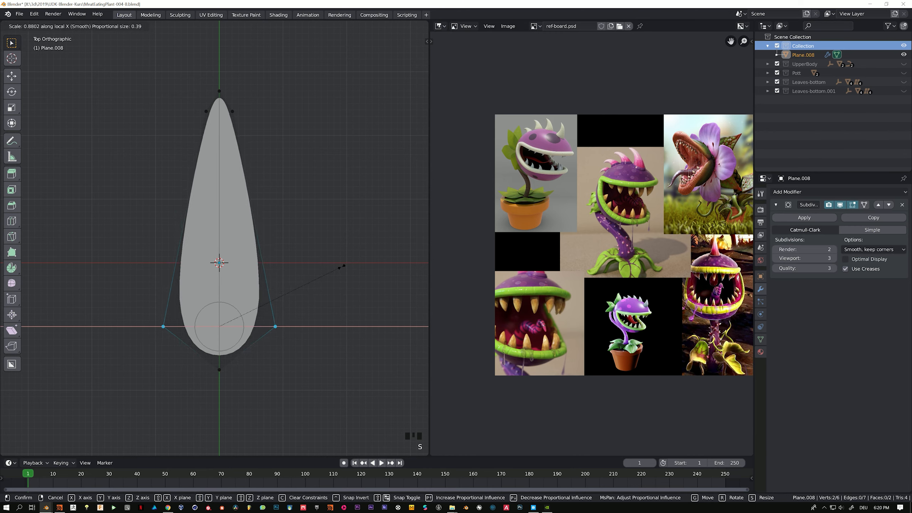
pyautogui.click(344, 275)
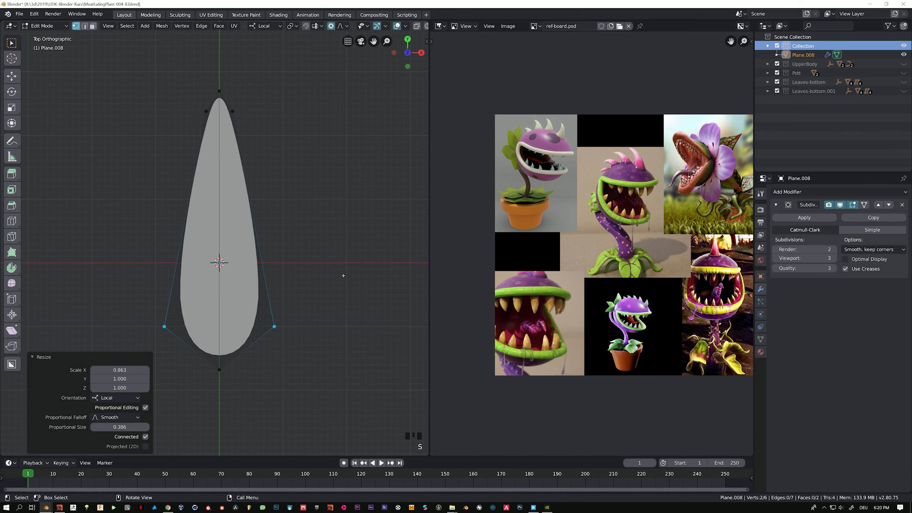
# Step: Select the leaf's central lengthwise edge and bevel it to a width of 0.103 m with 2 segments
pyautogui.keyDown('alt'); pyautogui.click(218, 218); pyautogui.keyUp('alt')
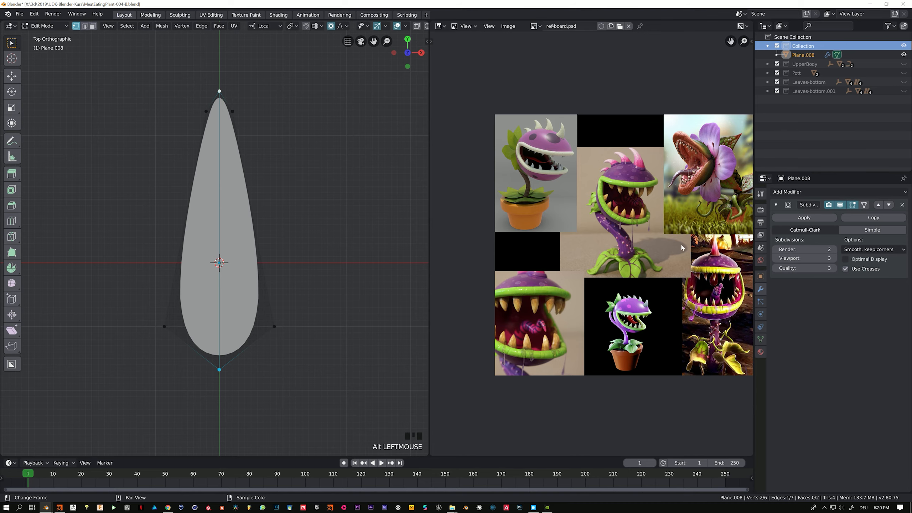
pyautogui.scroll(2, 682, 248)
pyautogui.scroll(5, 656, 368)
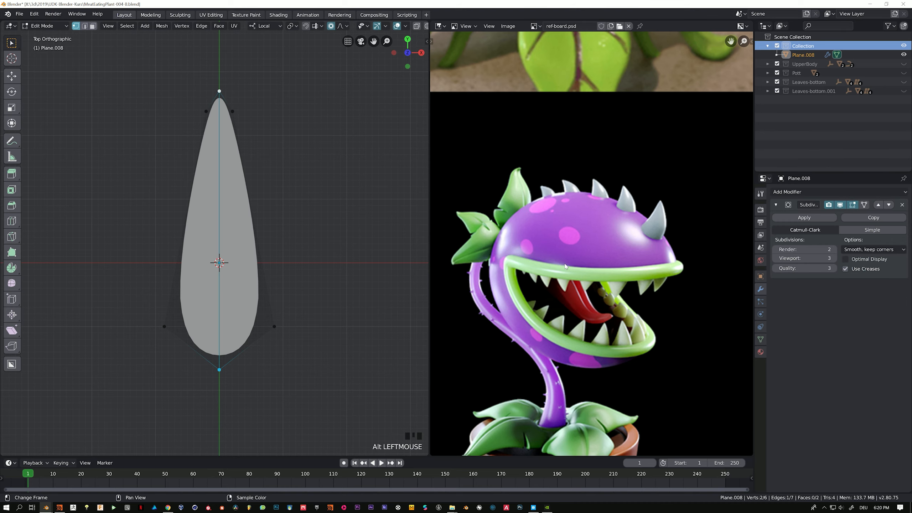
pyautogui.scroll(-5, 562, 213)
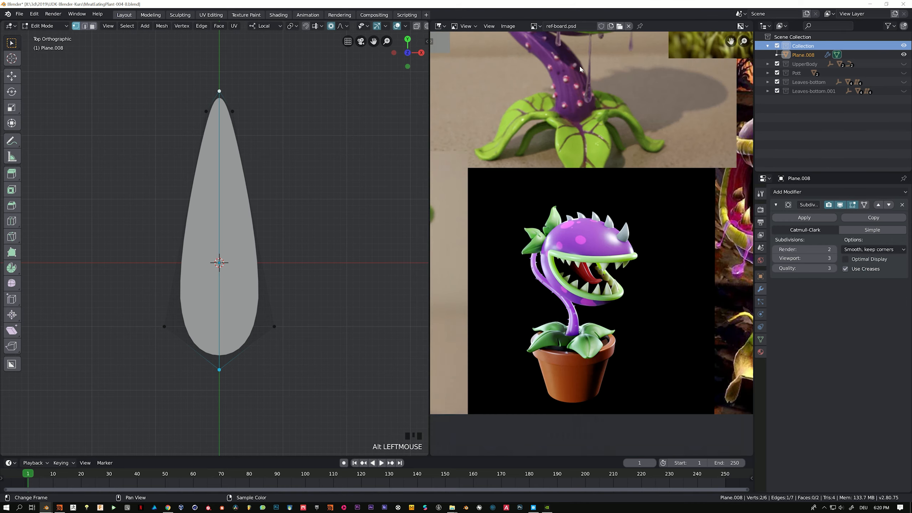
pyautogui.moveTo(575, 216); pyautogui.dragTo(581, 230, button='middle')
pyautogui.moveTo(150, 186); pyautogui.dragTo(194, 205, button='middle')
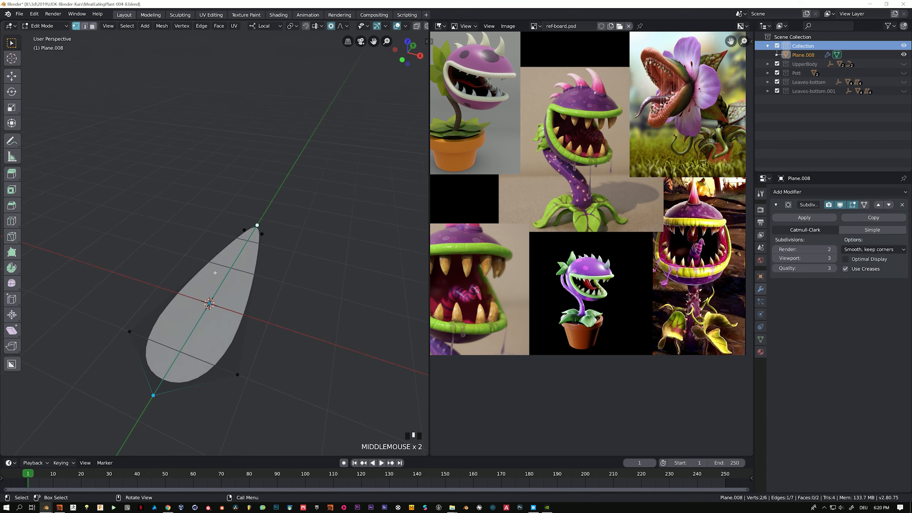
pyautogui.scroll(3, 195, 212)
pyautogui.keyDown('shift'); pyautogui.moveTo(230, 305); pyautogui.dragTo(240, 239, button='middle'); pyautogui.keyUp('shift')
pyautogui.moveTo(248, 241); pyautogui.dragTo(236, 236, button='middle')
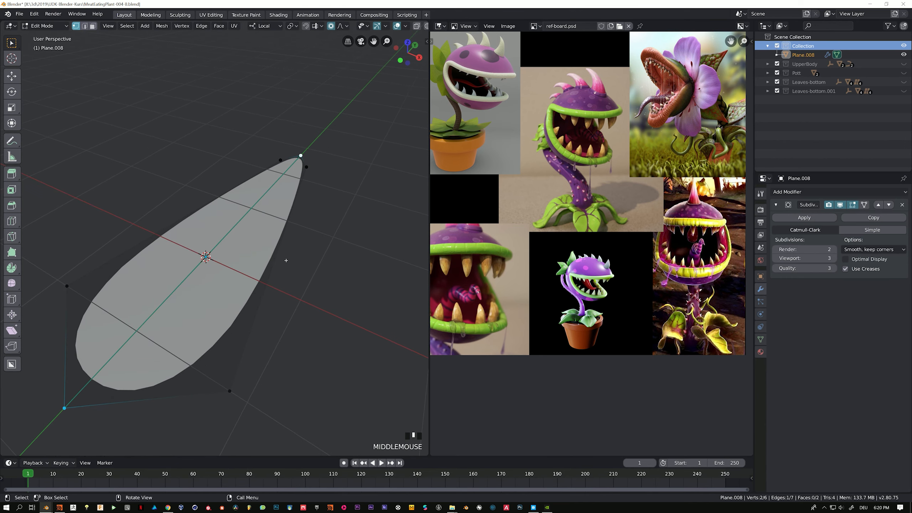
pyautogui.hotkey('ctrl', 'b')
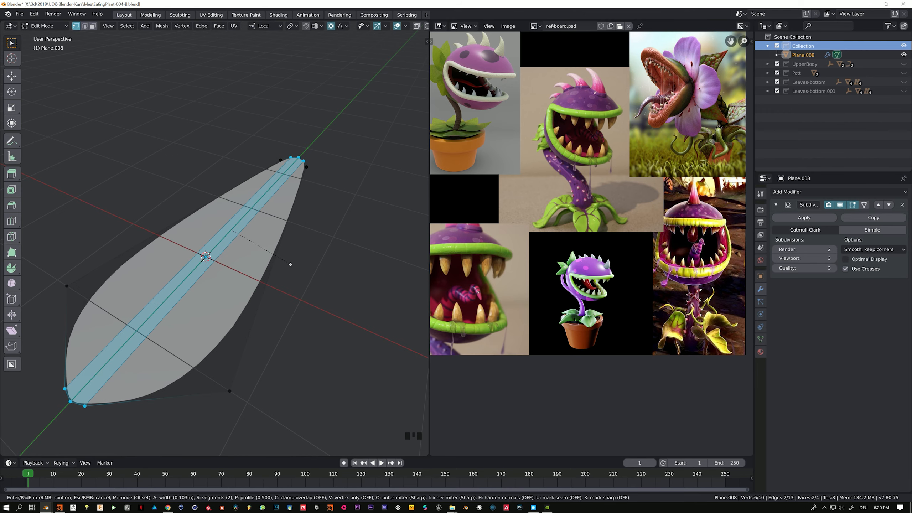
pyautogui.click(290, 264)
# Step: Select only the middle lengthwise edge of the beveled strip
pyautogui.keyDown('shift'); pyautogui.moveTo(261, 213); pyautogui.dragTo(223, 232, button='middle'); pyautogui.keyUp('shift')
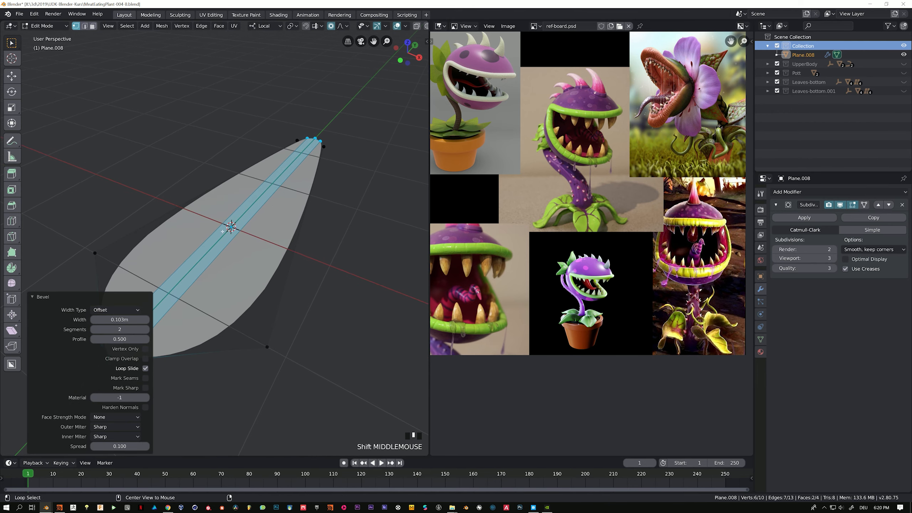
pyautogui.hotkey('alt', 'space')
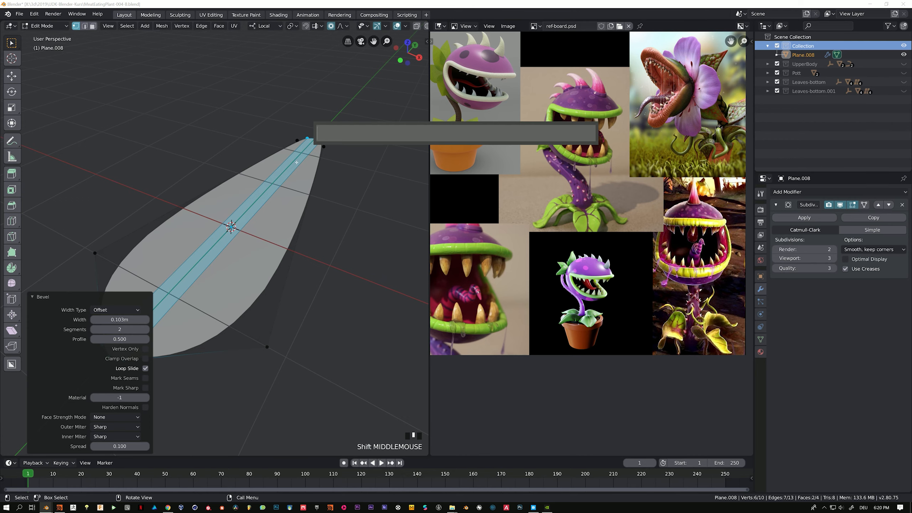
pyautogui.press('Escape')
pyautogui.keyDown('alt'); pyautogui.click(294, 161); pyautogui.keyUp('alt')
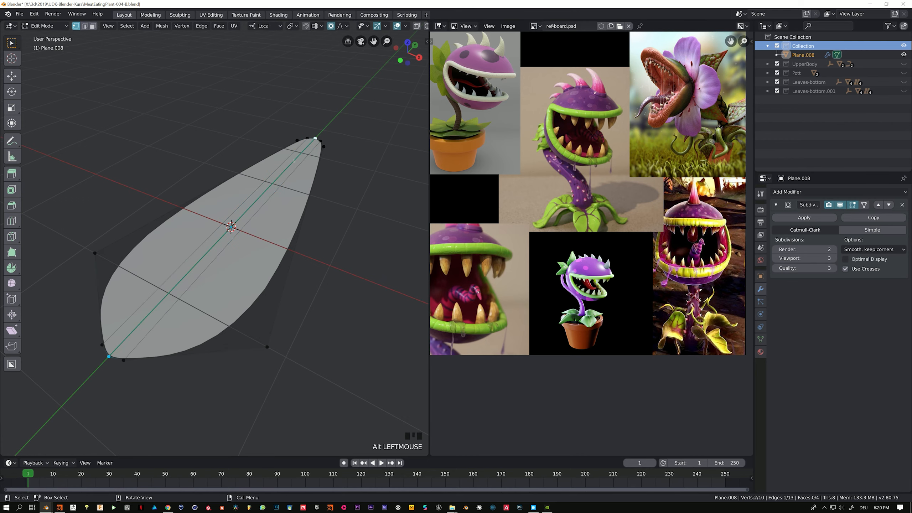
pyautogui.moveTo(276, 174); pyautogui.dragTo(266, 202, button='middle')
pyautogui.press('g')
pyautogui.press('z')
pyautogui.press('z')
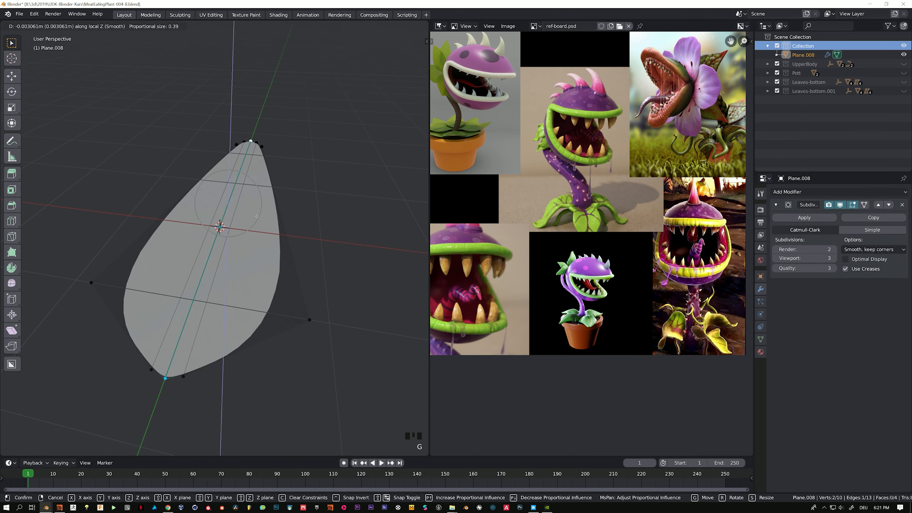
pyautogui.rightClick(258, 220)
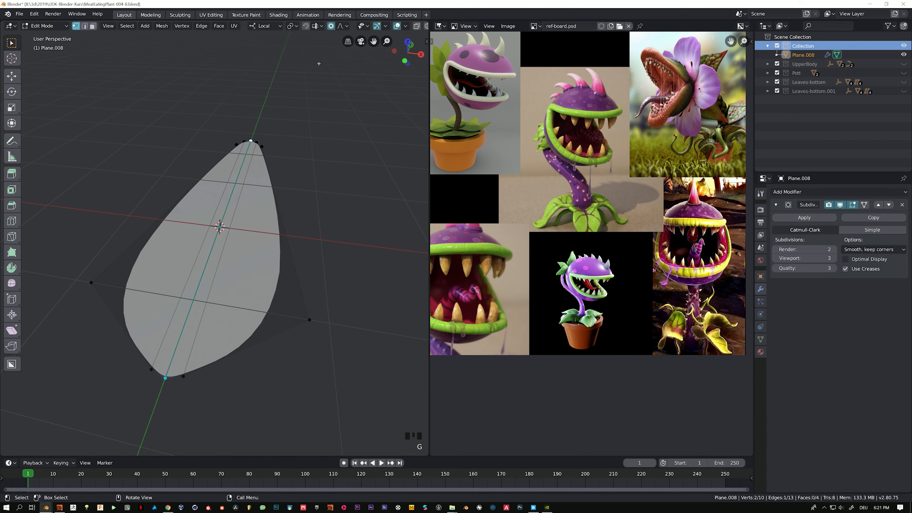
# Step: Turn off proportional editing, lower the leaf's middle edge slightly along Z to form a central groove, and return to Object Mode
pyautogui.click(331, 28)
pyautogui.press('g')
pyautogui.press('z')
pyautogui.press('z')
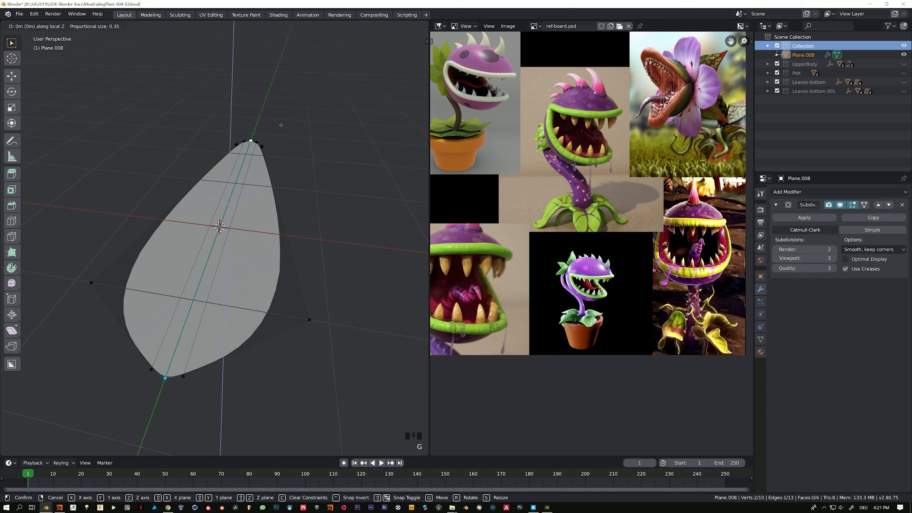
pyautogui.click(285, 132)
pyautogui.moveTo(284, 132); pyautogui.dragTo(251, 232, button='middle')
pyautogui.hotkey('ctrl', 'Tab')
pyautogui.press('Tab')
# Step: Add a Solidify modifier to the leaf with a thickness of about 0.112 m
pyautogui.scroll(-3, 271, 237)
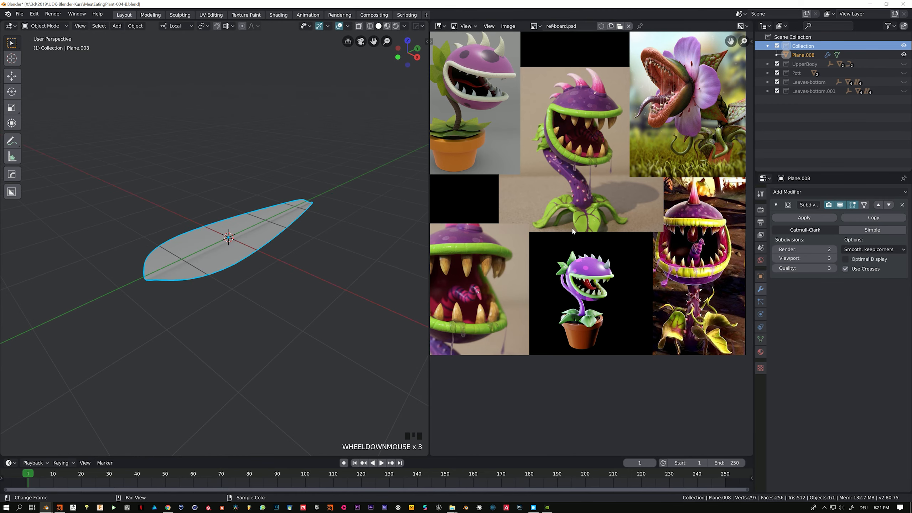
pyautogui.click(821, 191)
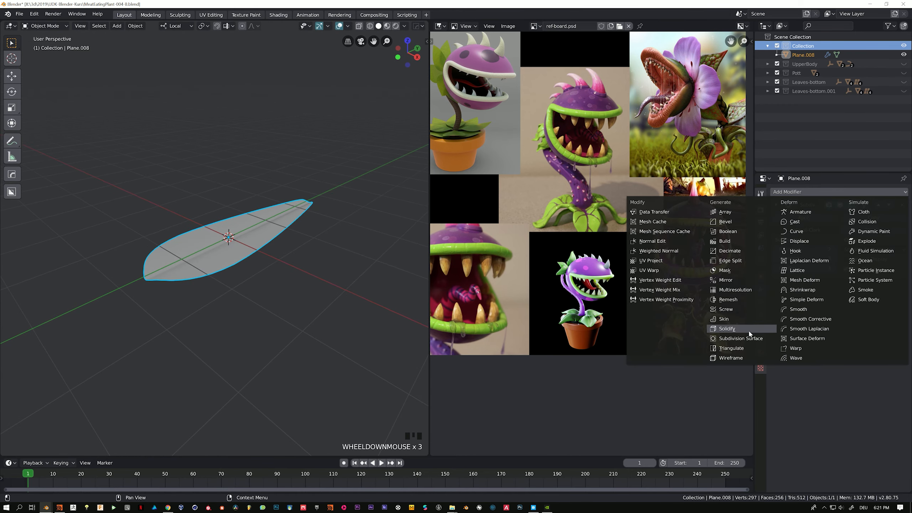
pyautogui.click(727, 329)
pyautogui.keyDown('shift'); pyautogui.moveTo(805, 314); pyautogui.dragTo(822, 314); pyautogui.keyUp('shift')
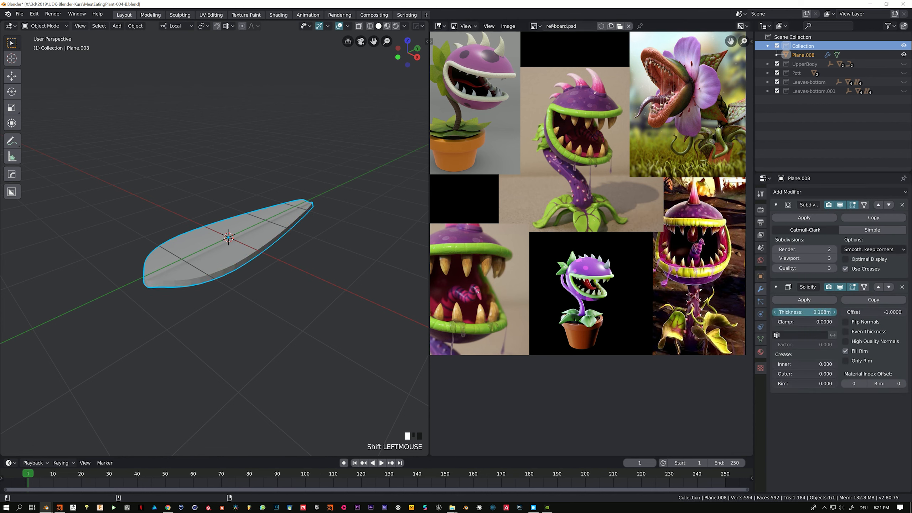
# Step: Set the leaf's Subdivision viewport level to 1 and place a copy of that modifier after Solidify
pyautogui.click(775, 258)
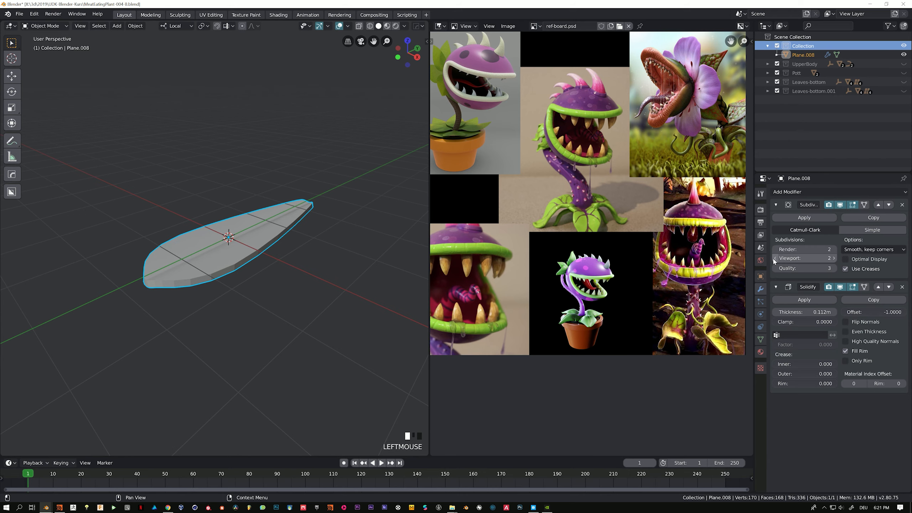
pyautogui.click(774, 258)
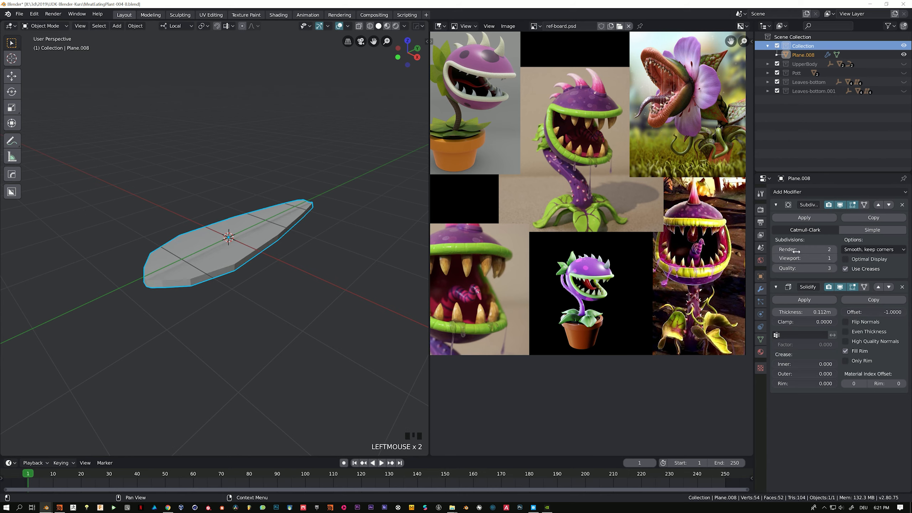
pyautogui.click(874, 218)
pyautogui.click(888, 287)
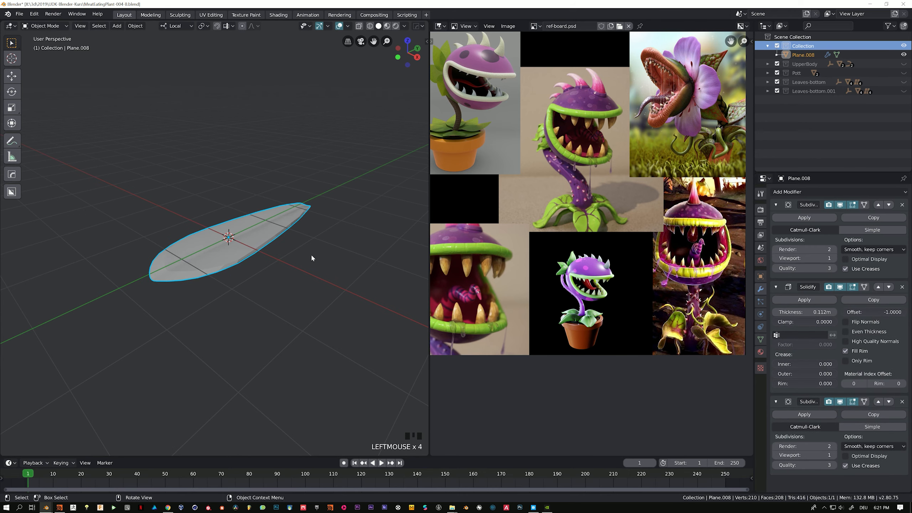
# Step: Set the viewport level of both Subdivision modifiers on the leaf to 2
pyautogui.moveTo(311, 258); pyautogui.dragTo(284, 269, button='middle')
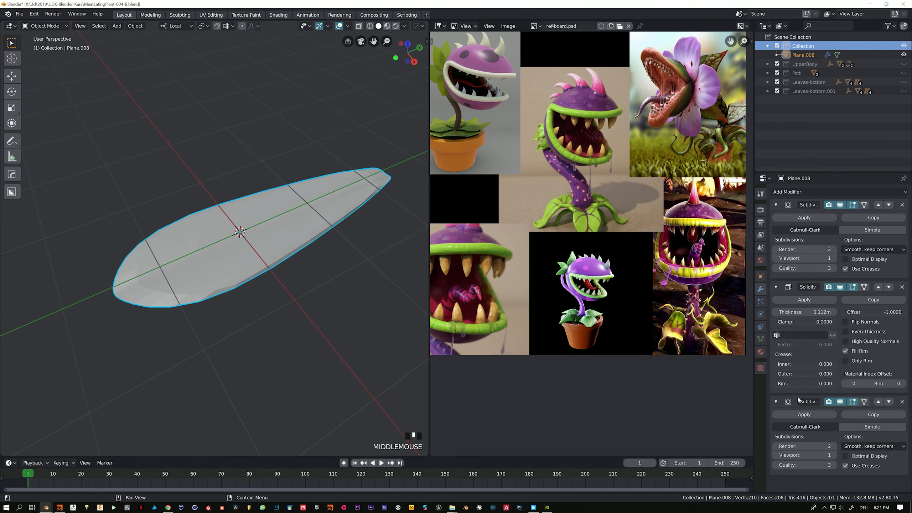
pyautogui.click(832, 455)
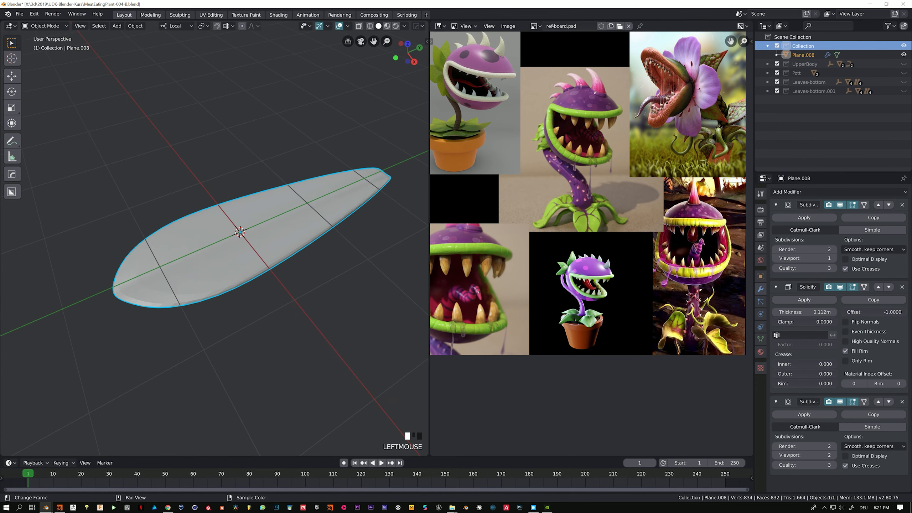
pyautogui.click(832, 258)
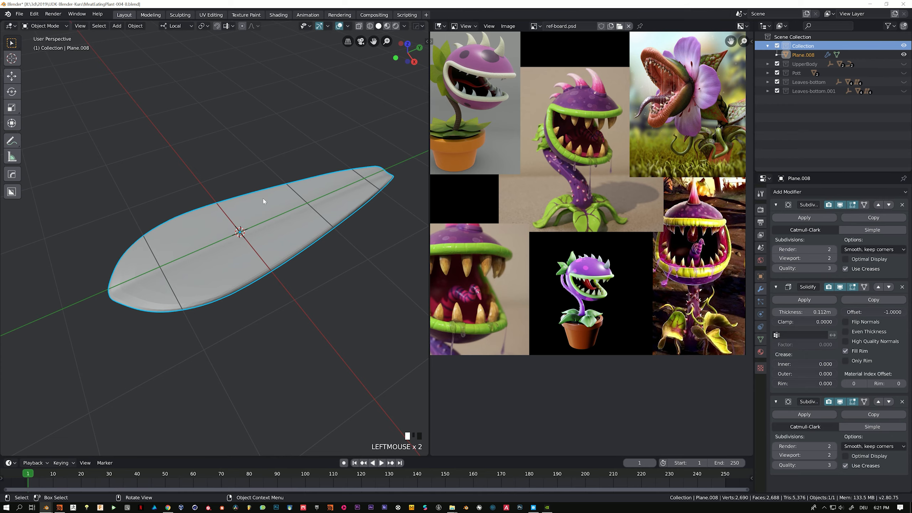
# Step: Apply smooth shading to the leaf
pyautogui.moveTo(263, 201); pyautogui.dragTo(207, 177, button='middle')
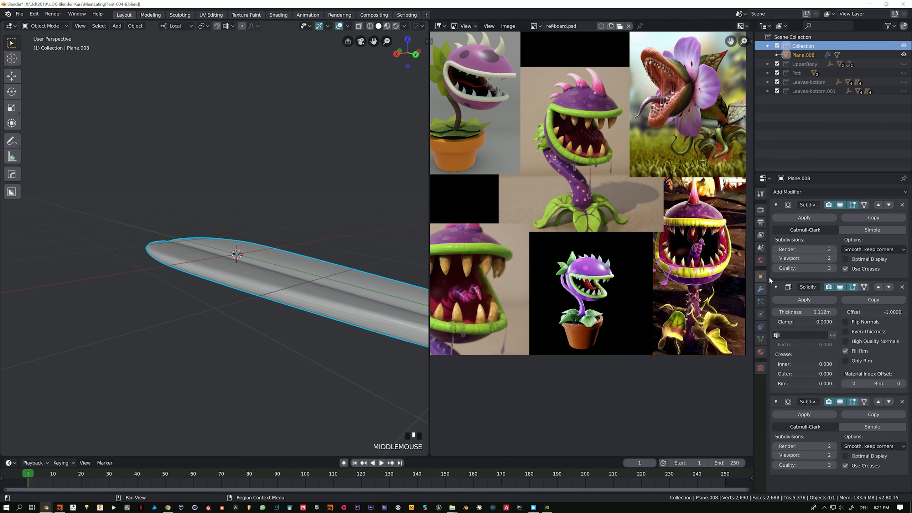
pyautogui.keyDown('shift'); pyautogui.moveTo(345, 266); pyautogui.dragTo(301, 246, button='middle'); pyautogui.keyUp('shift')
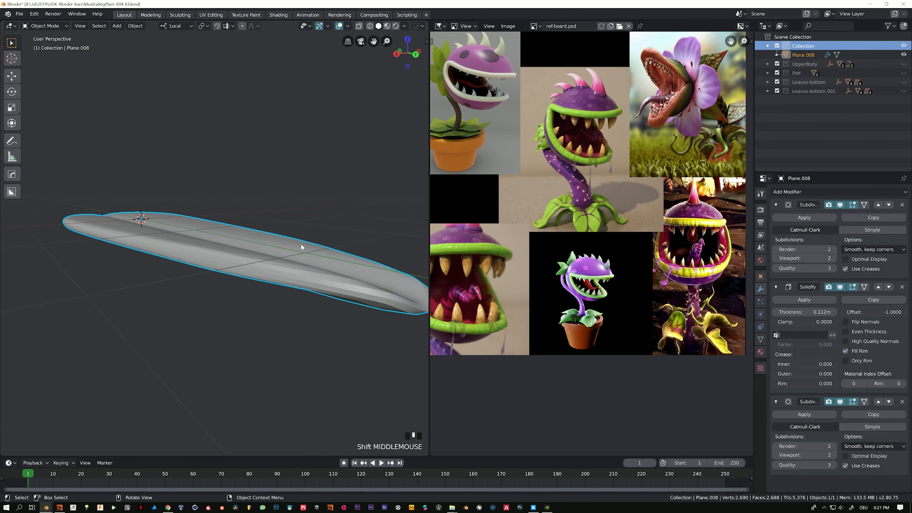
pyautogui.rightClick(302, 247)
pyautogui.click(291, 247)
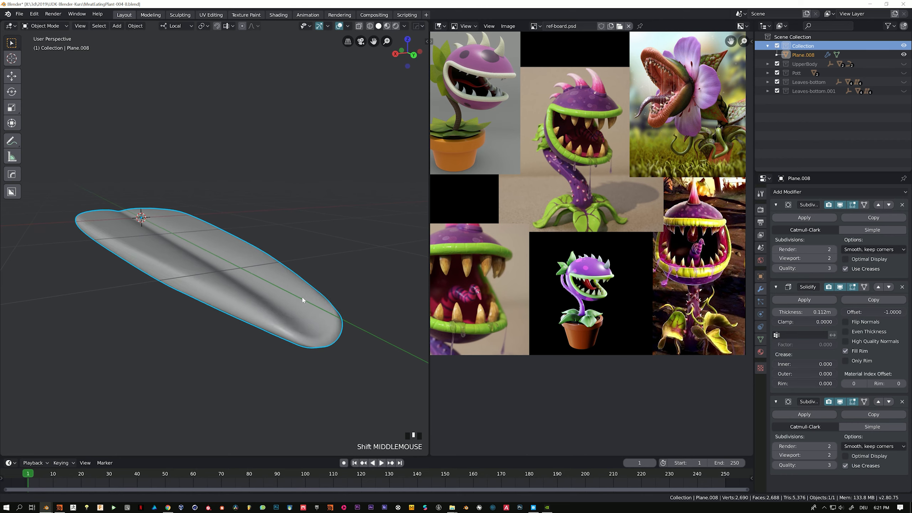
pyautogui.moveTo(302, 299); pyautogui.dragTo(307, 319, button='middle')
pyautogui.press('Tab')
pyautogui.click(171, 314)
pyautogui.scroll(-4, 241, 309)
pyautogui.keyDown('shift'); pyautogui.moveTo(243, 311); pyautogui.dragTo(316, 314, button='middle'); pyautogui.keyUp('shift')
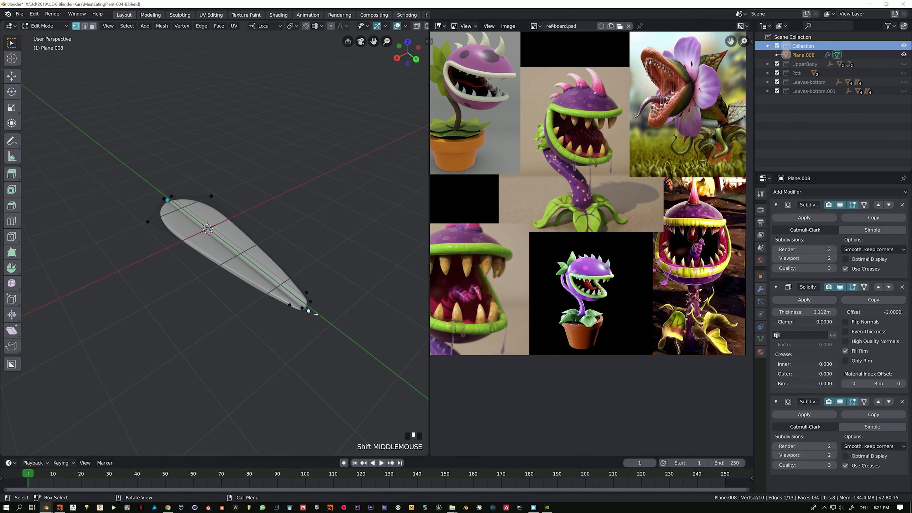
pyautogui.press('Tab')
pyautogui.moveTo(266, 186); pyautogui.dragTo(261, 250, button='middle')
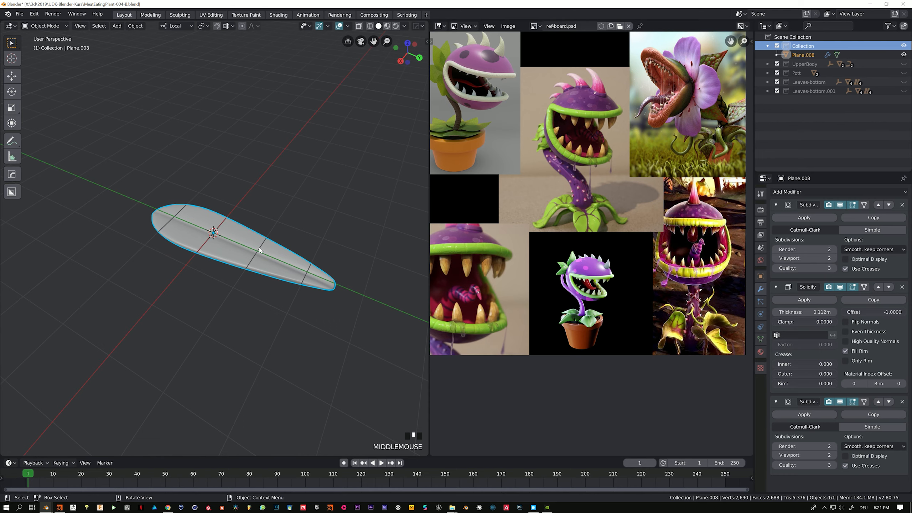
# Step: Add a lattice from the top view and scale it uniformly to about 1.416, slightly wider than the leaf
pyautogui.press('KP_7')
pyautogui.hotkey('shift', 'a')
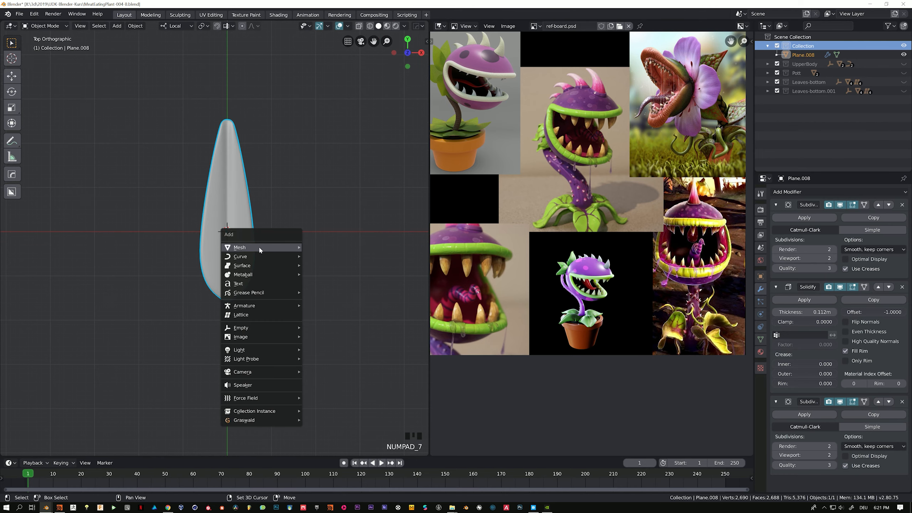
pyautogui.click(252, 315)
pyautogui.press('s')
pyautogui.click(220, 123)
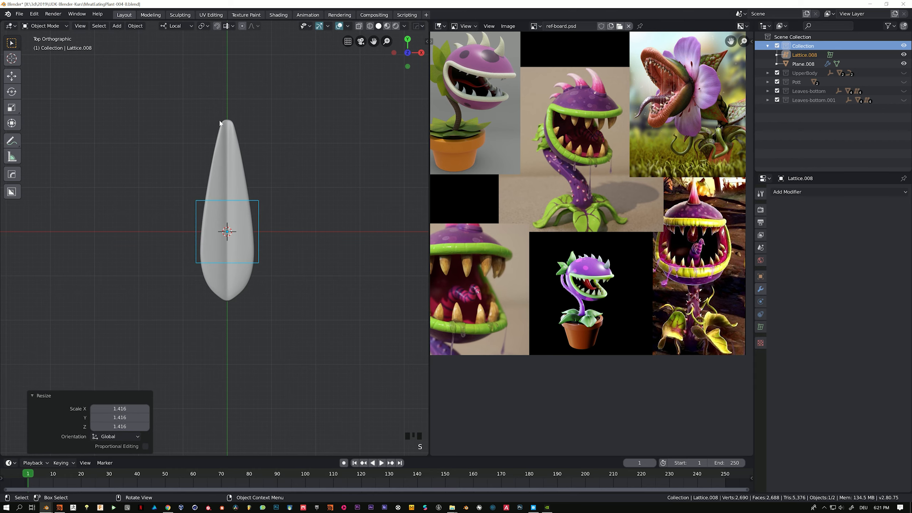
# Step: Stretch the lattice along Y by about 2.862, shift it along Y over the leaf, and scale Y by a further 1.039
pyautogui.press('s')
pyautogui.press('y')
pyautogui.click(202, 350)
pyautogui.press('g')
pyautogui.press('y')
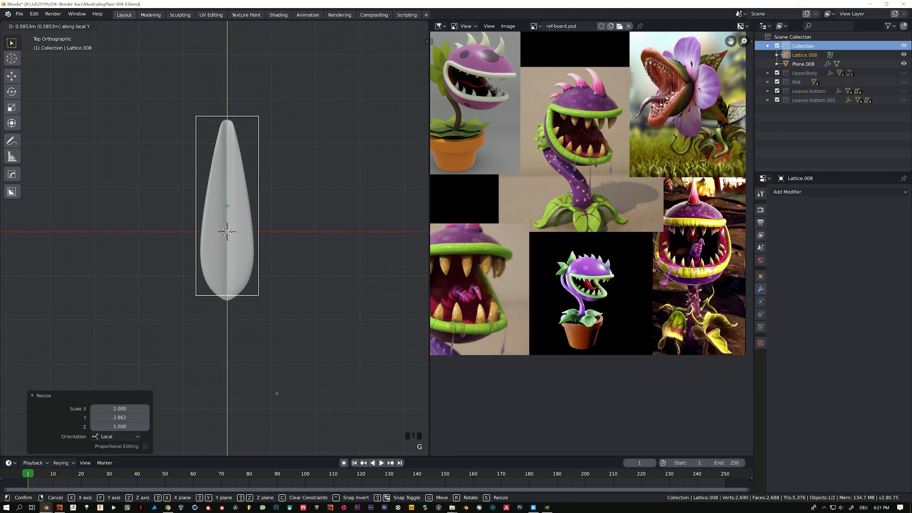
pyautogui.click(299, 346)
pyautogui.press('s')
pyautogui.press('y')
pyautogui.click(345, 285)
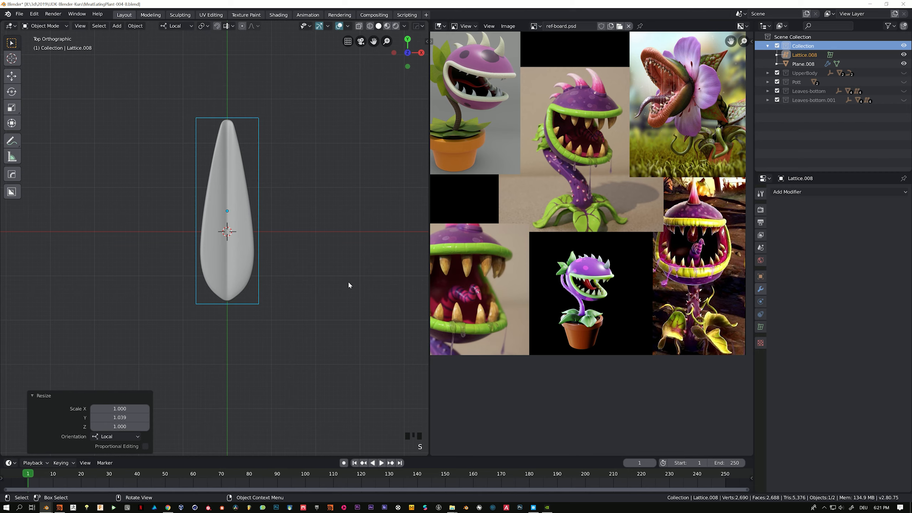
# Step: Flatten the lattice to about 0.306 along Z and lower it about 0.059 m from the right view
pyautogui.moveTo(361, 353); pyautogui.dragTo(238, 108, button='middle')
pyautogui.press('s')
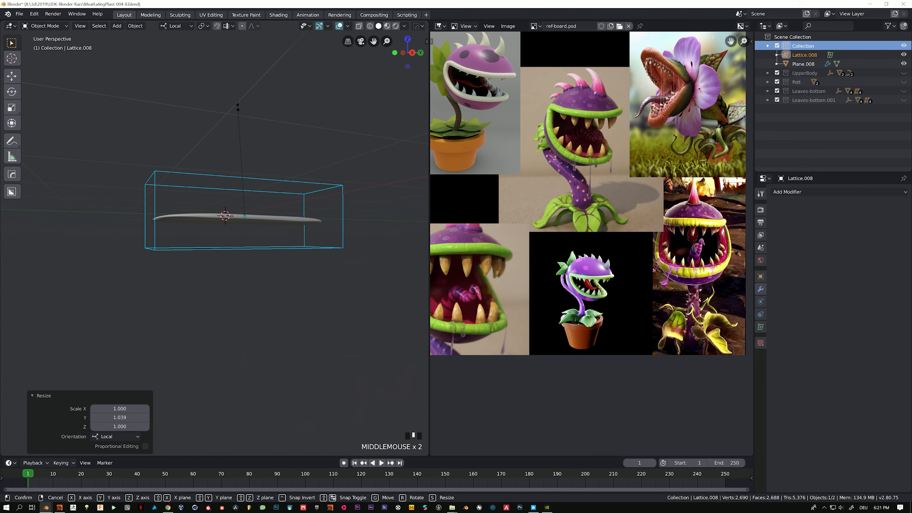
pyautogui.press('z')
pyautogui.click(237, 191)
pyautogui.press('KP_3')
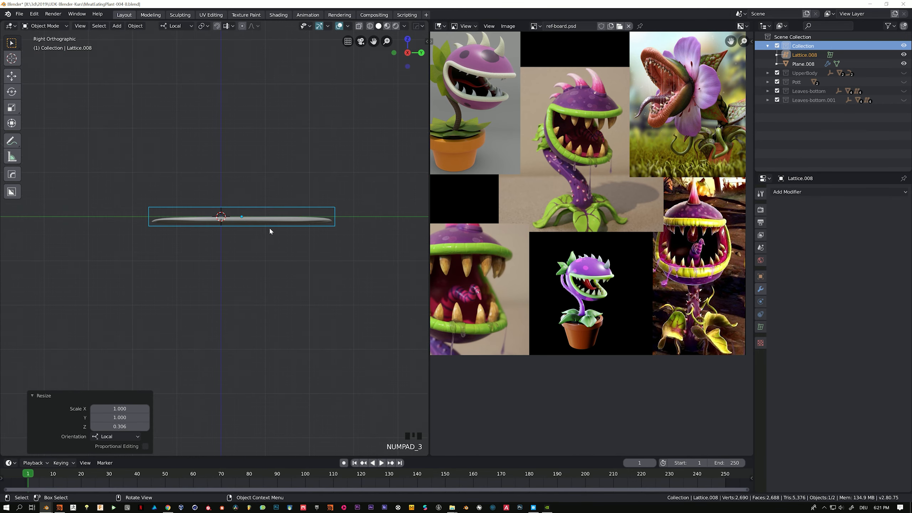
pyautogui.press('g')
pyautogui.press('z')
pyautogui.click(276, 234)
# Step: Scale the lattice down further along Z to fit the leaf's thickness and lower it about 0.01 m
pyautogui.press('s')
pyautogui.press('z')
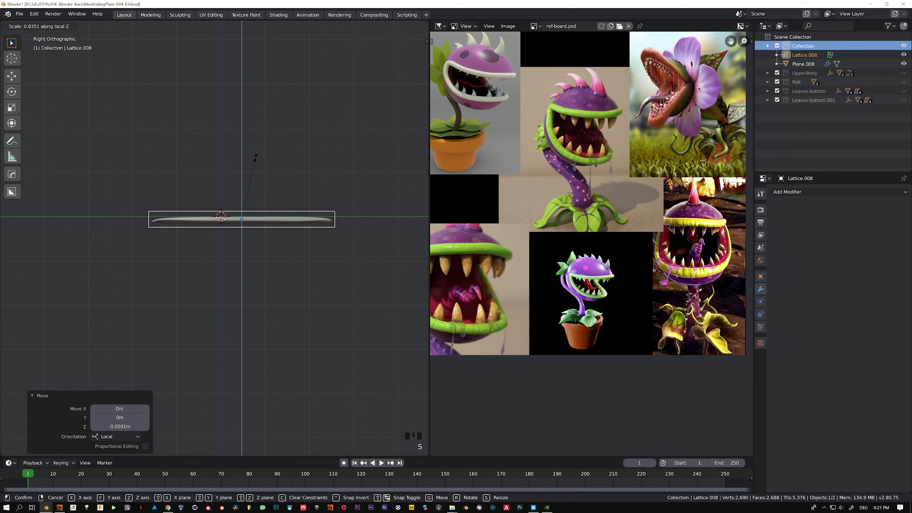
pyautogui.click(252, 171)
pyautogui.press('g')
pyautogui.press('z')
pyautogui.click(244, 197)
# Step: Select the leaf mesh and open the choice of modifiers to add
pyautogui.moveTo(245, 197); pyautogui.dragTo(290, 234, button='middle')
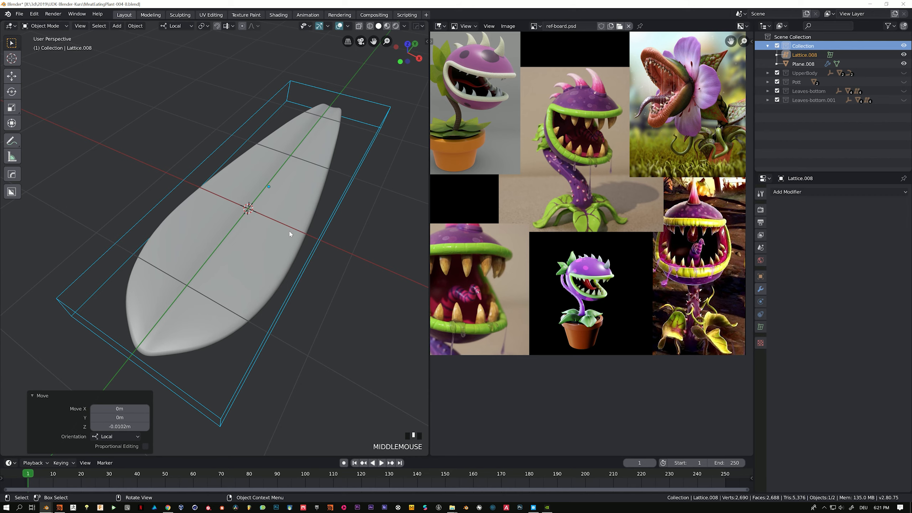
pyautogui.click(266, 250)
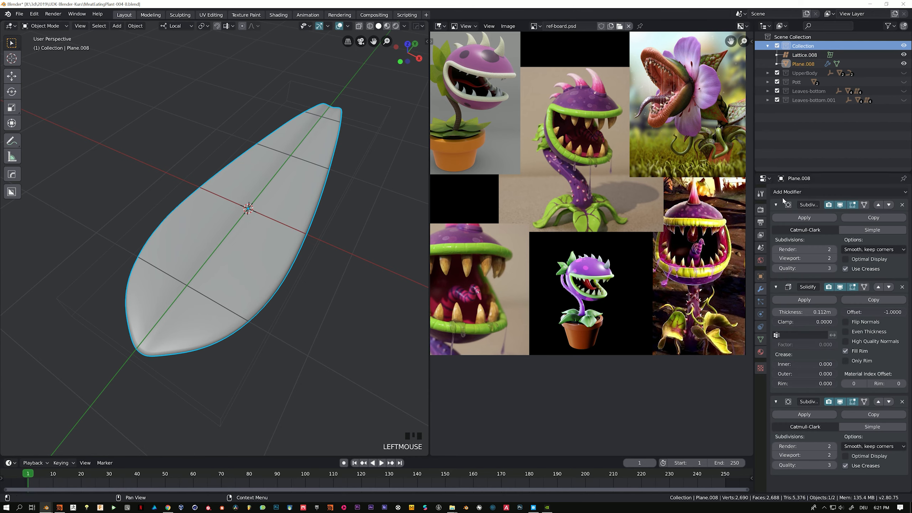
pyautogui.click(811, 192)
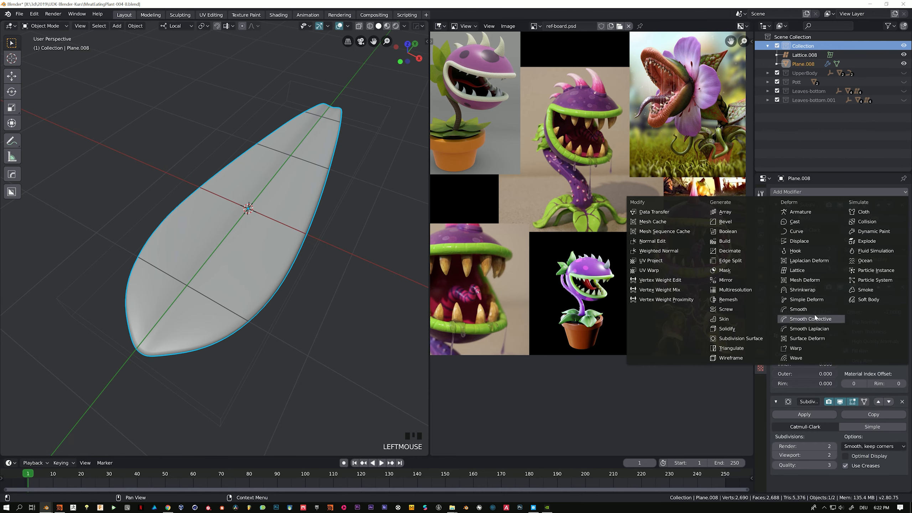
# Step: Add a Lattice modifier to the leaf-shaped mesh and assign the surrounding lattice as its object
pyautogui.click(797, 270)
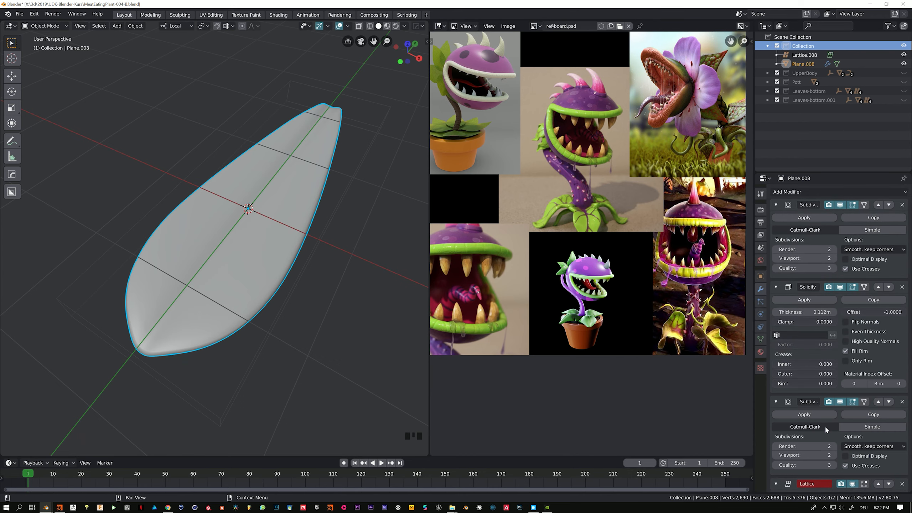
pyautogui.scroll(-3, 825, 395)
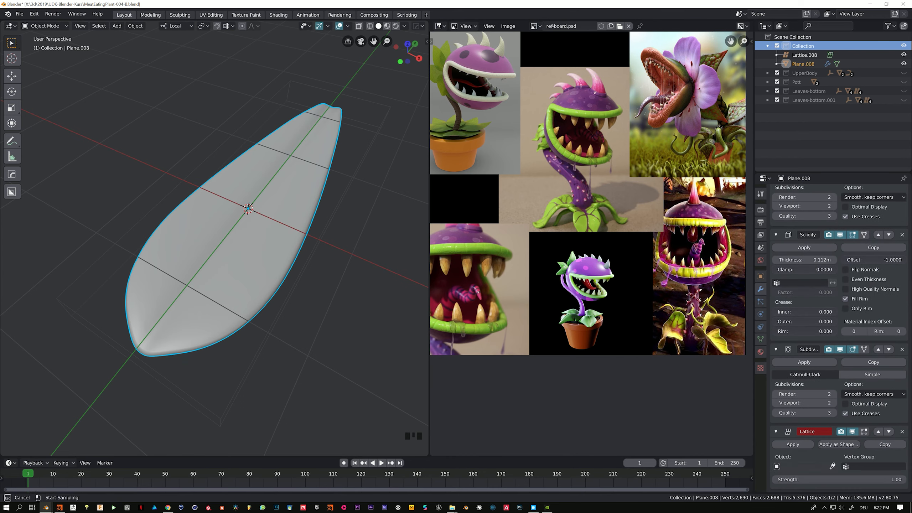
pyautogui.click(372, 97)
# Step: Set the lattice's U and V resolution to 3
pyautogui.click(372, 100)
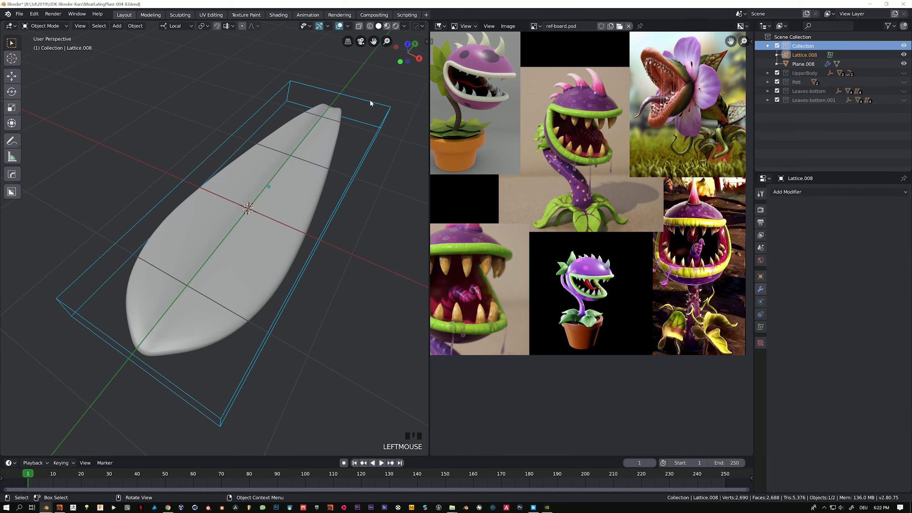
pyautogui.moveTo(372, 103); pyautogui.dragTo(326, 246, button='middle')
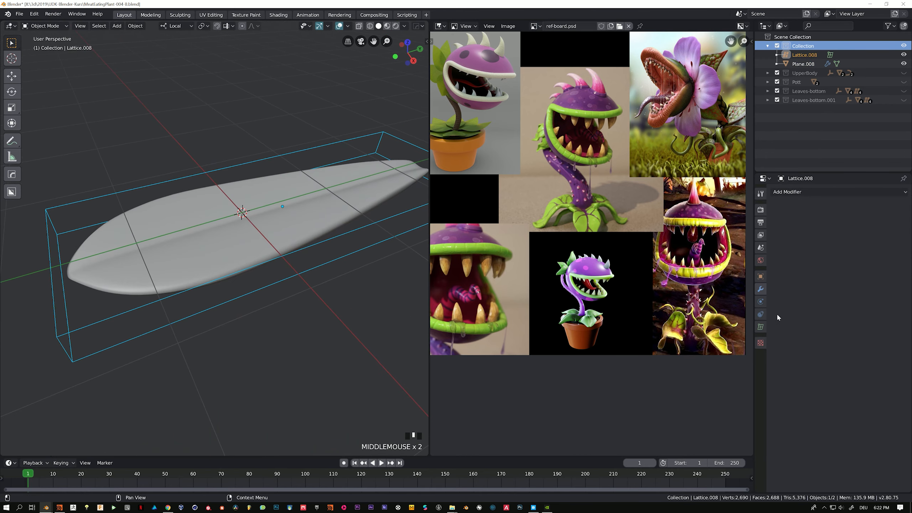
pyautogui.click(760, 326)
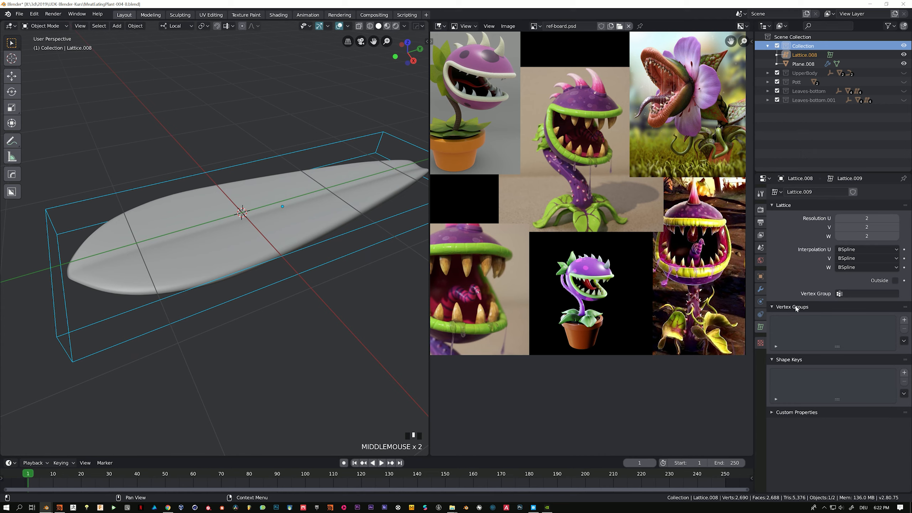
pyautogui.click(896, 227)
pyautogui.click(896, 218)
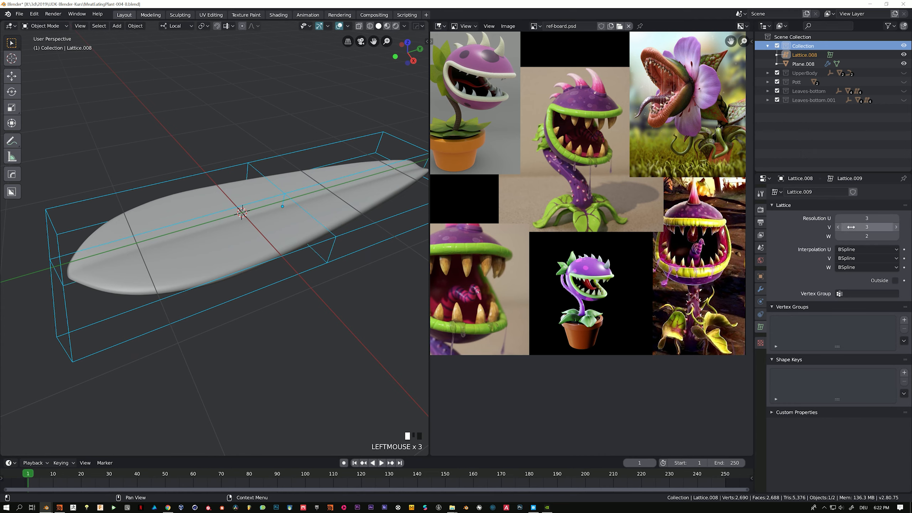
# Step: In Edit Mode, raise the lattice's middle row of points by about 0.94 m along local Z to arch the mesh
pyautogui.moveTo(201, 230); pyautogui.dragTo(276, 239, button='middle')
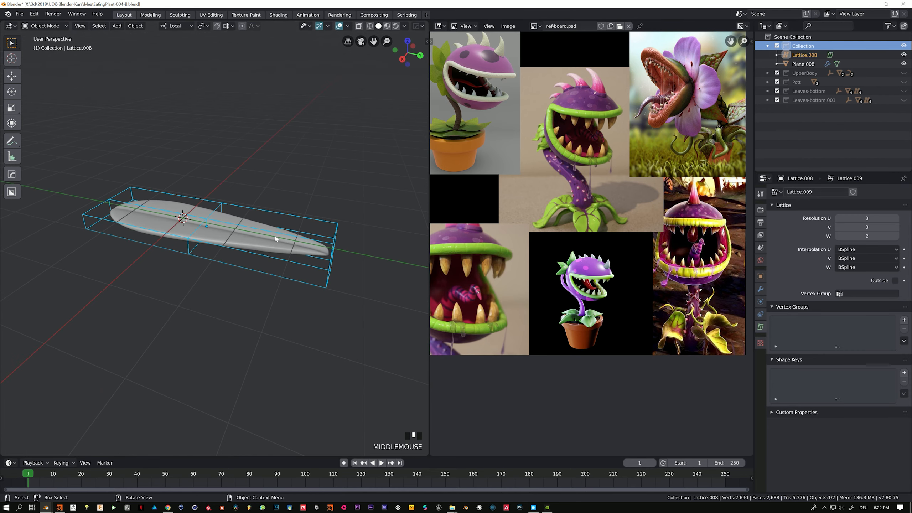
pyautogui.press('Tab')
pyautogui.moveTo(192, 208); pyautogui.dragTo(220, 253)
pyautogui.moveTo(252, 253); pyautogui.dragTo(216, 230, button='middle')
pyautogui.moveTo(147, 214); pyautogui.dragTo(186, 275)
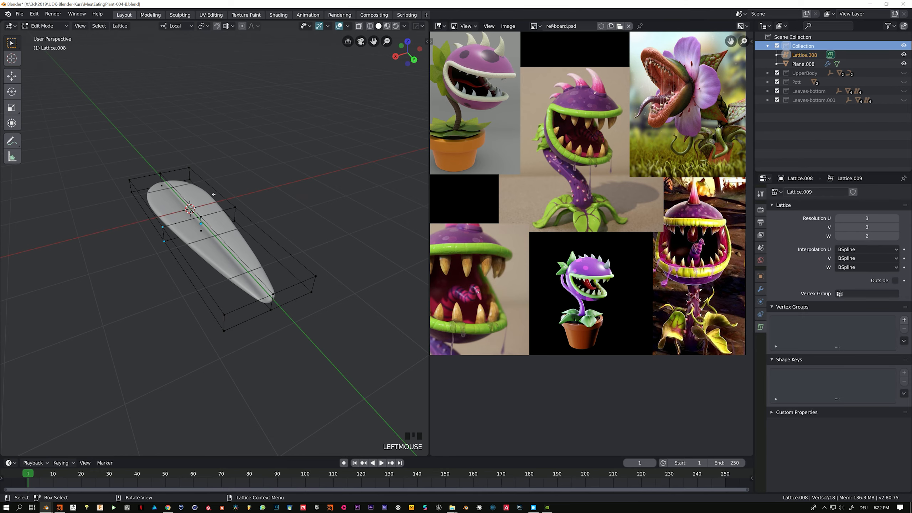
pyautogui.moveTo(214, 195); pyautogui.dragTo(249, 177, button='middle')
pyautogui.moveTo(189, 171); pyautogui.dragTo(241, 259)
pyautogui.moveTo(212, 261); pyautogui.dragTo(251, 270, button='middle')
pyautogui.press('g')
pyautogui.press('z')
pyautogui.click(266, 219)
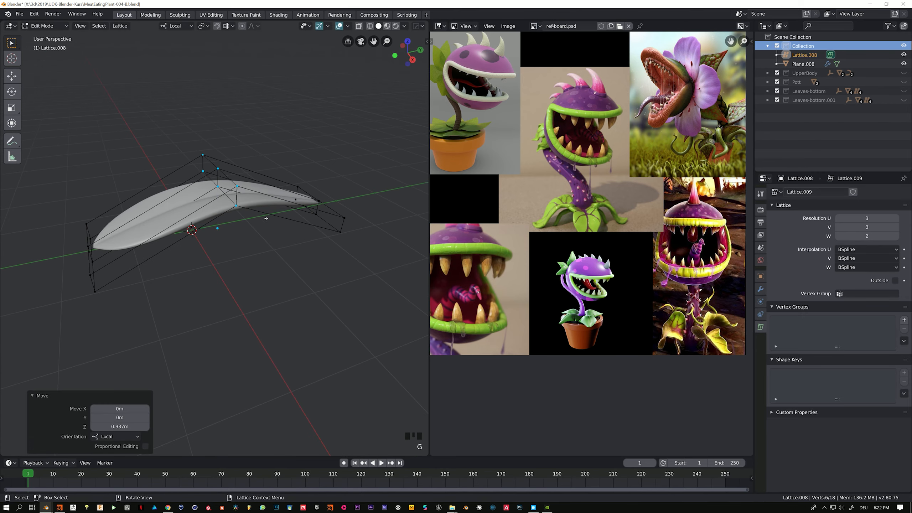
# Step: Move the lattice points at the mesh's narrow end inward along local Y
pyautogui.moveTo(284, 175); pyautogui.dragTo(354, 240)
pyautogui.moveTo(353, 241); pyautogui.dragTo(251, 251, button='middle')
pyautogui.press('g')
pyautogui.press('y')
pyautogui.click(273, 281)
# Step: Shift the lattice's middle row toward the broad end along local Y in two moves, the second about 0.49 m
pyautogui.moveTo(166, 111); pyautogui.dragTo(204, 273)
pyautogui.moveTo(204, 273); pyautogui.dragTo(190, 269, button='middle')
pyautogui.press('g')
pyautogui.press('y')
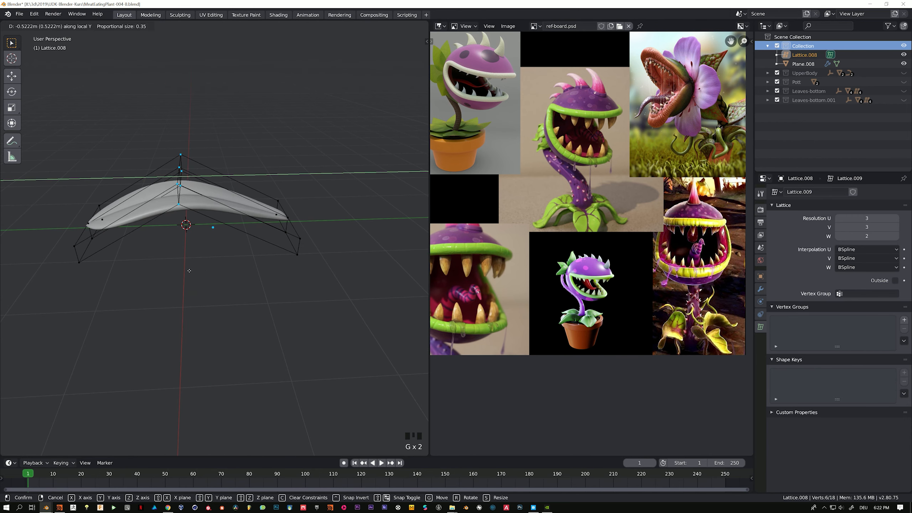
pyautogui.click(189, 271)
pyautogui.press('g')
pyautogui.press('y')
pyautogui.click(169, 273)
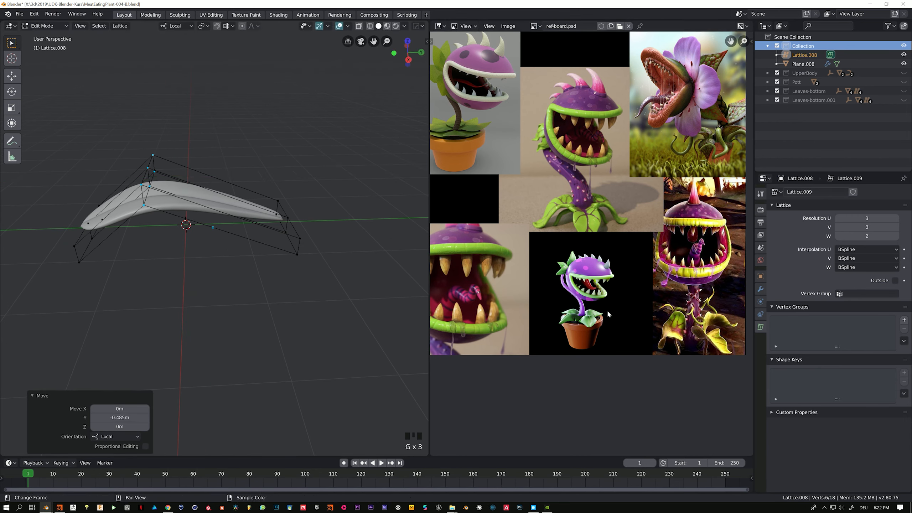
# Step: Set the lattice's V resolution to 4 and return to editing its points
pyautogui.press('Tab')
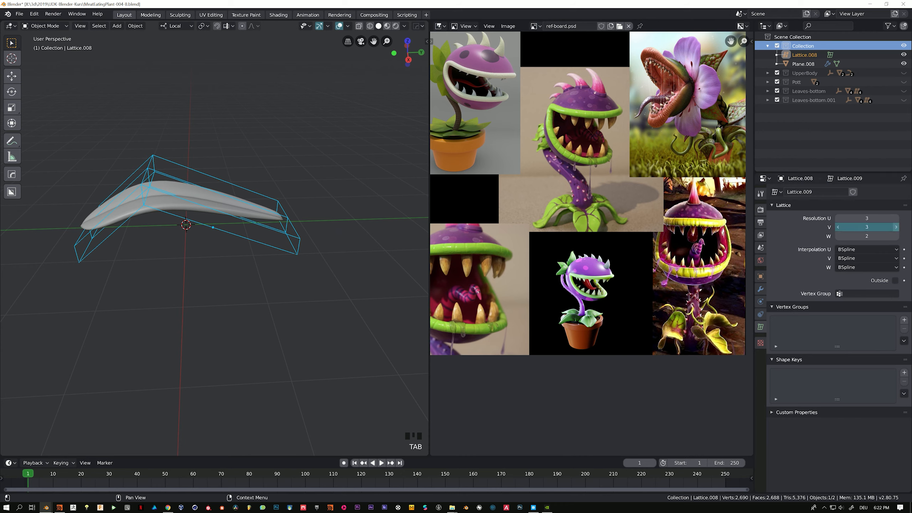
pyautogui.click(896, 227)
pyautogui.press('Tab')
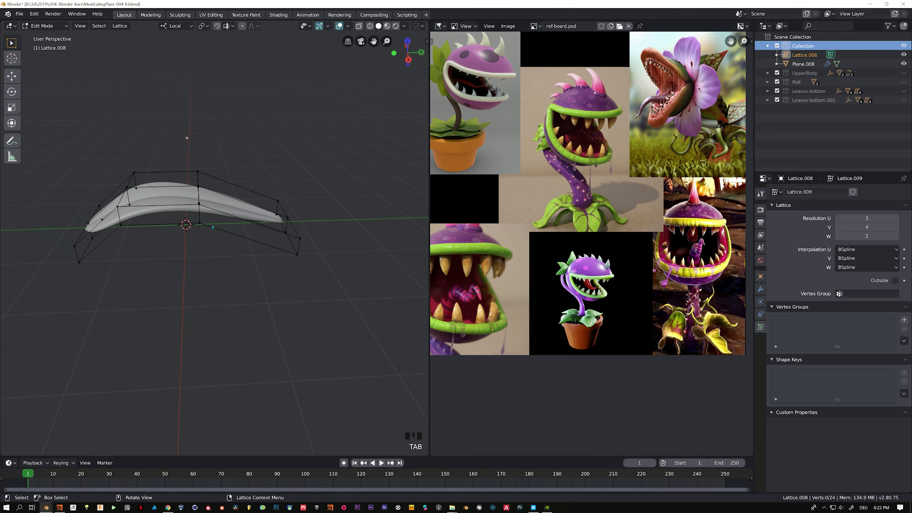
# Step: Lower the inner row of lattice points nearer the narrow end along local Z to form a dip
pyautogui.moveTo(185, 139); pyautogui.dragTo(221, 283)
pyautogui.press('g')
pyautogui.press('z')
pyautogui.click(217, 295)
# Step: Raise the inner row of lattice points nearer the broad end and shift it slightly along local Y
pyautogui.moveTo(107, 143); pyautogui.dragTo(158, 280)
pyautogui.press('g')
pyautogui.press('y')
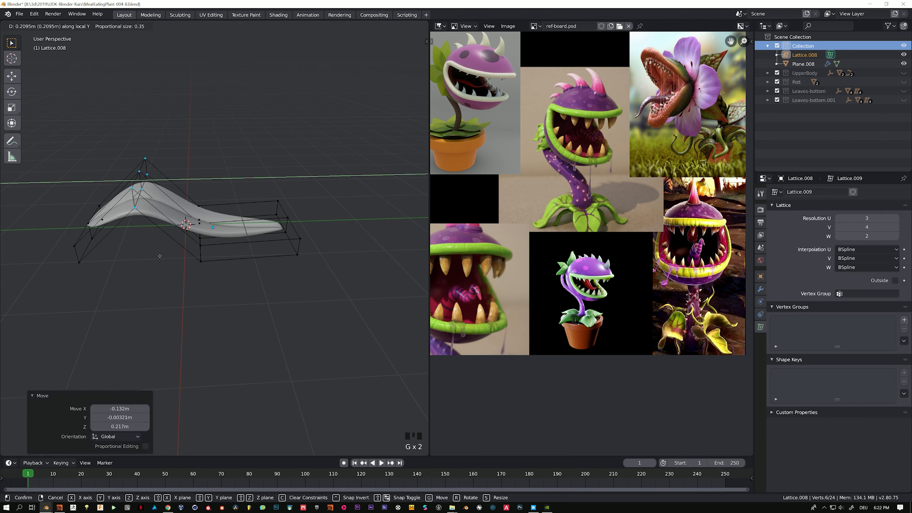
pyautogui.click(159, 251)
# Step: Raise the narrow end's lattice points about 0.51 m along local Z, pull them inward, and return to Object Mode
pyautogui.moveTo(181, 146); pyautogui.dragTo(221, 336)
pyautogui.moveTo(265, 166); pyautogui.dragTo(322, 354)
pyautogui.press('g')
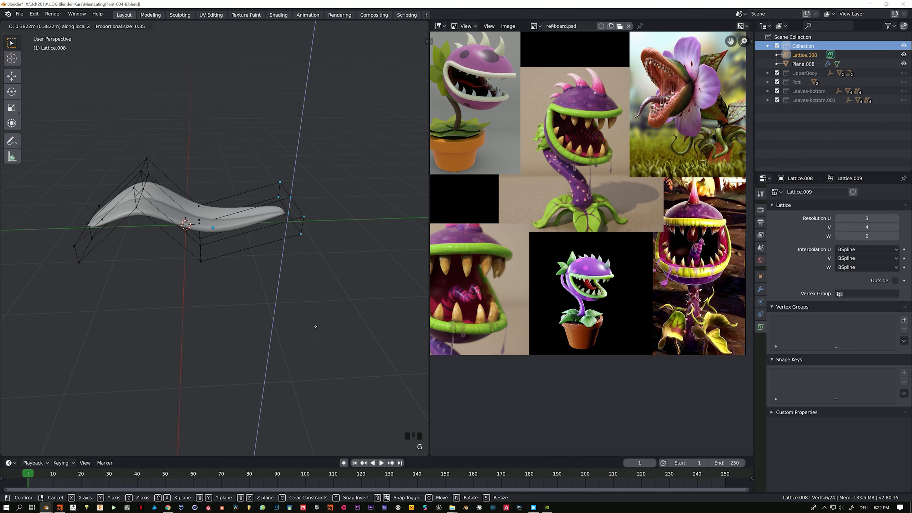
pyautogui.press('z')
pyautogui.click(288, 280)
pyautogui.press('g')
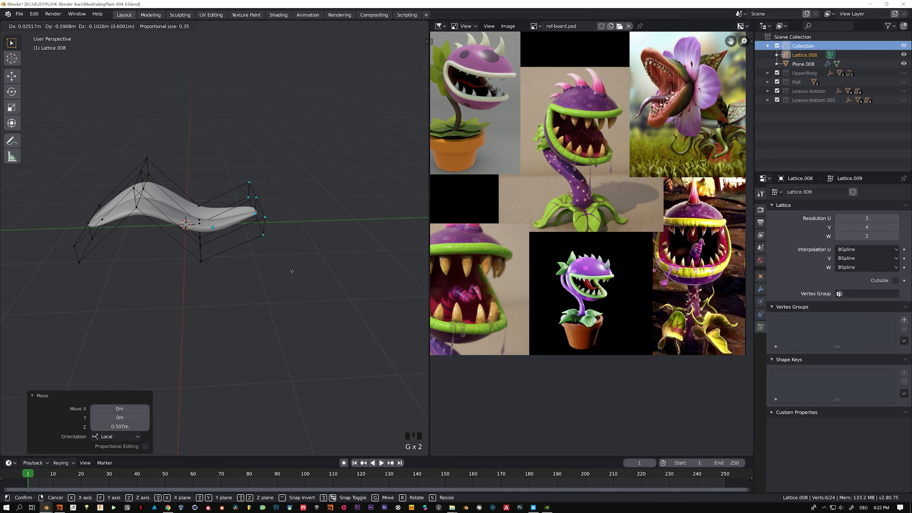
pyautogui.press('Escape')
pyautogui.press('Tab')
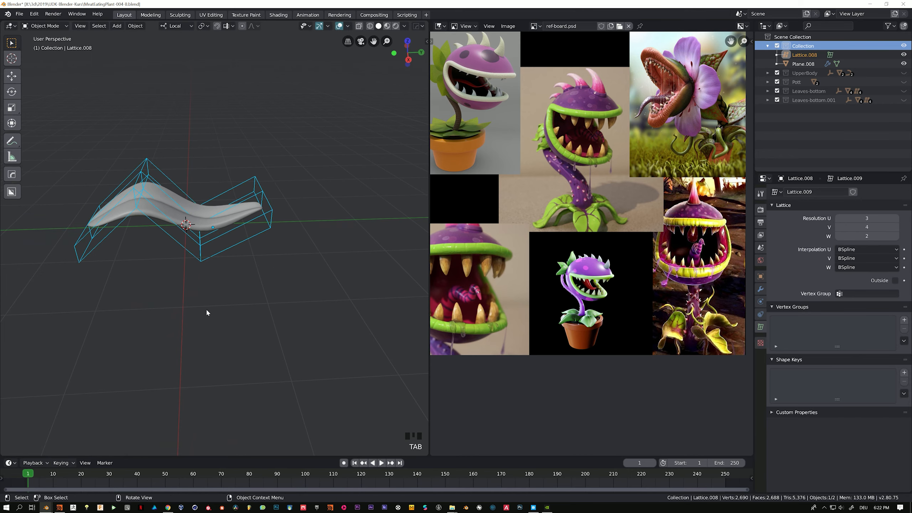
# Step: Show the UpperBody collection so the plant's head and stem appear with the mesh
pyautogui.moveTo(207, 312); pyautogui.dragTo(251, 288, button='middle')
pyautogui.click(903, 73)
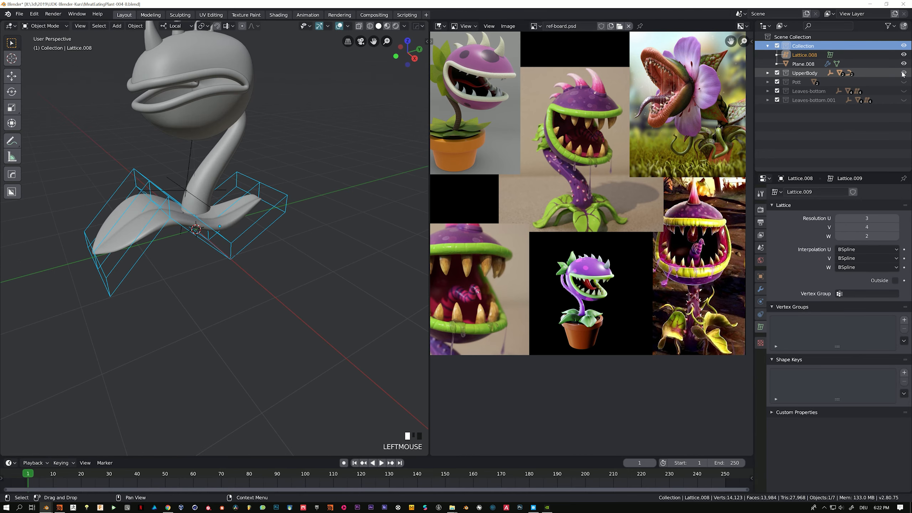
pyautogui.moveTo(242, 223); pyautogui.dragTo(267, 225, button='middle')
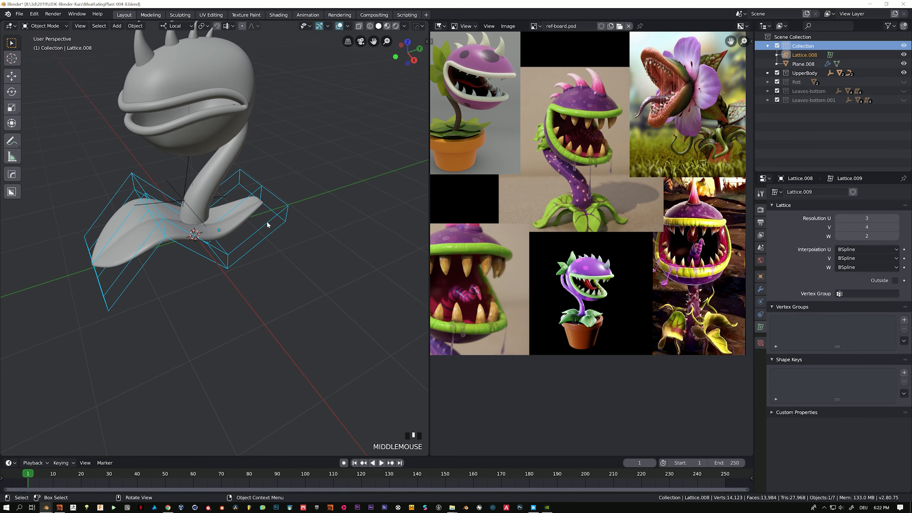
# Step: Parent the lattice to the leaf-shaped mesh using the Object option
pyautogui.keyDown('shift'); pyautogui.click(246, 217); pyautogui.keyUp('shift')
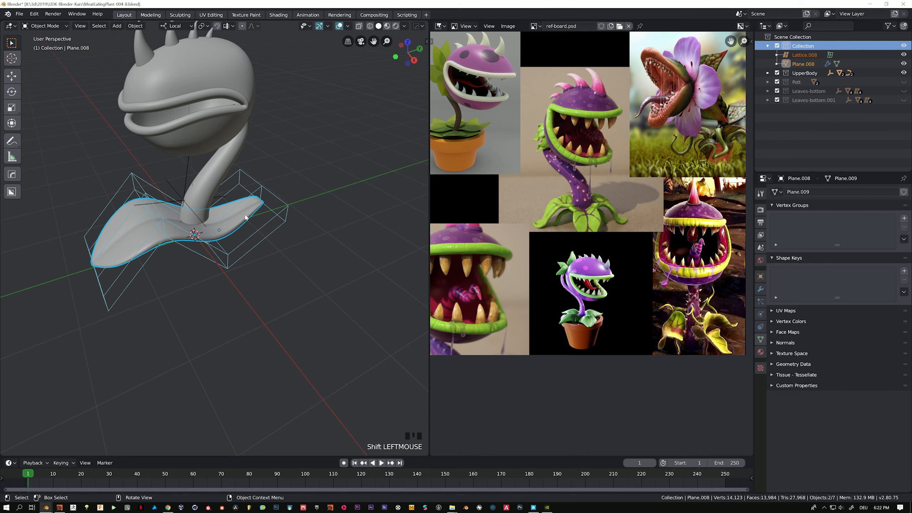
pyautogui.hotkey('ctrl', 'p')
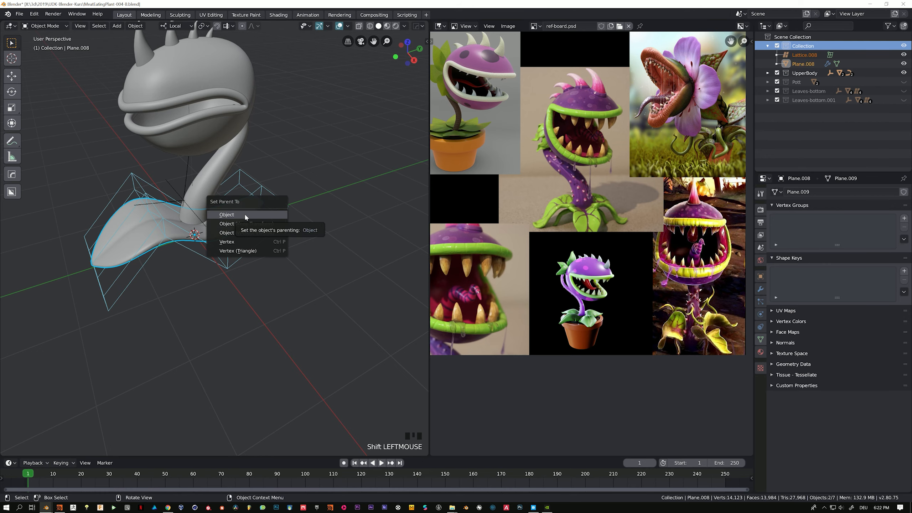
pyautogui.click(245, 216)
pyautogui.click(231, 256)
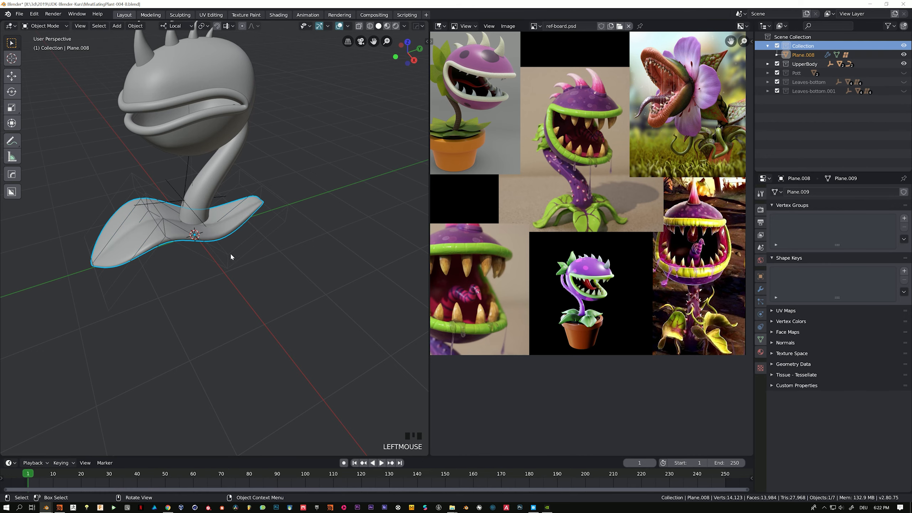
# Step: Place the 3D cursor on the tip of the mesh's broad end and set the mesh's origin to the 3D cursor
pyautogui.moveTo(230, 256)
pyautogui.mouseDown(button='middle')
pyautogui.moveTo(241, 239)
pyautogui.moveTo(259, 243)
pyautogui.moveTo(228, 247)
pyautogui.mouseUp(button='middle')
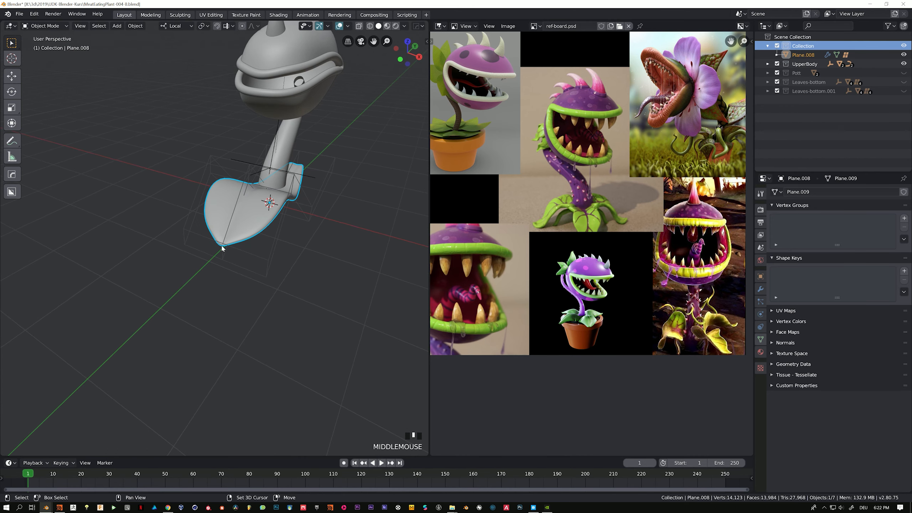
pyautogui.keyDown('shift'); pyautogui.rightClick(221, 246); pyautogui.keyUp('shift')
pyautogui.keyDown('shift'); pyautogui.moveTo(222, 248); pyautogui.dragTo(221, 245, button='right'); pyautogui.keyUp('shift')
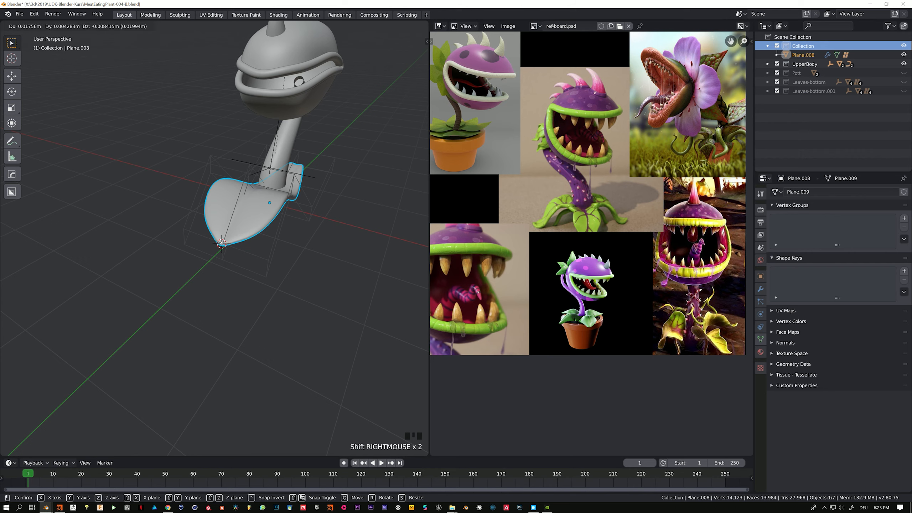
pyautogui.keyDown('shift'); pyautogui.moveTo(221, 244); pyautogui.dragTo(222, 244, button='right'); pyautogui.keyUp('shift')
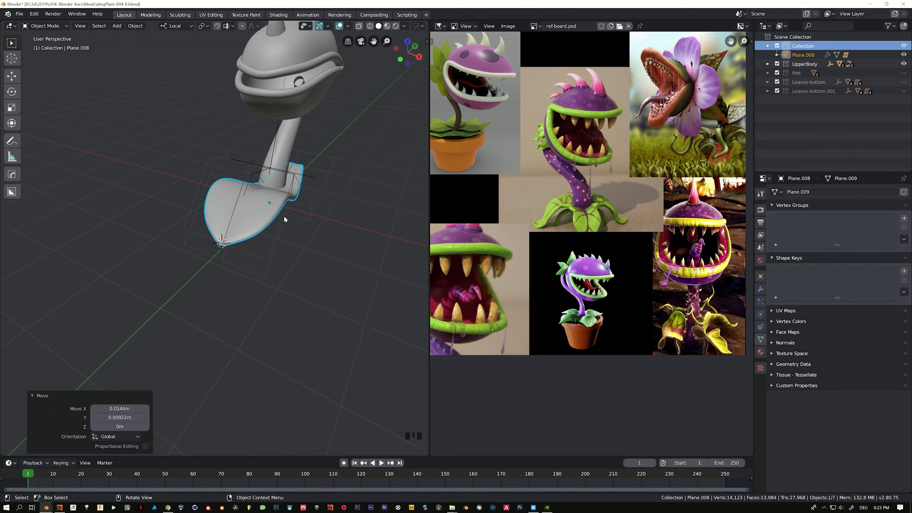
pyautogui.rightClick(266, 217)
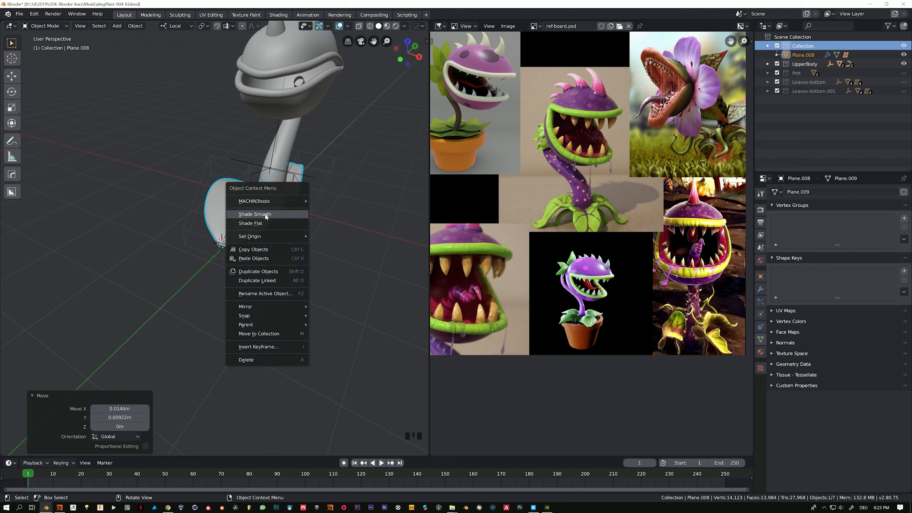
pyautogui.moveTo(259, 236)
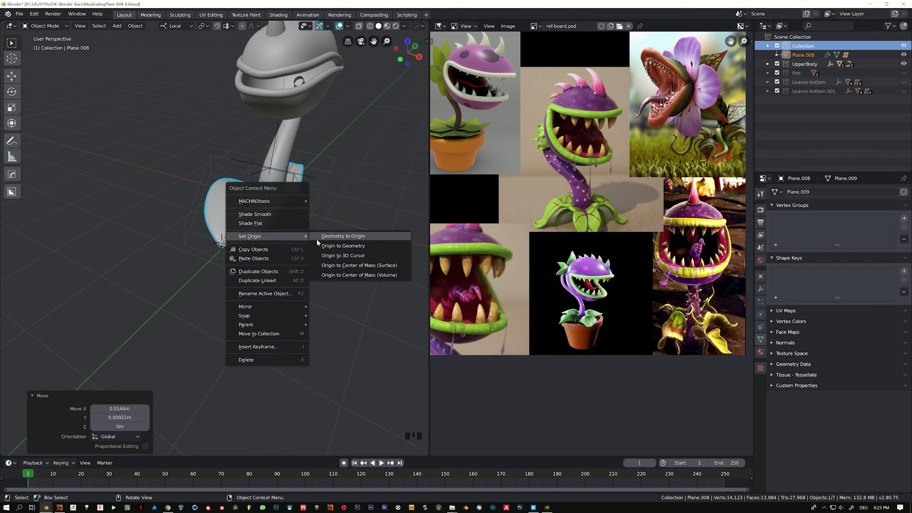
pyautogui.click(345, 255)
# Step: Rotate the leaf-shaped mesh 180° about its local Z axis
pyautogui.moveTo(303, 259); pyautogui.dragTo(252, 269, button='middle')
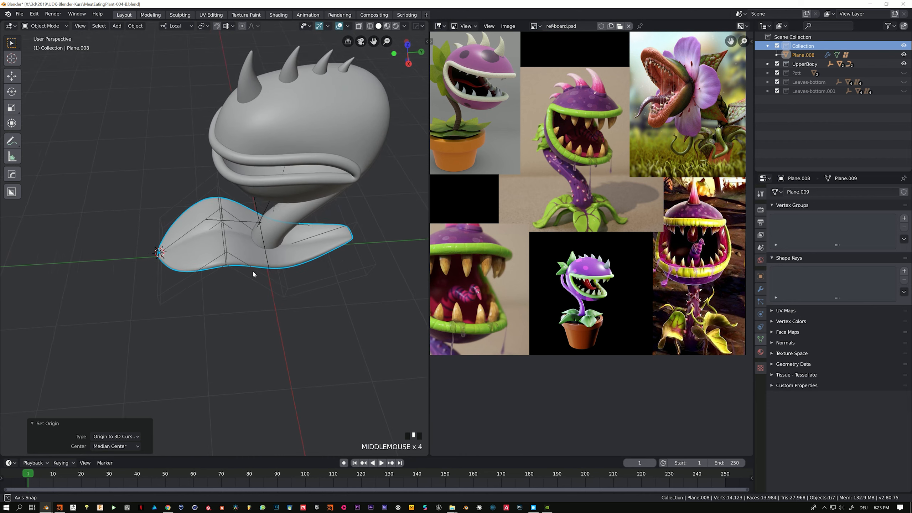
pyautogui.press('r')
pyautogui.press('z')
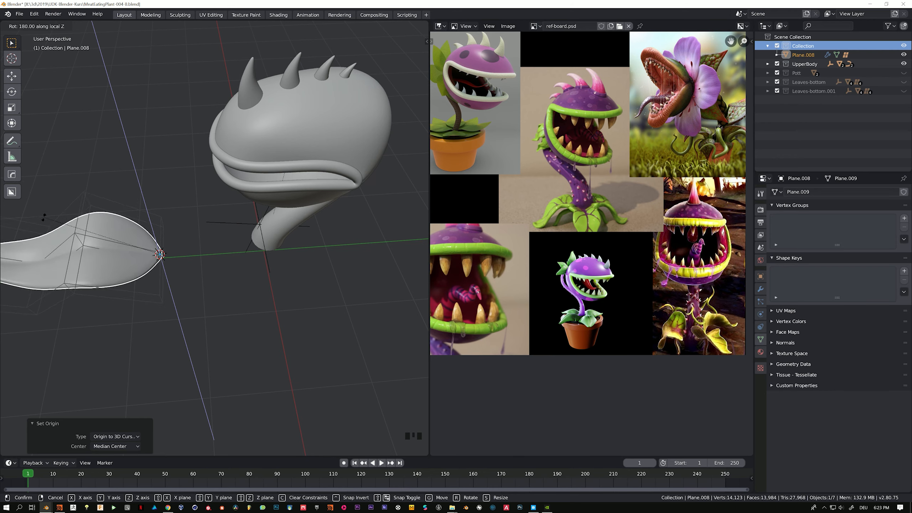
pyautogui.click(266, 249)
# Step: In the right orthographic view, move the mesh to the plant's mouth, about 2.13 m in Y and 1.92 m in Z
pyautogui.press('KP_Decimal')
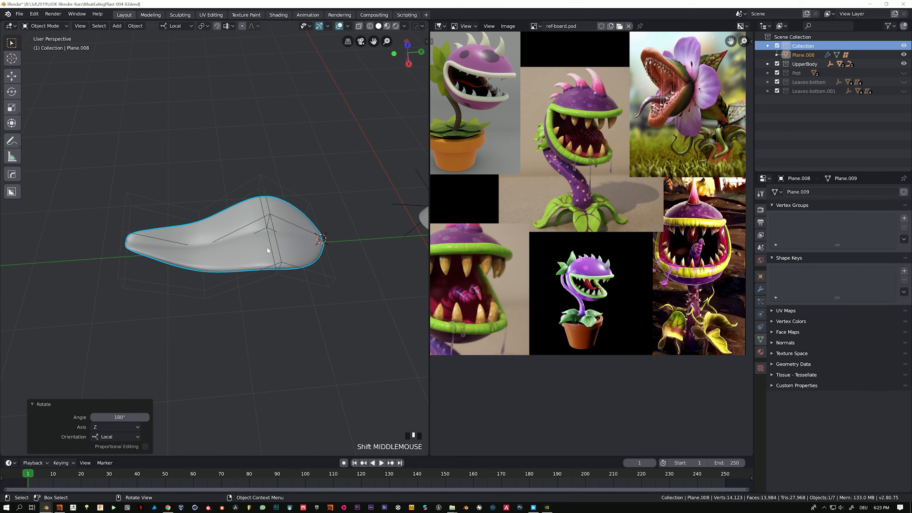
pyautogui.press('KP_3')
pyautogui.keyDown('shift'); pyautogui.moveTo(296, 218); pyautogui.dragTo(274, 241, button='middle'); pyautogui.keyUp('shift')
pyautogui.press('g')
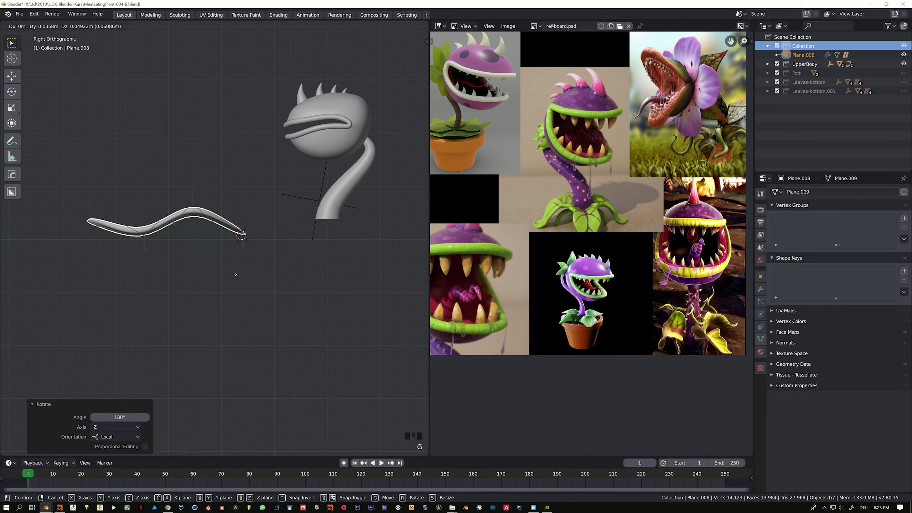
pyautogui.click(361, 149)
pyautogui.keyDown('shift'); pyautogui.moveTo(360, 149); pyautogui.dragTo(282, 235, button='middle'); pyautogui.keyUp('shift')
pyautogui.scroll(5, 281, 235)
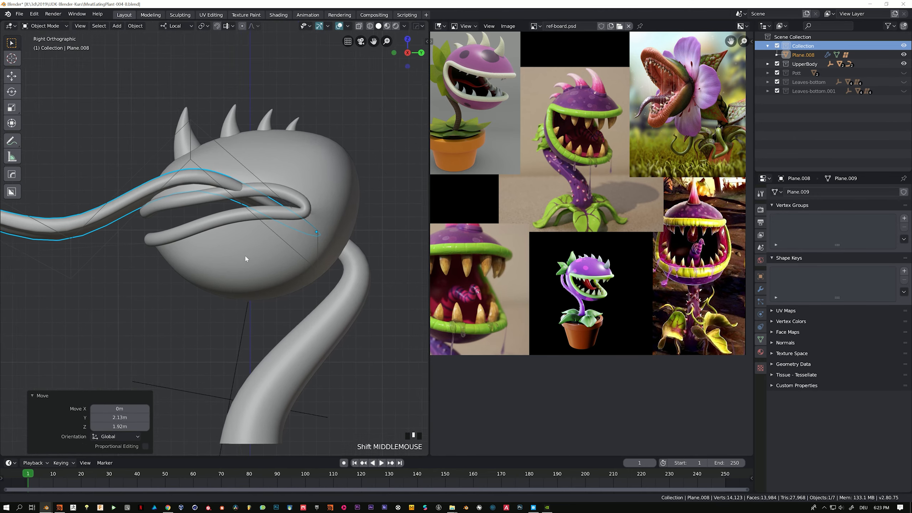
# Step: Scale the mesh down to roughly a third of its size, then adjust its tilt, size and position to fit inside the mouth
pyautogui.press('s')
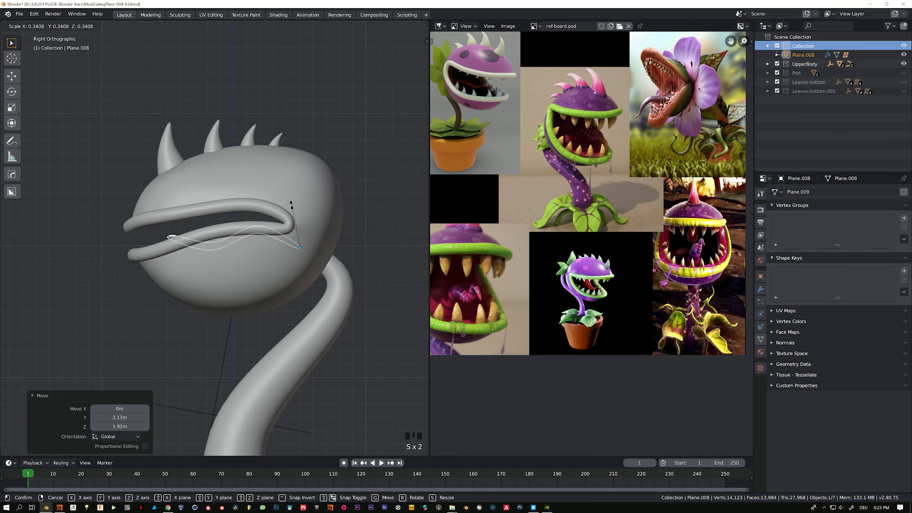
pyautogui.click(298, 202)
pyautogui.press('r')
pyautogui.click(311, 173)
pyautogui.press('s')
pyautogui.click(339, 152)
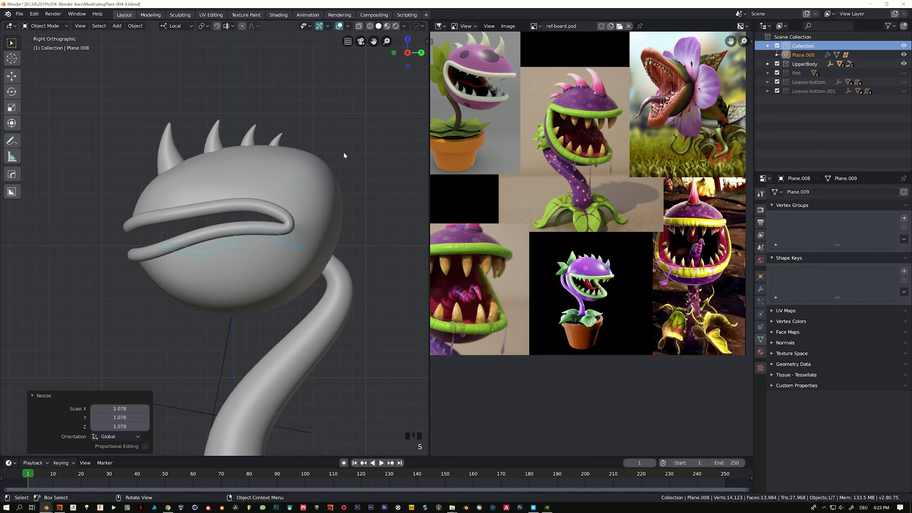
pyautogui.press('s')
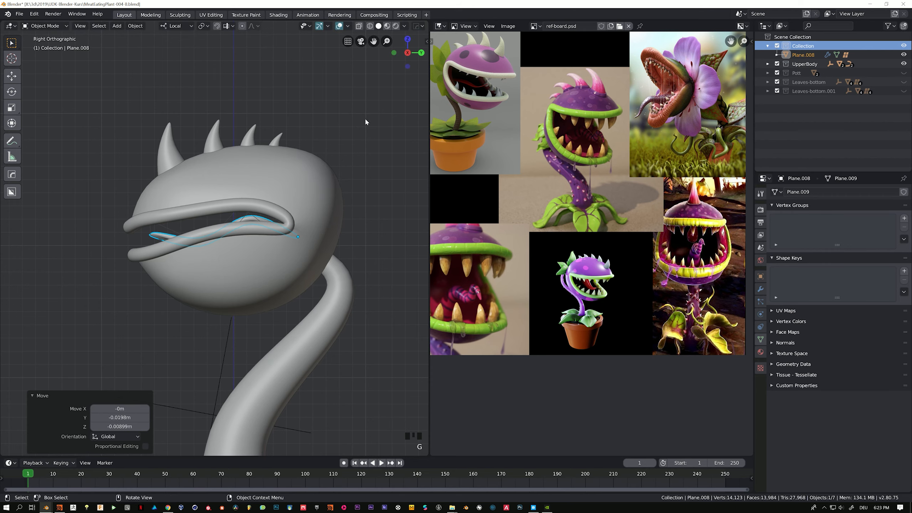
# Step: Refit the tongue in the mouth: move it about 0.041 m in Y and -0.018 m in Z, scale it by 1.04, then shift it -0.101 m along local Y
pyautogui.click(349, 147)
pyautogui.press('g')
pyautogui.click(349, 155)
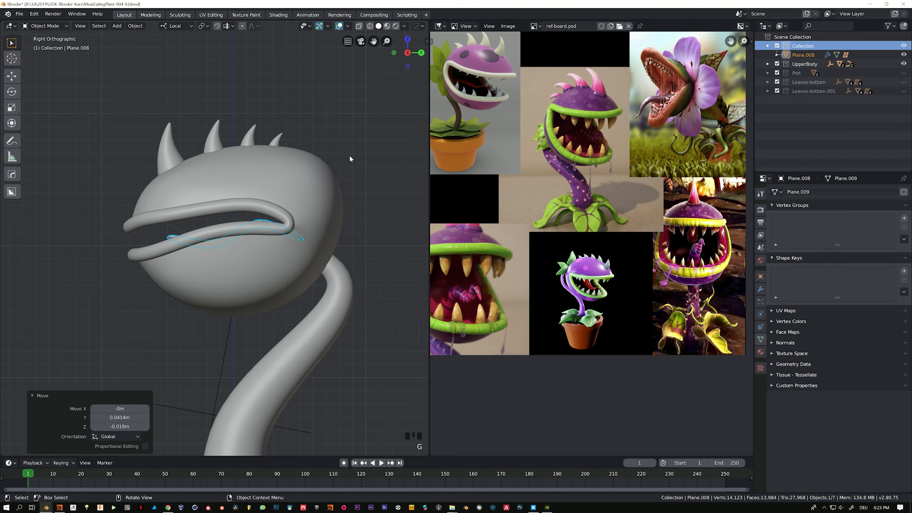
pyautogui.moveTo(349, 154); pyautogui.dragTo(309, 200, button='middle')
pyautogui.press('s')
pyautogui.press('g')
pyautogui.press('y')
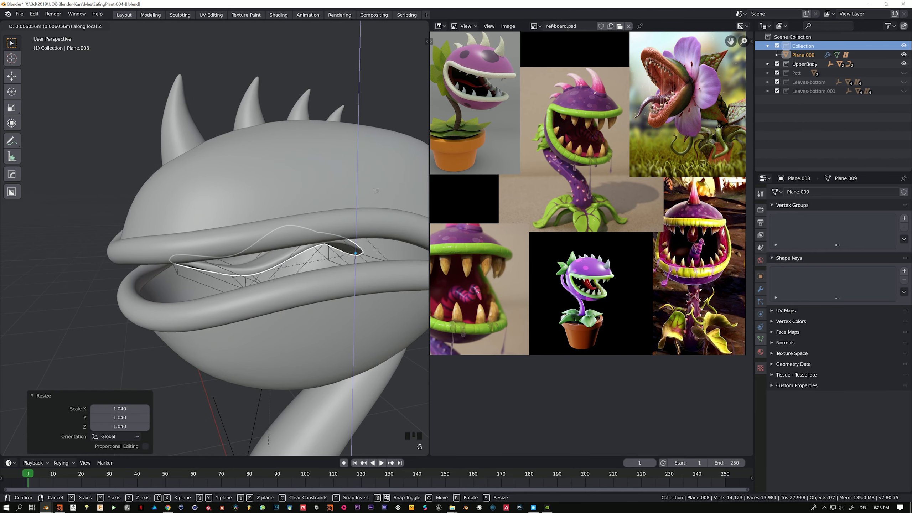
pyautogui.click(359, 216)
pyautogui.moveTo(359, 215); pyautogui.dragTo(396, 231, button='middle')
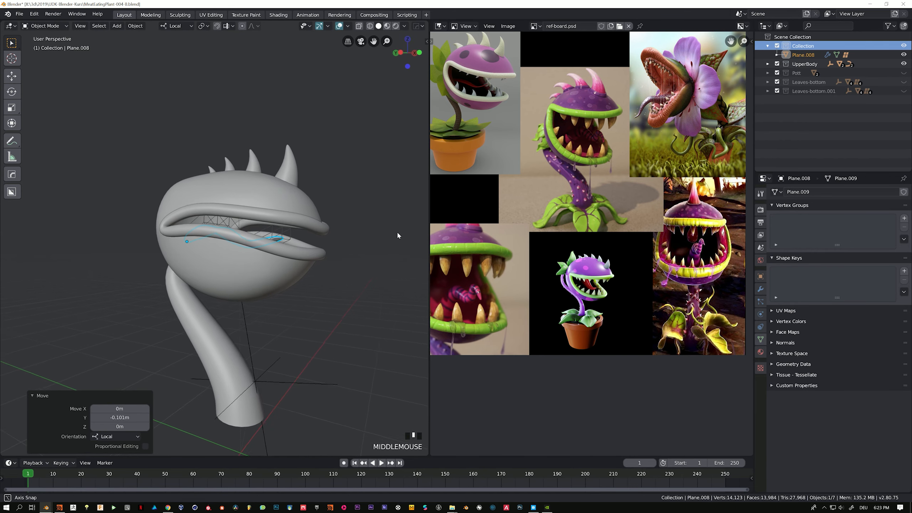
pyautogui.moveTo(343, 244); pyautogui.dragTo(291, 263, button='middle')
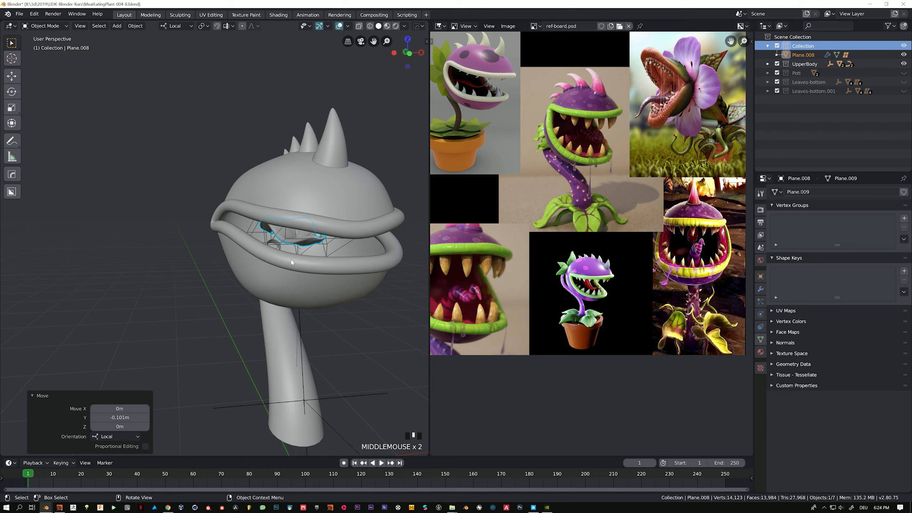
pyautogui.moveTo(341, 279); pyautogui.dragTo(272, 279, button='middle')
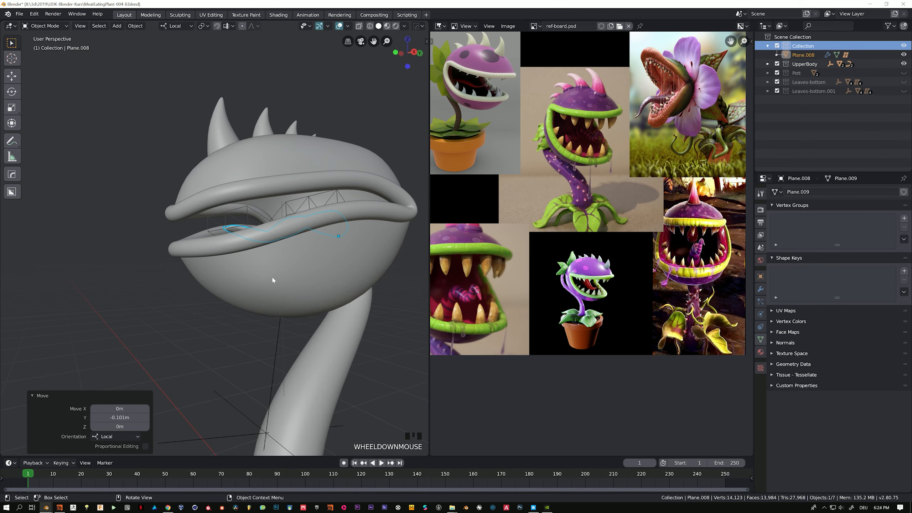
pyautogui.press('KP_3')
pyautogui.click(201, 280)
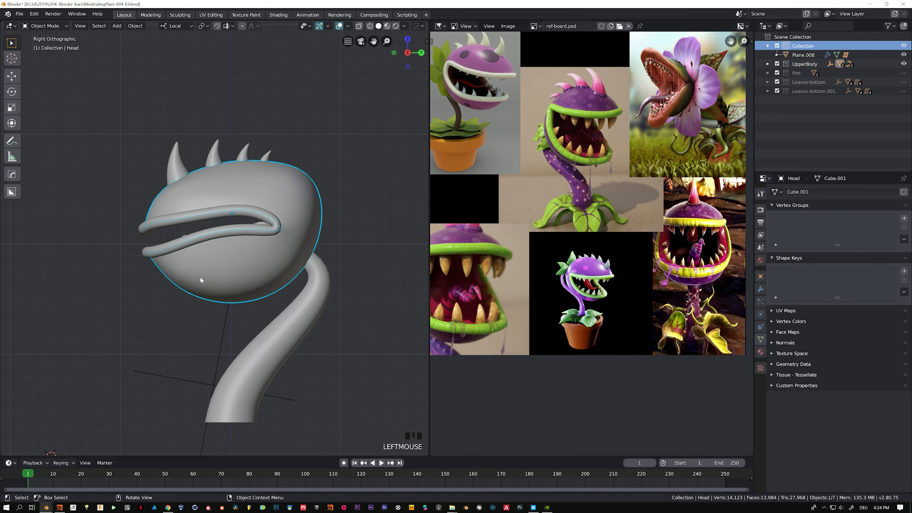
pyautogui.keyDown('shift'); pyautogui.click(147, 253); pyautogui.keyUp('shift')
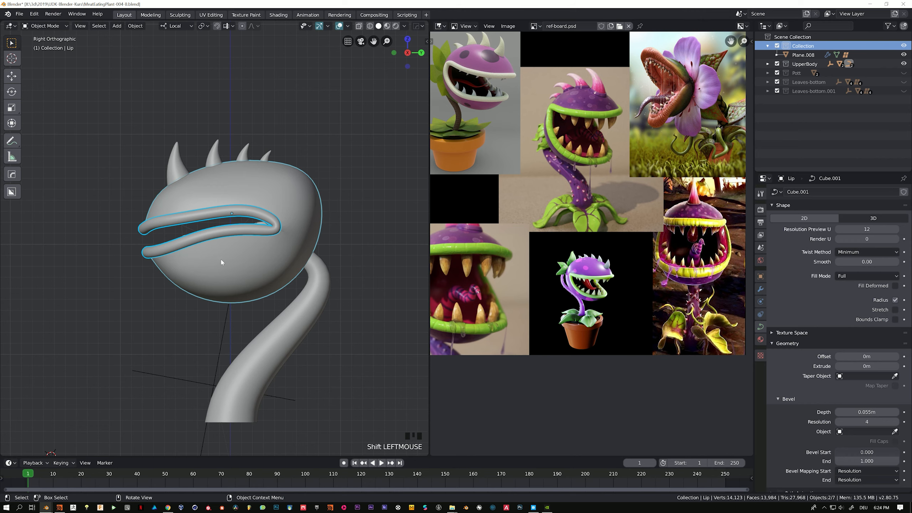
pyautogui.press('Tab')
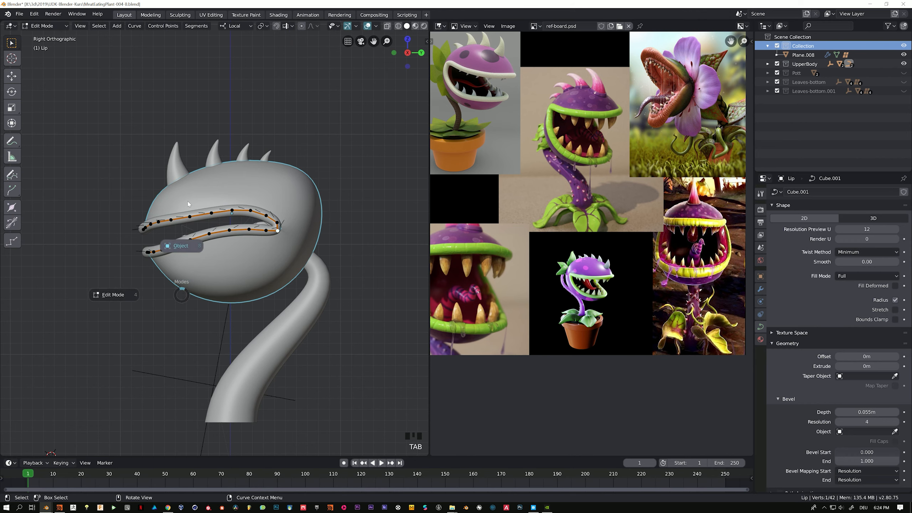
pyautogui.press('Tab')
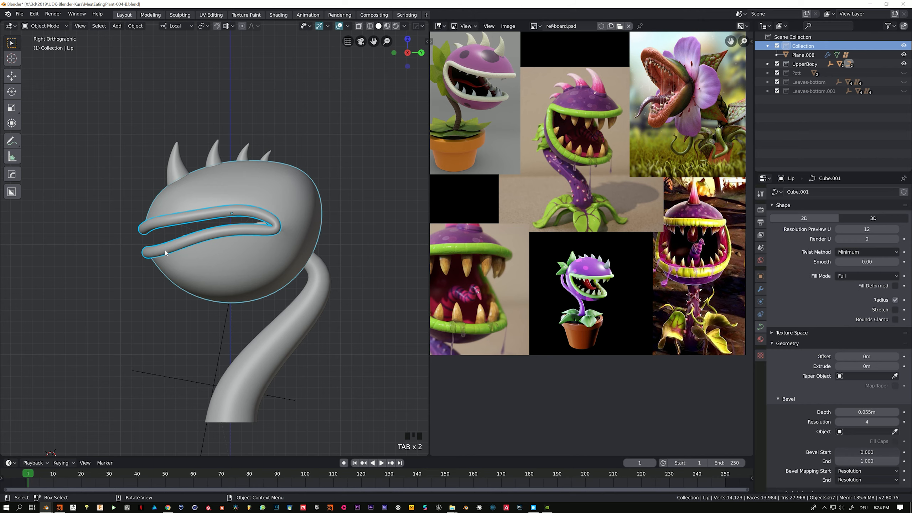
pyautogui.click(199, 221)
pyautogui.press('g')
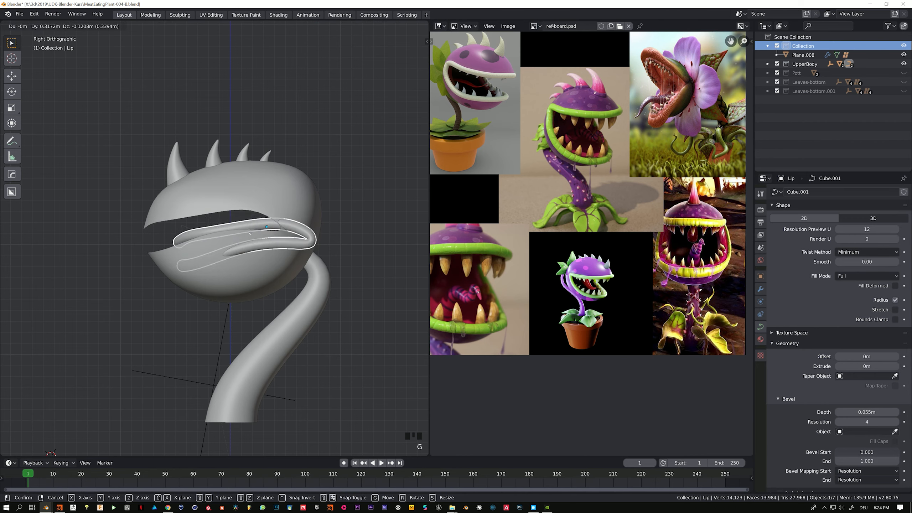
pyautogui.rightClick(249, 234)
pyautogui.keyDown('shift'); pyautogui.click(302, 197); pyautogui.keyUp('shift')
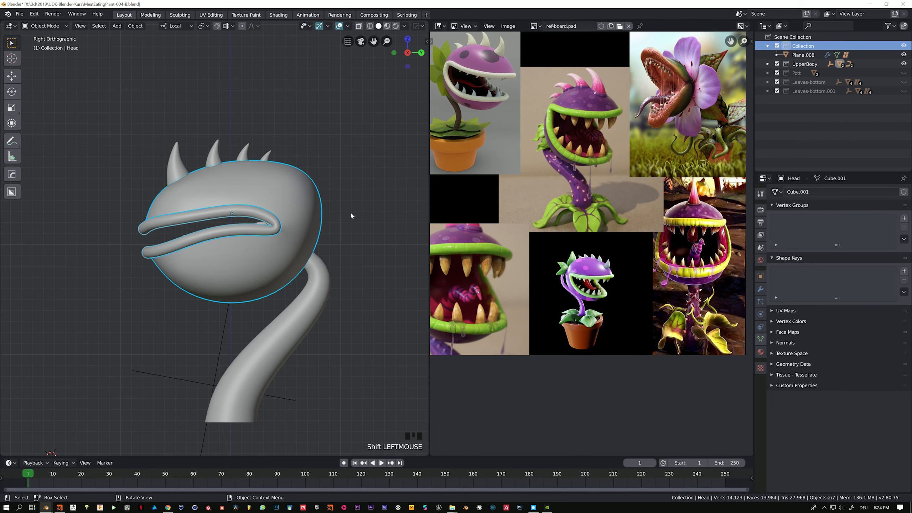
# Step: Select only the lip curve around the mouth and set its bevel depth to 0.077 m
pyautogui.click(224, 236)
pyautogui.press('g')
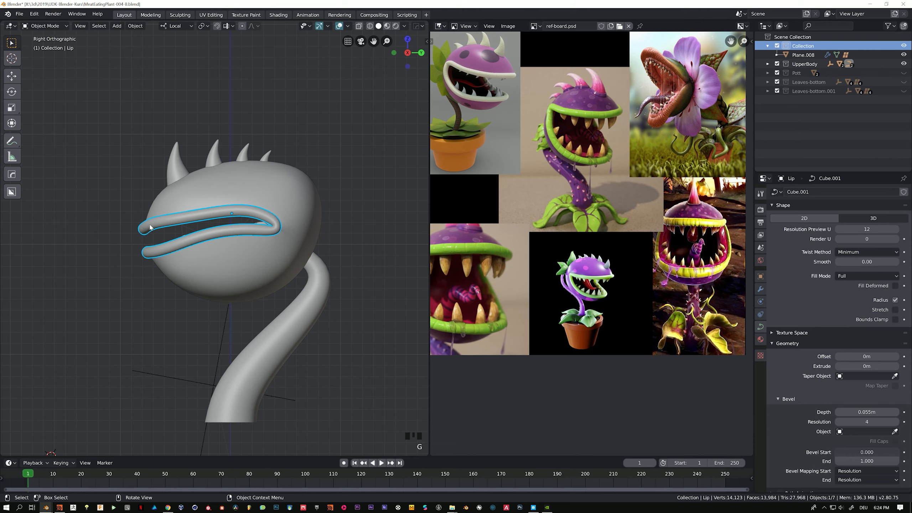
pyautogui.keyDown('shift'); pyautogui.moveTo(867, 412); pyautogui.dragTo(892, 412); pyautogui.keyUp('shift')
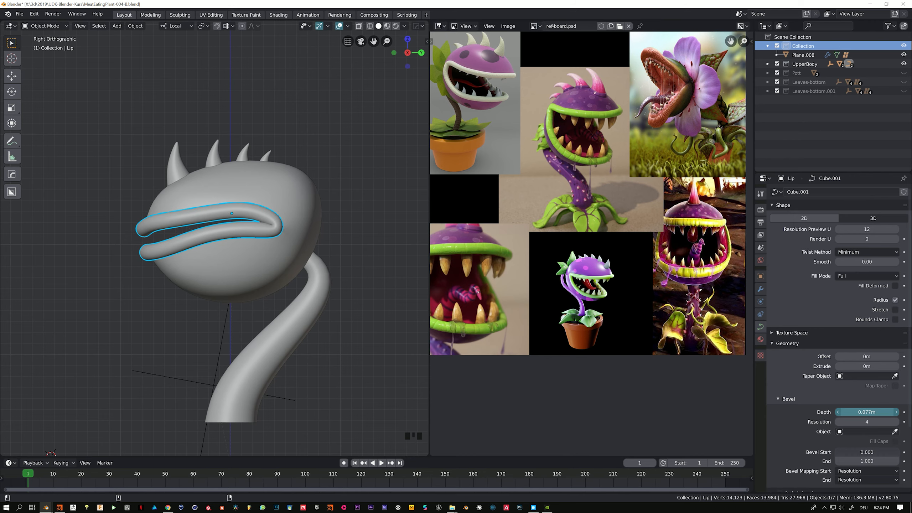
pyautogui.keyDown('shift'); pyautogui.moveTo(341, 252); pyautogui.dragTo(318, 247, button='middle'); pyautogui.keyUp('shift')
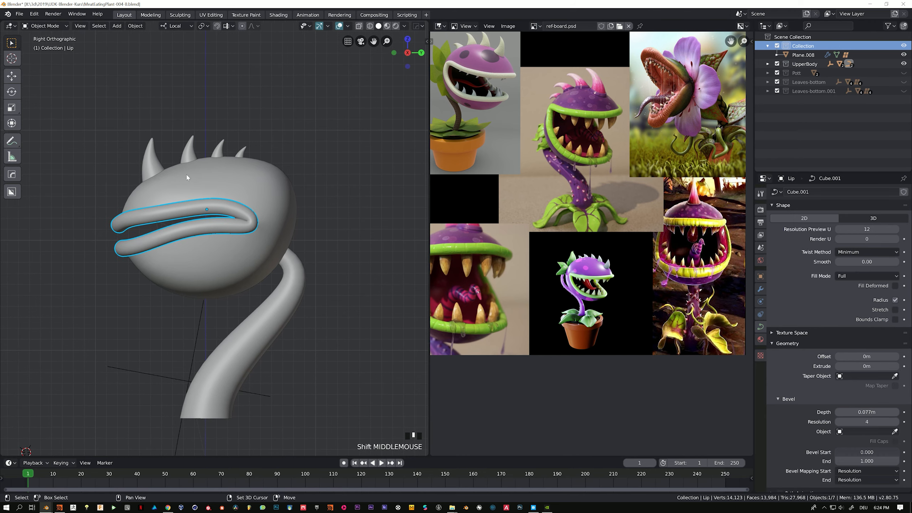
# Step: Remove the Subdivision modifier from the lip curve
pyautogui.click(133, 26)
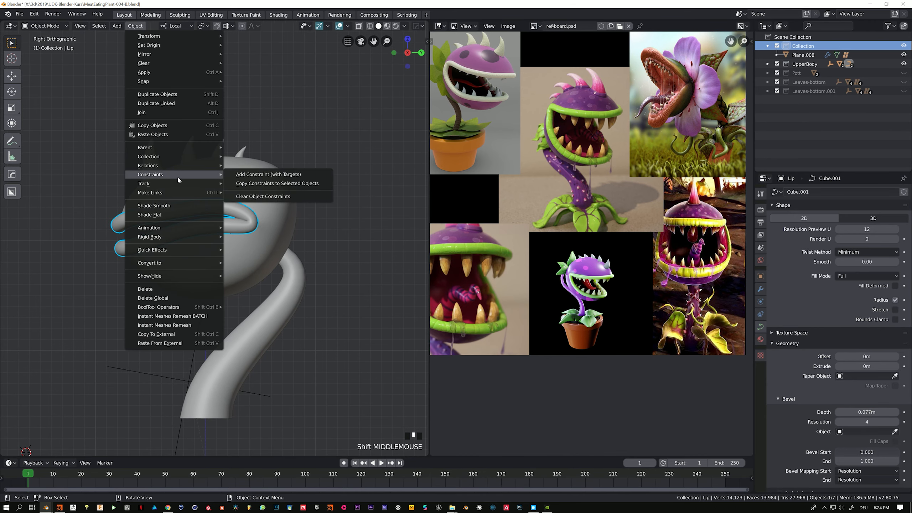
pyautogui.click(760, 289)
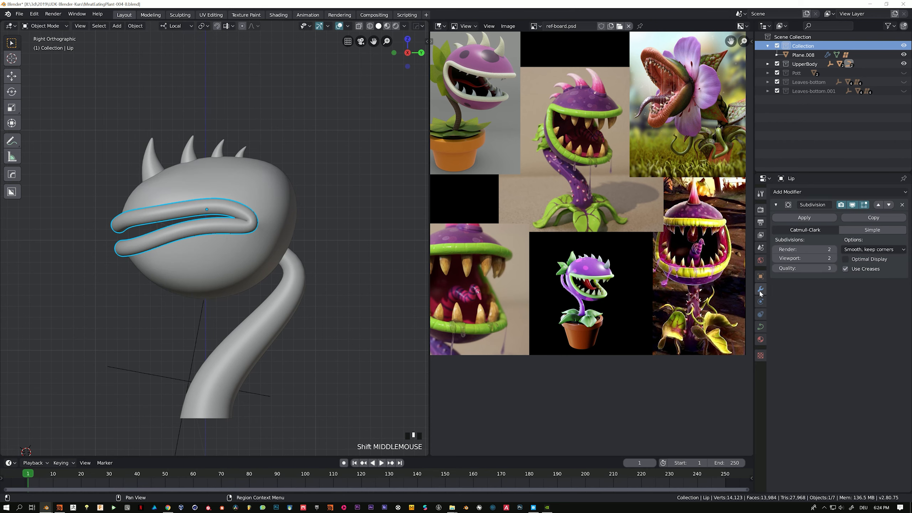
pyautogui.click(902, 205)
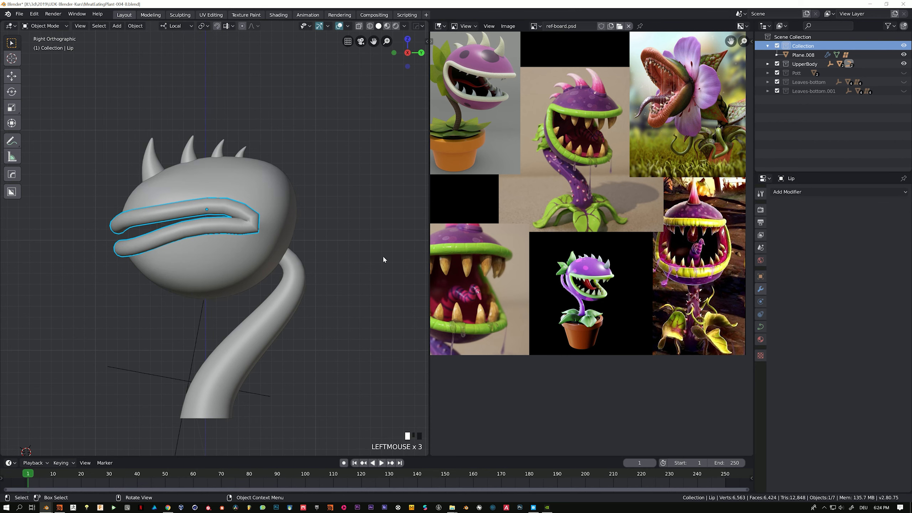
# Step: Convert the lip curve to a mesh and check its geometry in Edit Mode
pyautogui.keyDown('ctrl'); pyautogui.moveTo(102, 219); pyautogui.dragTo(174, 147, button='middle'); pyautogui.keyUp('ctrl')
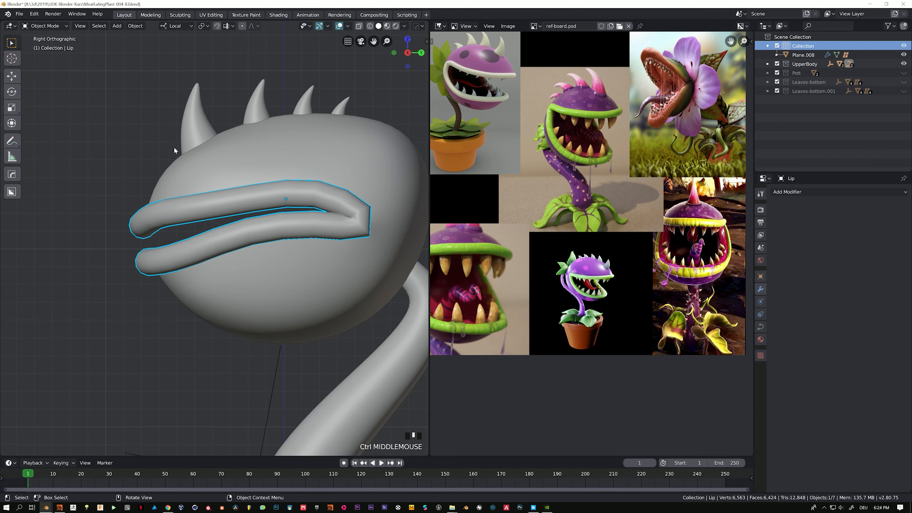
pyautogui.click(135, 26)
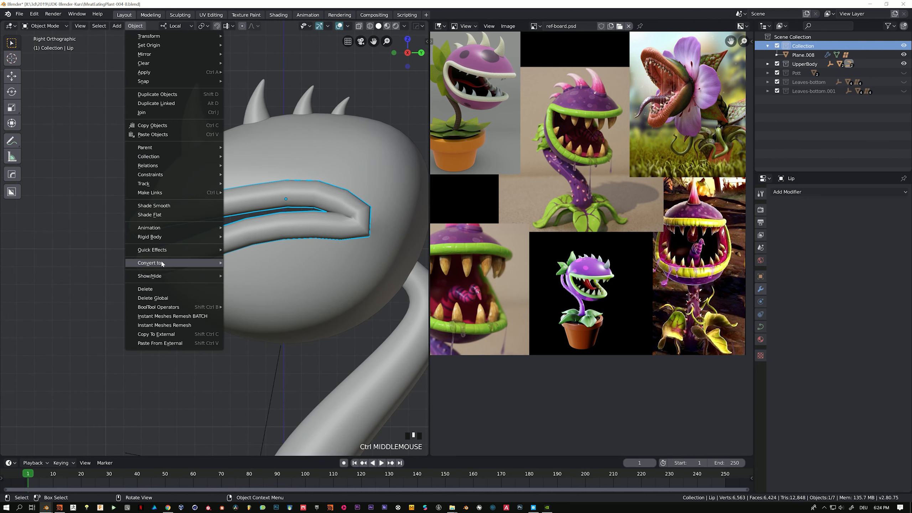
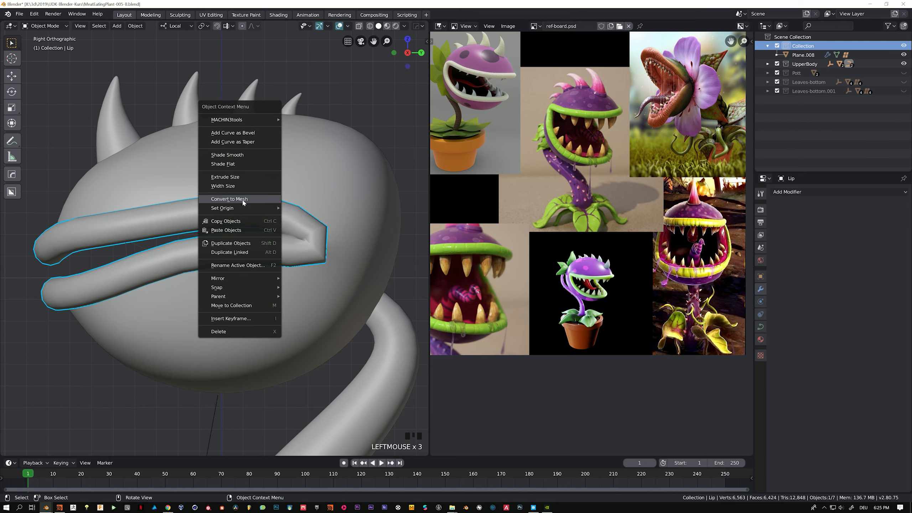
pyautogui.click(243, 201)
pyautogui.press('Tab')
pyautogui.press('Tab')
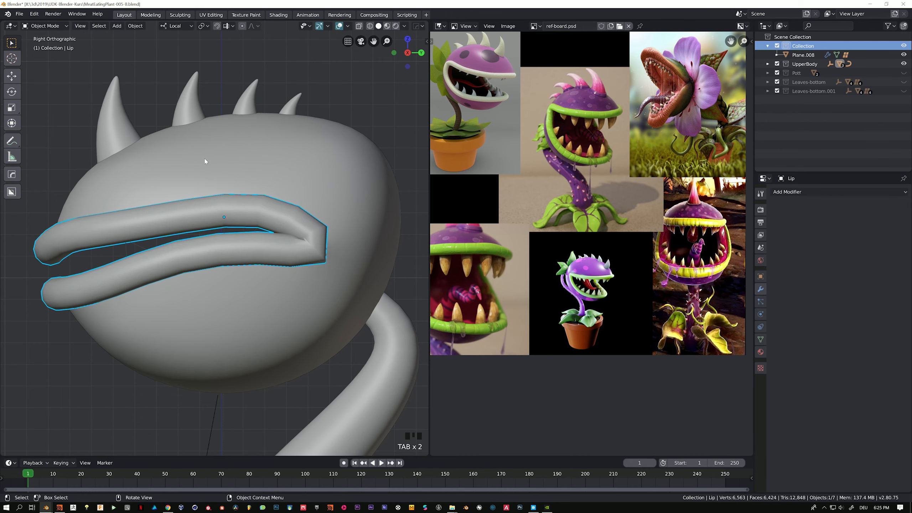
# Step: Open the head and lip meshes together in Edit Mode and view them from the front in orthographic projection
pyautogui.keyDown('shift'); pyautogui.moveTo(212, 183); pyautogui.dragTo(241, 183, button='middle'); pyautogui.keyUp('shift')
pyautogui.click(231, 161)
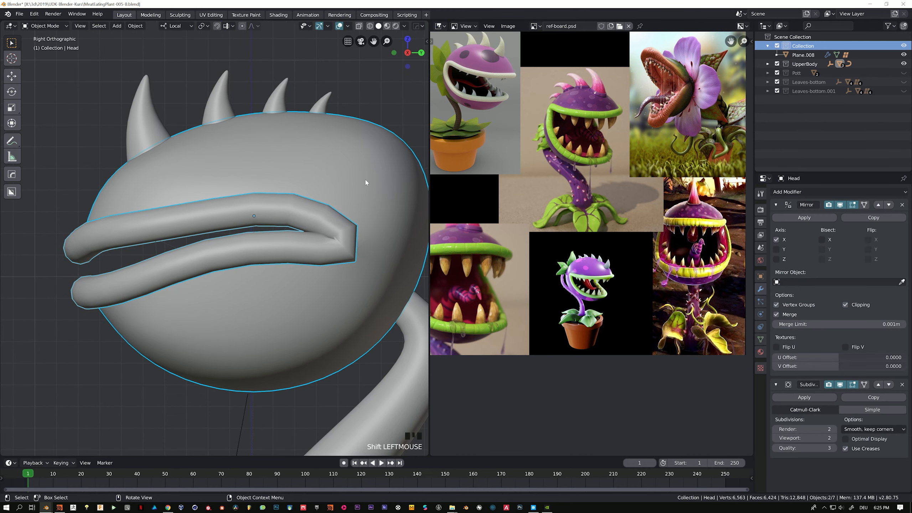
pyautogui.press('Tab')
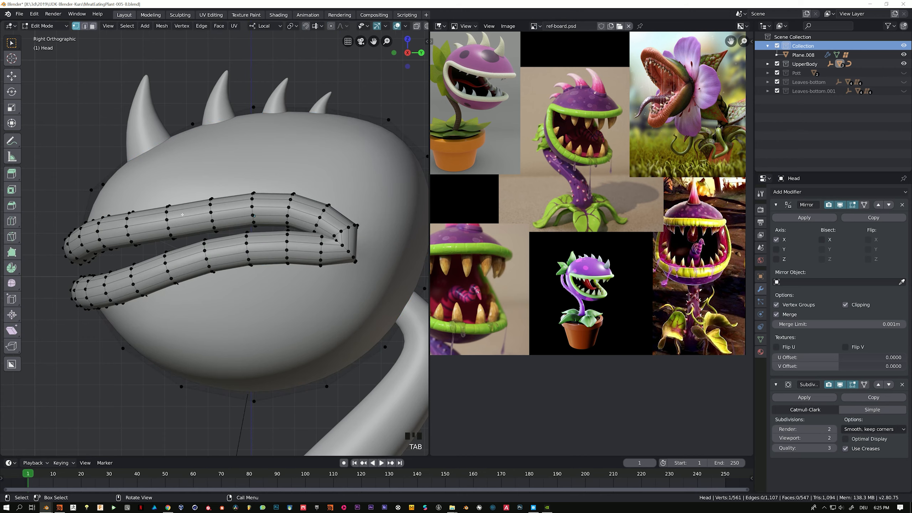
pyautogui.moveTo(182, 215); pyautogui.dragTo(279, 238, button='middle')
pyautogui.scroll(-4, 264, 203)
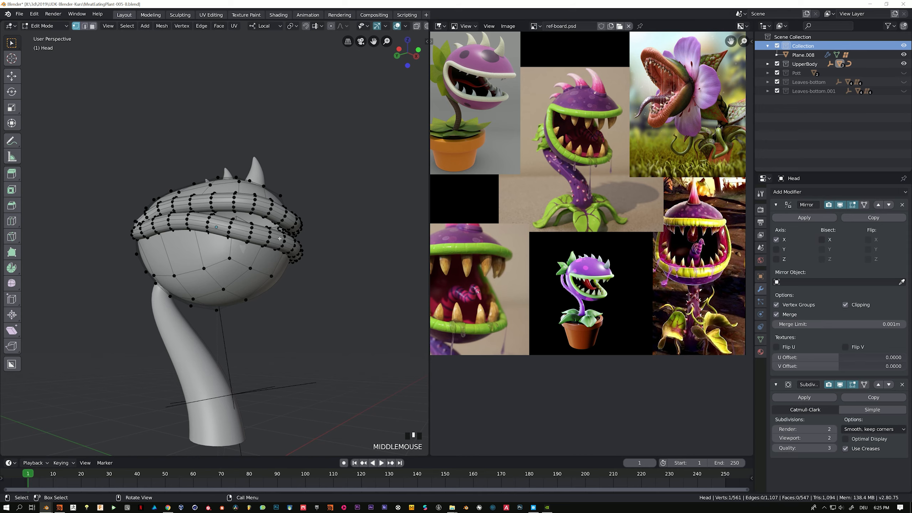
pyautogui.press('KP_3')
pyautogui.moveTo(184, 259); pyautogui.dragTo(223, 286, button='middle')
pyautogui.press('KP_1')
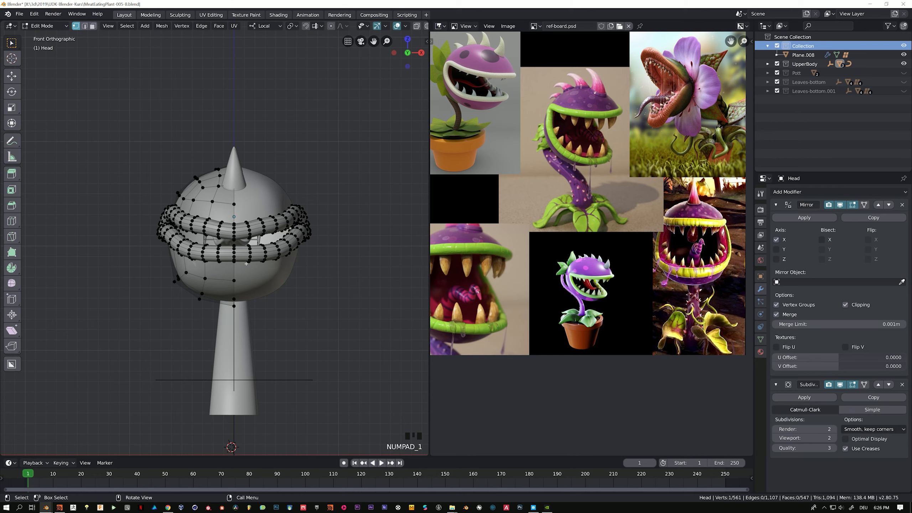
# Step: In wireframe shading, delete all lip vertices on the positive X side of the center line, then return to Object Mode
pyautogui.press('z')
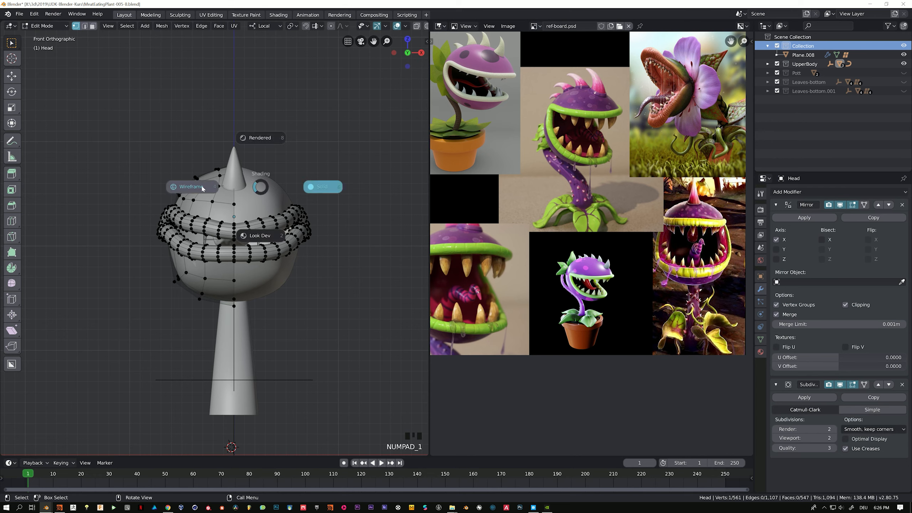
pyautogui.click(203, 186)
pyautogui.moveTo(239, 179); pyautogui.dragTo(384, 328)
pyautogui.press('x')
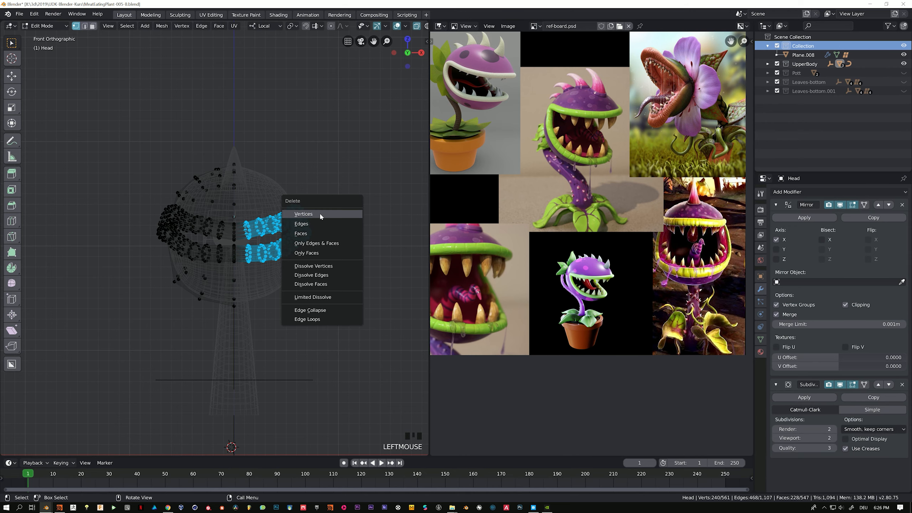
pyautogui.press('Escape')
pyautogui.scroll(3, 334, 232)
pyautogui.keyDown('shift'); pyautogui.moveTo(334, 232); pyautogui.dragTo(251, 232, button='middle'); pyautogui.keyUp('shift')
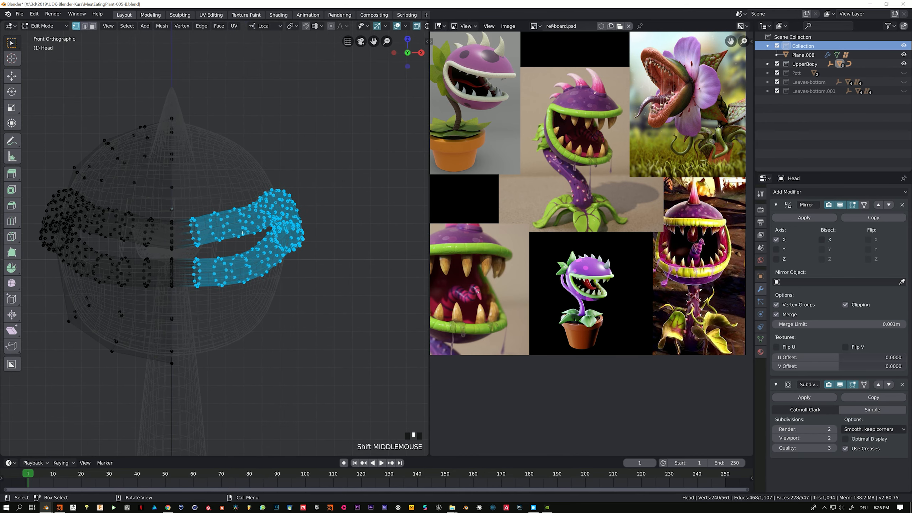
pyautogui.scroll(3, 179, 161)
pyautogui.moveTo(158, 55); pyautogui.dragTo(398, 393)
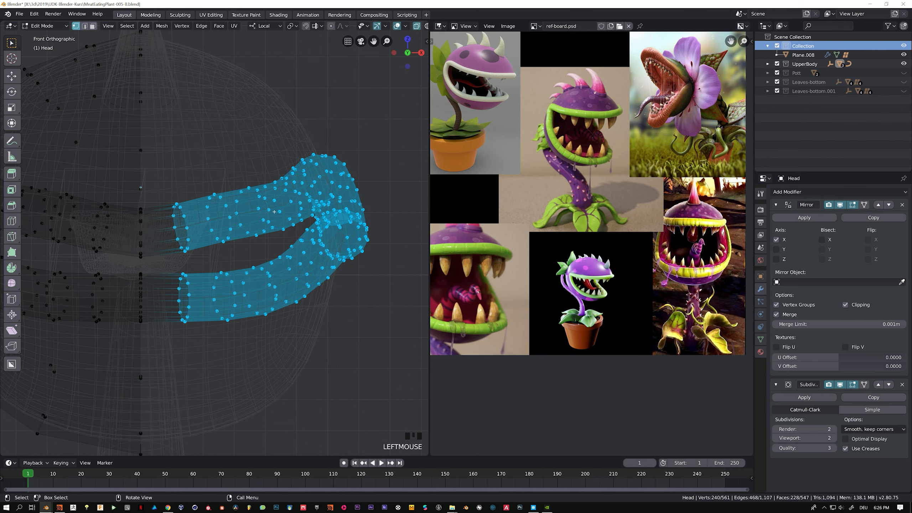
pyautogui.press('x')
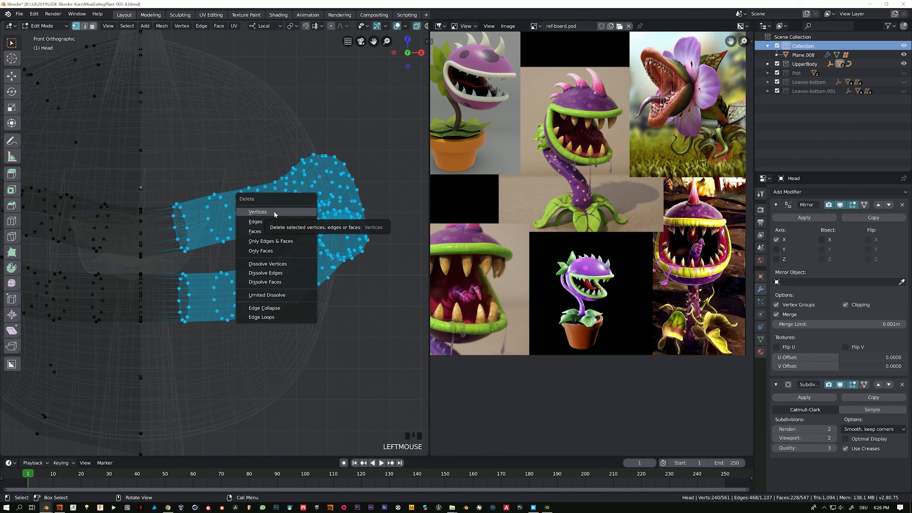
pyautogui.click(274, 215)
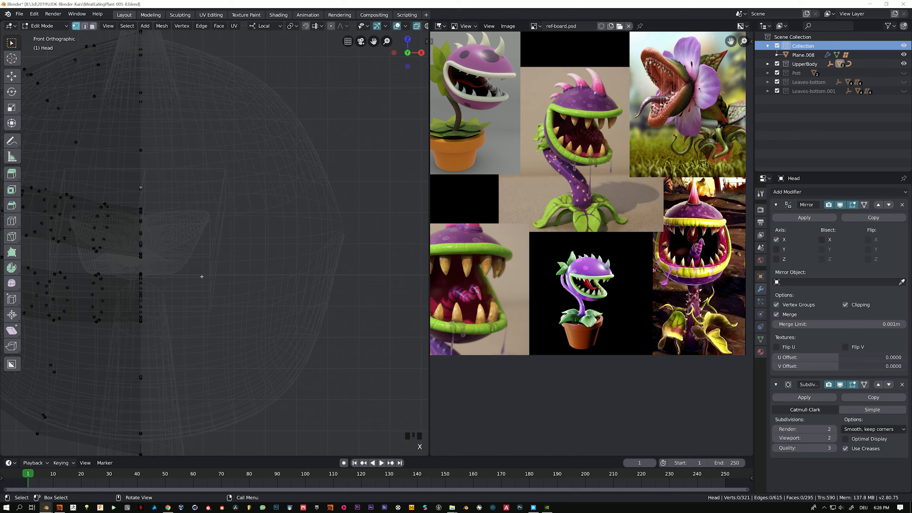
pyautogui.moveTo(202, 276); pyautogui.dragTo(201, 149, button='middle')
pyautogui.press('Tab')
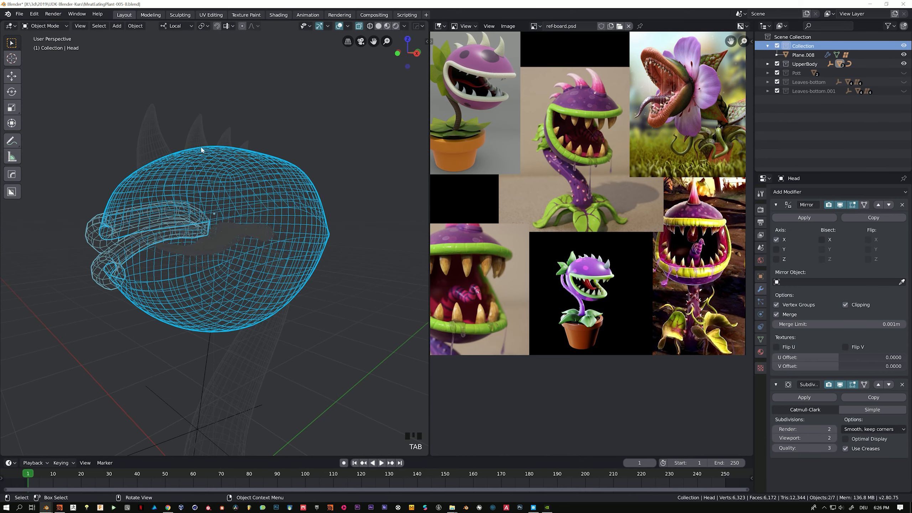
# Step: Select the remaining half of the lip and add a Mirror modifier on the X axis
pyautogui.moveTo(145, 180); pyautogui.dragTo(172, 185, button='middle')
pyautogui.keyDown('shift'); pyautogui.moveTo(80, 222); pyautogui.dragTo(117, 216, button='middle'); pyautogui.keyUp('shift')
pyautogui.click(122, 219)
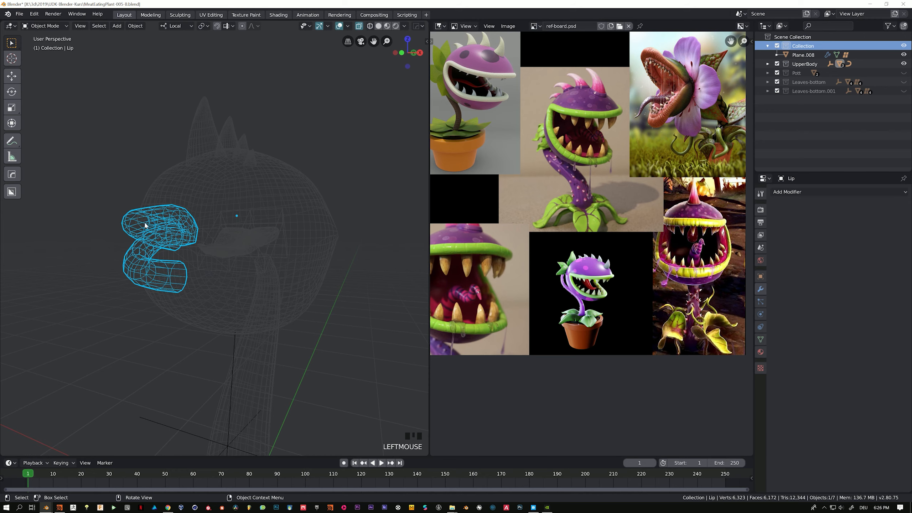
pyautogui.click(789, 192)
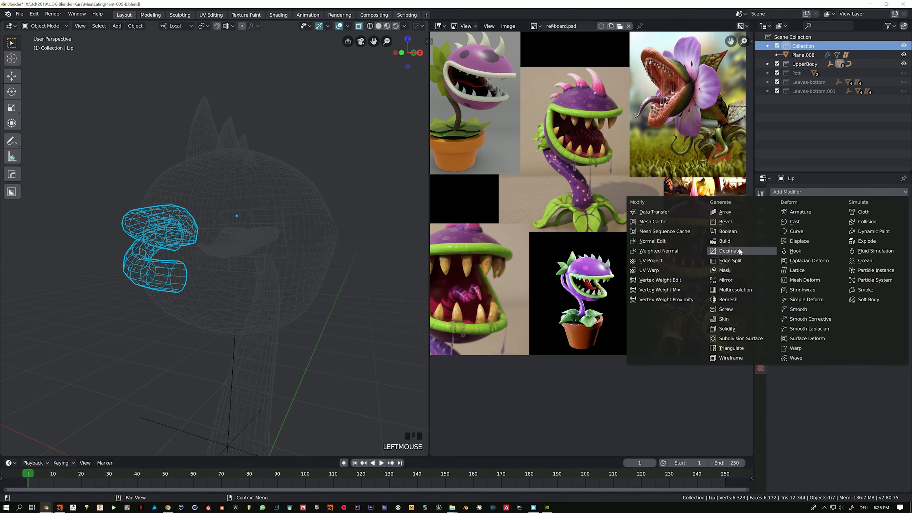
pyautogui.click(727, 280)
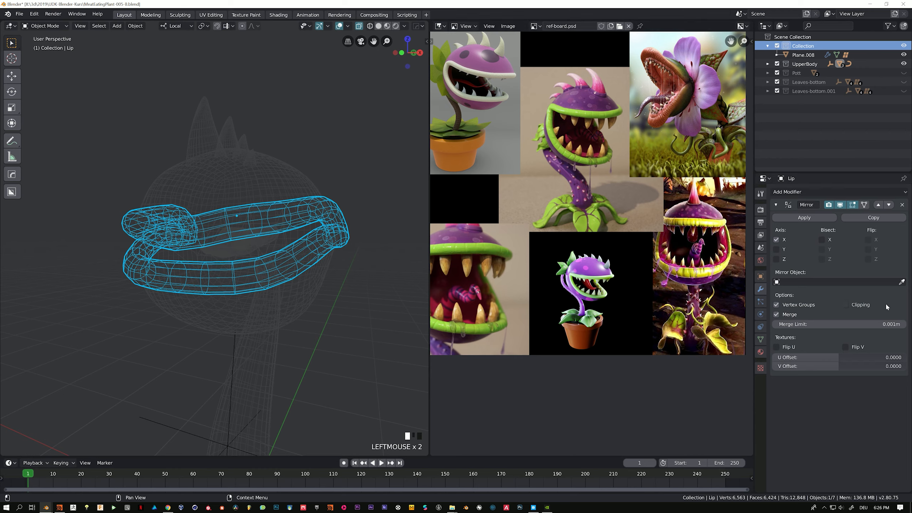
# Step: Enable Clipping on the lip's Mirror modifier and open the head and lip together in Edit Mode
pyautogui.click(845, 304)
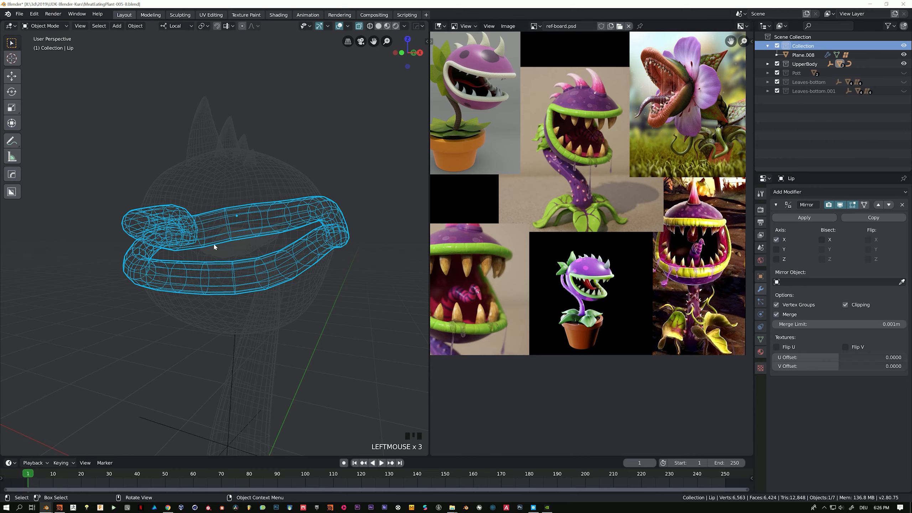
pyautogui.moveTo(213, 242); pyautogui.dragTo(252, 252, button='middle')
pyautogui.click(210, 192)
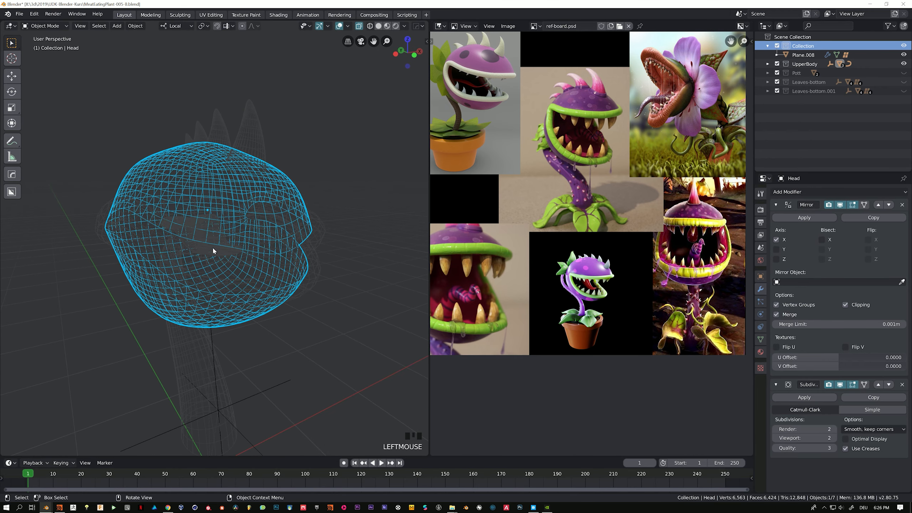
pyautogui.keyDown('shift'); pyautogui.click(178, 232); pyautogui.keyUp('shift')
pyautogui.press('Tab')
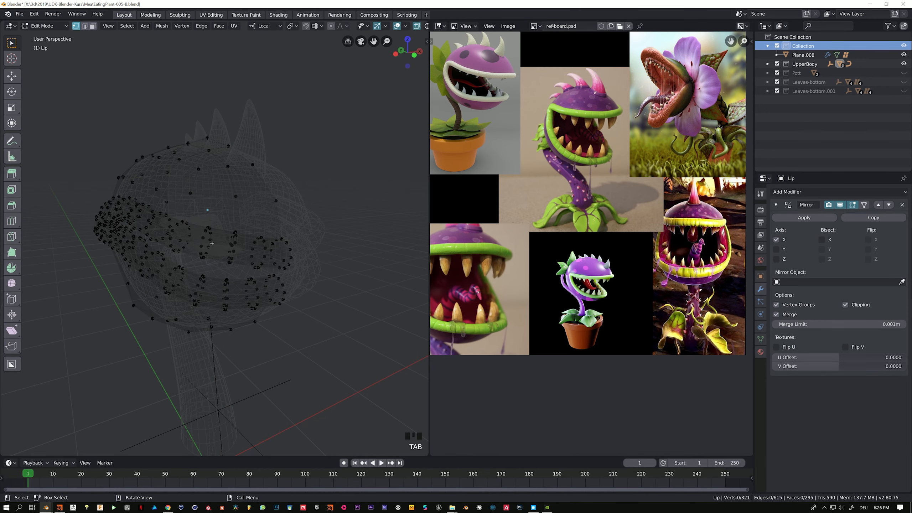
# Step: Turn on proportional editing in solid shading and try moving one lower-lip vertex downward in the left orthographic view
pyautogui.moveTo(210, 243); pyautogui.dragTo(195, 234, button='middle')
pyautogui.press('KP_1')
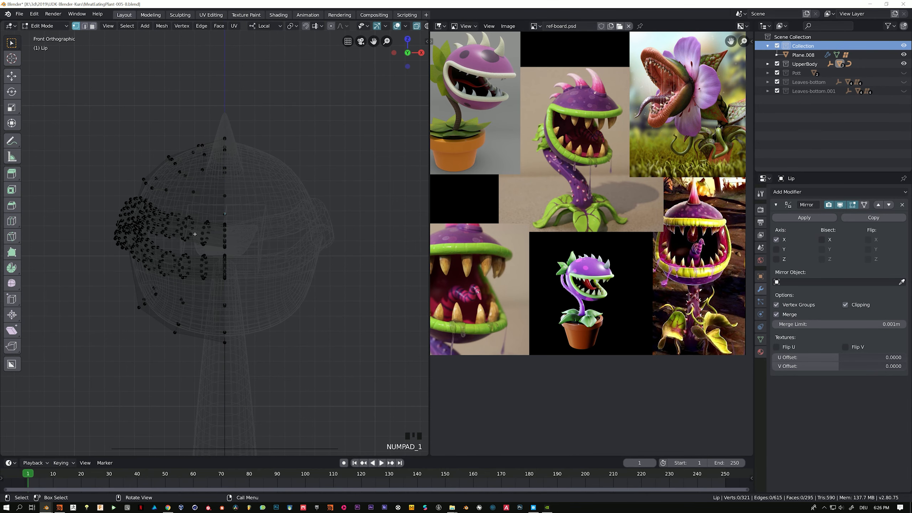
pyautogui.press('z')
pyautogui.click(325, 240)
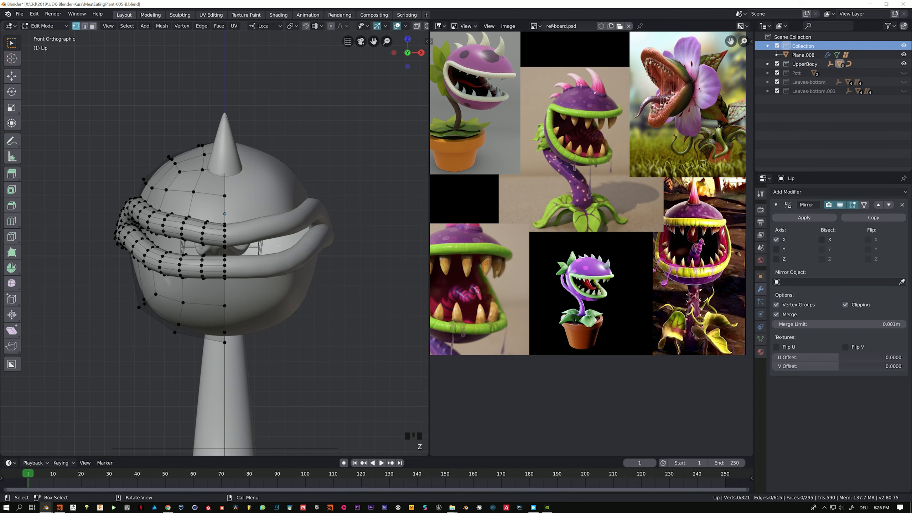
pyautogui.press('ctrl+KP_3')
pyautogui.keyDown('shift'); pyautogui.moveTo(252, 258); pyautogui.dragTo(251, 235, button='middle'); pyautogui.keyUp('shift')
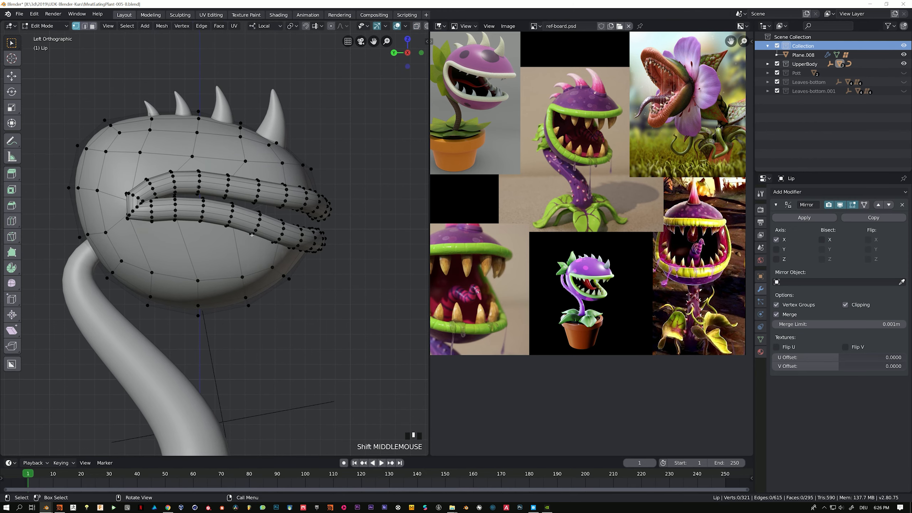
pyautogui.click(231, 217)
pyautogui.click(231, 216)
pyautogui.click(331, 27)
pyautogui.press('g')
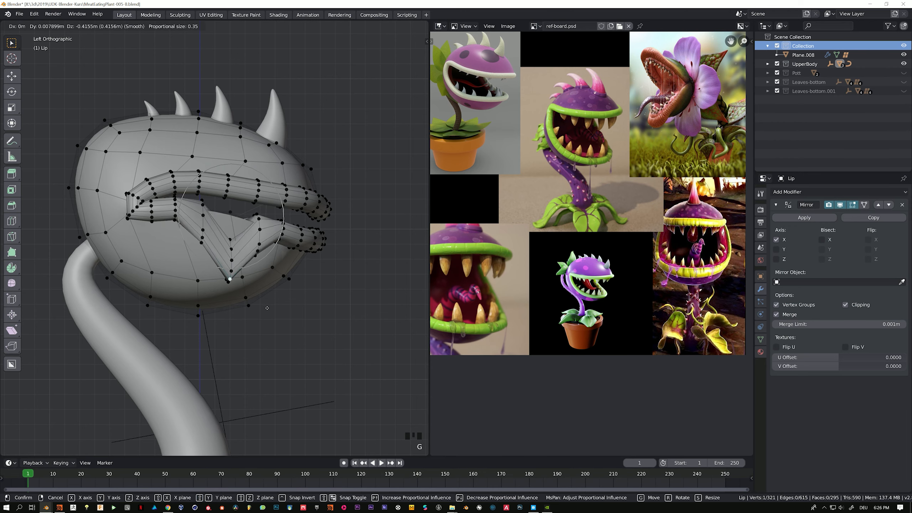
pyautogui.press('Escape')
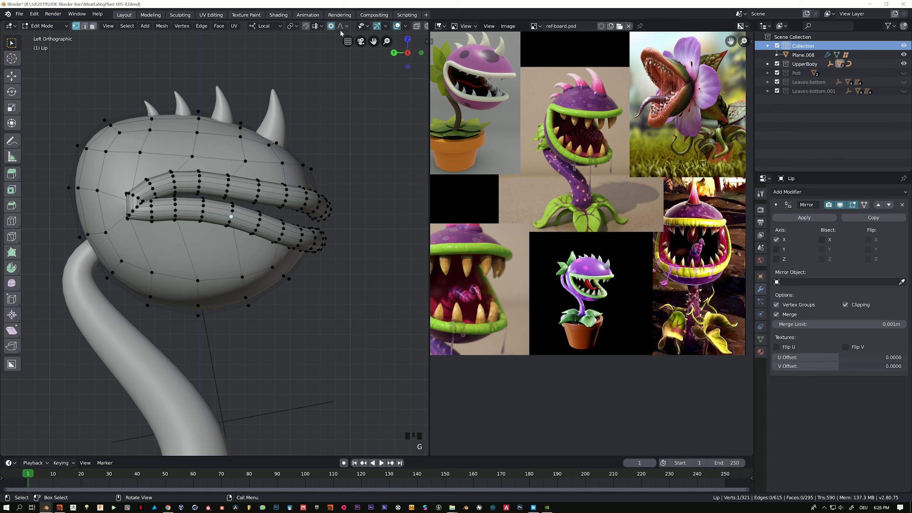
# Step: Check the proportional falloff options and try moving the same lower-lip vertex down again
pyautogui.click(347, 27)
pyautogui.click(341, 26)
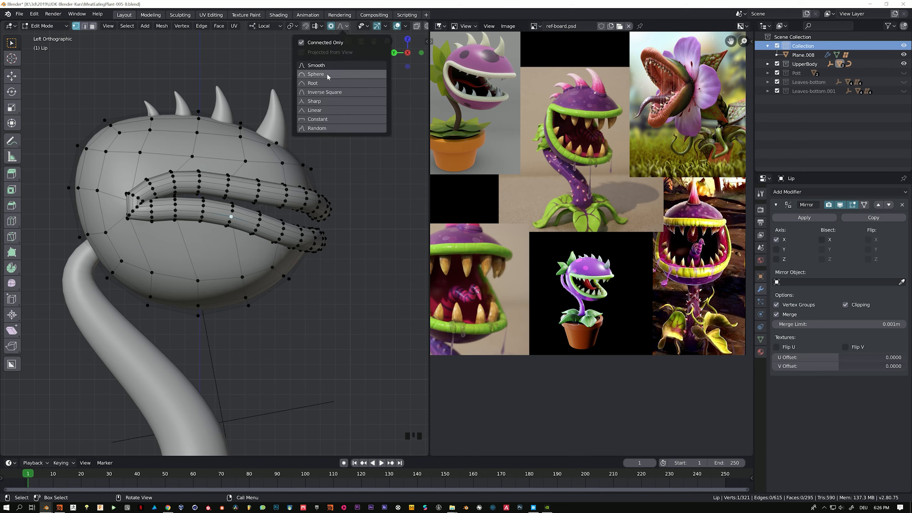
pyautogui.press('g')
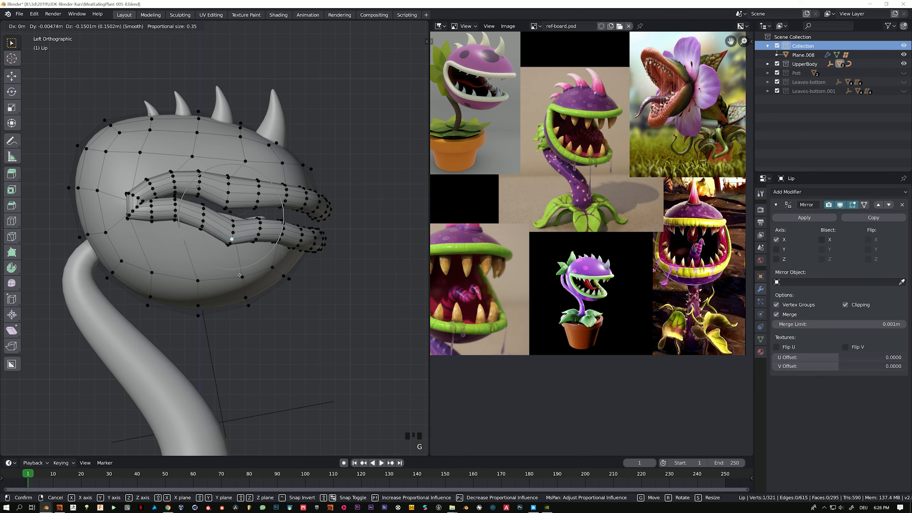
pyautogui.press('Escape')
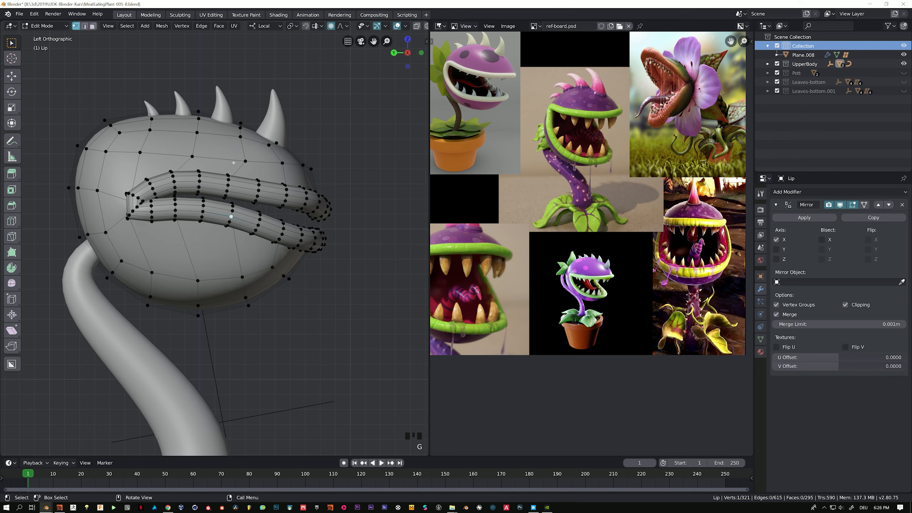
pyautogui.keyDown('shift'); pyautogui.click(242, 276); pyautogui.keyUp('shift')
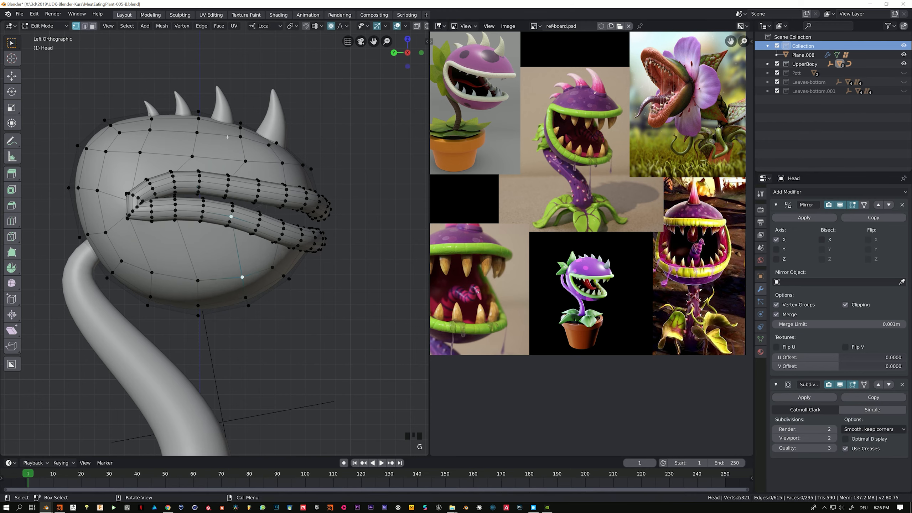
pyautogui.click(344, 26)
# Step: In wireframe shading, select the head's mouth-edge vertex midway along the lower lip together with the surrounding lip edge loop
pyautogui.scroll(3, 249, 81)
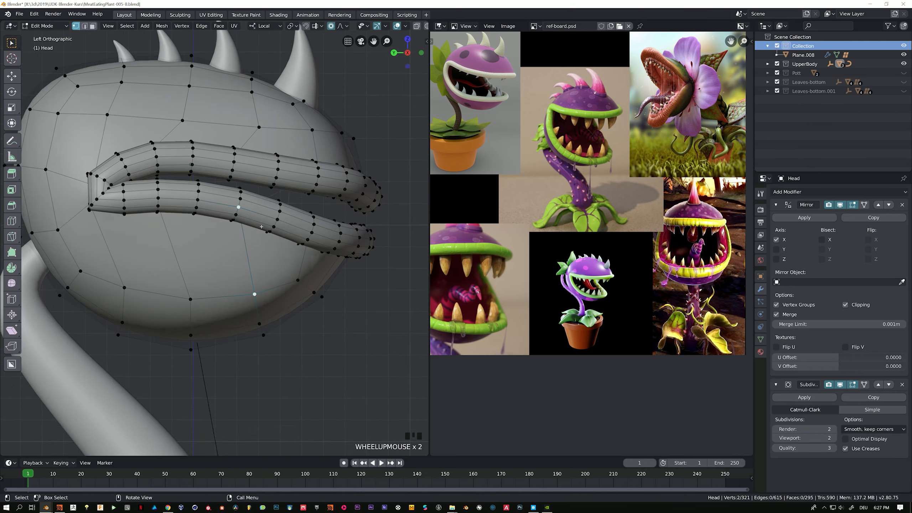
pyautogui.press('z')
pyautogui.click(180, 173)
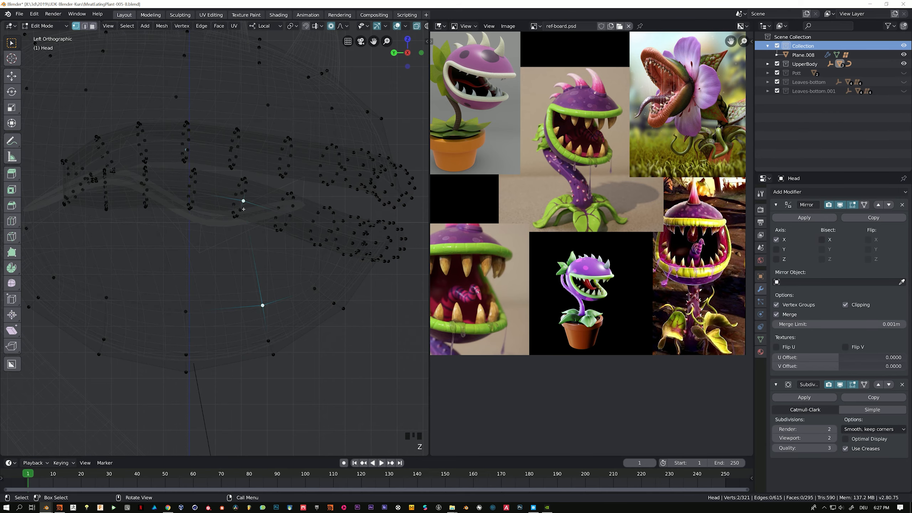
pyautogui.scroll(2, 245, 206)
pyautogui.click(245, 176)
pyautogui.moveTo(245, 174); pyautogui.dragTo(217, 232, button='middle')
pyautogui.press('KP_3')
pyautogui.press('KP_Decimal')
pyautogui.click(231, 238)
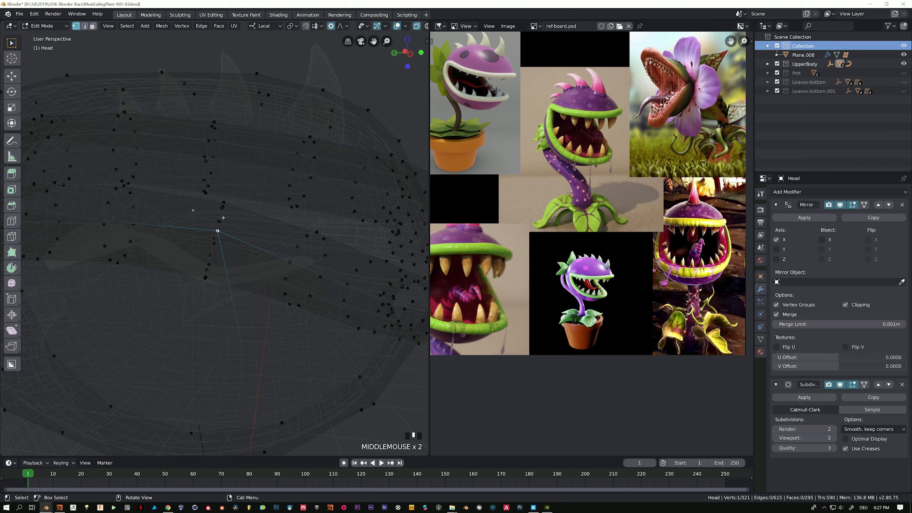
pyautogui.moveTo(225, 222); pyautogui.dragTo(189, 215, button='middle')
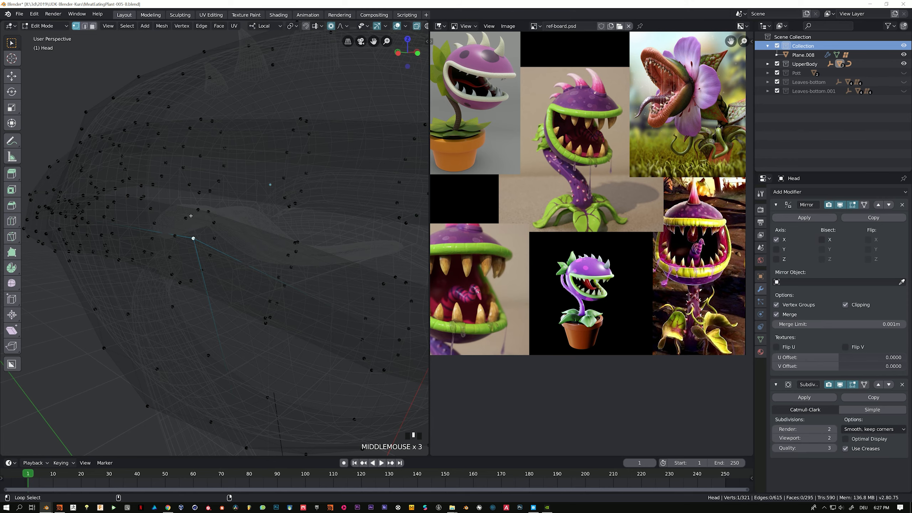
pyautogui.keyDown('alt'); pyautogui.keyDown('shift'); pyautogui.click(191, 216); pyautogui.keyUp('shift'); pyautogui.keyUp('alt')
pyautogui.moveTo(191, 216); pyautogui.dragTo(193, 193, button='middle')
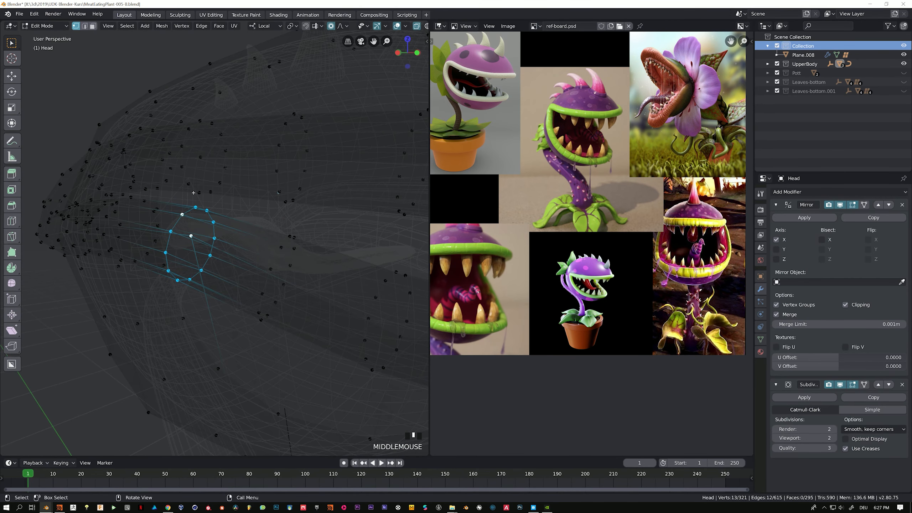
pyautogui.press('KP_3')
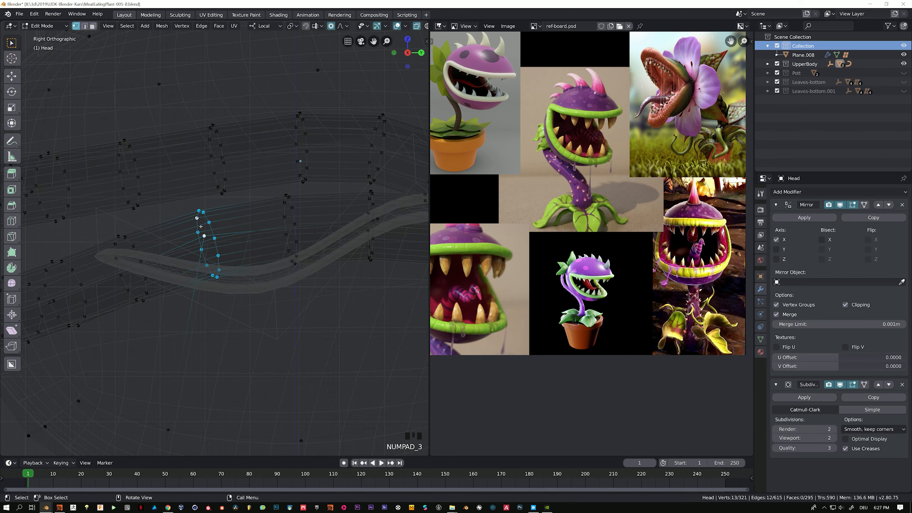
# Step: In solid shading, move the selected lower-lip section down about 0.234 m with a proportional size of about 0.56
pyautogui.moveTo(201, 226)
pyautogui.mouseDown(button='middle')
pyautogui.moveTo(210, 240)
pyautogui.moveTo(247, 230)
pyautogui.moveTo(249, 221)
pyautogui.moveTo(249, 250)
pyautogui.mouseUp(button='middle')
pyautogui.scroll(-2, 212, 243)
pyautogui.press('z')
pyautogui.click(252, 243)
pyautogui.scroll(-2, 248, 230)
pyautogui.press('g')
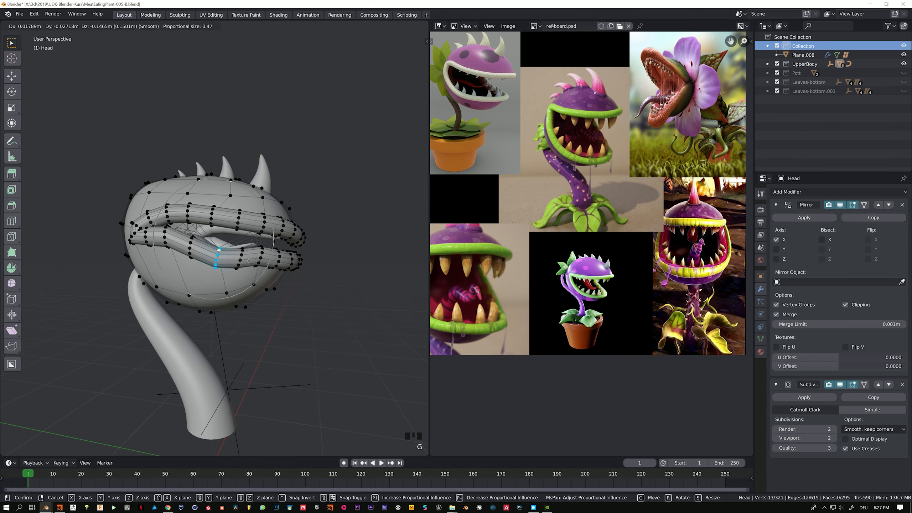
pyautogui.scroll(-2, 245, 264)
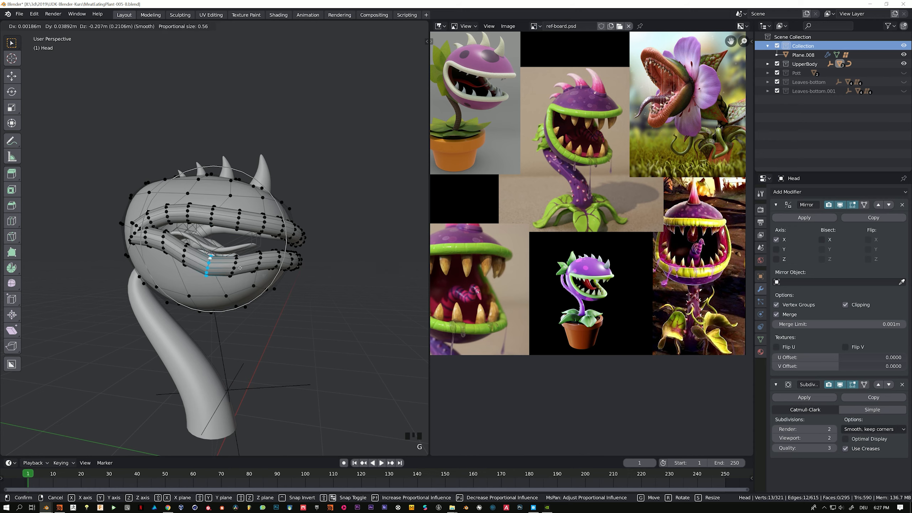
pyautogui.click(240, 271)
pyautogui.moveTo(240, 271)
pyautogui.mouseDown(button='middle')
pyautogui.moveTo(258, 270)
pyautogui.moveTo(243, 268)
pyautogui.mouseUp(button='middle')
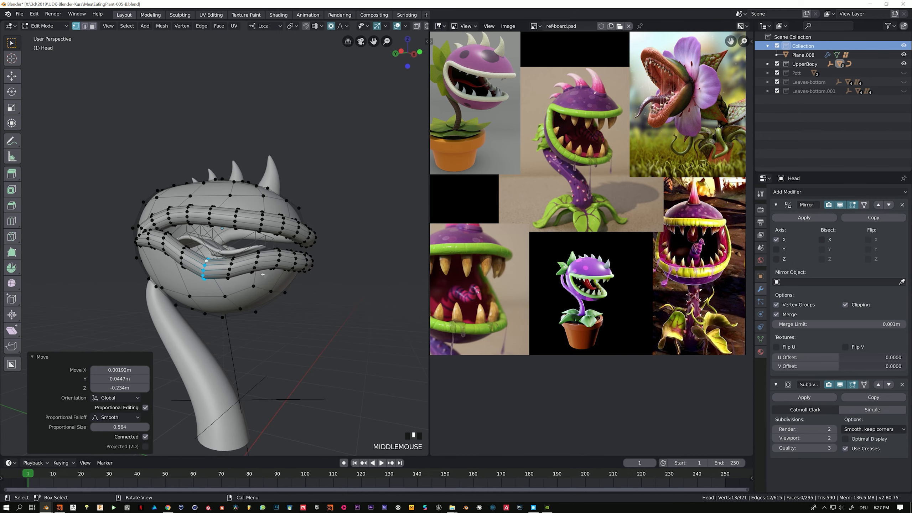
# Step: In wireframe shading, select the lower-lip edge loop farther toward the front along with the head vertex inside it
pyautogui.hotkey('alt', 'z')
pyautogui.keyDown('shift'); pyautogui.moveTo(263, 274); pyautogui.dragTo(217, 277, button='middle'); pyautogui.keyUp('shift')
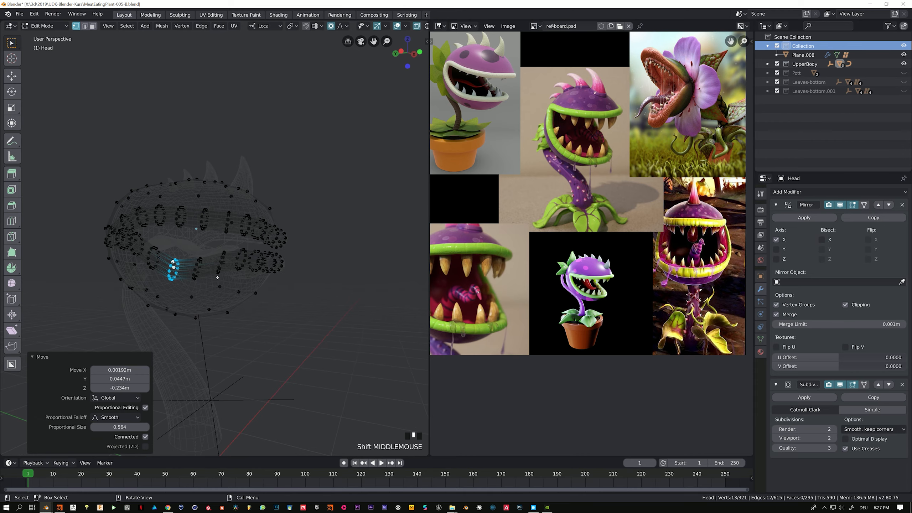
pyautogui.scroll(6, 217, 277)
pyautogui.click(270, 324)
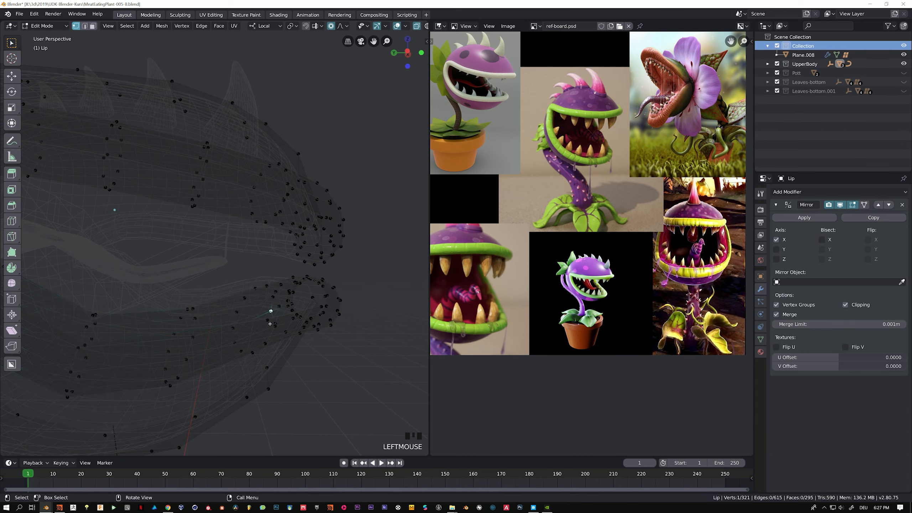
pyautogui.moveTo(270, 324); pyautogui.dragTo(238, 279, button='middle')
pyautogui.click(255, 316)
pyautogui.keyDown('shift'); pyautogui.click(240, 277); pyautogui.keyUp('shift')
pyautogui.keyDown('alt'); pyautogui.keyDown('shift'); pyautogui.click(216, 307); pyautogui.keyUp('shift'); pyautogui.keyUp('alt')
pyautogui.moveTo(221, 324); pyautogui.dragTo(225, 326, button='middle')
pyautogui.moveTo(235, 289); pyautogui.dragTo(232, 300, button='middle')
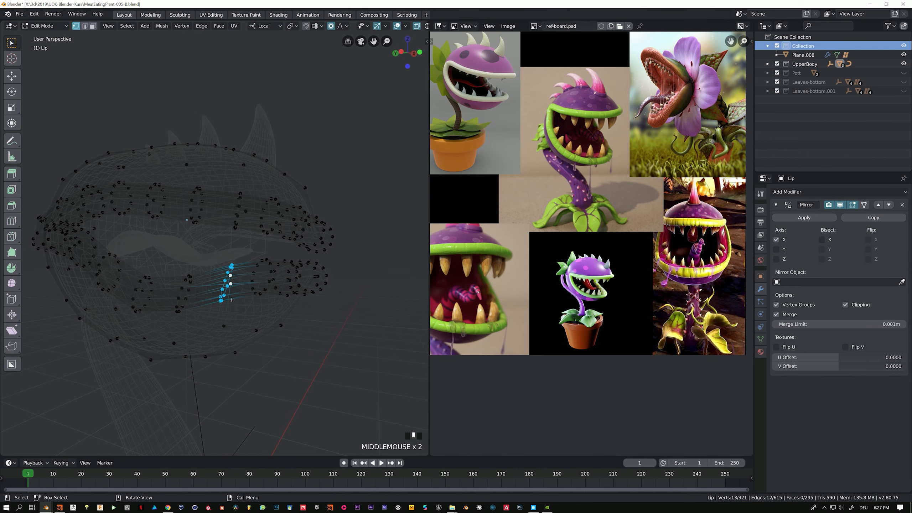
# Step: In solid shading, raise the selected front lip section about 0.034 m along local Z with proportional editing
pyautogui.press('z')
pyautogui.click(251, 313)
pyautogui.press('g')
pyautogui.press('z')
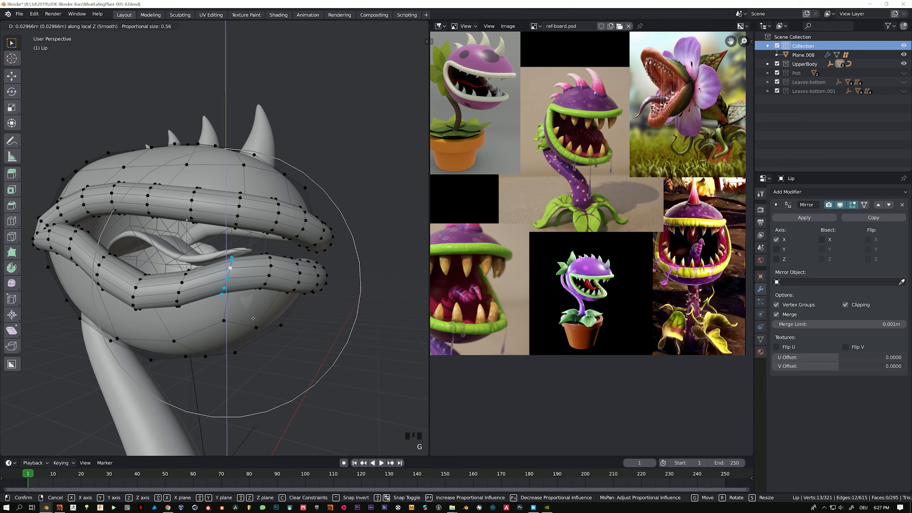
pyautogui.click(253, 318)
# Step: Shift the selected front lip section back about 0.08 m along Y with proportional editing
pyautogui.scroll(-3, 253, 318)
pyautogui.moveTo(253, 318); pyautogui.dragTo(244, 305, button='middle')
pyautogui.press('g')
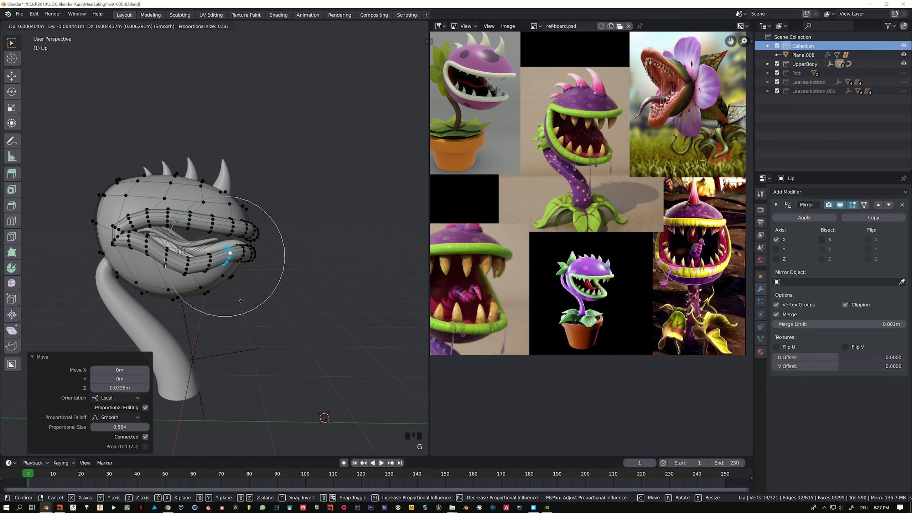
pyautogui.click(241, 301)
pyautogui.press('g')
pyautogui.click(238, 303)
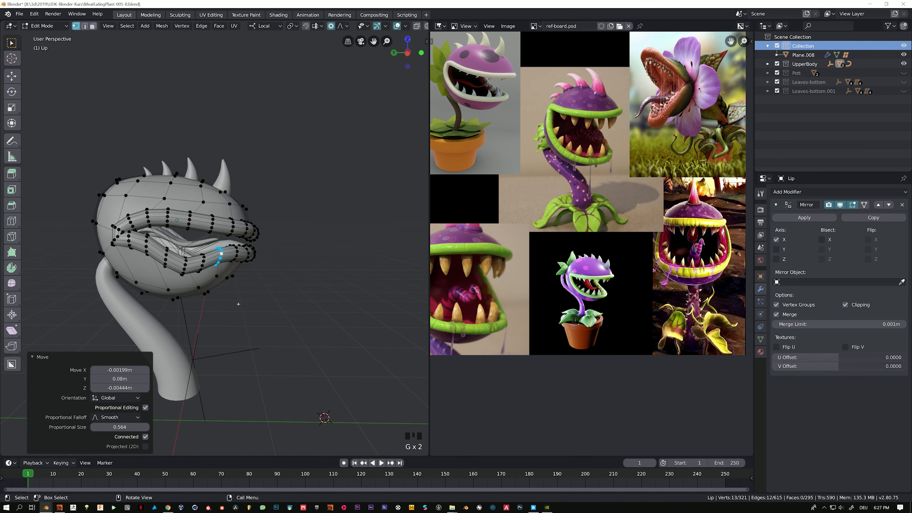
# Step: Return to Object Mode and add a Subdivision Surface modifier to the lip with 2 viewport subdivisions
pyautogui.moveTo(238, 304)
pyautogui.mouseDown(button='middle')
pyautogui.moveTo(196, 298)
pyautogui.moveTo(231, 308)
pyautogui.mouseUp(button='middle')
pyautogui.hotkey('ctrl', 'Tab')
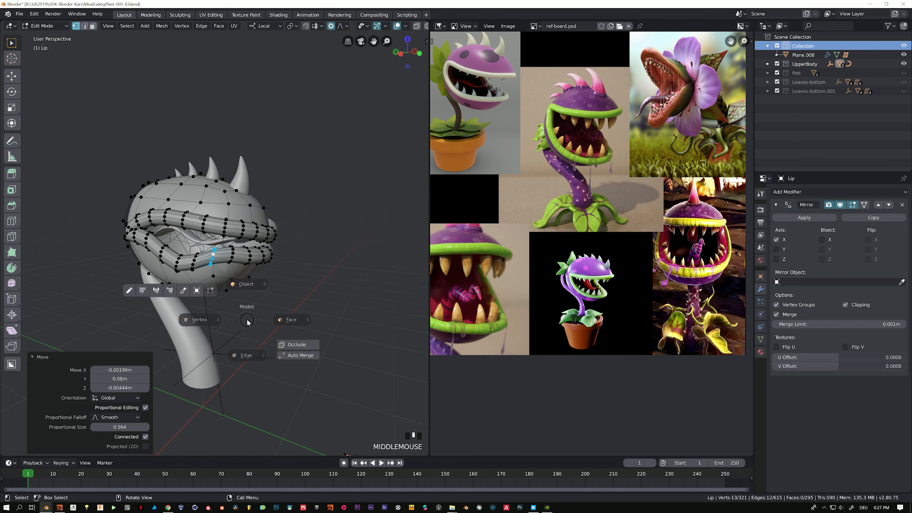
pyautogui.click(244, 269)
pyautogui.moveTo(244, 269); pyautogui.dragTo(194, 250, button='middle')
pyautogui.click(193, 249)
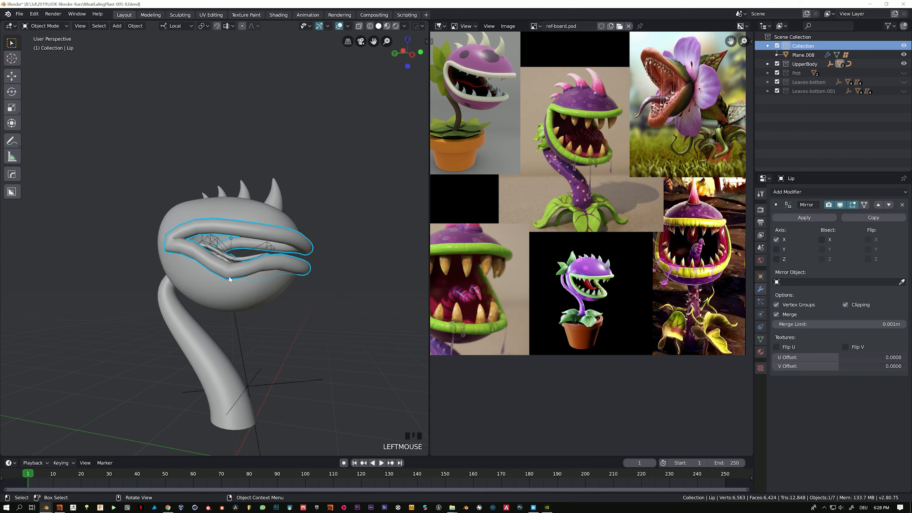
pyautogui.click(804, 193)
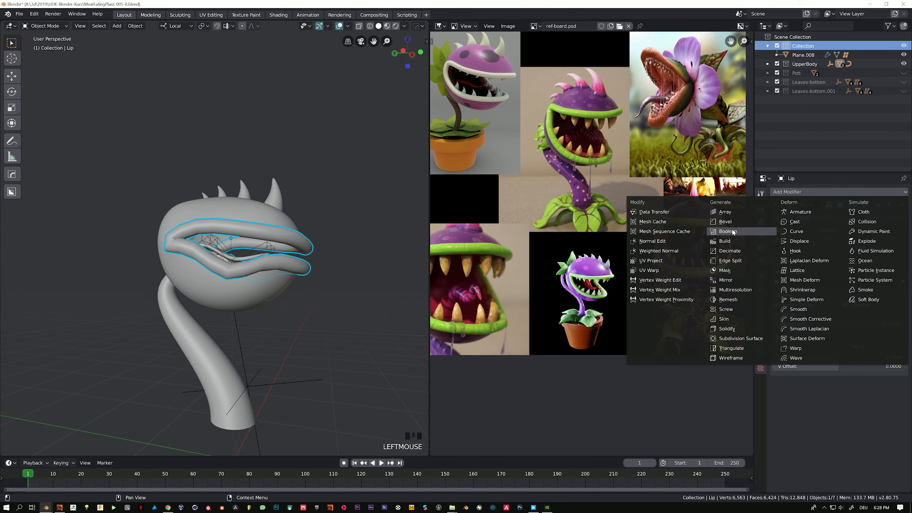
pyautogui.click(736, 339)
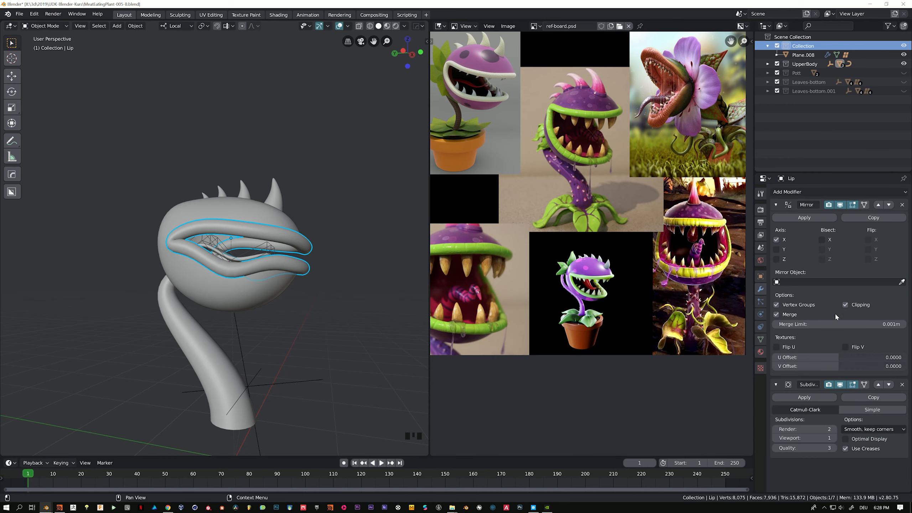
pyautogui.click(834, 437)
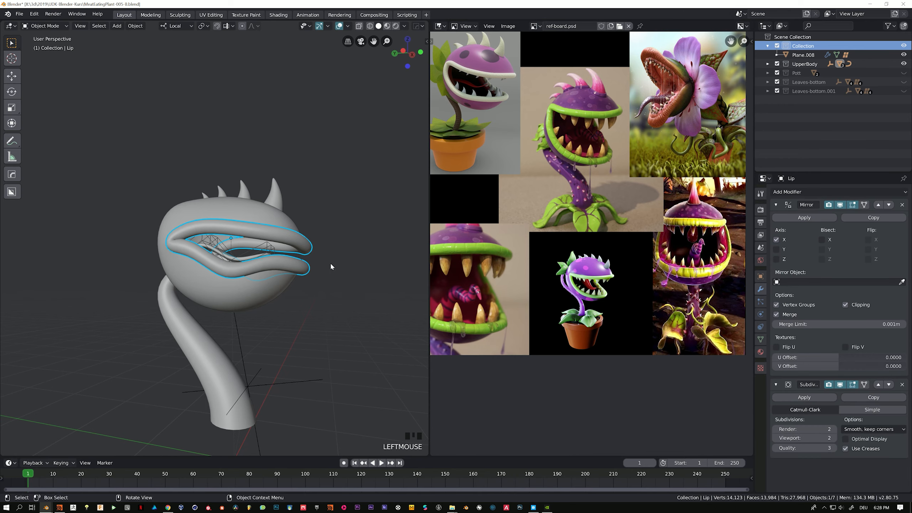
# Step: Compare the smoothed lip from several angles with the mouth in the reference images
pyautogui.moveTo(330, 262); pyautogui.dragTo(269, 271, button='middle')
pyautogui.scroll(2, 321, 264)
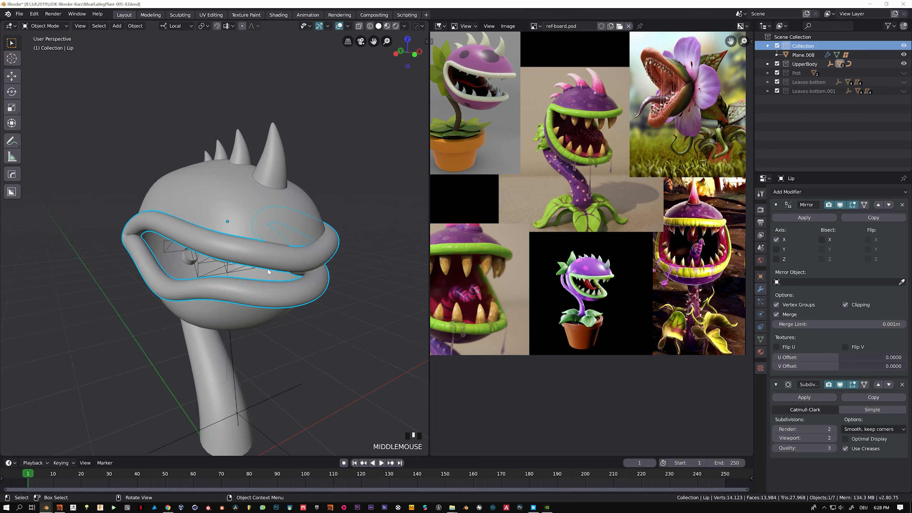
pyautogui.moveTo(270, 273); pyautogui.dragTo(301, 279, button='middle')
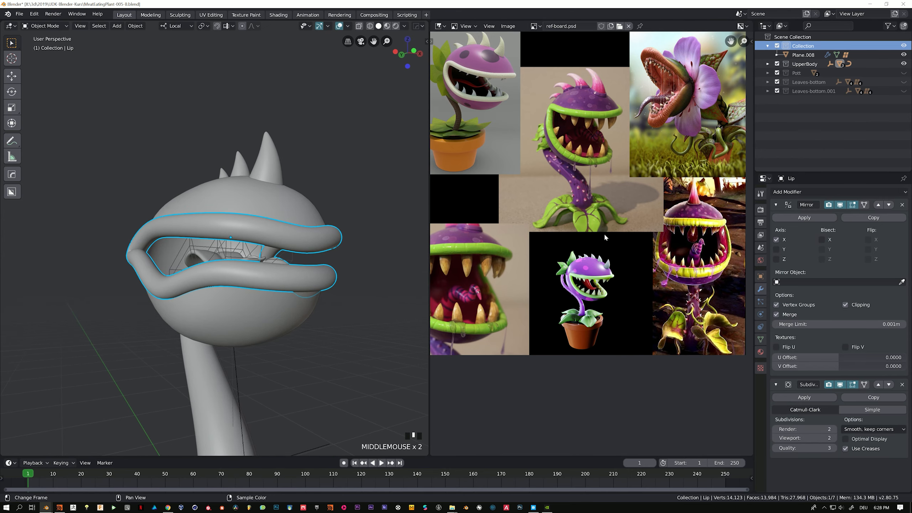
pyautogui.scroll(1, 600, 172)
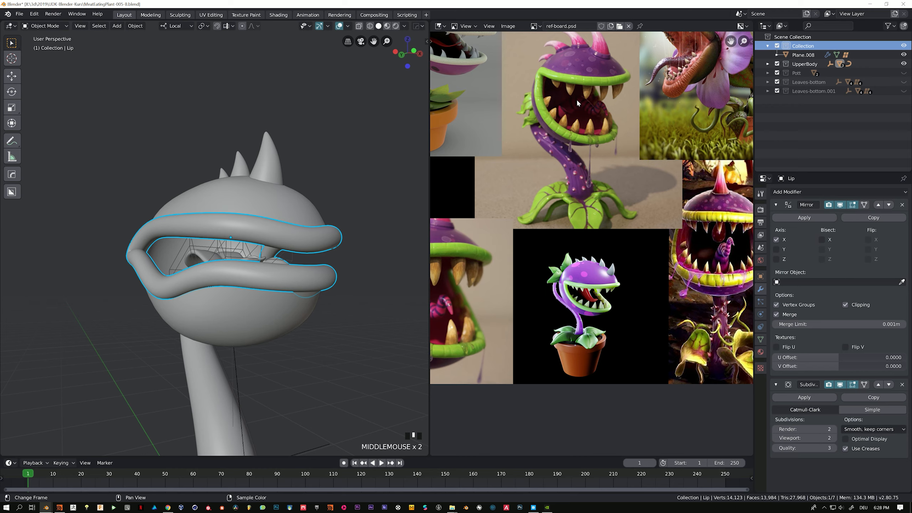
# Step: Select the head and duplicate it in place
pyautogui.moveTo(170, 262); pyautogui.dragTo(153, 297, button='middle')
pyautogui.scroll(2, 184, 270)
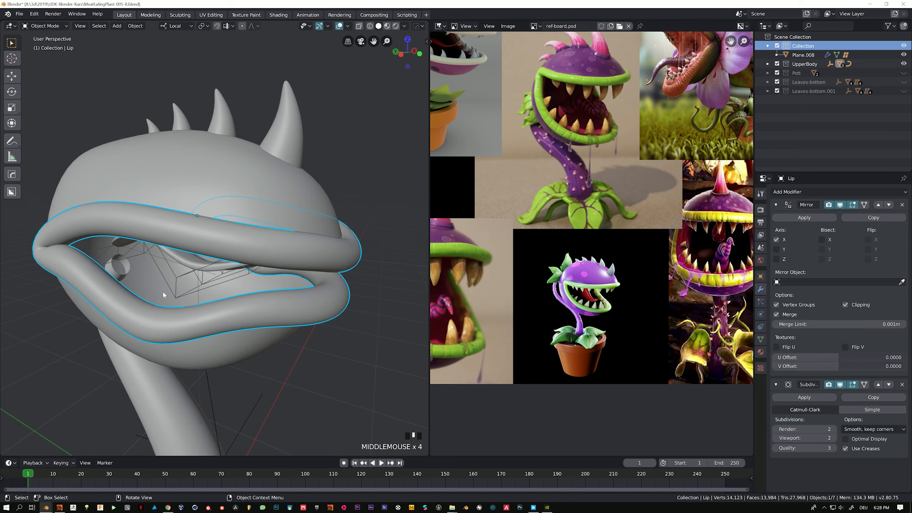
pyautogui.click(155, 300)
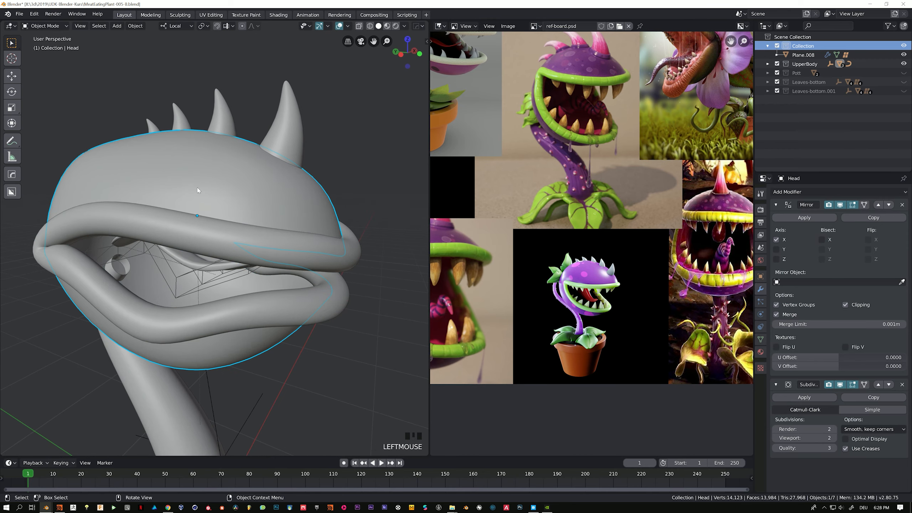
pyautogui.hotkey('shift', 'd')
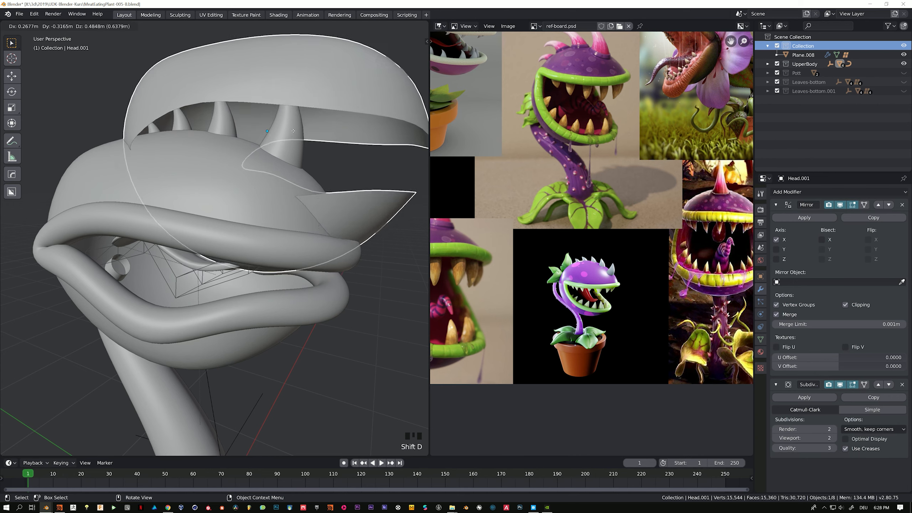
pyautogui.rightClick(258, 166)
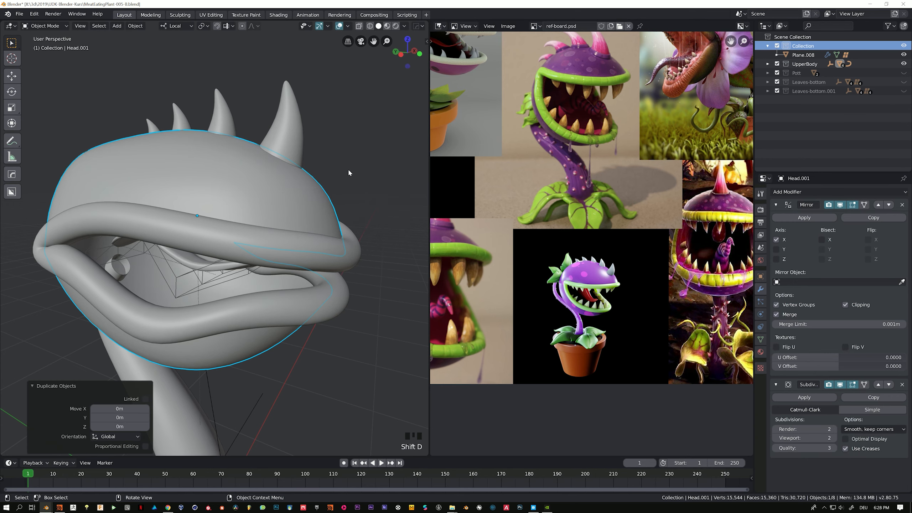
# Step: Add a Solidify modifier to the duplicated head with a thickness of 0.19 m
pyautogui.click(796, 194)
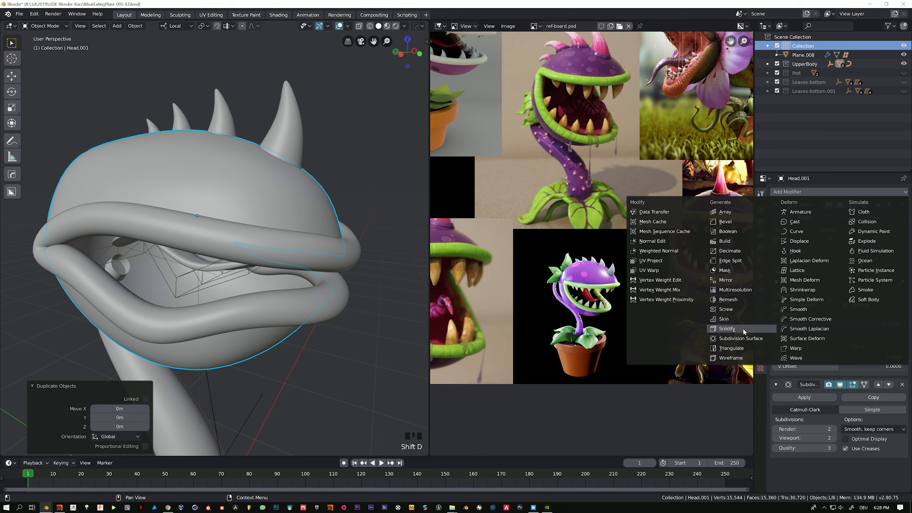
pyautogui.click(726, 329)
pyautogui.scroll(-5, 807, 446)
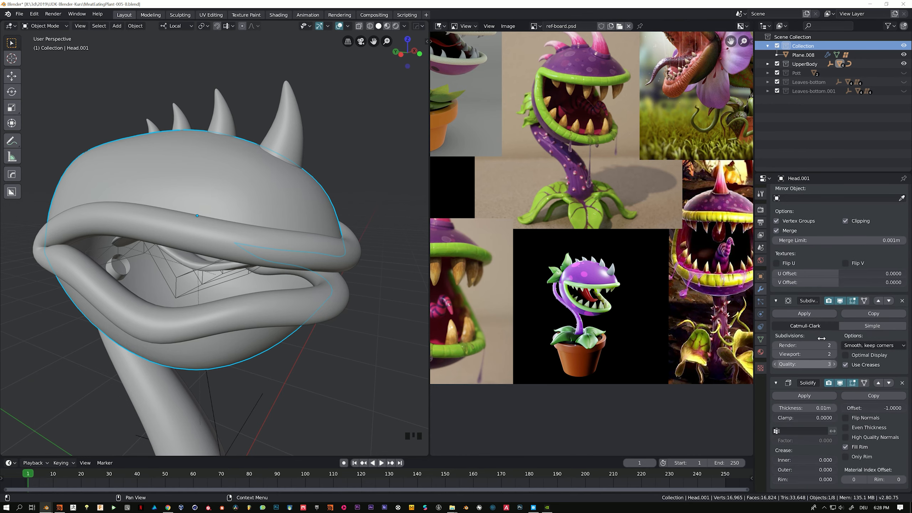
pyautogui.moveTo(810, 411); pyautogui.dragTo(832, 411)
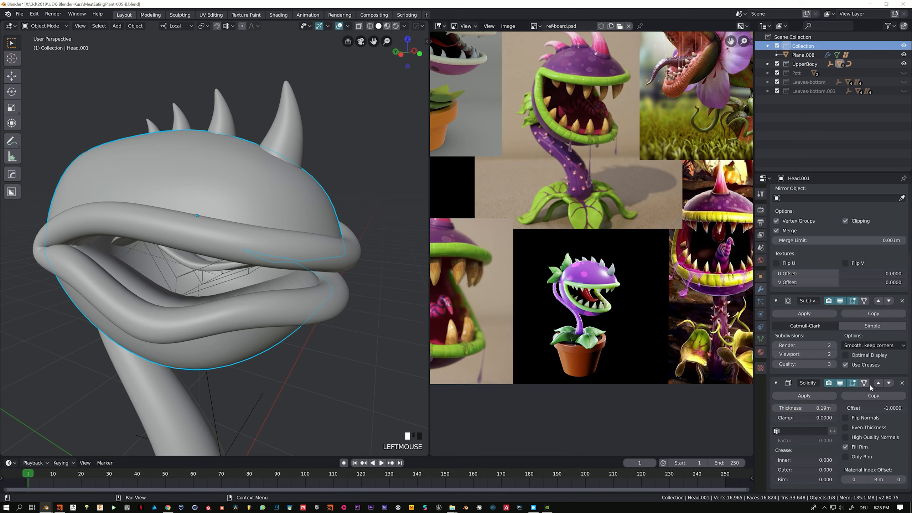
# Step: Set the duplicated head's Subdivision modifier to 1 viewport level and place a copy of it after the Solidify modifier
pyautogui.scroll(5, 841, 356)
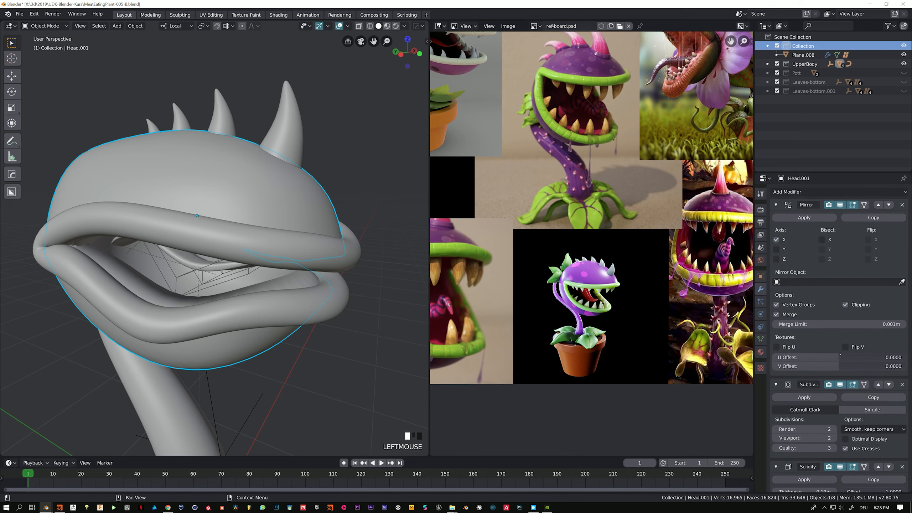
pyautogui.scroll(-4, 841, 356)
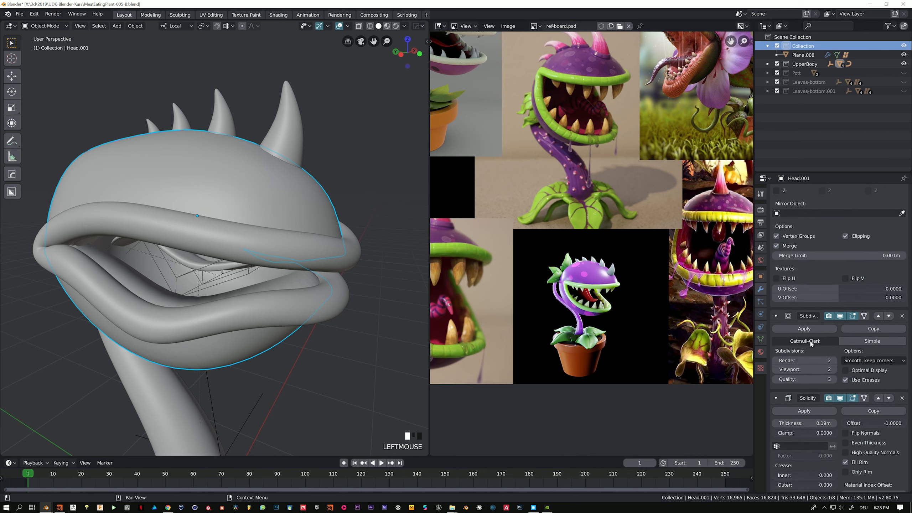
pyautogui.click(776, 371)
pyautogui.click(879, 330)
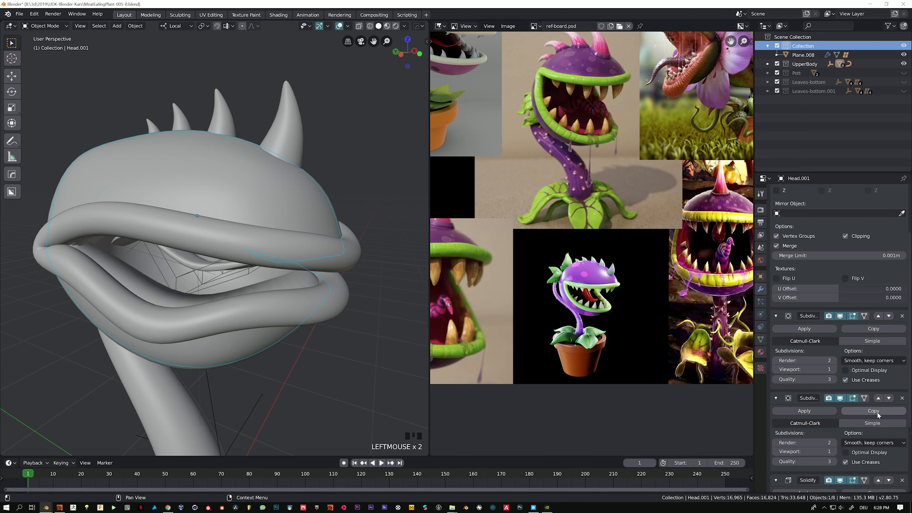
pyautogui.scroll(-6, 881, 334)
pyautogui.click(888, 301)
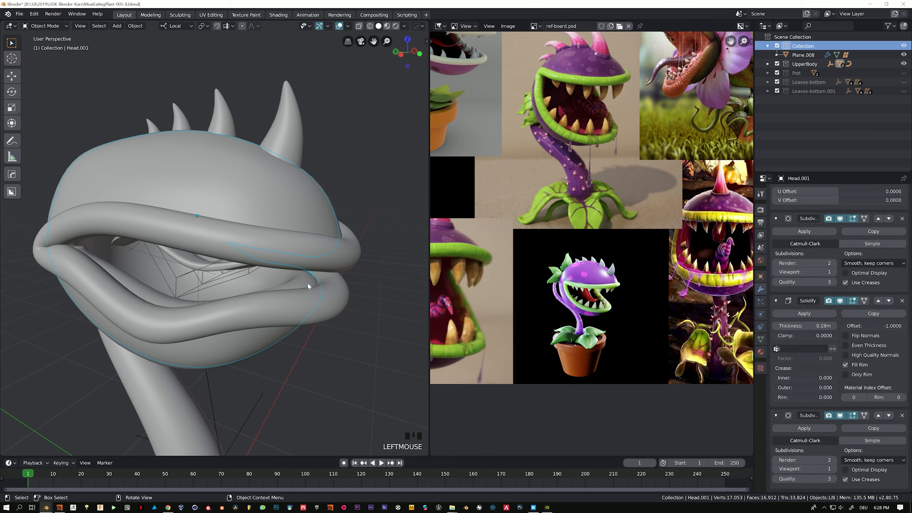
# Step: Inspect the thickened mouth interior and save the file under its existing name
pyautogui.moveTo(280, 324)
pyautogui.mouseDown(button='middle')
pyautogui.moveTo(233, 312)
pyautogui.moveTo(298, 328)
pyautogui.moveTo(323, 322)
pyautogui.moveTo(279, 316)
pyautogui.moveTo(297, 298)
pyautogui.moveTo(320, 308)
pyautogui.moveTo(286, 318)
pyautogui.moveTo(287, 332)
pyautogui.mouseUp(button='middle')
pyautogui.moveTo(317, 321); pyautogui.dragTo(311, 311, button='middle')
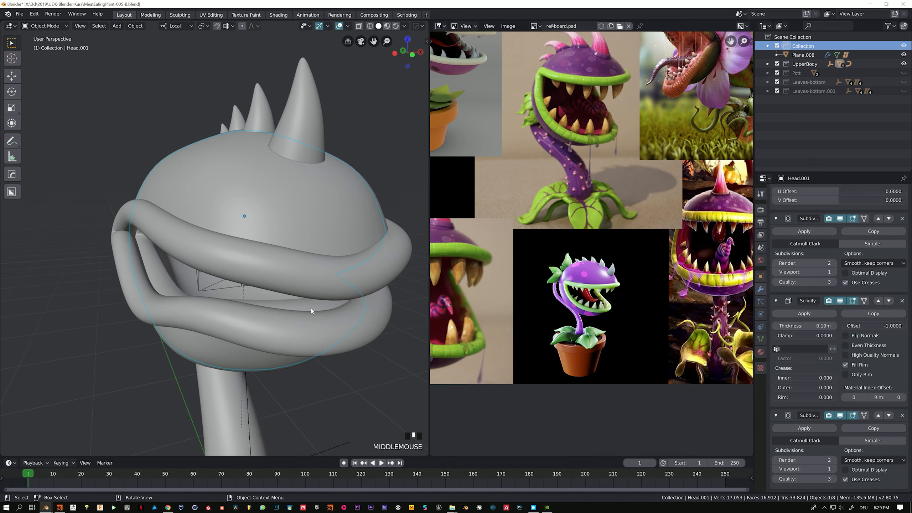
pyautogui.hotkey('ctrl', 's')
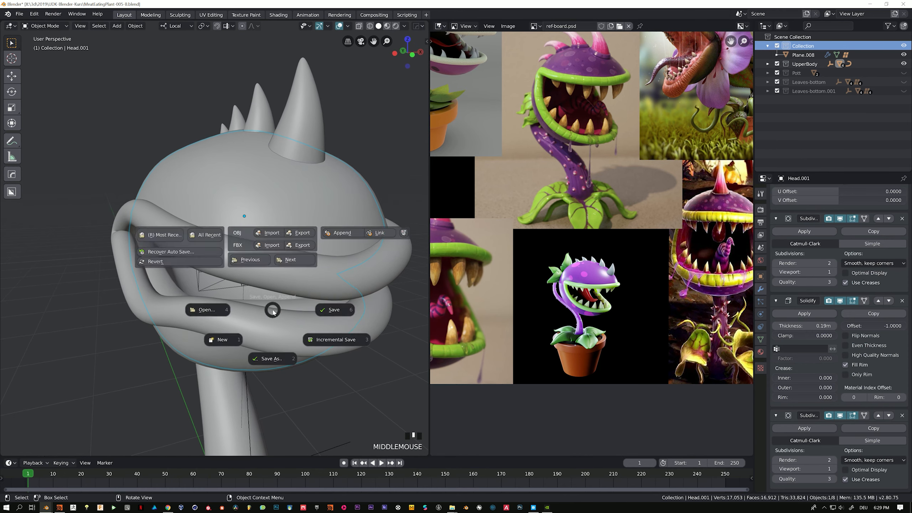
pyautogui.click(314, 310)
# Step: Duplicate the row of head spikes in place and remove the Array modifier from the copy
pyautogui.scroll(-4, 315, 319)
pyautogui.moveTo(315, 319)
pyautogui.mouseDown(button='middle')
pyautogui.moveTo(284, 311)
pyautogui.moveTo(329, 319)
pyautogui.mouseUp(button='middle')
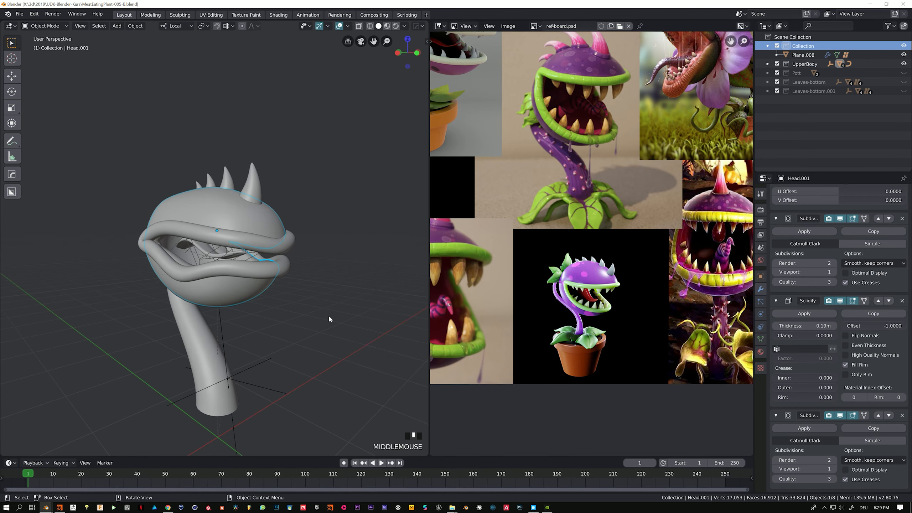
pyautogui.click(255, 191)
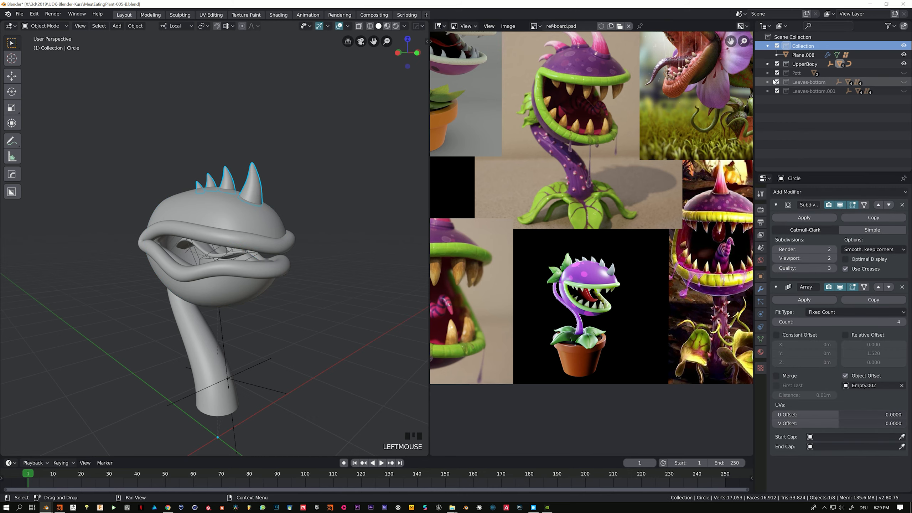
pyautogui.click(767, 64)
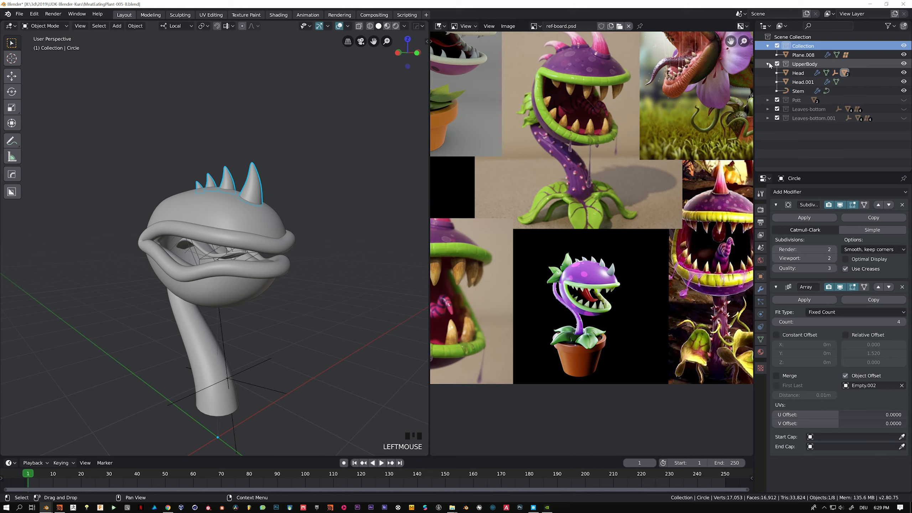
pyautogui.press('g')
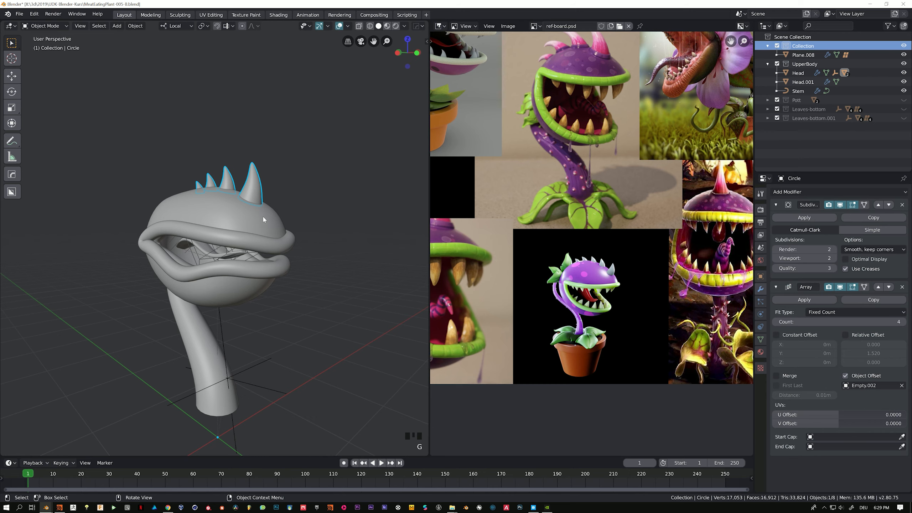
pyautogui.hotkey('shift', 'd')
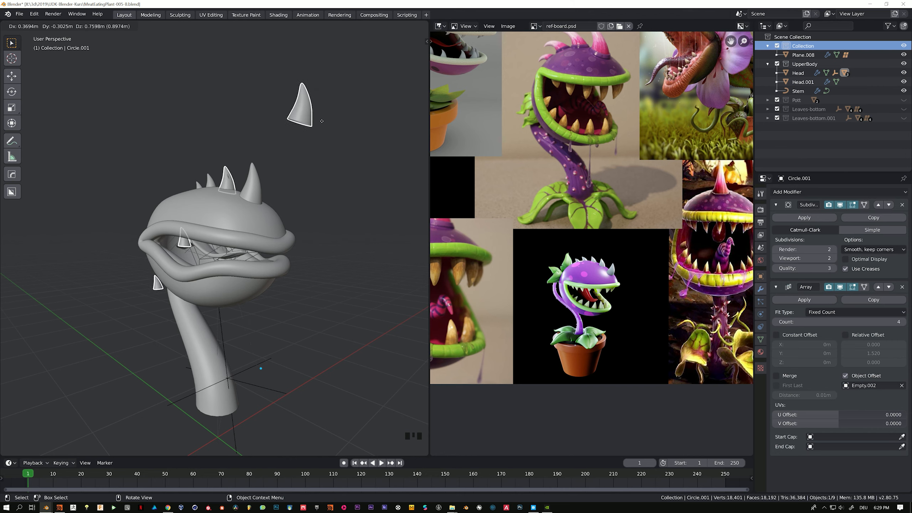
pyautogui.rightClick(306, 144)
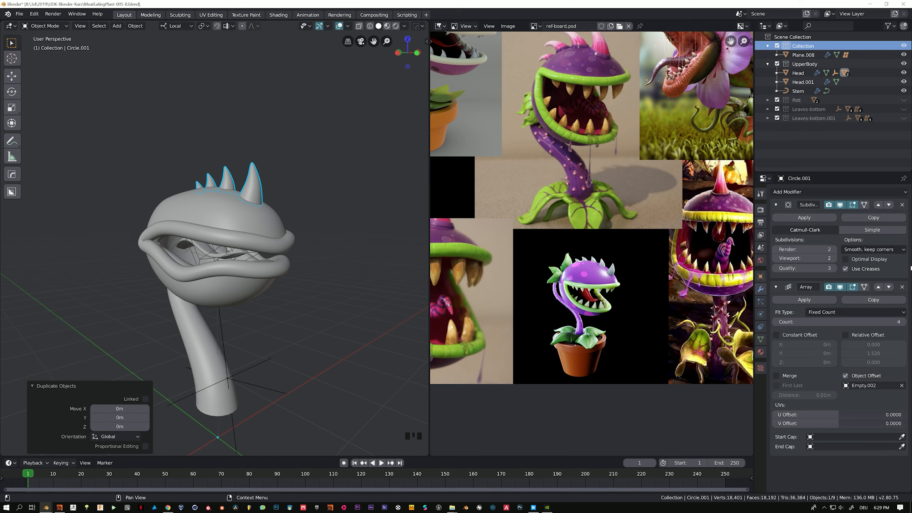
pyautogui.click(902, 287)
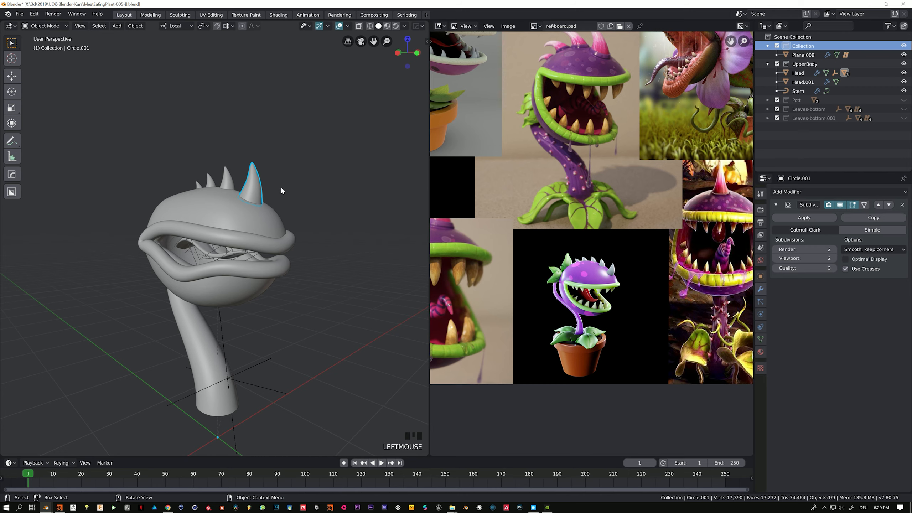
# Step: Move the duplicated single spike to the collection named Collection and rename it Tooth
pyautogui.press('m')
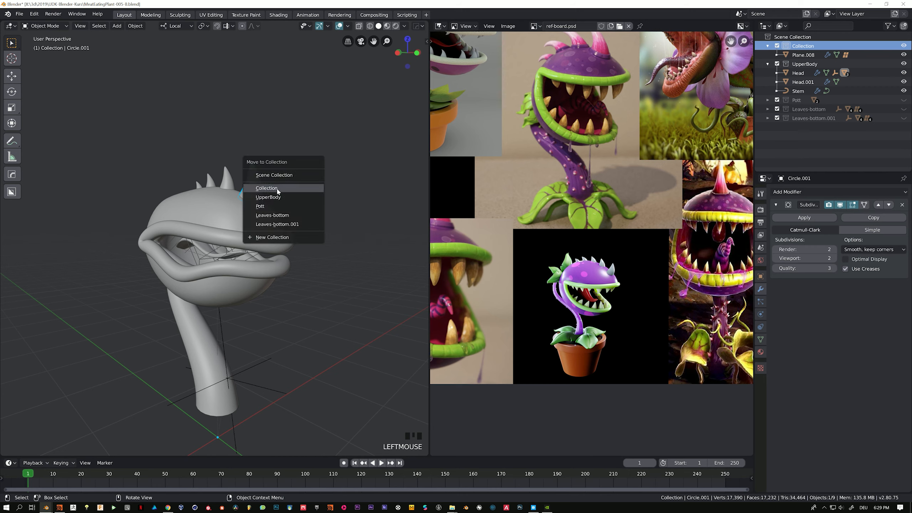
pyautogui.click(278, 189)
pyautogui.click(806, 55)
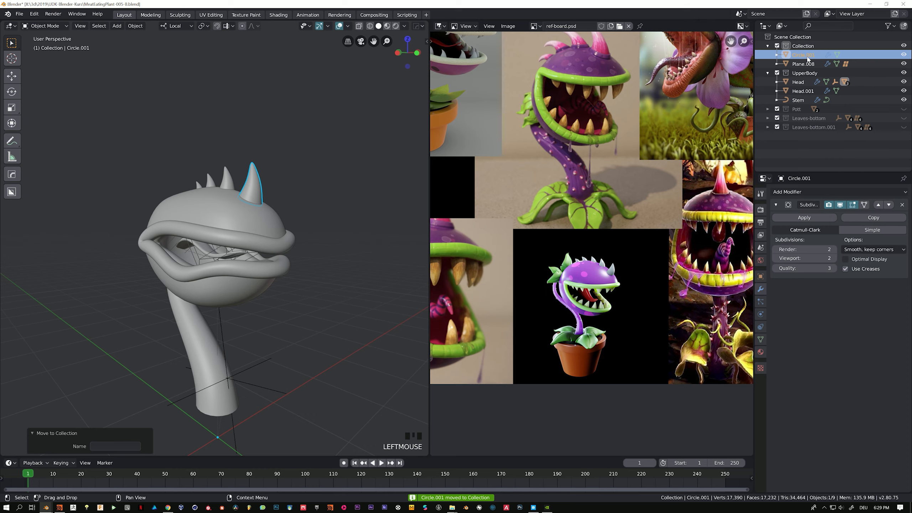
pyautogui.doubleClick(807, 57)
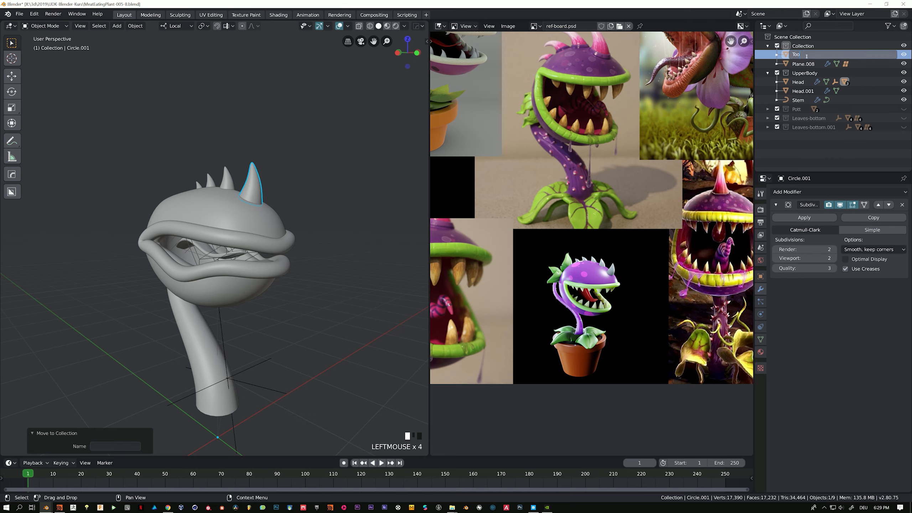
pyautogui.press('Return')
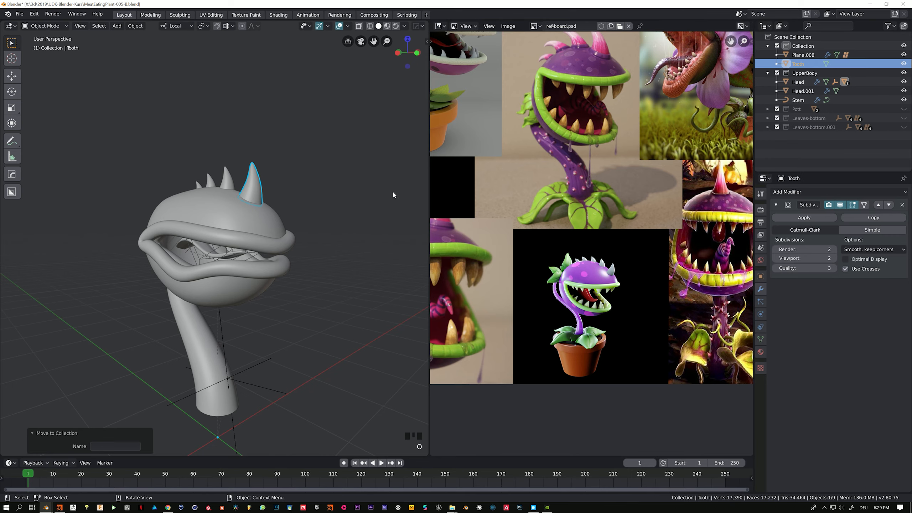
# Step: Lower the tooth into the mouth along local Z by about 0.67 m and a further 0.07 m
pyautogui.press('g')
pyautogui.press('z')
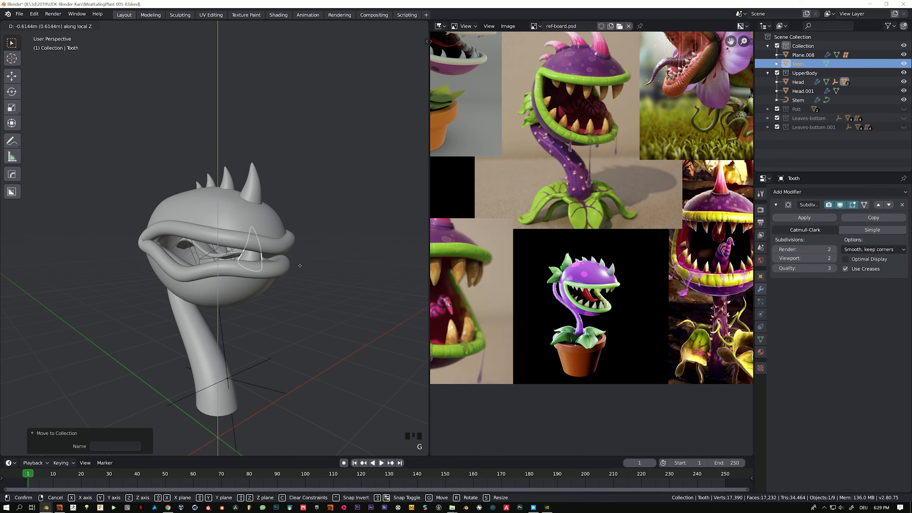
pyautogui.click(294, 269)
pyautogui.press('KP_Decimal')
pyautogui.moveTo(295, 274); pyautogui.dragTo(325, 261, button='middle')
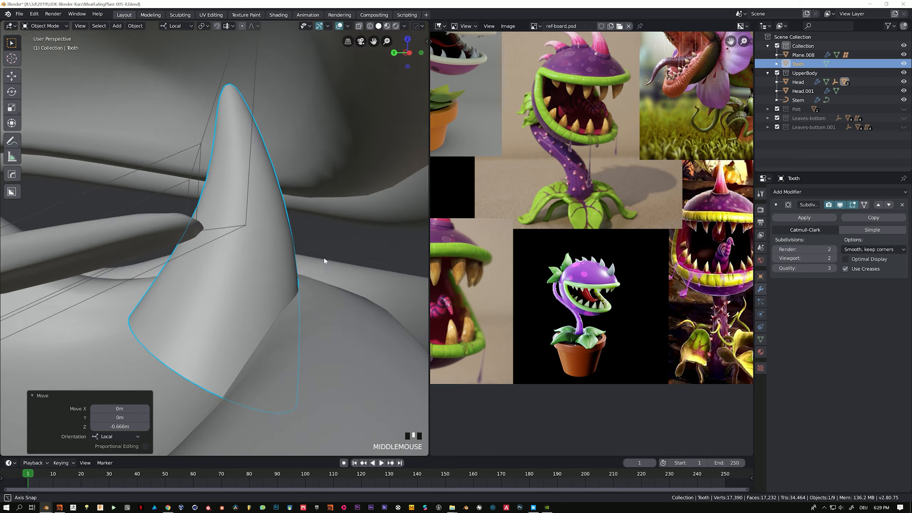
pyautogui.scroll(-2, 326, 261)
pyautogui.press('g')
pyautogui.press('z')
pyautogui.click(313, 271)
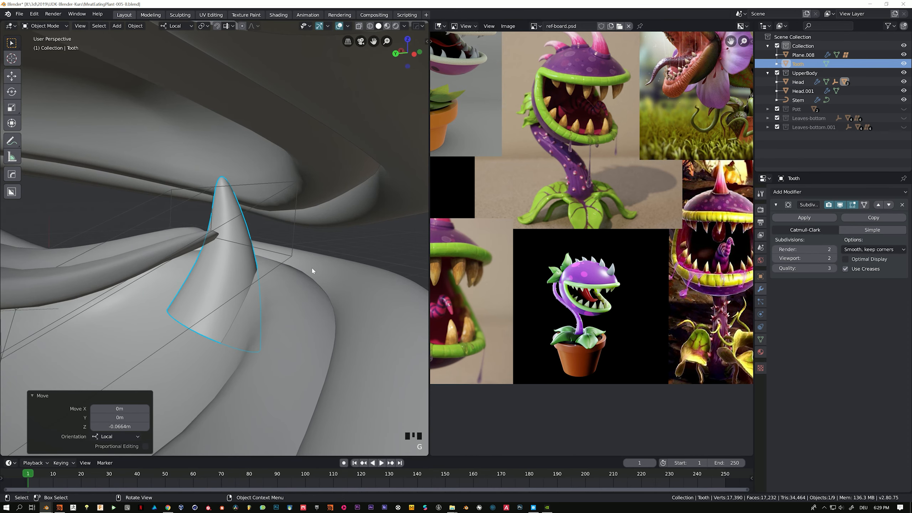
pyautogui.scroll(-7, 316, 269)
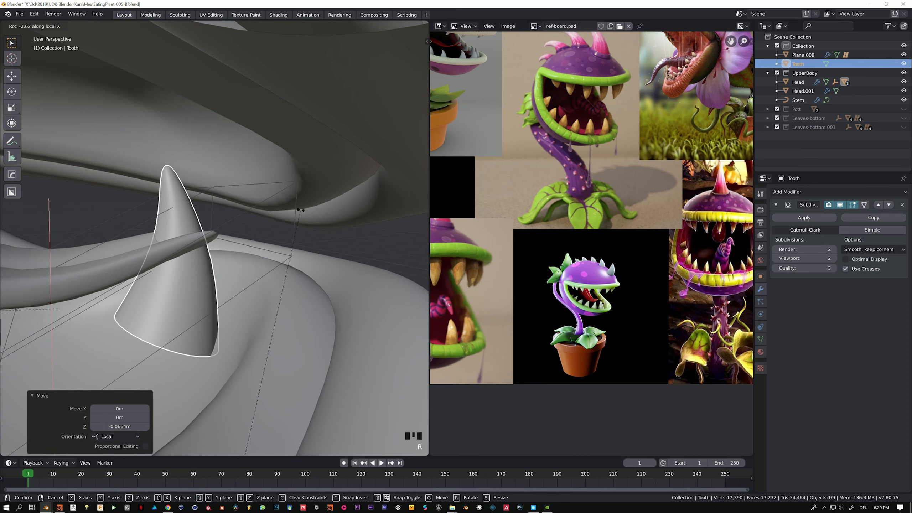
pyautogui.moveTo(280, 295); pyautogui.dragTo(259, 266, button='middle')
pyautogui.scroll(6, 217, 273)
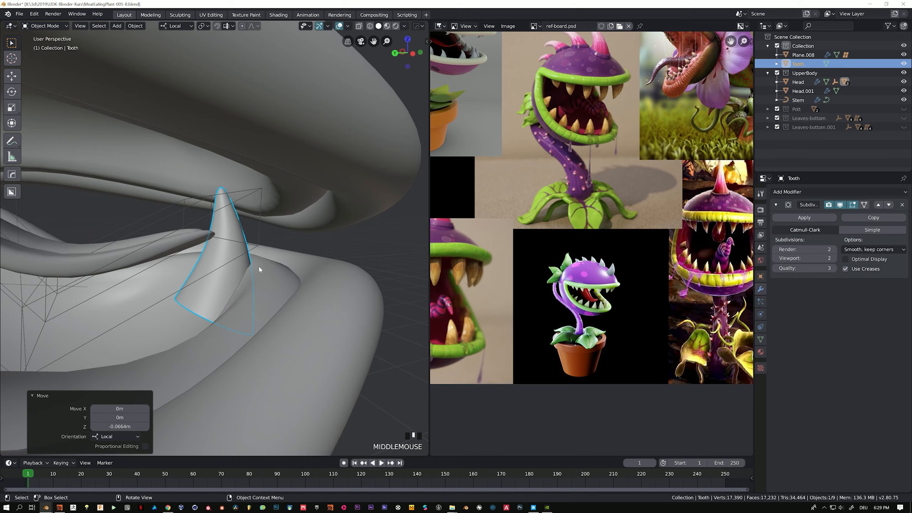
pyautogui.scroll(-8, 358, 271)
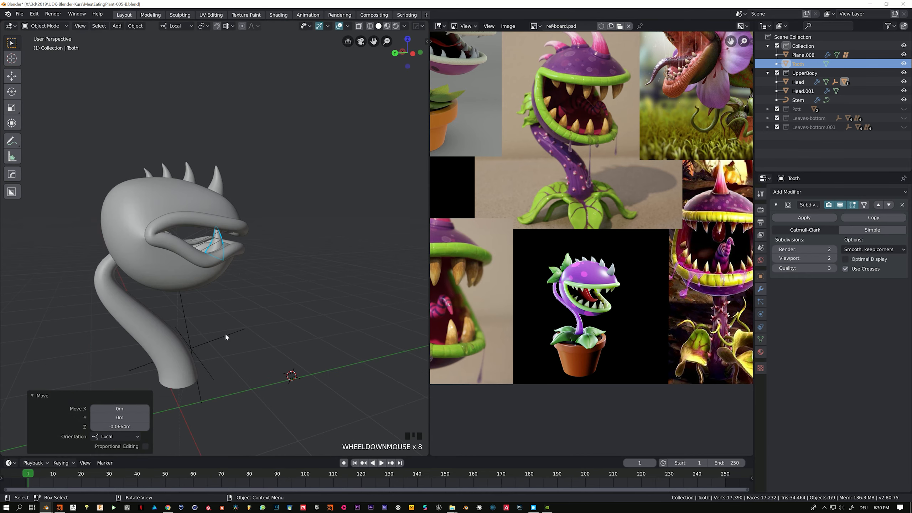
# Step: In Edit Mode, select the tooth's open base edge loop in wireframe and snap the 3D cursor to that selection
pyautogui.moveTo(235, 267); pyautogui.dragTo(299, 245, button='middle')
pyautogui.scroll(4, 233, 258)
pyautogui.press('Tab')
pyautogui.click(238, 245)
pyautogui.moveTo(238, 244)
pyautogui.mouseDown(button='middle')
pyautogui.moveTo(183, 404)
pyautogui.moveTo(265, 319)
pyautogui.mouseUp(button='middle')
pyautogui.scroll(4, 212, 323)
pyautogui.keyDown('alt'); pyautogui.click(178, 411); pyautogui.keyUp('alt')
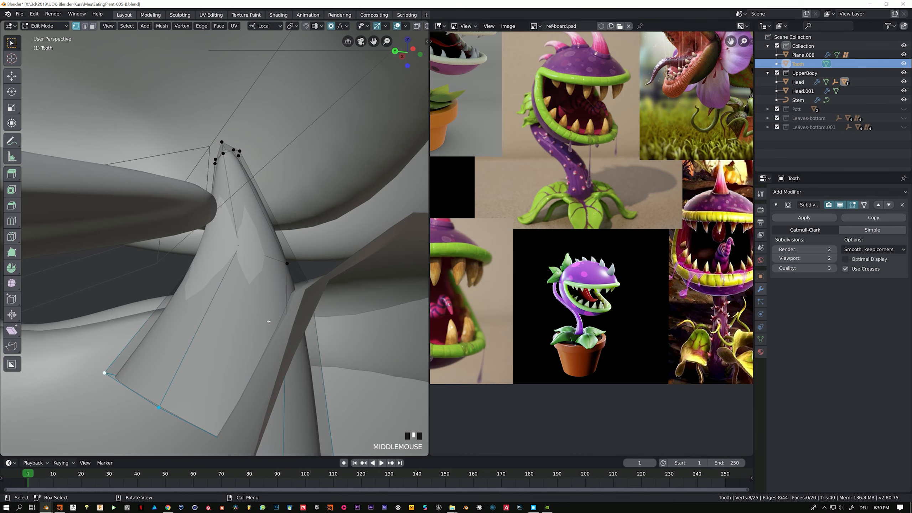
pyautogui.press('z')
pyautogui.moveTo(206, 330); pyautogui.dragTo(243, 297, button='middle')
pyautogui.hotkey('shift', 's')
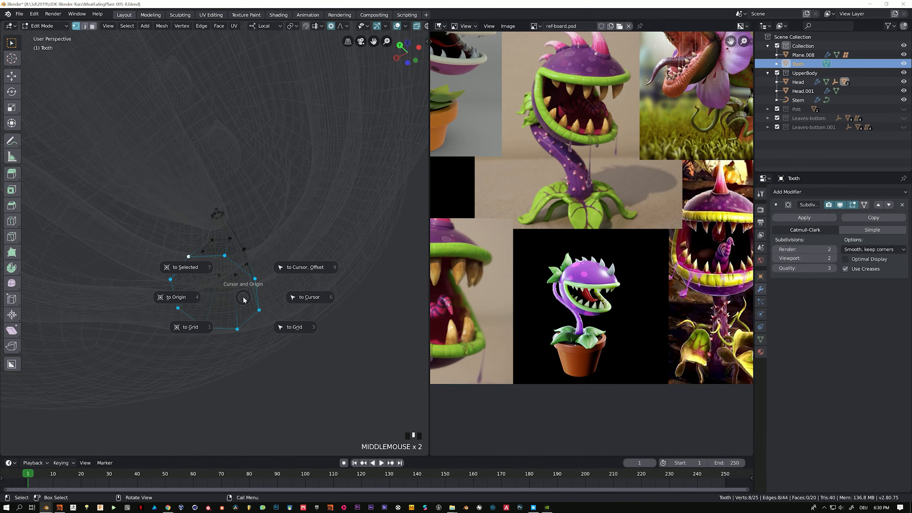
pyautogui.click(189, 268)
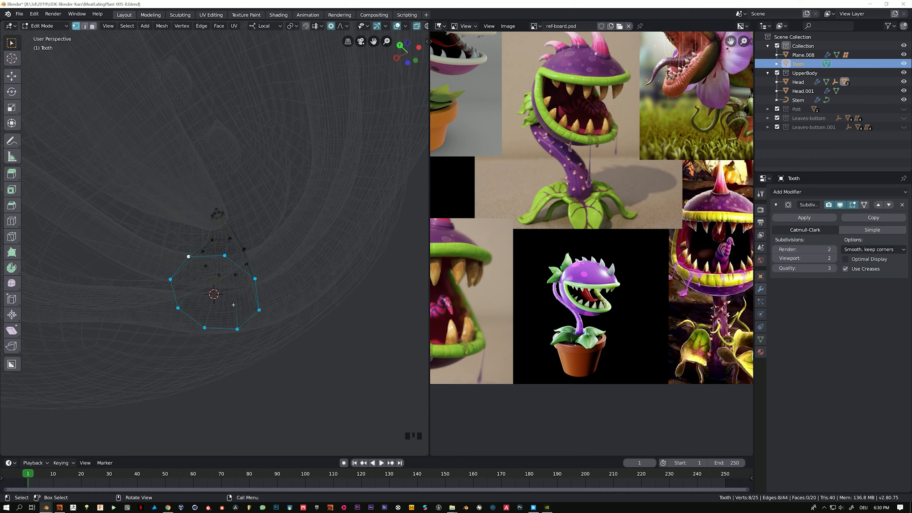
# Step: Leave Edit Mode and set the tooth's origin to the 3D cursor at its base
pyautogui.press('Tab')
pyautogui.rightClick(232, 254)
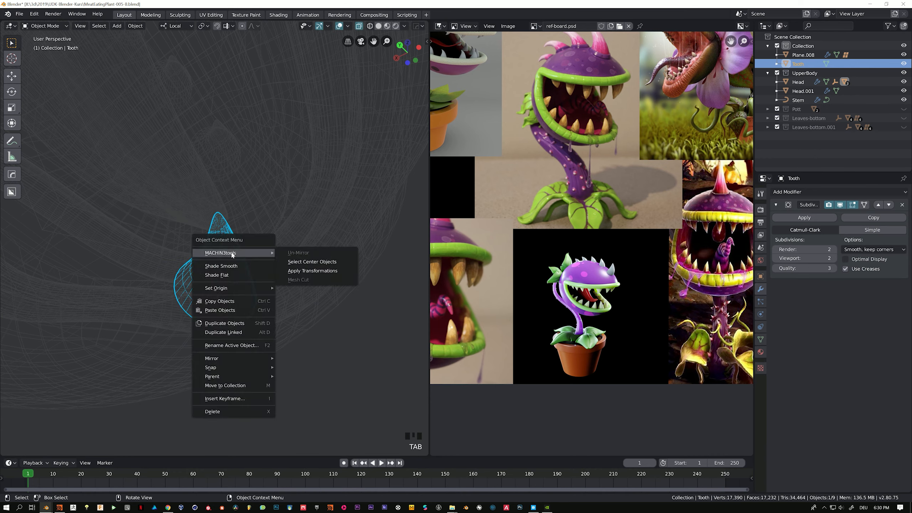
pyautogui.moveTo(230, 288)
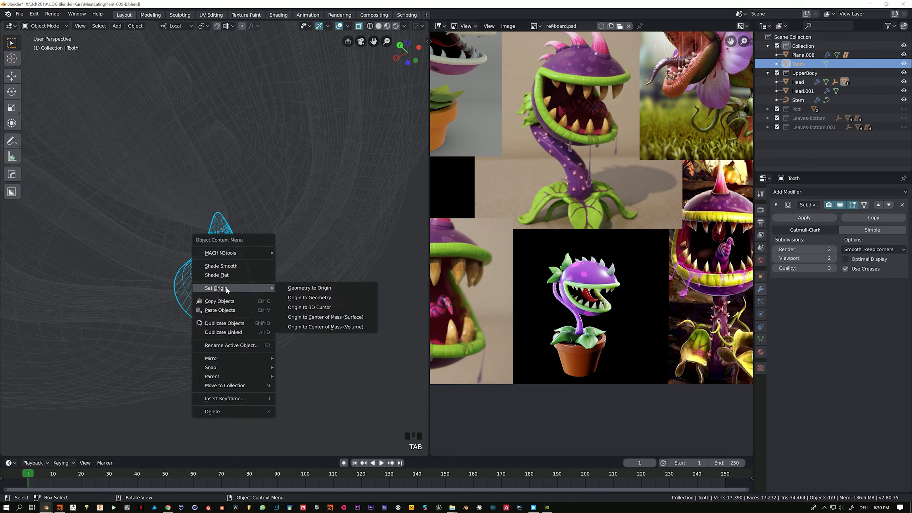
pyautogui.click(314, 309)
pyautogui.moveTo(313, 310); pyautogui.dragTo(291, 324, button='middle')
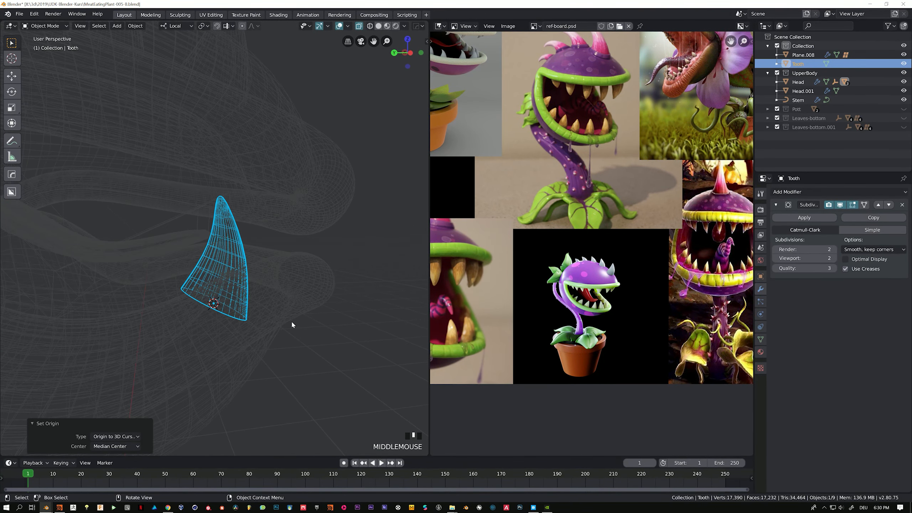
pyautogui.press('KP_3')
pyautogui.scroll(2, 287, 275)
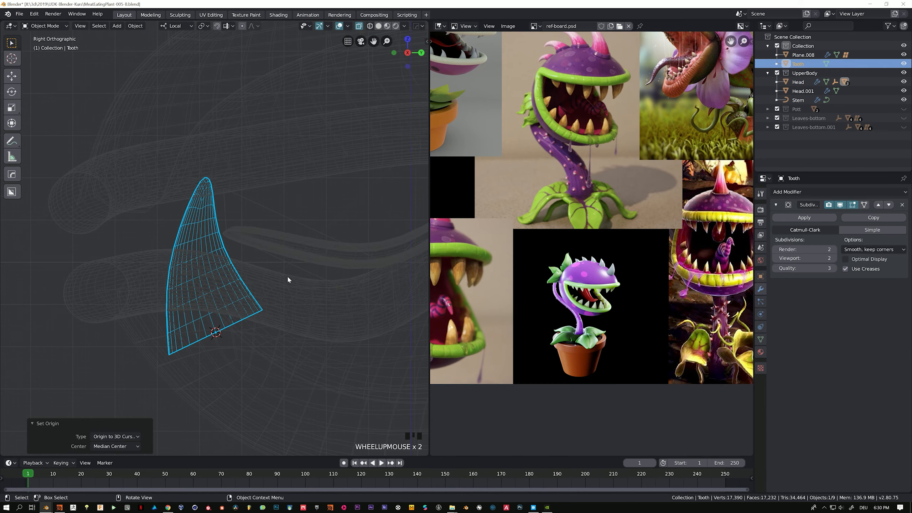
pyautogui.keyDown('shift'); pyautogui.moveTo(287, 275); pyautogui.dragTo(287, 257, button='middle'); pyautogui.keyUp('shift')
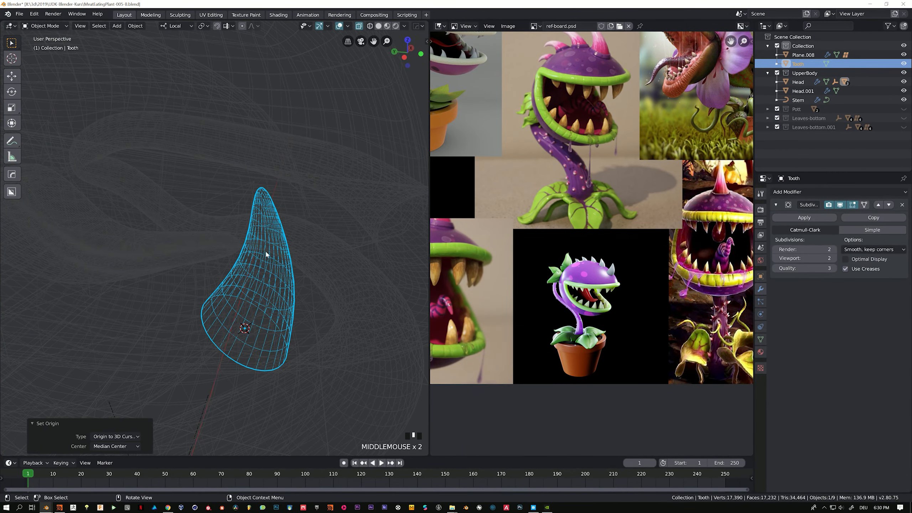
# Step: In solid shading, rotate the tooth about -44° around local X and move it forward onto the lower lip by about -0.015, -0.114, 0.056 m
pyautogui.hotkey('shift', 'z')
pyautogui.scroll(-4, 287, 251)
pyautogui.press('r')
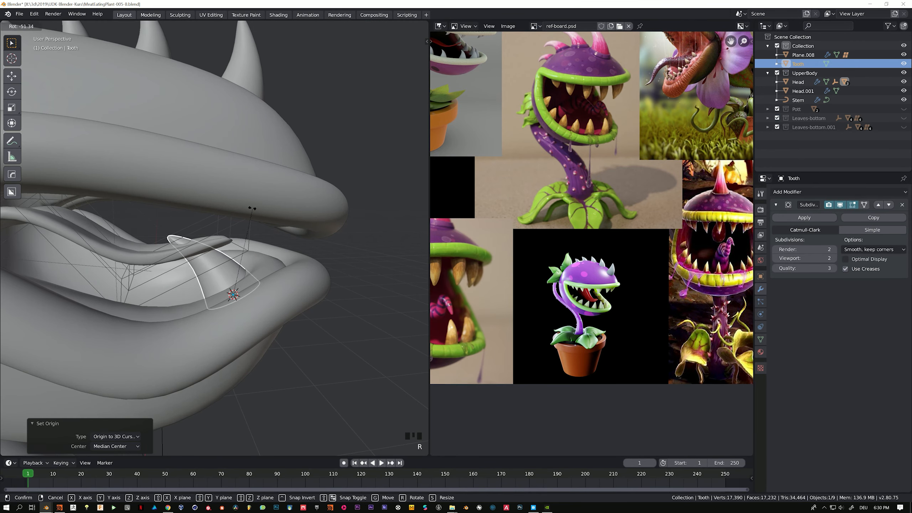
pyautogui.press('x')
pyautogui.press('x')
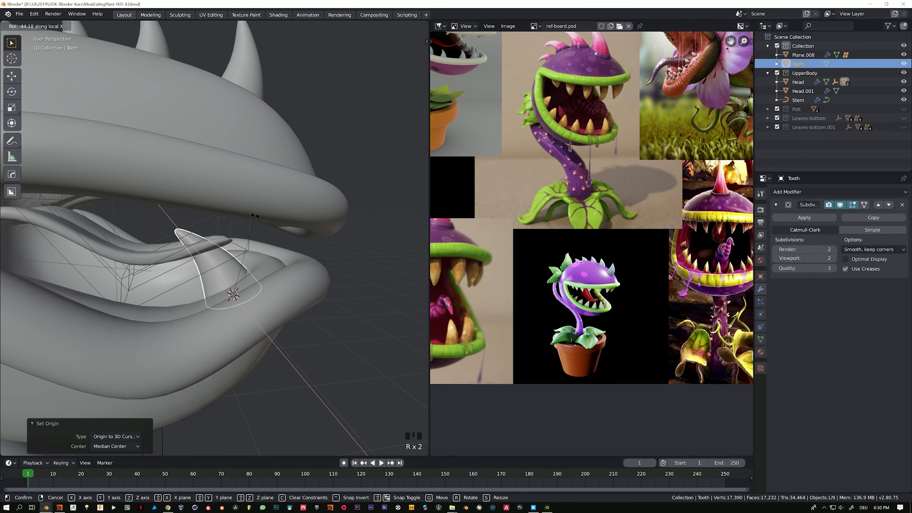
pyautogui.click(256, 215)
pyautogui.press('g')
pyautogui.click(352, 166)
# Step: Scale the tooth uniformly to about 0.886 and raise it about 0.0145 m along its local Z axis
pyautogui.press('s')
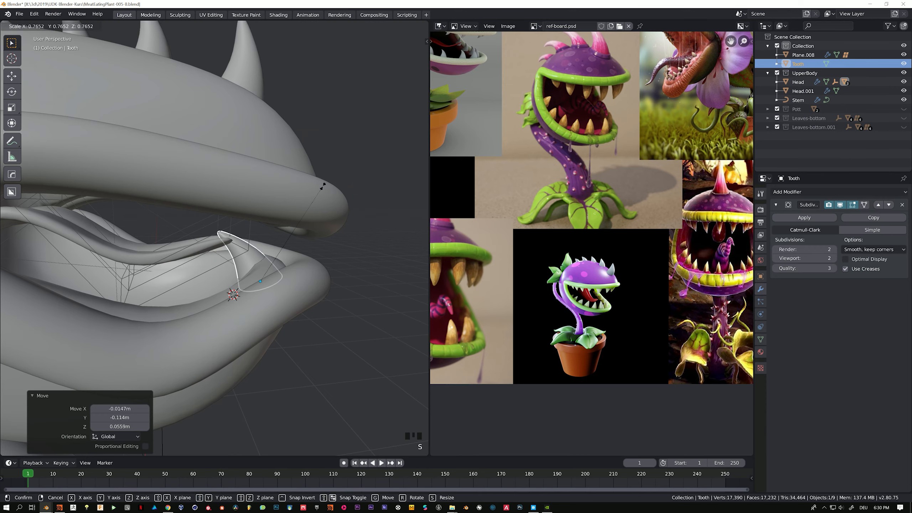
pyautogui.click(338, 169)
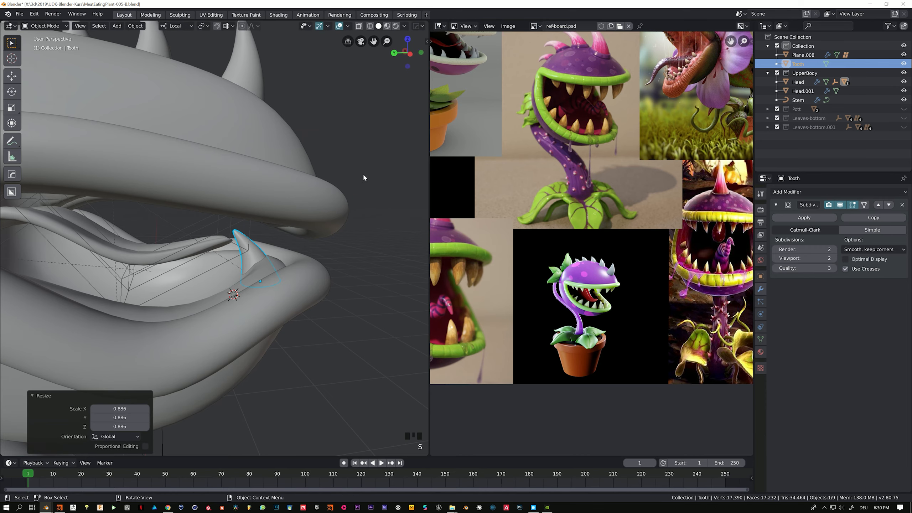
pyautogui.press('g')
pyautogui.press('z')
pyautogui.press('z')
pyautogui.click(334, 206)
pyautogui.moveTo(334, 206); pyautogui.dragTo(258, 257, button='middle')
pyautogui.press('KP_1')
pyautogui.scroll(3, 259, 257)
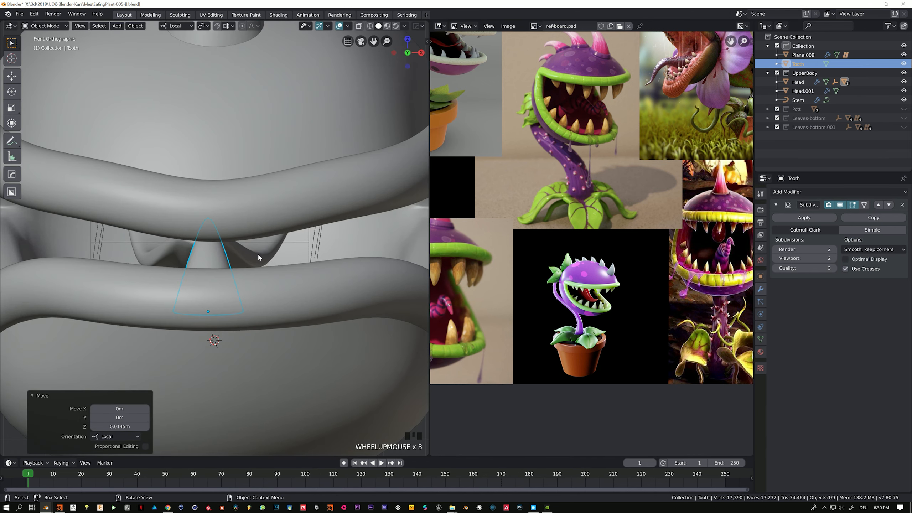
pyautogui.scroll(-4, 259, 257)
pyautogui.press('g')
pyautogui.rightClick(251, 253)
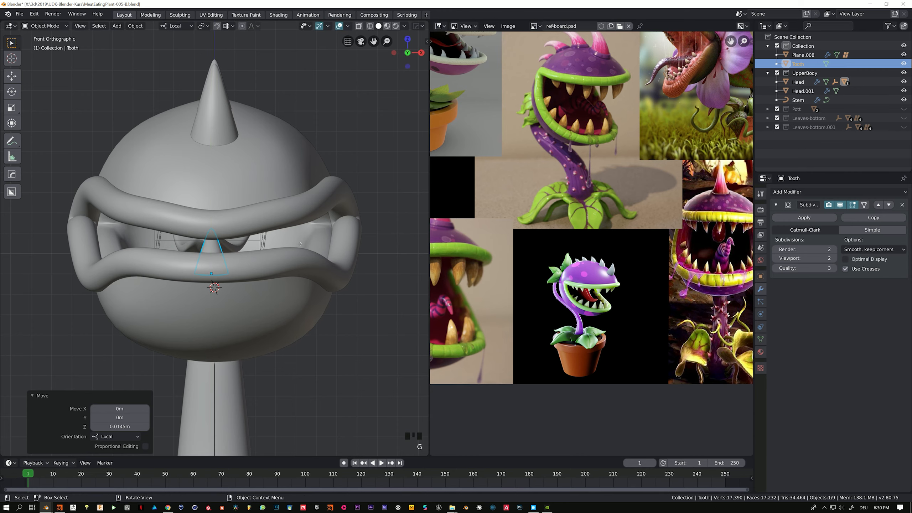
pyautogui.press('g')
pyautogui.press('y')
pyautogui.press('y')
pyautogui.rightClick(301, 242)
# Step: Shift the tooth off centre along its local X axis by about -0.154 m
pyautogui.press('g')
pyautogui.press('x')
pyautogui.press('x')
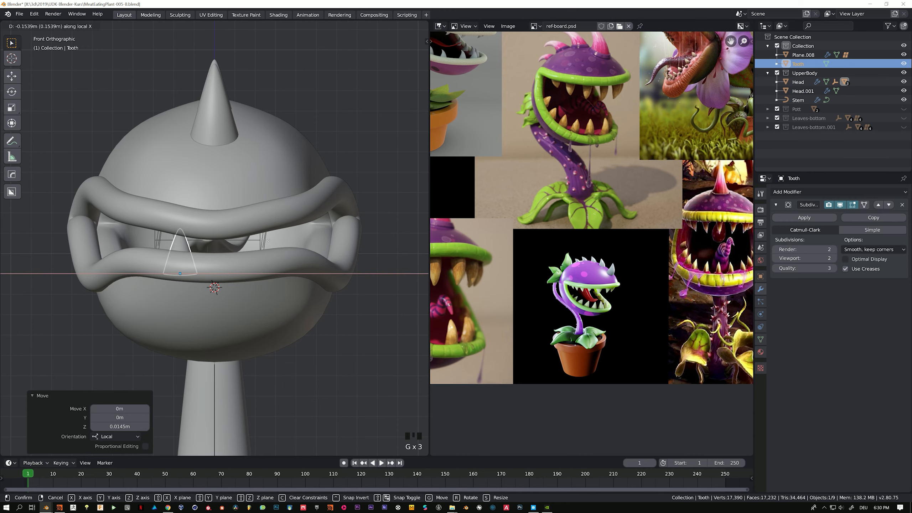
pyautogui.click(268, 240)
# Step: In Edit Mode, shrink the tooth's base edge loop in wireframe using proportional editing with a size of about 0.32
pyautogui.moveTo(215, 233); pyautogui.dragTo(238, 244, button='middle')
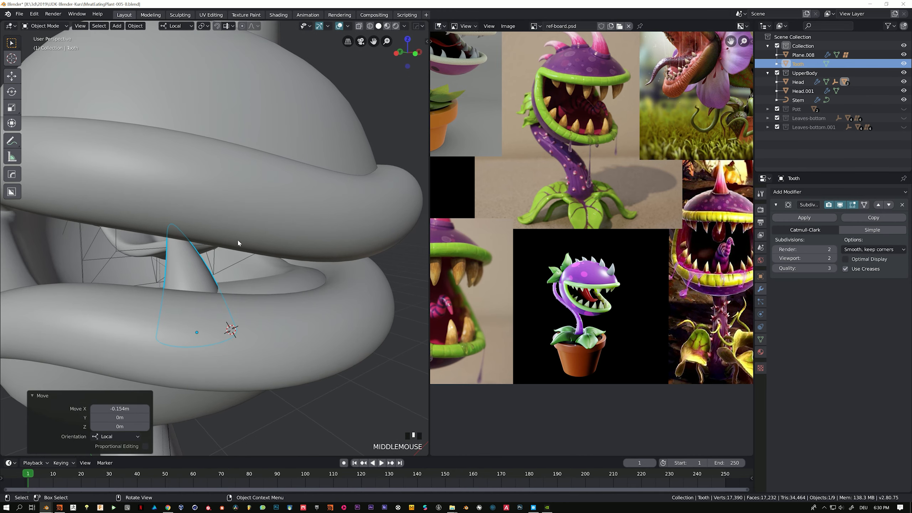
pyautogui.press('Tab')
pyautogui.moveTo(323, 244)
pyautogui.mouseDown(button='middle')
pyautogui.moveTo(284, 296)
pyautogui.moveTo(321, 246)
pyautogui.mouseUp(button='middle')
pyautogui.press('z')
pyautogui.click(289, 291)
pyautogui.press('s')
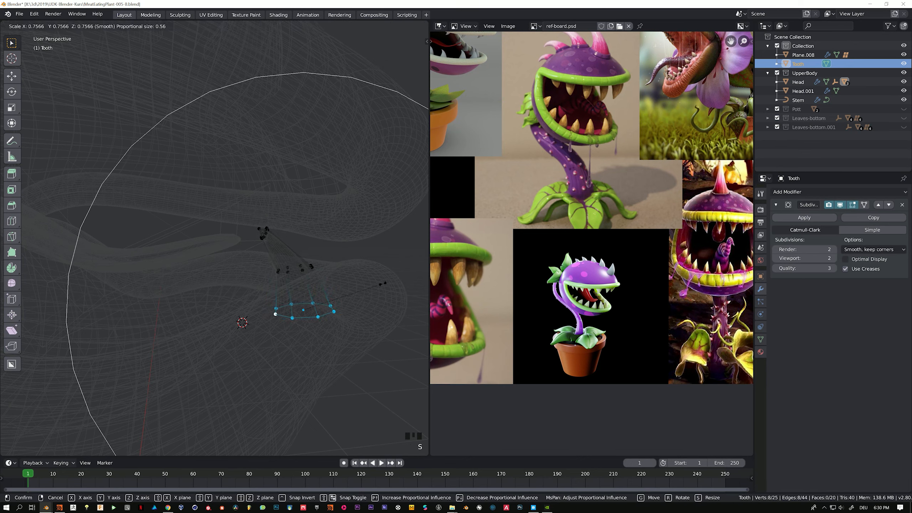
pyautogui.press('s')
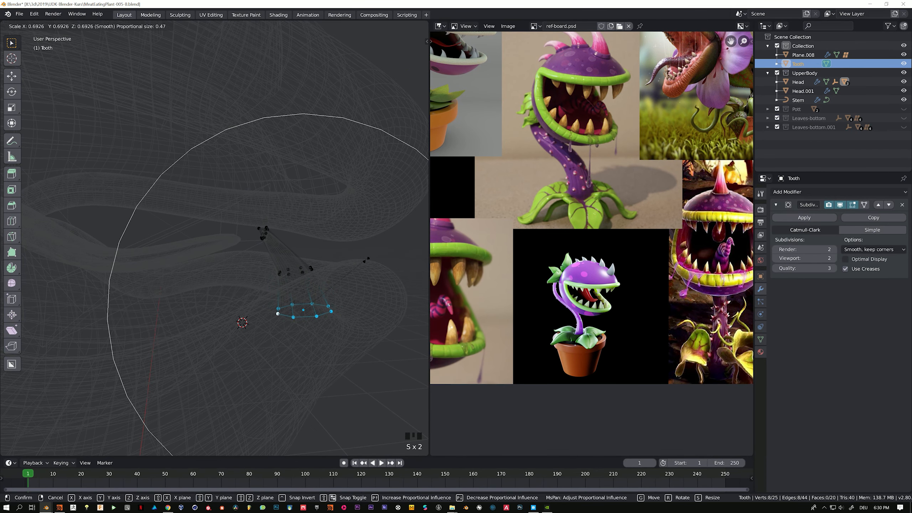
pyautogui.scroll(4, 372, 272)
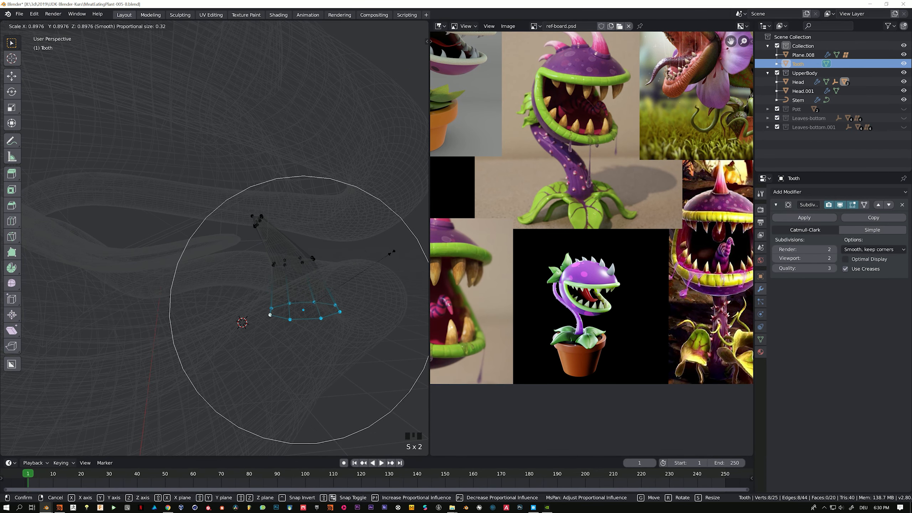
pyautogui.click(371, 268)
pyautogui.press('Tab')
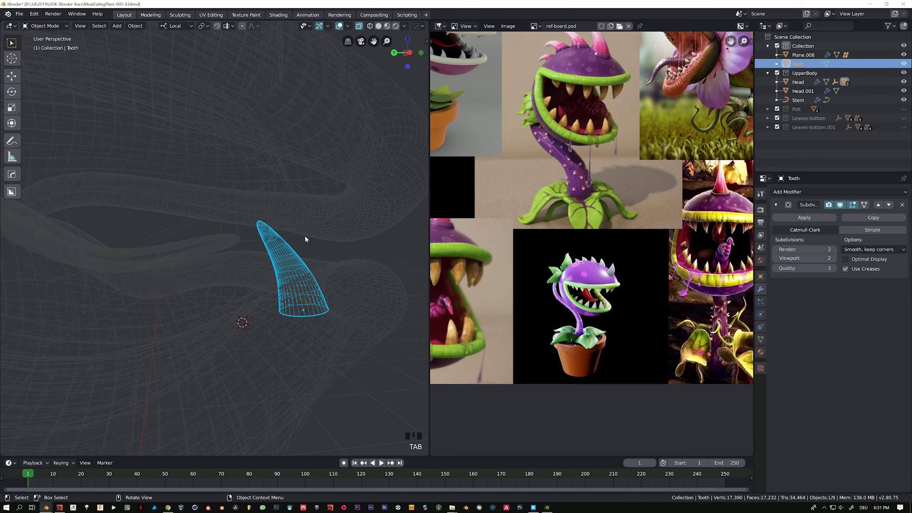
# Step: Rotate the tooth around the X axis and scale it uniformly to about 0.819
pyautogui.moveTo(305, 234)
pyautogui.mouseDown(button='middle')
pyautogui.moveTo(247, 243)
pyautogui.moveTo(357, 237)
pyautogui.moveTo(320, 238)
pyautogui.mouseUp(button='middle')
pyautogui.press('r')
pyautogui.press('x')
pyautogui.click(364, 239)
pyautogui.press('s')
pyautogui.click(287, 241)
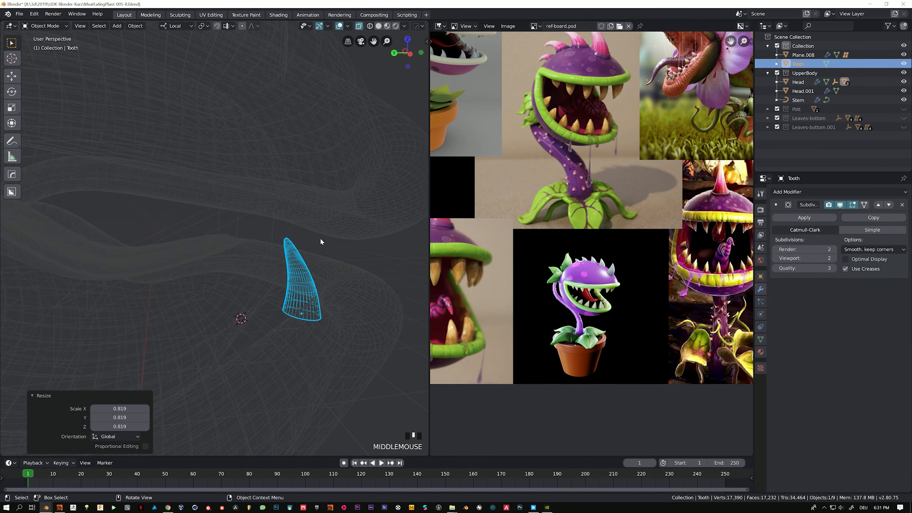
# Step: In solid shading, nudge the tooth along its local Z and Y axes to seat its base in the lower lip
pyautogui.moveTo(362, 210); pyautogui.dragTo(334, 215, button='middle')
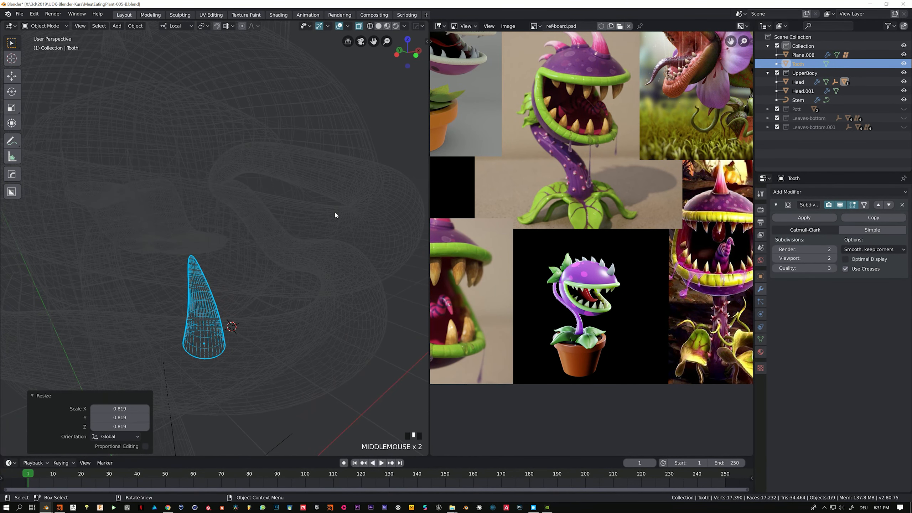
pyautogui.press('z')
pyautogui.click(305, 281)
pyautogui.moveTo(256, 284)
pyautogui.mouseDown(button='middle')
pyautogui.moveTo(350, 287)
pyautogui.moveTo(264, 293)
pyautogui.moveTo(322, 296)
pyautogui.mouseUp(button='middle')
pyautogui.press('g')
pyautogui.press('z')
pyautogui.press('z')
pyautogui.click(281, 283)
pyautogui.press('g')
pyautogui.press('y')
pyautogui.press('y')
pyautogui.click(279, 279)
pyautogui.press('g')
pyautogui.press('z')
pyautogui.press('z')
pyautogui.click(279, 276)
# Step: Select the tooth's whole mesh in Edit Mode and fine-tune its position along local Z, and along local Y by about -0.004 m
pyautogui.press('Tab')
pyautogui.press('a')
pyautogui.scroll(-5, 324, 297)
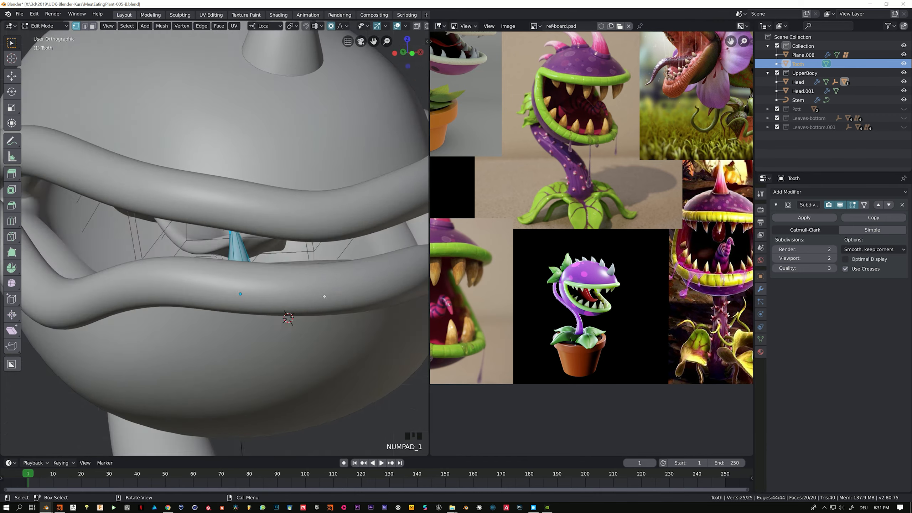
pyautogui.scroll(6, 366, 274)
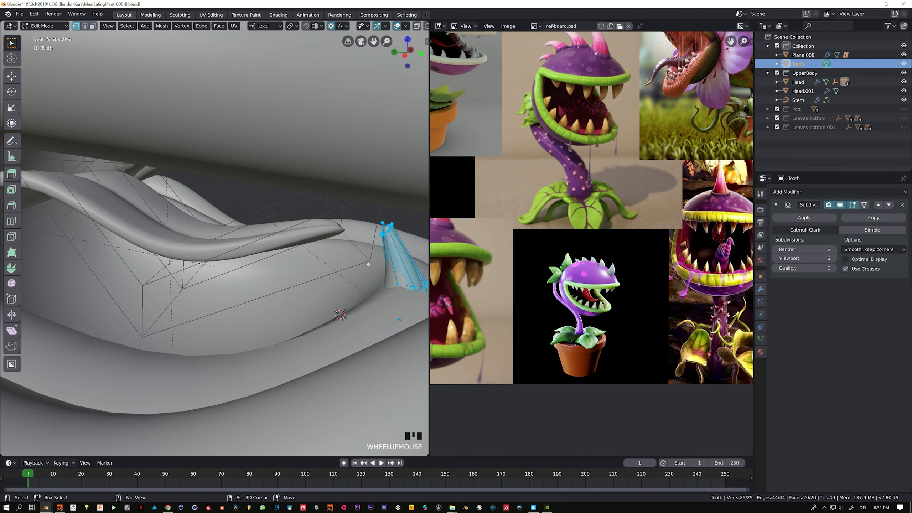
pyautogui.keyDown('shift'); pyautogui.moveTo(369, 264); pyautogui.dragTo(313, 251, button='middle'); pyautogui.keyUp('shift')
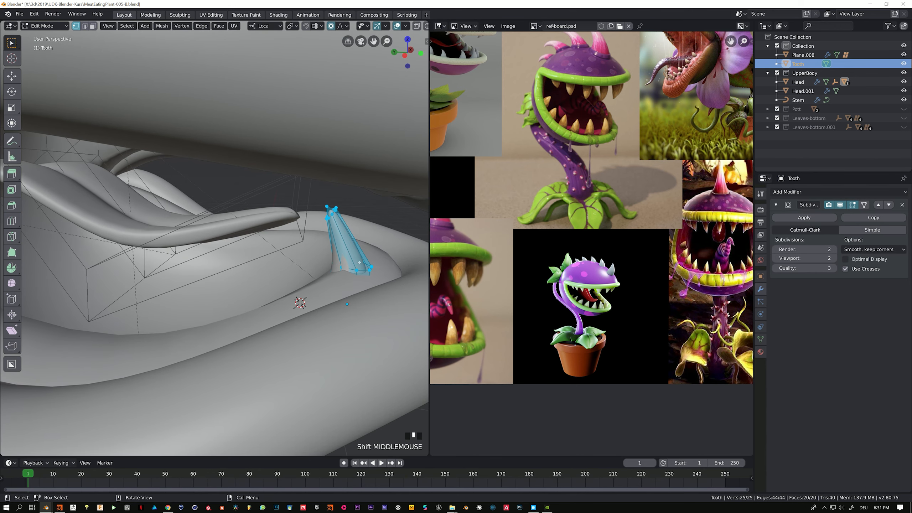
pyautogui.keyDown('shift'); pyautogui.moveTo(301, 282); pyautogui.dragTo(264, 262, button='middle'); pyautogui.keyUp('shift')
pyautogui.keyDown('ctrl'); pyautogui.moveTo(312, 229); pyautogui.dragTo(324, 262, button='middle'); pyautogui.keyUp('ctrl')
pyautogui.press('g')
pyautogui.press('z')
pyautogui.press('z')
pyautogui.click(301, 263)
pyautogui.press('g')
pyautogui.press('y')
pyautogui.press('y')
pyautogui.click(312, 263)
# Step: Duplicate the tooth mesh within its local XY plane by about -0.145 m in X and 0.119 m in Y
pyautogui.hotkey('shift', 'd')
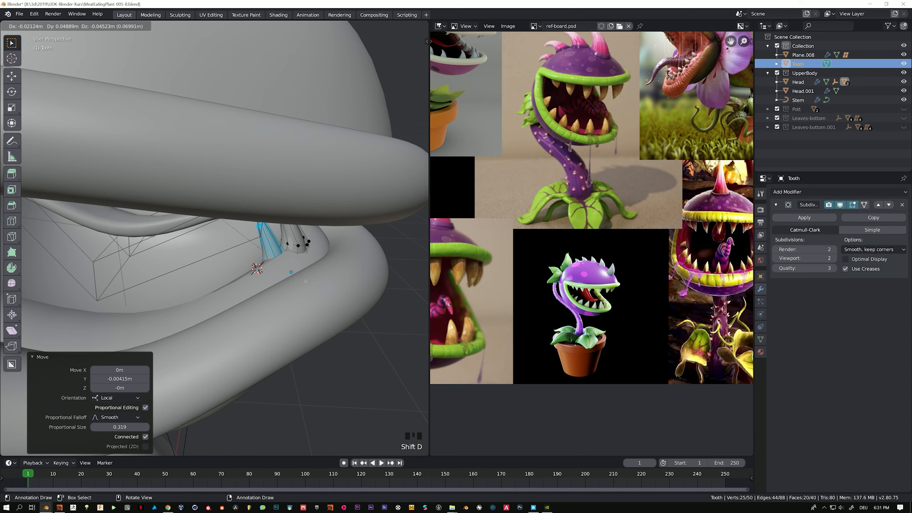
pyautogui.hotkey('shift', 'z')
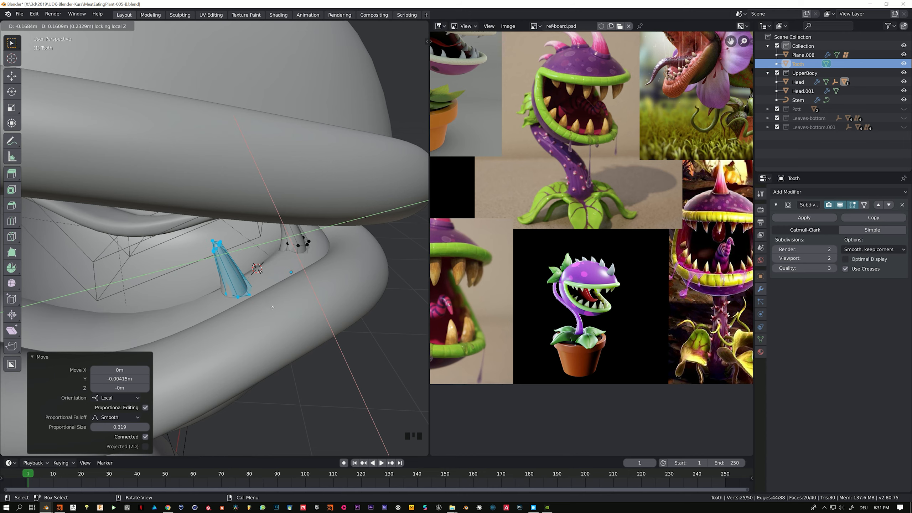
pyautogui.click(284, 300)
pyautogui.press('r')
pyautogui.press('z')
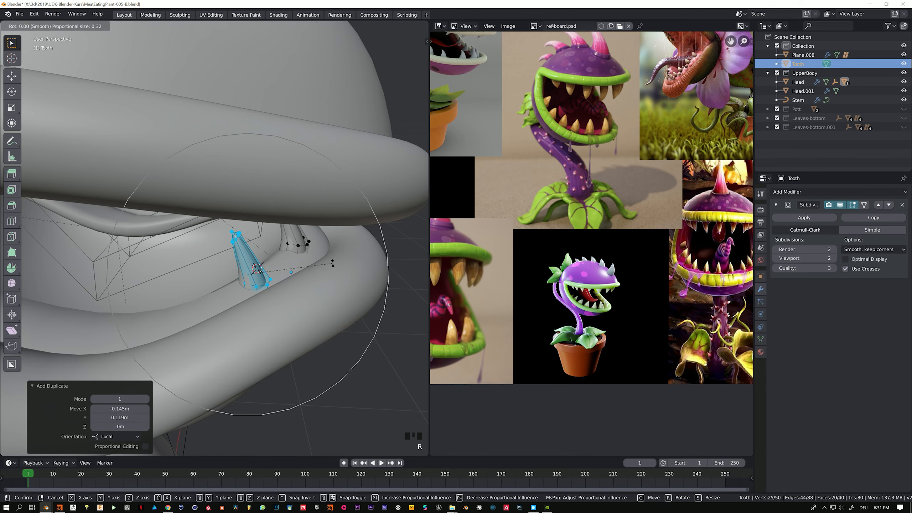
pyautogui.rightClick(312, 286)
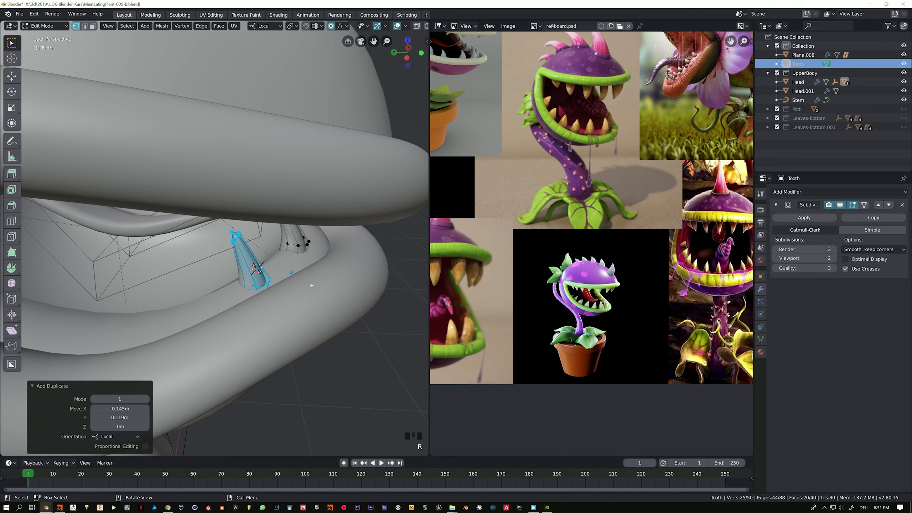
# Step: Set the transform orientation to Global and rotate the duplicated tooth around the global Z axis
pyautogui.click(273, 27)
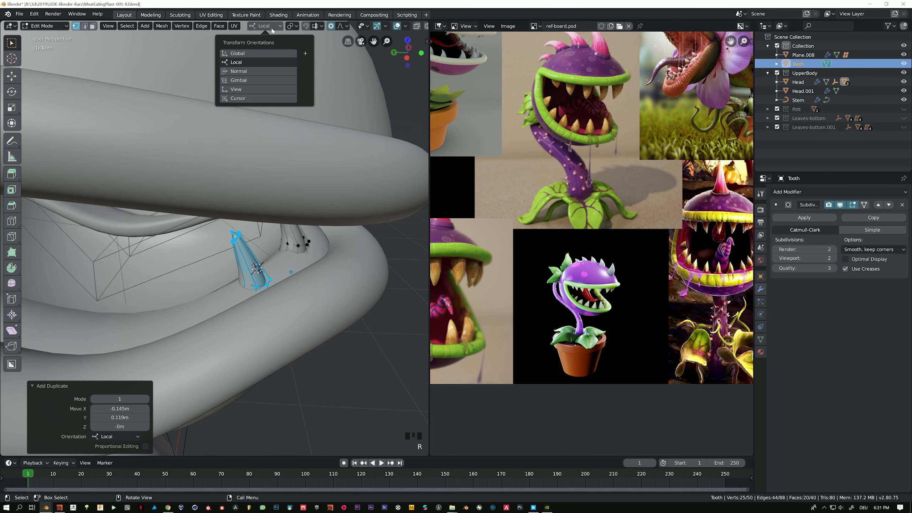
pyautogui.click(238, 53)
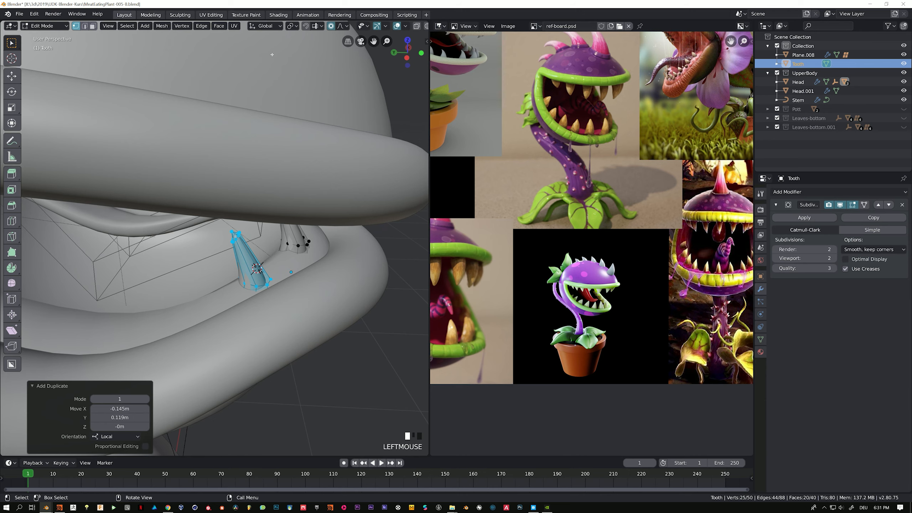
pyautogui.click(265, 26)
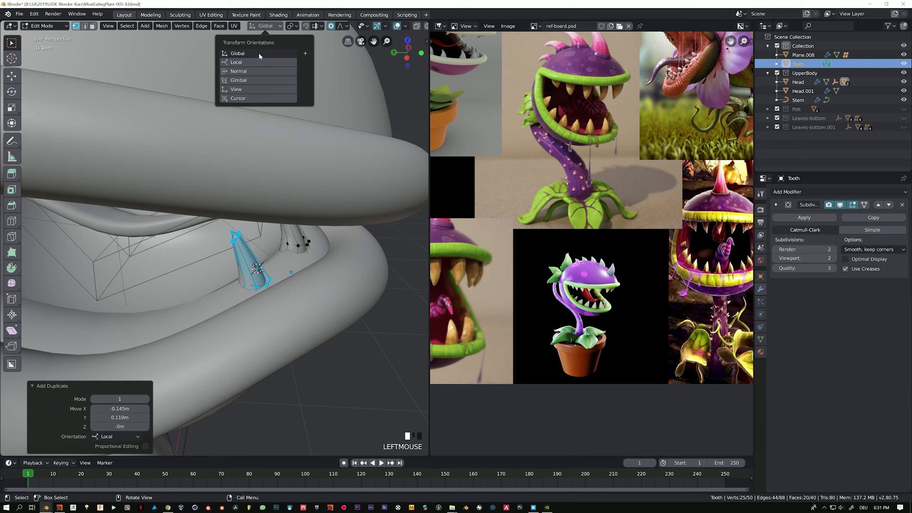
pyautogui.press('r')
pyautogui.press('z')
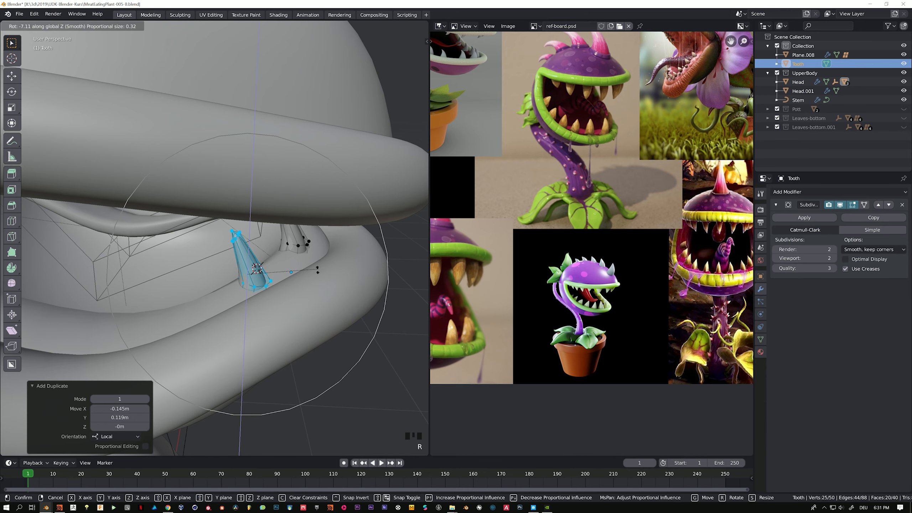
pyautogui.click(289, 303)
# Step: Move the second tooth by about 0.024, -0.024, 0.020 m, and reposition it along the lower lip within the global XY plane
pyautogui.moveTo(295, 301); pyautogui.dragTo(331, 261, button='middle')
pyautogui.press('g')
pyautogui.click(319, 226)
pyautogui.press('g')
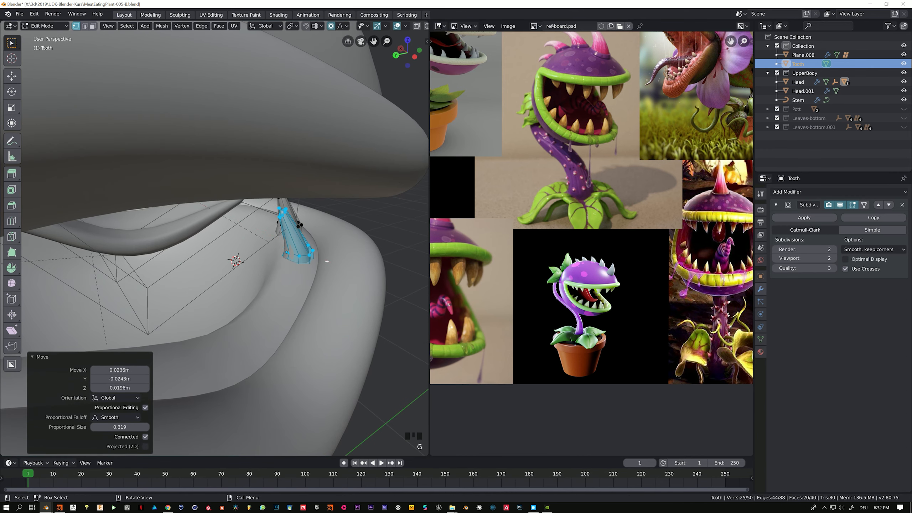
pyautogui.press('g')
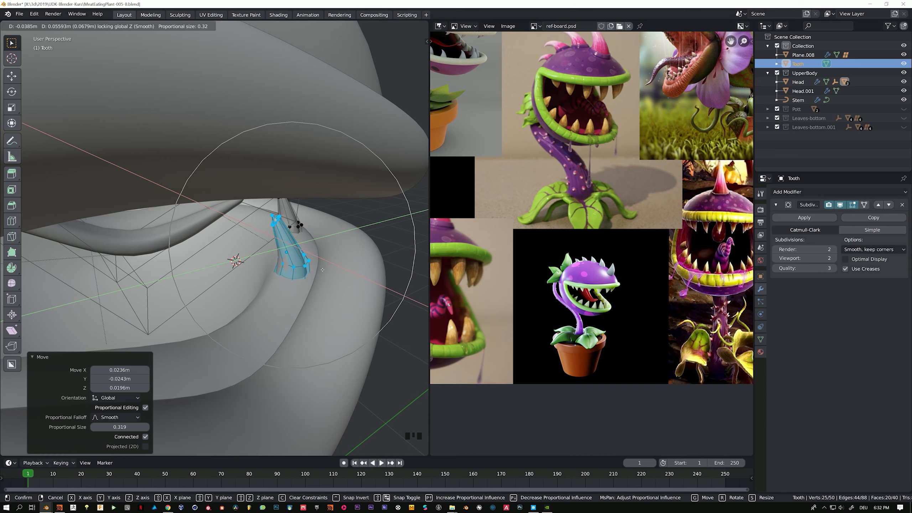
pyautogui.click(324, 267)
# Step: Rotate the second tooth around the global Z axis in two turns, the second about -20.4°
pyautogui.moveTo(323, 269); pyautogui.dragTo(272, 278, button='middle')
pyautogui.press('r')
pyautogui.press('z')
pyautogui.click(304, 276)
pyautogui.press('r')
pyautogui.press('z')
pyautogui.click(228, 279)
# Step: Duplicate the second tooth as a third one farther back along the lower lip and rotate it to follow the lip
pyautogui.hotkey('shift', 'd')
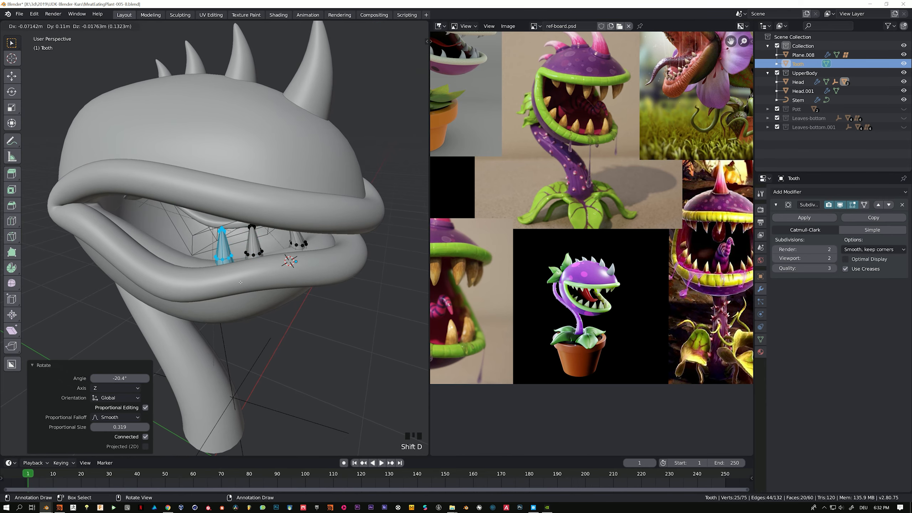
pyautogui.click(222, 277)
pyautogui.moveTo(251, 277); pyautogui.dragTo(285, 251, button='middle')
pyautogui.press('r')
pyautogui.click(281, 285)
pyautogui.press('r')
pyautogui.click(266, 260)
# Step: Duplicate the third tooth by about -0.056, 0.194, 0.039 m and rotate the copy about 7.2° in the view plane
pyautogui.hotkey('shift', 'd')
pyautogui.click(239, 243)
pyautogui.press('r')
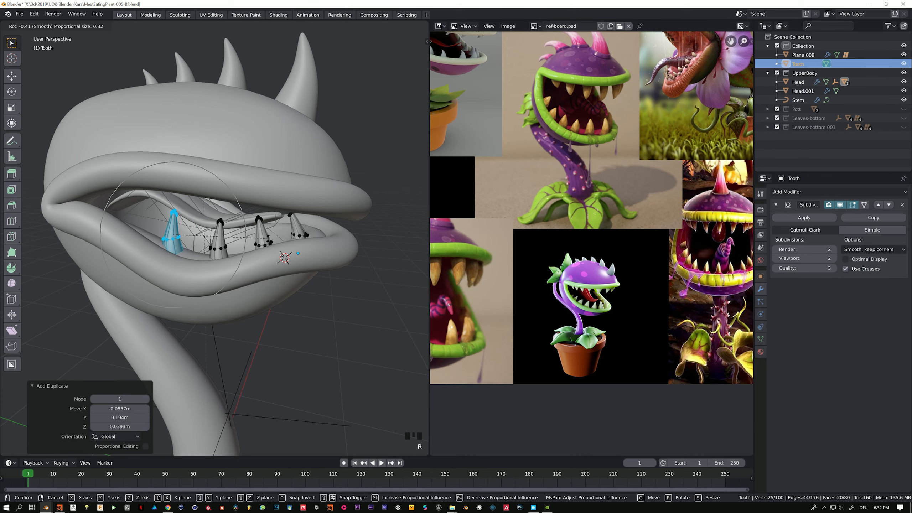
pyautogui.click(262, 251)
# Step: Duplicate the rearmost lower tooth toward the mouth corner and reposition the copy within the global XY plane
pyautogui.keyDown('shift'); pyautogui.moveTo(212, 248); pyautogui.dragTo(302, 294, button='middle'); pyautogui.keyUp('shift')
pyautogui.hotkey('shift', 'd')
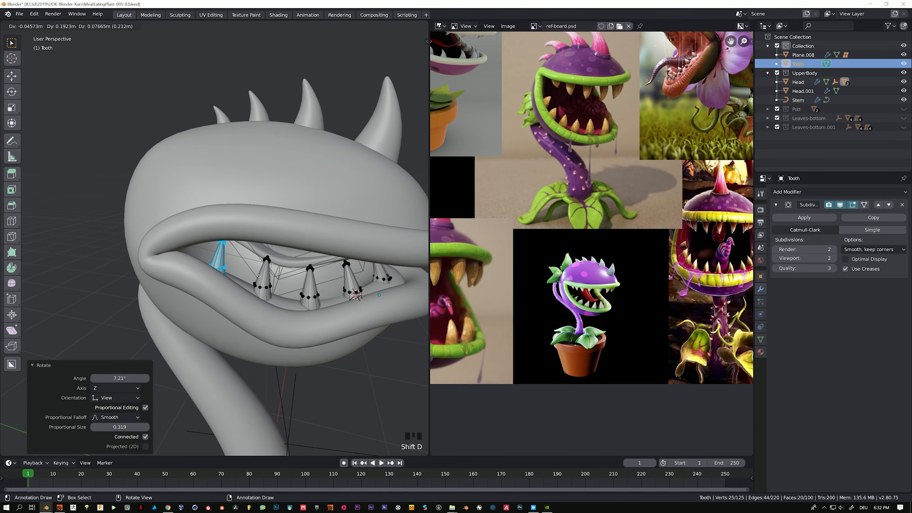
pyautogui.click(255, 275)
pyautogui.moveTo(256, 274); pyautogui.dragTo(195, 259, button='middle')
pyautogui.press('g')
pyautogui.hotkey('shift', 'z')
pyautogui.click(229, 269)
# Step: Select the whole rearmost lower tooth, rotate it in the view plane to follow the lip, and return to Object Mode
pyautogui.click(237, 255)
pyautogui.scroll(3, 201, 265)
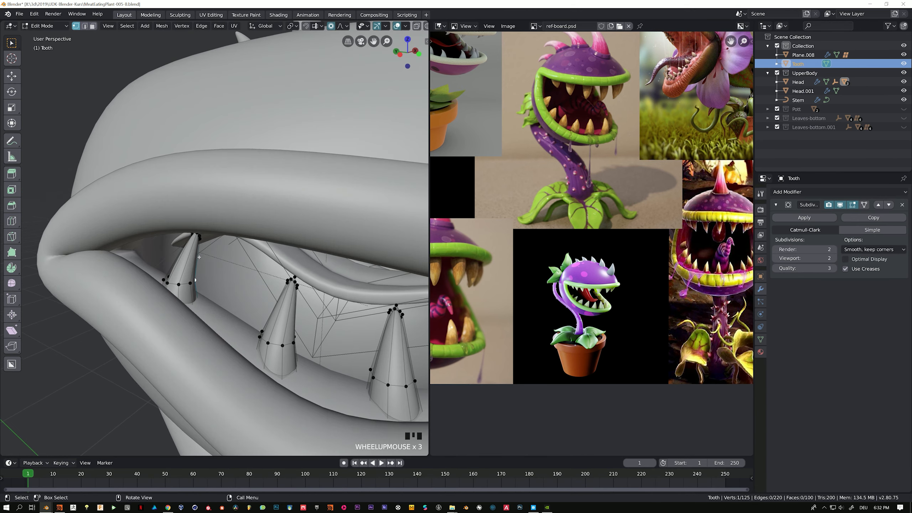
pyautogui.keyDown('shift'); pyautogui.moveTo(227, 302); pyautogui.dragTo(195, 257, button='middle'); pyautogui.keyUp('shift')
pyautogui.moveTo(196, 257); pyautogui.dragTo(121, 213, button='middle')
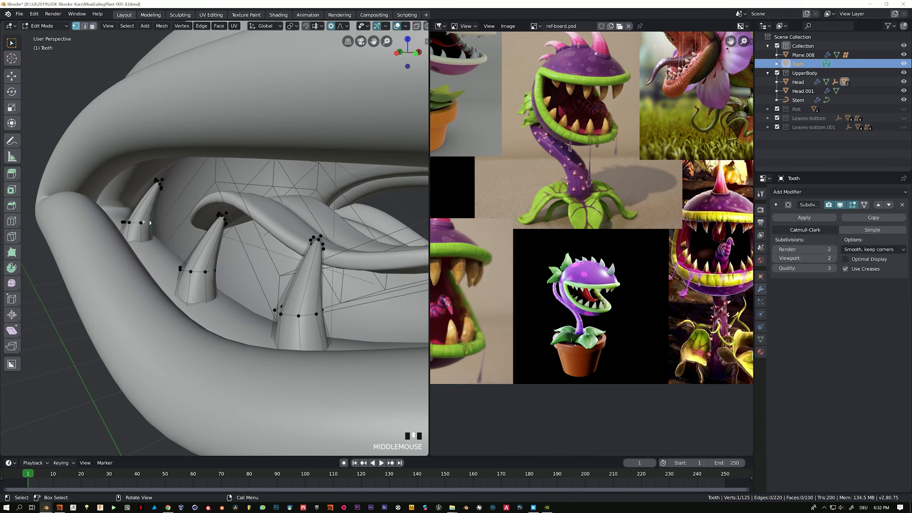
pyautogui.press('l')
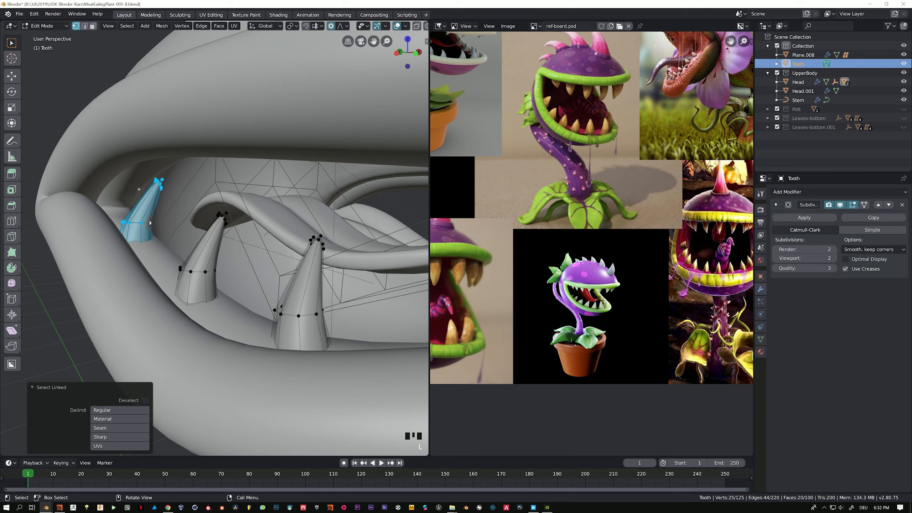
pyautogui.moveTo(139, 189); pyautogui.dragTo(156, 222, button='middle')
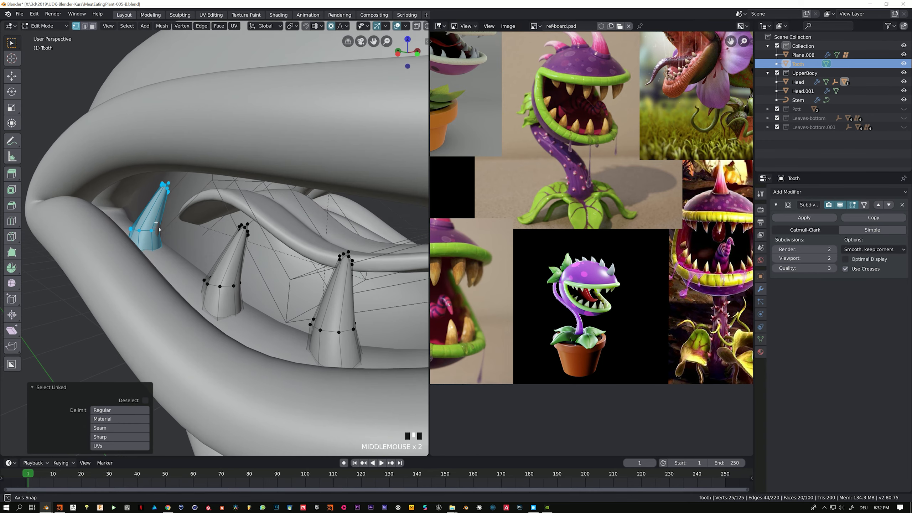
pyautogui.moveTo(198, 176); pyautogui.dragTo(182, 195, button='middle')
pyautogui.press('r')
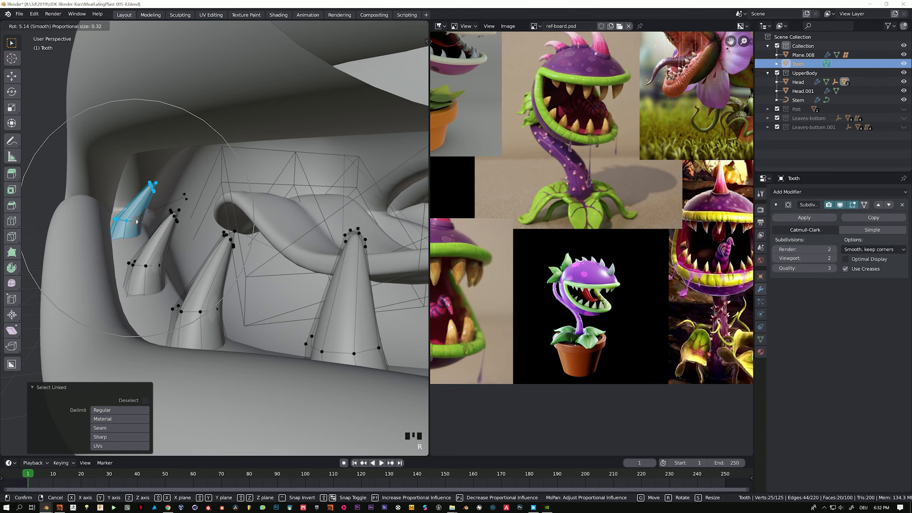
pyautogui.click(185, 195)
pyautogui.moveTo(185, 196); pyautogui.dragTo(262, 258, button='middle')
pyautogui.scroll(-5, 190, 231)
pyautogui.press('Tab')
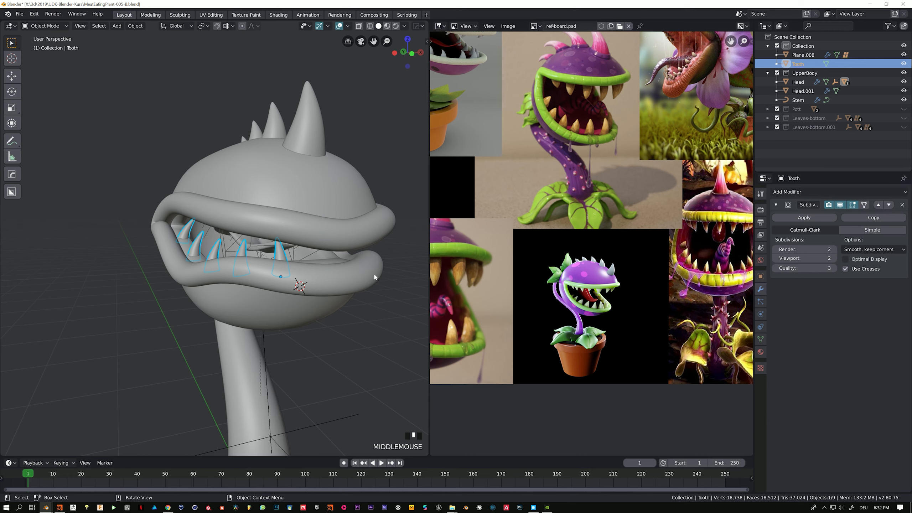
# Step: Add a Mirror modifier to the teeth on the X axis with Head as the mirror object
pyautogui.click(800, 192)
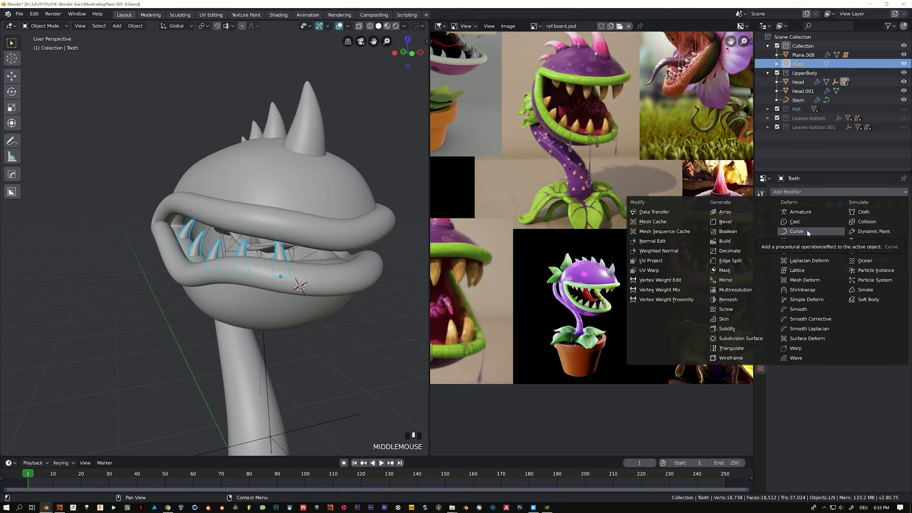
pyautogui.click(732, 280)
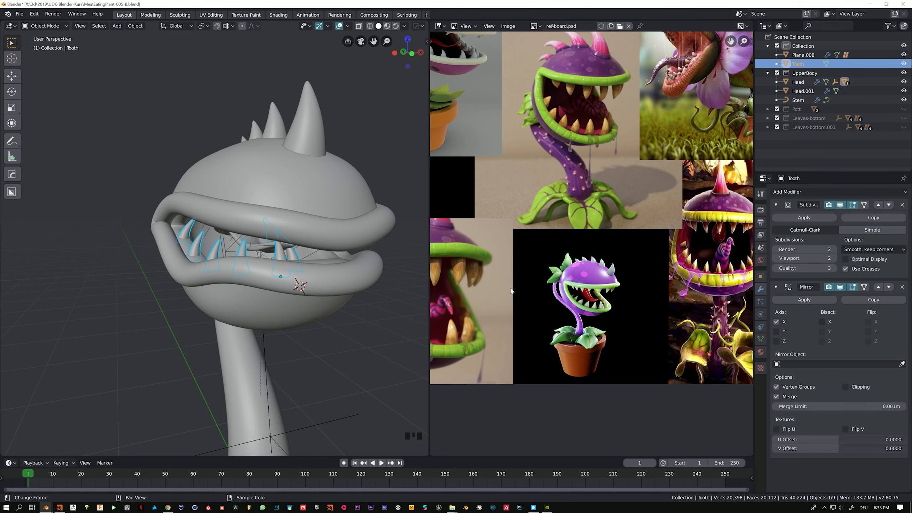
pyautogui.moveTo(424, 301); pyautogui.dragTo(345, 303, button='middle')
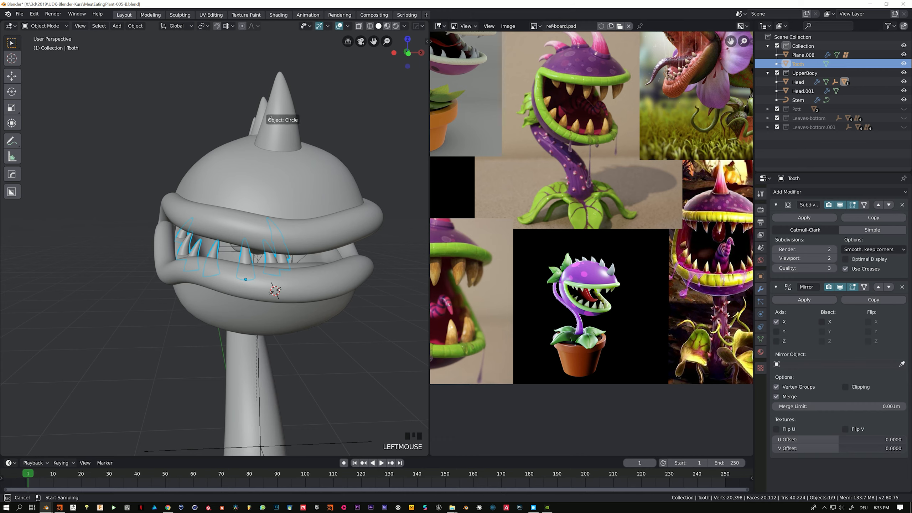
pyautogui.click(220, 162)
# Step: Duplicate the frontmost lower tooth toward the middle of the lower lip and shift the copy along the global Y axis
pyautogui.moveTo(237, 216); pyautogui.dragTo(221, 237, button='middle')
pyautogui.scroll(5, 313, 276)
pyautogui.press('Tab')
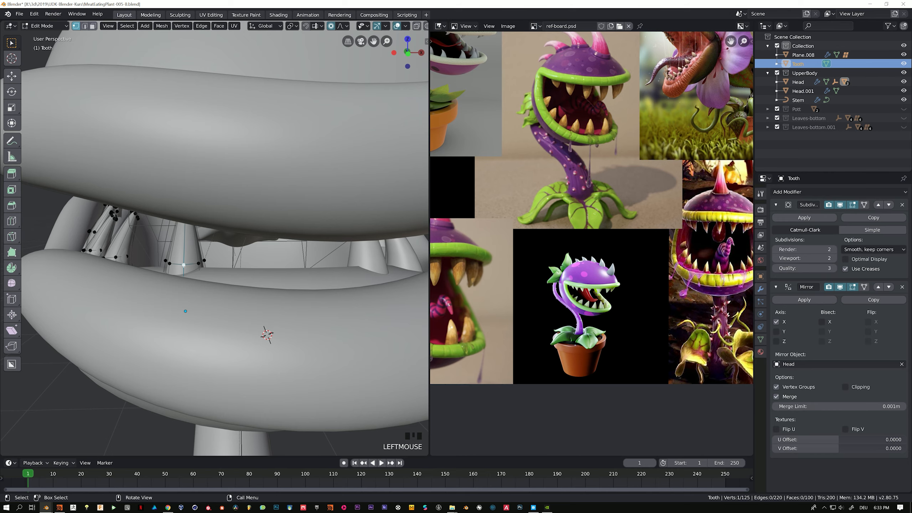
pyautogui.press('l')
pyautogui.hotkey('shift', 'd')
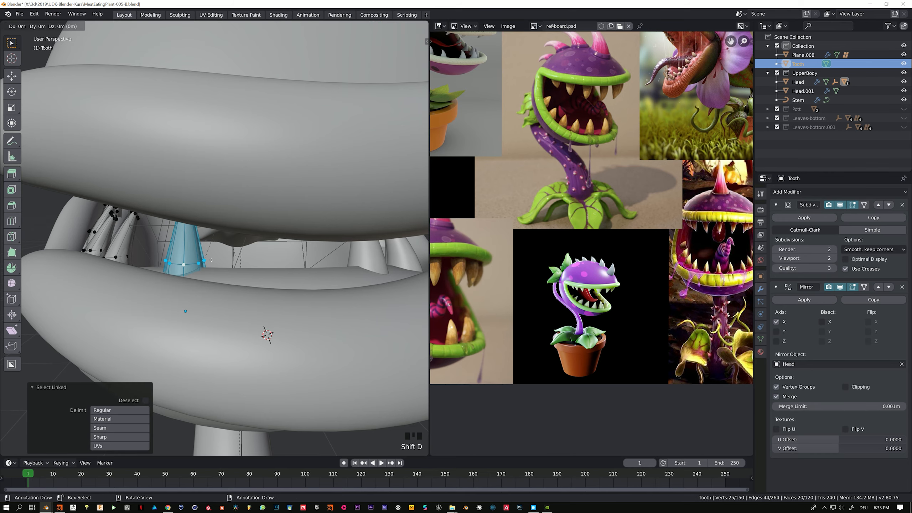
pyautogui.click(272, 261)
pyautogui.moveTo(273, 261); pyautogui.dragTo(306, 268, button='middle')
pyautogui.press('g')
pyautogui.press('y')
pyautogui.click(233, 264)
# Step: Select a whole tooth near the front of the lower lip, adjust its height and rotate it around the global Z axis
pyautogui.click(188, 273)
pyautogui.hotkey('ctrl', 'l')
pyautogui.press('g')
pyautogui.press('z')
pyautogui.click(265, 287)
pyautogui.press('r')
pyautogui.press('z')
pyautogui.click(314, 275)
# Step: Rotate the front lower tooth about -37.9° around the global Z axis and reposition it within the global XY plane
pyautogui.click(257, 276)
pyautogui.press('l')
pyautogui.press('r')
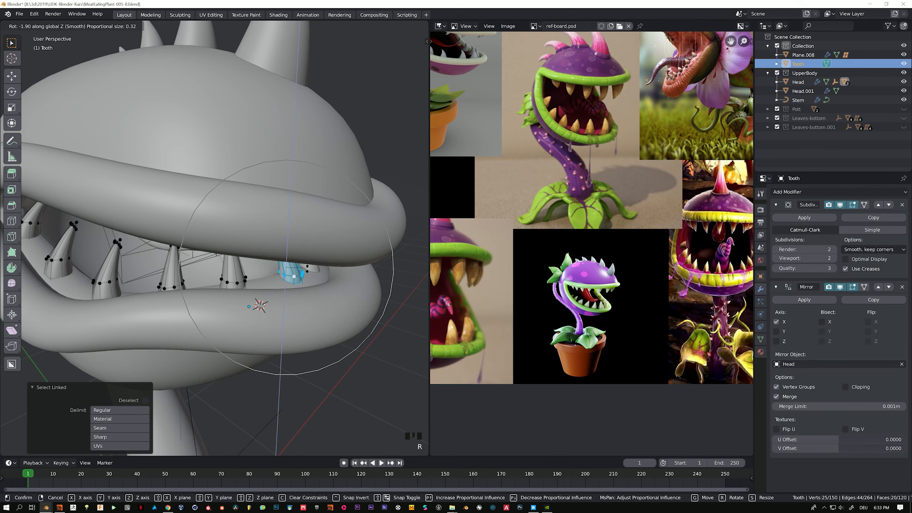
pyautogui.click(300, 274)
pyautogui.press('g')
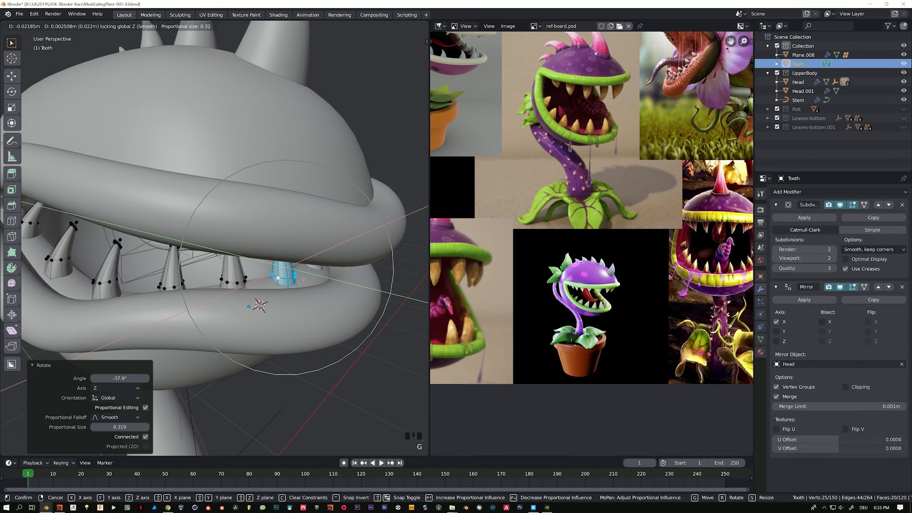
pyautogui.click(304, 280)
# Step: Duplicate the lower teeth object in place and mirror the copy along its local Z axis
pyautogui.press('Tab')
pyautogui.moveTo(303, 280); pyautogui.dragTo(248, 256, button='middle')
pyautogui.press('KP_3')
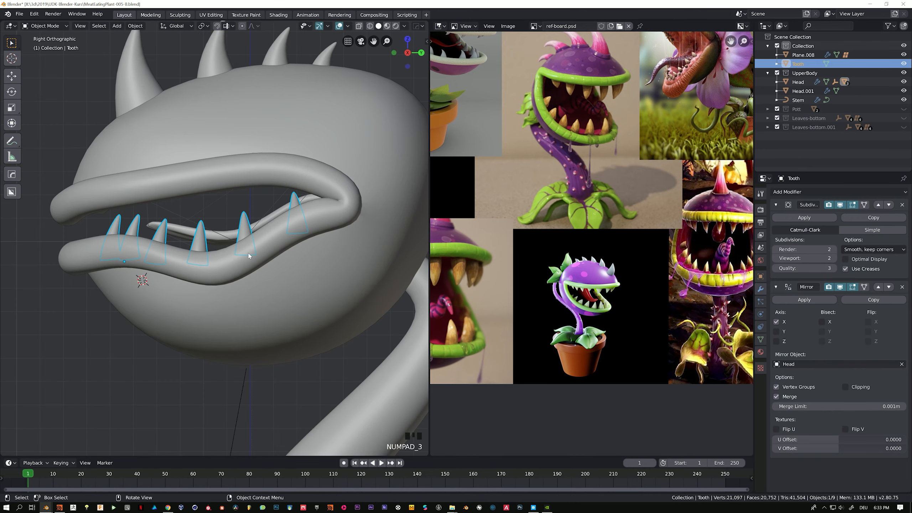
pyautogui.hotkey('shift', 'd')
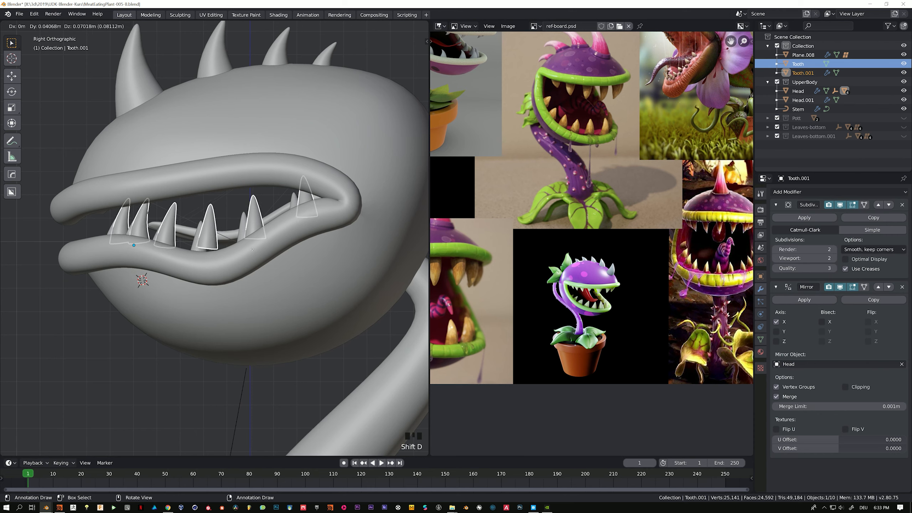
pyautogui.rightClick(231, 239)
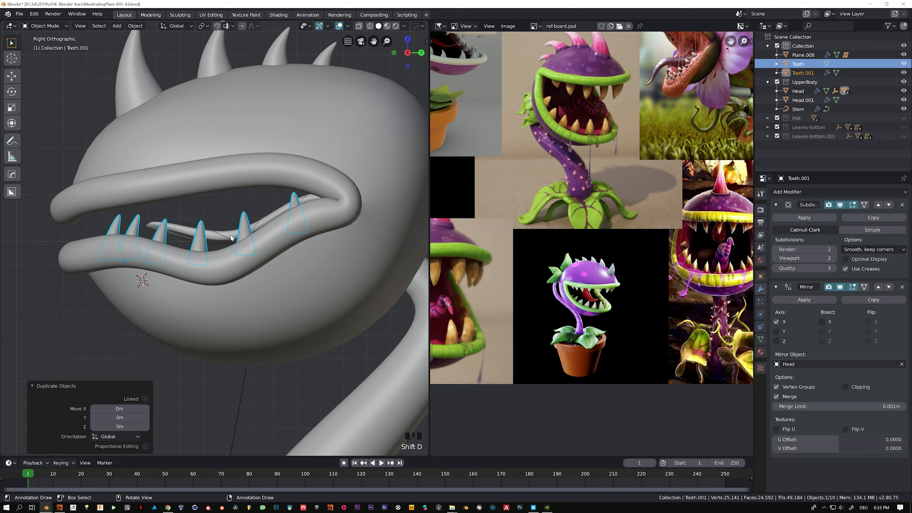
pyautogui.hotkey('ctrl', 'm')
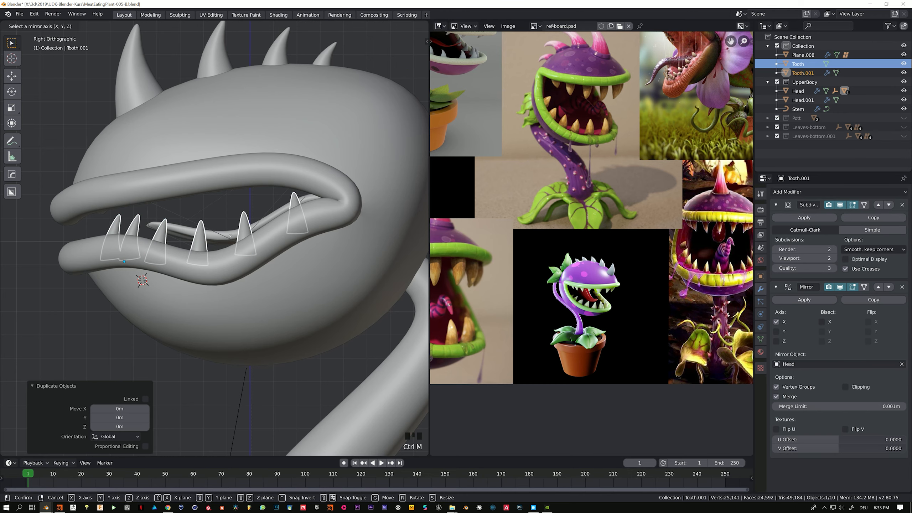
pyautogui.press('z')
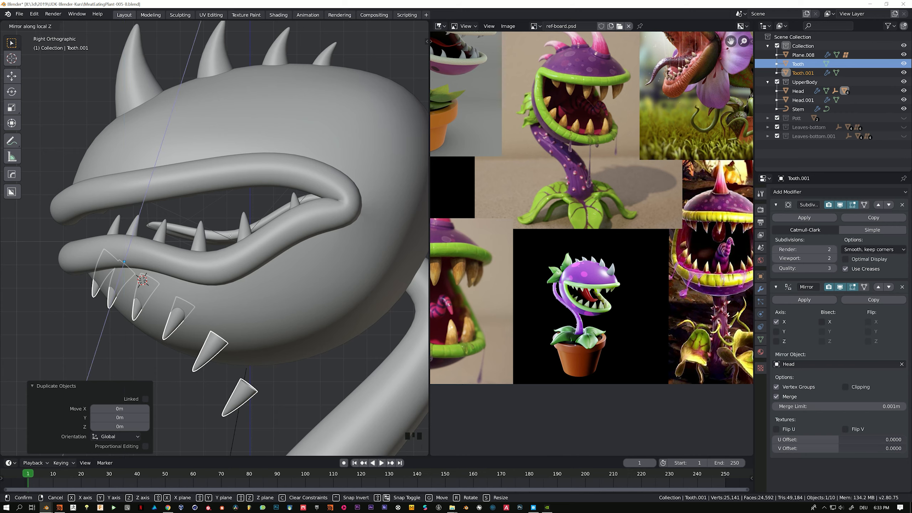
pyautogui.press('Return')
# Step: Rotate the mirrored teeth level with the mouth and move them by about -0.010 m in Y and 0.329 m in Z
pyautogui.press('r')
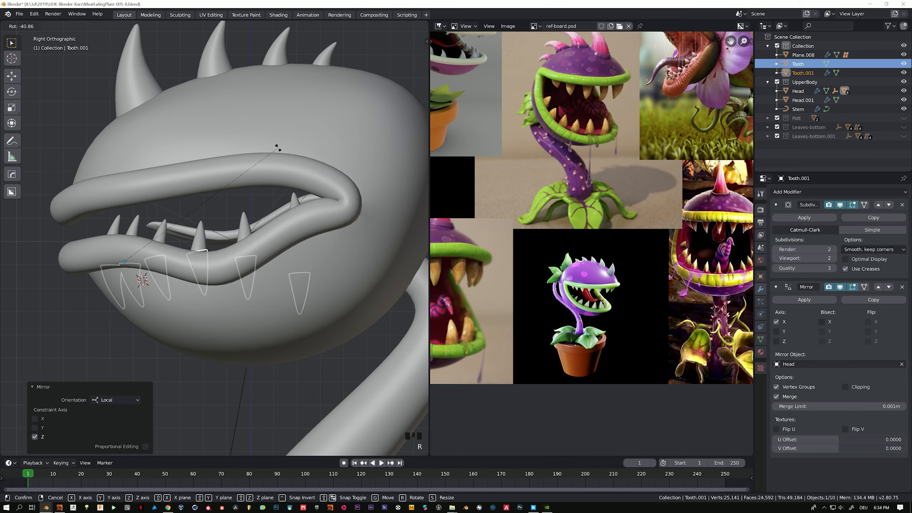
pyautogui.click(265, 152)
pyautogui.press('g')
pyautogui.click(264, 140)
# Step: Rotate the upper teeth about -11.9° in the view plane and move them in two shifts to fit the upper lip
pyautogui.press('r')
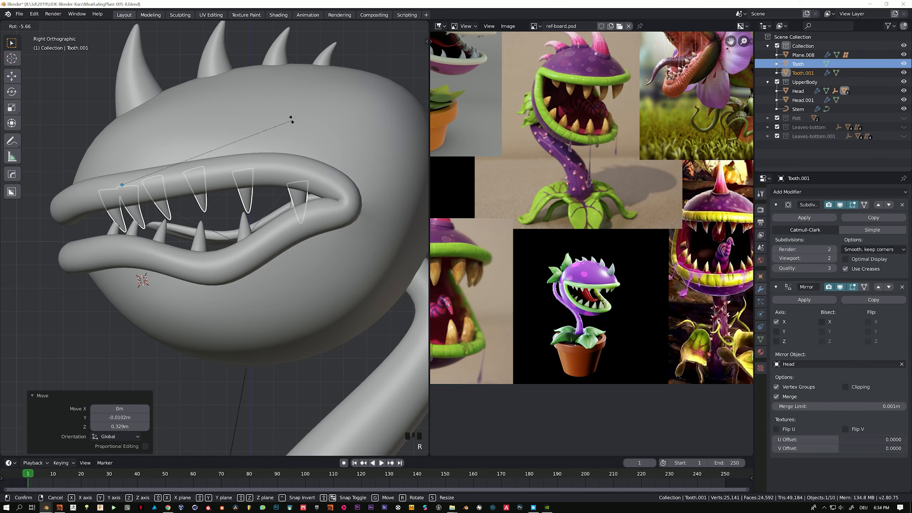
pyautogui.click(282, 103)
pyautogui.press('g')
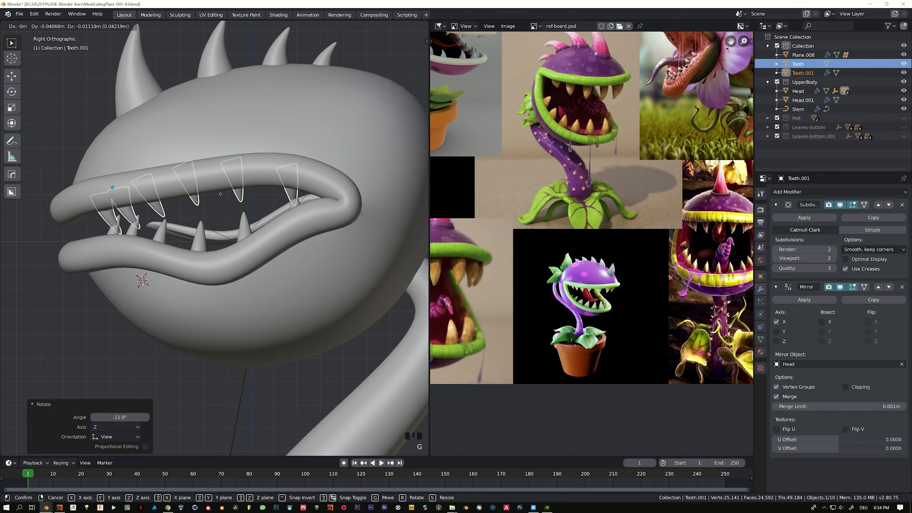
pyautogui.click(226, 190)
pyautogui.press('g')
pyautogui.click(226, 194)
# Step: Select the third upper tooth from the mouth corner, reposition it within the global XY plane and adjust its height along Z
pyautogui.moveTo(215, 204); pyautogui.dragTo(291, 232, button='middle')
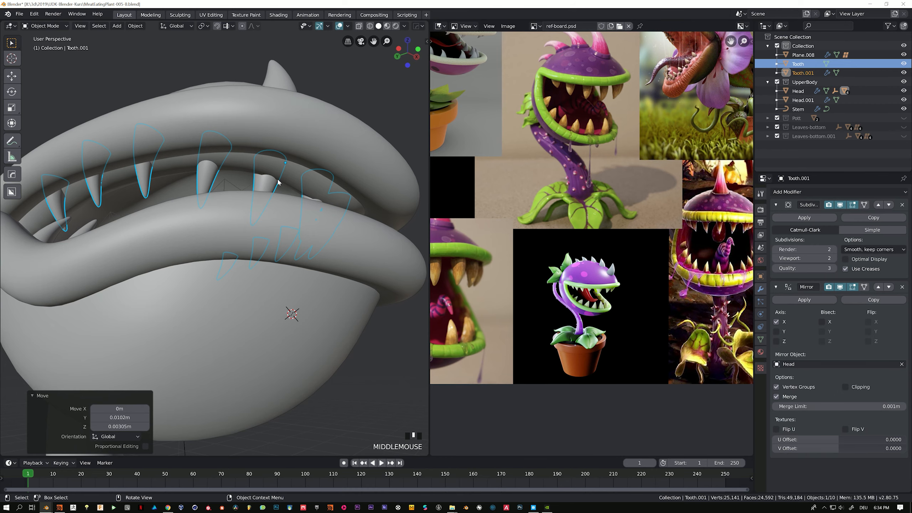
pyautogui.press('Tab')
pyautogui.keyDown('shift'); pyautogui.moveTo(179, 179); pyautogui.dragTo(190, 211, button='middle'); pyautogui.keyUp('shift')
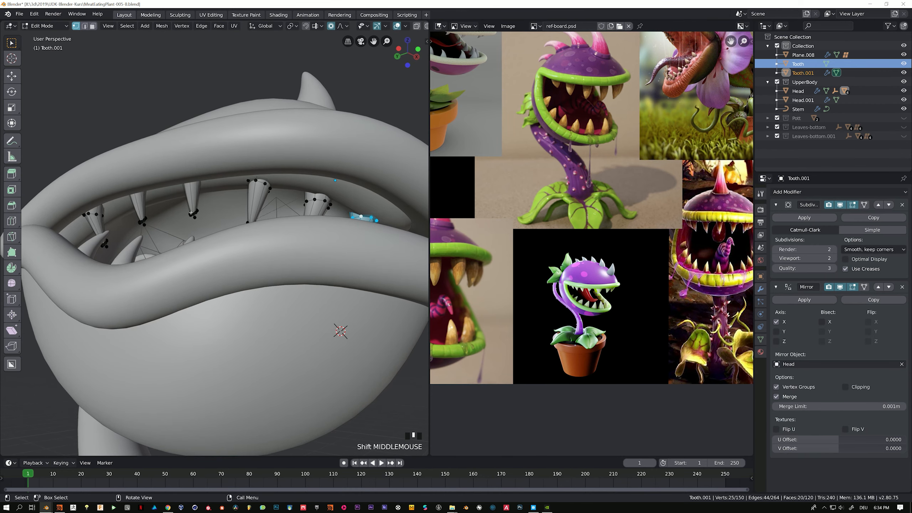
pyautogui.press('l')
pyautogui.click(196, 211)
pyautogui.scroll(3, 197, 220)
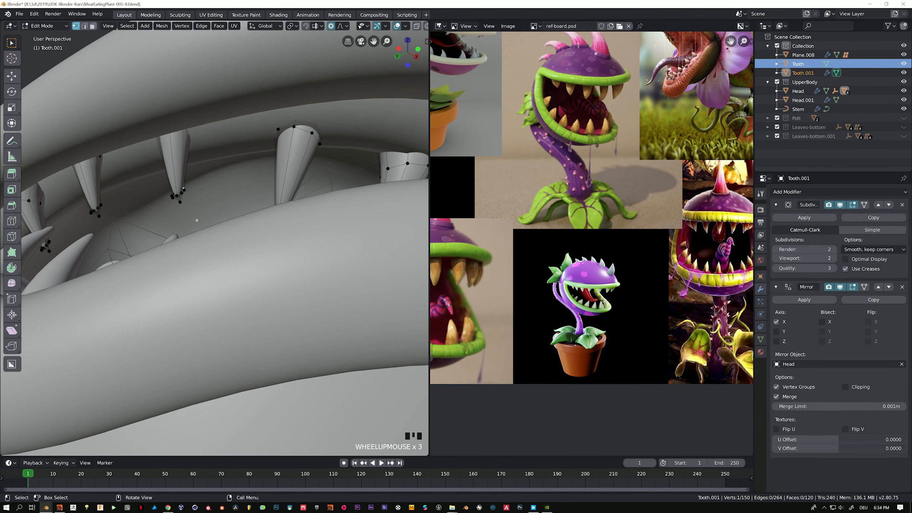
pyautogui.press('l')
pyautogui.moveTo(183, 191); pyautogui.dragTo(309, 197, button='middle')
pyautogui.press('g')
pyautogui.hotkey('shift', 'z')
pyautogui.click(207, 197)
pyautogui.press('g')
pyautogui.press('z')
pyautogui.click(239, 202)
# Step: Adjust the second upper tooth's height, then reposition it against the lip, ending with a move of about 0.011, -0.004, 0.008 m
pyautogui.click(260, 221)
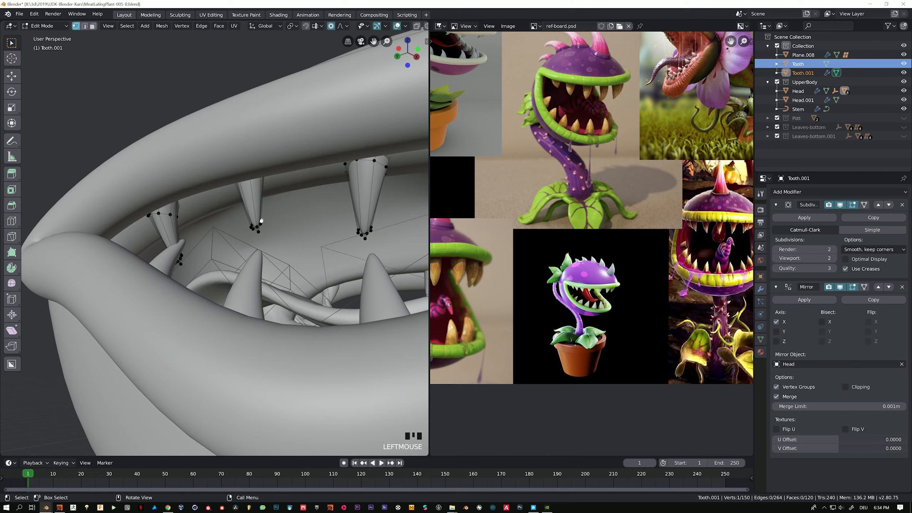
pyautogui.press('l')
pyautogui.keyDown('shift'); pyautogui.moveTo(244, 200); pyautogui.dragTo(284, 227, button='middle'); pyautogui.keyUp('shift')
pyautogui.press('g')
pyautogui.press('z')
pyautogui.click(261, 198)
pyautogui.press('g')
pyautogui.click(285, 206)
pyautogui.press('g')
pyautogui.click(253, 210)
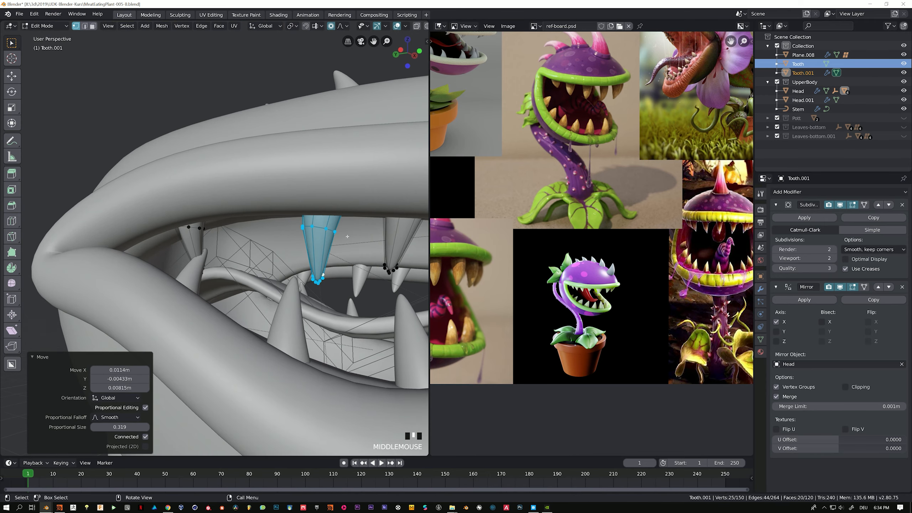
# Step: Select the rearmost upper tooth and reposition it against the lip, ending with a move of about 0.002, -0.008, 0.004 m
pyautogui.keyDown('shift'); pyautogui.moveTo(347, 236); pyautogui.dragTo(198, 225, button='middle'); pyautogui.keyUp('shift')
pyautogui.click(170, 223)
pyautogui.press('l')
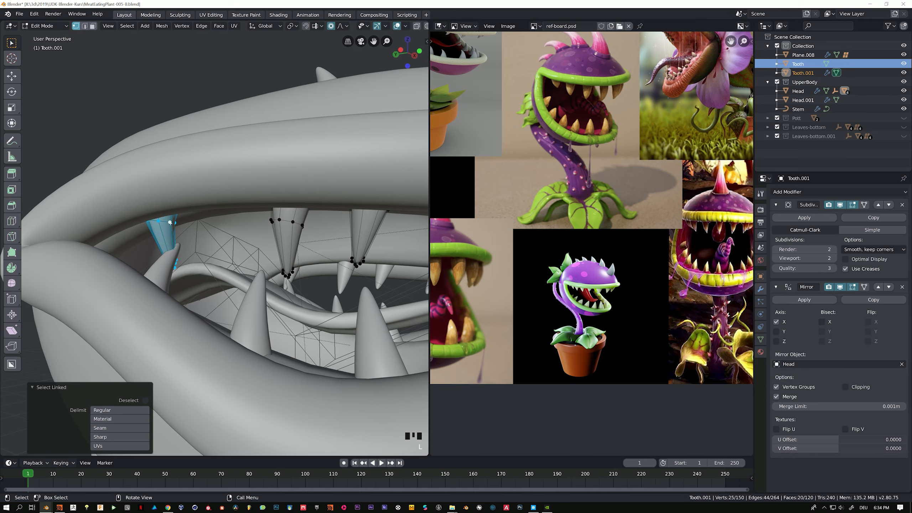
pyautogui.press('g')
pyautogui.click(220, 222)
pyautogui.moveTo(220, 222); pyautogui.dragTo(243, 236, button='middle')
pyautogui.press('r')
pyautogui.rightClick(243, 236)
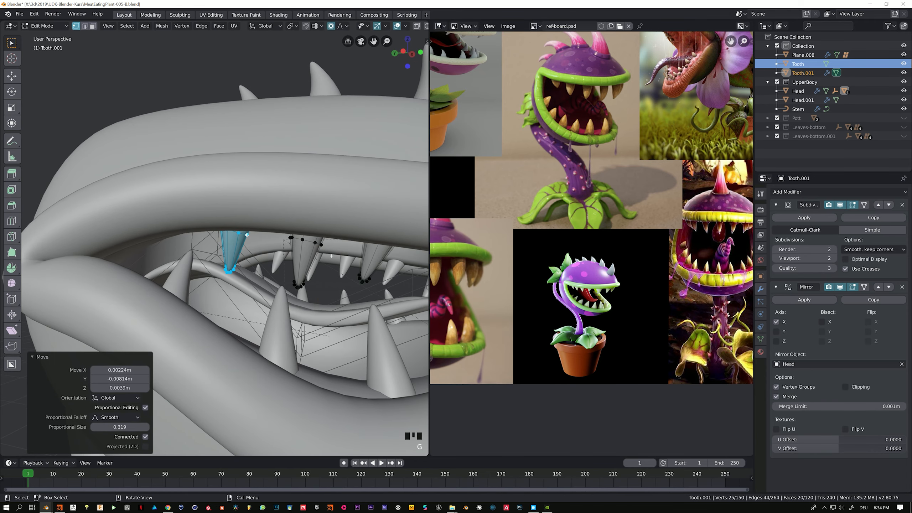
# Step: Rotate the second upper tooth from the mouth corner about -11.7° in the view plane and reposition it slightly
pyautogui.click(315, 243)
pyautogui.press('l')
pyautogui.press('g')
pyautogui.click(323, 251)
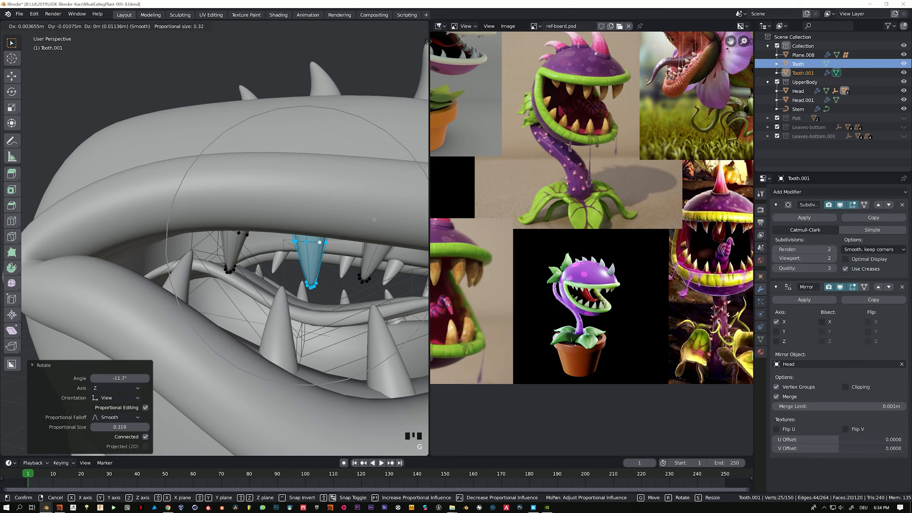
# Step: Rotate the third upper tooth from the mouth corner about -6.8° in the view plane and move it forward along the lip
pyautogui.keyDown('shift'); pyautogui.moveTo(363, 267); pyautogui.dragTo(308, 264, button='middle'); pyautogui.keyUp('shift')
pyautogui.click(284, 274)
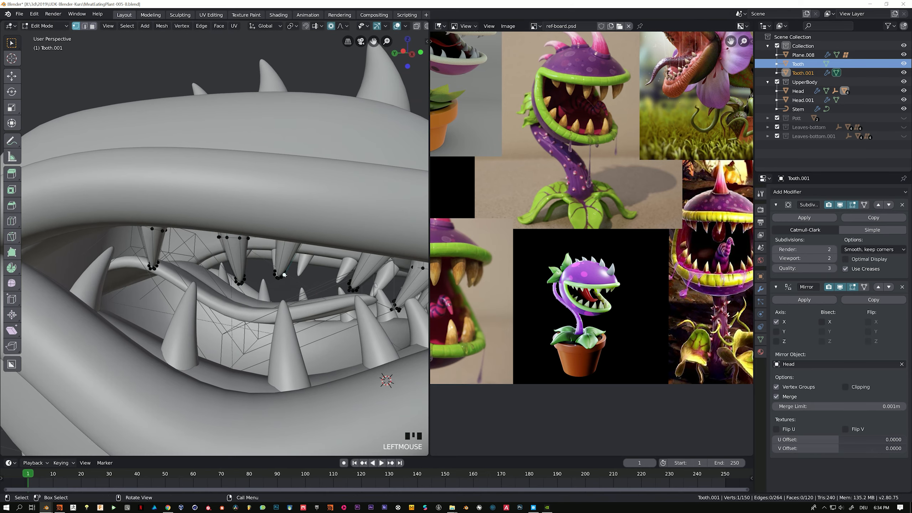
pyautogui.press('l')
pyautogui.keyDown('shift'); pyautogui.moveTo(373, 226); pyautogui.dragTo(323, 227, button='middle'); pyautogui.keyUp('shift')
pyautogui.press('r')
pyautogui.click(322, 221)
pyautogui.press('g')
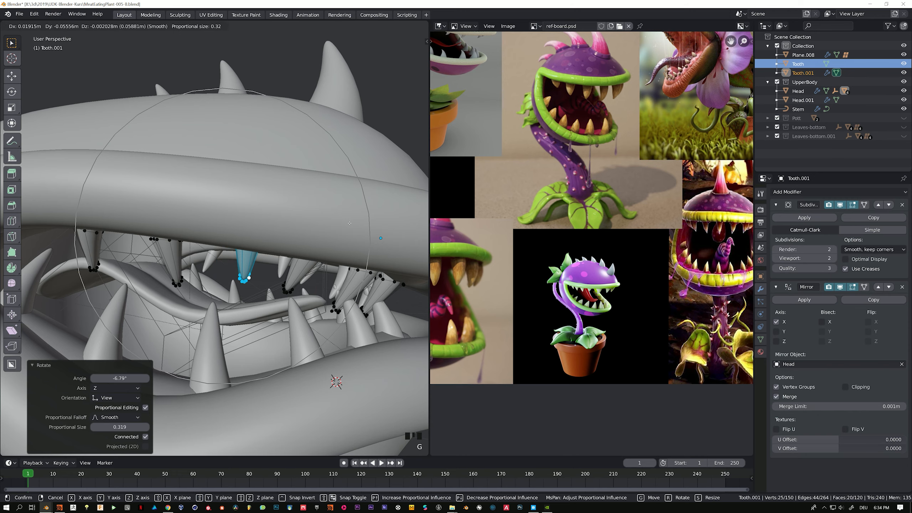
pyautogui.click(349, 222)
# Step: Rotate the fourth upper tooth from the mouth corner about -30.4° in the view plane and move it along the lip
pyautogui.keyDown('shift'); pyautogui.moveTo(273, 284); pyautogui.dragTo(230, 276, button='middle'); pyautogui.keyUp('shift')
pyautogui.click(235, 276)
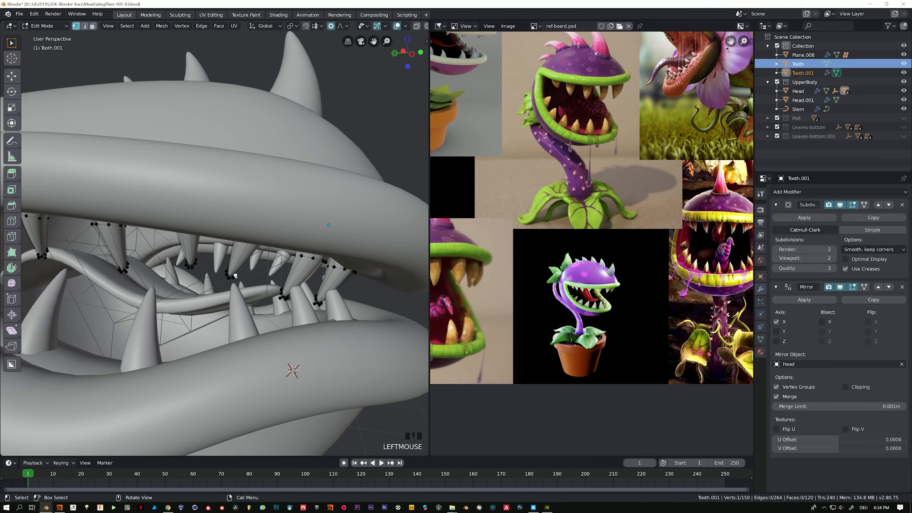
pyautogui.press('l')
pyautogui.press('g')
pyautogui.click(331, 211)
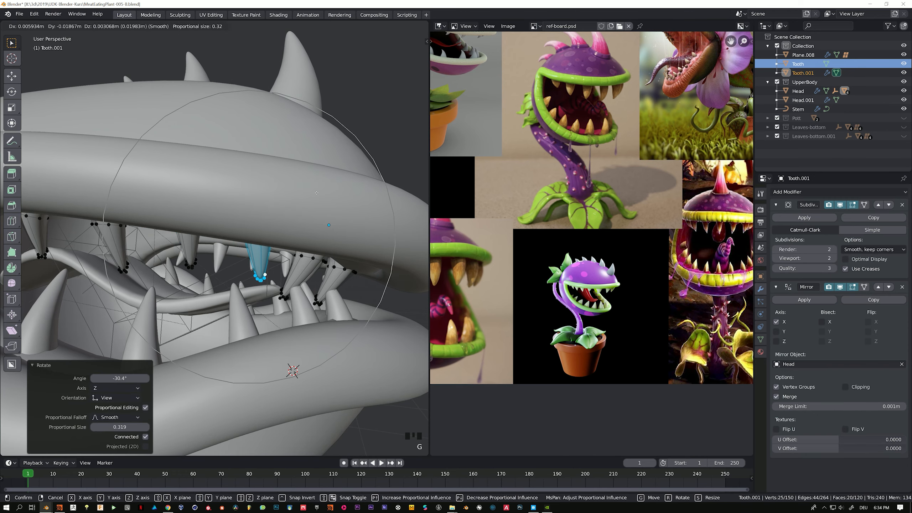
# Step: Rotate the fifth upper tooth from the mouth corner in the view plane and move it about 0.044, -0.042, 0.008 m
pyautogui.click(325, 263)
pyautogui.moveTo(326, 263); pyautogui.dragTo(320, 258, button='middle')
pyautogui.press('l')
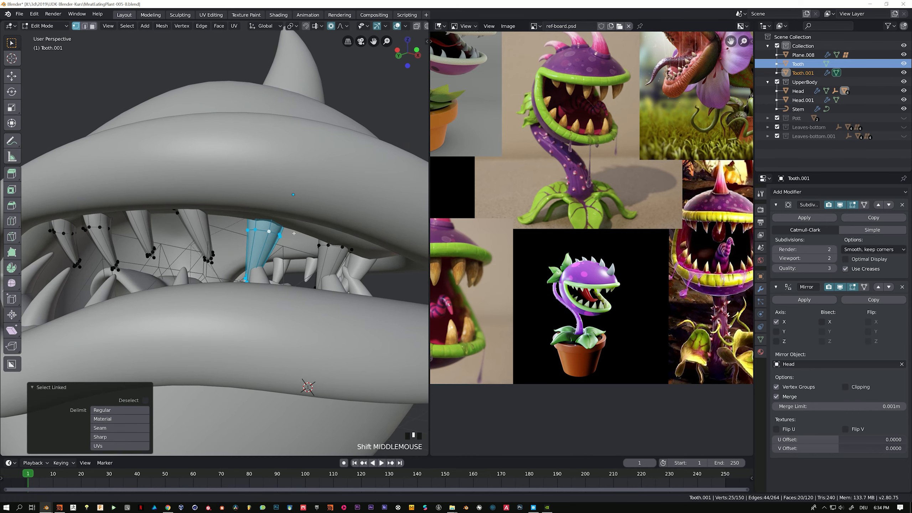
pyautogui.press('r')
pyautogui.click(312, 201)
pyautogui.press('g')
pyautogui.click(281, 224)
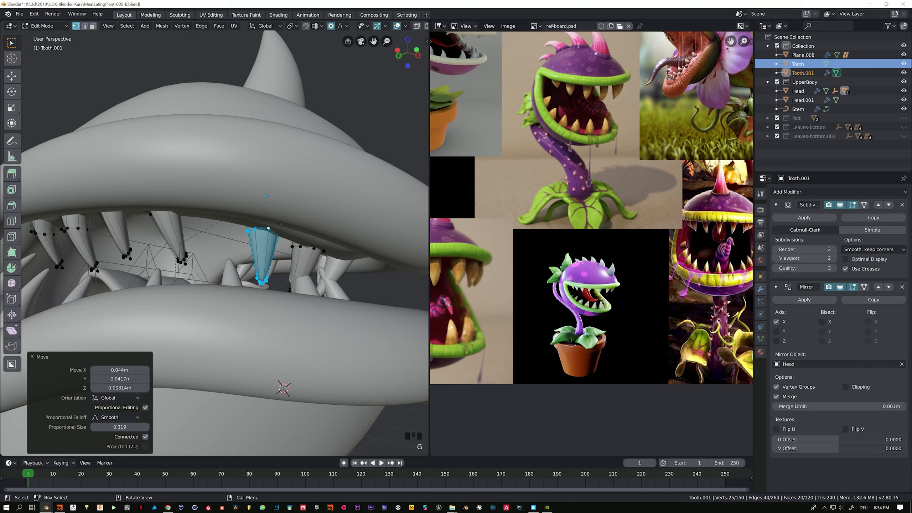
# Step: Readjust the rotation and position of the fourth upper tooth from the mouth corner to sit against the lip
pyautogui.click(184, 250)
pyautogui.press('l')
pyautogui.moveTo(184, 250); pyautogui.dragTo(216, 237, button='middle')
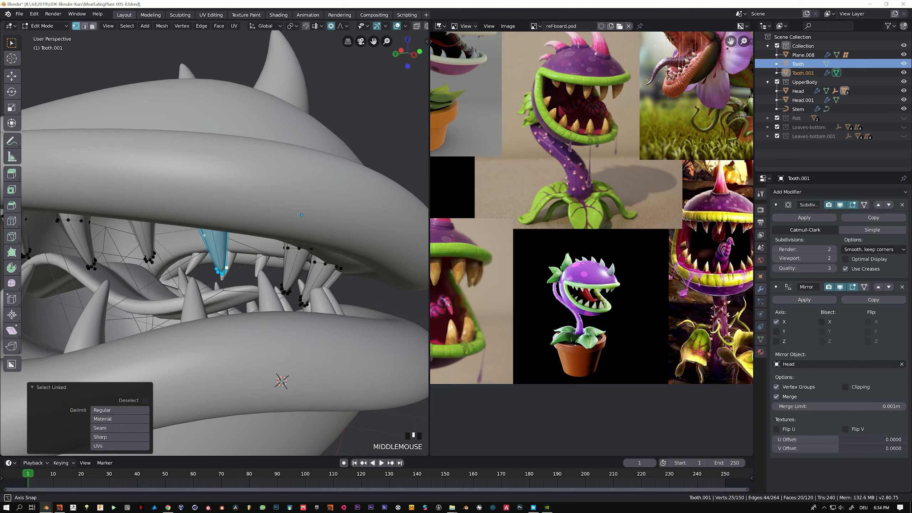
pyautogui.press('r')
pyautogui.click(294, 218)
pyautogui.press('g')
pyautogui.click(298, 221)
# Step: Delete the surplus upper tooth near the front of the lip and finish editing the upper teeth mesh
pyautogui.moveTo(298, 221); pyautogui.dragTo(246, 201, button='middle')
pyautogui.click(244, 220)
pyautogui.press('l')
pyautogui.press('x')
pyautogui.click(273, 240)
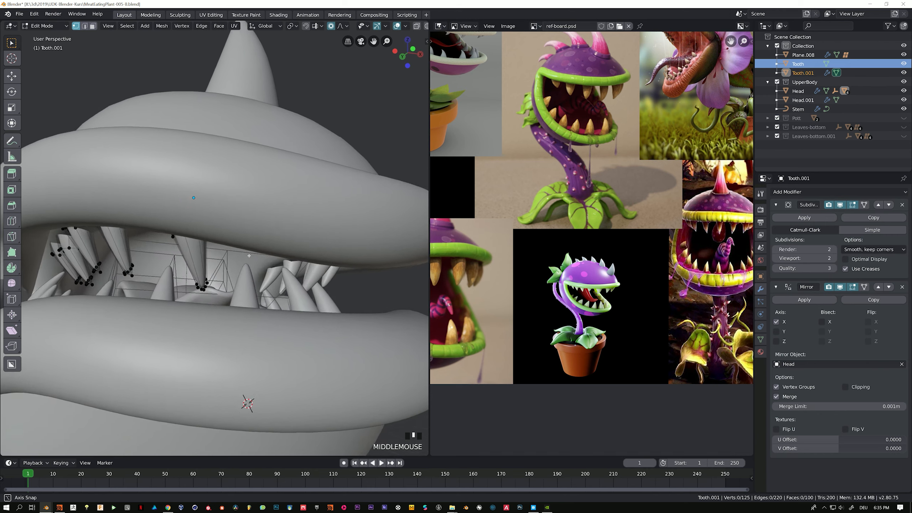
pyautogui.press('Tab')
# Step: Unhide the Pott, Leaves-bottom and Leaves-bottom.001 collections
pyautogui.scroll(-6, 246, 201)
pyautogui.moveTo(224, 270); pyautogui.dragTo(170, 288, button='middle')
pyautogui.click(87, 272)
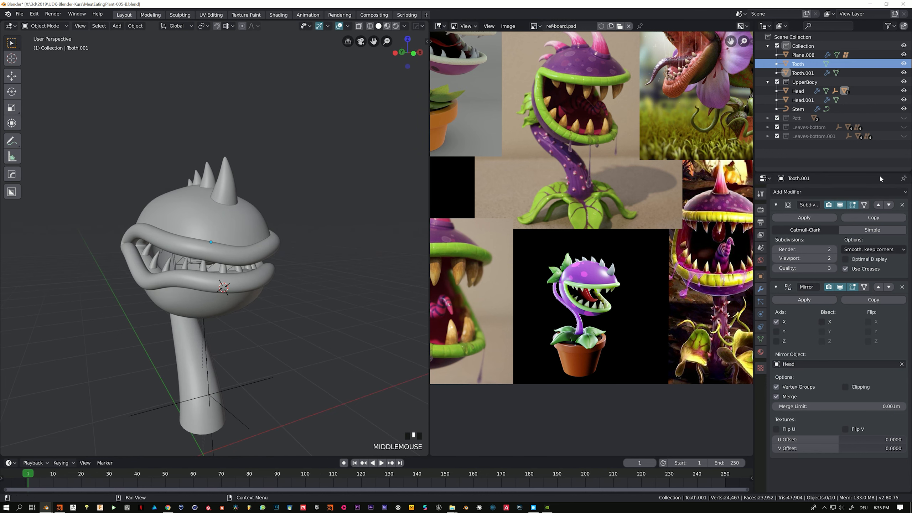
pyautogui.click(903, 117)
pyautogui.click(903, 127)
pyautogui.click(904, 136)
pyautogui.scroll(-3, 258, 306)
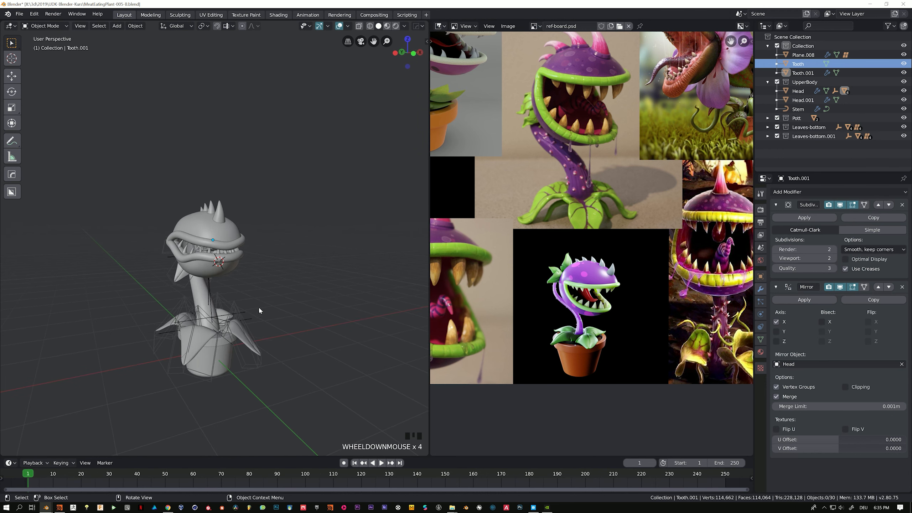
# Step: Try moving the head to check which mouth parts travel with it, cancelling each move
pyautogui.moveTo(257, 307); pyautogui.dragTo(183, 290, button='middle')
pyautogui.scroll(2, 287, 291)
pyautogui.keyDown('shift'); pyautogui.moveTo(308, 289); pyautogui.dragTo(269, 251, button='middle'); pyautogui.keyUp('shift')
pyautogui.scroll(4, 181, 306)
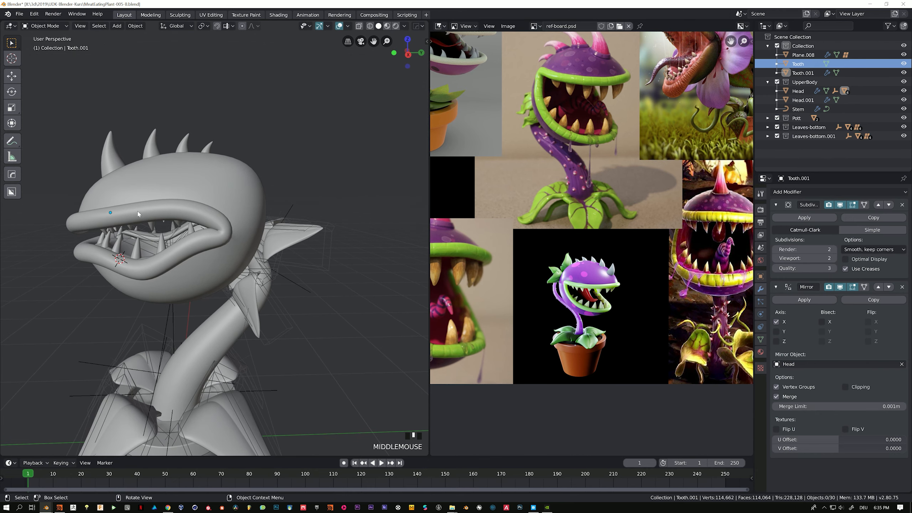
pyautogui.click(249, 202)
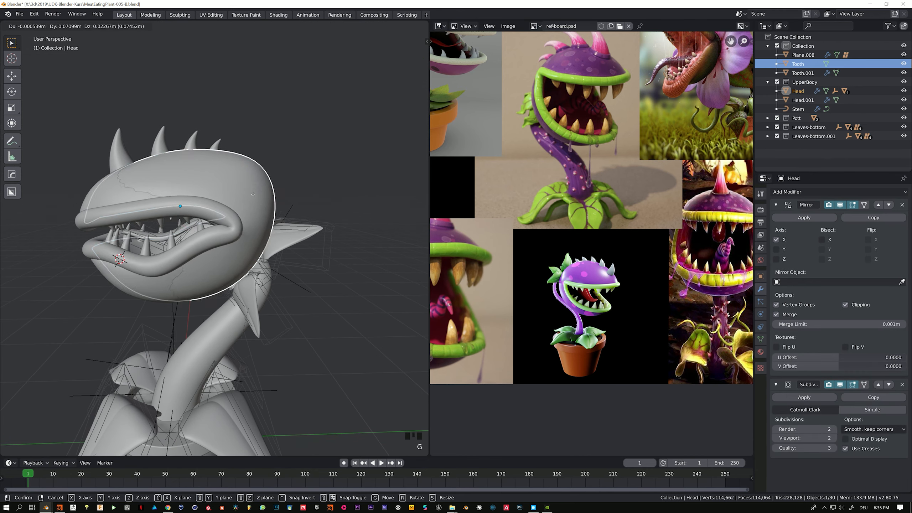
pyautogui.press('g')
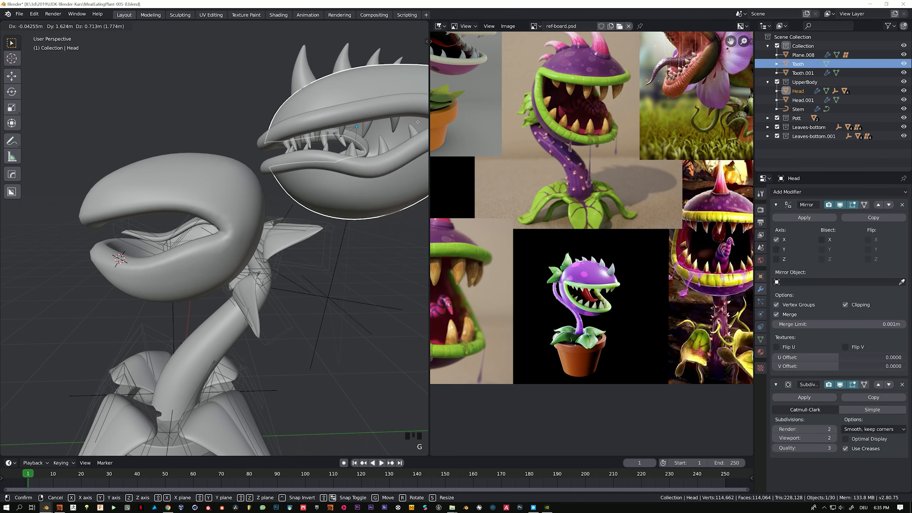
pyautogui.press('Escape')
pyautogui.press('g')
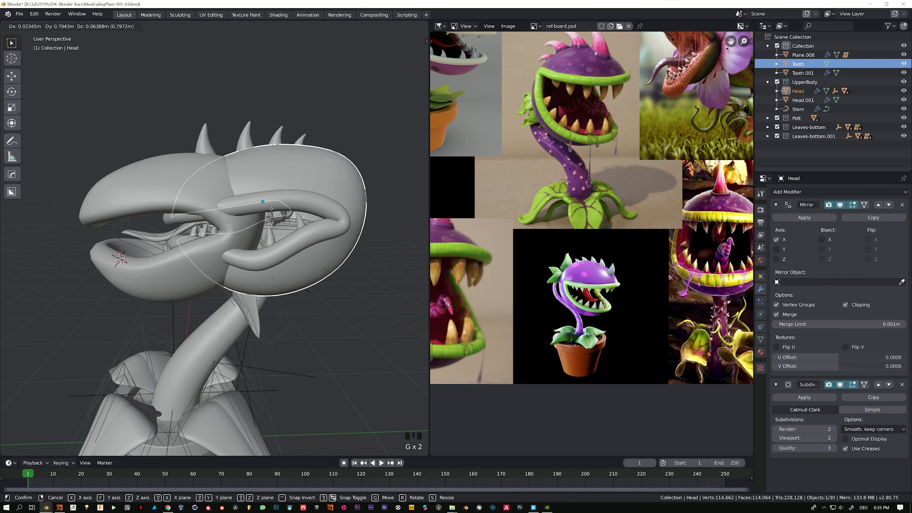
pyautogui.press('Escape')
# Step: Parent the Plane.008 and Head.001 objects to Head using the Object parenting option
pyautogui.moveTo(147, 225); pyautogui.dragTo(178, 249, button='middle')
pyautogui.click(217, 267)
pyautogui.keyDown('shift'); pyautogui.click(176, 247); pyautogui.keyUp('shift')
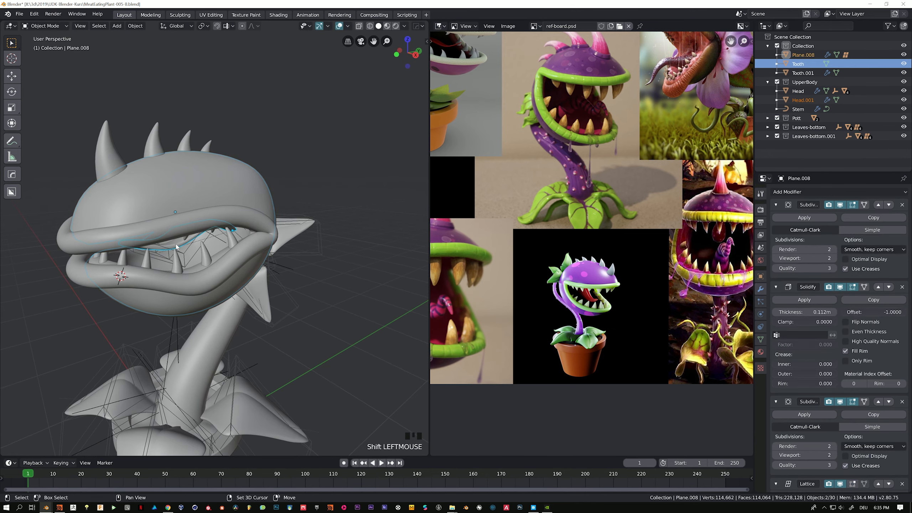
pyautogui.keyDown('shift'); pyautogui.click(210, 182); pyautogui.keyUp('shift')
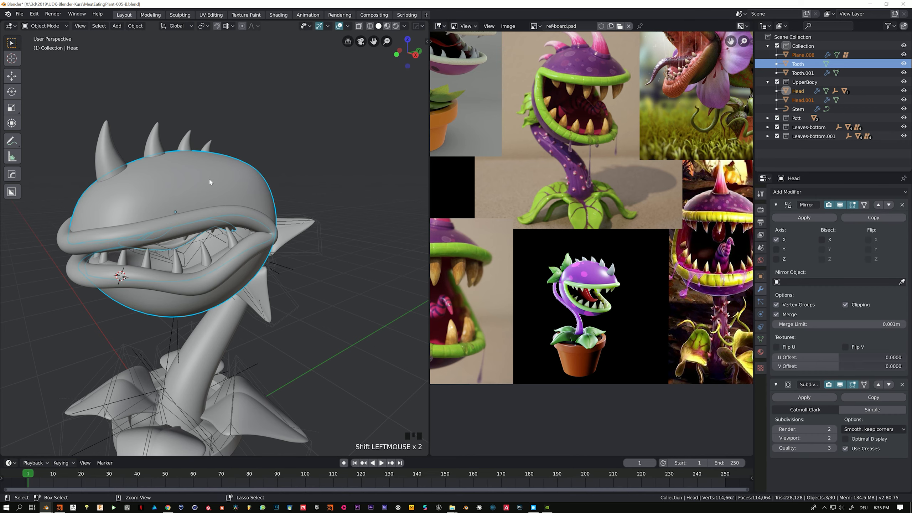
pyautogui.hotkey('ctrl', 'p')
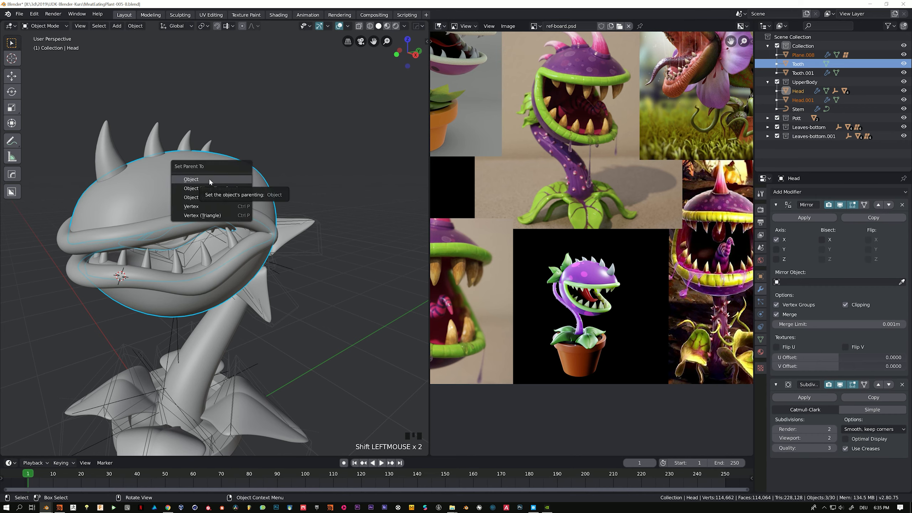
pyautogui.click(191, 179)
# Step: Test-move the head from two viewing angles to check its parented parts, cancelling each move
pyautogui.click(209, 181)
pyautogui.press('g')
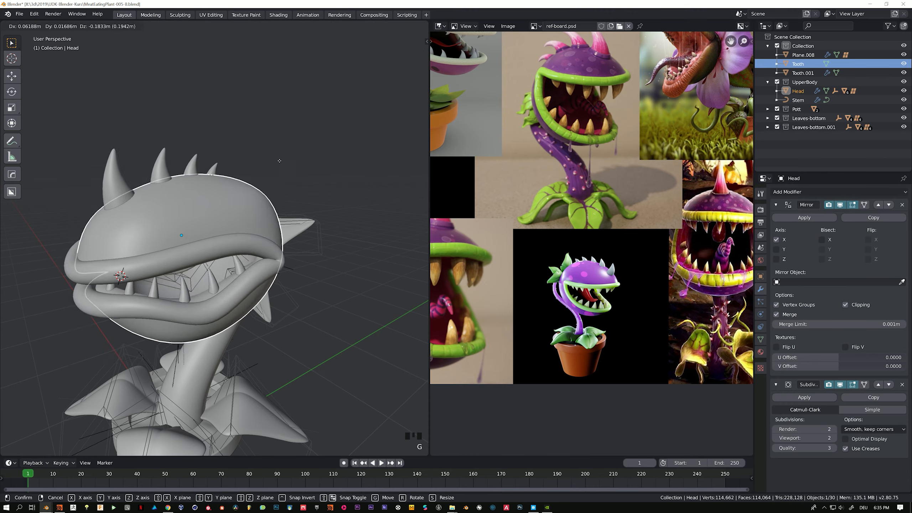
pyautogui.rightClick(230, 179)
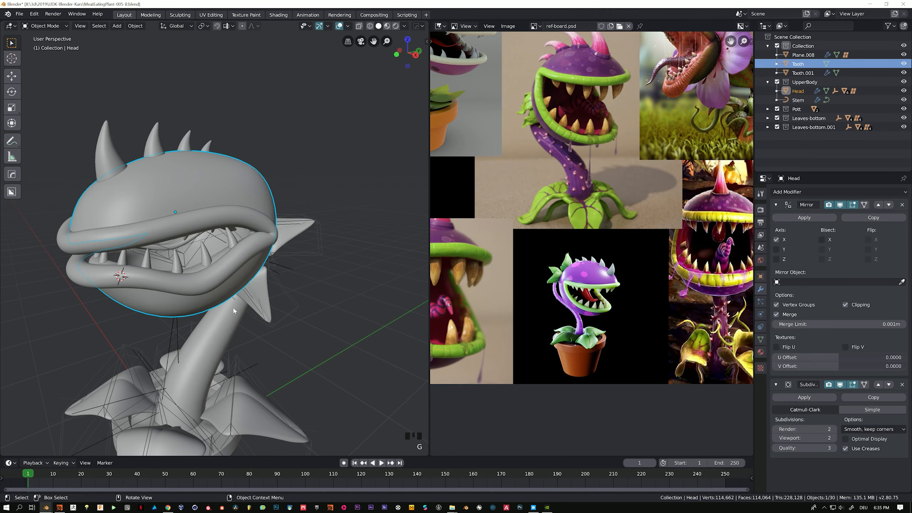
pyautogui.moveTo(323, 260); pyautogui.dragTo(276, 265, button='middle')
pyautogui.press('g')
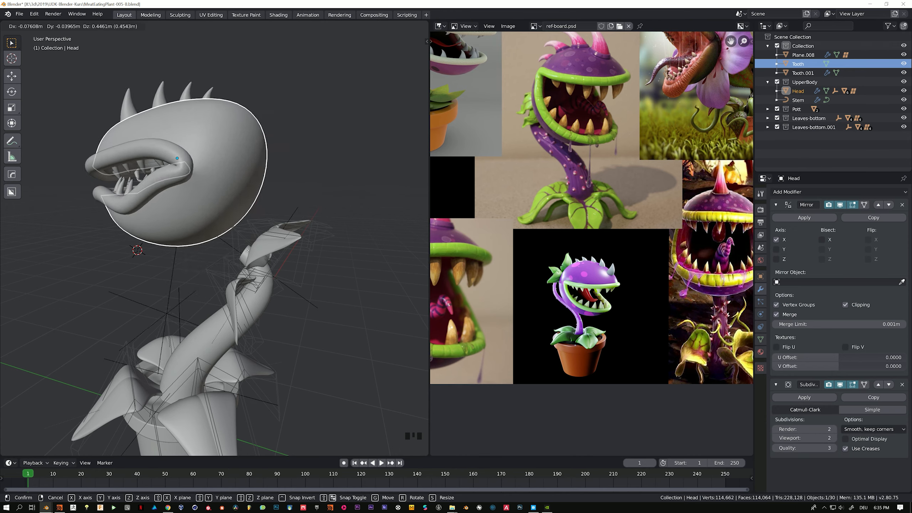
pyautogui.rightClick(256, 194)
# Step: Refit the upper leaf group behind the head by moving its empty along Z, rotating it about X and scaling it
pyautogui.moveTo(233, 242); pyautogui.dragTo(298, 259, button='middle')
pyautogui.click(276, 279)
pyautogui.click(282, 288)
pyautogui.press('g')
pyautogui.press('z')
pyautogui.click(254, 260)
pyautogui.press('r')
pyautogui.press('x')
pyautogui.click(327, 270)
pyautogui.press('s')
pyautogui.click(319, 268)
# Step: Set the upper leaf empty's X rotation to about 52.6° and shift it to about 0.002, 0.766, 1.759 m
pyautogui.press('r')
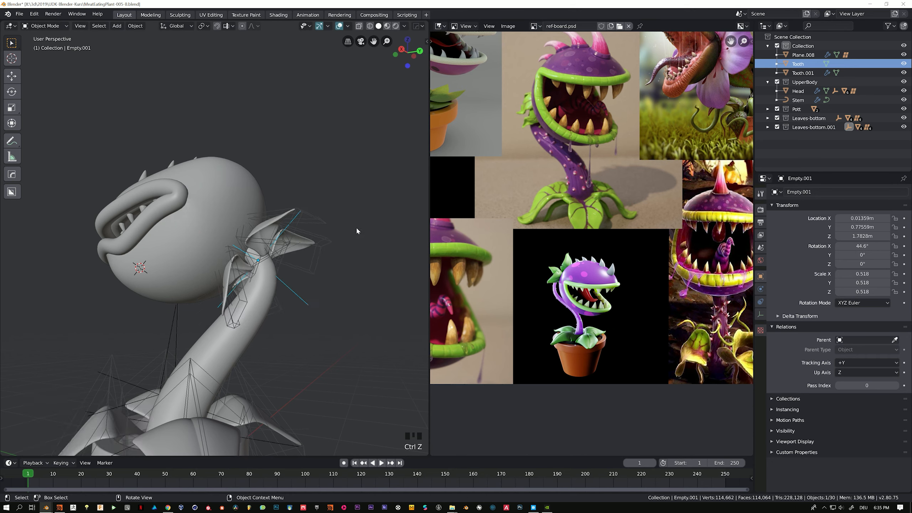
pyautogui.press('x')
pyautogui.click(356, 236)
pyautogui.moveTo(357, 236); pyautogui.dragTo(338, 283, button='middle')
pyautogui.press('g')
pyautogui.click(332, 276)
pyautogui.press('r')
pyautogui.press('x')
pyautogui.click(339, 248)
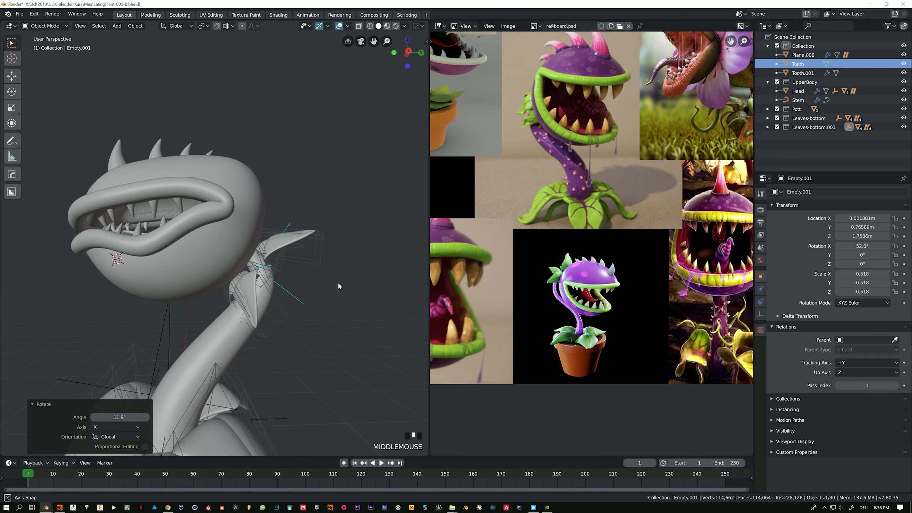
# Step: Try moving the head to check whether the stem follows it, and cancel the move
pyautogui.click(253, 257)
pyautogui.moveTo(253, 257); pyautogui.dragTo(252, 268, button='middle')
pyautogui.click(256, 262)
pyautogui.click(234, 333)
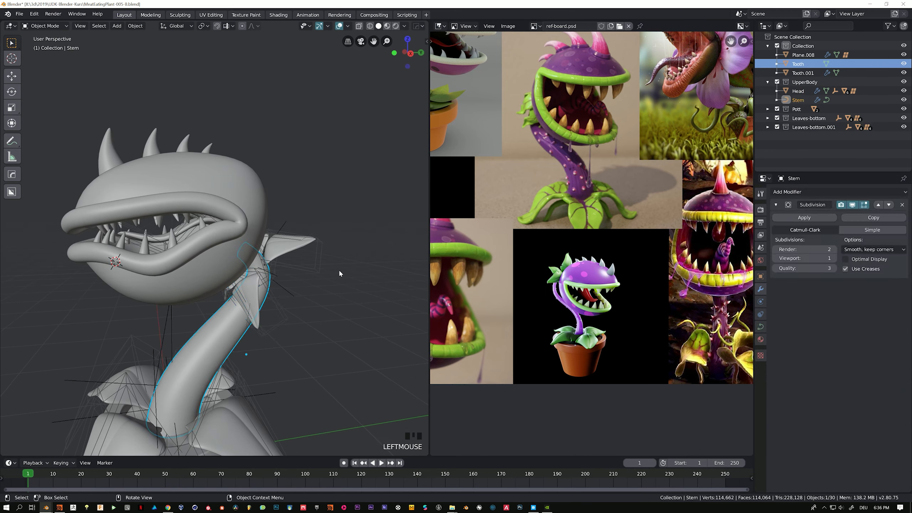
pyautogui.click(254, 183)
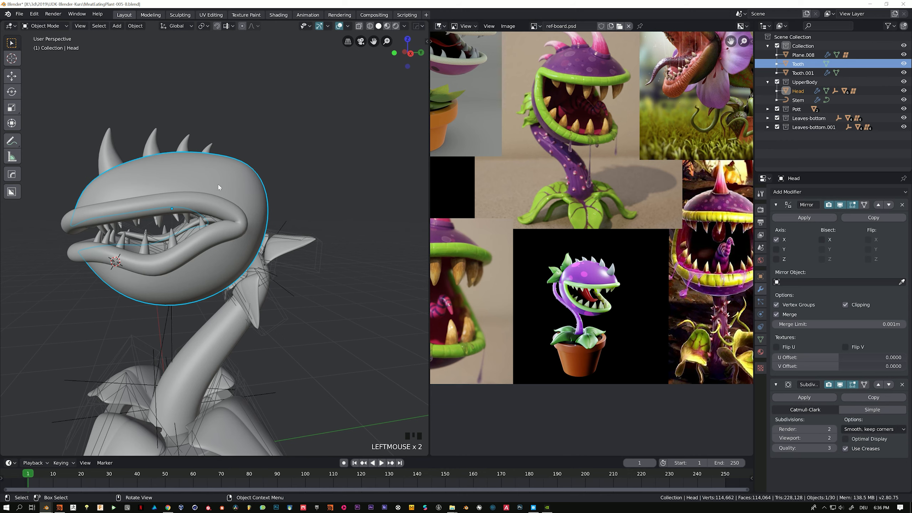
pyautogui.press('g')
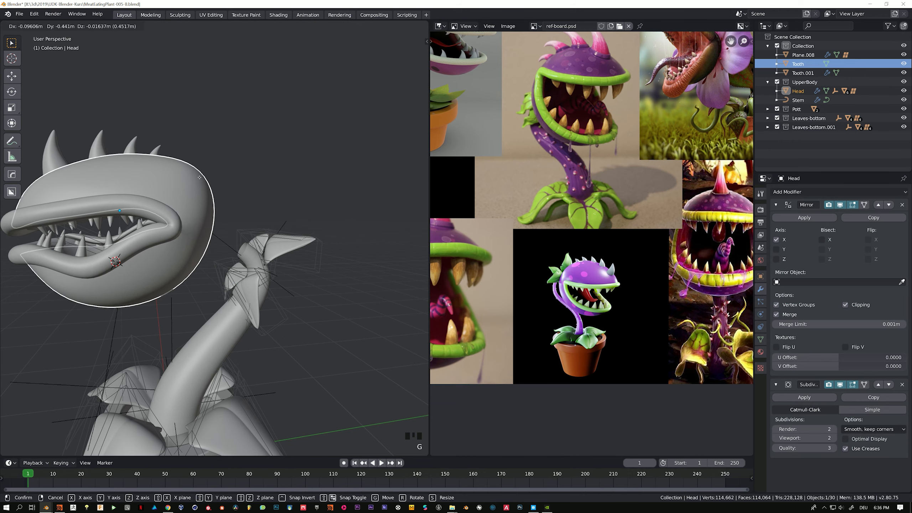
pyautogui.rightClick(199, 177)
# Step: Try to hook the stem to the head from Object Mode with both objects selected
pyautogui.click(218, 335)
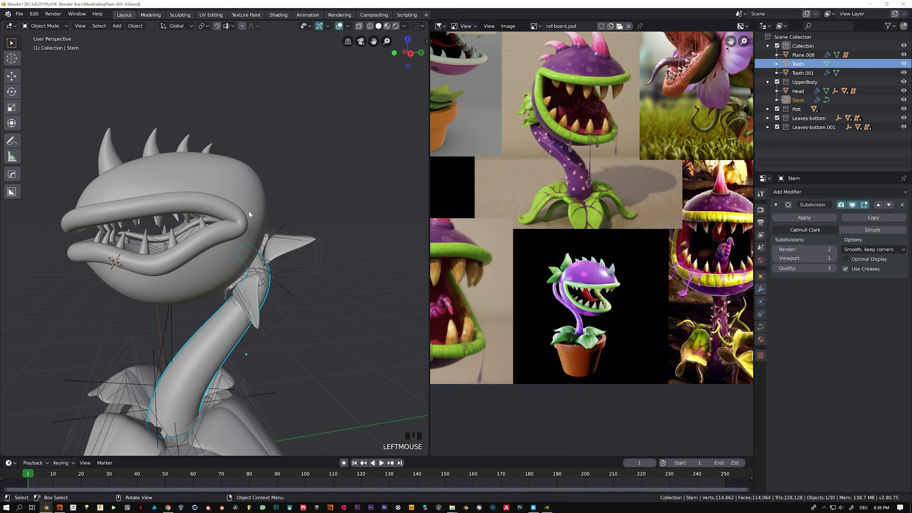
pyautogui.press('Tab')
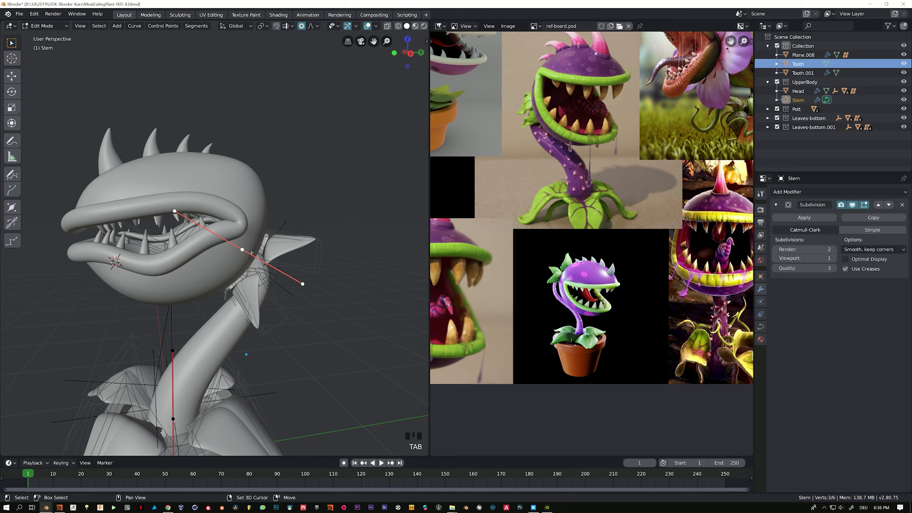
pyautogui.press('Tab')
pyautogui.keyDown('shift'); pyautogui.click(229, 185); pyautogui.keyUp('shift')
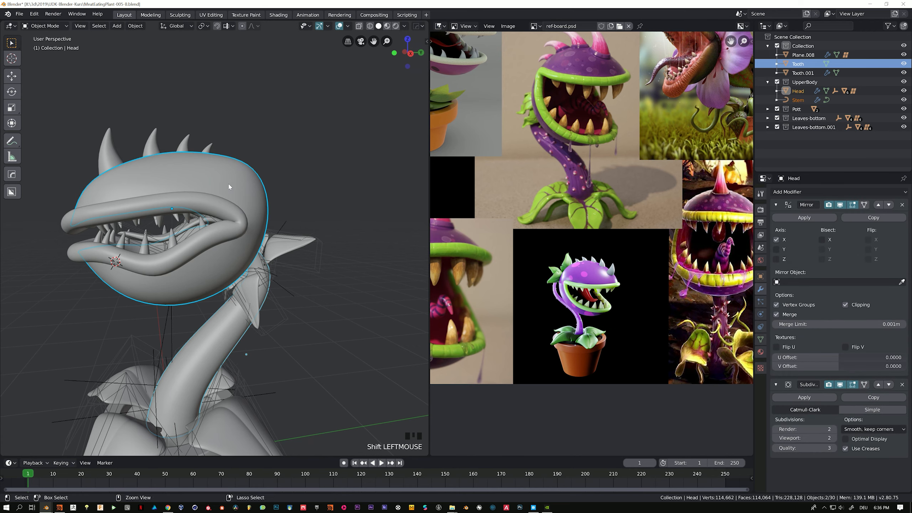
pyautogui.hotkey('ctrl', 'h')
pyautogui.click(226, 329)
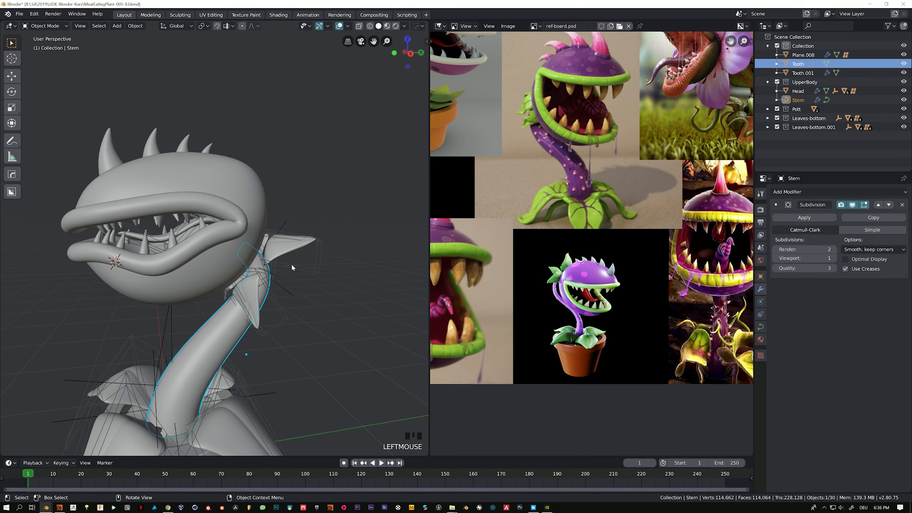
pyautogui.press('Tab')
pyautogui.press('Tab')
# Step: Hook the stem curve's selected top control point to the Head object with Hook to Selected Object
pyautogui.click(169, 208)
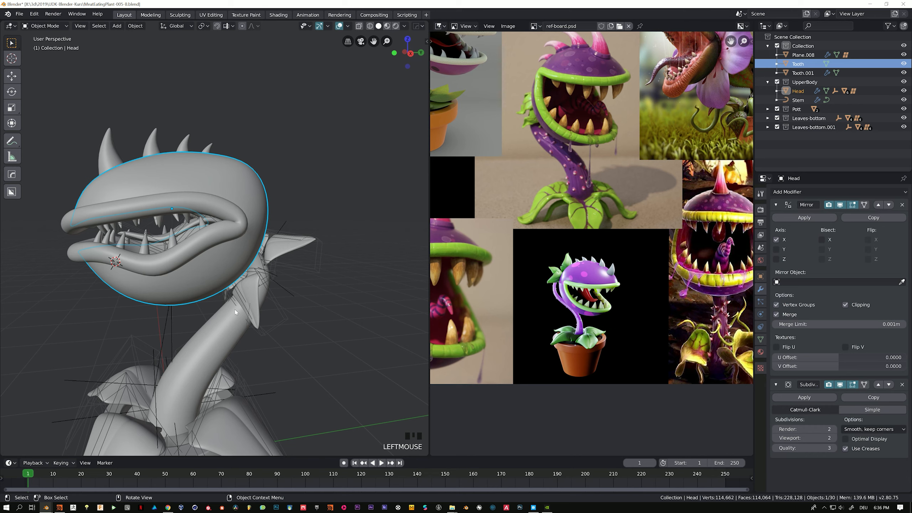
pyautogui.keyDown('shift'); pyautogui.click(224, 347); pyautogui.keyUp('shift')
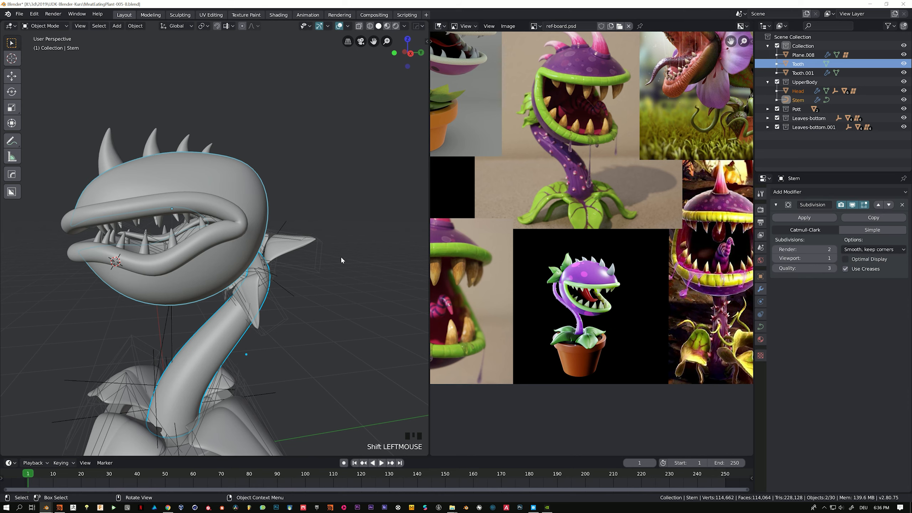
pyautogui.press('Tab')
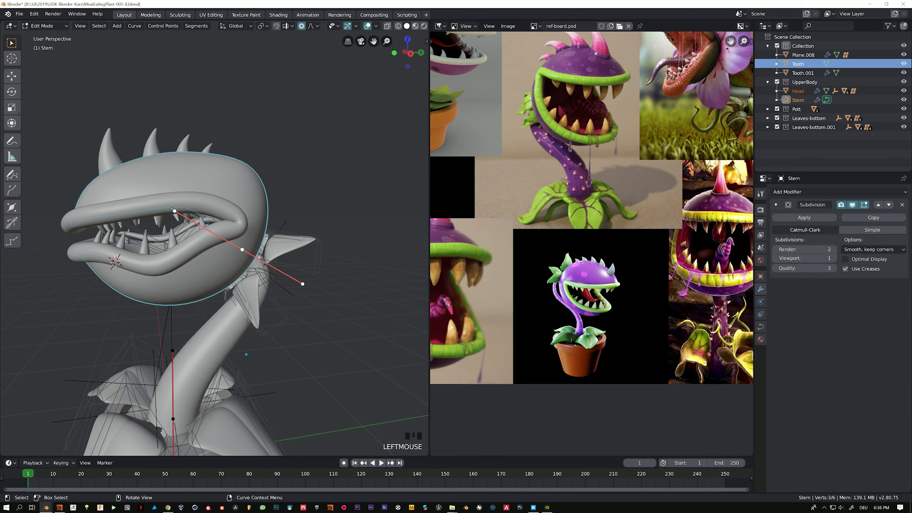
pyautogui.press('ctrl')
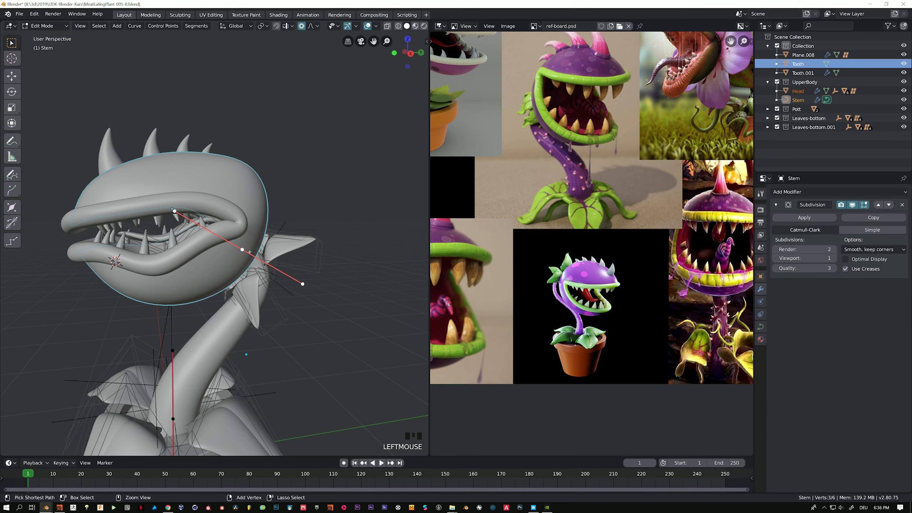
pyautogui.hotkey('ctrl', 'h')
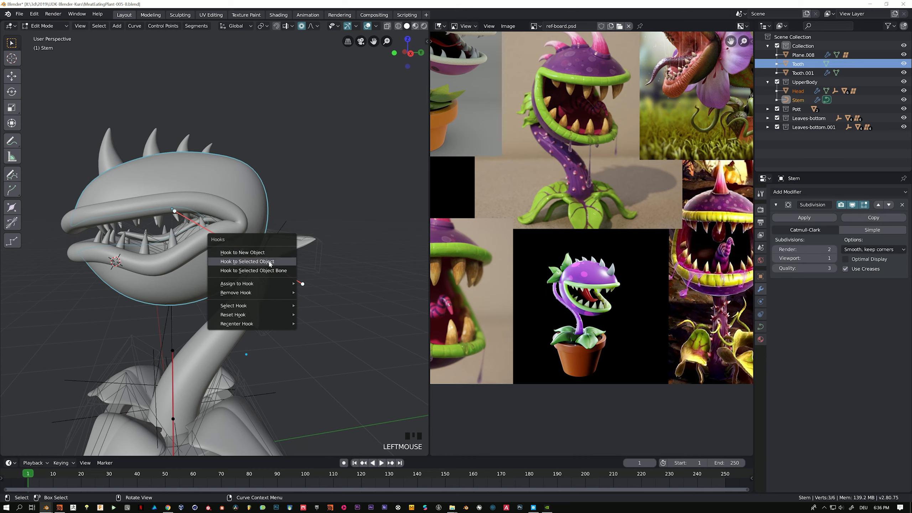
pyautogui.click(272, 263)
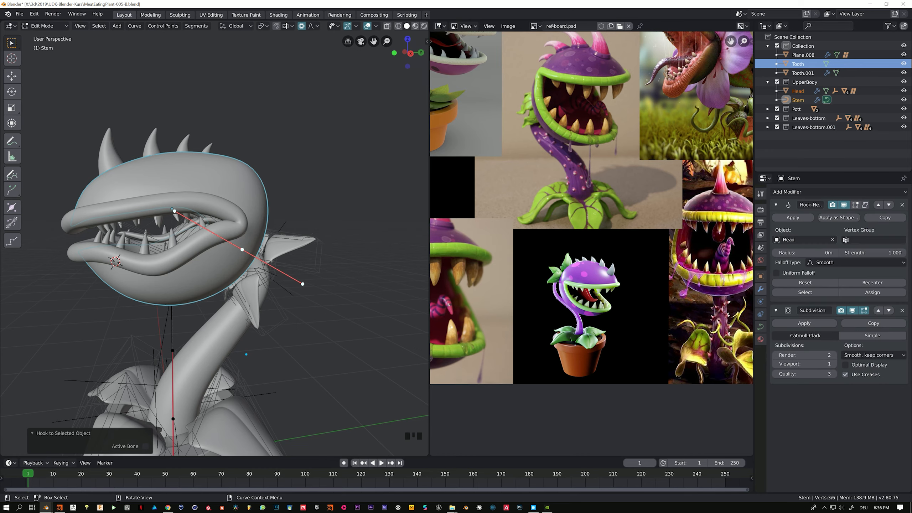
pyautogui.press('Tab')
# Step: Test-move the head to check the stem hook, restore its position, and select the stem
pyautogui.click(247, 176)
pyautogui.press('g')
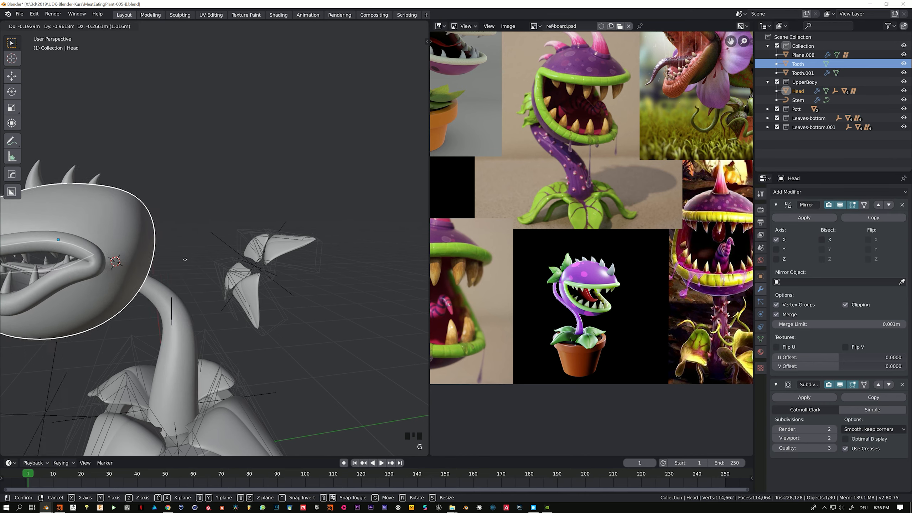
pyautogui.click(243, 269)
pyautogui.moveTo(243, 269); pyautogui.dragTo(229, 262, button='middle')
pyautogui.press('g')
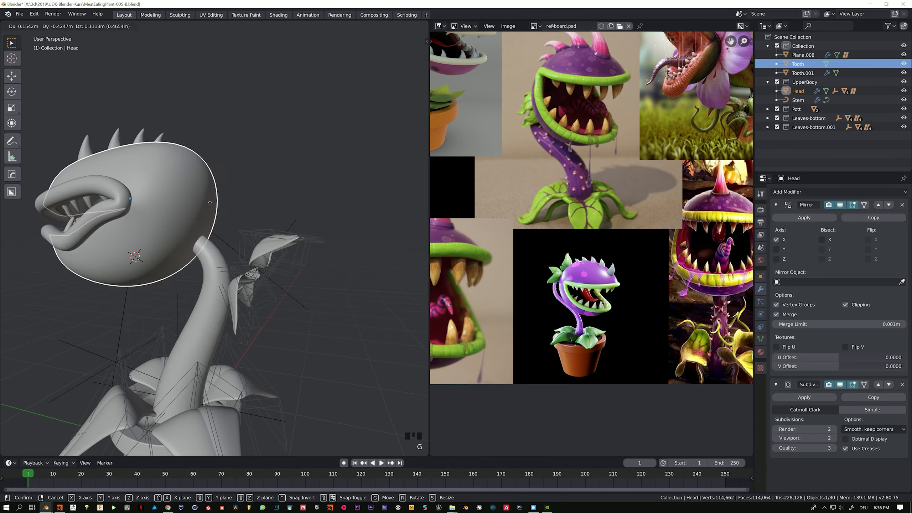
pyautogui.rightClick(239, 243)
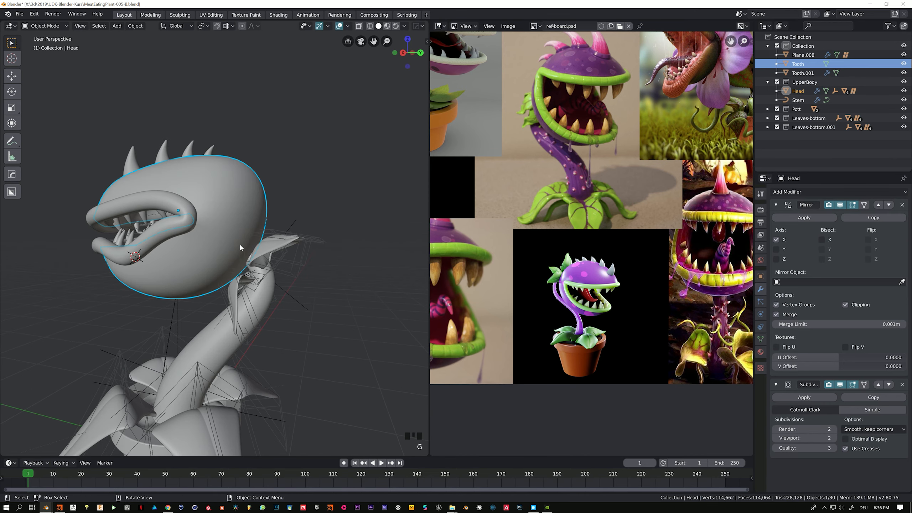
pyautogui.moveTo(239, 243); pyautogui.dragTo(261, 268, button='middle')
pyautogui.click(273, 285)
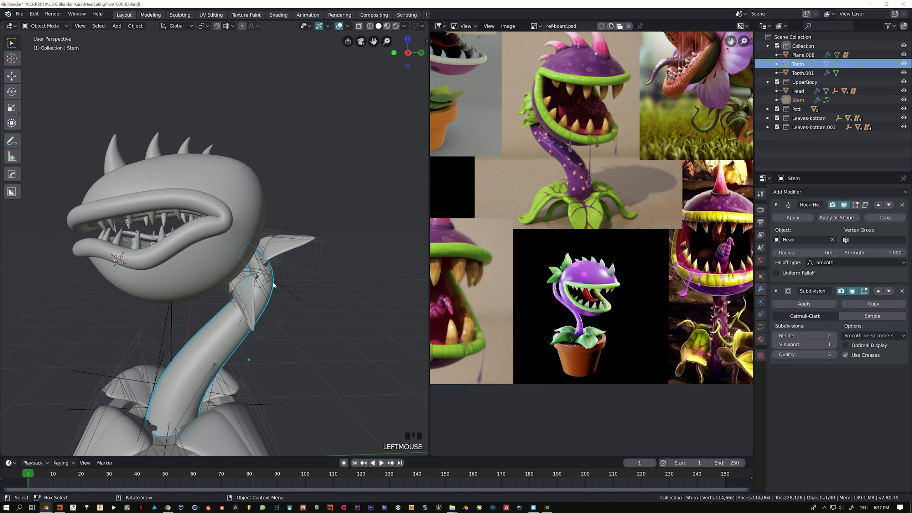
# Step: Move the upper leaves' control empty slightly up toward the head, rotate it to fit the neck, and scale it by 0.657
pyautogui.click(283, 258)
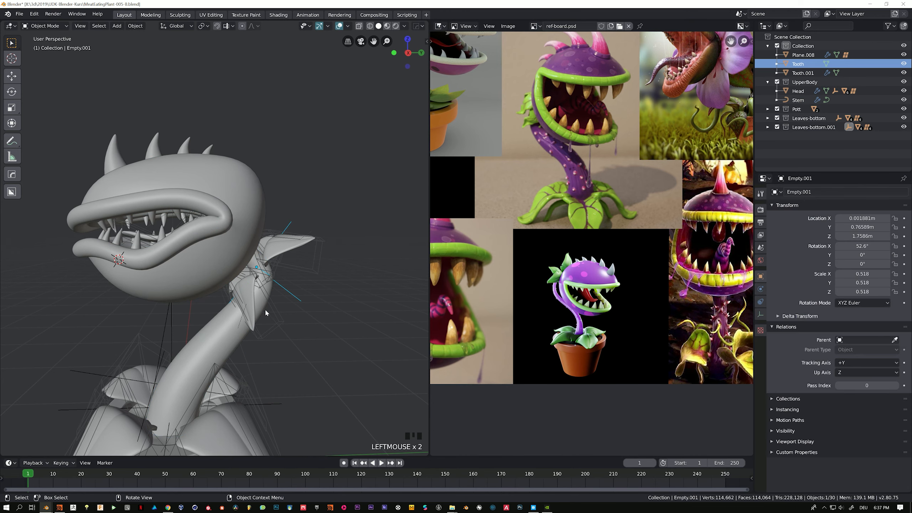
pyautogui.press('g')
pyautogui.click(286, 277)
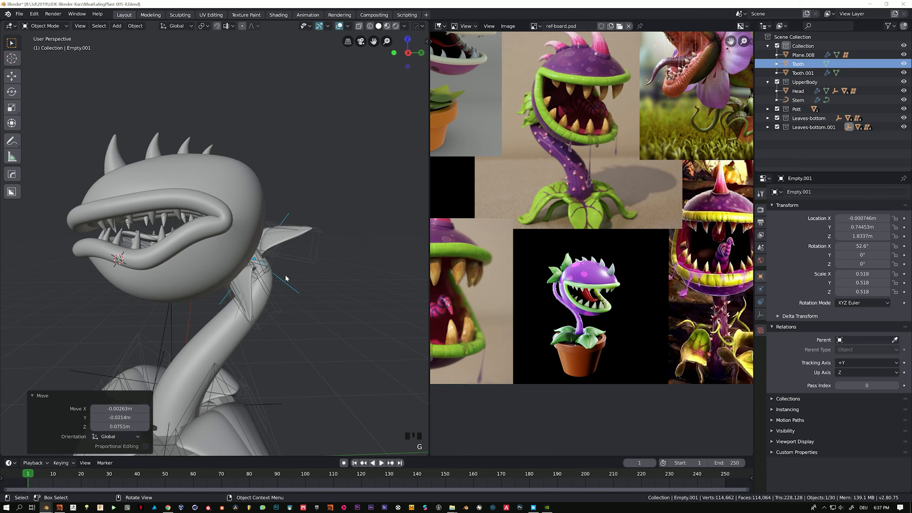
pyautogui.press('r')
pyautogui.click(340, 228)
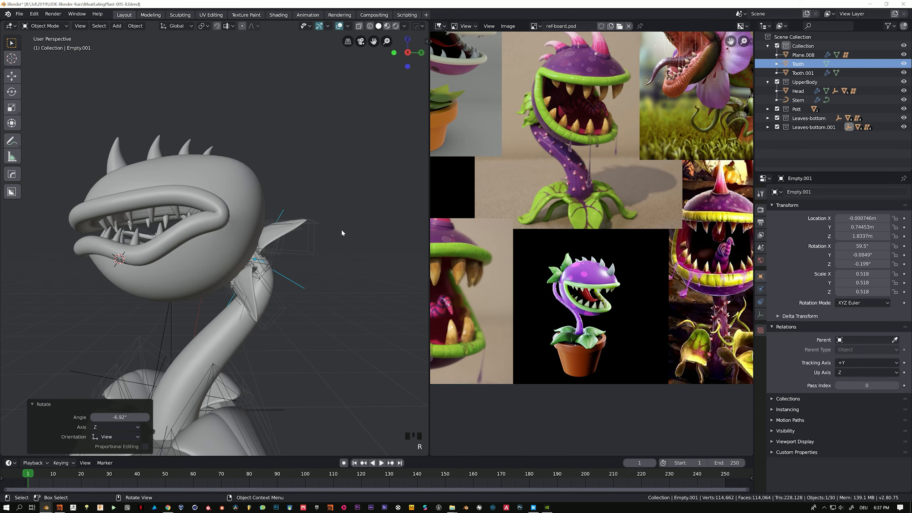
pyautogui.press('s')
pyautogui.click(316, 254)
pyautogui.press('r')
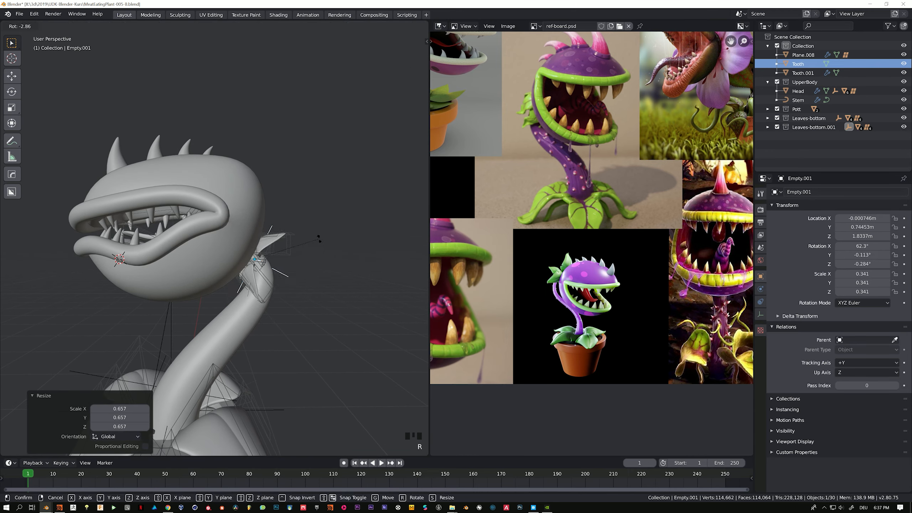
pyautogui.click(319, 238)
pyautogui.moveTo(305, 253); pyautogui.dragTo(325, 304, button='middle')
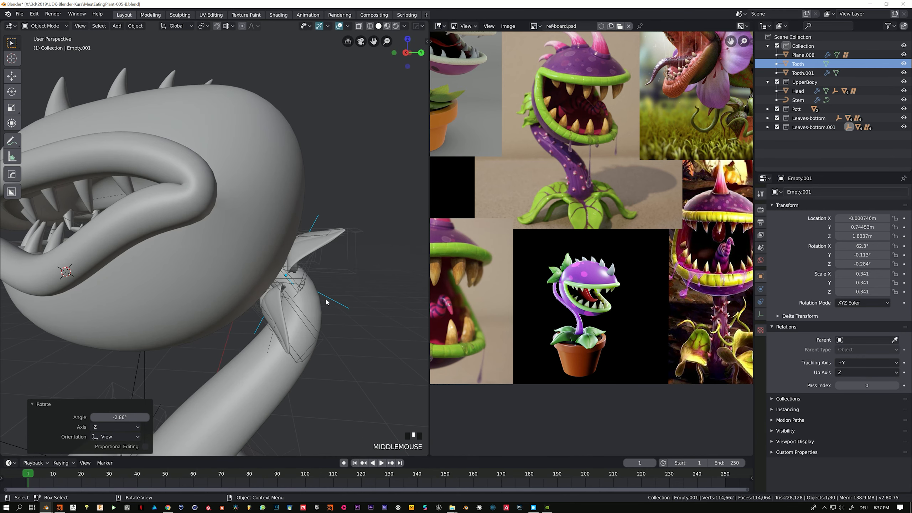
# Step: Try to hook the stem's selected top control point to the upper leaves' empty with Hook to Selected Object
pyautogui.click(355, 307)
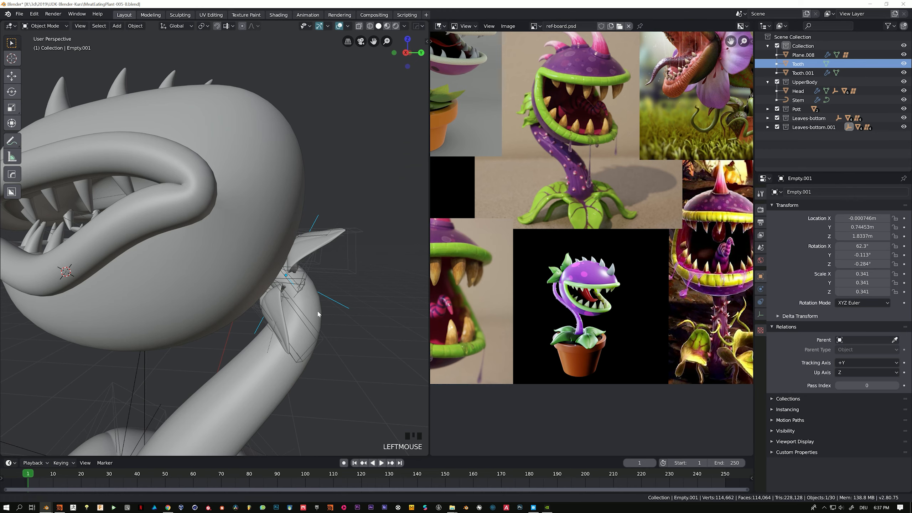
pyautogui.keyDown('shift'); pyautogui.moveTo(315, 312); pyautogui.dragTo(292, 285, button='middle'); pyautogui.keyUp('shift')
pyautogui.keyDown('shift'); pyautogui.click(288, 283); pyautogui.keyUp('shift')
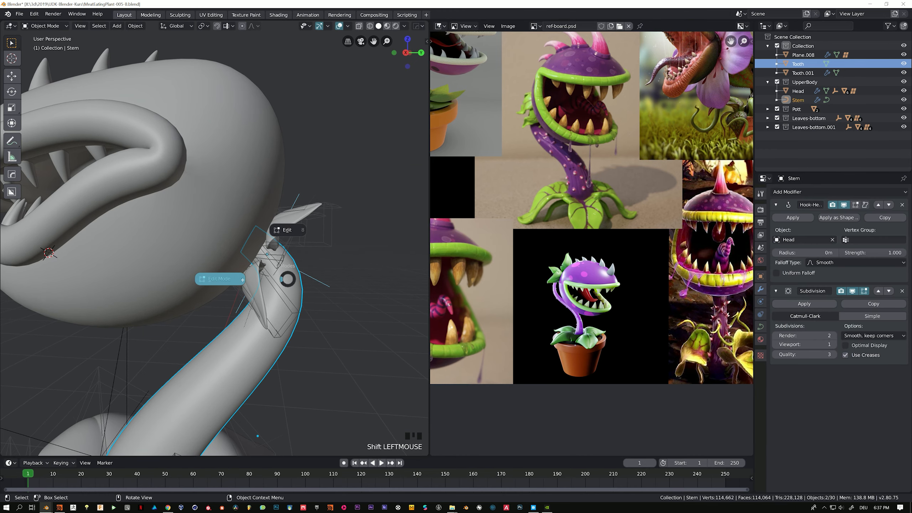
pyautogui.press('Tab')
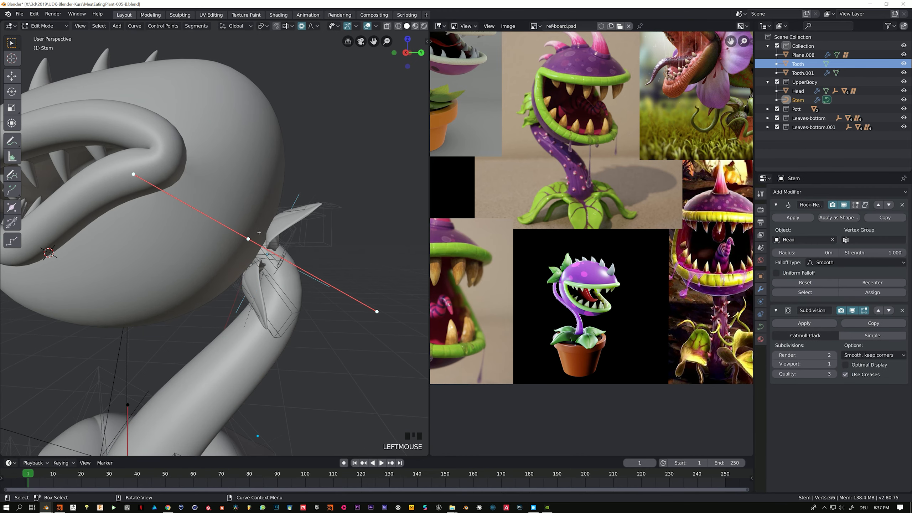
pyautogui.hotkey('ctrl', 'h')
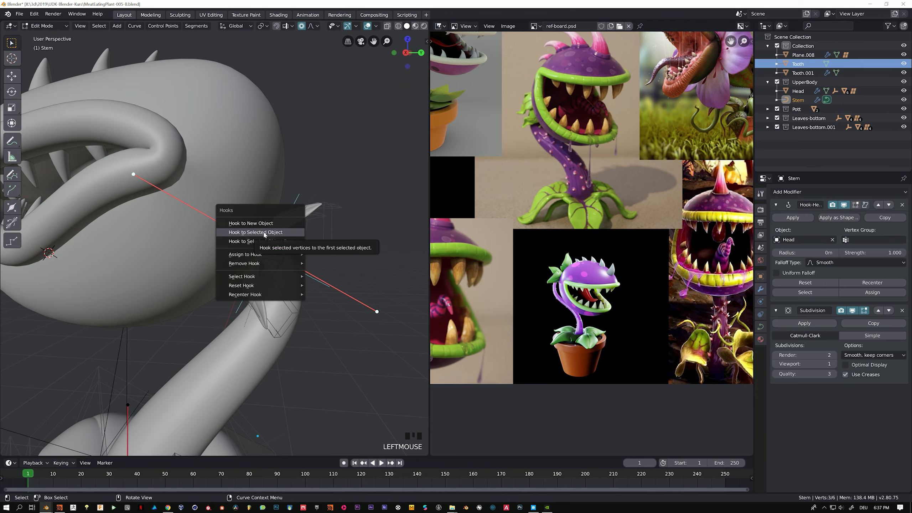
pyautogui.click(264, 232)
pyautogui.press('Tab')
pyautogui.scroll(-5, 251, 288)
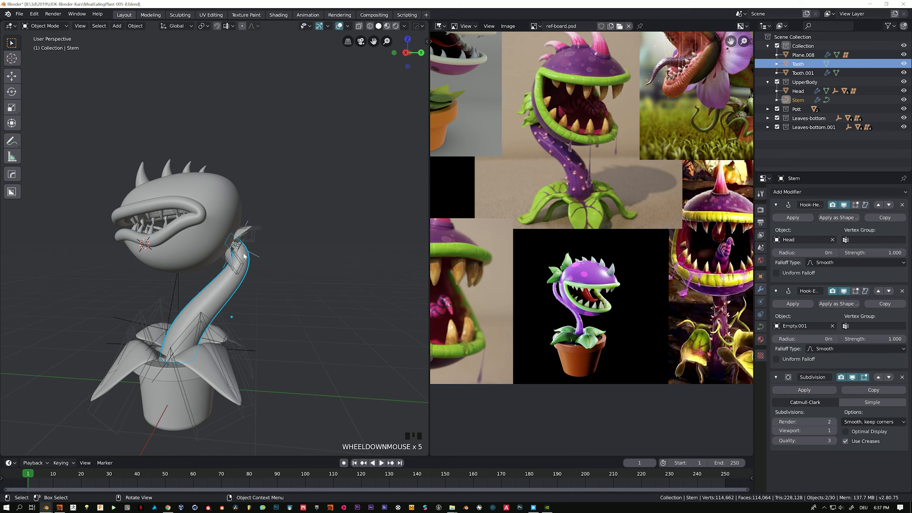
# Step: Try moving the head with the second stem hook in place, cancel the move, and undo that hook
pyautogui.click(179, 144)
pyautogui.press('g')
pyautogui.press('Escape')
pyautogui.hotkey('ctrl', 'z')
pyautogui.hotkey('ctrl', 'z')
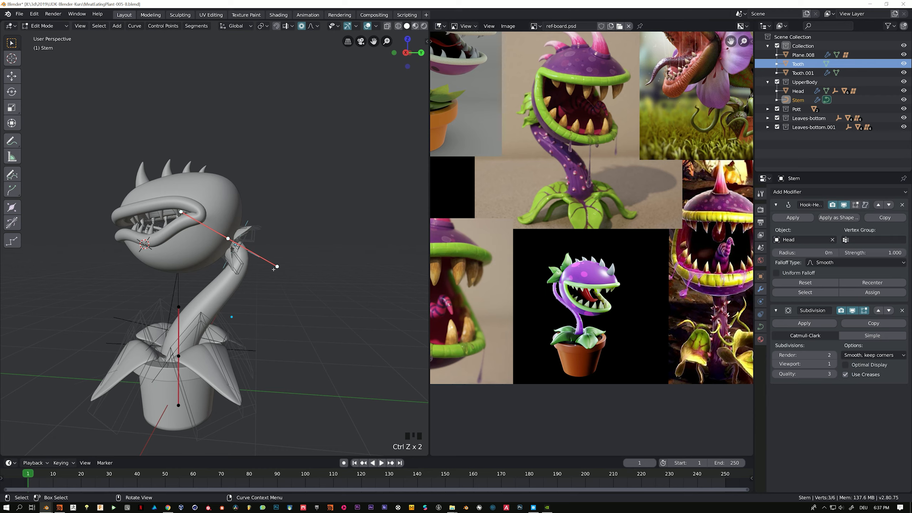
# Step: Return the stem to Object Mode, then try moving the head with only its original hook and cancel the move
pyautogui.press('Tab')
pyautogui.click(223, 210)
pyautogui.press('g')
pyautogui.rightClick(221, 180)
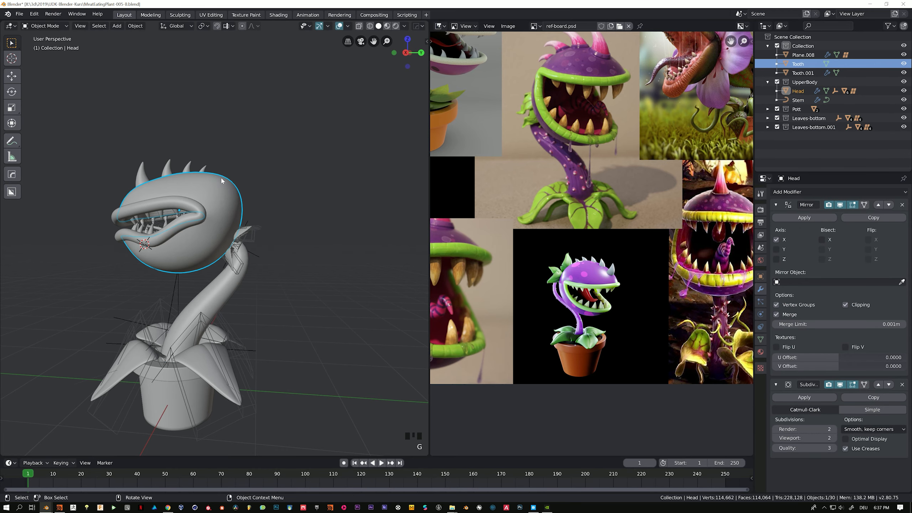
# Step: Parent the upper leaves' control empty to the head with the Object parenting option
pyautogui.doubleClick(257, 259)
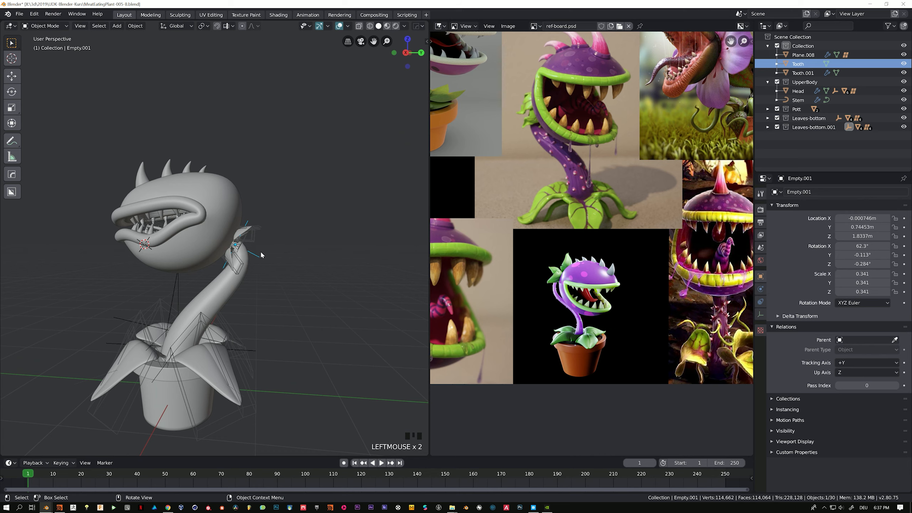
pyautogui.keyDown('shift'); pyautogui.click(223, 194); pyautogui.keyUp('shift')
pyautogui.hotkey('ctrl', 'p')
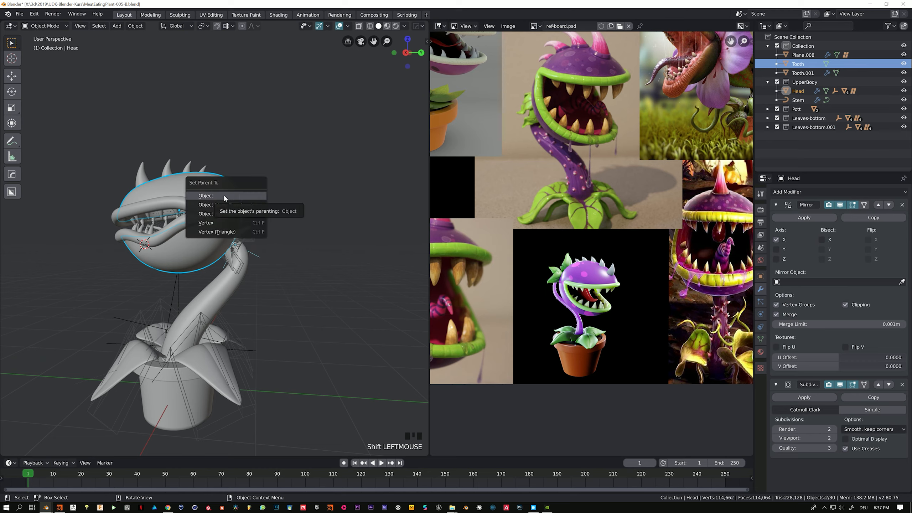
pyautogui.click(223, 195)
# Step: Test-move and freely rotate the head to check that the leaves and stem follow, cancelling each transform
pyautogui.click(224, 197)
pyautogui.press('g')
pyautogui.rightClick(218, 195)
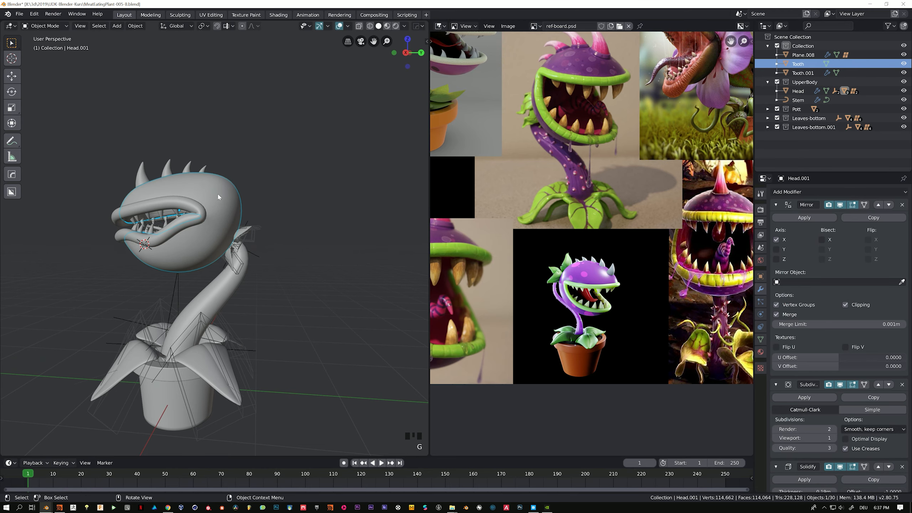
pyautogui.click(218, 197)
pyautogui.press('g')
pyautogui.rightClick(229, 161)
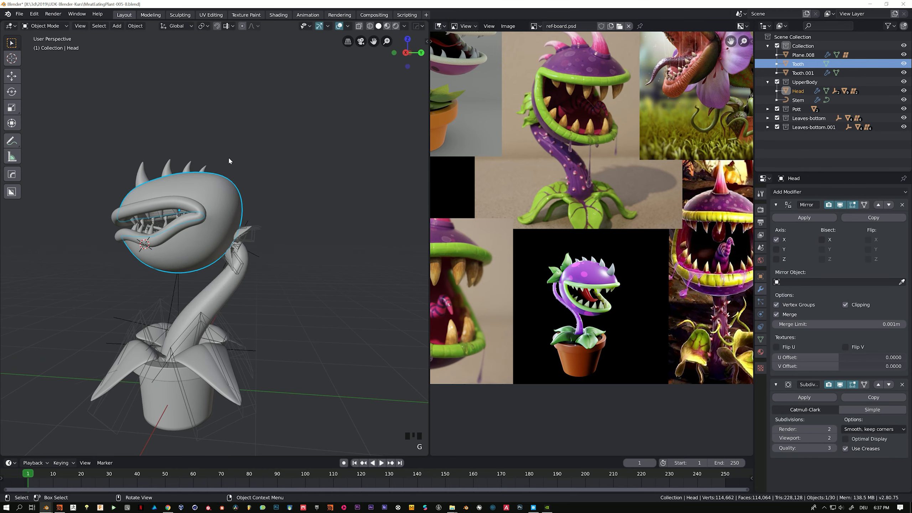
pyautogui.press('r')
pyautogui.rightClick(193, 218)
pyautogui.press('r')
pyautogui.press('r')
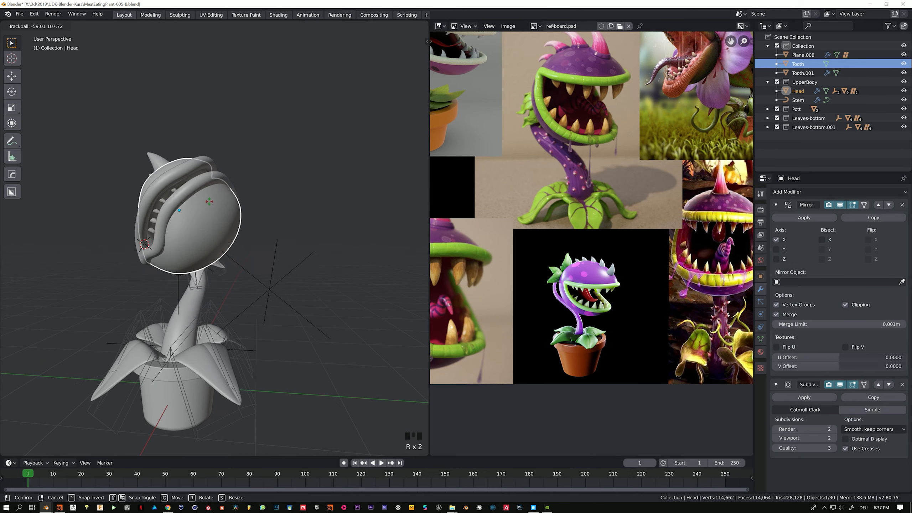
pyautogui.rightClick(215, 226)
# Step: Inspect the plant from the front and around the open mouth, and save the file
pyautogui.moveTo(215, 227); pyautogui.dragTo(183, 229, button='middle')
pyautogui.scroll(-2, 174, 222)
pyautogui.scroll(-1, 183, 229)
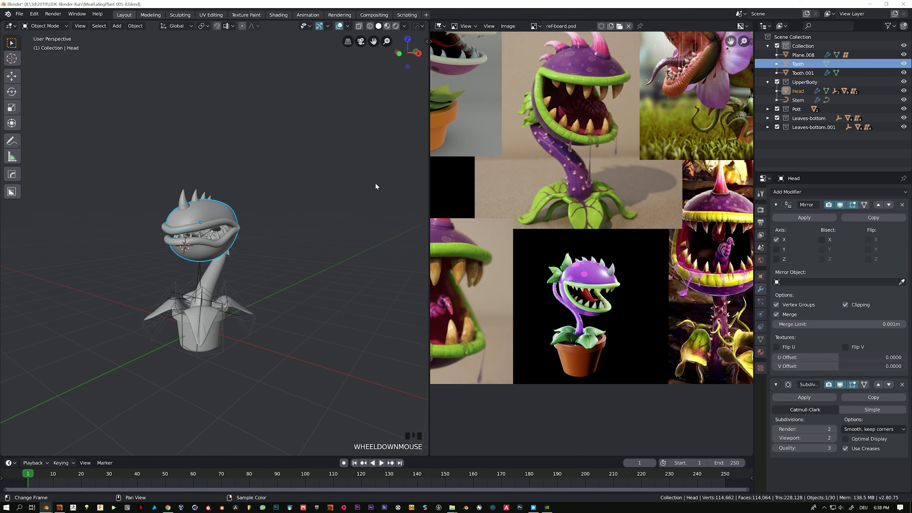
pyautogui.scroll(4, 376, 187)
pyautogui.moveTo(273, 252); pyautogui.dragTo(291, 226, button='middle')
pyautogui.scroll(4, 305, 269)
pyautogui.keyDown('shift'); pyautogui.moveTo(212, 176); pyautogui.dragTo(140, 185, button='middle'); pyautogui.keyUp('shift')
pyautogui.hotkey('ctrl', 's')
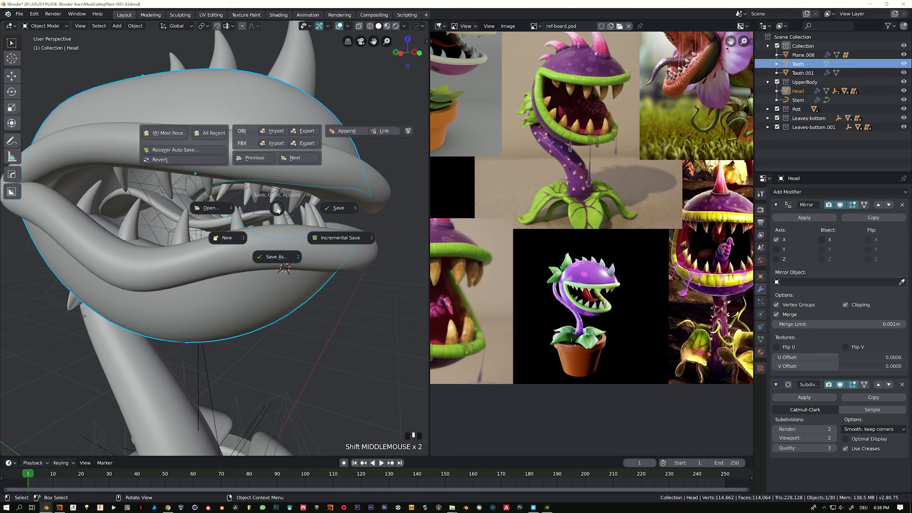
pyautogui.click(340, 212)
# Step: Place the 3D cursor on the upper lip, add a cube there, and shrink it to about the lip's thickness
pyautogui.moveTo(340, 212); pyautogui.dragTo(194, 186, button='middle')
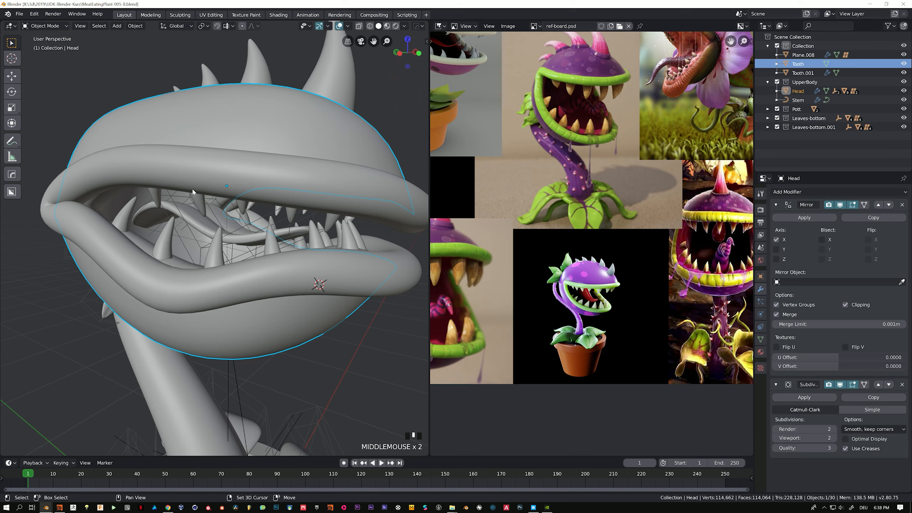
pyautogui.keyDown('shift'); pyautogui.moveTo(186, 184); pyautogui.dragTo(188, 186, button='right'); pyautogui.keyUp('shift')
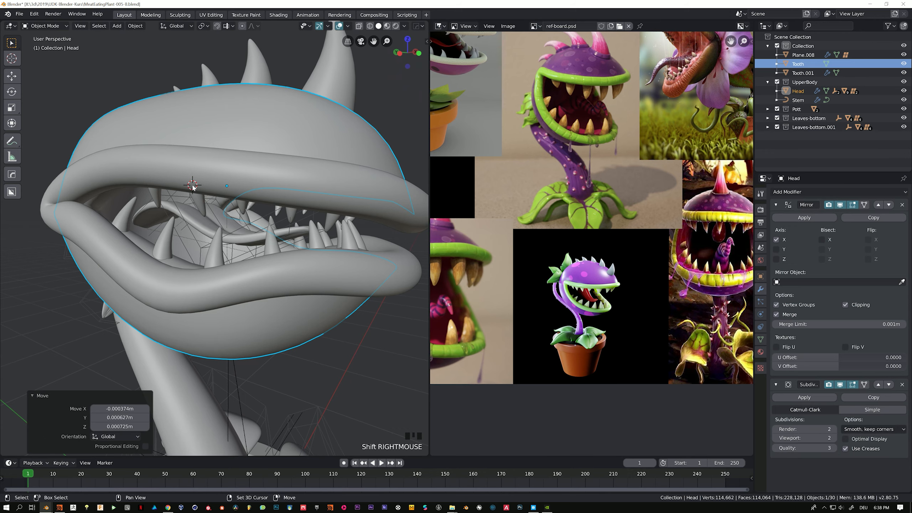
pyautogui.hotkey('shift', 'a')
pyautogui.moveTo(214, 115)
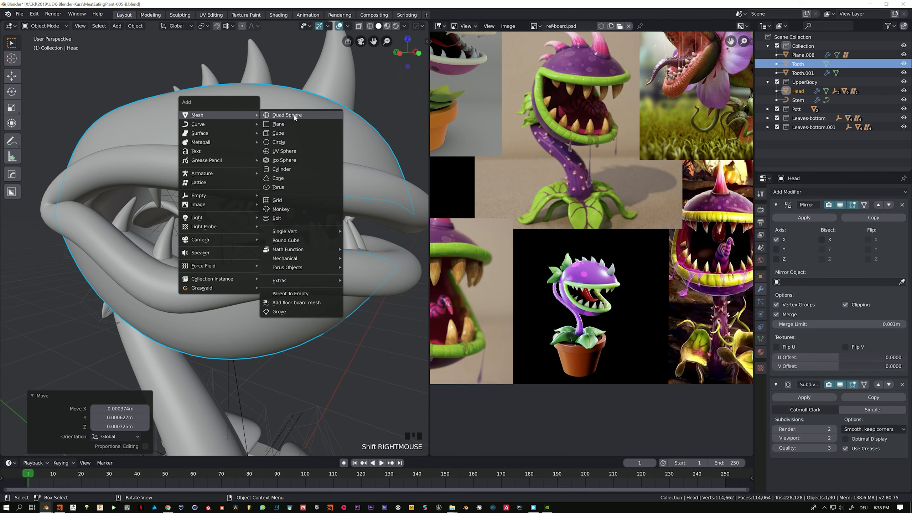
pyautogui.click(278, 133)
pyautogui.press('s')
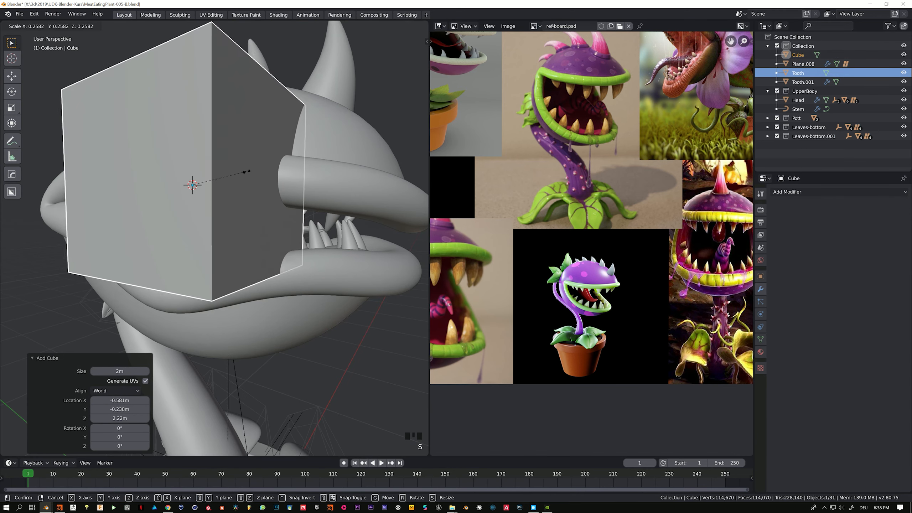
pyautogui.click(229, 176)
pyautogui.press('s')
pyautogui.click(243, 150)
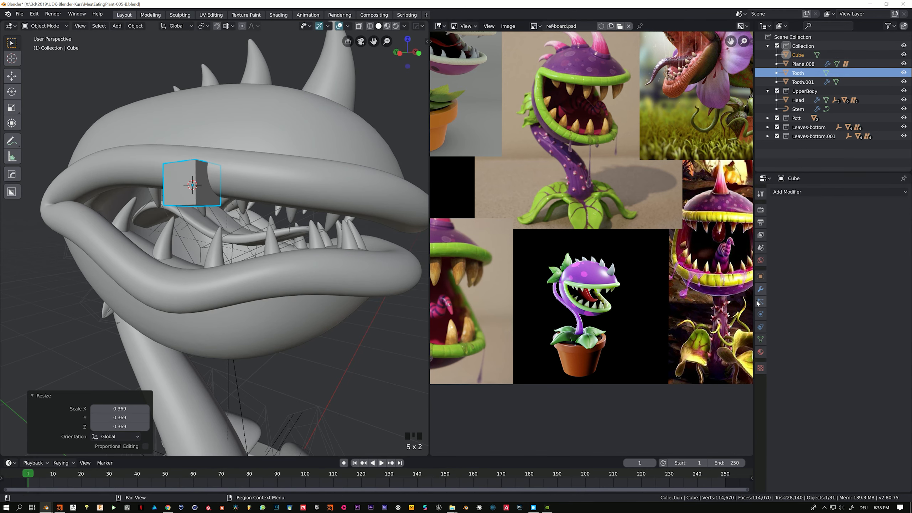
# Step: Add a Subdivision Surface modifier with 3 viewport subdivisions to the small cube and apply it
pyautogui.click(810, 192)
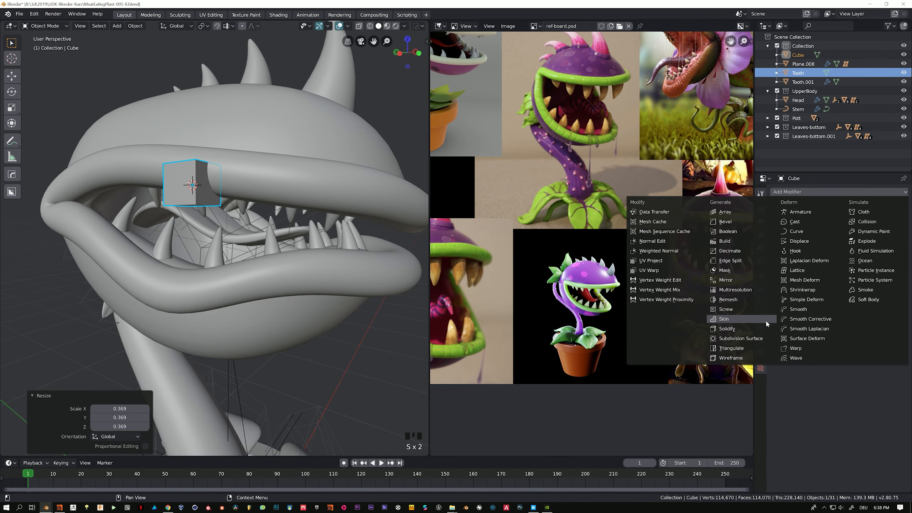
pyautogui.click(742, 339)
pyautogui.click(832, 258)
pyautogui.click(832, 258)
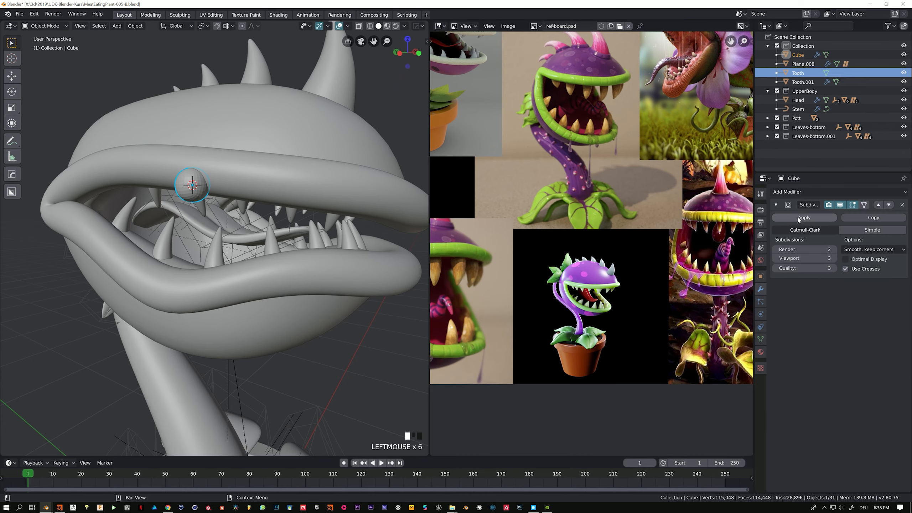
pyautogui.rightClick(303, 208)
pyautogui.press('Escape')
pyautogui.scroll(3, 200, 192)
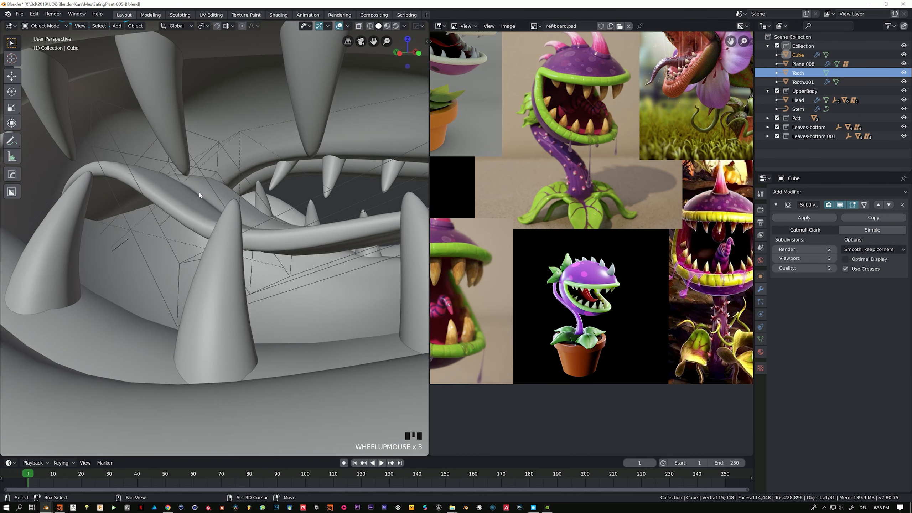
pyautogui.scroll(2, 201, 193)
pyautogui.scroll(-5, 261, 205)
pyautogui.moveTo(260, 204); pyautogui.dragTo(287, 220, button='middle')
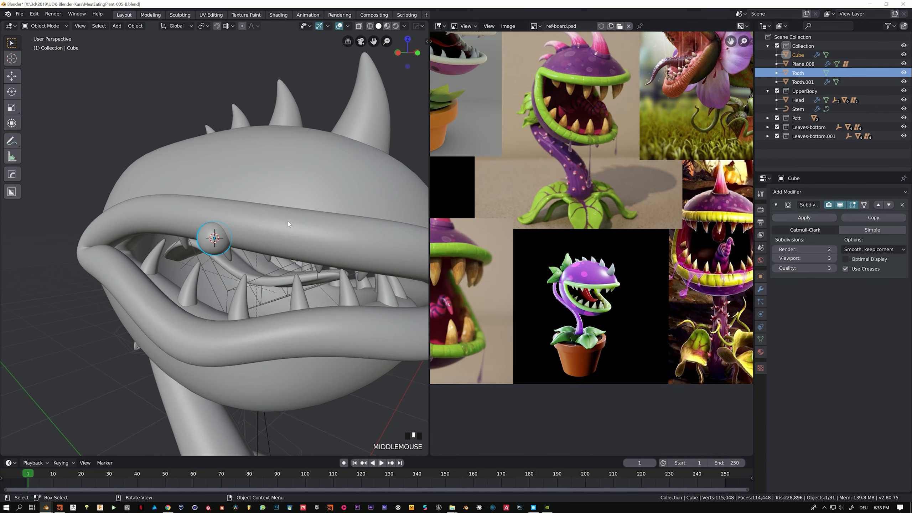
pyautogui.click(804, 218)
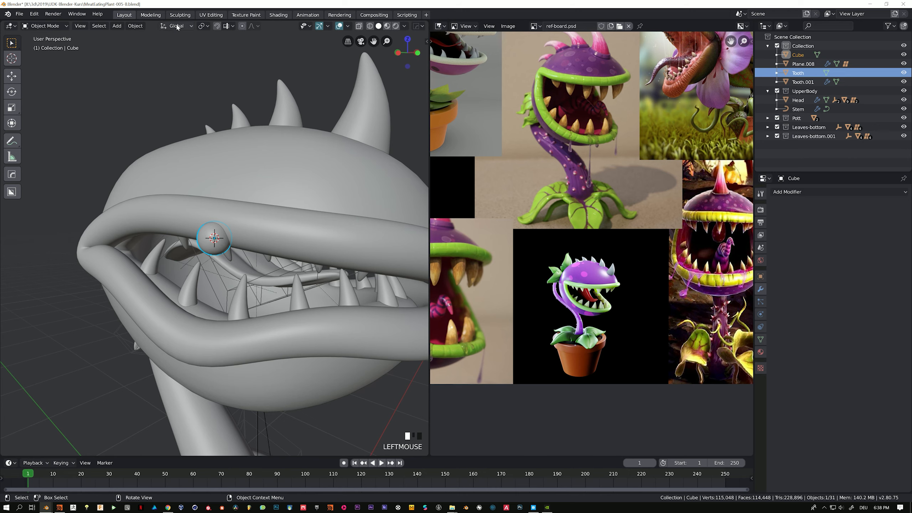
# Step: Save the file and switch to the Sculpting workspace with the view framed on the small sphere at the upper lip
pyautogui.hotkey('ctrl', 's')
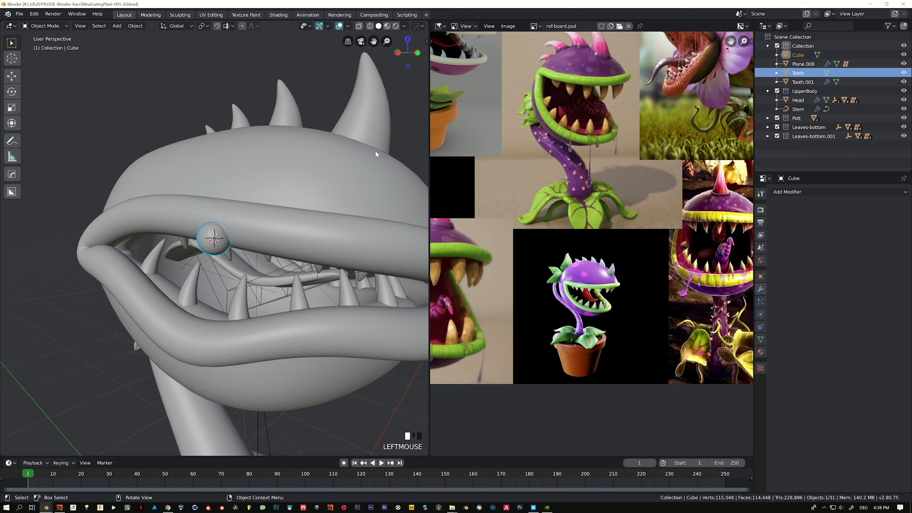
pyautogui.click(193, 16)
pyautogui.scroll(3, 310, 113)
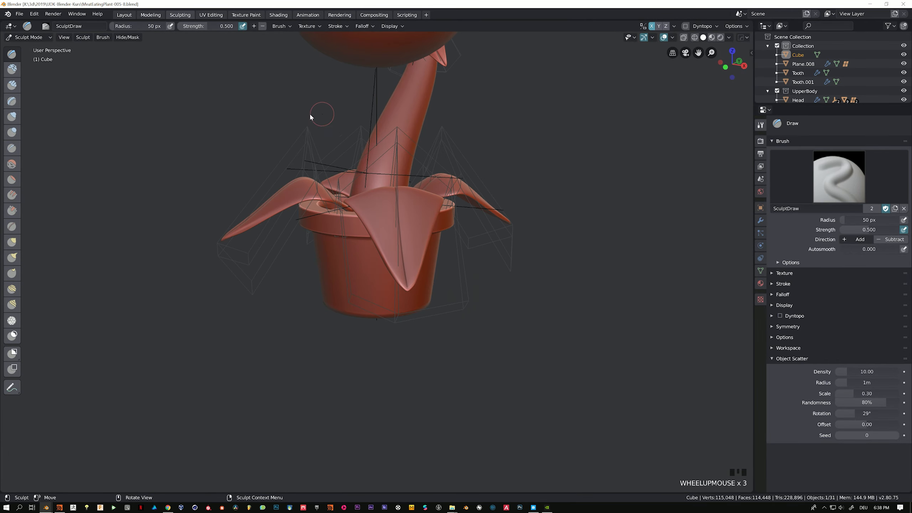
pyautogui.press('KP_Decimal')
pyautogui.moveTo(299, 191); pyautogui.dragTo(389, 194, button='middle')
pyautogui.scroll(5, 388, 193)
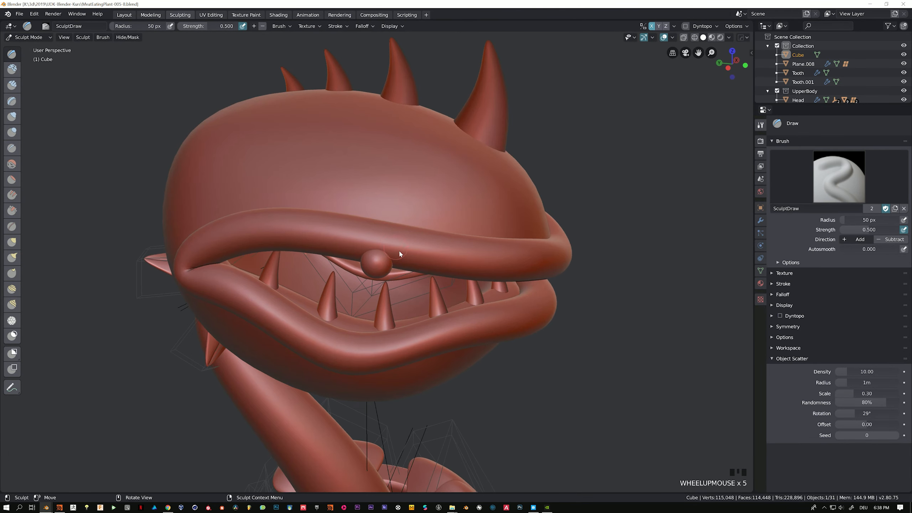
pyautogui.moveTo(365, 234); pyautogui.dragTo(321, 223, button='middle')
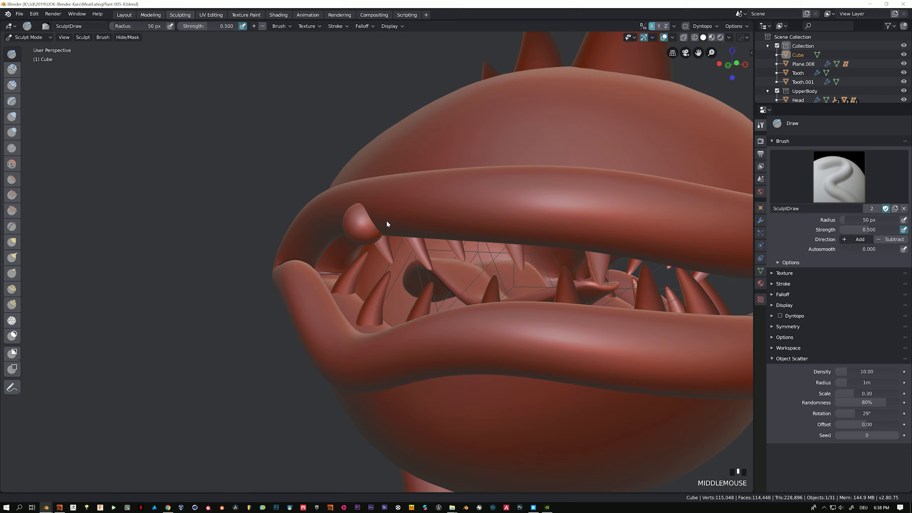
pyautogui.moveTo(386, 220); pyautogui.dragTo(322, 244, button='middle')
pyautogui.scroll(2, 322, 246)
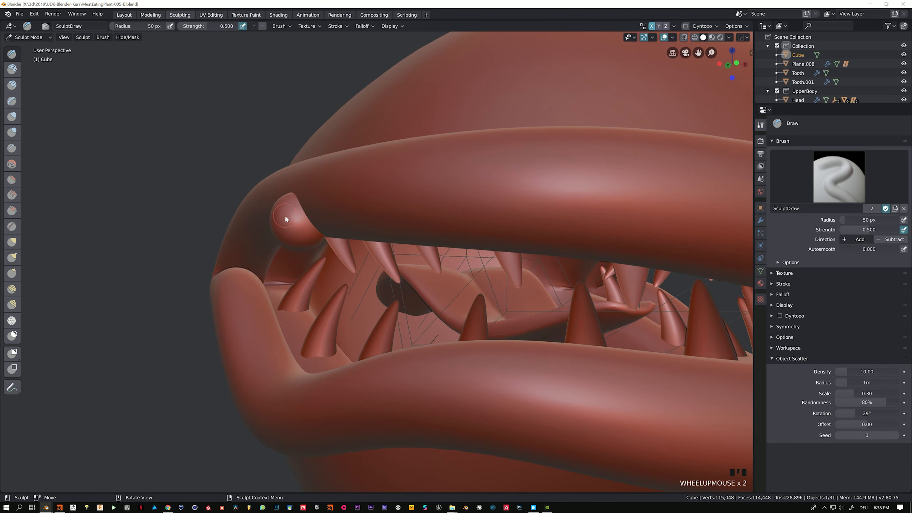
pyautogui.moveTo(285, 218); pyautogui.dragTo(309, 223, button='middle')
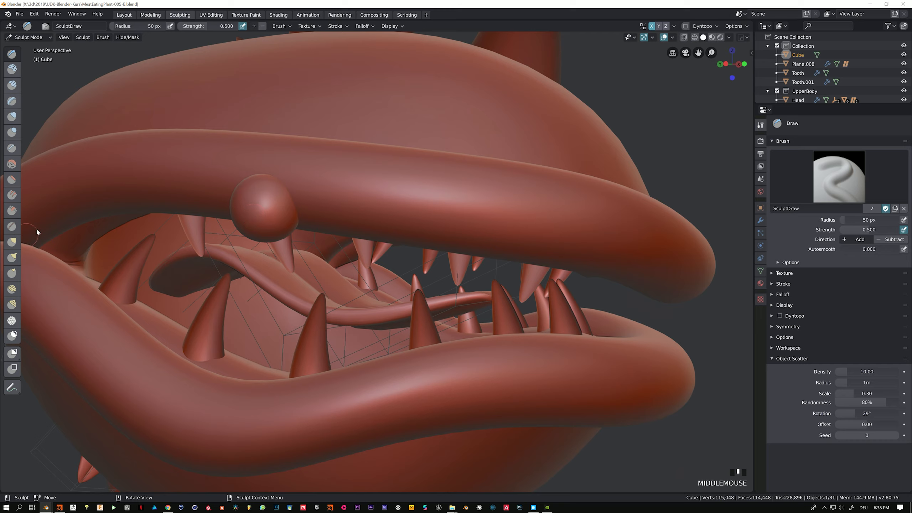
# Step: Choose the Snake Hook brush and enable Dyntopo for the small sphere, accepting the loss of its vertex data
pyautogui.click(13, 258)
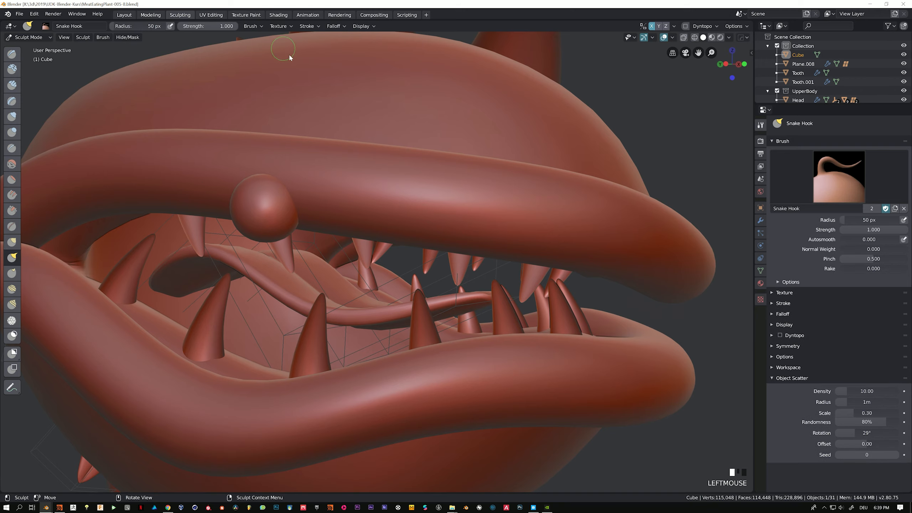
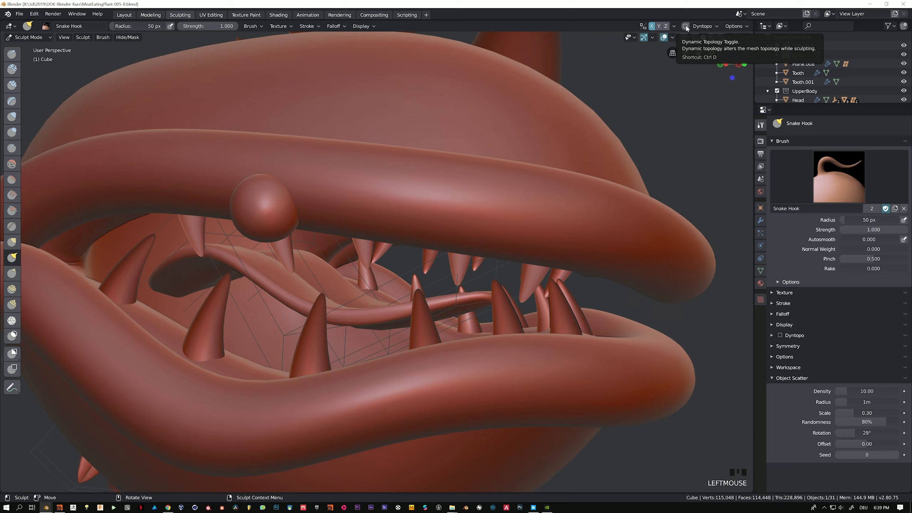
pyautogui.click(685, 26)
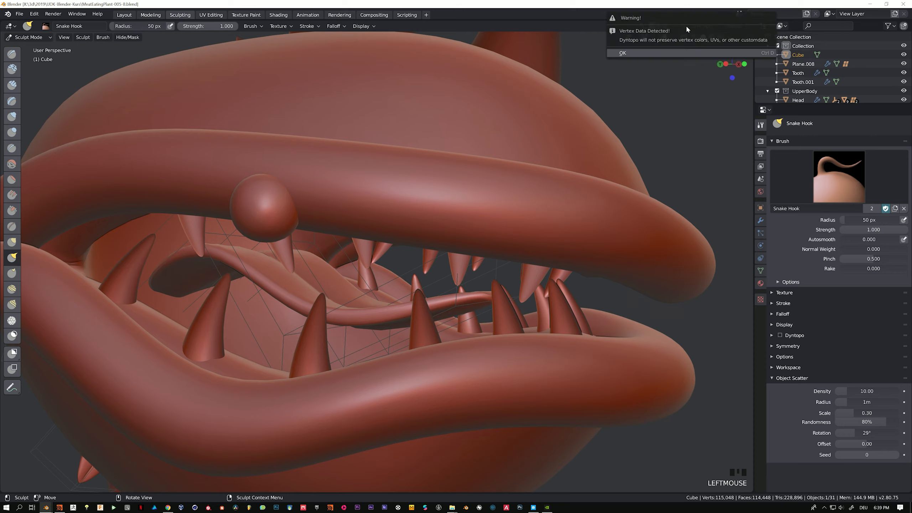
pyautogui.click(639, 53)
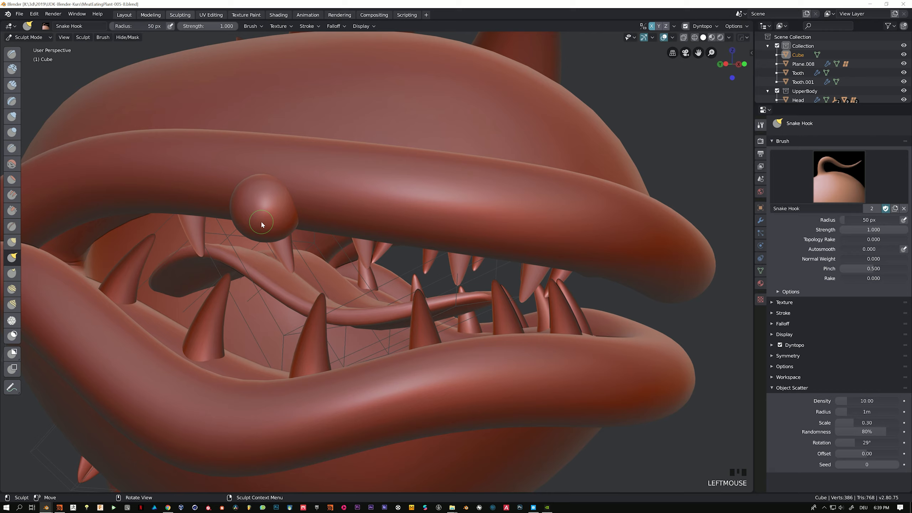
# Step: Enlarge the brush radius to 242 px and pull the small sphere down from the upper lip to the lower lip as a strand
pyautogui.press('f')
pyautogui.click(305, 220)
pyautogui.moveTo(143, 26); pyautogui.dragTo(147, 26)
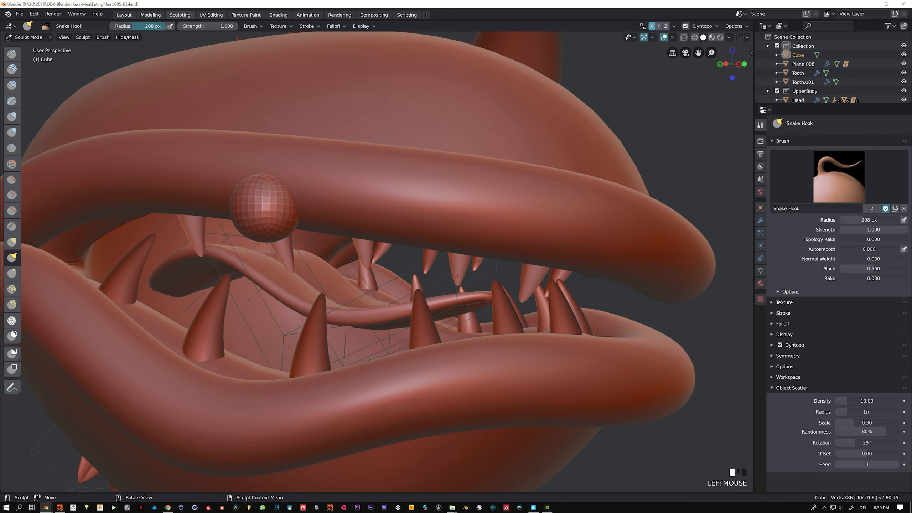
pyautogui.press('f')
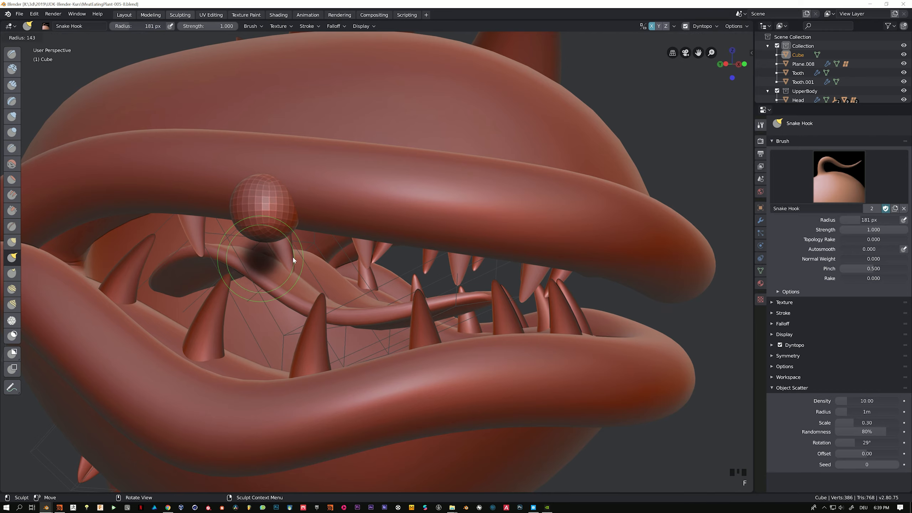
pyautogui.click(300, 256)
pyautogui.press('f')
pyautogui.click(304, 256)
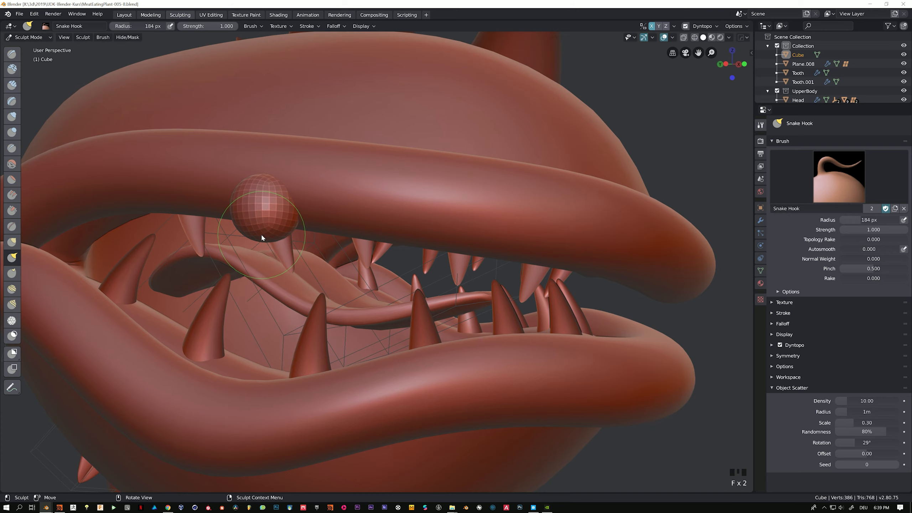
pyautogui.press('f')
pyautogui.click(274, 235)
pyautogui.moveTo(293, 236); pyautogui.dragTo(279, 244, button='middle')
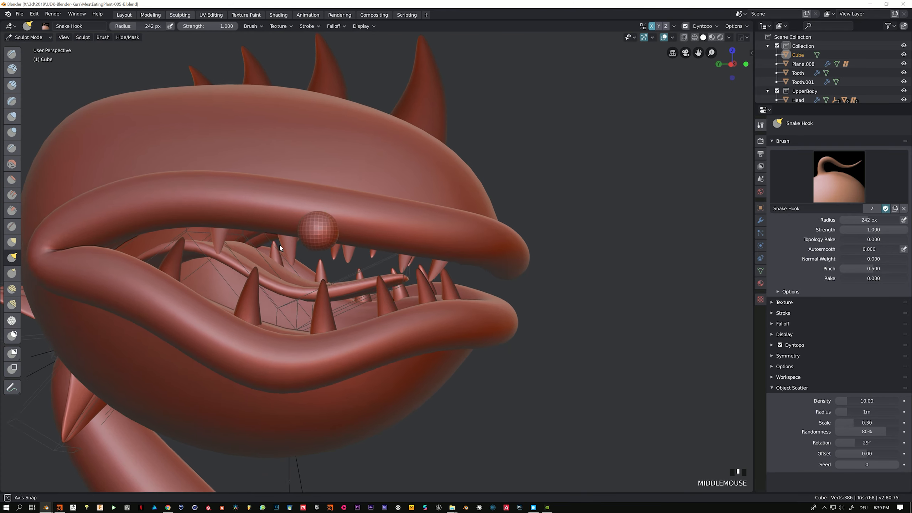
pyautogui.moveTo(320, 247); pyautogui.dragTo(315, 345)
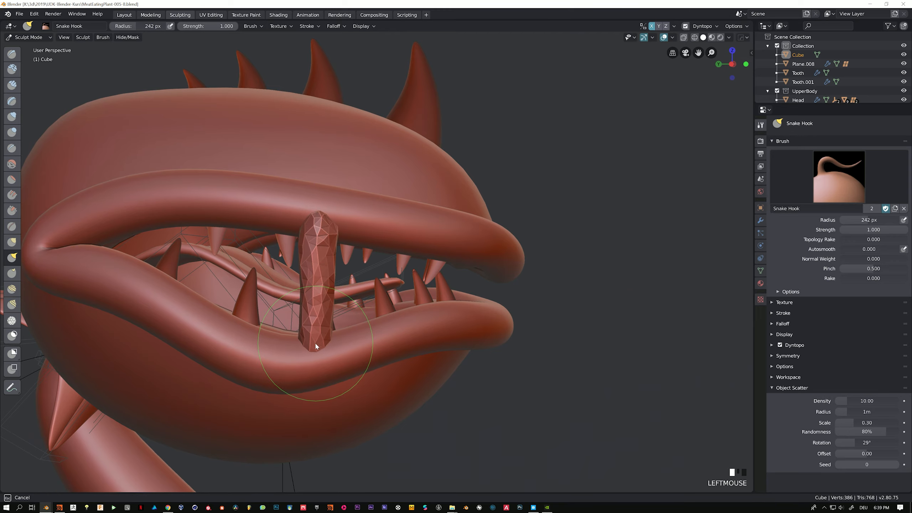
pyautogui.moveTo(335, 272); pyautogui.dragTo(294, 252, button='middle')
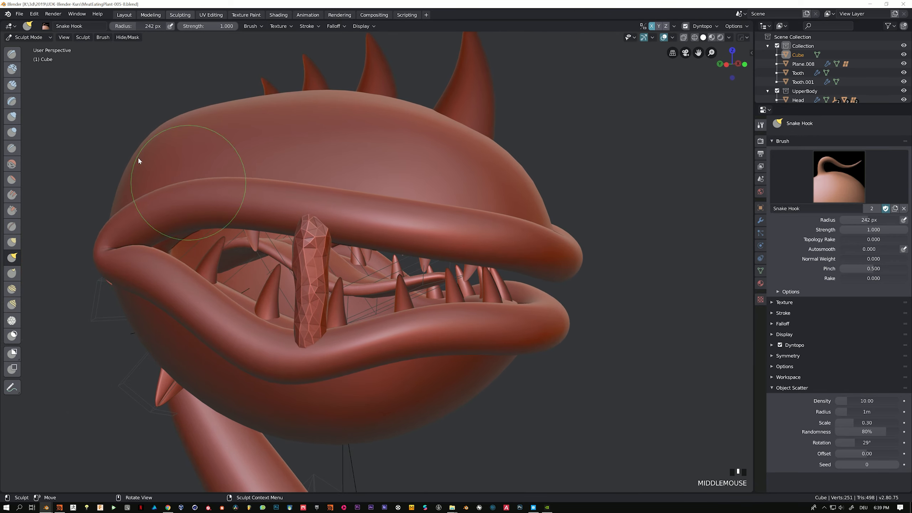
# Step: Reduce the brush radius to 144 px and smooth the strand's middle until it is thin between the two lips
pyautogui.press('f')
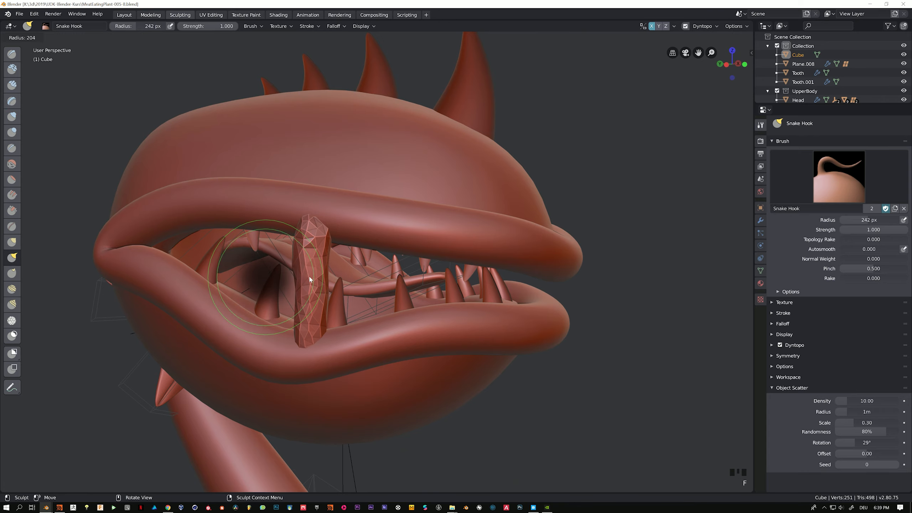
pyautogui.click(322, 257)
pyautogui.moveTo(306, 286)
pyautogui.keyDown('shift'); pyautogui.mouseDown()
pyautogui.moveTo(307, 227)
pyautogui.moveTo(304, 305)
pyautogui.mouseUp(); pyautogui.keyUp('shift')
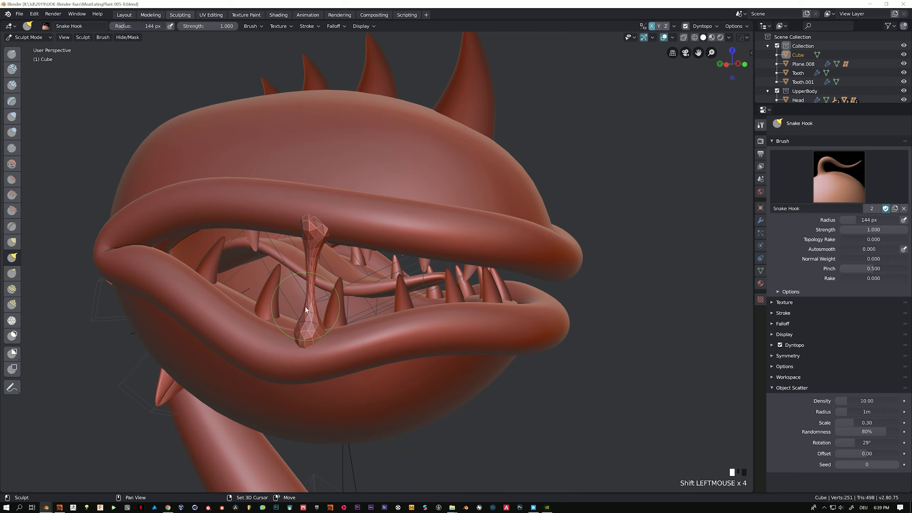
# Step: Build up the strand's lower end into a thicker blob on the lower lip with the Draw brush
pyautogui.click(12, 53)
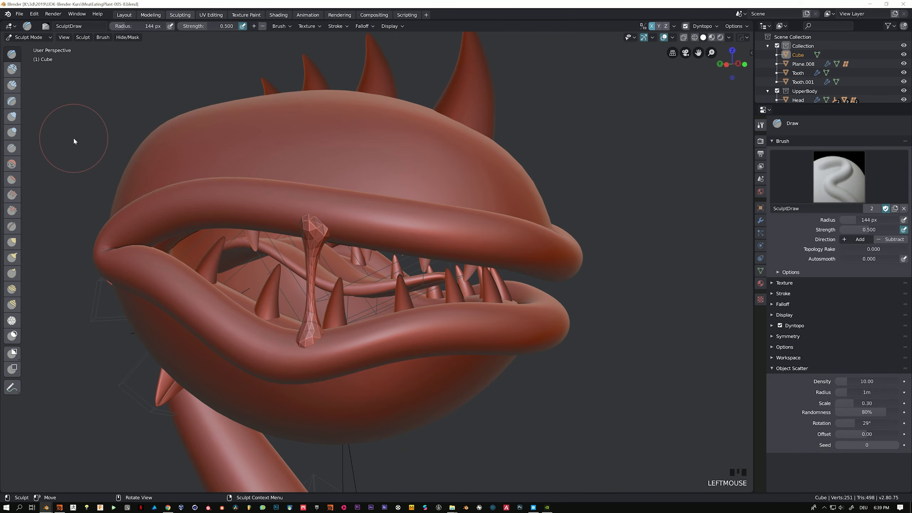
pyautogui.scroll(2, 291, 290)
pyautogui.keyDown('shift'); pyautogui.moveTo(337, 286); pyautogui.dragTo(353, 252, button='middle'); pyautogui.keyUp('shift')
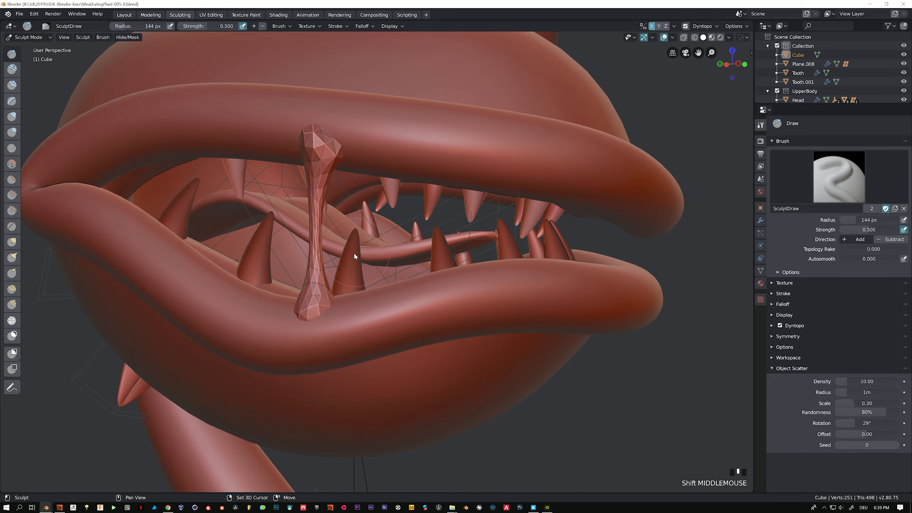
pyautogui.scroll(2, 343, 257)
pyautogui.keyDown('shift'); pyautogui.moveTo(315, 325); pyautogui.dragTo(343, 315, button='middle'); pyautogui.keyUp('shift')
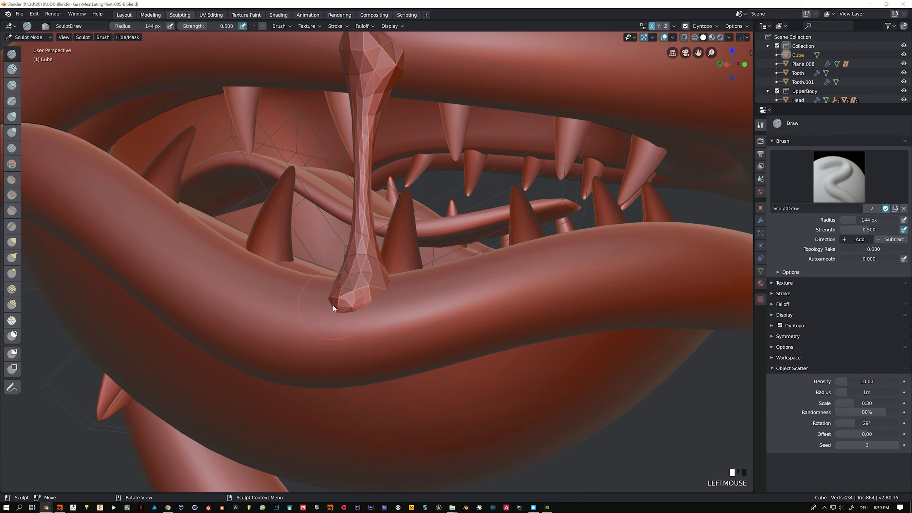
pyautogui.click(339, 309)
pyautogui.moveTo(339, 309)
pyautogui.mouseDown()
pyautogui.moveTo(372, 324)
pyautogui.moveTo(341, 322)
pyautogui.mouseUp()
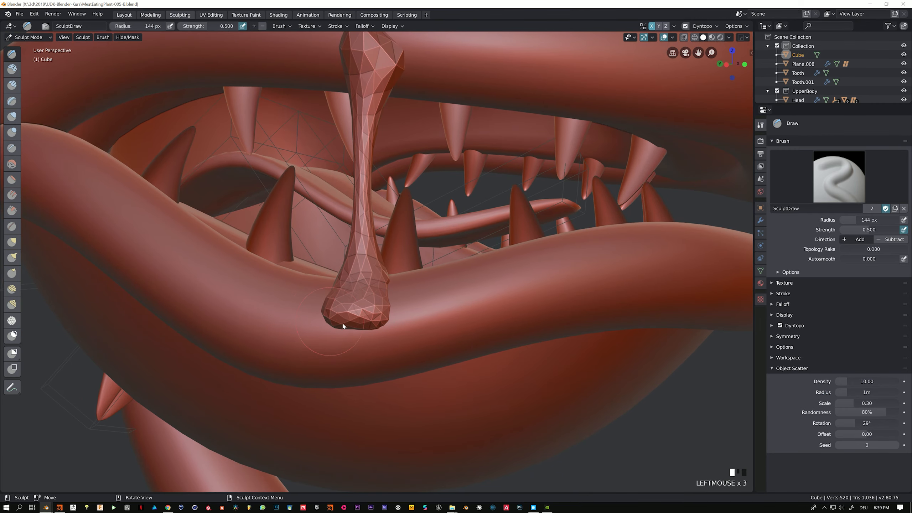
pyautogui.moveTo(333, 322)
pyautogui.mouseDown(button='middle')
pyautogui.moveTo(346, 291)
pyautogui.moveTo(366, 316)
pyautogui.mouseUp(button='middle')
pyautogui.click(366, 317)
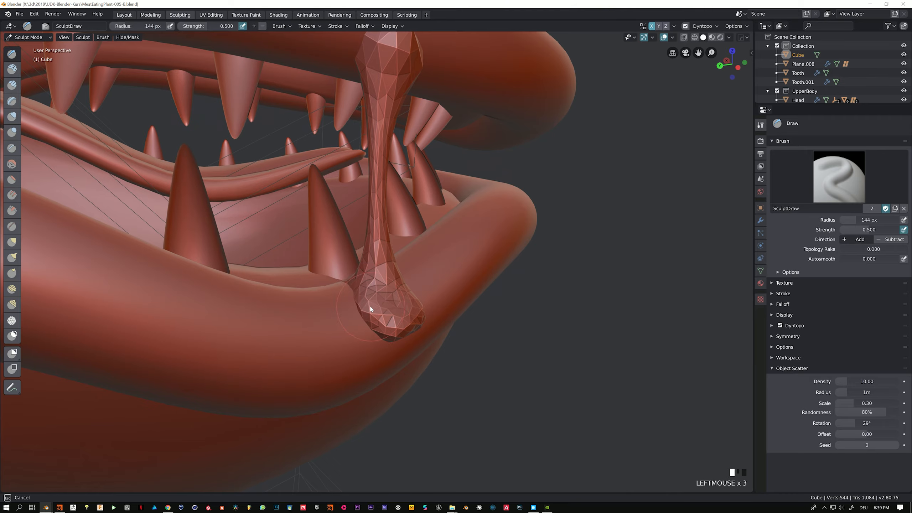
pyautogui.moveTo(370, 308); pyautogui.dragTo(368, 307)
pyautogui.moveTo(352, 300); pyautogui.dragTo(387, 298, button='middle')
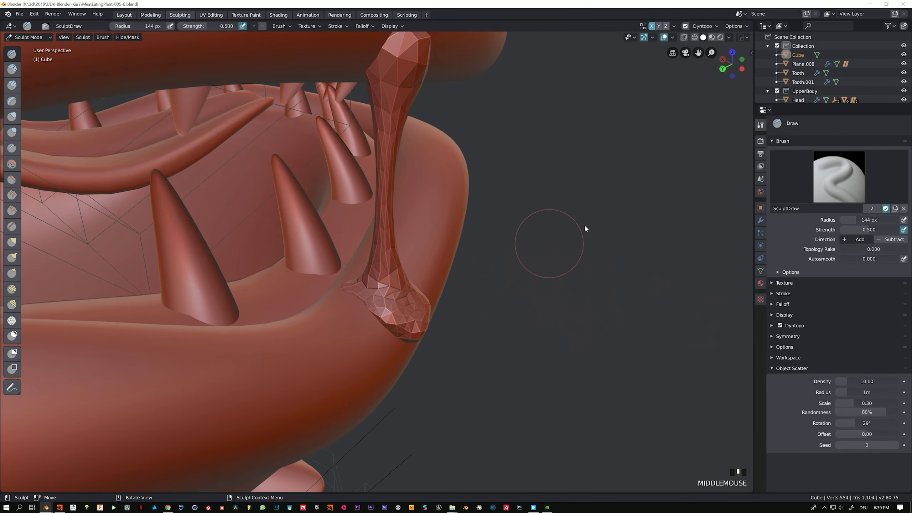
# Step: Turn off X symmetry and widen the blob sideways and downward over the lower lip with Draw strokes
pyautogui.moveTo(571, 76); pyautogui.dragTo(654, 24, button='middle')
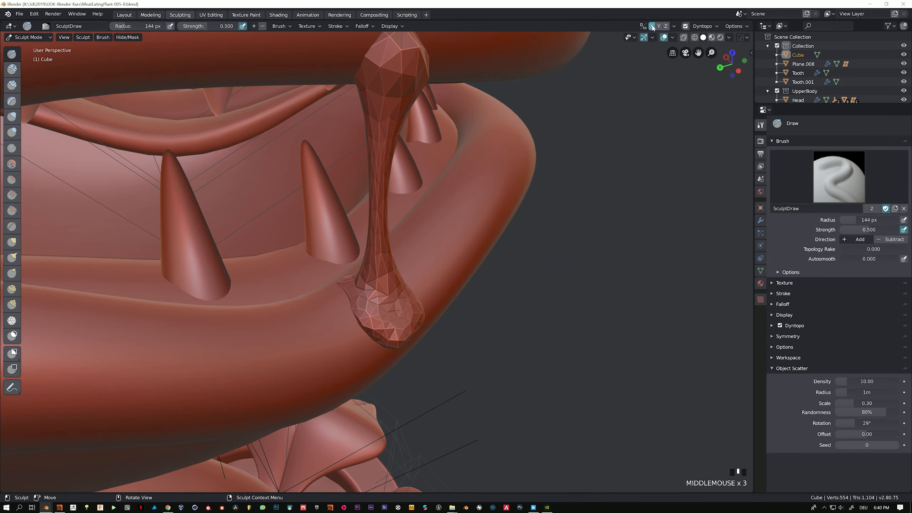
pyautogui.click(652, 26)
pyautogui.moveTo(462, 209); pyautogui.dragTo(350, 277, button='middle')
pyautogui.moveTo(340, 296); pyautogui.dragTo(341, 300)
pyautogui.moveTo(331, 286)
pyautogui.mouseDown(button='middle')
pyautogui.moveTo(345, 301)
pyautogui.moveTo(377, 301)
pyautogui.mouseUp(button='middle')
pyautogui.moveTo(381, 308); pyautogui.dragTo(392, 299)
pyautogui.moveTo(372, 320); pyautogui.dragTo(366, 325)
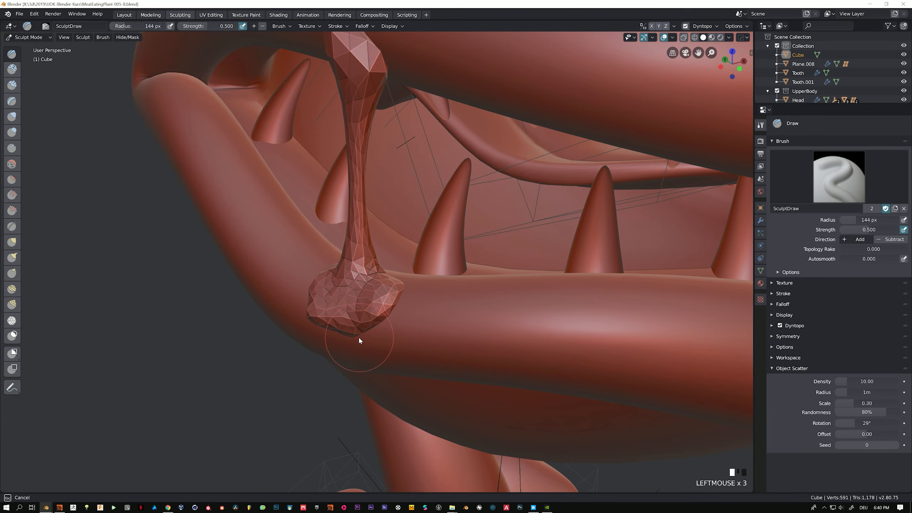
pyautogui.moveTo(359, 340)
pyautogui.mouseDown(button='middle')
pyautogui.moveTo(383, 310)
pyautogui.moveTo(363, 325)
pyautogui.mouseUp(button='middle')
pyautogui.moveTo(363, 326); pyautogui.dragTo(348, 338)
pyautogui.moveTo(347, 338)
pyautogui.mouseDown(button='middle')
pyautogui.moveTo(422, 239)
pyautogui.moveTo(102, 149)
pyautogui.mouseUp(button='middle')
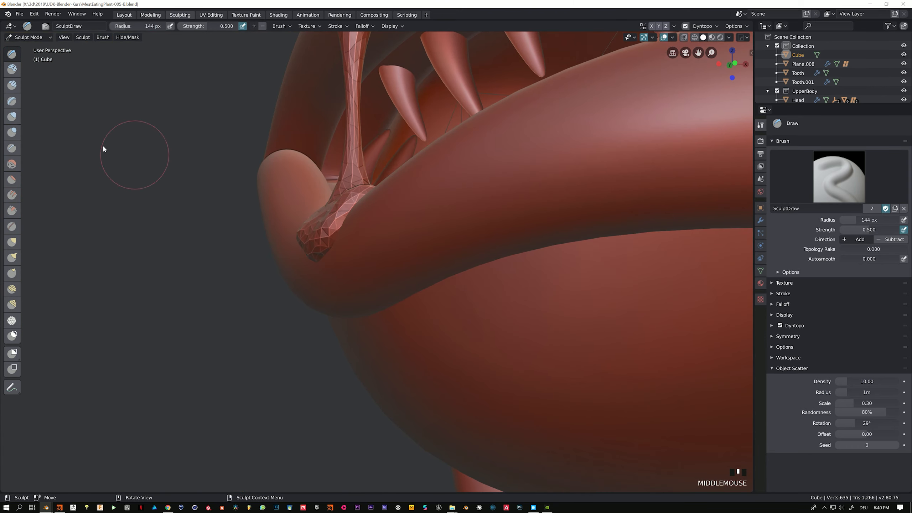
# Step: Switch to the Snake Hook brush and front view, and try pulling the blob's lower end down with a 317 px radius
pyautogui.click(12, 257)
pyautogui.moveTo(301, 276)
pyautogui.keyDown('shift'); pyautogui.mouseDown(button='middle')
pyautogui.moveTo(292, 237)
pyautogui.moveTo(310, 199)
pyautogui.mouseUp(button='middle'); pyautogui.keyUp('shift')
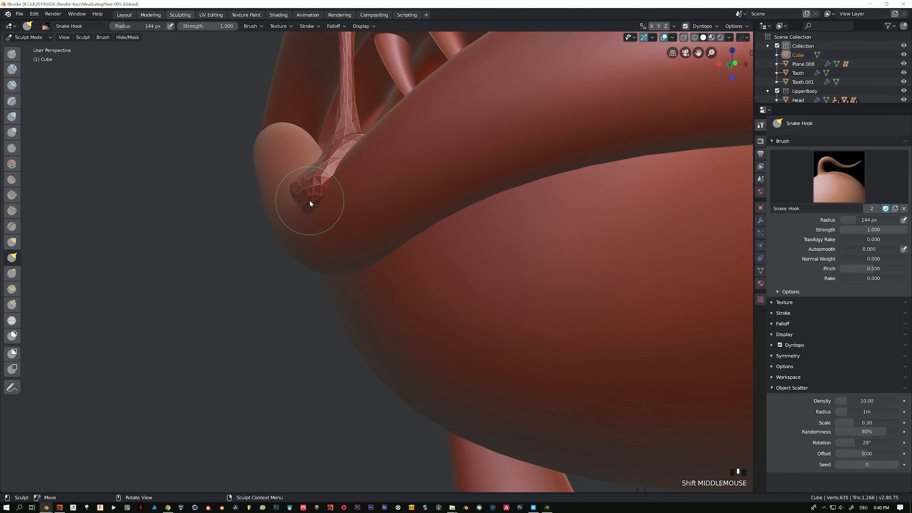
pyautogui.press('f')
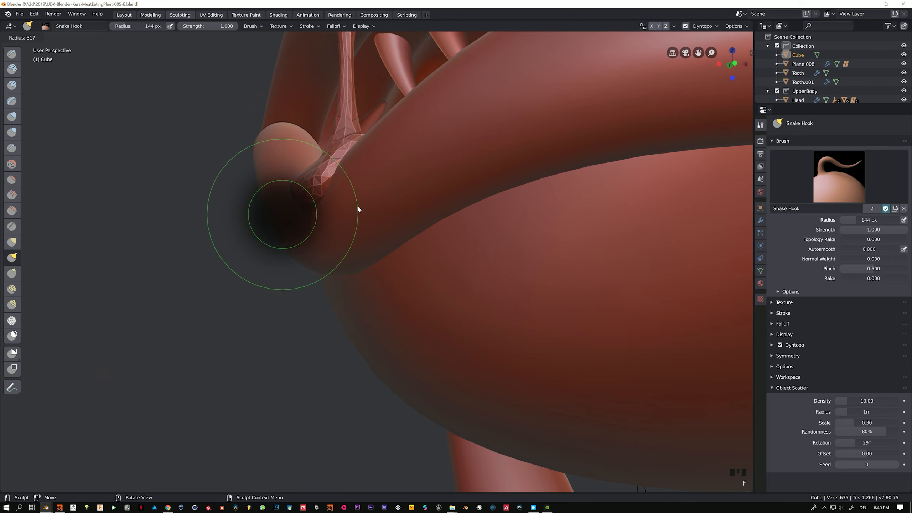
pyautogui.click(357, 208)
pyautogui.moveTo(312, 212)
pyautogui.mouseDown(button='middle')
pyautogui.moveTo(312, 222)
pyautogui.moveTo(361, 196)
pyautogui.mouseUp(button='middle')
pyautogui.moveTo(362, 202); pyautogui.dragTo(357, 318)
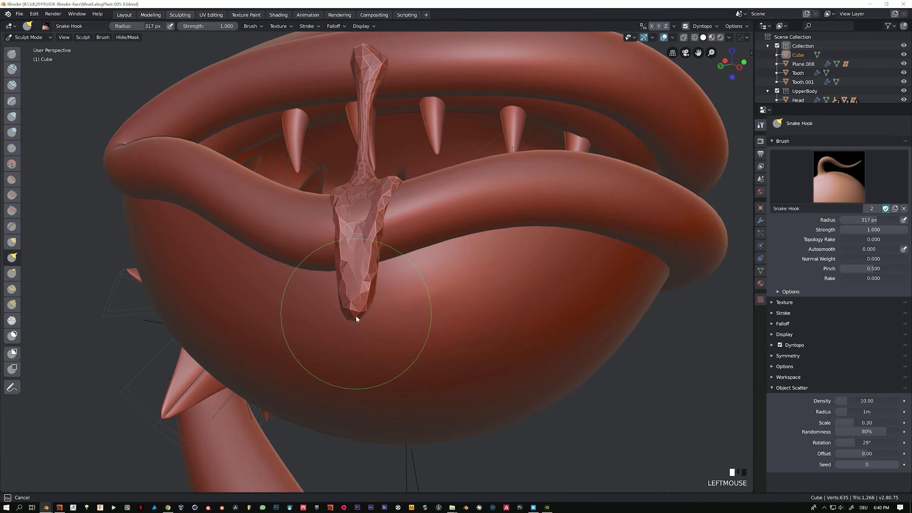
pyautogui.press('KP_1')
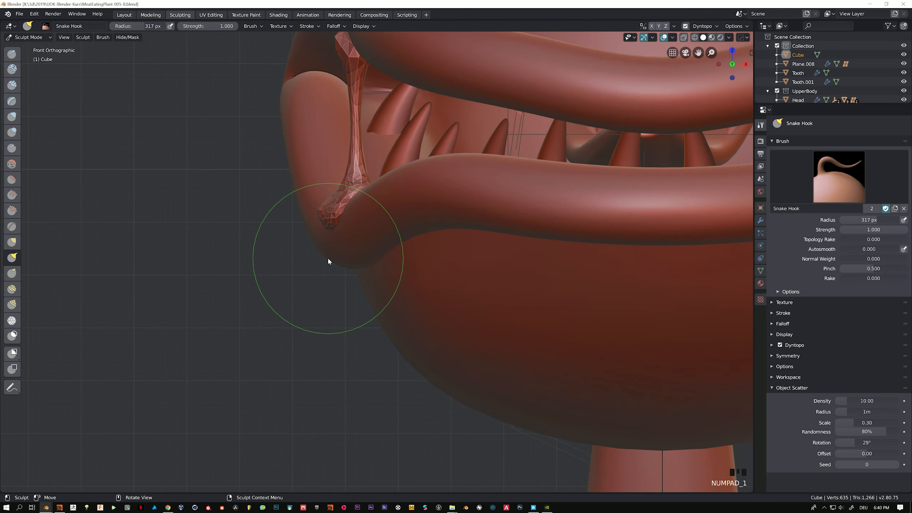
pyautogui.moveTo(329, 226)
pyautogui.mouseDown()
pyautogui.moveTo(328, 307)
pyautogui.moveTo(335, 297)
pyautogui.mouseUp()
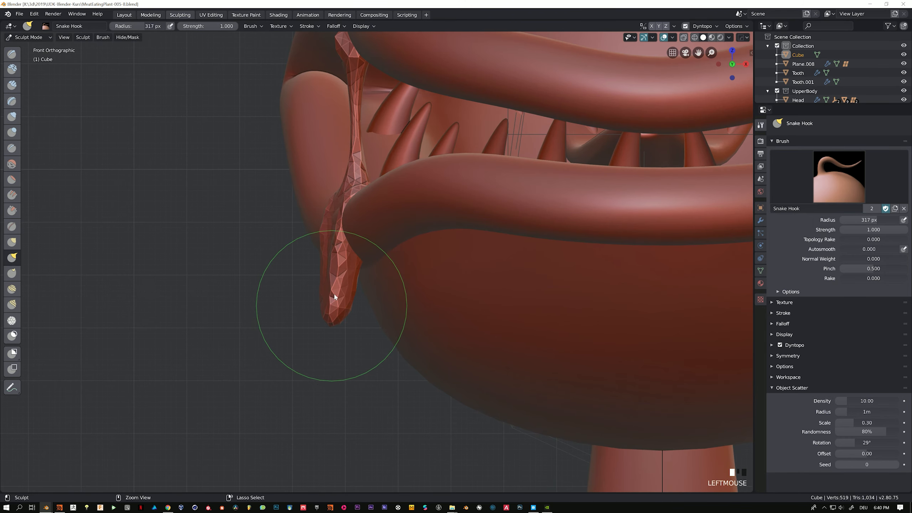
pyautogui.hotkey('ctrl', 'z')
# Step: Set the brush radius to 223 px and pull the blob's lower end down into a long drip hanging below the lower lip
pyautogui.press('f')
pyautogui.click(330, 230)
pyautogui.moveTo(329, 222); pyautogui.dragTo(330, 393)
pyautogui.moveTo(338, 351); pyautogui.dragTo(307, 302, button='middle')
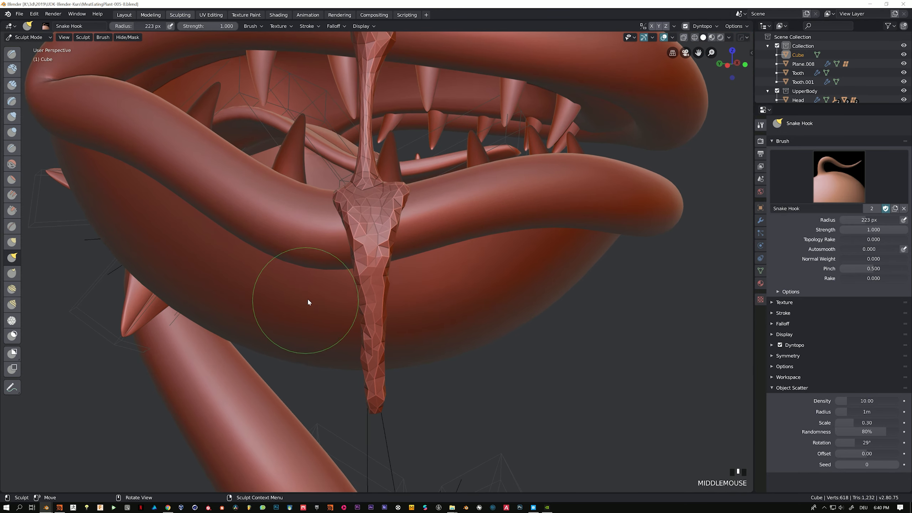
# Step: Swell the drip's tip into a round drop with the Inflate brush at 176 px radius, and check it from both sides
pyautogui.click(13, 117)
pyautogui.moveTo(374, 411)
pyautogui.mouseDown()
pyautogui.moveTo(376, 396)
pyautogui.moveTo(396, 410)
pyautogui.moveTo(374, 406)
pyautogui.mouseUp()
pyautogui.press('f')
pyautogui.click(367, 403)
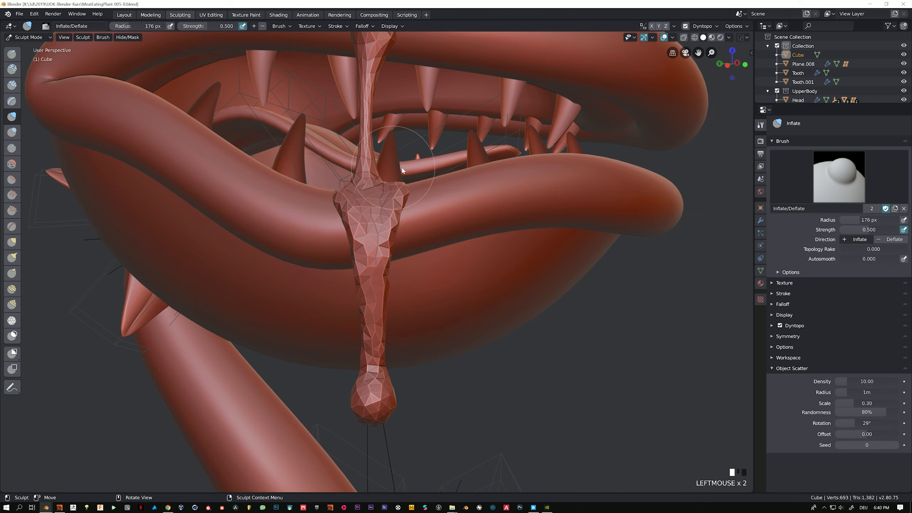
pyautogui.moveTo(451, 227); pyautogui.dragTo(334, 311, button='middle')
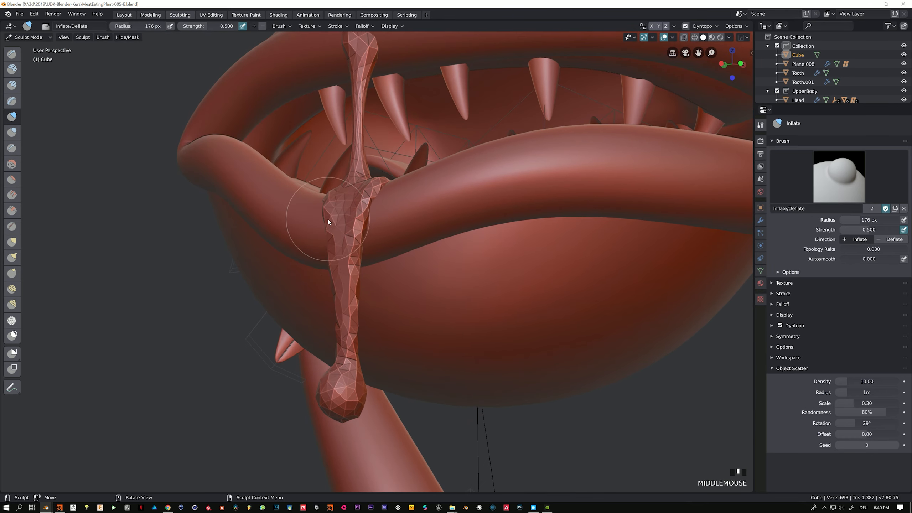
pyautogui.moveTo(327, 217); pyautogui.dragTo(375, 228, button='middle')
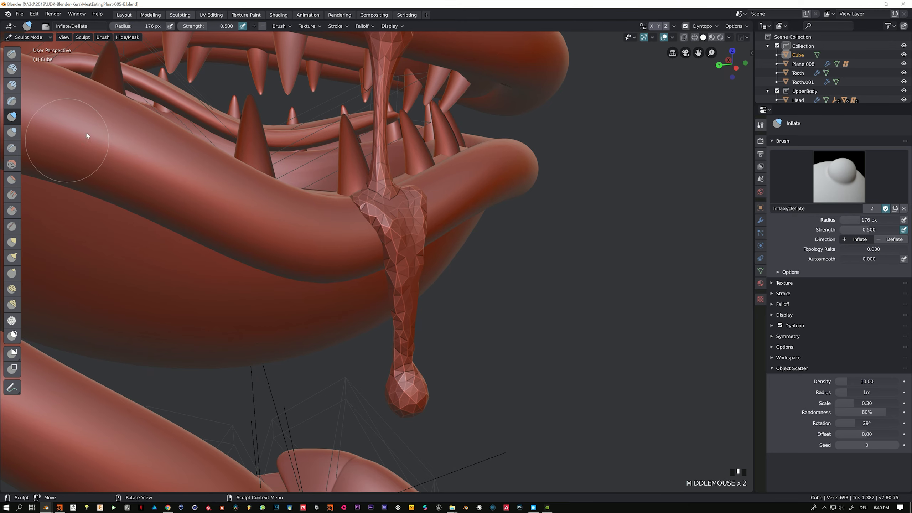
# Step: Return to the Layout workspace and add a Subdivision Surface modifier to the sculpted drip
pyautogui.click(125, 15)
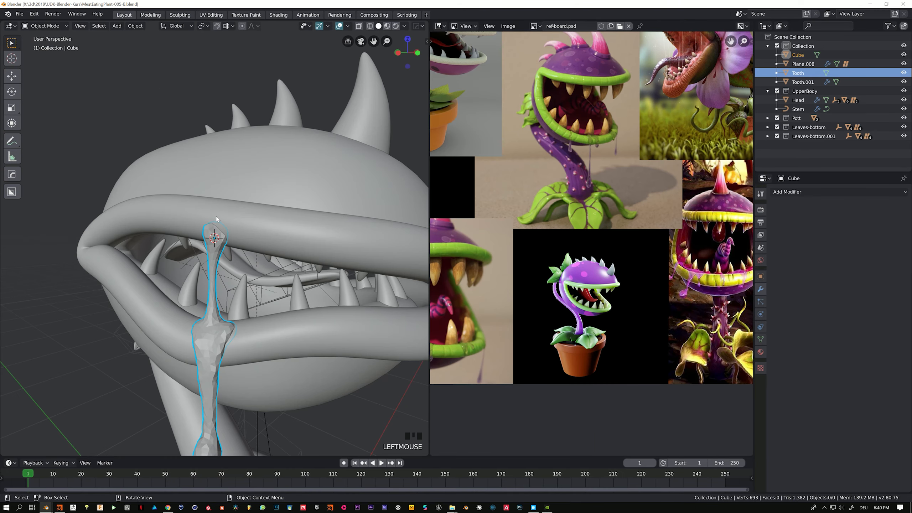
pyautogui.scroll(-2, 217, 219)
pyautogui.moveTo(217, 219); pyautogui.dragTo(239, 210, button='middle')
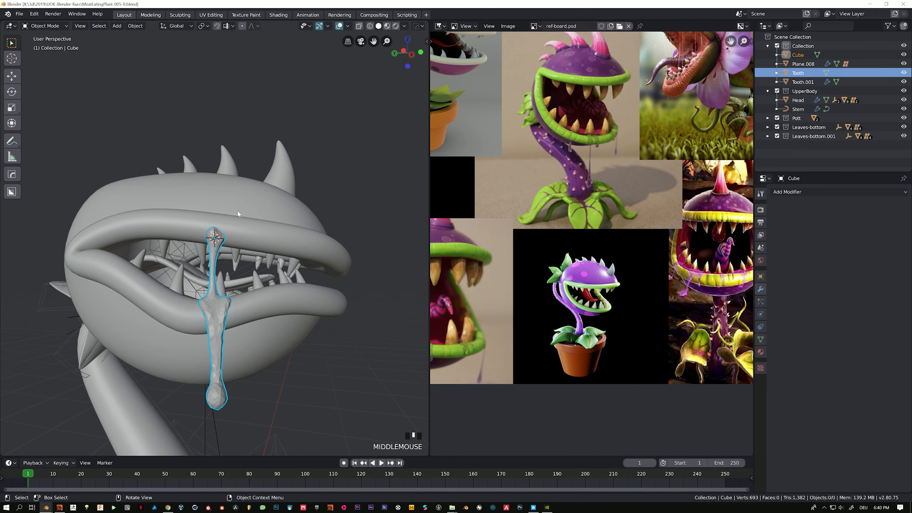
pyautogui.click(810, 193)
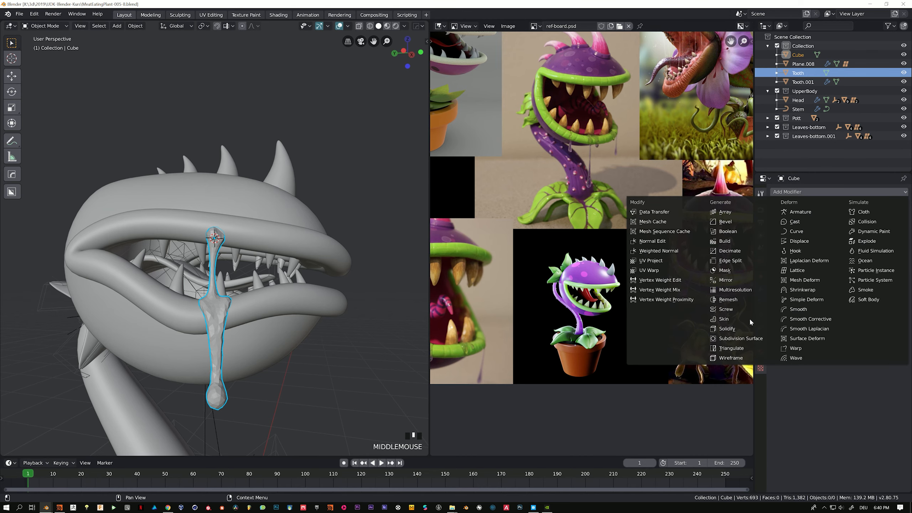
pyautogui.click(742, 338)
pyautogui.moveTo(222, 309); pyautogui.dragTo(251, 315, button='middle')
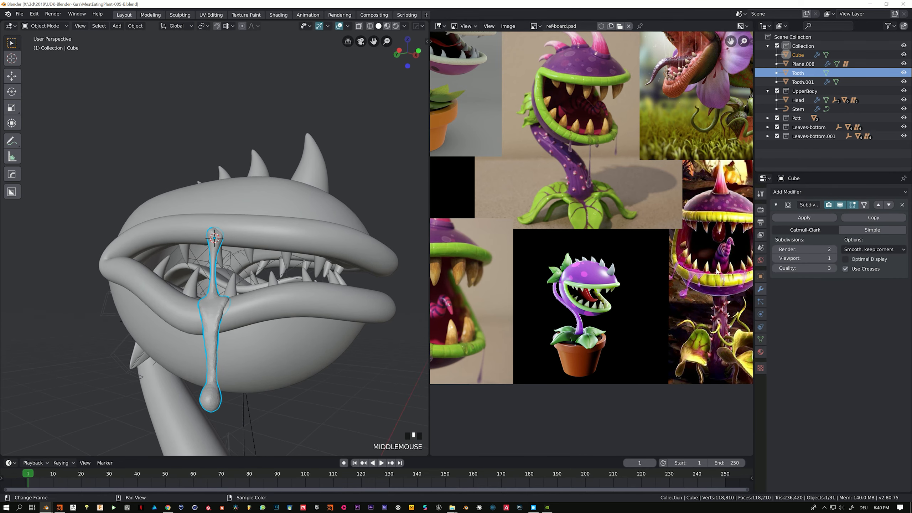
pyautogui.click(808, 191)
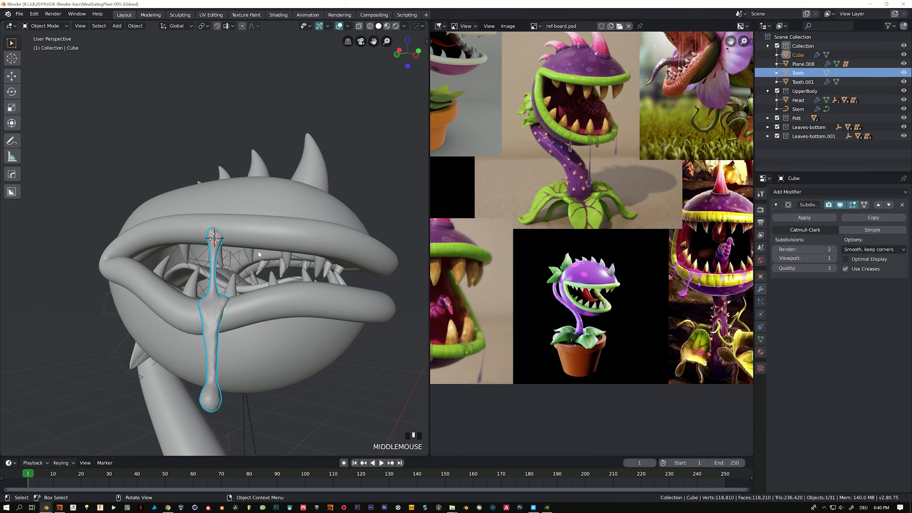
# Step: Return to the Sculpting workspace in front view and nudge the hanging drop closer to the lower jaw with the Grab brush at 309 px radius
pyautogui.rightClick(259, 254)
pyautogui.moveTo(259, 262); pyautogui.dragTo(89, 385, button='middle')
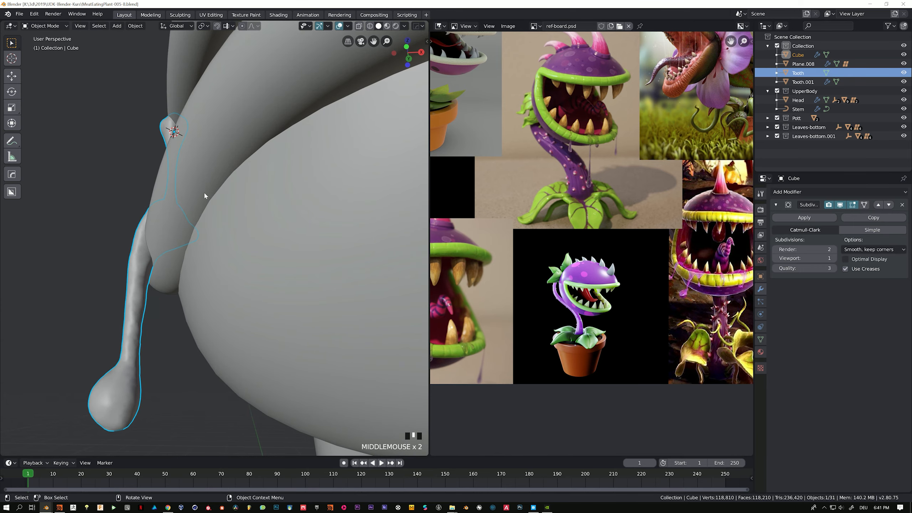
pyautogui.click(180, 15)
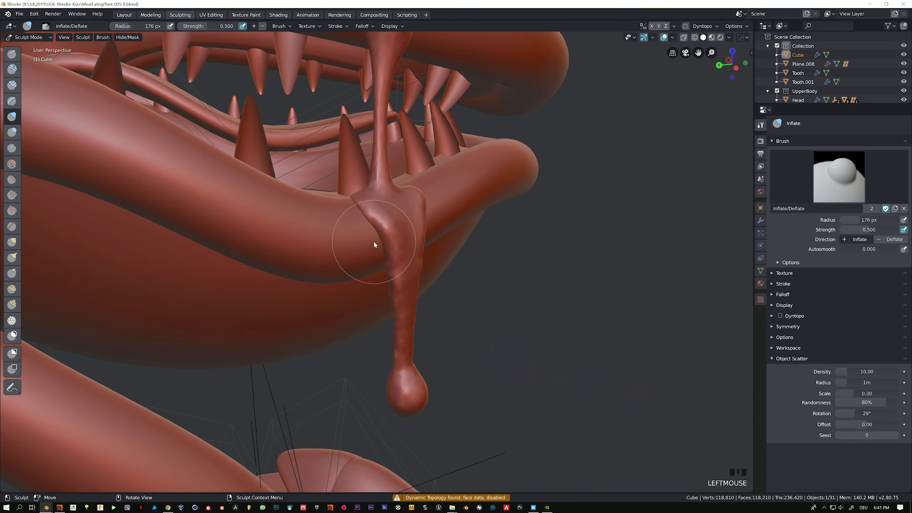
pyautogui.press('KP_1')
pyautogui.keyDown('shift'); pyautogui.moveTo(357, 248); pyautogui.dragTo(308, 222, button='middle'); pyautogui.keyUp('shift')
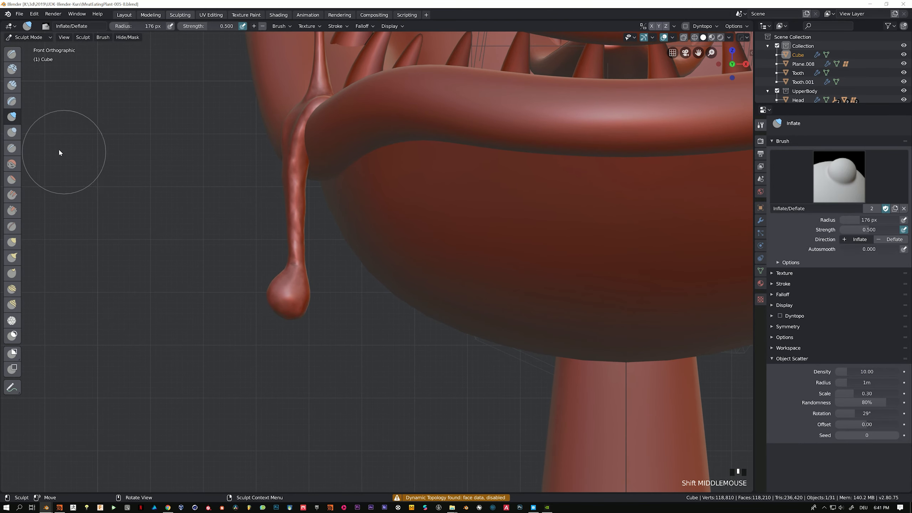
pyautogui.press('g')
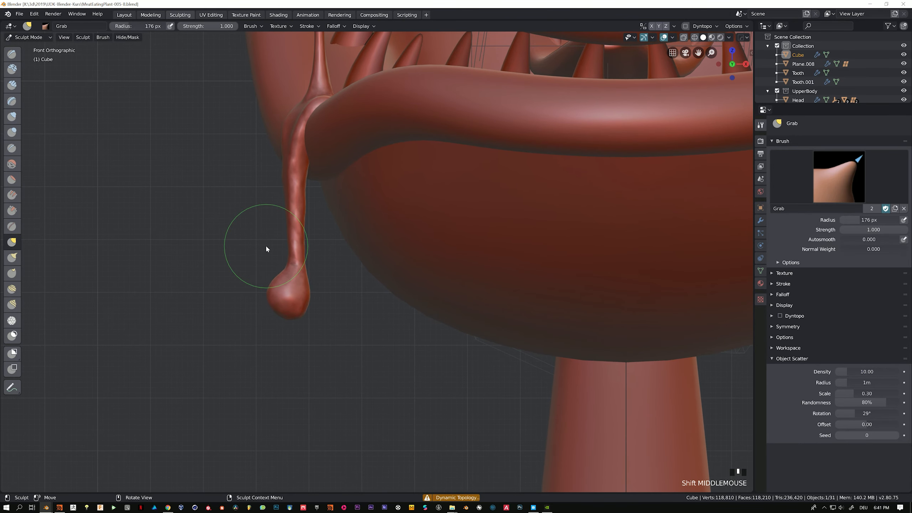
pyautogui.press('f')
pyautogui.click(312, 245)
pyautogui.press('f')
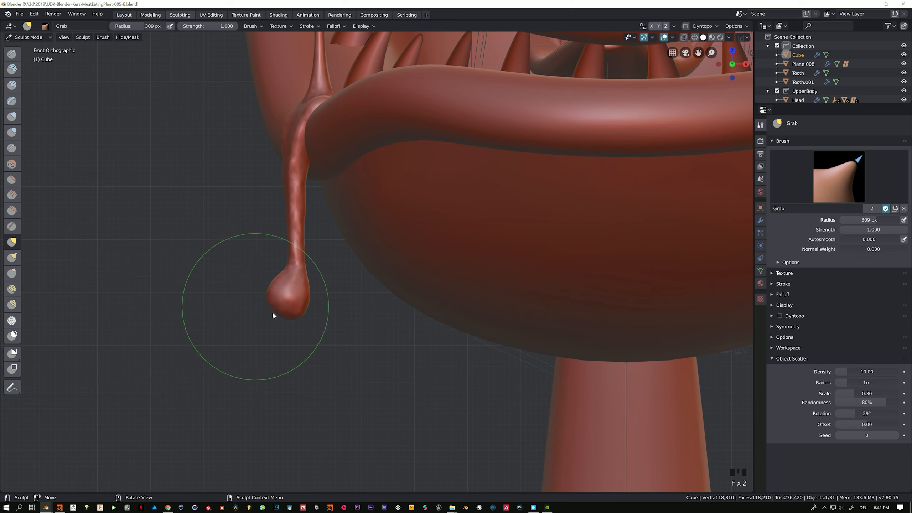
pyautogui.click(275, 310)
pyautogui.moveTo(277, 309); pyautogui.dragTo(287, 312)
pyautogui.click(286, 310)
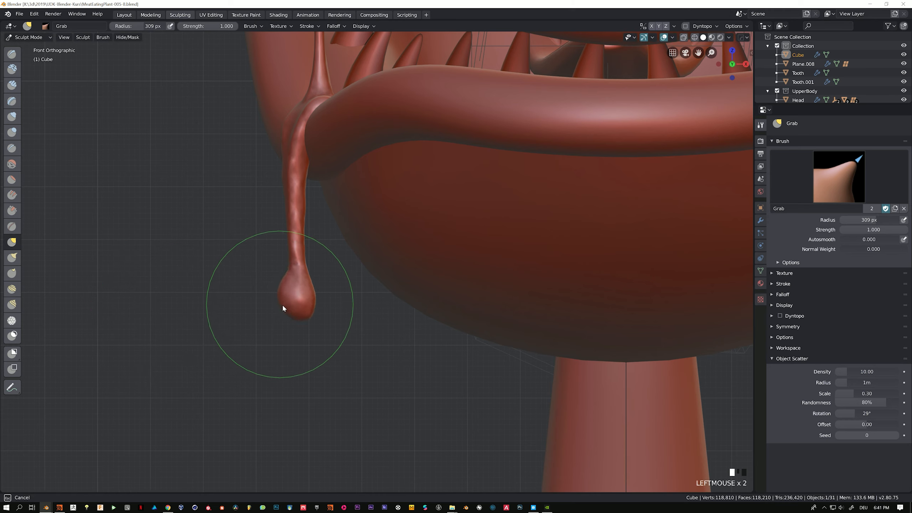
pyautogui.click(285, 305)
pyautogui.moveTo(300, 318); pyautogui.dragTo(298, 311)
pyautogui.click(285, 302)
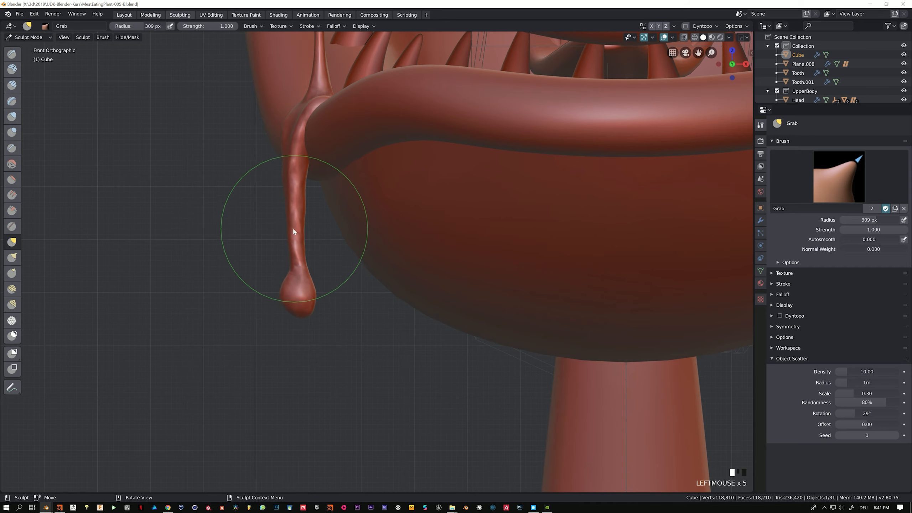
# Step: Set the brush radius to 241 px and smooth the hanging strand between the lower lip and the drop
pyautogui.press('f')
pyautogui.click(270, 214)
pyautogui.moveTo(270, 214)
pyautogui.mouseDown(button='middle')
pyautogui.moveTo(262, 212)
pyautogui.moveTo(285, 224)
pyautogui.moveTo(313, 283)
pyautogui.mouseUp(button='middle')
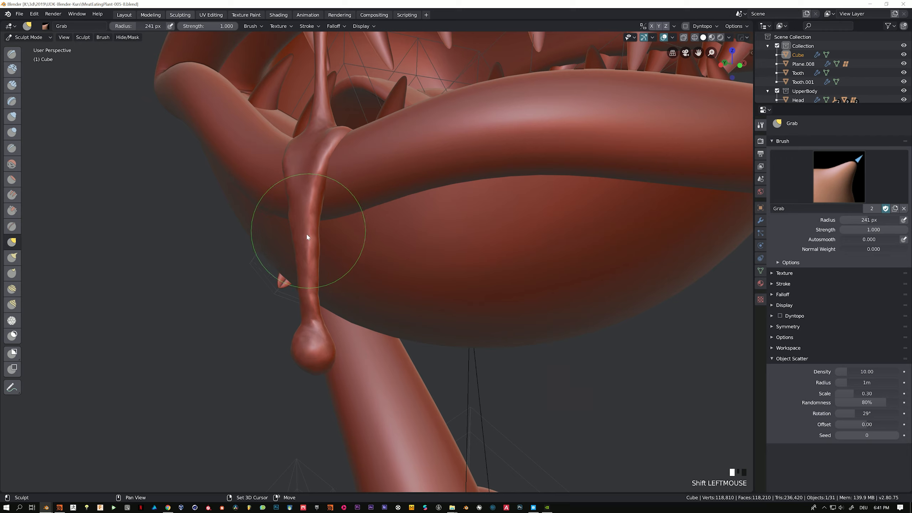
pyautogui.moveTo(306, 232)
pyautogui.keyDown('shift'); pyautogui.mouseDown()
pyautogui.moveTo(305, 297)
pyautogui.moveTo(310, 255)
pyautogui.moveTo(316, 281)
pyautogui.moveTo(306, 291)
pyautogui.mouseUp(); pyautogui.keyUp('shift')
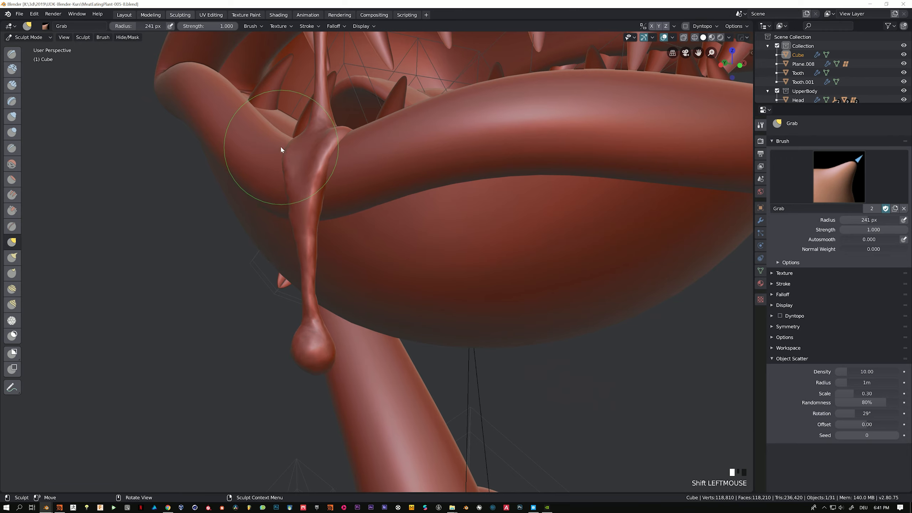
pyautogui.press('KP_1')
# Step: In the Layout workspace, add a Smooth modifier to the strand with Repeat set to 4, and check its shape up close
pyautogui.click(124, 14)
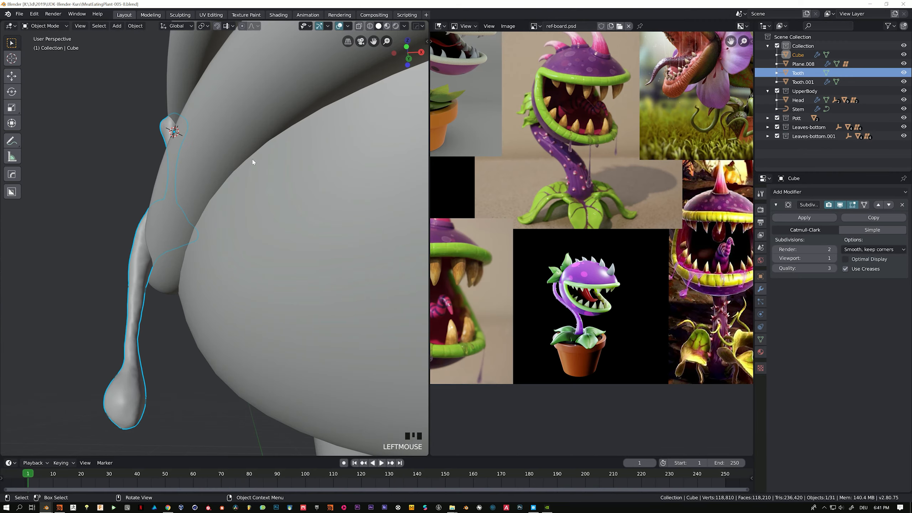
pyautogui.moveTo(252, 160); pyautogui.dragTo(252, 214, button='middle')
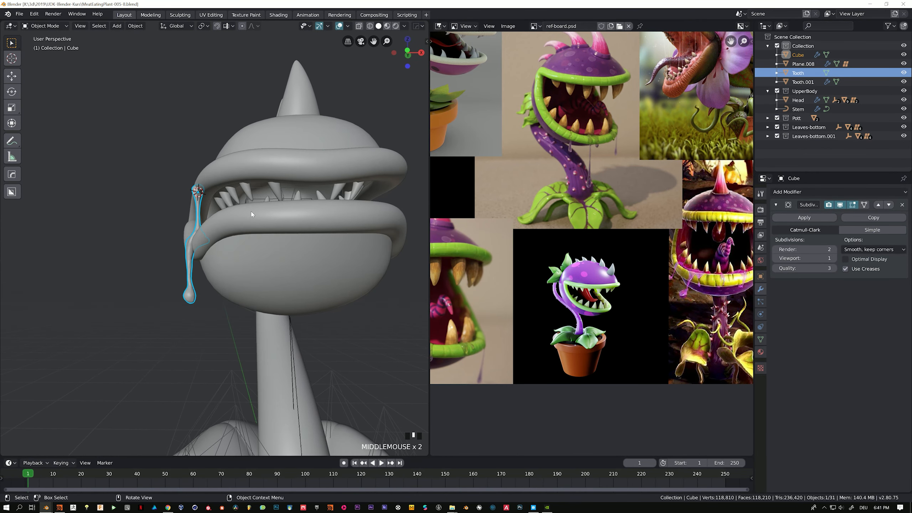
pyautogui.click(801, 191)
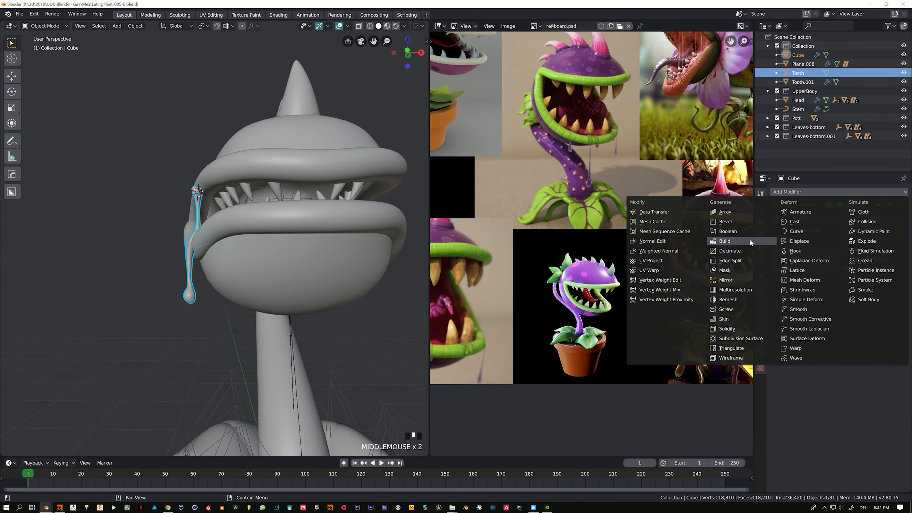
pyautogui.click(815, 308)
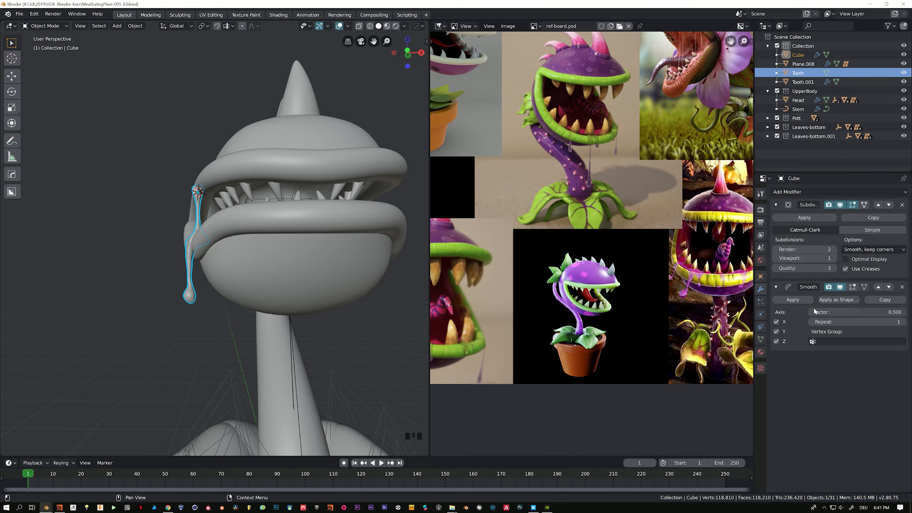
pyautogui.click(875, 321)
pyautogui.click(844, 392)
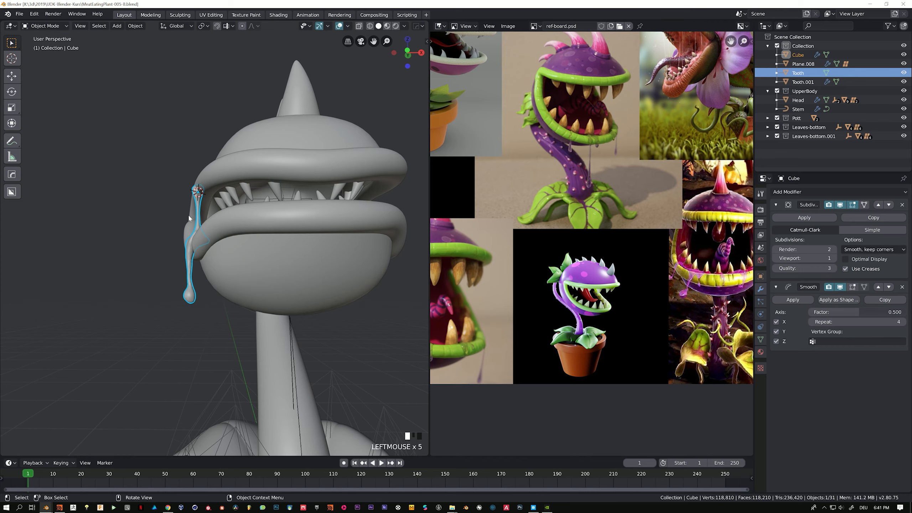
pyautogui.moveTo(189, 213); pyautogui.dragTo(303, 217, button='middle')
pyautogui.scroll(4, 236, 234)
pyautogui.scroll(-3, 215, 181)
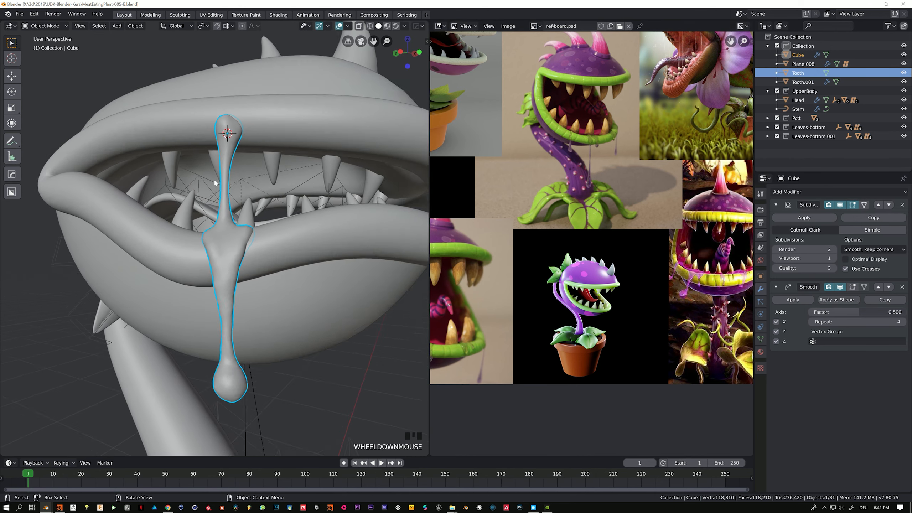
pyautogui.moveTo(215, 180); pyautogui.dragTo(234, 153, button='middle')
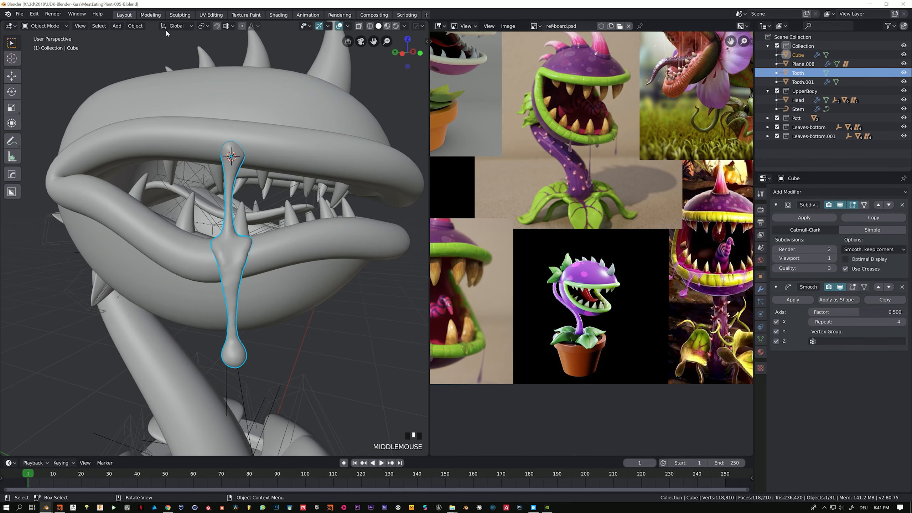
# Step: Back in the Sculpting workspace, reshape the strand's top end on the upper lip with the Grab brush at 241 px and 133 px radius
pyautogui.click(180, 15)
pyautogui.moveTo(405, 125)
pyautogui.mouseDown(button='middle')
pyautogui.moveTo(344, 168)
pyautogui.moveTo(343, 233)
pyautogui.moveTo(300, 237)
pyautogui.mouseUp(button='middle')
pyautogui.scroll(3, 344, 167)
pyautogui.moveTo(300, 236); pyautogui.dragTo(305, 224)
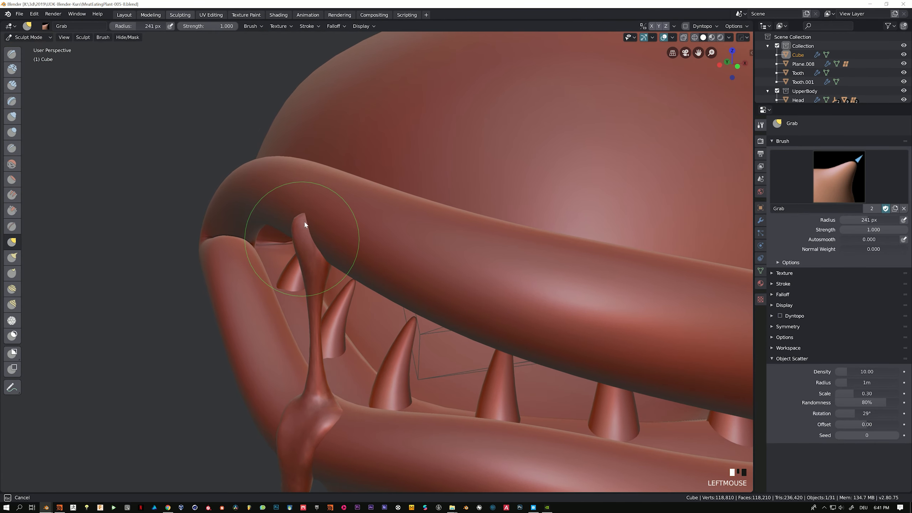
pyautogui.scroll(-3, 310, 228)
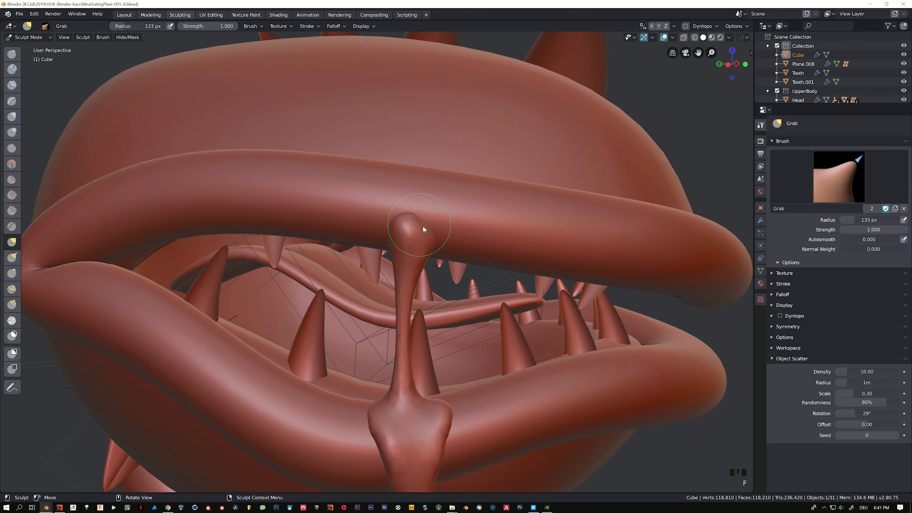
pyautogui.moveTo(436, 216)
pyautogui.mouseDown()
pyautogui.moveTo(437, 225)
pyautogui.moveTo(453, 220)
pyautogui.mouseUp()
pyautogui.moveTo(409, 219)
pyautogui.mouseDown()
pyautogui.moveTo(390, 204)
pyautogui.moveTo(434, 204)
pyautogui.moveTo(430, 225)
pyautogui.mouseUp()
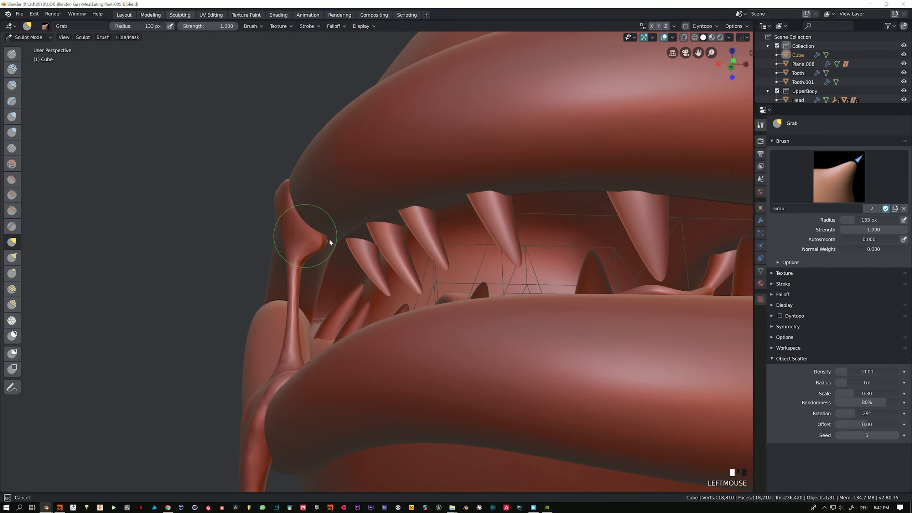
# Step: Undo the last pull on the strand's top end and try another Grab stroke there with a changed radius
pyautogui.hotkey('ctrl', 'z')
pyautogui.press('f')
pyautogui.click(333, 236)
pyautogui.moveTo(307, 232)
pyautogui.mouseDown()
pyautogui.moveTo(324, 238)
pyautogui.moveTo(319, 266)
pyautogui.moveTo(309, 265)
pyautogui.mouseUp()
pyautogui.hotkey('ctrl', 'z')
pyautogui.hotkey('ctrl', 'z')
# Step: Set the Grab radius to 108 px, widen the strand's top end along the upper lip, and smooth it
pyautogui.press('f')
pyautogui.click(302, 264)
pyautogui.moveTo(302, 235); pyautogui.dragTo(369, 236, button='middle')
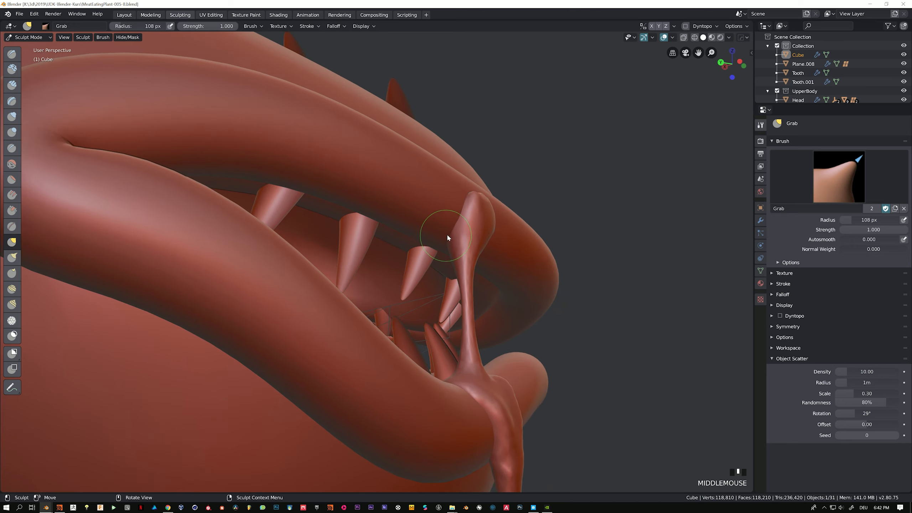
pyautogui.moveTo(455, 233); pyautogui.dragTo(449, 245, button='middle')
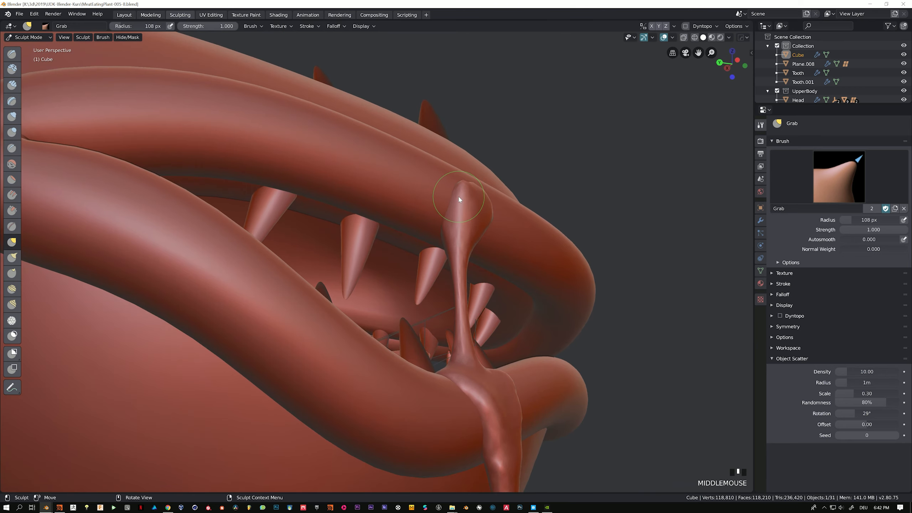
pyautogui.moveTo(448, 204); pyautogui.dragTo(439, 212)
pyautogui.moveTo(447, 197); pyautogui.dragTo(441, 196)
pyautogui.moveTo(434, 217); pyautogui.dragTo(395, 220, button='middle')
pyautogui.moveTo(352, 185); pyautogui.dragTo(370, 199, button='middle')
pyautogui.keyDown('shift'); pyautogui.moveTo(370, 199); pyautogui.dragTo(378, 204); pyautogui.keyUp('shift')
pyautogui.keyDown('shift'); pyautogui.moveTo(383, 208); pyautogui.dragTo(365, 208); pyautogui.keyUp('shift')
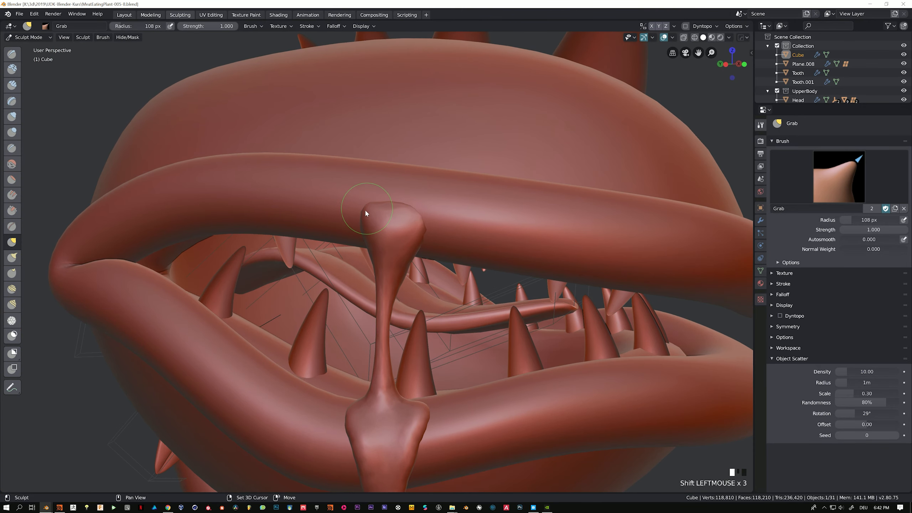
# Step: Return to the Layout workspace and examine the strand's shape over both lips from several sides
pyautogui.click(124, 15)
pyautogui.scroll(4, 233, 195)
pyautogui.scroll(-4, 237, 209)
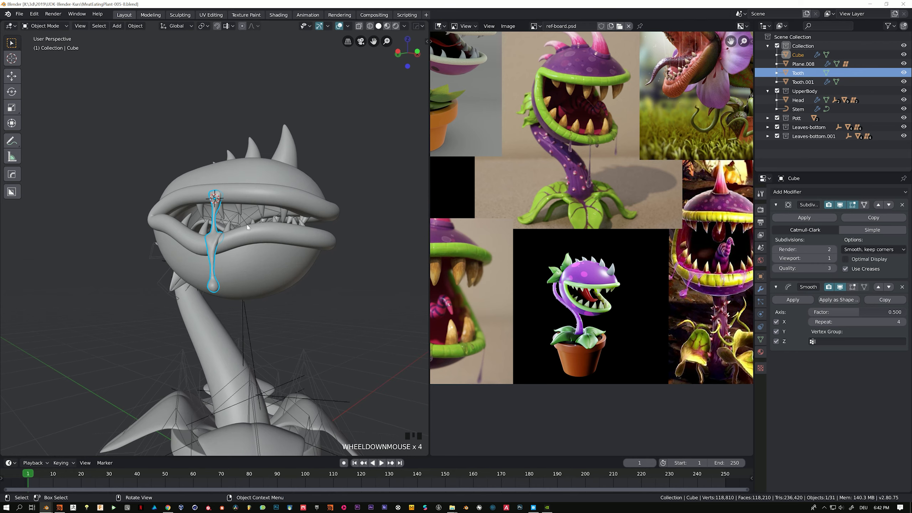
pyautogui.moveTo(247, 227); pyautogui.dragTo(230, 230, button='middle')
pyautogui.scroll(5, 226, 230)
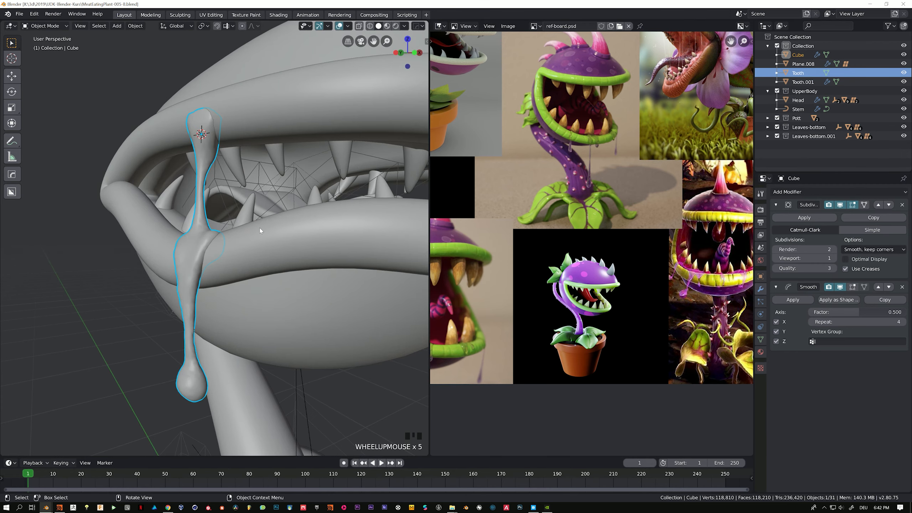
pyautogui.scroll(-3, 260, 230)
pyautogui.scroll(3, 260, 230)
pyautogui.moveTo(251, 239); pyautogui.dragTo(227, 249, button='middle')
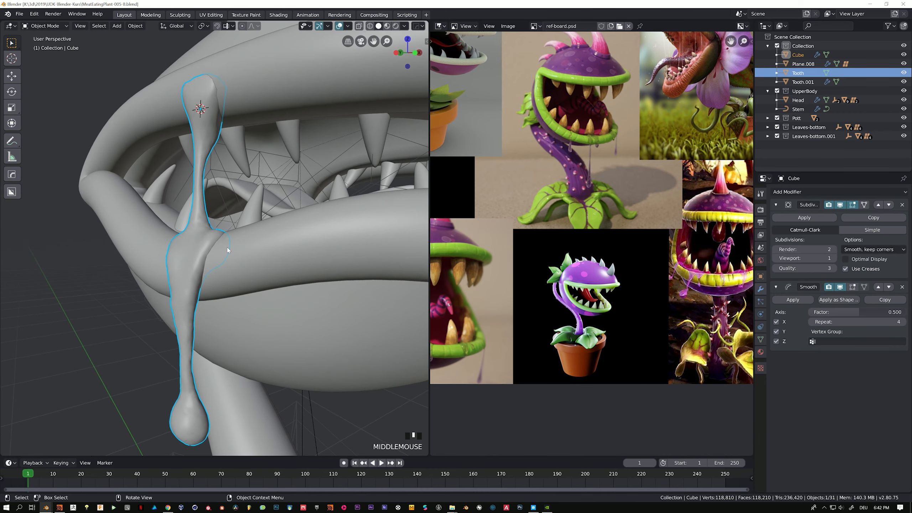
# Step: Compare the strand at viewport subdivision levels 0 and 1, and apply its Subdivision Surface and Smooth modifiers at level 1
pyautogui.click(775, 258)
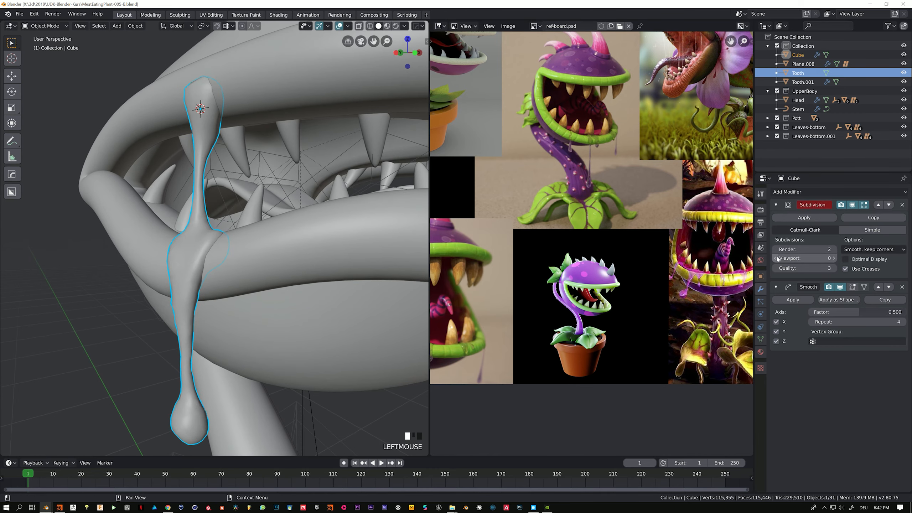
pyautogui.click(832, 258)
pyautogui.scroll(-3, 212, 160)
pyautogui.moveTo(212, 160); pyautogui.dragTo(225, 168, button='middle')
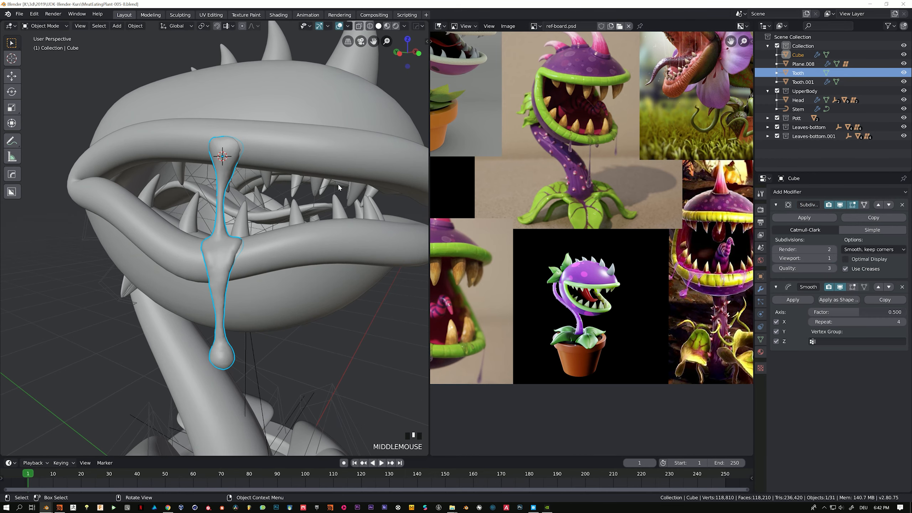
pyautogui.click(824, 218)
pyautogui.click(785, 216)
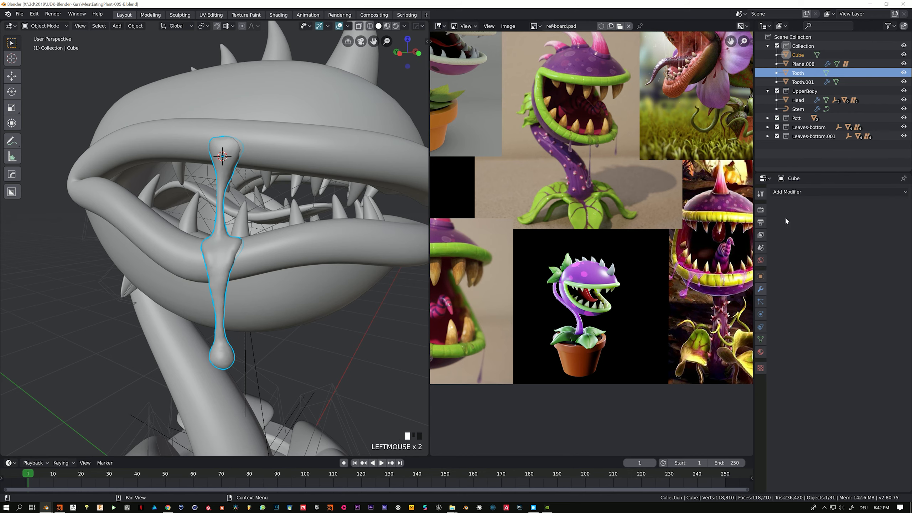
# Step: Remesh the strand with Quad Remesher using a quad count of 1000
pyautogui.press('n')
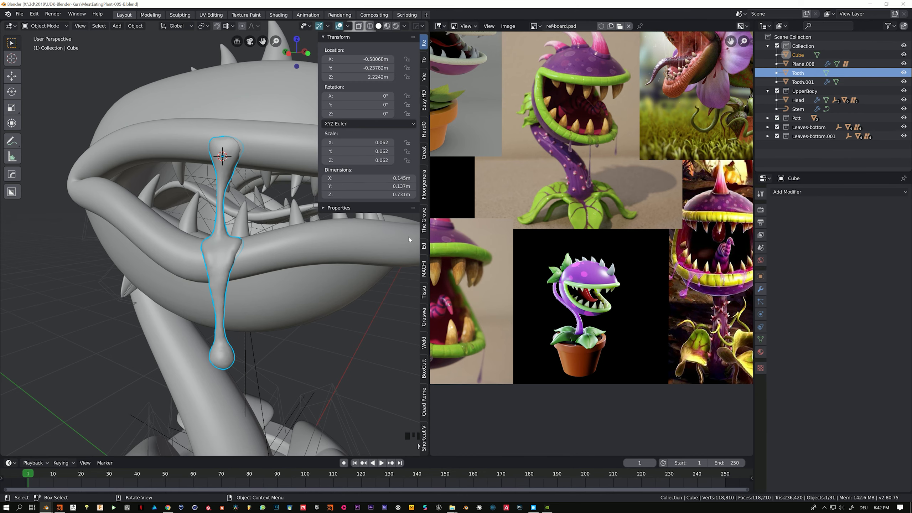
pyautogui.click(424, 402)
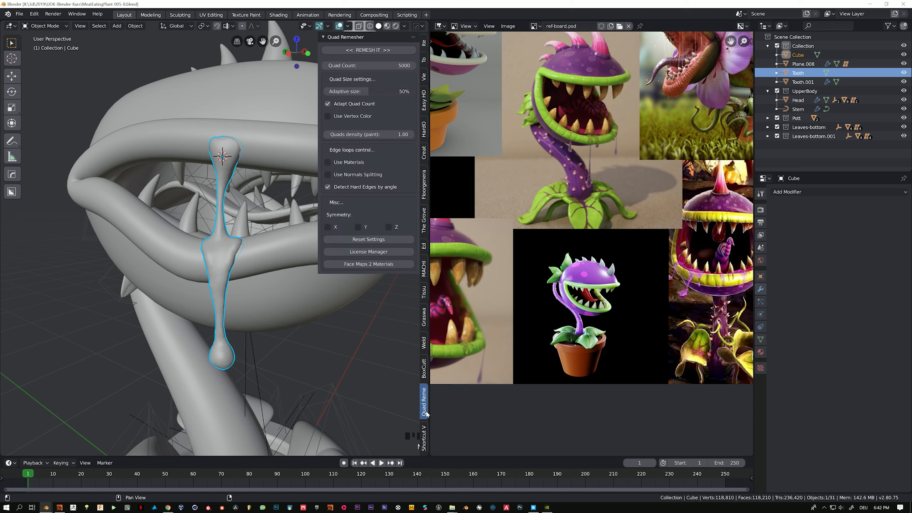
pyautogui.click(331, 50)
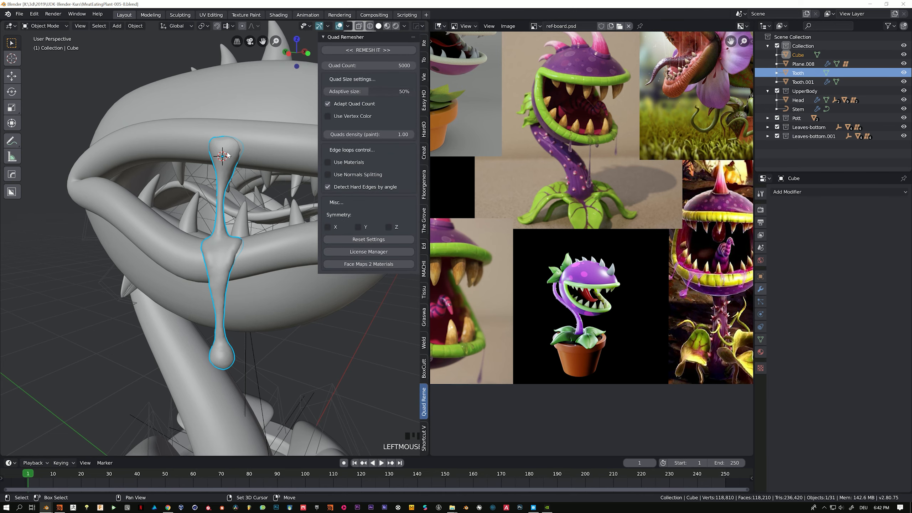
pyautogui.keyDown('shift'); pyautogui.moveTo(252, 153); pyautogui.dragTo(208, 187, button='middle'); pyautogui.keyUp('shift')
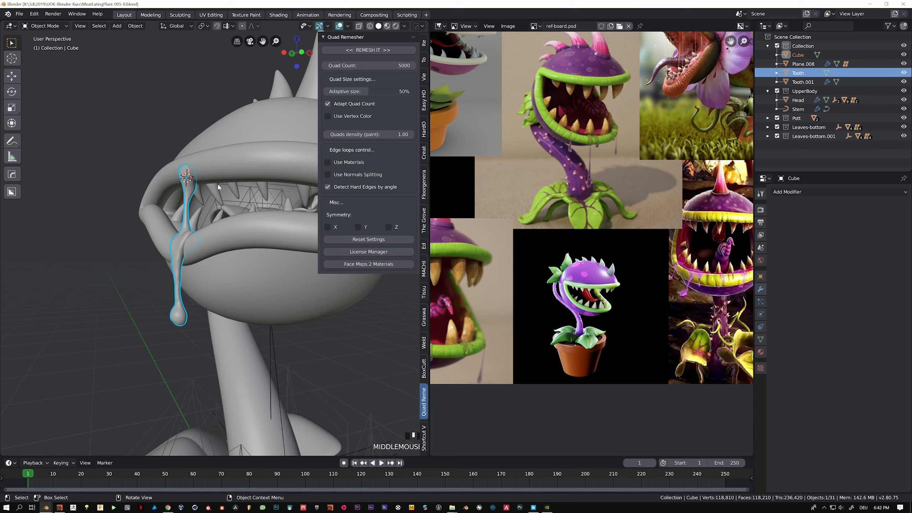
pyautogui.moveTo(218, 186); pyautogui.dragTo(237, 164, button='middle')
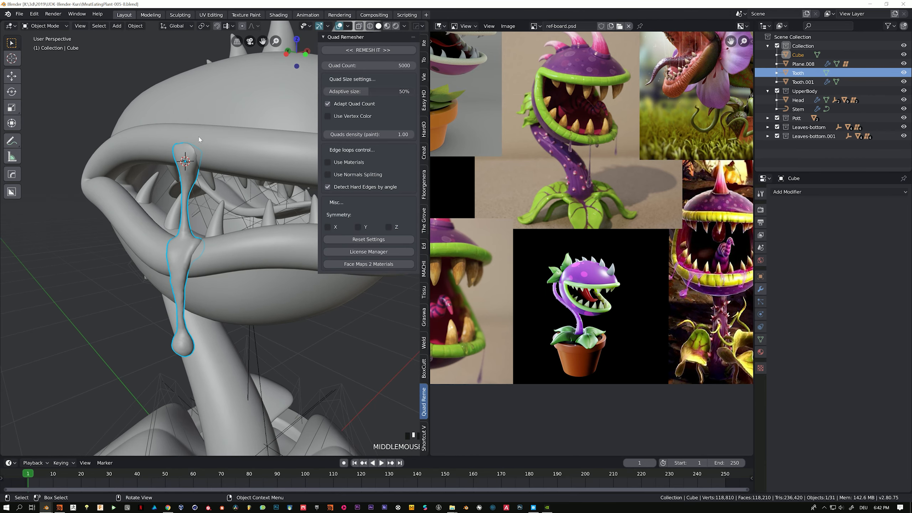
pyautogui.click(379, 65)
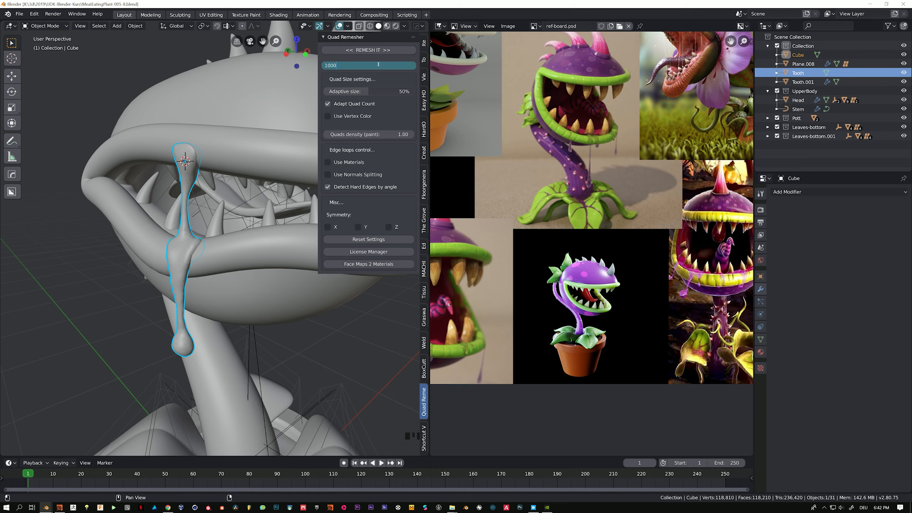
pyautogui.click(368, 50)
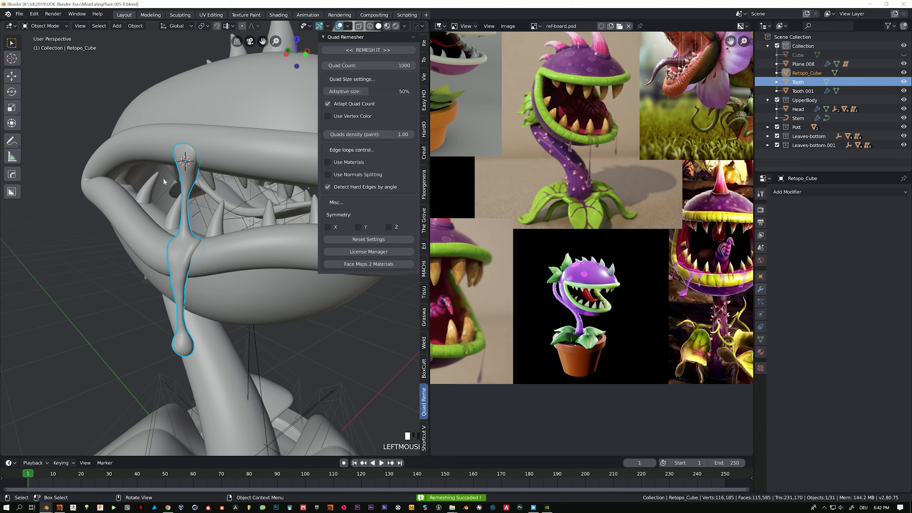
# Step: Inspect the remeshed slime strand's mesh up close at the lower lip and undo the remesh
pyautogui.moveTo(163, 181); pyautogui.dragTo(216, 193, button='middle')
pyautogui.press('Tab')
pyautogui.press('Tab')
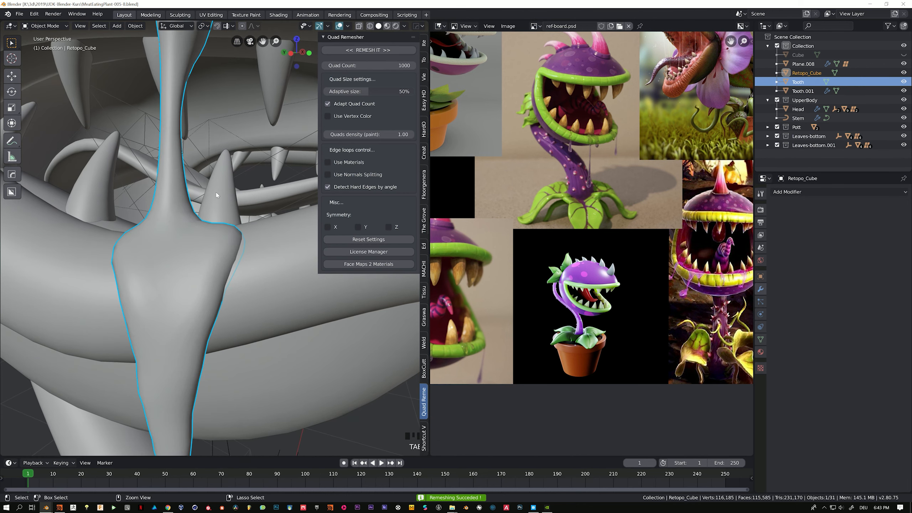
pyautogui.hotkey('ctrl', 'z')
pyautogui.hotkey('ctrl', 'z')
pyautogui.hotkey('ctrl', 'z')
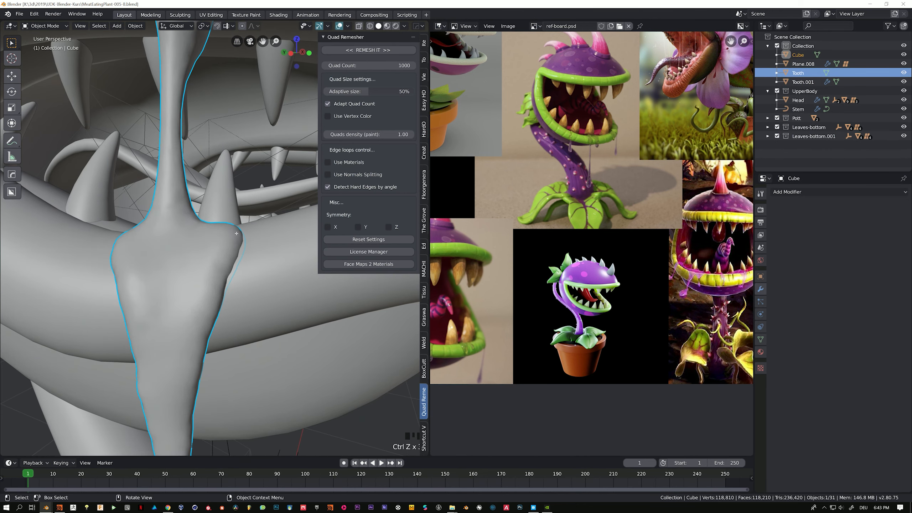
# Step: Check the strand's original mesh in Edit Mode and run Quad Remesher on it again with a quad count of 1000
pyautogui.press('Tab')
pyautogui.moveTo(237, 233); pyautogui.dragTo(168, 147, button='middle')
pyautogui.scroll(-1, 222, 252)
pyautogui.press('Tab')
pyautogui.click(368, 49)
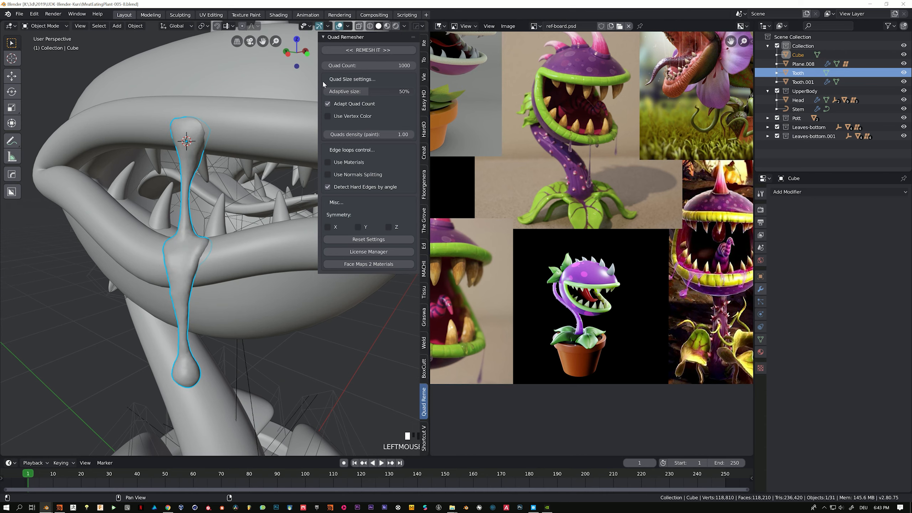
# Step: Examine the remeshed strand's quad topology in Edit Mode, return to Object Mode, and hide the sidebar to view the whole plant
pyautogui.moveTo(119, 167); pyautogui.dragTo(183, 183, button='middle')
pyautogui.press('Tab')
pyautogui.scroll(5, 223, 246)
pyautogui.moveTo(223, 247); pyautogui.dragTo(165, 225, button='middle')
pyautogui.scroll(-4, 210, 238)
pyautogui.scroll(-4, 202, 233)
pyautogui.press('Tab')
pyautogui.scroll(-5, 166, 242)
pyautogui.press('n')
pyautogui.scroll(-1, 165, 226)
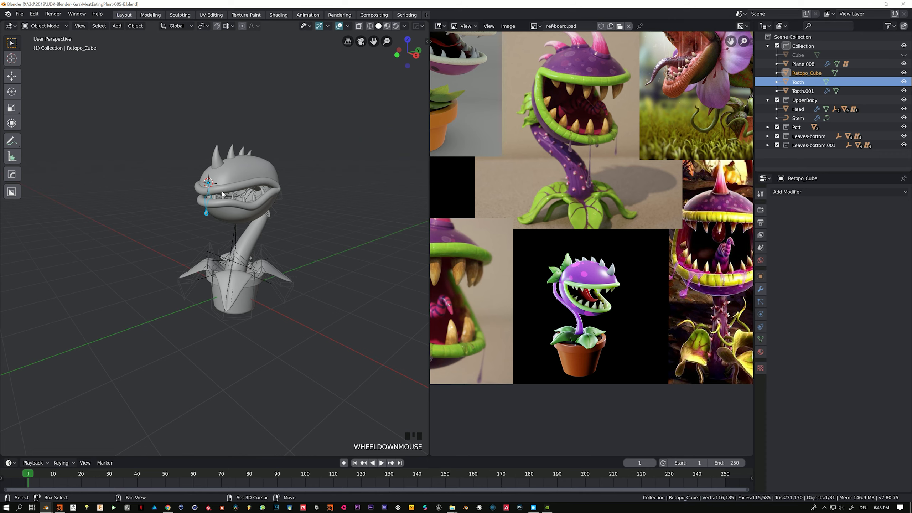
# Step: Snap the 3D cursor to the world origin
pyautogui.hotkey('shift', 's')
pyautogui.click(173, 195)
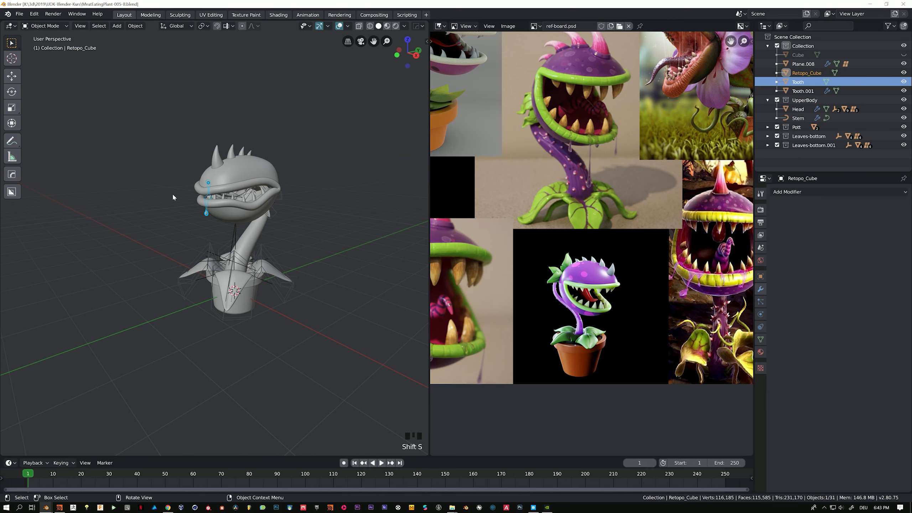
pyautogui.moveTo(173, 197); pyautogui.dragTo(228, 240, button='middle')
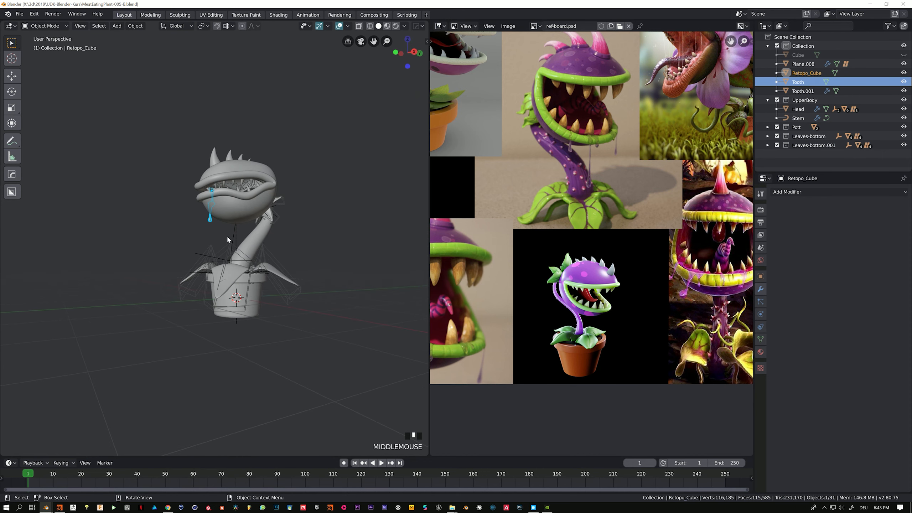
# Step: Select all parts of the plant and pot in right orthographic view and raise them 0.317 m along Z onto the ground line
pyautogui.click(259, 301)
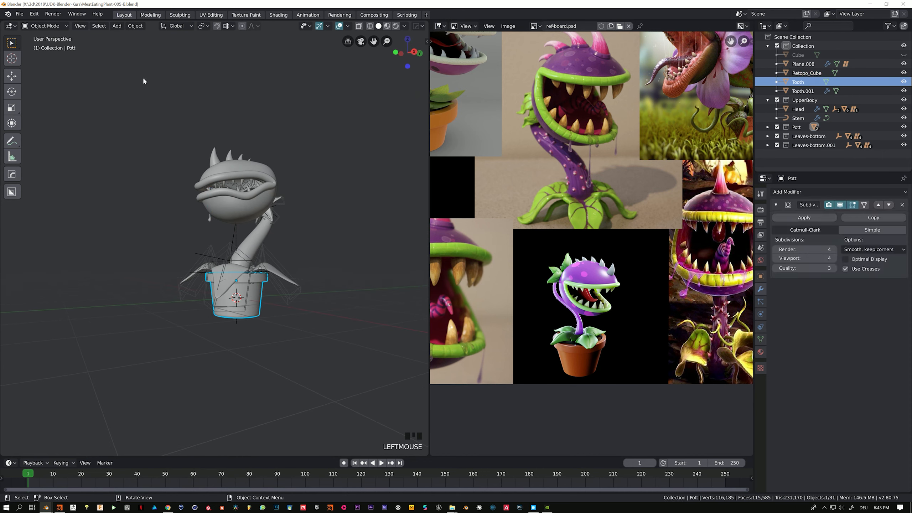
pyautogui.moveTo(143, 81); pyautogui.dragTo(323, 402)
pyautogui.press('KP_3')
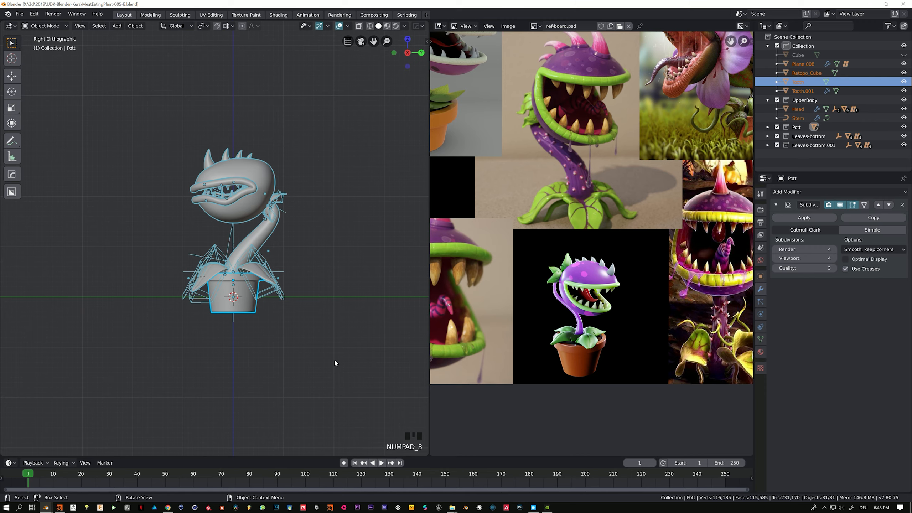
pyautogui.scroll(5, 267, 326)
pyautogui.keyDown('shift'); pyautogui.moveTo(267, 326); pyautogui.dragTo(259, 304, button='middle'); pyautogui.keyUp('shift')
pyautogui.scroll(-6, 260, 304)
pyautogui.moveTo(135, 98); pyautogui.dragTo(304, 386)
pyautogui.press('g')
pyautogui.press('z')
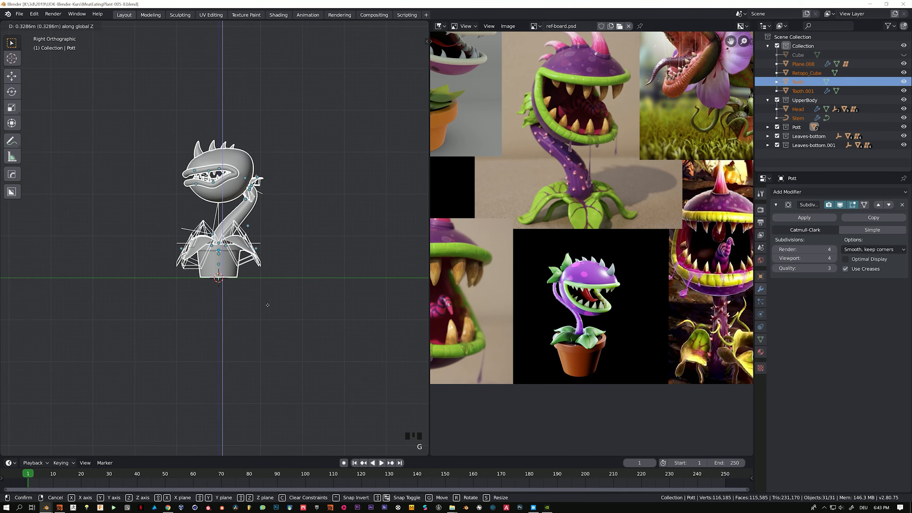
pyautogui.click(267, 296)
# Step: Fine-tune the plant's height by moving it -0.00236 m along Z so the pot's base meets the ground line
pyautogui.scroll(10, 238, 299)
pyautogui.keyDown('shift'); pyautogui.moveTo(271, 325); pyautogui.dragTo(282, 133, button='middle'); pyautogui.keyUp('shift')
pyautogui.scroll(1, 250, 251)
pyautogui.press('g')
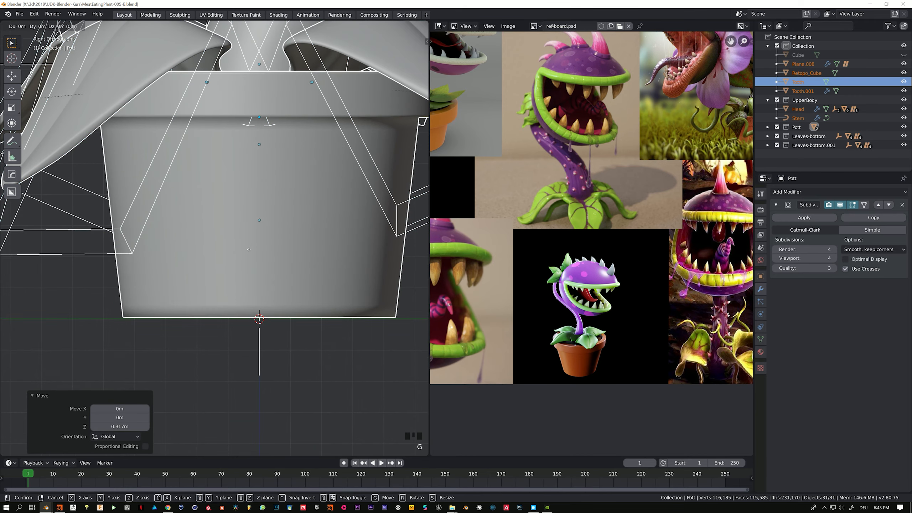
pyautogui.press('z')
pyautogui.click(250, 256)
# Step: Add a plane at the world origin as the floor and scale it by about 7.954
pyautogui.moveTo(250, 256); pyautogui.dragTo(232, 221, button='middle')
pyautogui.scroll(-6, 239, 237)
pyautogui.hotkey('shift', 'a')
pyautogui.moveTo(230, 221)
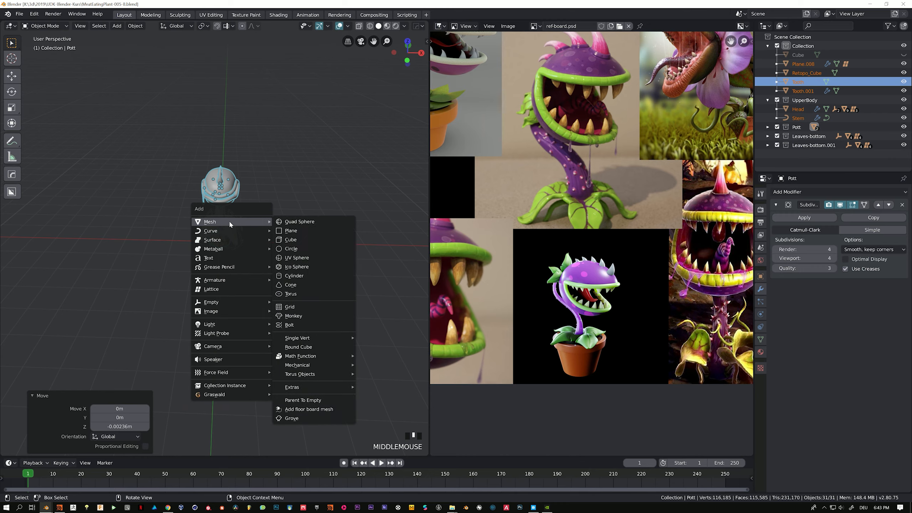
pyautogui.click(302, 231)
pyautogui.press('s')
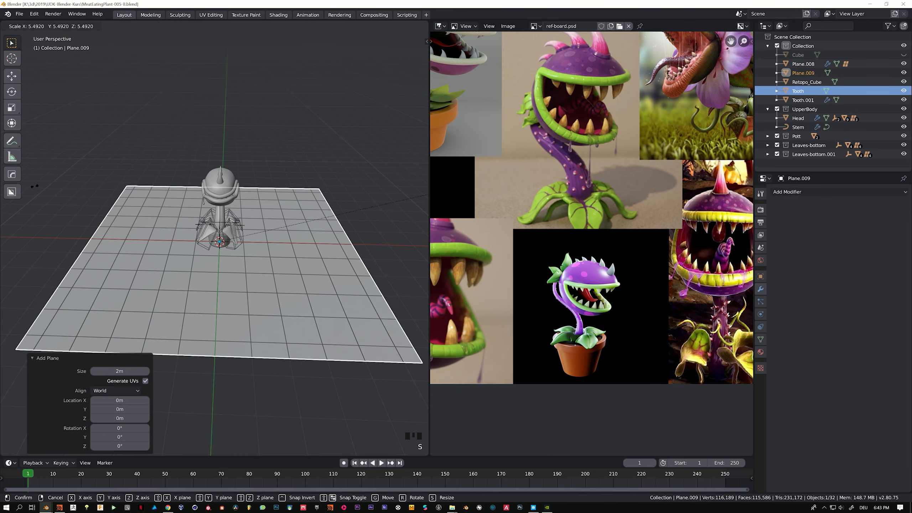
pyautogui.click(280, 228)
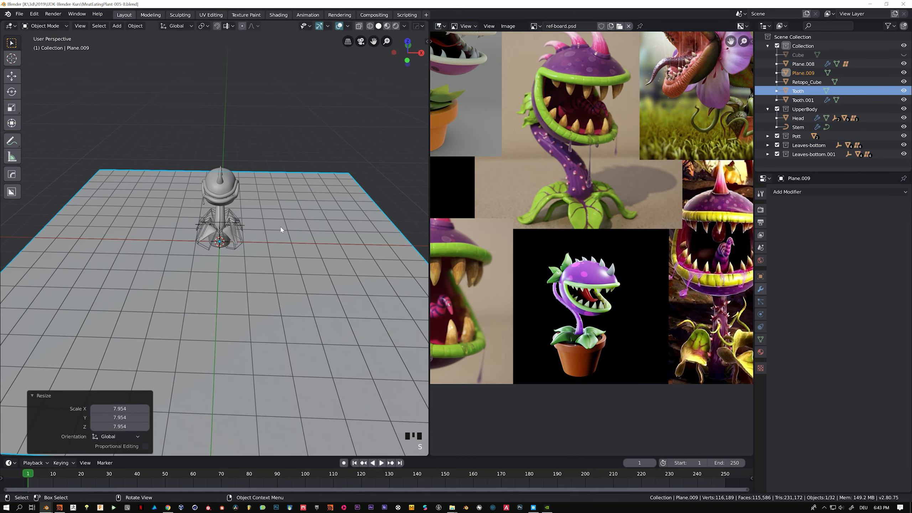
# Step: Extrude the floor plane's edge behind the plant about 17.5 m up along Z to form a back wall
pyautogui.press('Tab')
pyautogui.scroll(-5, 169, 239)
pyautogui.click(156, 204)
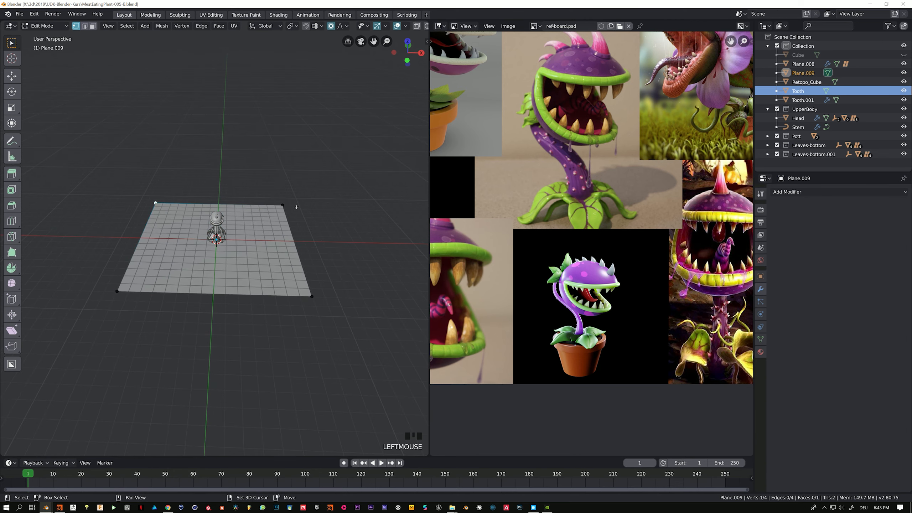
pyautogui.moveTo(284, 204); pyautogui.dragTo(252, 293, button='middle')
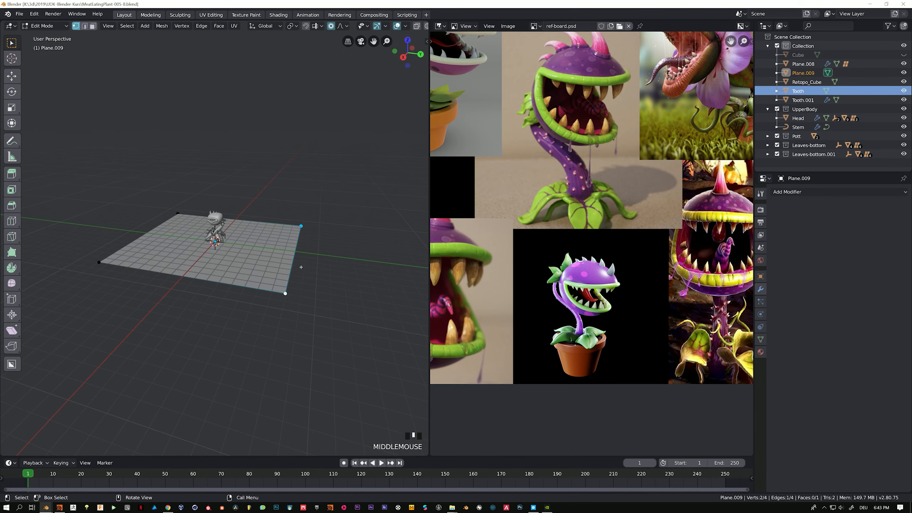
pyautogui.moveTo(339, 162); pyautogui.dragTo(253, 245, button='middle')
pyautogui.moveTo(282, 203); pyautogui.dragTo(357, 379)
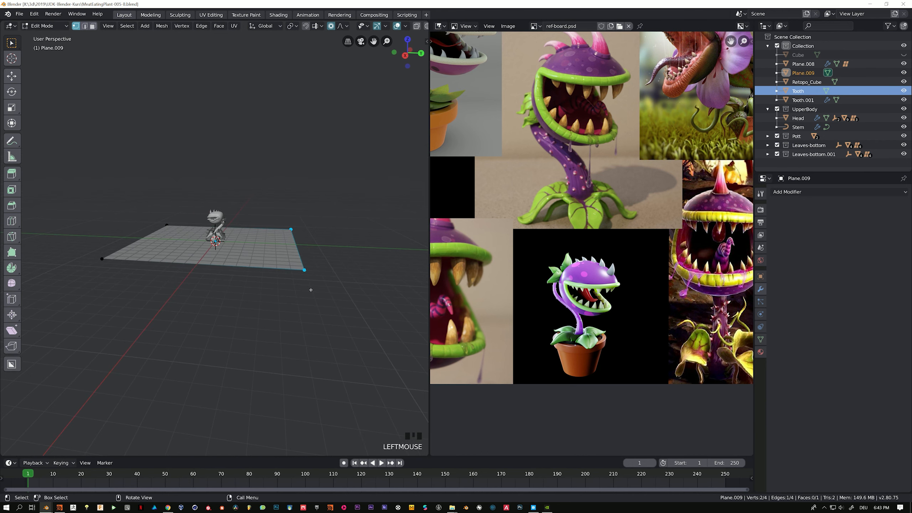
pyautogui.moveTo(287, 269); pyautogui.dragTo(307, 281, button='middle')
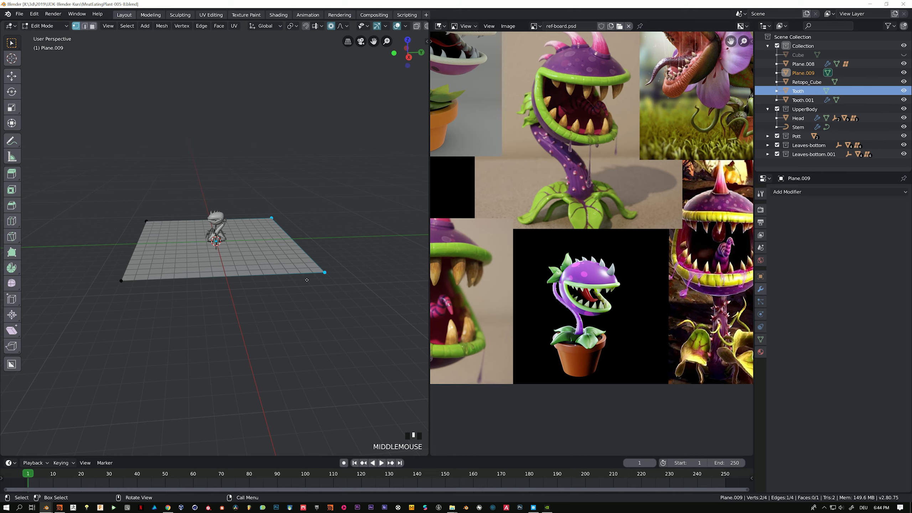
pyautogui.press('e')
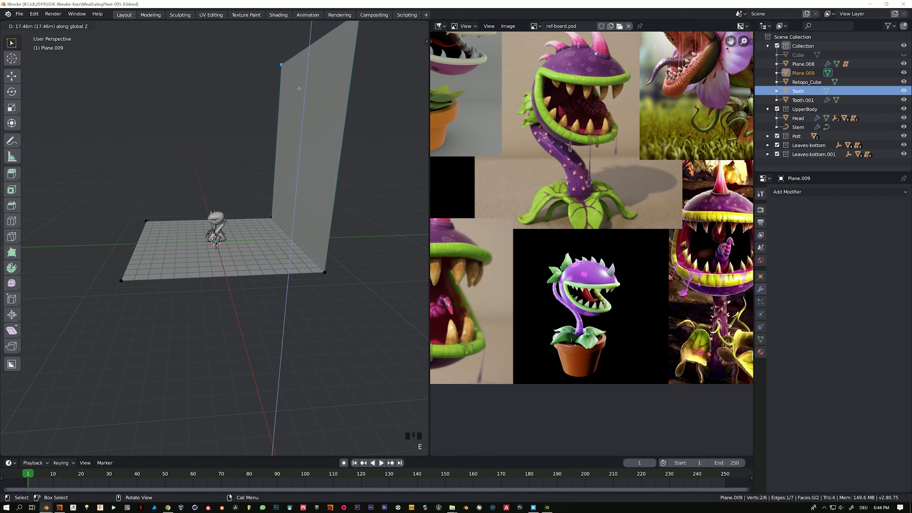
pyautogui.click(298, 82)
# Step: Try to bevel the edge between the floor and the back wall with 10 segments
pyautogui.moveTo(251, 204); pyautogui.dragTo(277, 213, button='middle')
pyautogui.click(236, 202)
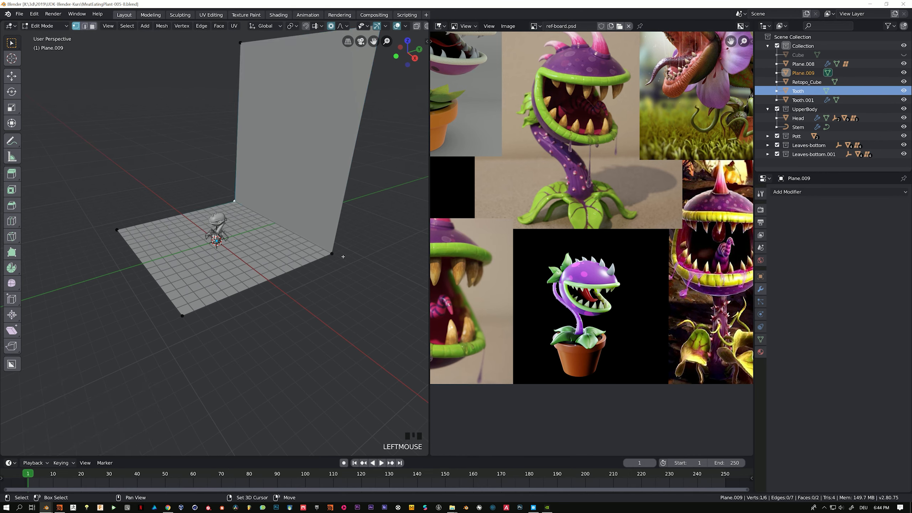
pyautogui.moveTo(333, 258); pyautogui.dragTo(259, 230, button='middle')
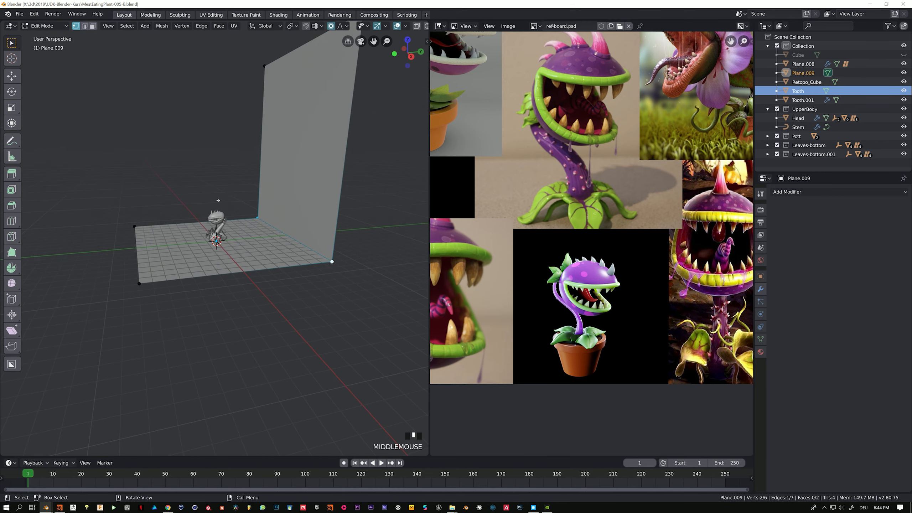
pyautogui.press('ctrl')
pyautogui.hotkey('ctrl', 'b')
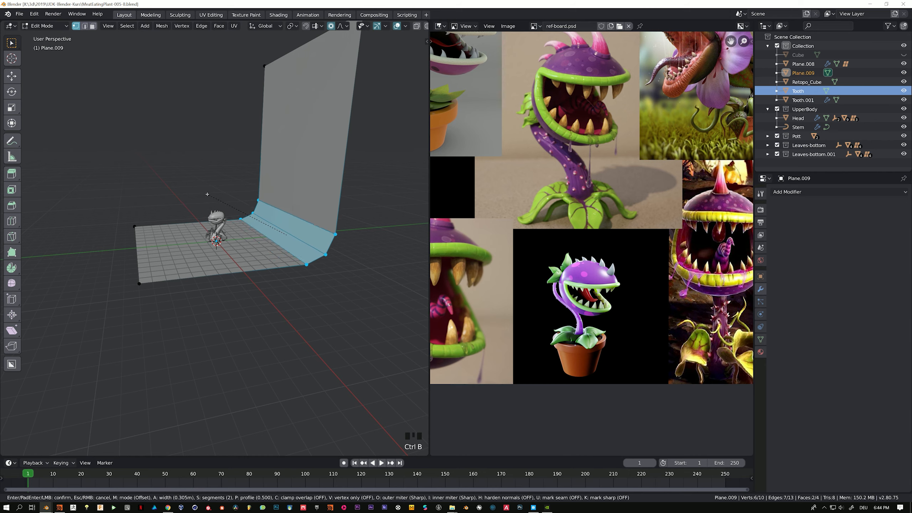
pyautogui.scroll(3, 207, 194)
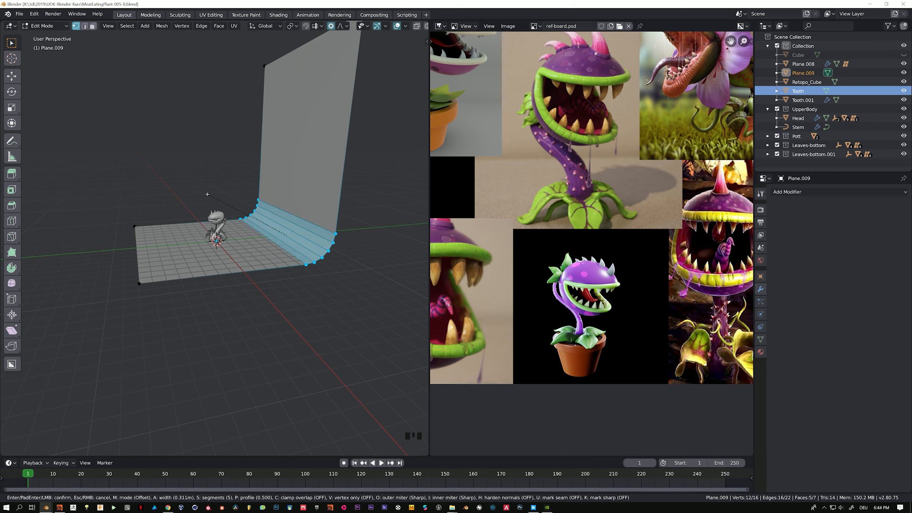
pyautogui.scroll(5, 207, 194)
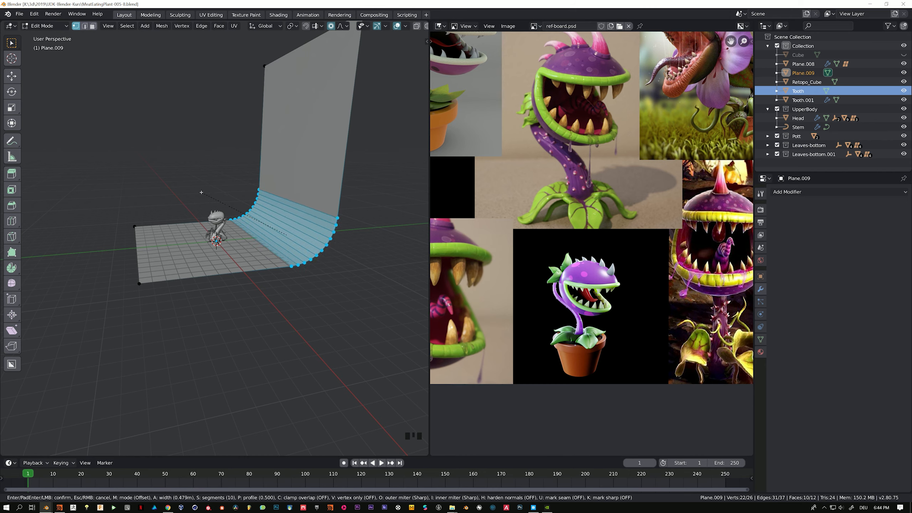
pyautogui.press('Escape')
# Step: Return the floor-and-wall backdrop to Object Mode and open the list of modifiers for it
pyautogui.moveTo(202, 192); pyautogui.dragTo(270, 255, button='middle')
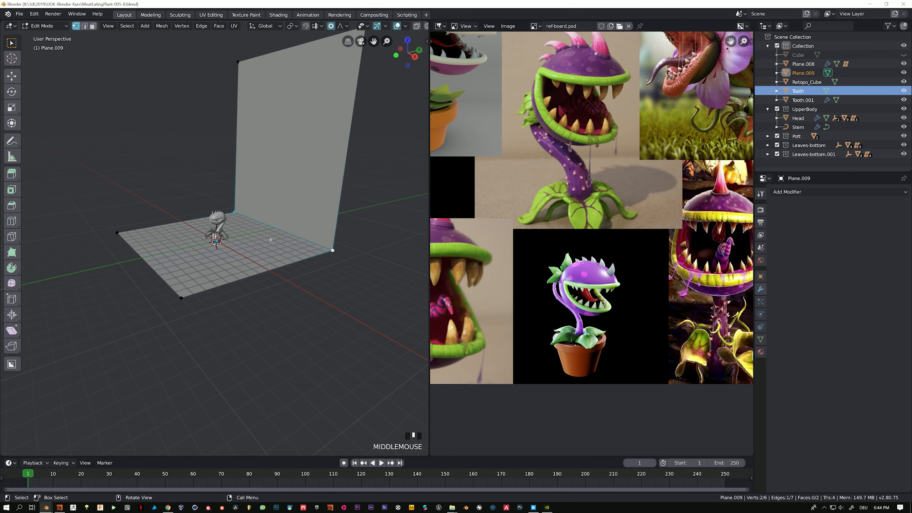
pyautogui.press('Tab')
pyautogui.moveTo(273, 219); pyautogui.dragTo(201, 168, button='middle')
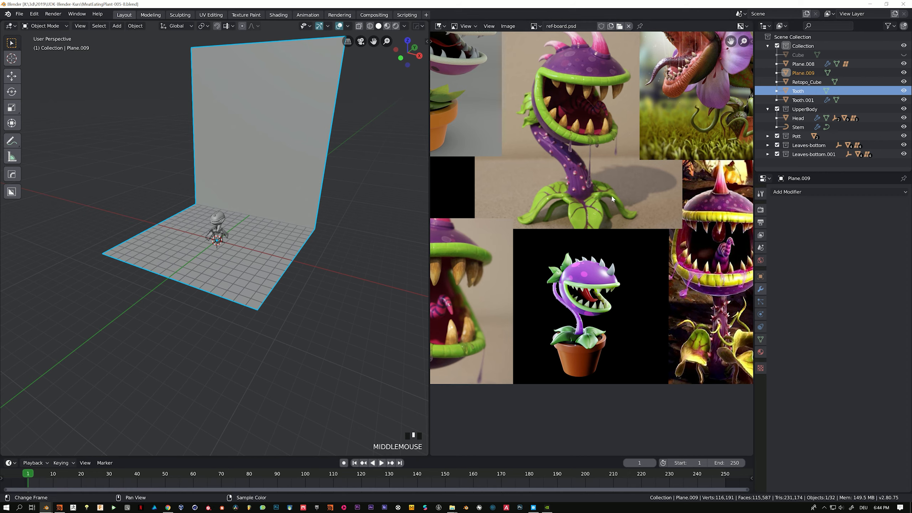
pyautogui.click(768, 192)
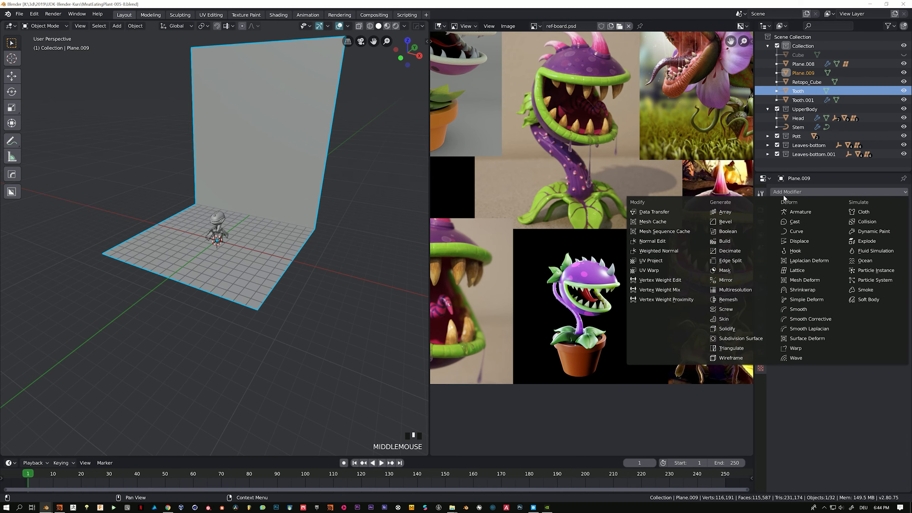
# Step: Add a Bevel modifier to the backdrop plane with a width of about 0.53 m and 23 segments
pyautogui.click(732, 222)
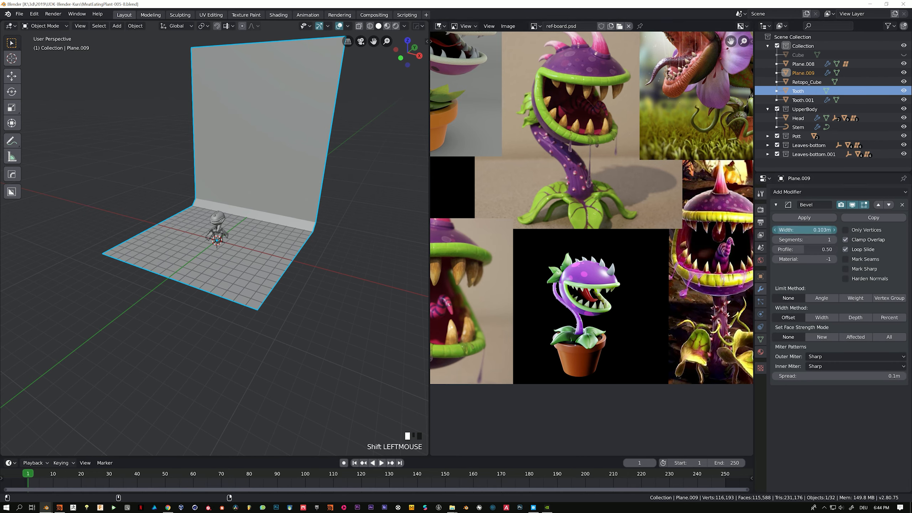
pyautogui.moveTo(800, 230)
pyautogui.keyDown('shift'); pyautogui.mouseDown()
pyautogui.moveTo(827, 229)
pyautogui.moveTo(827, 239)
pyautogui.moveTo(808, 240)
pyautogui.moveTo(811, 229)
pyautogui.mouseUp(); pyautogui.keyUp('shift')
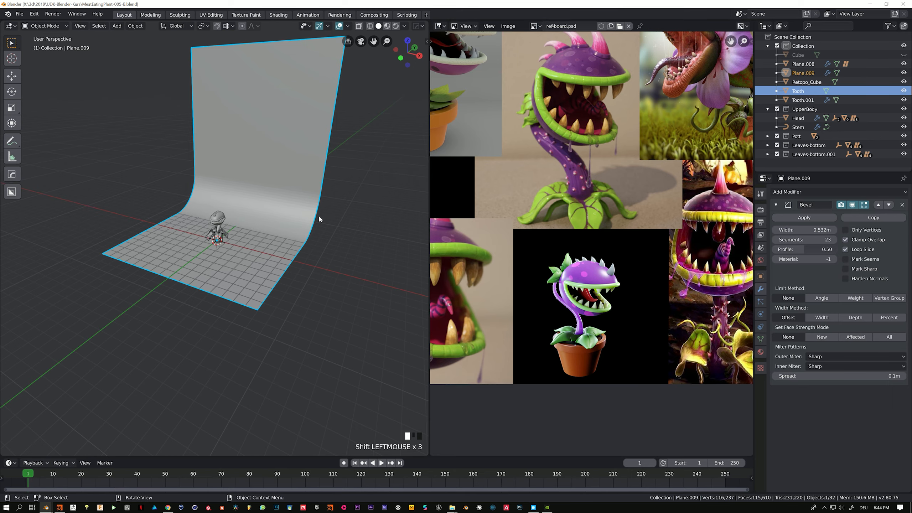
# Step: Move the backdrop about 2.64 m along Y and widen its bevel to about 0.735 m
pyautogui.moveTo(318, 214); pyautogui.dragTo(256, 245, button='middle')
pyautogui.press('g')
pyautogui.press('y')
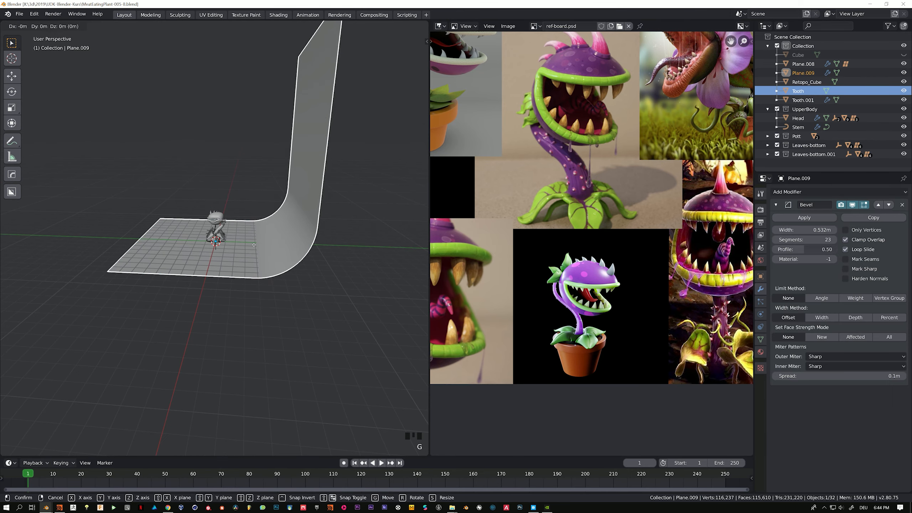
pyautogui.click(290, 232)
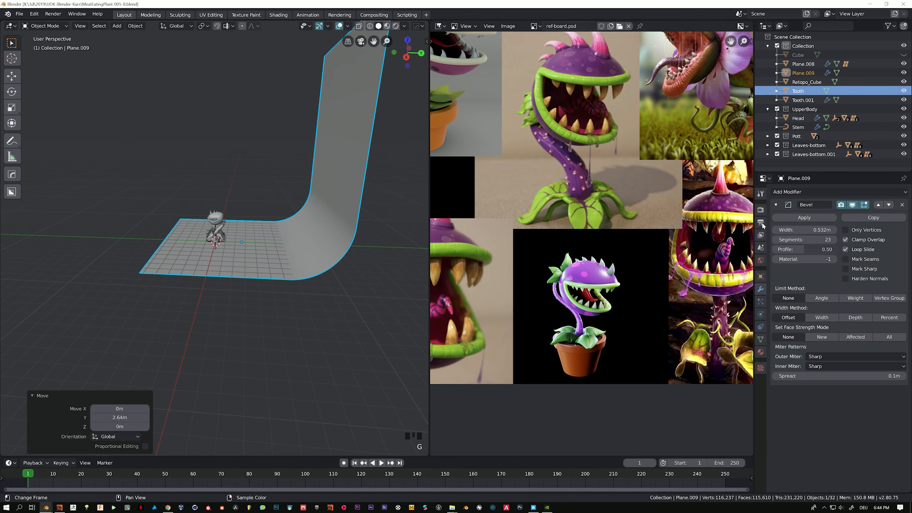
pyautogui.keyDown('shift'); pyautogui.moveTo(804, 229); pyautogui.dragTo(822, 229); pyautogui.keyUp('shift')
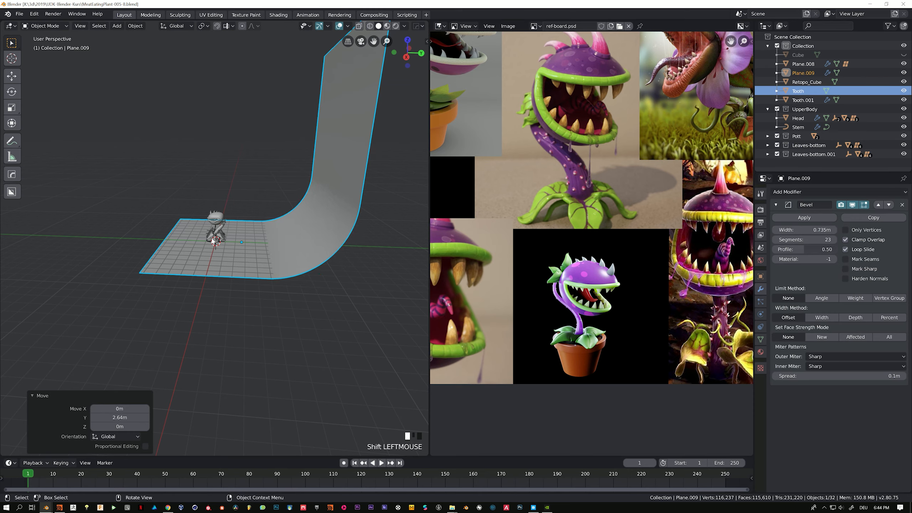
# Step: Add a camera to the scene and clear its rotation
pyautogui.moveTo(273, 223); pyautogui.dragTo(254, 235, button='middle')
pyautogui.rightClick(288, 199)
pyautogui.click(288, 197)
pyautogui.scroll(4, 253, 236)
pyautogui.hotkey('shift', 'a')
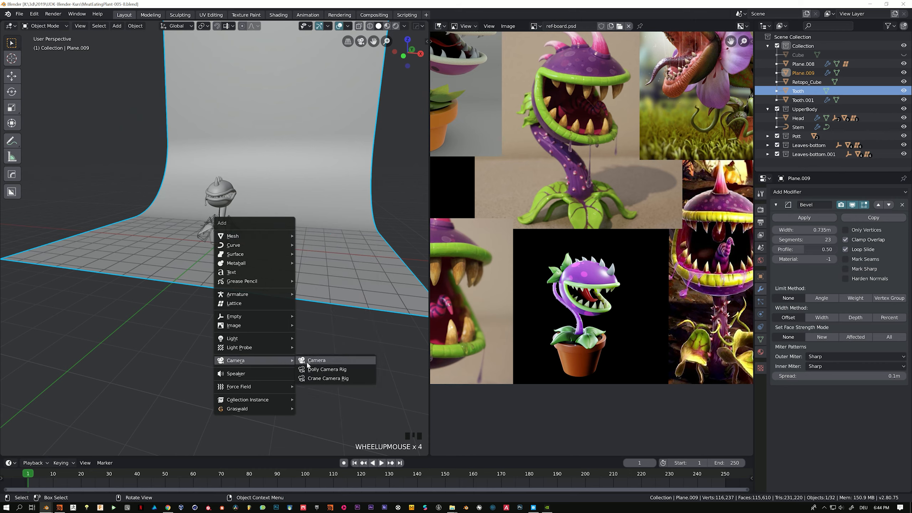
pyautogui.click(308, 360)
pyautogui.moveTo(251, 288); pyautogui.dragTo(230, 233, button='middle')
pyautogui.scroll(4, 234, 246)
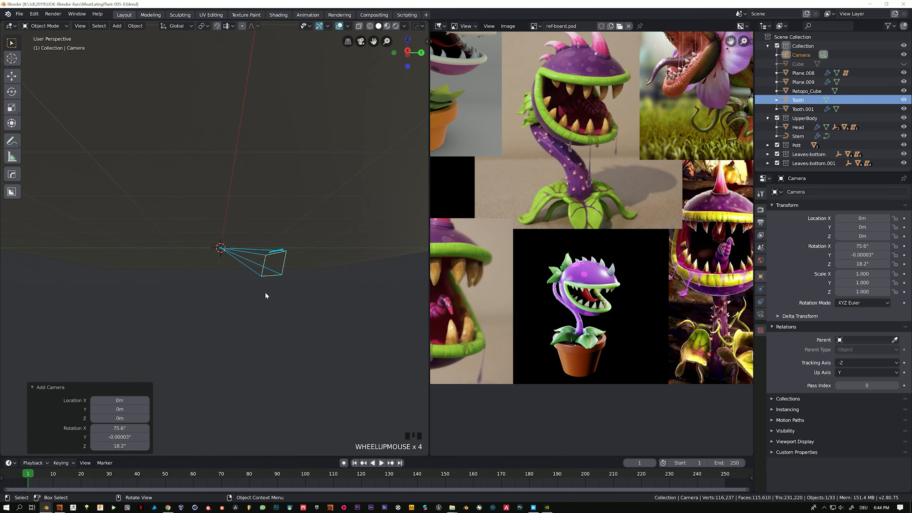
pyautogui.moveTo(266, 293); pyautogui.dragTo(269, 295, button='middle')
pyautogui.hotkey('alt', 'r')
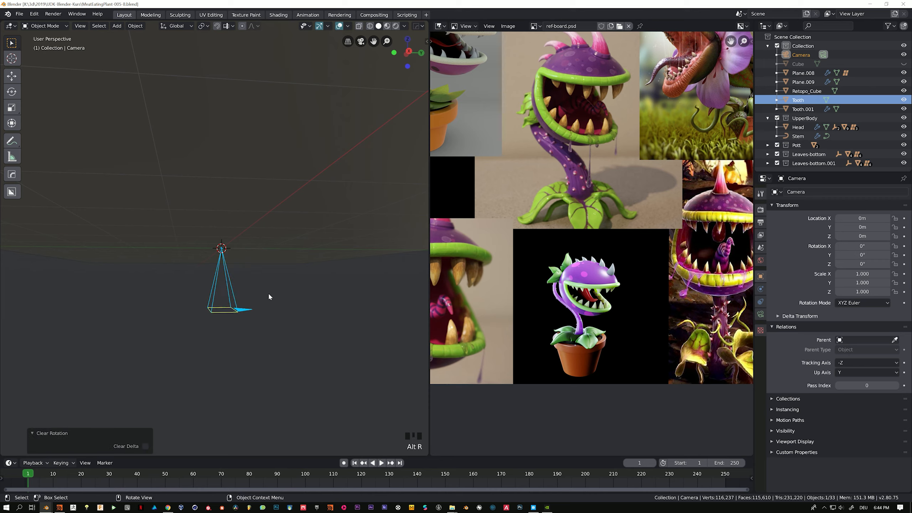
# Step: Move the camera about -7.14 m along Y and rotate it 90° about the global X axis
pyautogui.scroll(-3, 267, 295)
pyautogui.moveTo(238, 250)
pyautogui.mouseDown(button='middle')
pyautogui.moveTo(231, 270)
pyautogui.moveTo(252, 268)
pyautogui.moveTo(233, 277)
pyautogui.moveTo(247, 263)
pyautogui.moveTo(226, 263)
pyautogui.mouseUp(button='middle')
pyautogui.press('g')
pyautogui.click(129, 300)
pyautogui.moveTo(129, 300); pyautogui.dragTo(244, 268, button='middle')
pyautogui.press('r')
pyautogui.press('x')
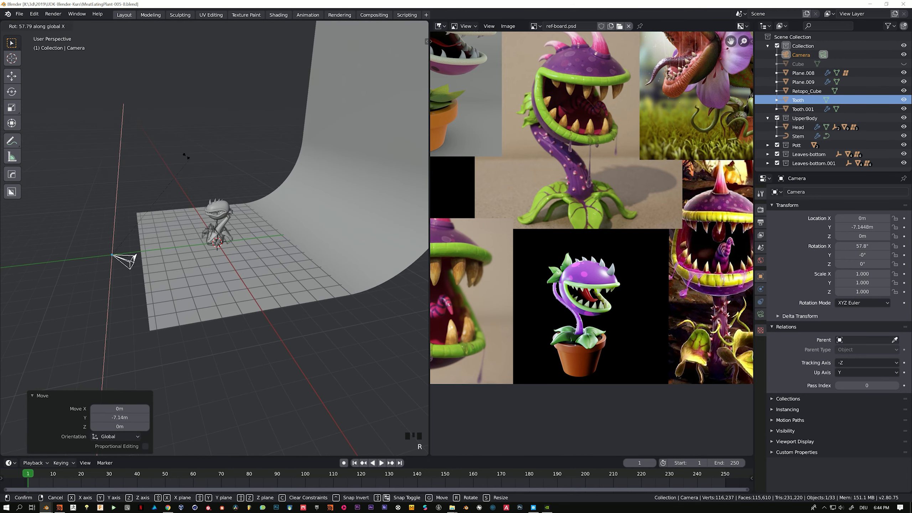
pyautogui.click(126, 161)
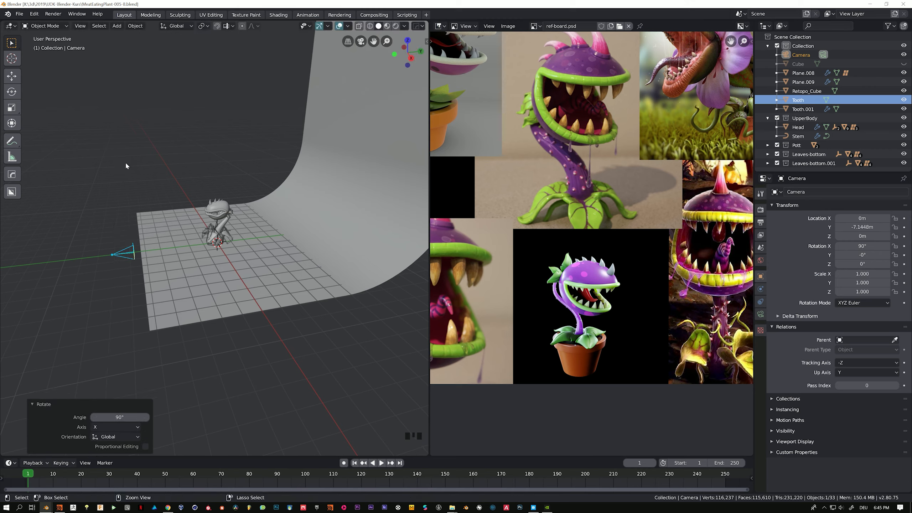
# Step: Switch the viewport to the camera's view and enlarge the camera frame in it
pyautogui.moveTo(126, 162); pyautogui.dragTo(159, 227, button='middle')
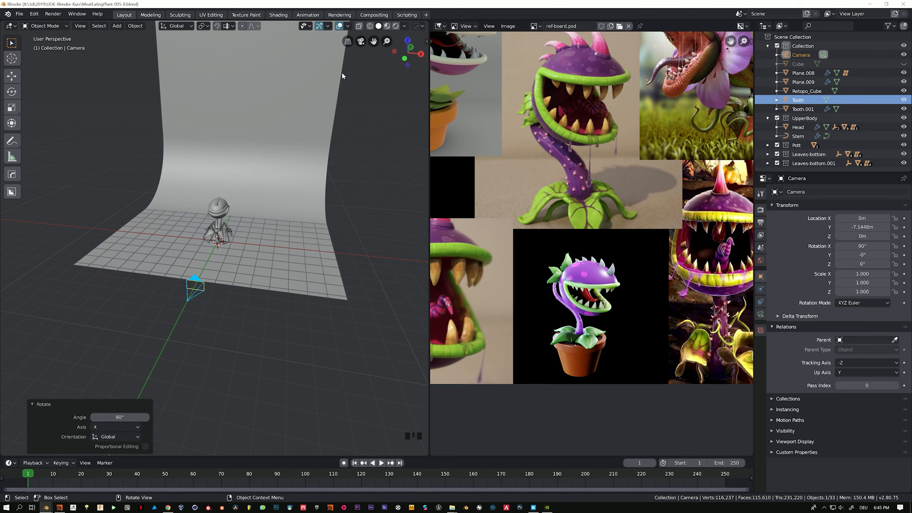
pyautogui.click(360, 43)
pyautogui.scroll(3, 236, 218)
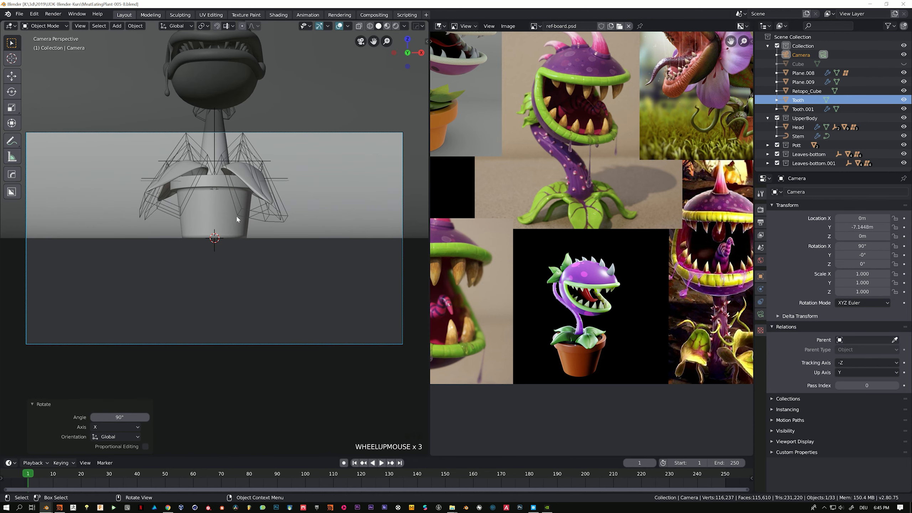
pyautogui.press('g')
pyautogui.press('z')
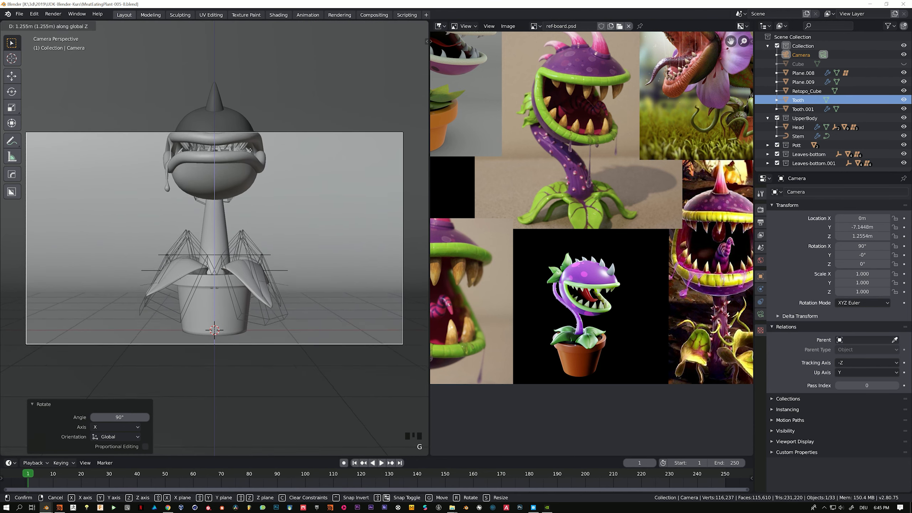
pyautogui.rightClick(226, 251)
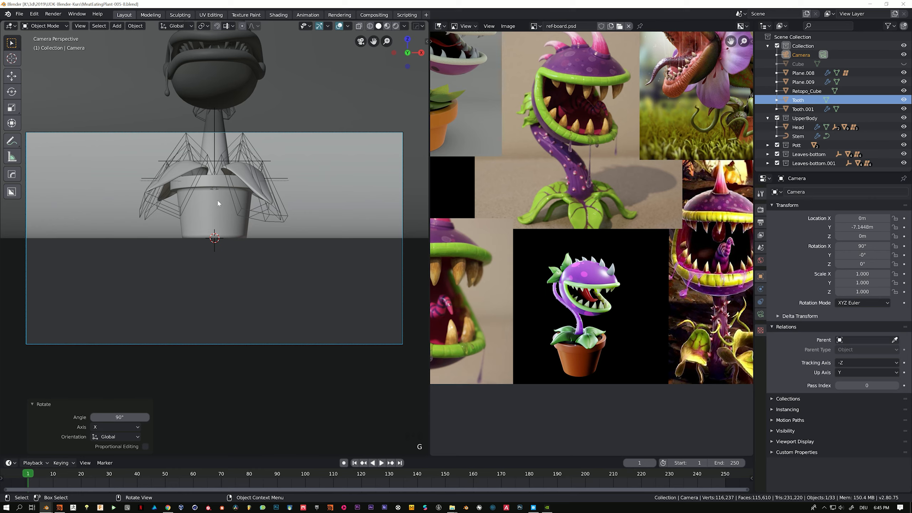
# Step: Hide the viewport toolbar and raise the camera about 1.48 m along Z
pyautogui.press('t')
pyautogui.press('g')
pyautogui.press('z')
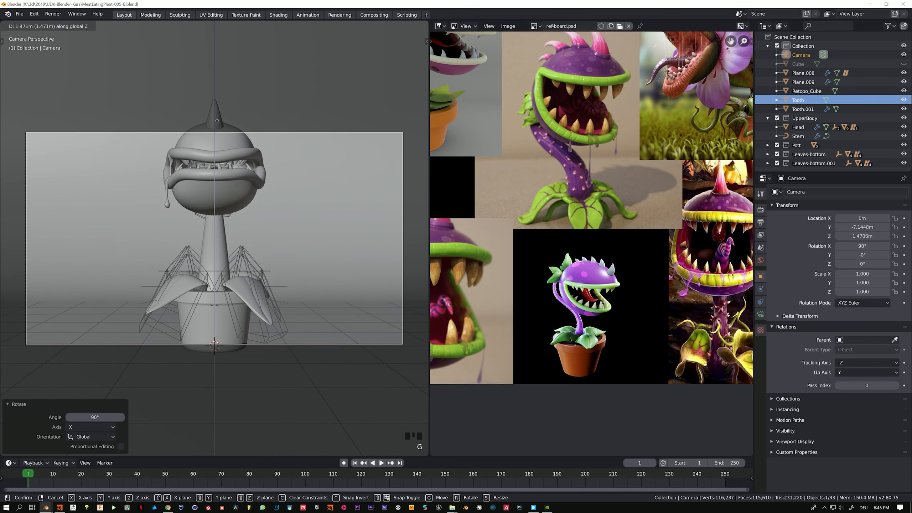
pyautogui.click(217, 123)
# Step: Move the camera about -2.49 m along Y and raise it about another 0.166 m along Z
pyautogui.press('g')
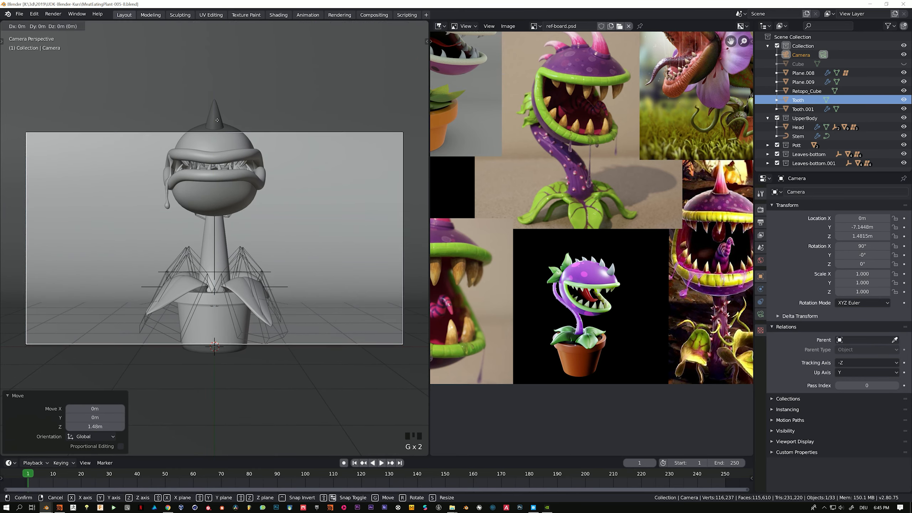
pyautogui.press('y')
pyautogui.click(218, 151)
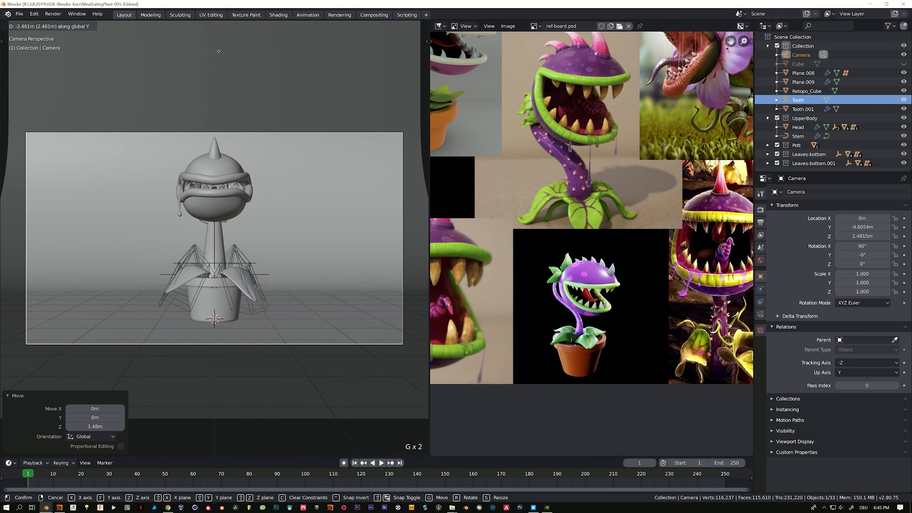
pyautogui.press('g')
pyautogui.press('z')
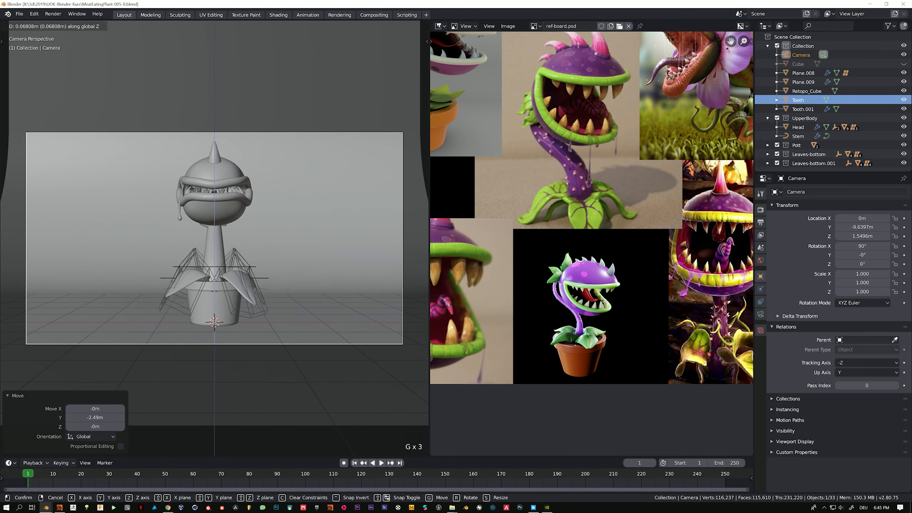
pyautogui.click(224, 137)
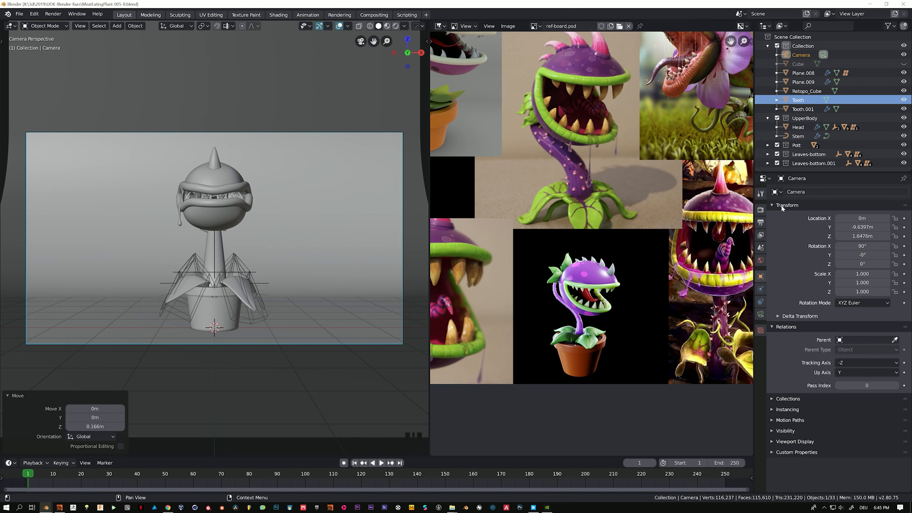
# Step: Set the render resolution to a square 1920 by 1920 px
pyautogui.click(760, 224)
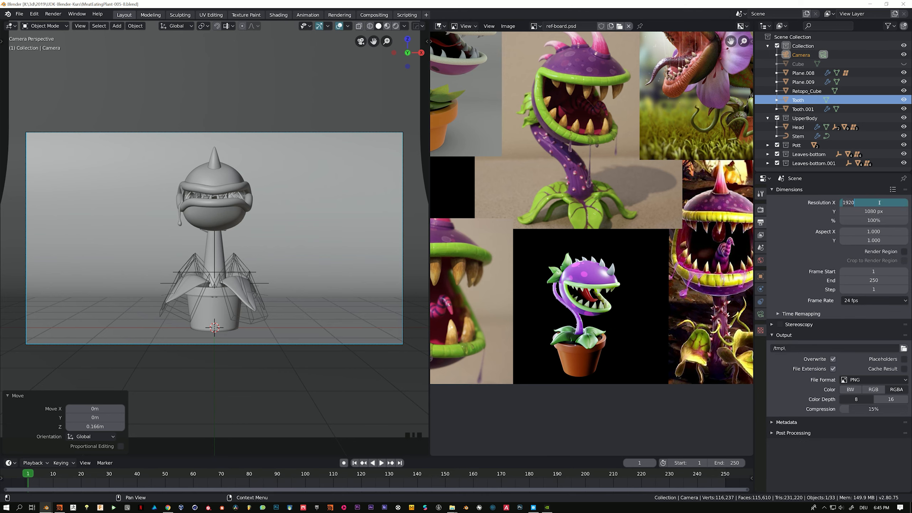
pyautogui.press('Tab')
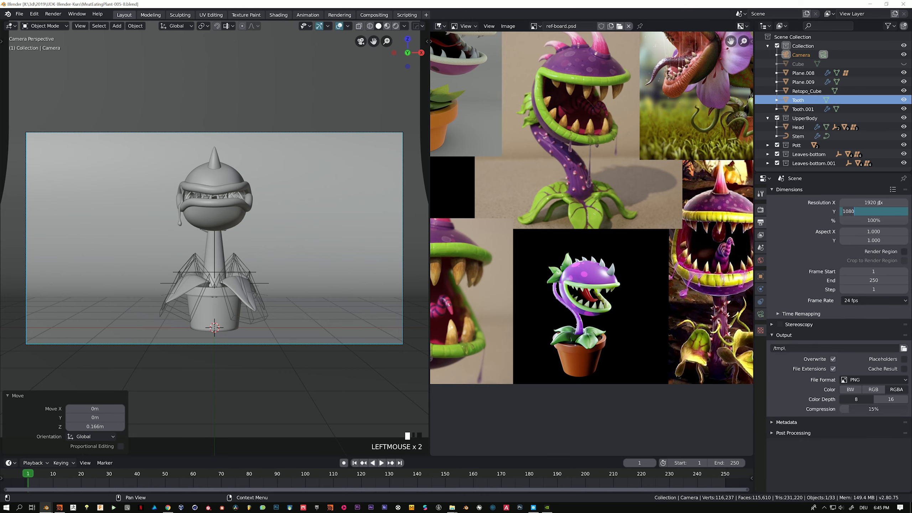
pyautogui.write('1920')
pyautogui.press('Return')
pyautogui.scroll(-3, 309, 279)
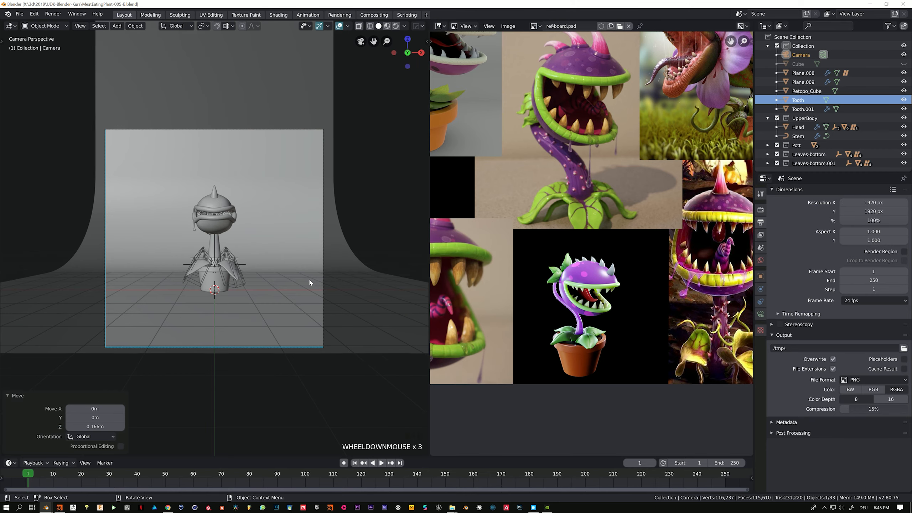
pyautogui.press('g')
pyautogui.press('y')
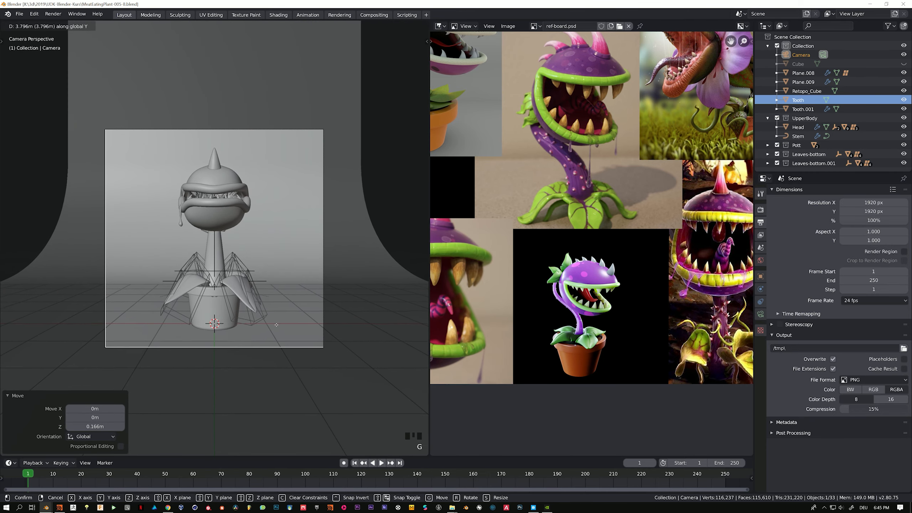
pyautogui.rightClick(282, 284)
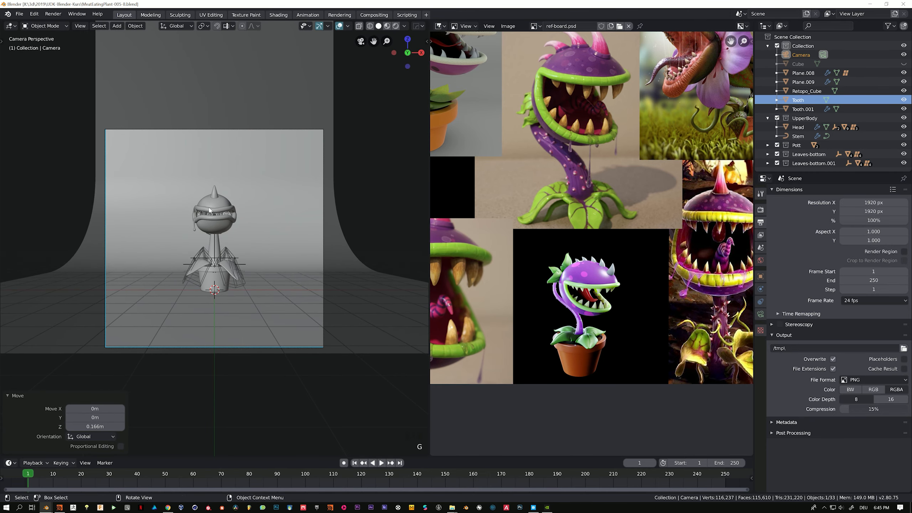
# Step: Increase the camera's focal length with Camera Lens Angle until the plant nearly fills the height of the square frame
pyautogui.rightClick(236, 236)
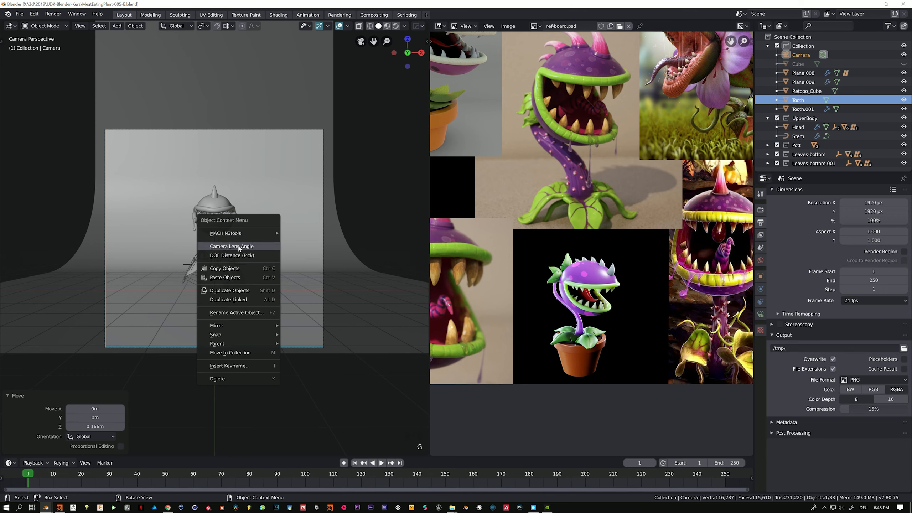
pyautogui.scroll(2, 228, 158)
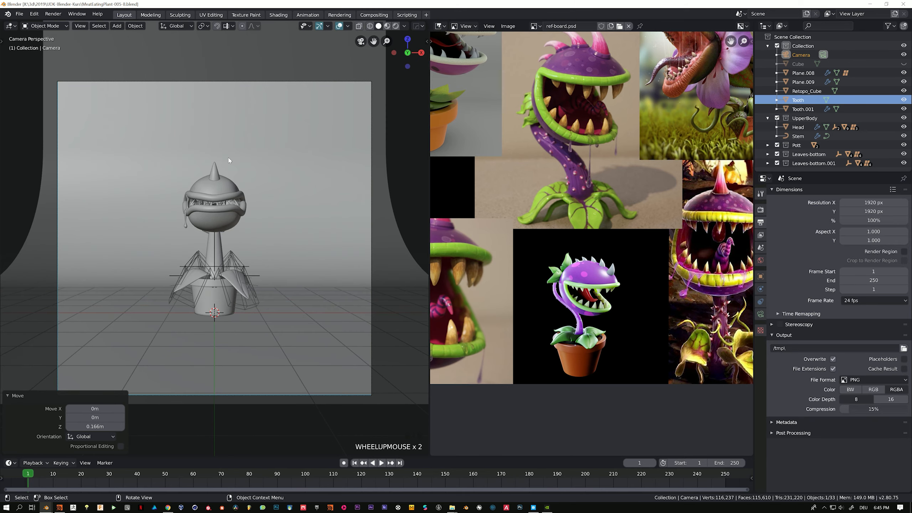
pyautogui.rightClick(278, 163)
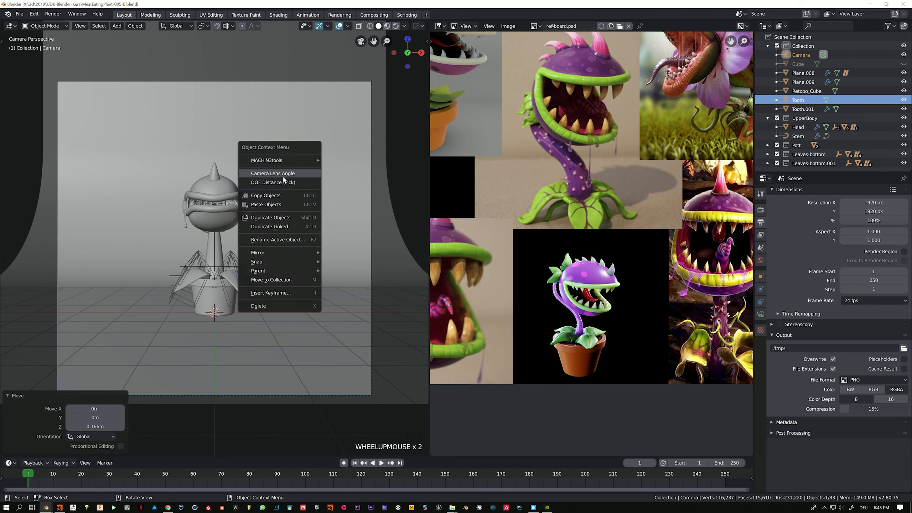
pyautogui.click(283, 174)
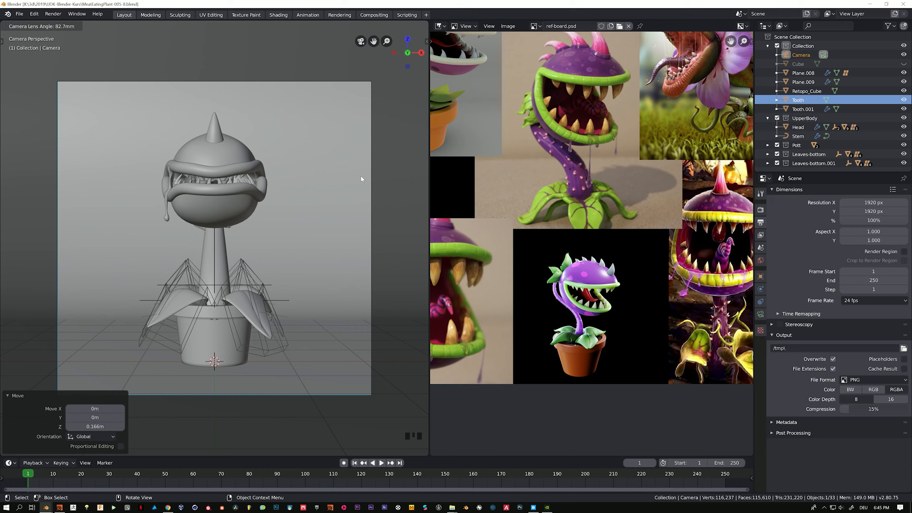
pyautogui.click(383, 178)
# Step: Parent the drool strand Retopo_Cube to the Head object using the Object parenting option
pyautogui.click(231, 147)
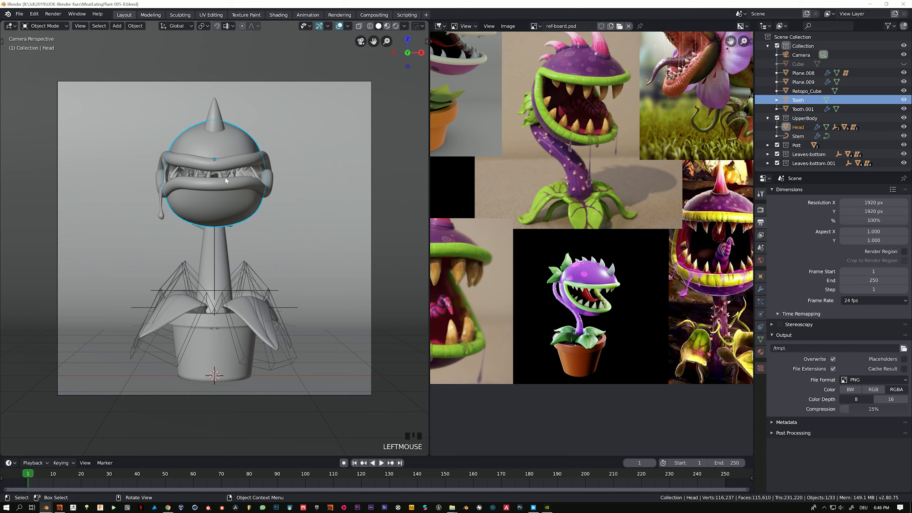
pyautogui.doubleClick(161, 200)
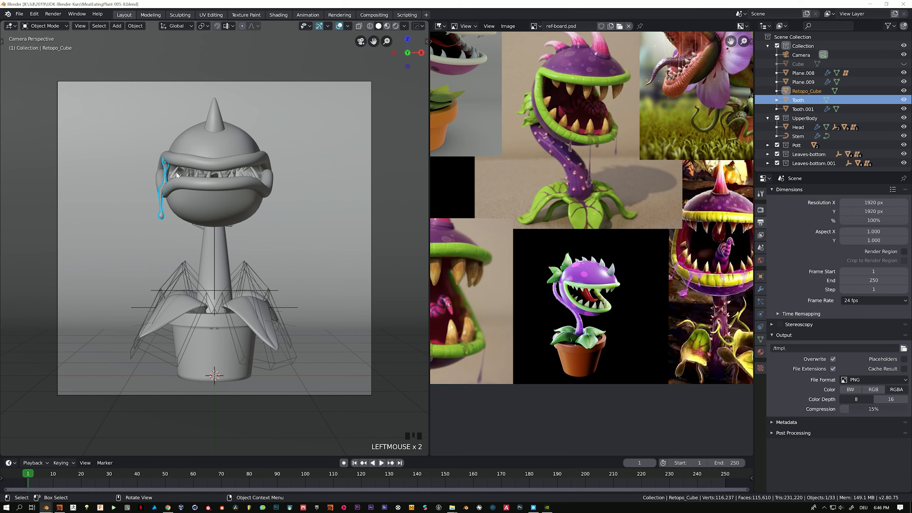
pyautogui.keyDown('shift'); pyautogui.click(196, 144); pyautogui.keyUp('shift')
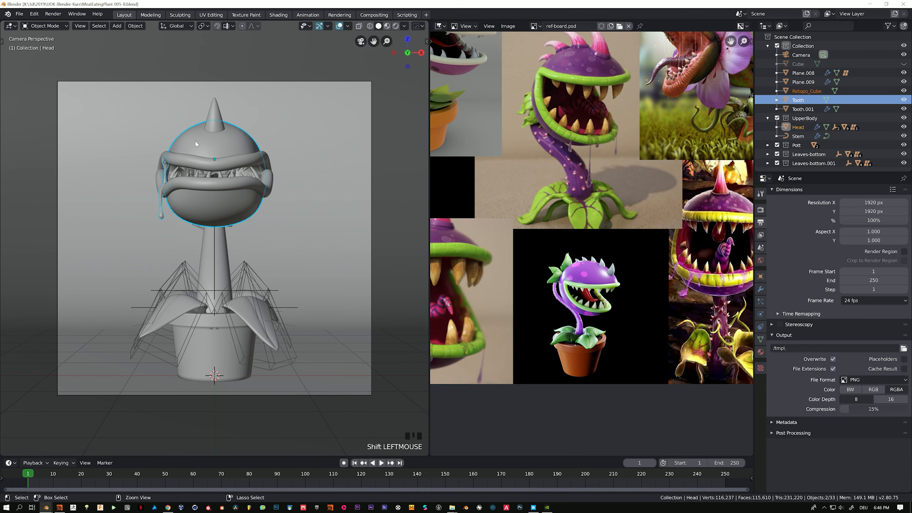
pyautogui.hotkey('ctrl', 'p')
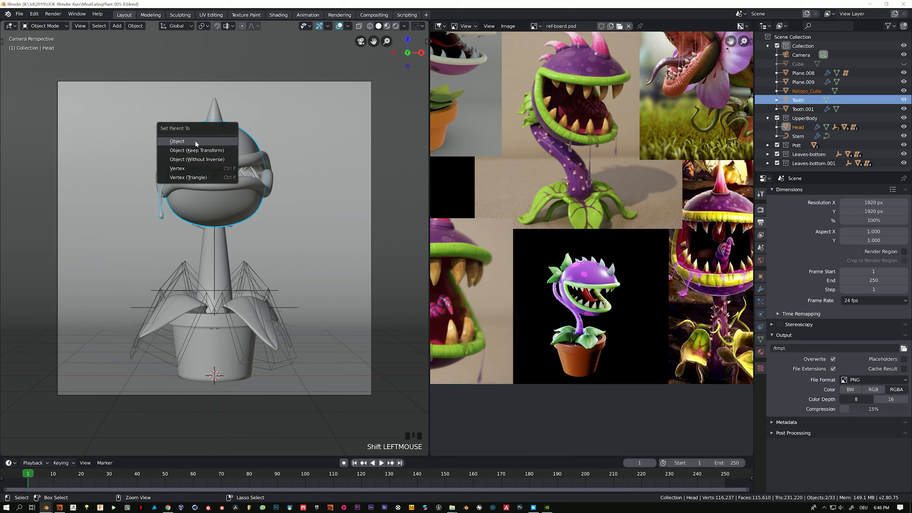
pyautogui.click(195, 141)
# Step: Complete parenting the drool strand to the head with the Object option, and leave only the head selected
pyautogui.click(195, 141)
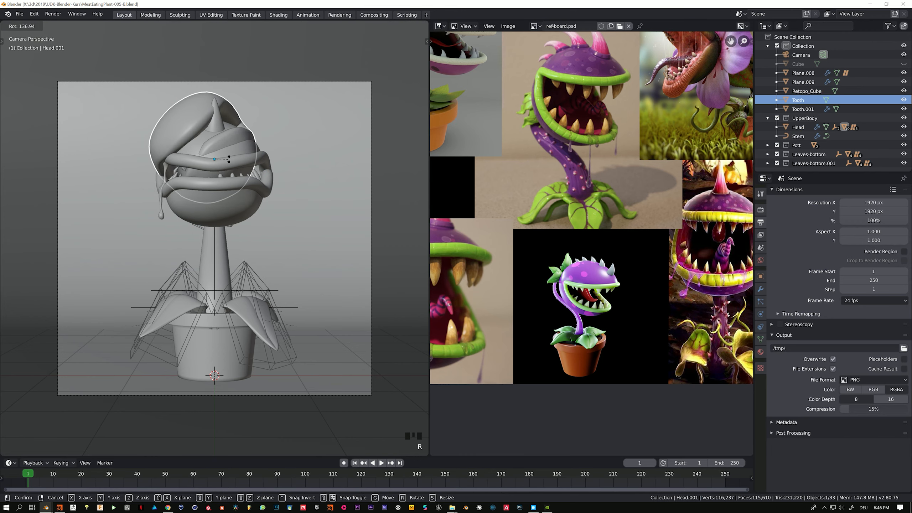
pyautogui.click(245, 137)
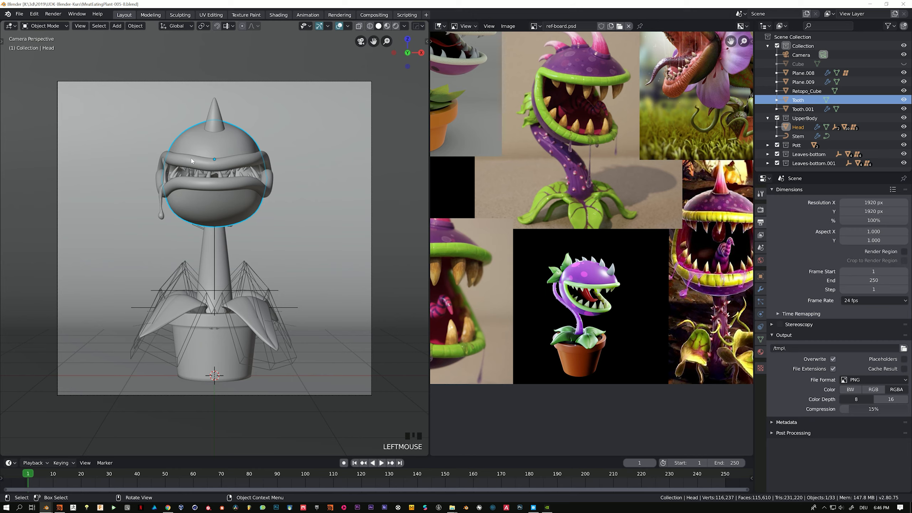
# Step: Turn the head sideways with a trackball rotation, and move it 0.265 m along X and -0.231 m along Z
pyautogui.press('r')
pyautogui.press('r')
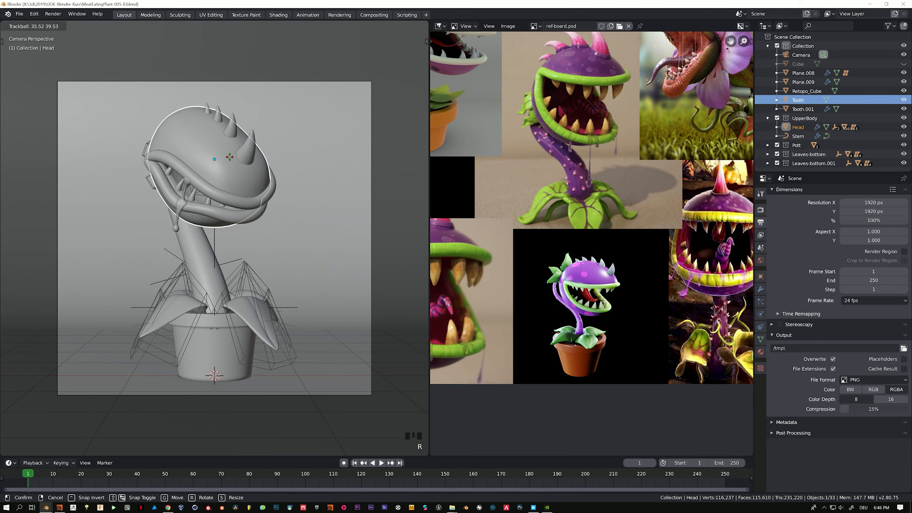
pyautogui.click(251, 176)
pyautogui.press('g')
pyautogui.click(255, 183)
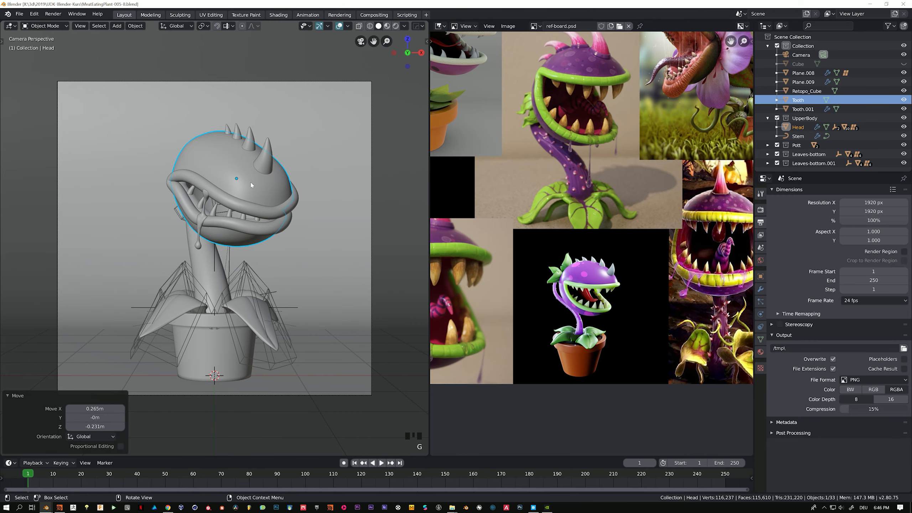
pyautogui.press('r')
pyautogui.press('r')
pyautogui.rightClick(288, 181)
# Step: Move the head -0.51 m along X and 0.12 m along Z
pyautogui.press('g')
pyautogui.click(243, 171)
# Step: Trackball-rotate the head by 6.3° and -98.5°, and move it 0.0684 m along X and -0.0684 m along Z
pyautogui.press('r')
pyautogui.press('r')
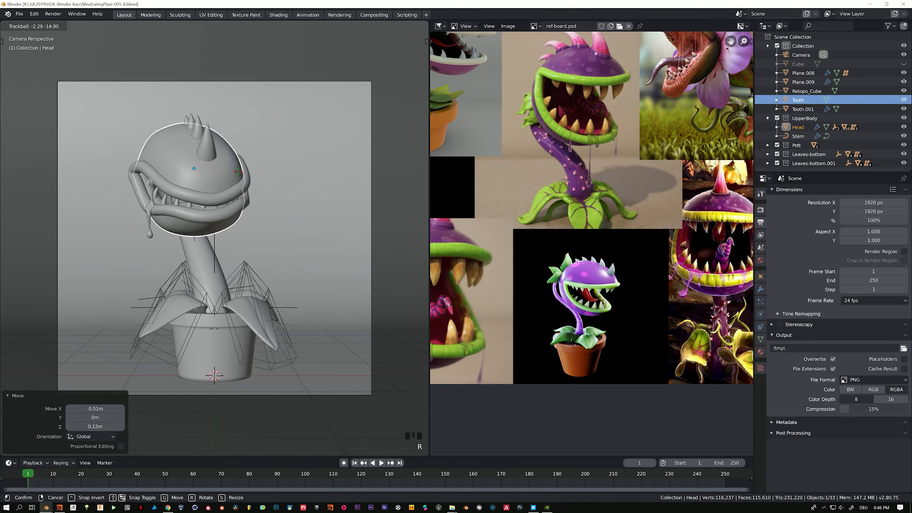
pyautogui.click(247, 170)
pyautogui.press('g')
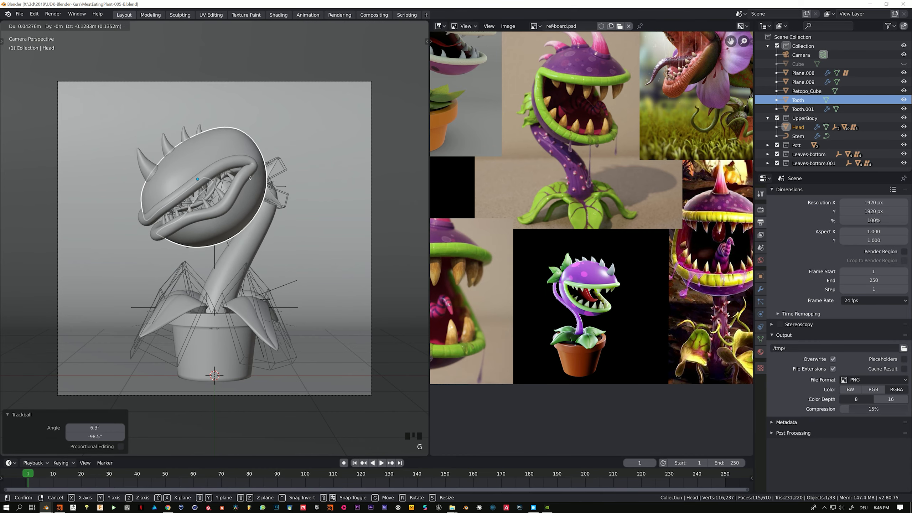
pyautogui.click(250, 168)
pyautogui.press('r')
pyautogui.press('r')
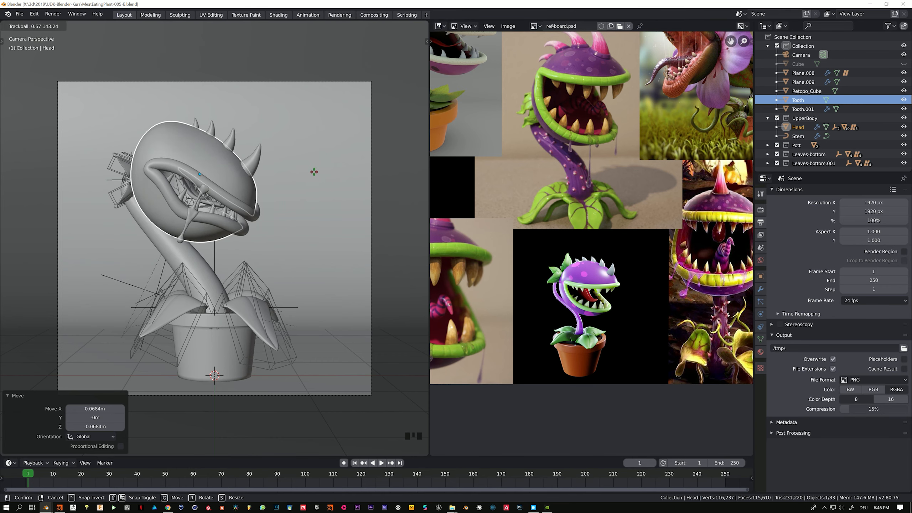
pyautogui.rightClick(284, 163)
pyautogui.press('r')
pyautogui.rightClick(327, 187)
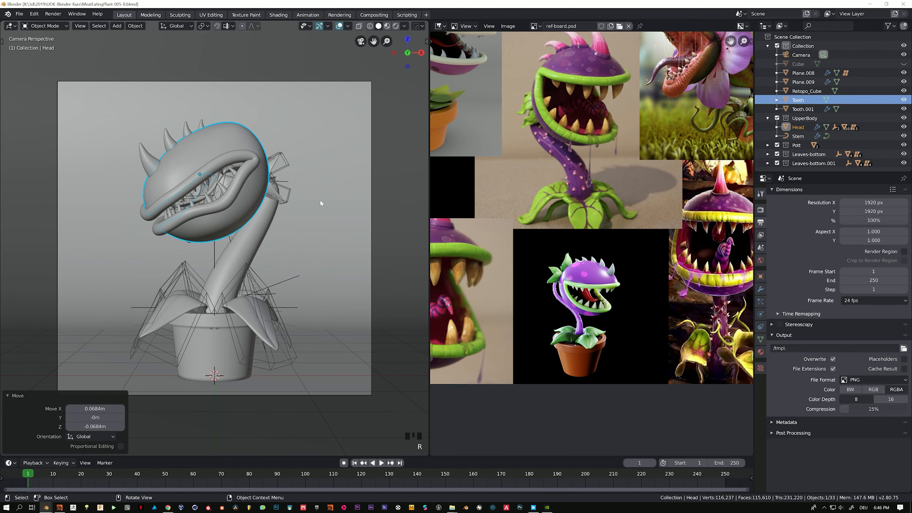
# Step: Trackball-rotate the head by -23.5° and 105°, and rotate it another 0.379° about the view axis
pyautogui.press('r')
pyautogui.press('r')
pyautogui.click(319, 135)
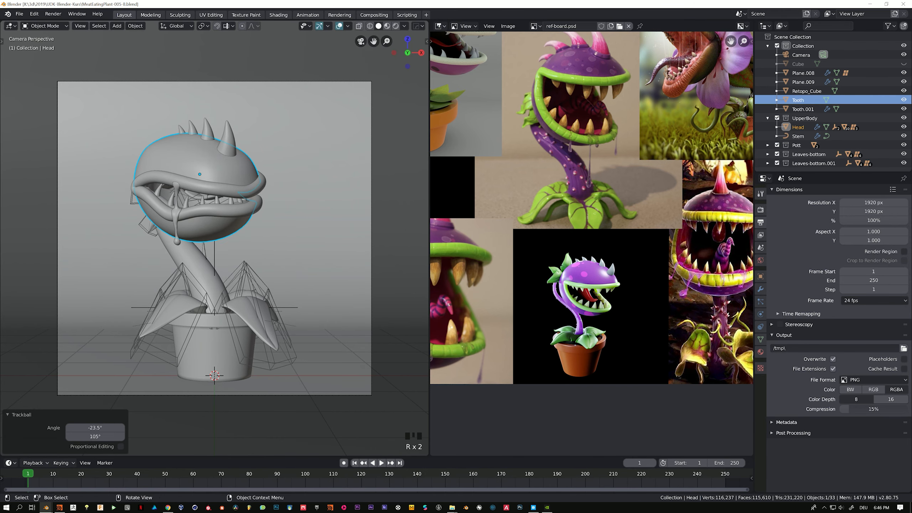
pyautogui.press('r')
pyautogui.click(308, 143)
# Step: Refine the head's tilt with two trackball rotations, first by -36.1° and 3.44°, and again by 36.7° and 25.8°
pyautogui.press('r')
pyautogui.press('r')
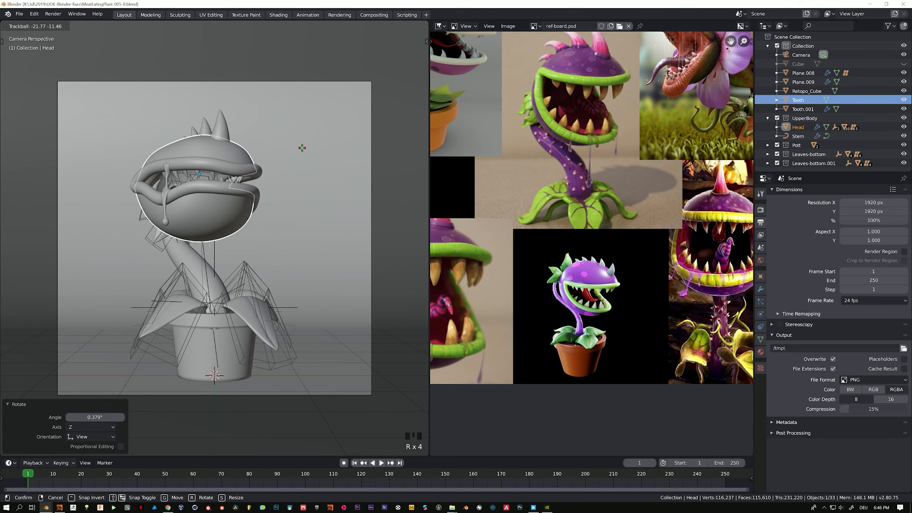
pyautogui.click(308, 143)
pyautogui.press('r')
pyautogui.press('r')
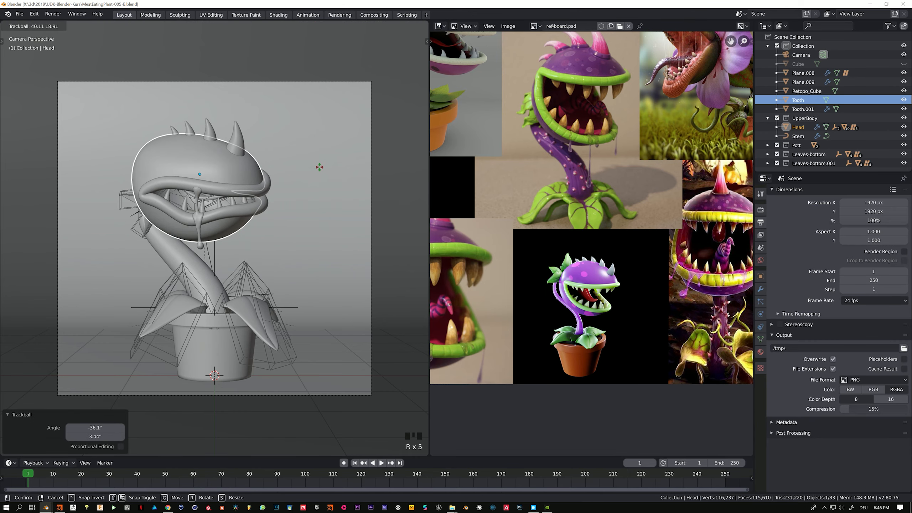
pyautogui.click(316, 182)
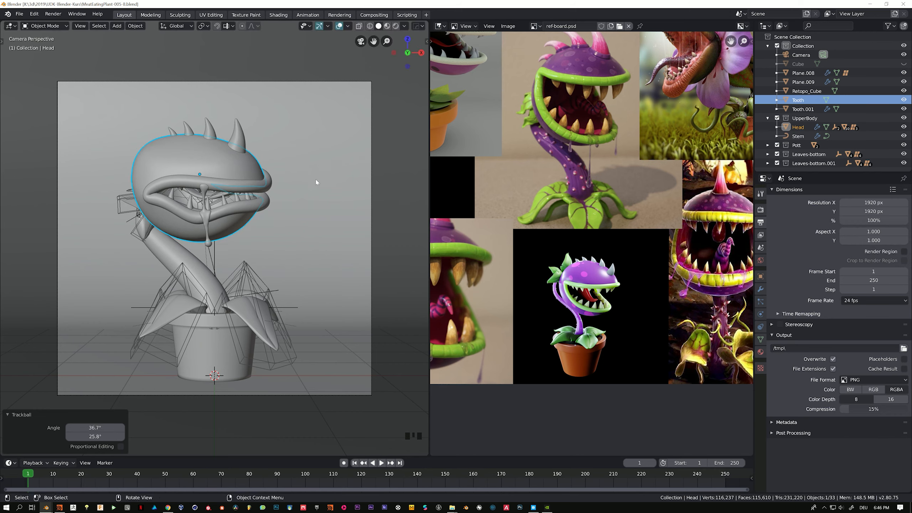
# Step: Move the camera -0.0638 m along X and -0.0975 m along Z, and raise it 0.533 m along Z
pyautogui.click(273, 81)
pyautogui.press('g')
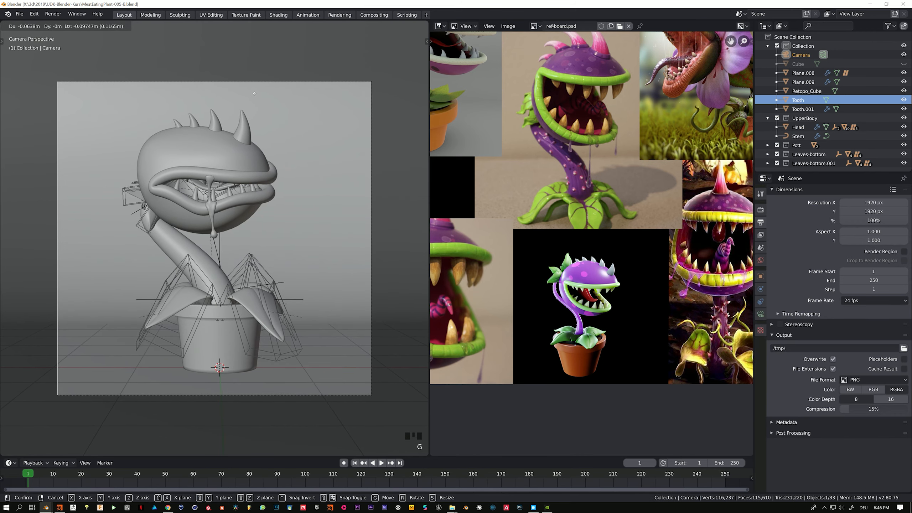
pyautogui.click(255, 94)
pyautogui.press('g')
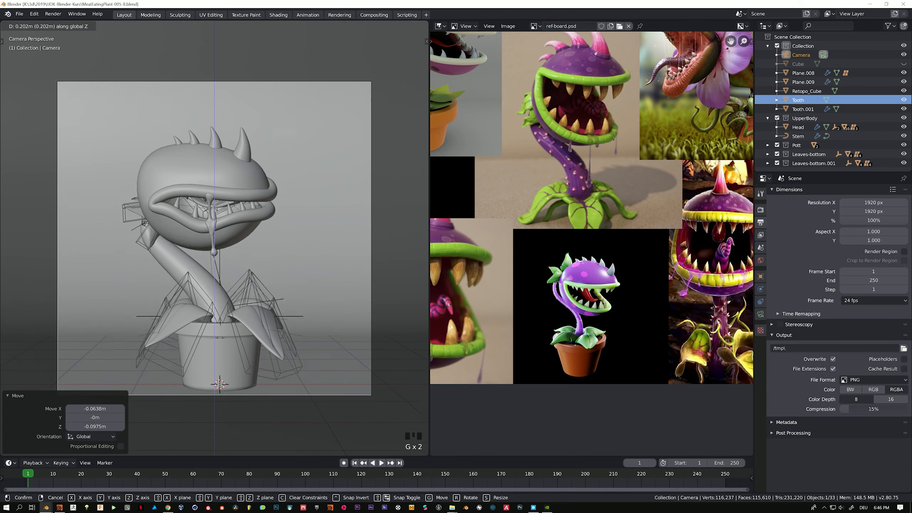
pyautogui.click(300, 131)
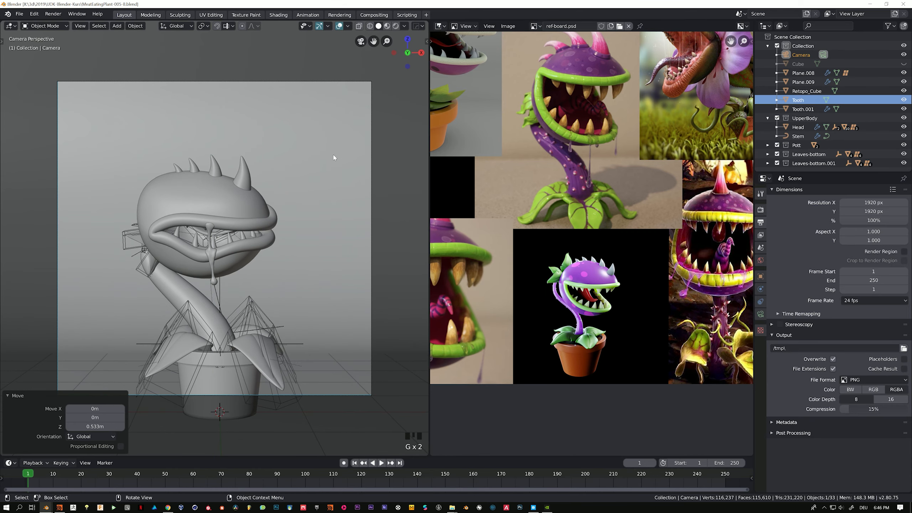
# Step: Tilt the camera down by rotating it -3.74° about the global X axis
pyautogui.press('r')
pyautogui.press('x')
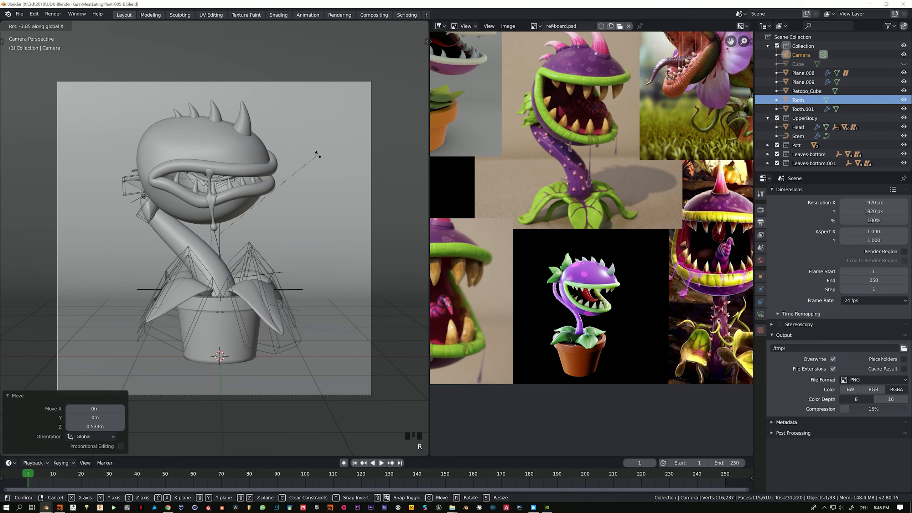
pyautogui.click(317, 154)
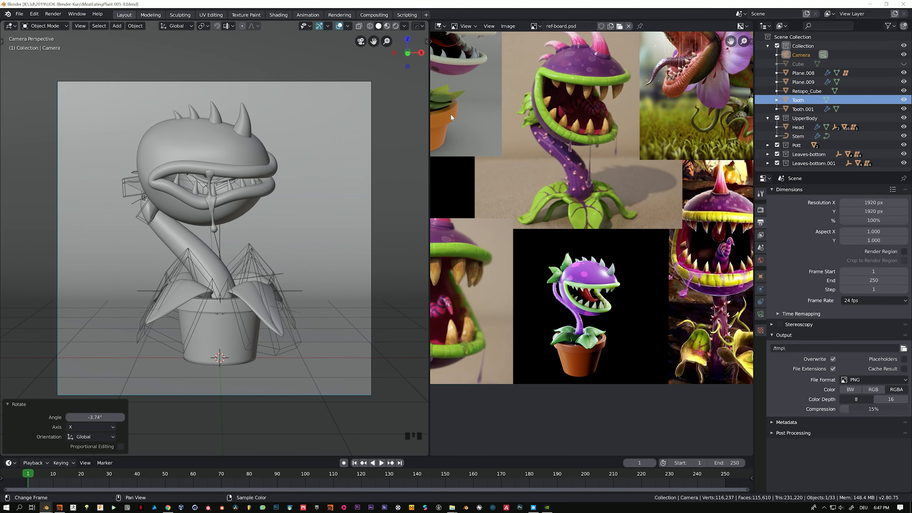
# Step: Trackball-rotate the head by 10.3° and -17.8° to adjust the direction of its gaze
pyautogui.click(272, 165)
pyautogui.press('r')
pyautogui.press('r')
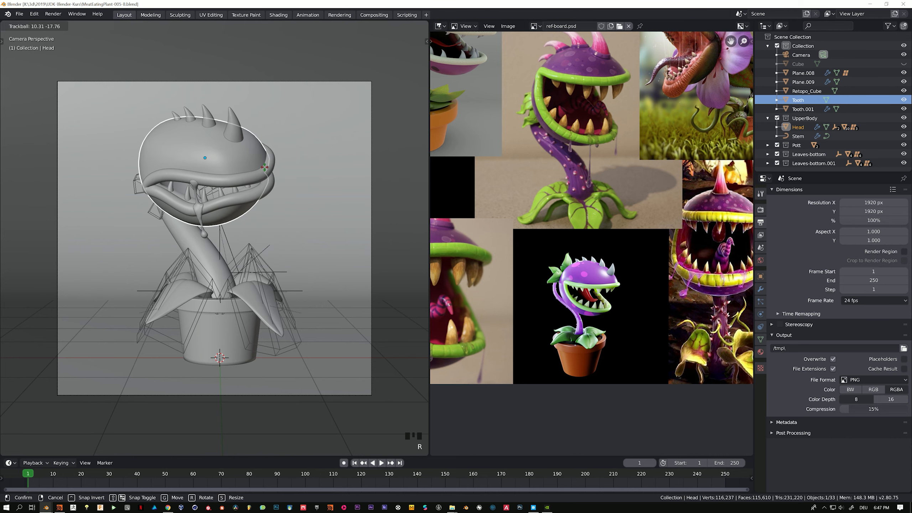
pyautogui.click(264, 167)
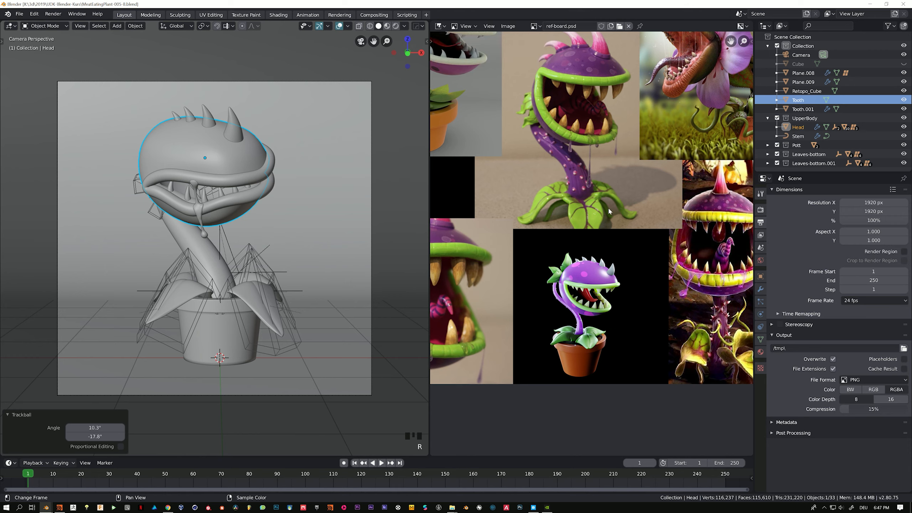
# Step: Darken the world background color to black
pyautogui.click(761, 262)
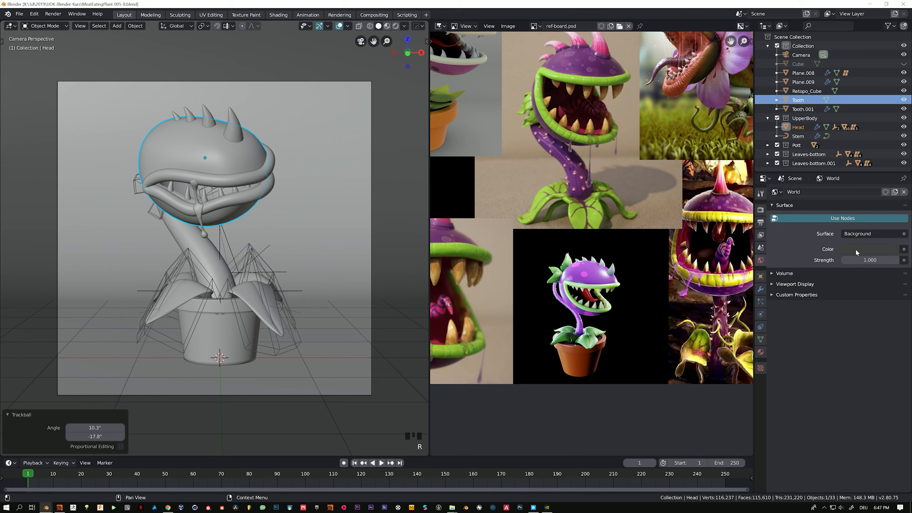
pyautogui.click(856, 251)
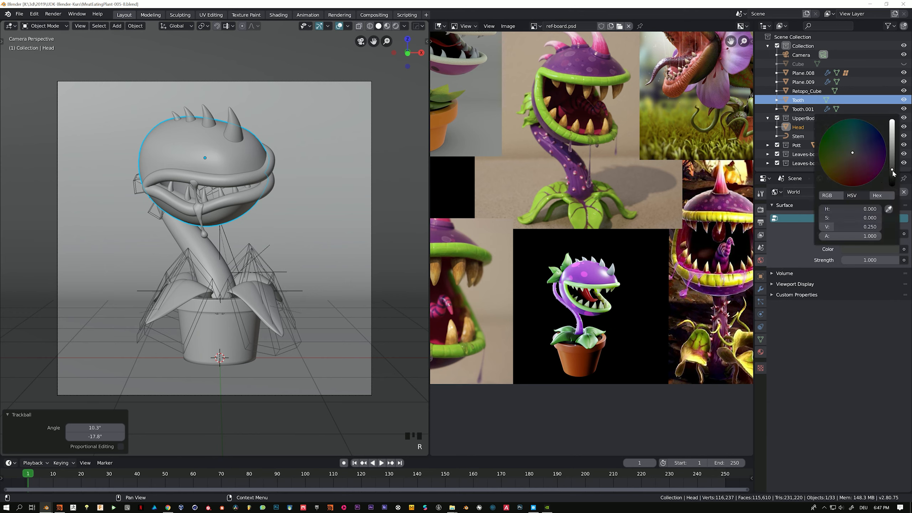
pyautogui.moveTo(893, 176); pyautogui.dragTo(892, 186)
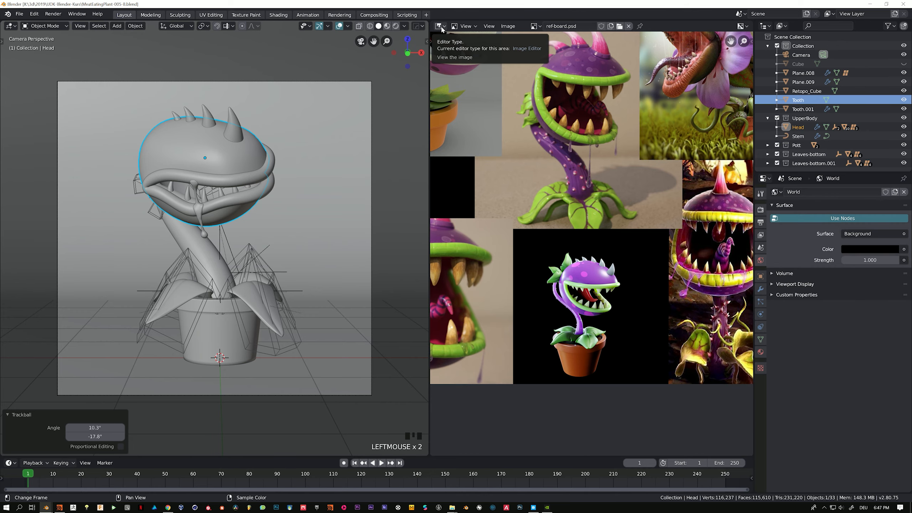
# Step: Widen the reference image area and turn it into a second 3D Viewport overlooking the camera, plant and backdrop
pyautogui.moveTo(429, 47); pyautogui.dragTo(395, 46)
pyautogui.scroll(-4, 530, 150)
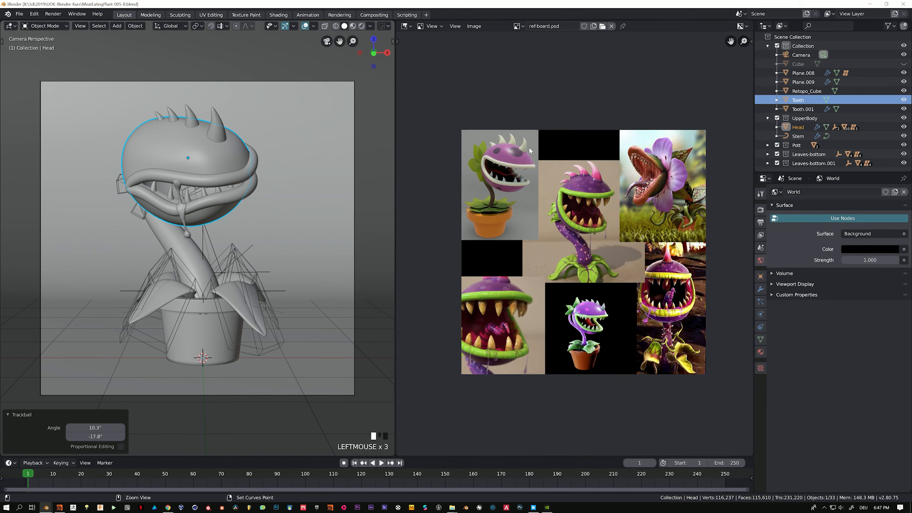
pyautogui.scroll(1, 530, 150)
pyautogui.click(405, 26)
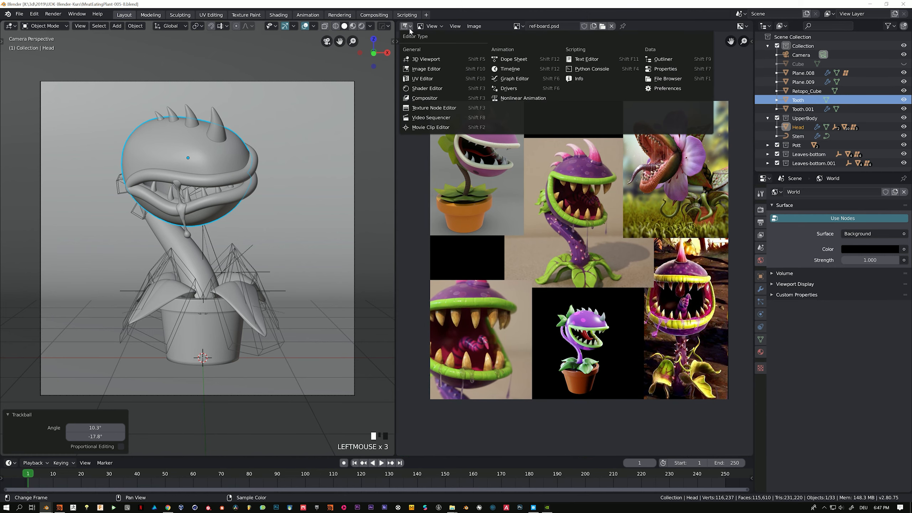
pyautogui.click(439, 59)
pyautogui.moveTo(509, 173); pyautogui.dragTo(443, 215, button='middle')
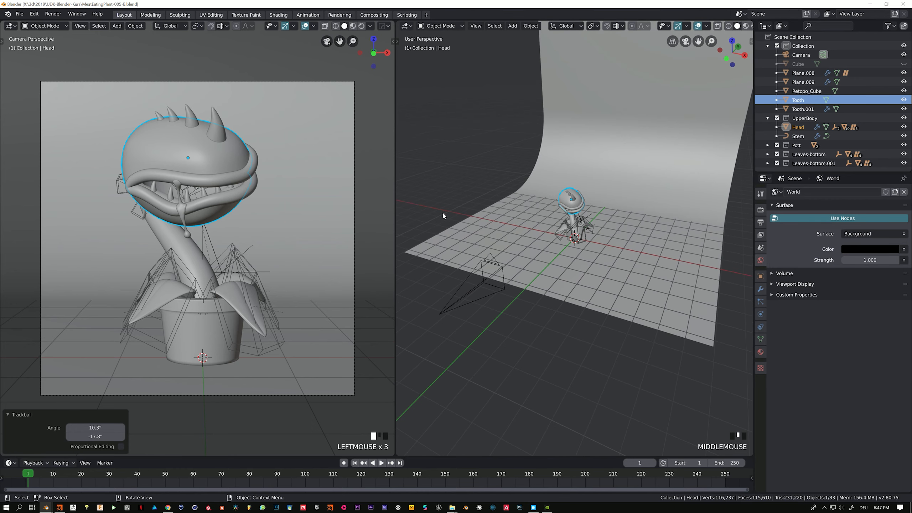
pyautogui.moveTo(576, 214); pyautogui.dragTo(592, 168, button='middle')
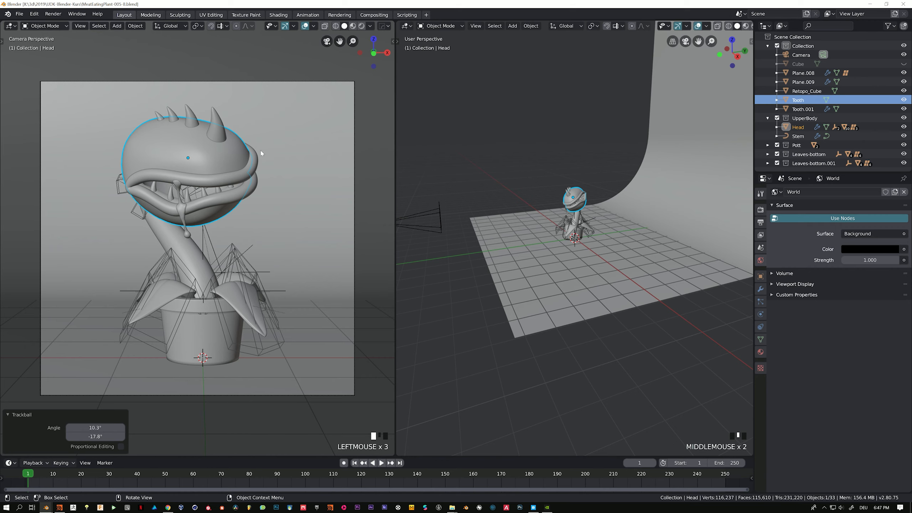
# Step: Show the camera view in rendered shading and set the render engine to Cycles
pyautogui.scroll(1, 215, 191)
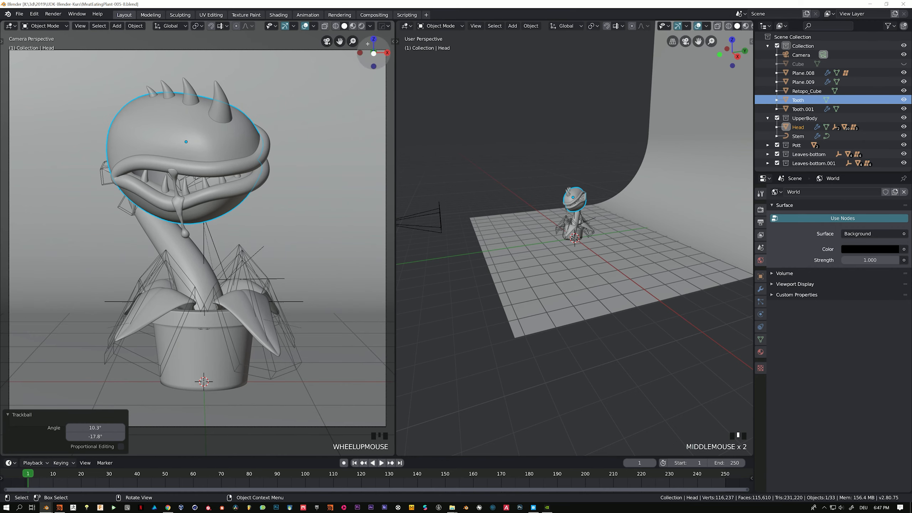
pyautogui.click(361, 26)
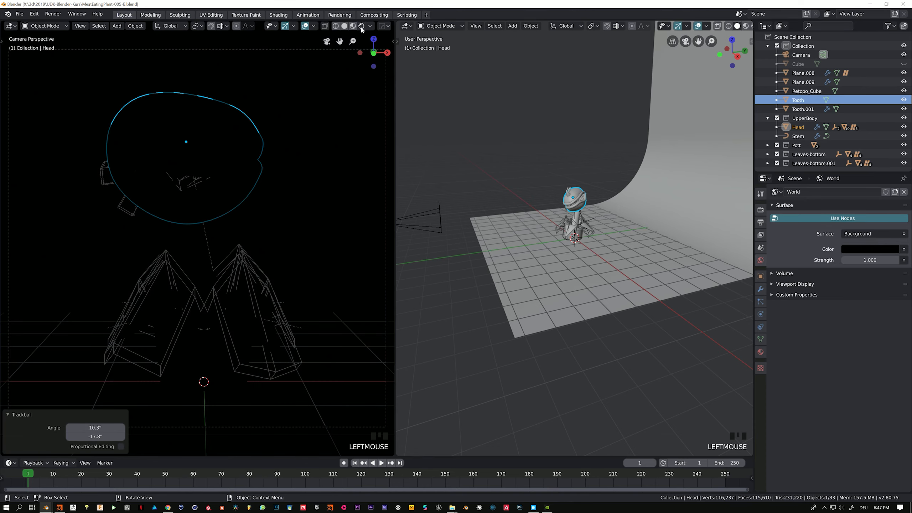
pyautogui.click(761, 209)
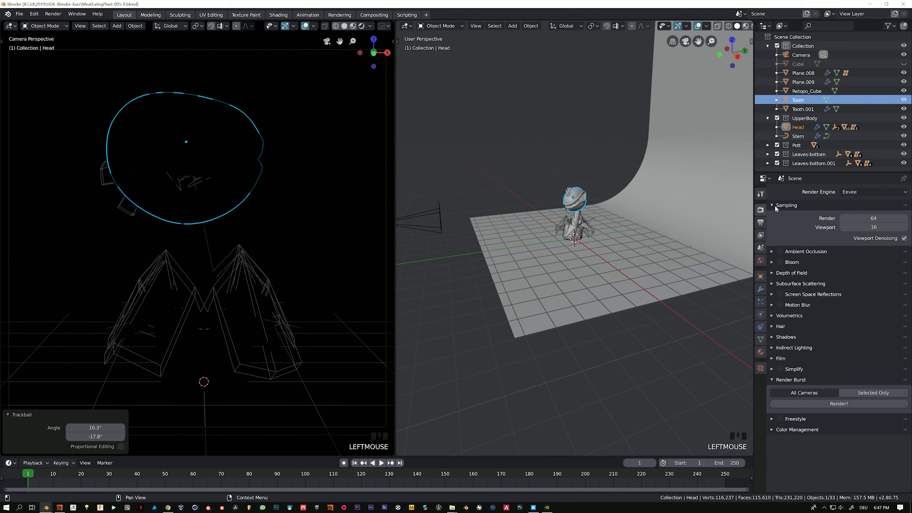
pyautogui.click(853, 193)
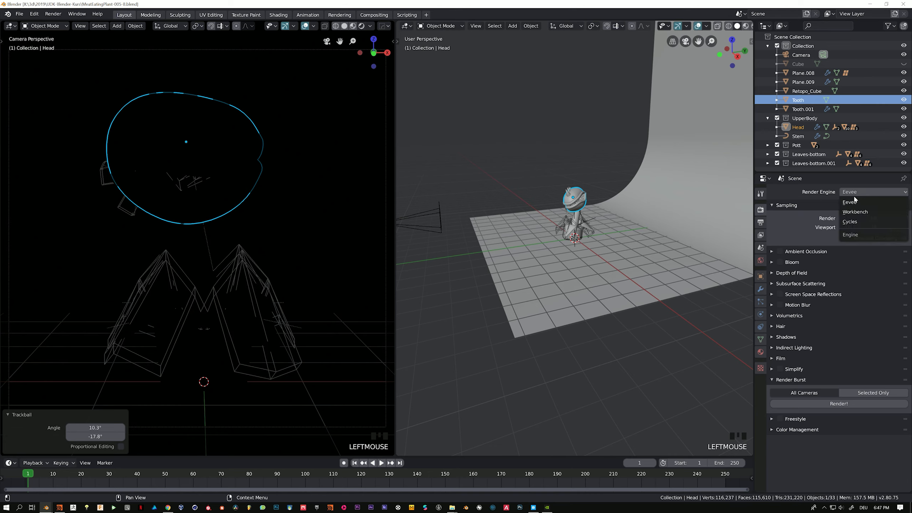
pyautogui.click(851, 222)
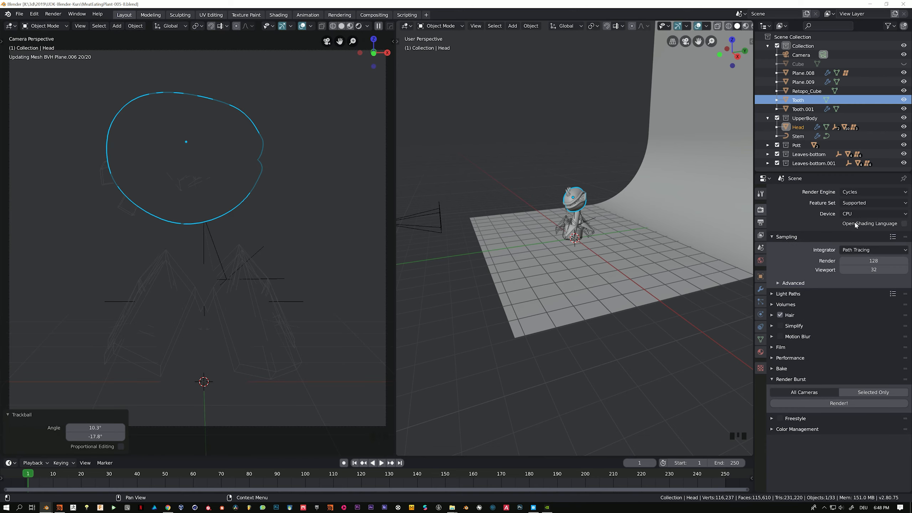
# Step: Add an area light, raise it along Z above the plant's head, and look at the scene from the top
pyautogui.moveTo(557, 247)
pyautogui.mouseDown(button='middle')
pyautogui.moveTo(544, 230)
pyautogui.moveTo(591, 232)
pyautogui.mouseUp(button='middle')
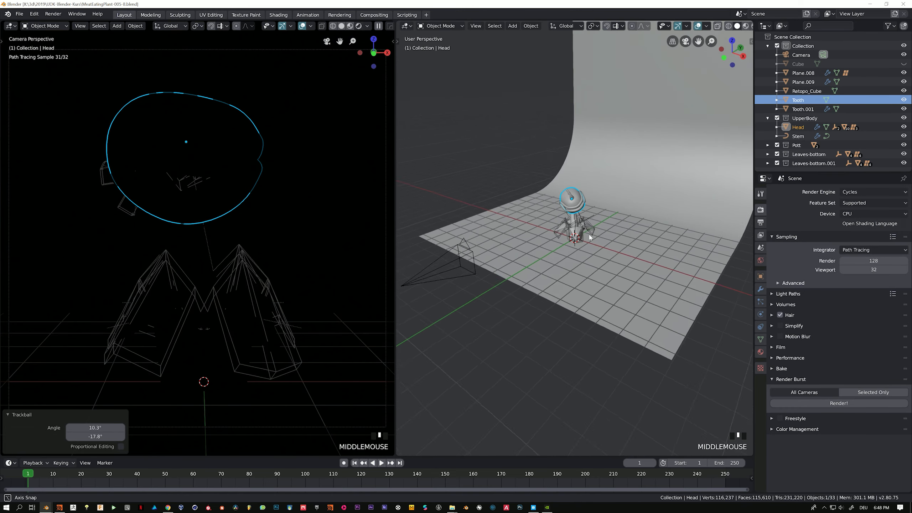
pyautogui.hotkey('shift', 'a')
pyautogui.moveTo(577, 213)
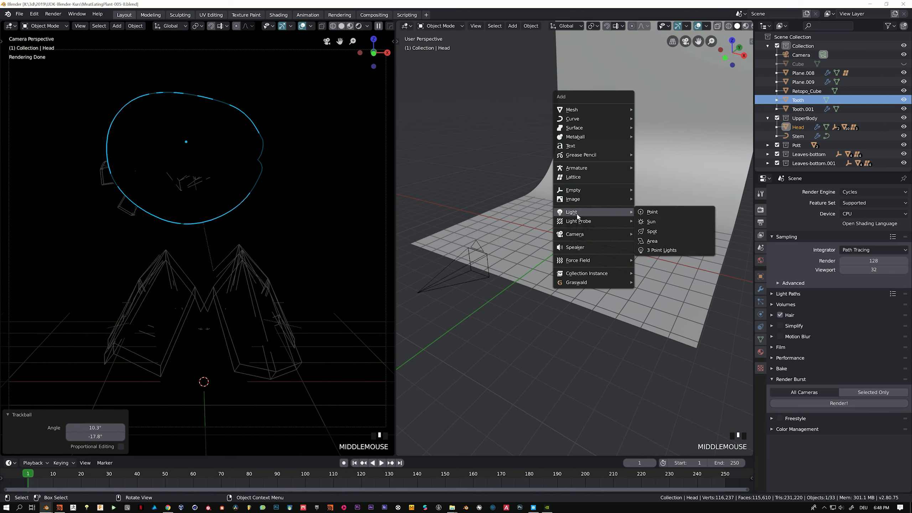
pyautogui.click(659, 243)
pyautogui.press('g')
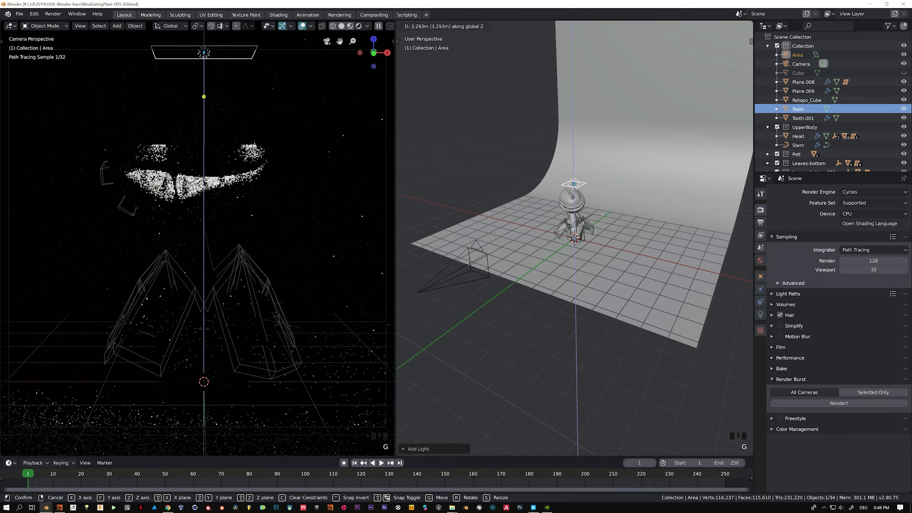
pyautogui.click(605, 207)
pyautogui.press('KP_7')
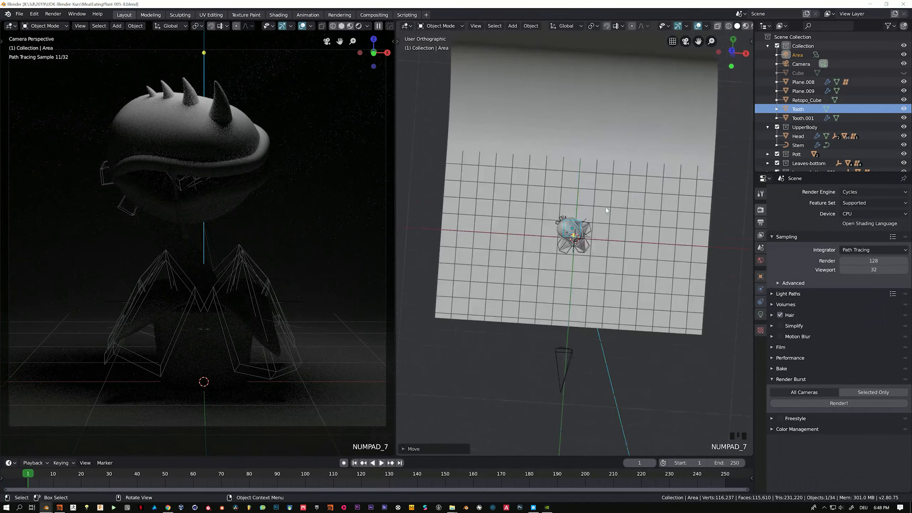
# Step: Move the area light off to one side of the plant and rotate it to aim at the plant
pyautogui.scroll(4, 605, 208)
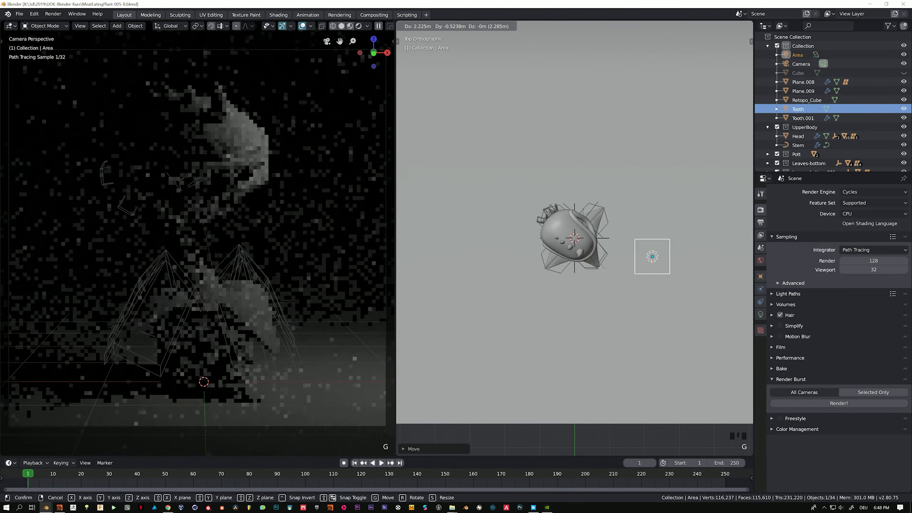
pyautogui.moveTo(697, 255); pyautogui.dragTo(654, 249, button='middle')
pyautogui.scroll(-3, 654, 249)
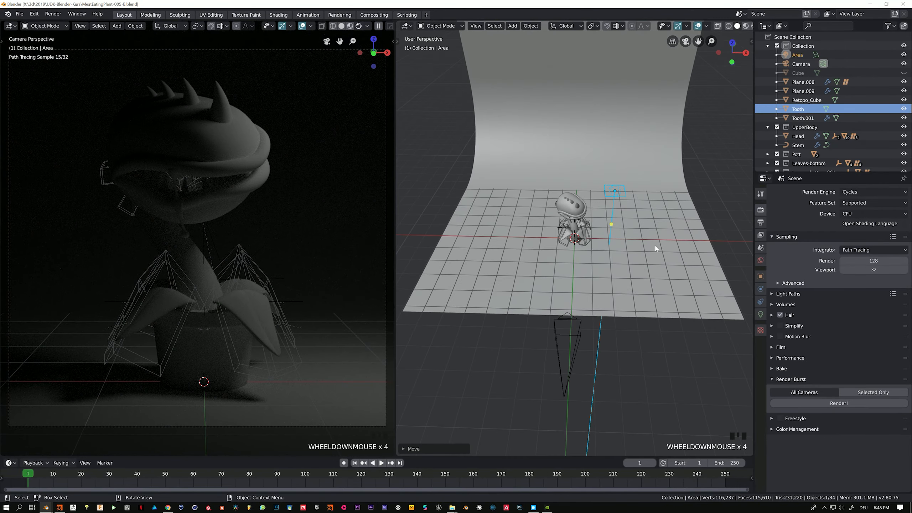
pyautogui.press('r')
pyautogui.press('r')
pyautogui.press('r')
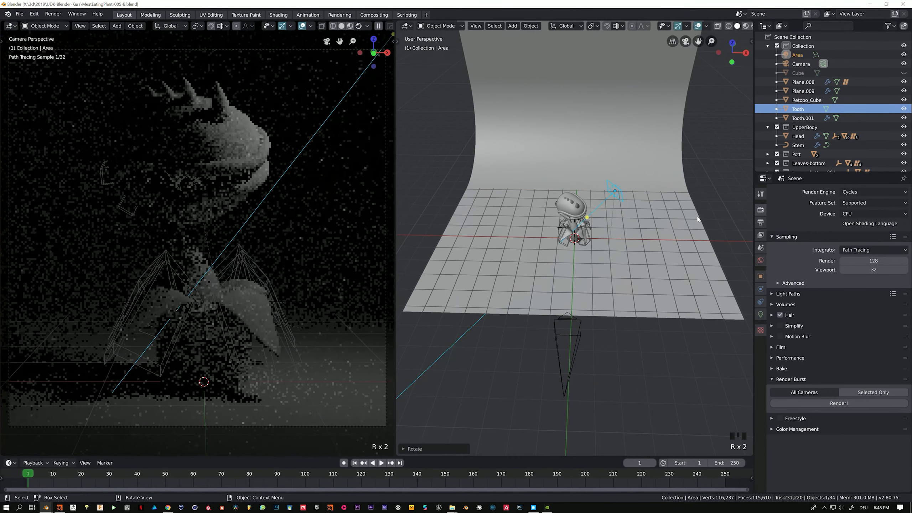
# Step: Reposition the area light from the top view so it sits diagonally in front of the plant, and scale it up
pyautogui.press('KP_7')
pyautogui.click(686, 265)
pyautogui.press('g')
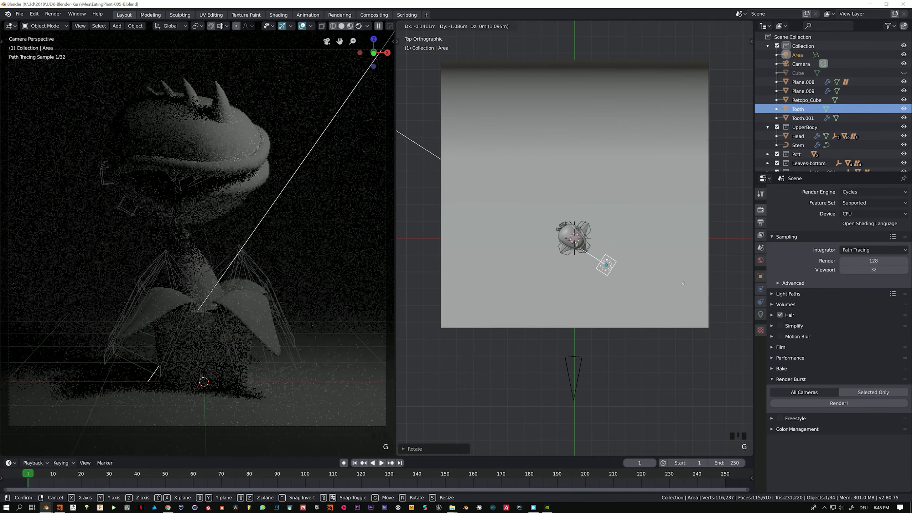
pyautogui.click(683, 276)
pyautogui.press('s')
pyautogui.click(712, 273)
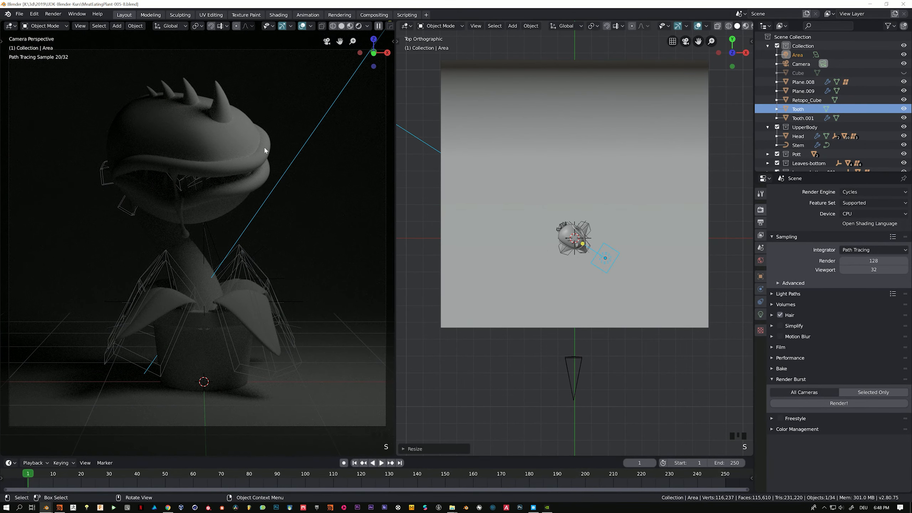
# Step: Hide the overlays in the rendered camera view and enlarge the front area light slightly more
pyautogui.click(303, 27)
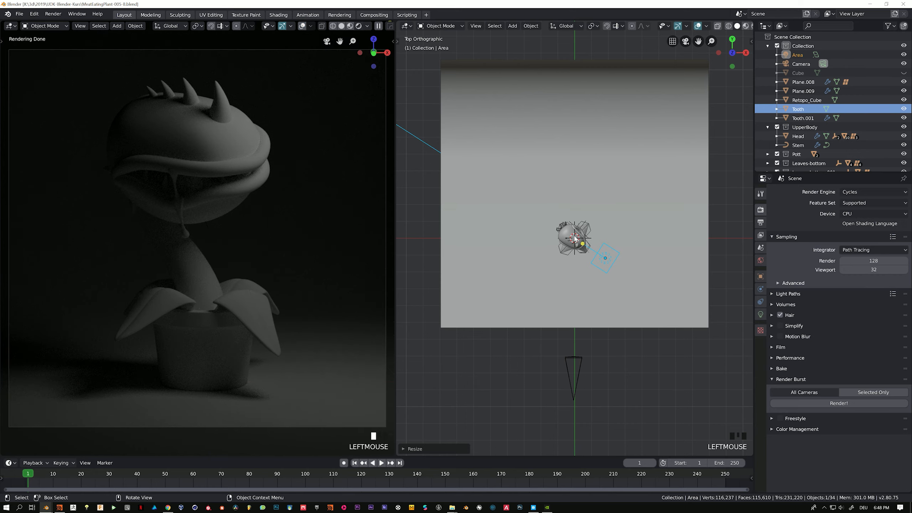
pyautogui.moveTo(575, 239); pyautogui.dragTo(644, 181, button='middle')
pyautogui.press('KP_7')
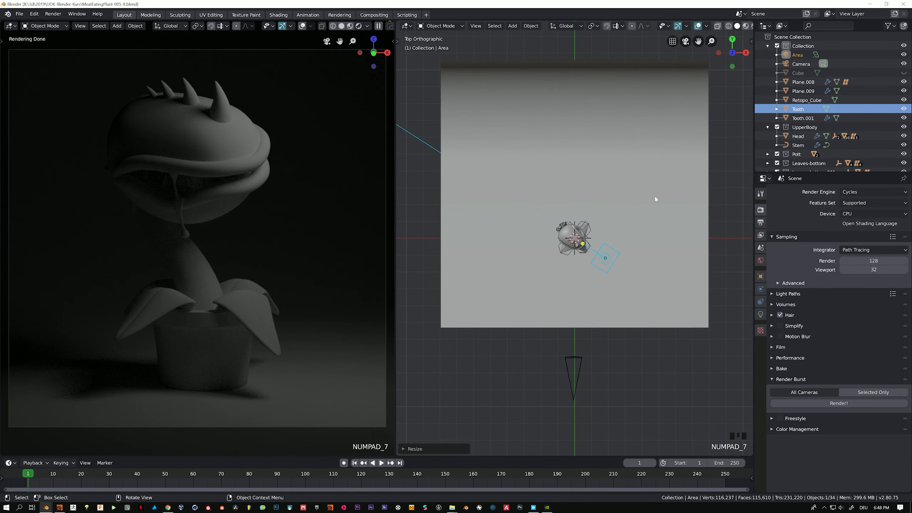
pyautogui.press('s')
pyautogui.click(663, 203)
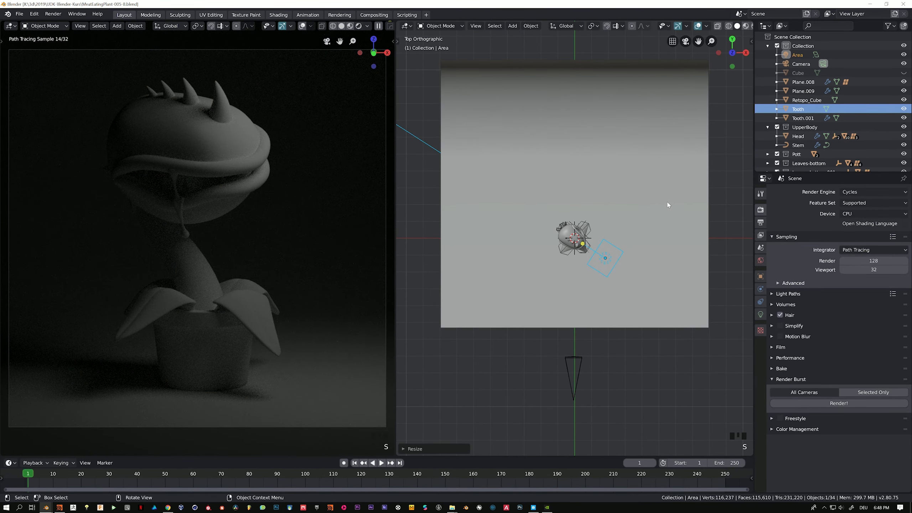
# Step: Duplicate the area light, place the copy diagonally behind the plant and turned toward it, and scale the copy down
pyautogui.hotkey('shift', 'd')
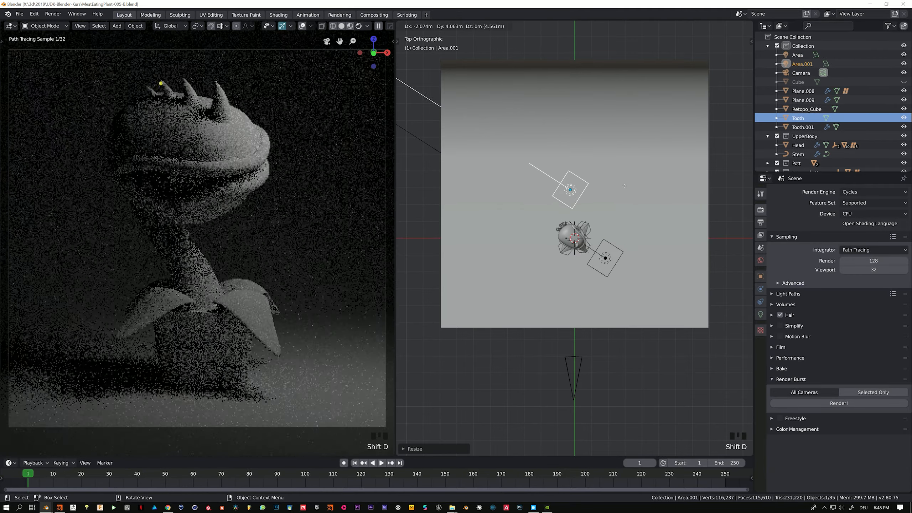
pyautogui.click(609, 198)
pyautogui.press('r')
pyautogui.click(462, 220)
pyautogui.press('g')
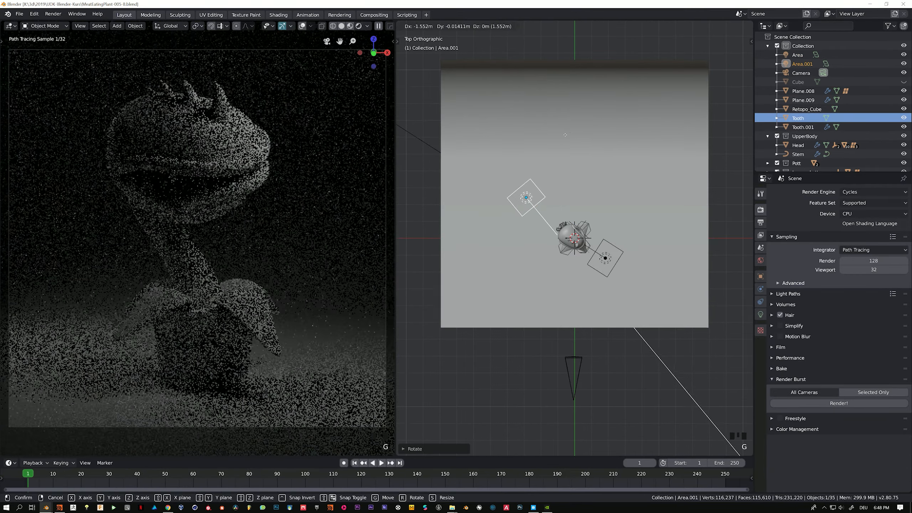
pyautogui.click(444, 218)
pyautogui.press('s')
pyautogui.click(572, 146)
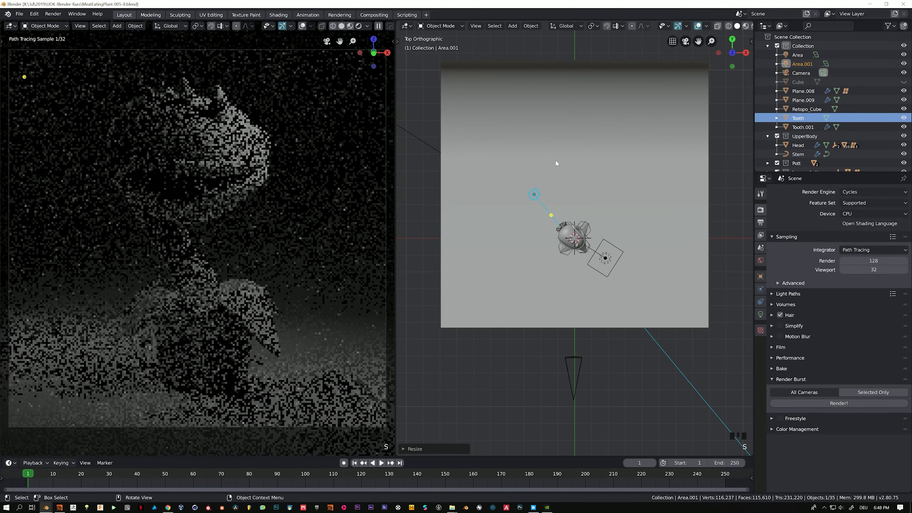
# Step: Set the back area light's power to 28.51 W and raise it along Z above the plant
pyautogui.click(761, 314)
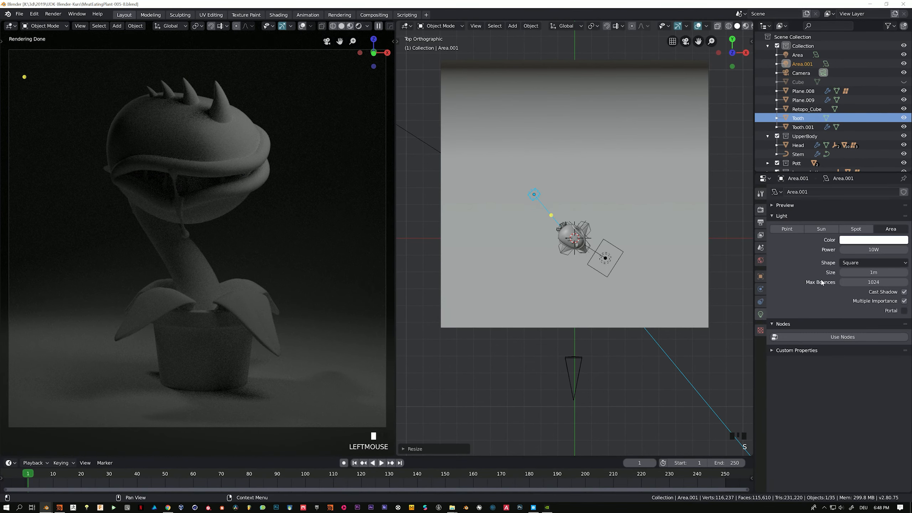
pyautogui.keyDown('shift'); pyautogui.moveTo(874, 249); pyautogui.dragTo(887, 249); pyautogui.keyUp('shift')
pyautogui.moveTo(574, 295); pyautogui.dragTo(621, 226, button='middle')
pyautogui.press('g')
pyautogui.press('z')
pyautogui.click(620, 181)
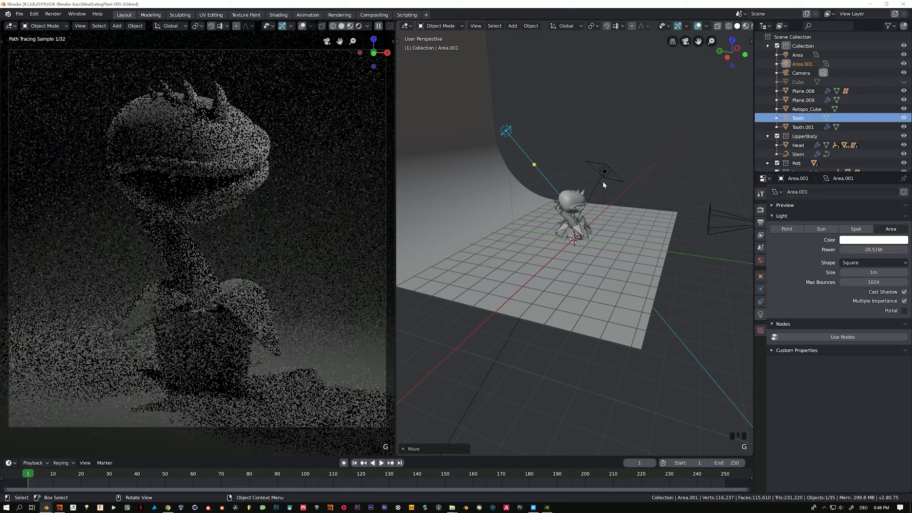
# Step: Shift the back area light along its local Z axis toward the plant
pyautogui.press('g')
pyautogui.press('z')
pyautogui.press('z')
pyautogui.click(609, 163)
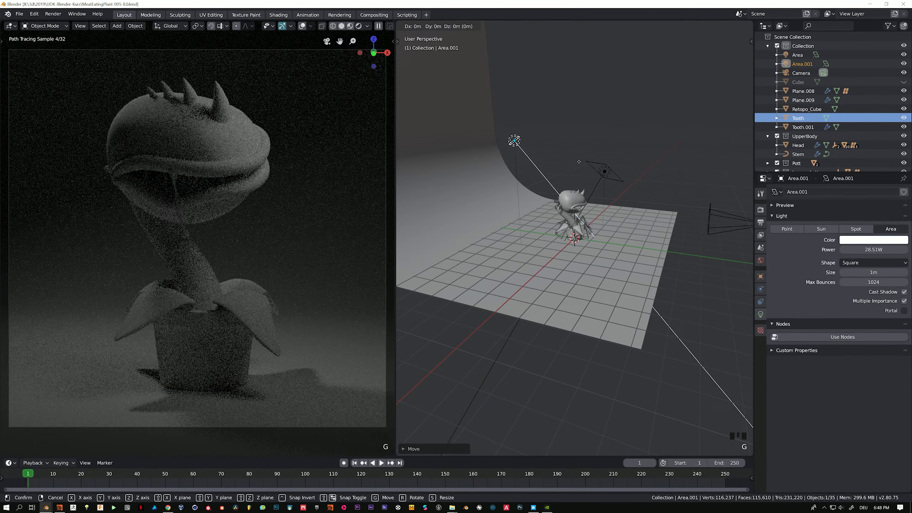
pyautogui.scroll(2, 539, 169)
pyautogui.keyDown('shift'); pyautogui.moveTo(521, 159); pyautogui.dragTo(581, 192, button='middle'); pyautogui.keyUp('shift')
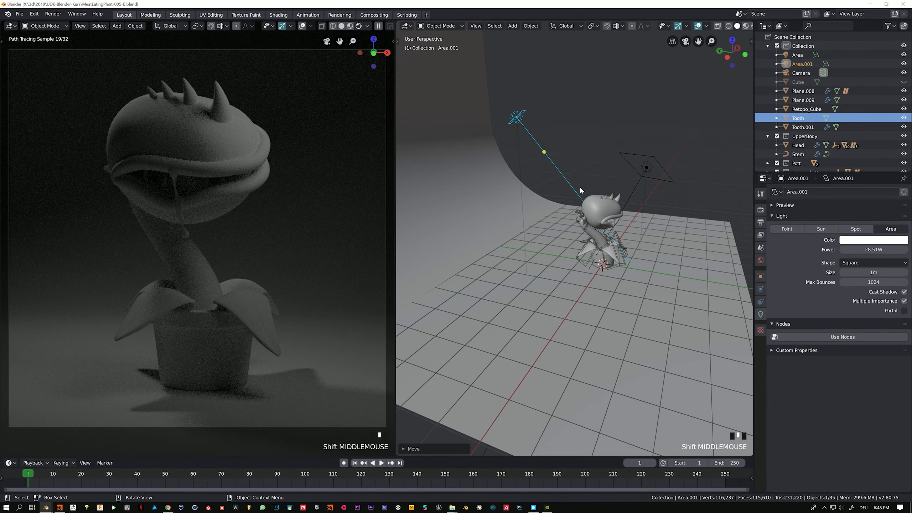
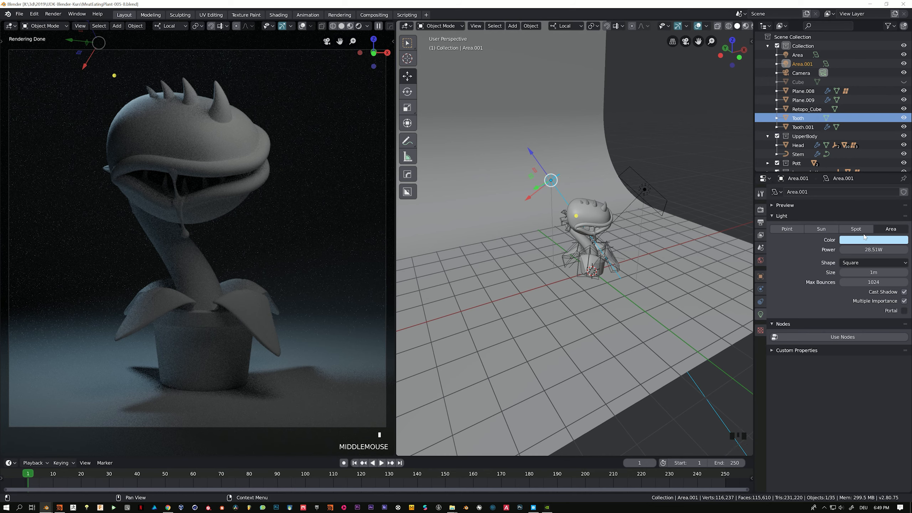
# Step: Change the light blue back light's type from Area to Spot
pyautogui.click(856, 229)
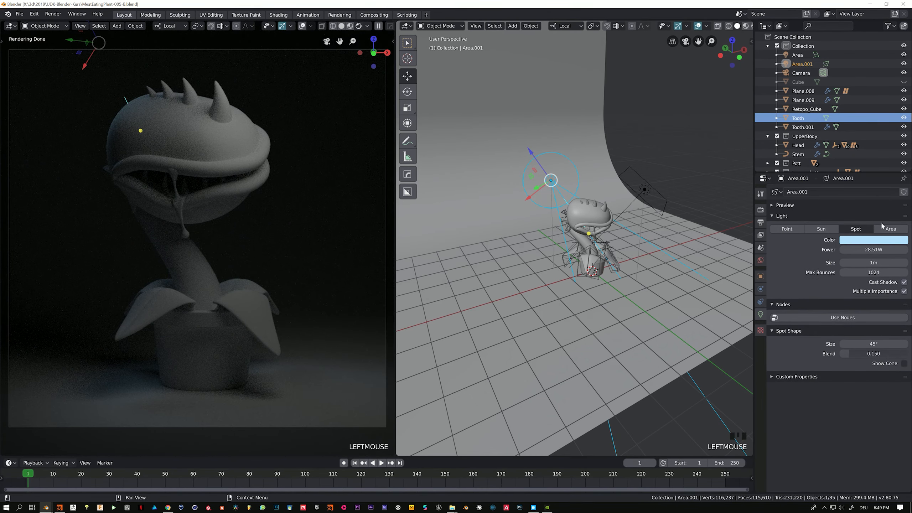
pyautogui.click(889, 229)
pyautogui.click(855, 229)
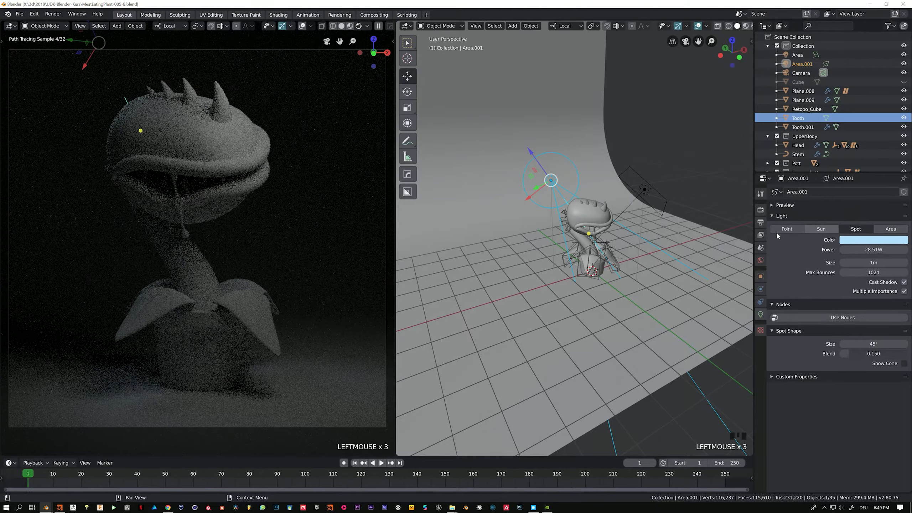
pyautogui.moveTo(610, 165); pyautogui.dragTo(559, 139, button='middle')
pyautogui.press('g')
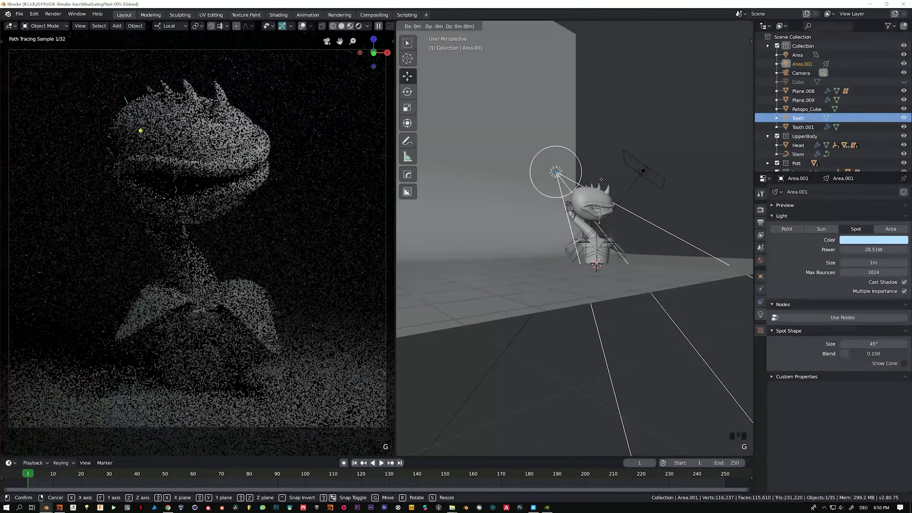
pyautogui.rightClick(584, 178)
# Step: Move the spot light about 1.8 m away along its local Z axis, with a 0.96 m size and a 28.7° cone
pyautogui.moveTo(537, 154); pyautogui.dragTo(510, 119)
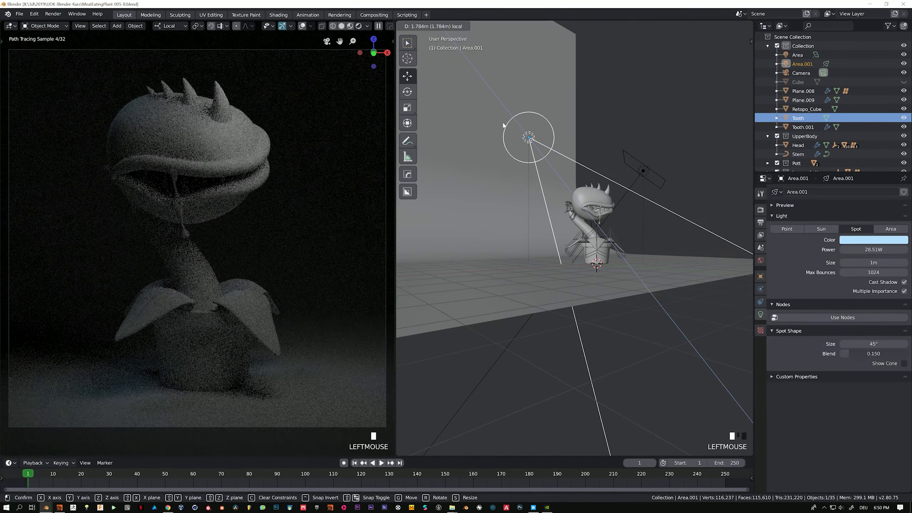
pyautogui.moveTo(870, 264)
pyautogui.mouseDown()
pyautogui.moveTo(885, 263)
pyautogui.moveTo(869, 264)
pyautogui.mouseUp()
pyautogui.moveTo(868, 343); pyautogui.dragTo(842, 344)
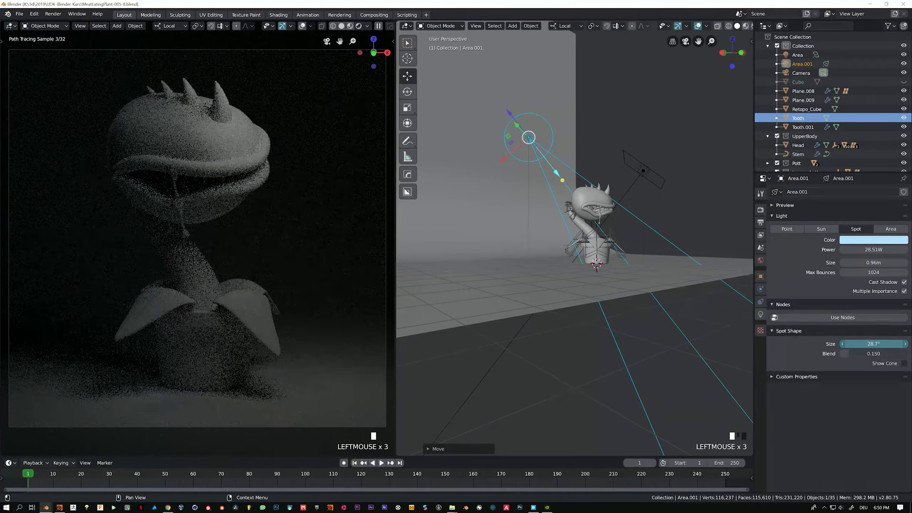
# Step: Rotate the blue spot light to aim it at the plant and raise its power to 488.51 W
pyautogui.moveTo(634, 218); pyautogui.dragTo(653, 227, button='middle')
pyautogui.press('r')
pyautogui.press('r')
pyautogui.click(690, 188)
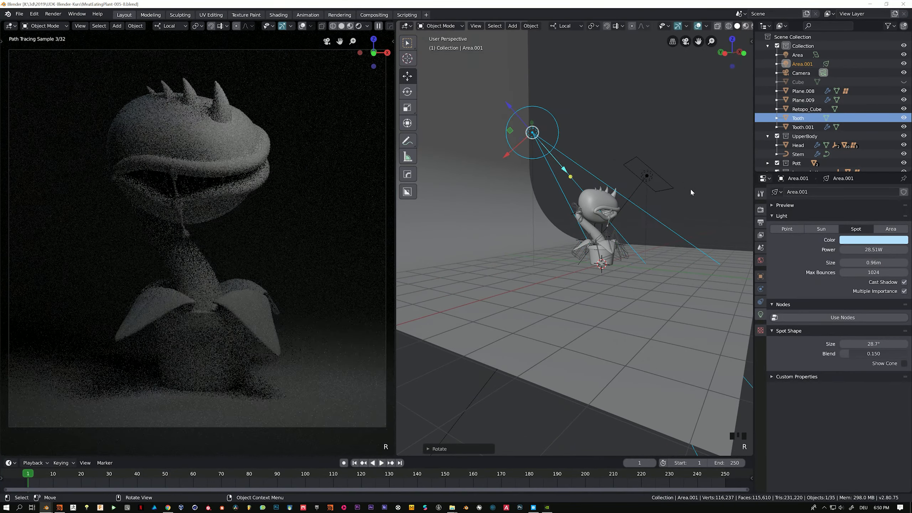
pyautogui.moveTo(873, 250); pyautogui.dragTo(905, 249)
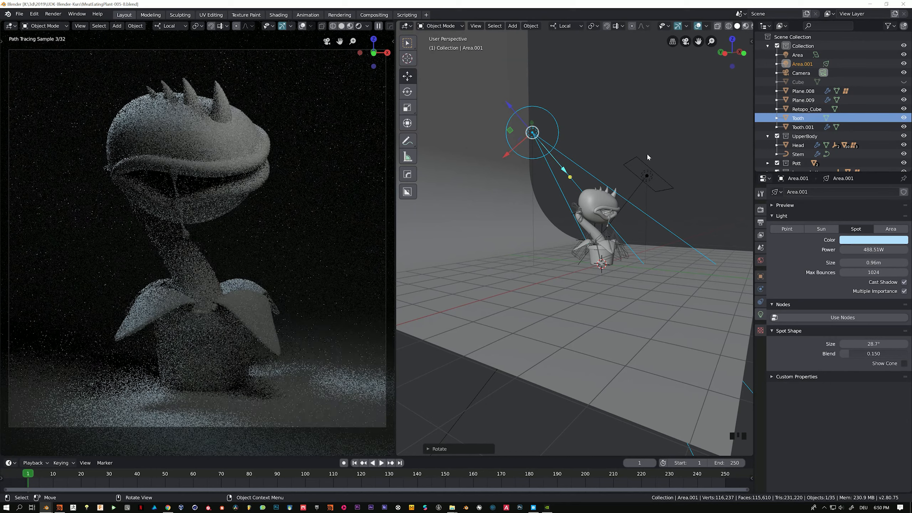
pyautogui.moveTo(647, 153); pyautogui.dragTo(620, 211, button='middle')
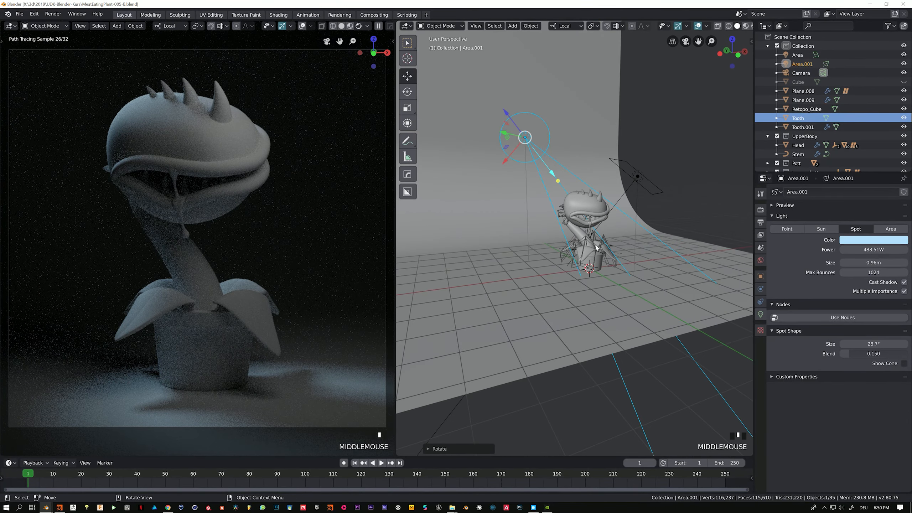
# Step: Add another area light and move it up behind the plant, near the vertical part of the backdrop
pyautogui.hotkey('shift', 'a')
pyautogui.moveTo(594, 245)
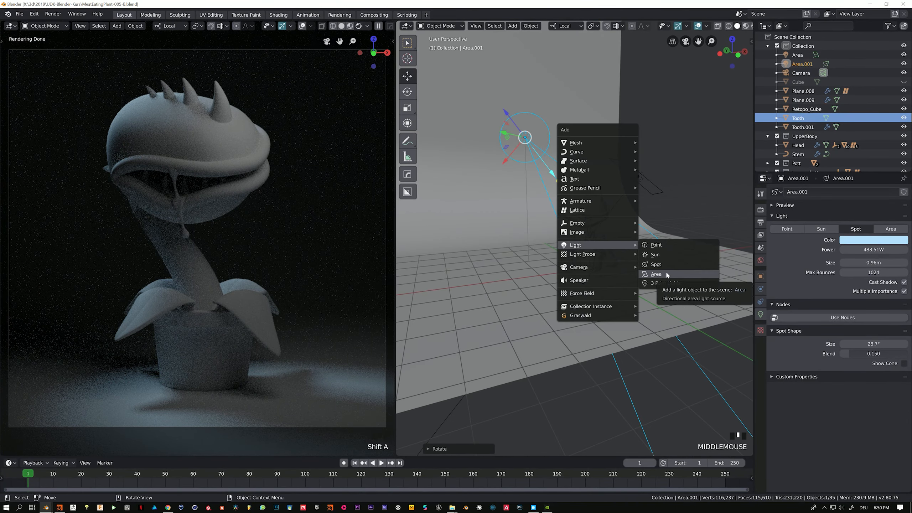
pyautogui.click(666, 274)
pyautogui.moveTo(621, 280); pyautogui.dragTo(554, 290, button='middle')
pyautogui.scroll(-5, 553, 290)
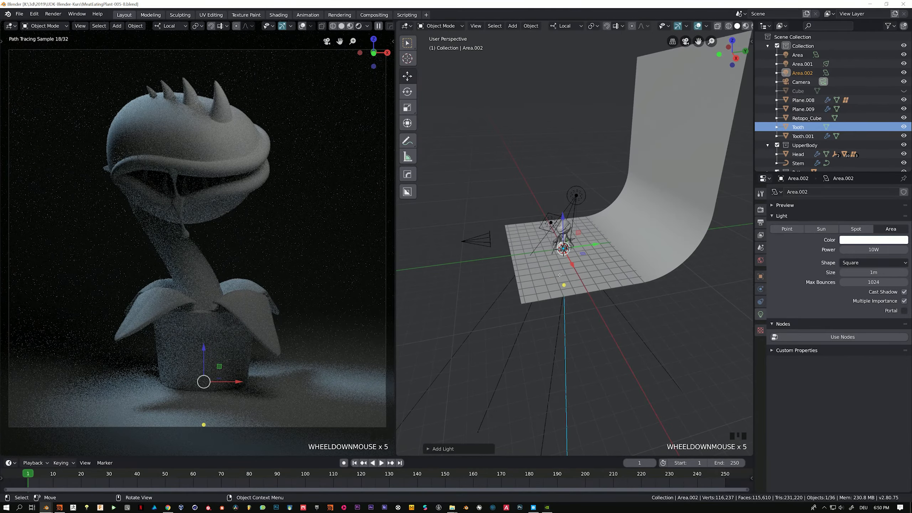
pyautogui.press('g')
pyautogui.press('g')
pyautogui.click(651, 180)
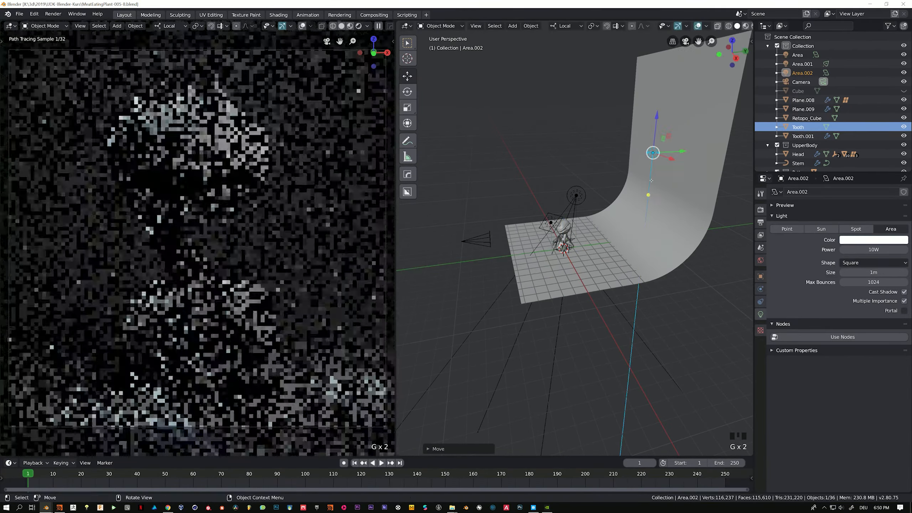
pyautogui.press('s')
pyautogui.rightClick(686, 179)
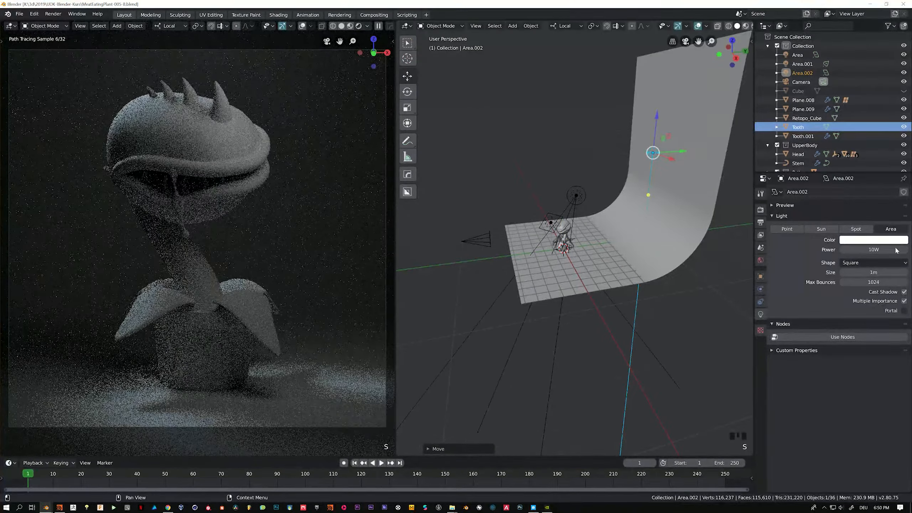
# Step: Set the backdrop area light's power to 12.2 W, then lower it along its local Z axis and rescale it
pyautogui.moveTo(891, 249)
pyautogui.mouseDown()
pyautogui.moveTo(858, 249)
pyautogui.moveTo(895, 249)
pyautogui.mouseUp()
pyautogui.press('g')
pyautogui.press('z')
pyautogui.press('z')
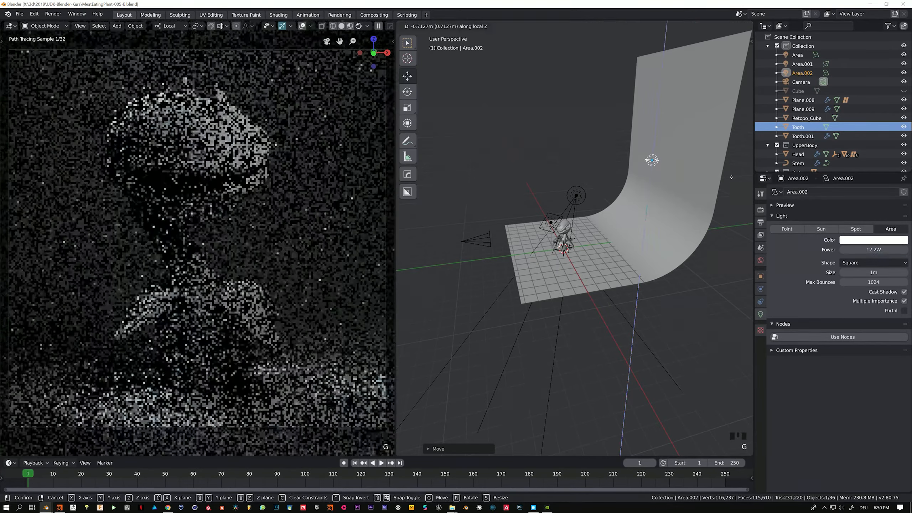
pyautogui.click(741, 199)
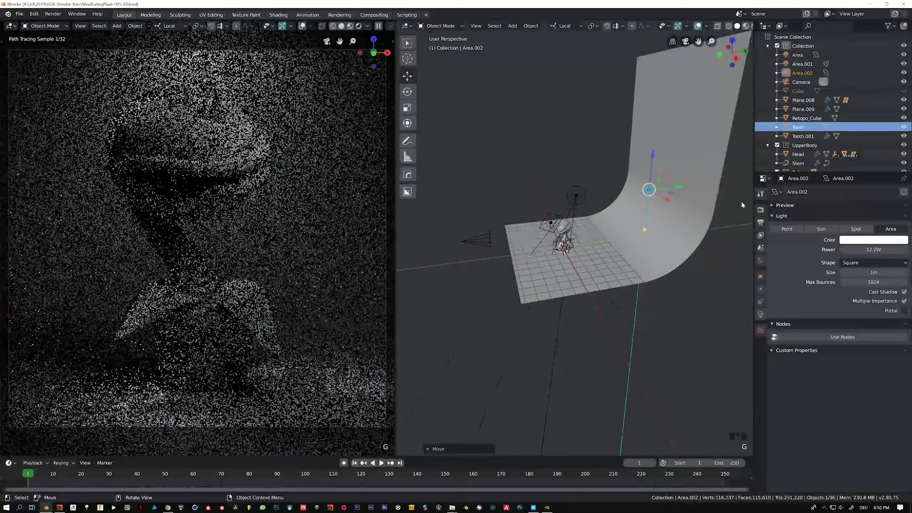
pyautogui.press('s')
pyautogui.click(703, 198)
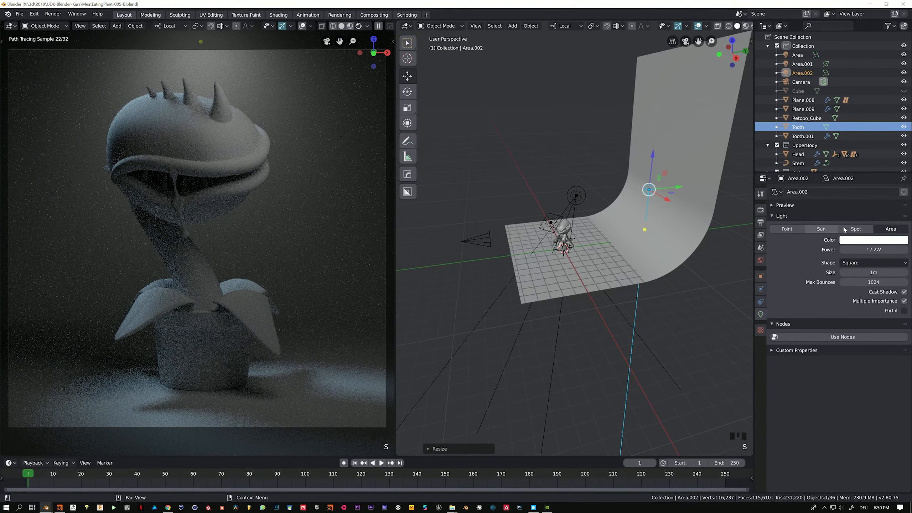
# Step: Turn the backdrop light into a spot light, and move it higher with a tilt toward the backdrop about its local X axis
pyautogui.click(855, 229)
pyautogui.press('g')
pyautogui.click(685, 178)
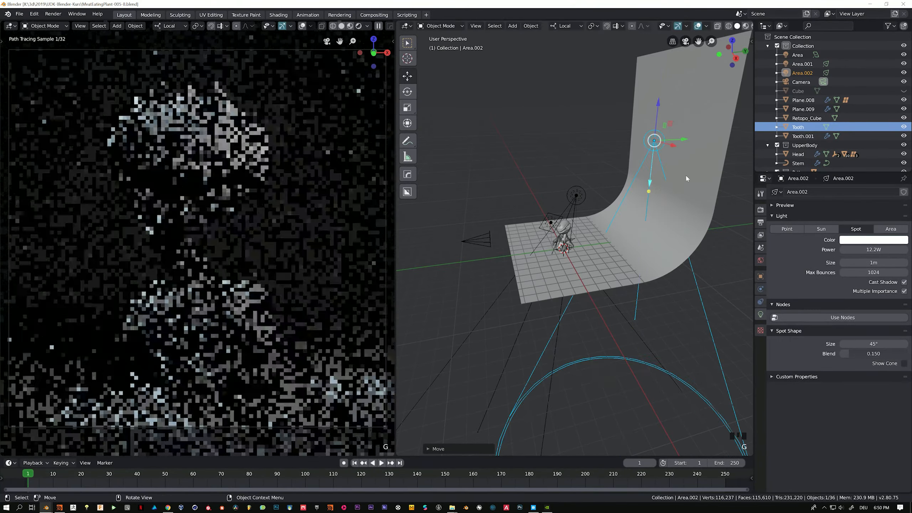
pyautogui.press('r')
pyautogui.press('x')
pyautogui.press('x')
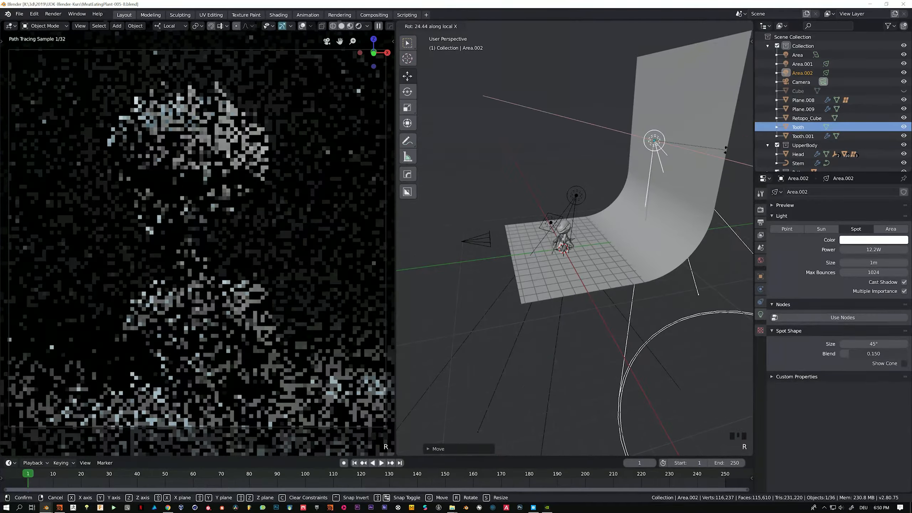
pyautogui.click(724, 162)
# Step: Shift the backdrop spot light toward the plant and upward along its local Y and Z axes, and set its power to 93.7 W
pyautogui.press('g')
pyautogui.press('y')
pyautogui.press('y')
pyautogui.click(708, 162)
pyautogui.press('g')
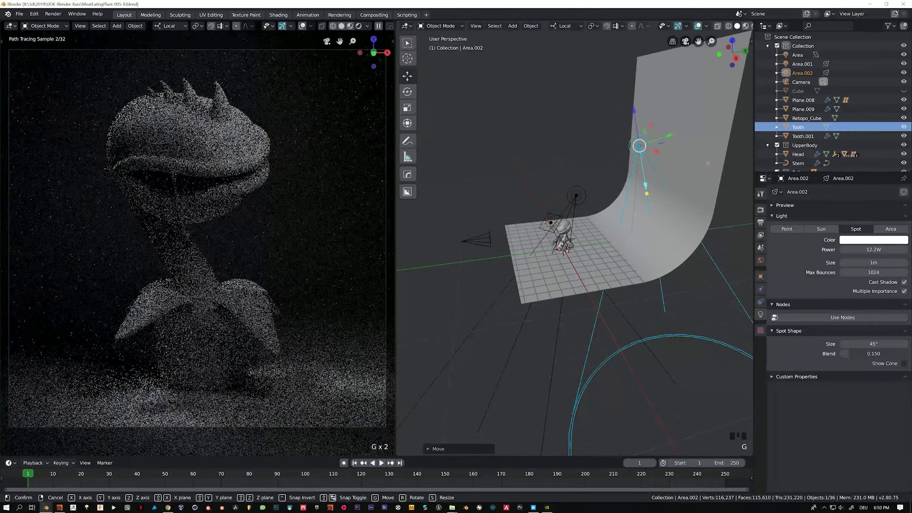
pyautogui.press('z')
pyautogui.press('z')
pyautogui.click(705, 146)
pyautogui.moveTo(858, 249)
pyautogui.mouseDown()
pyautogui.moveTo(897, 250)
pyautogui.moveTo(869, 249)
pyautogui.mouseUp()
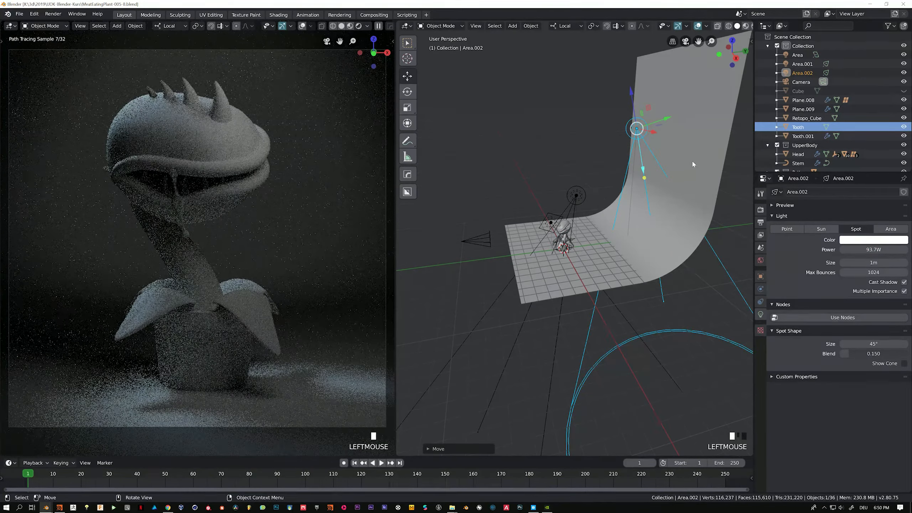
# Step: Widen the backdrop spot light's cone to 50.4°, then rotate it about its local X axis and move it higher
pyautogui.moveTo(867, 342); pyautogui.dragTo(886, 342)
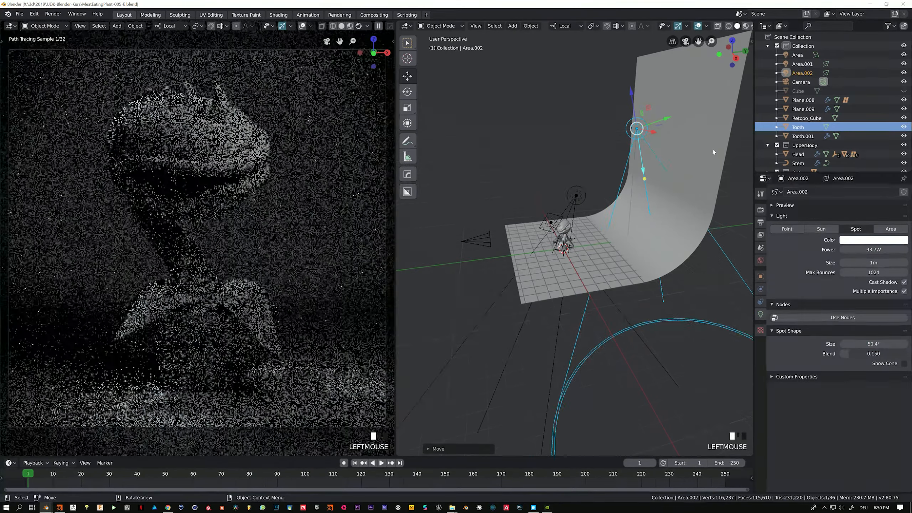
pyautogui.press('r')
pyautogui.press('x')
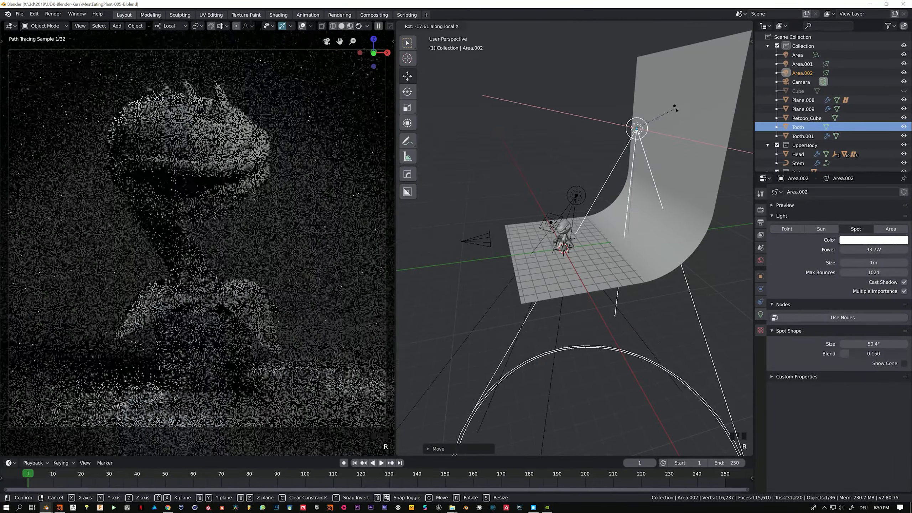
pyautogui.click(670, 105)
pyautogui.press('g')
pyautogui.click(655, 69)
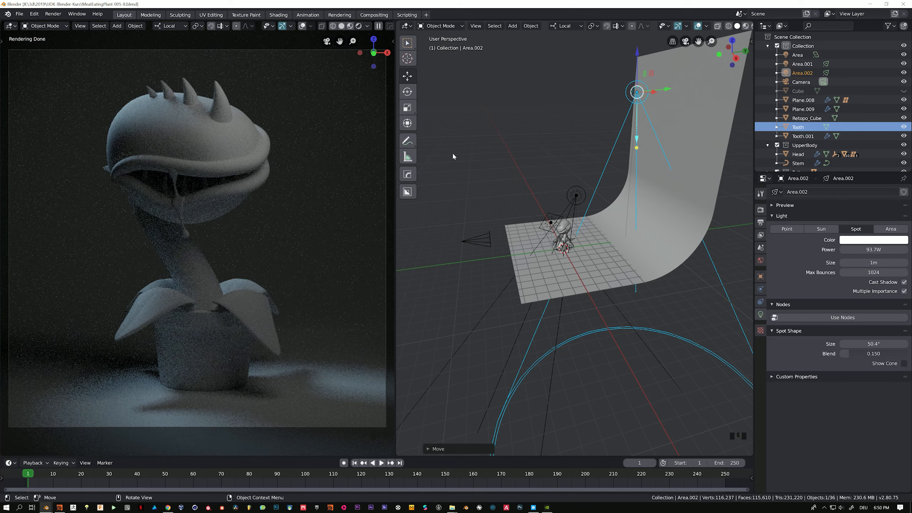
# Step: Change the second 3D viewport into a Shader Editor with its sidebar hidden, and select the plant's head
pyautogui.click(409, 27)
pyautogui.click(407, 26)
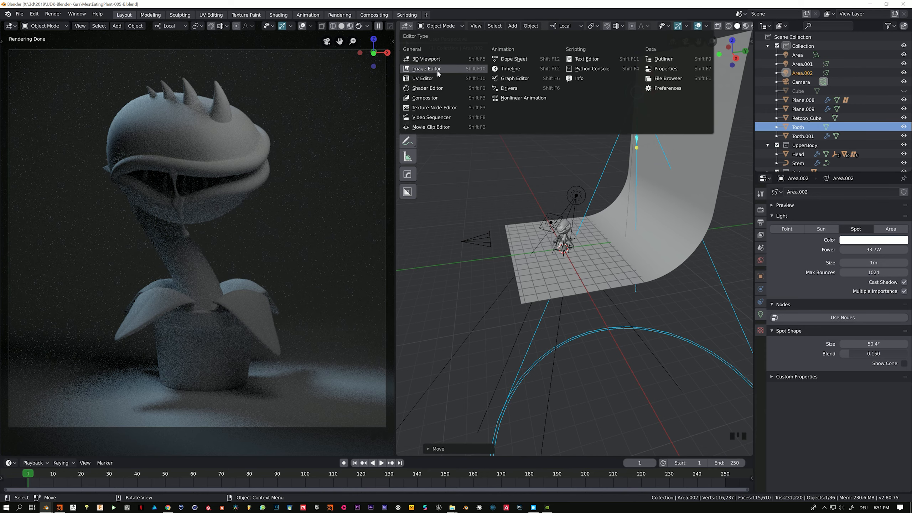
pyautogui.click(433, 88)
pyautogui.click(194, 142)
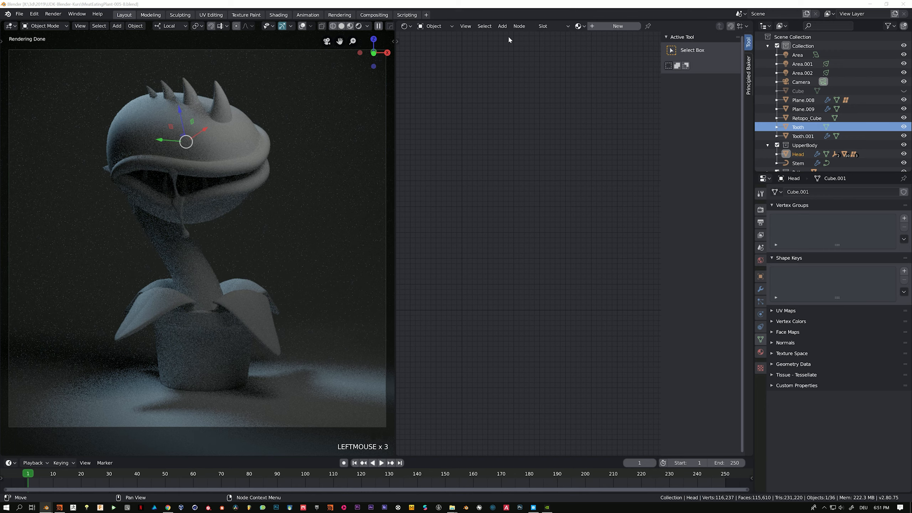
pyautogui.rightClick(582, 120)
pyautogui.press('n')
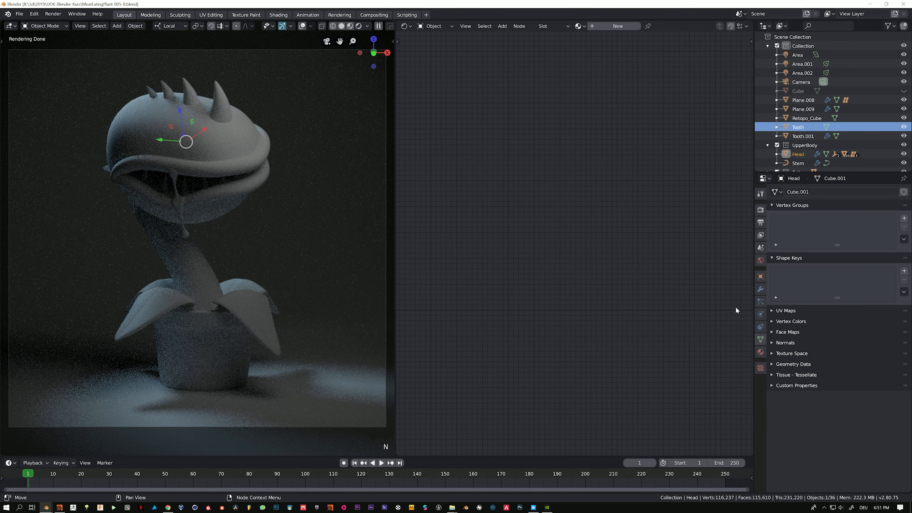
# Step: Create a new Principled BSDF material for the plant's head
pyautogui.click(762, 352)
pyautogui.click(808, 219)
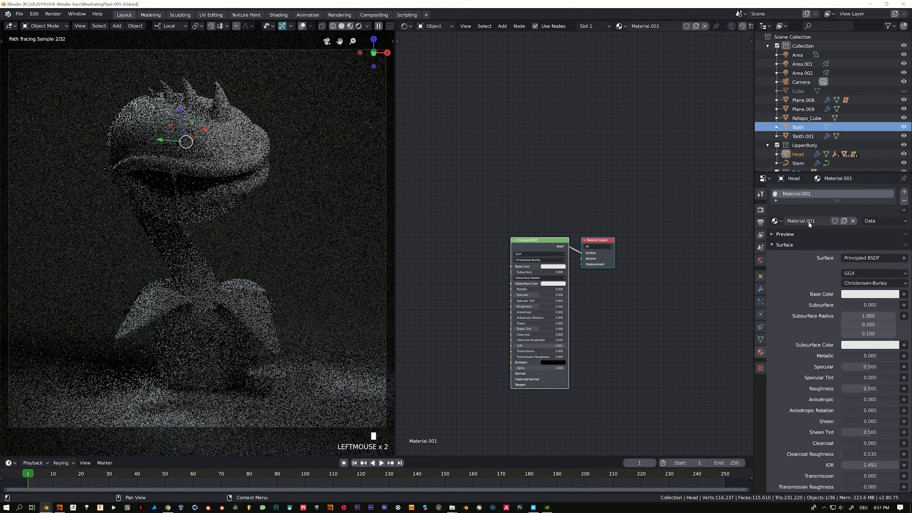
pyautogui.moveTo(853, 258); pyautogui.dragTo(853, 219, button='middle')
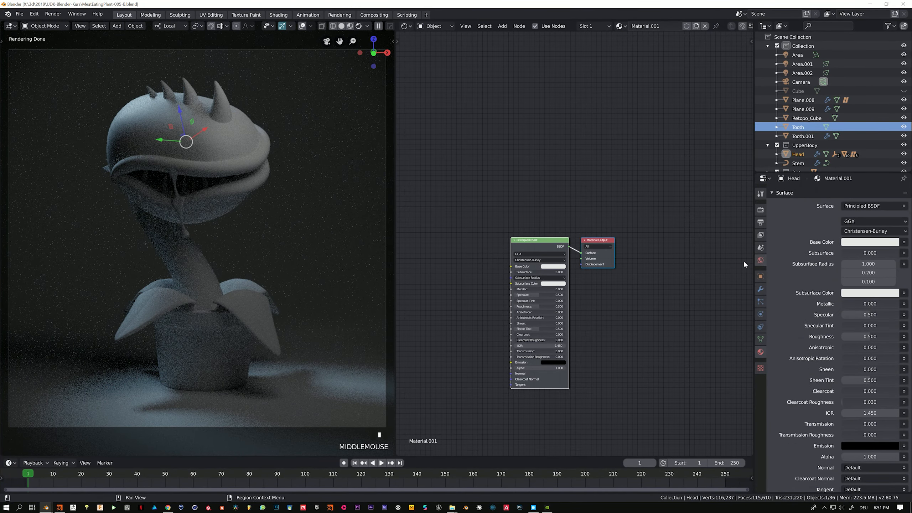
pyautogui.moveTo(594, 202); pyautogui.dragTo(637, 178, button='middle')
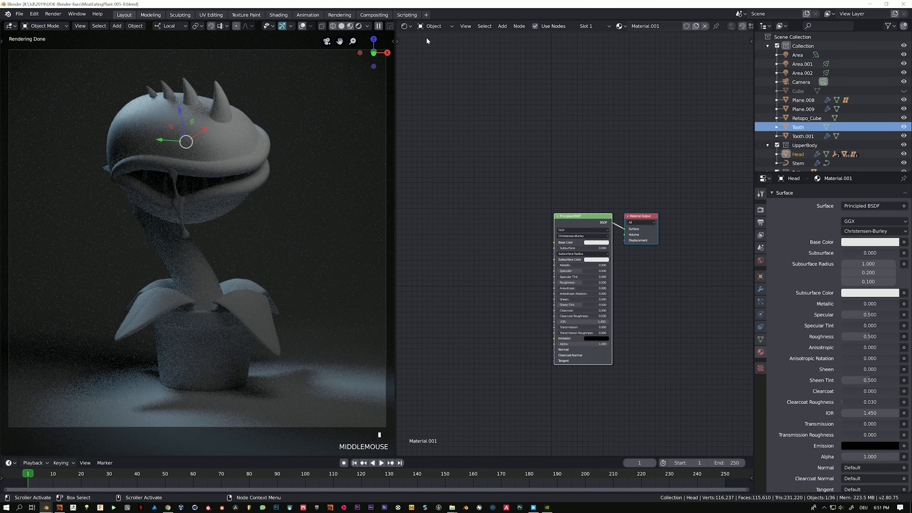
pyautogui.click(405, 26)
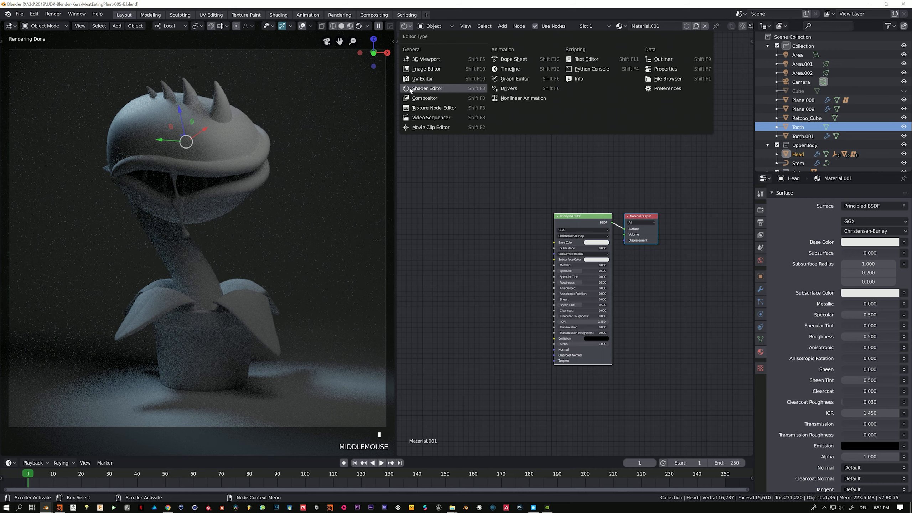
pyautogui.click(422, 91)
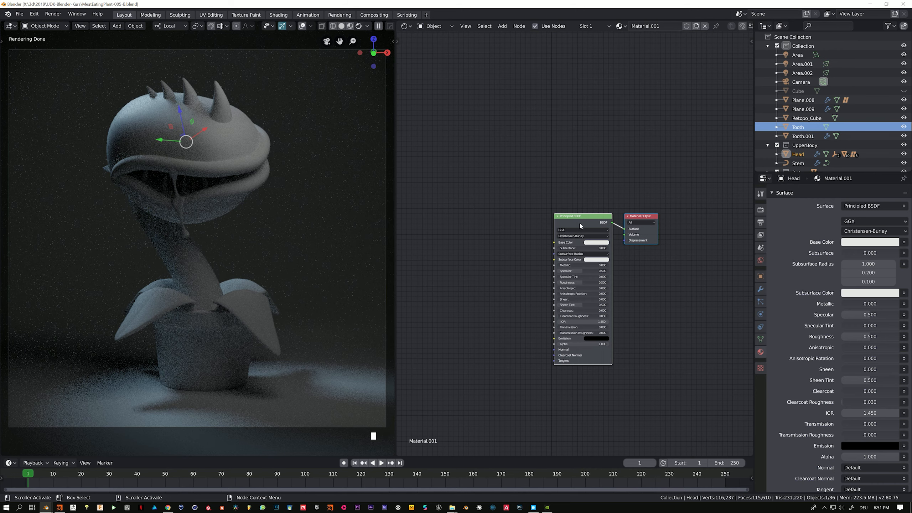
pyautogui.moveTo(576, 188); pyautogui.dragTo(533, 162, button='middle')
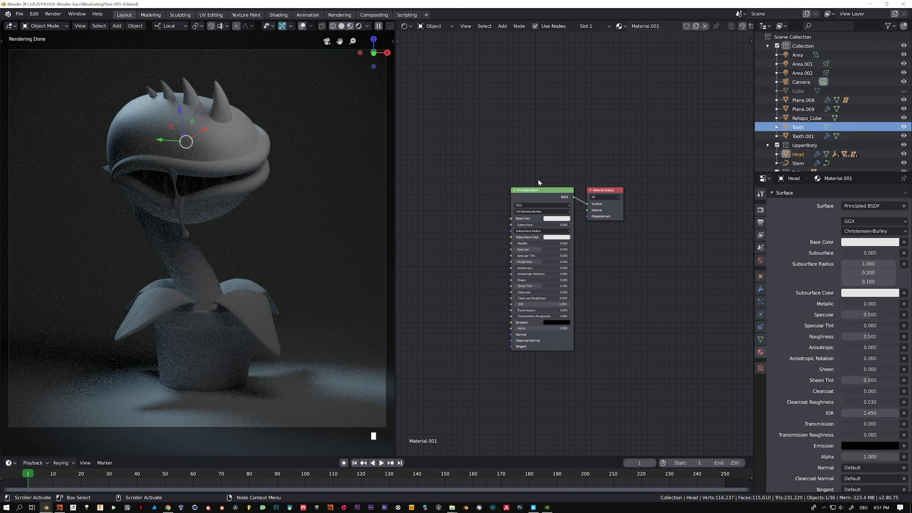
pyautogui.scroll(3, 805, 286)
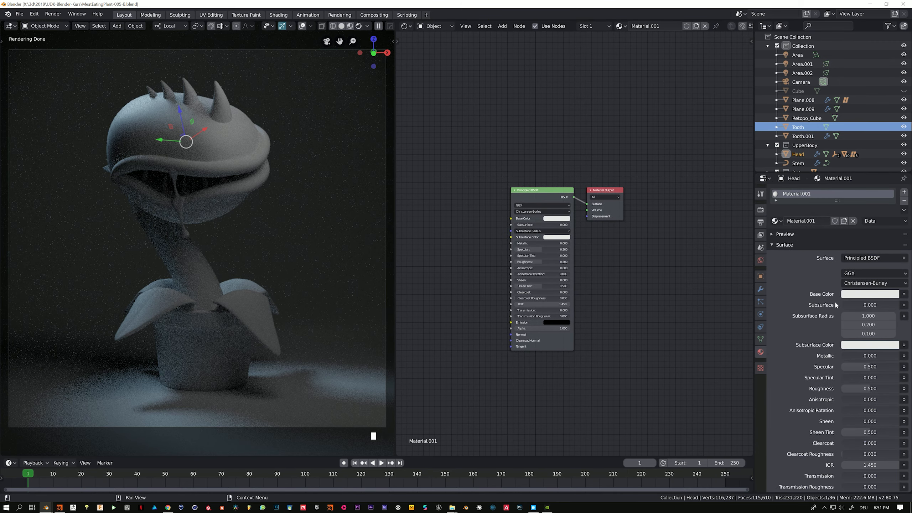
pyautogui.moveTo(441, 265); pyautogui.dragTo(495, 269, button='middle')
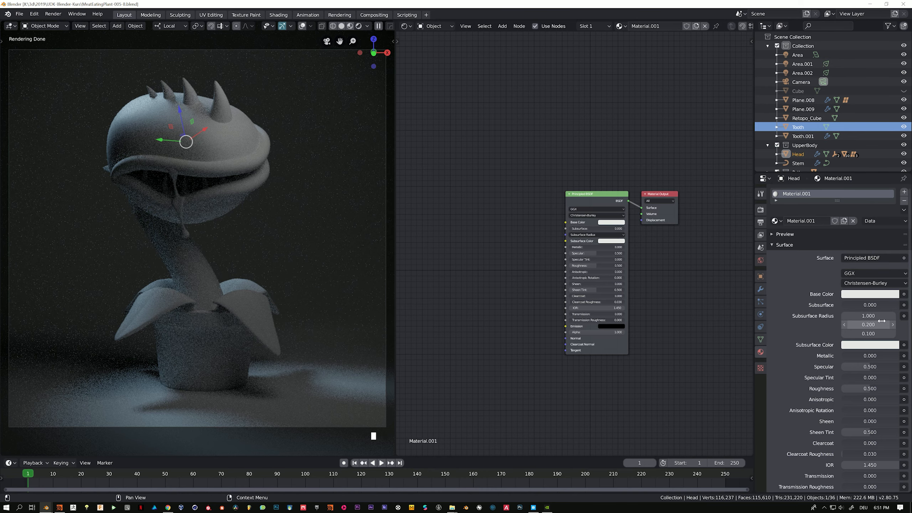
pyautogui.moveTo(499, 223); pyautogui.dragTo(514, 224, button='middle')
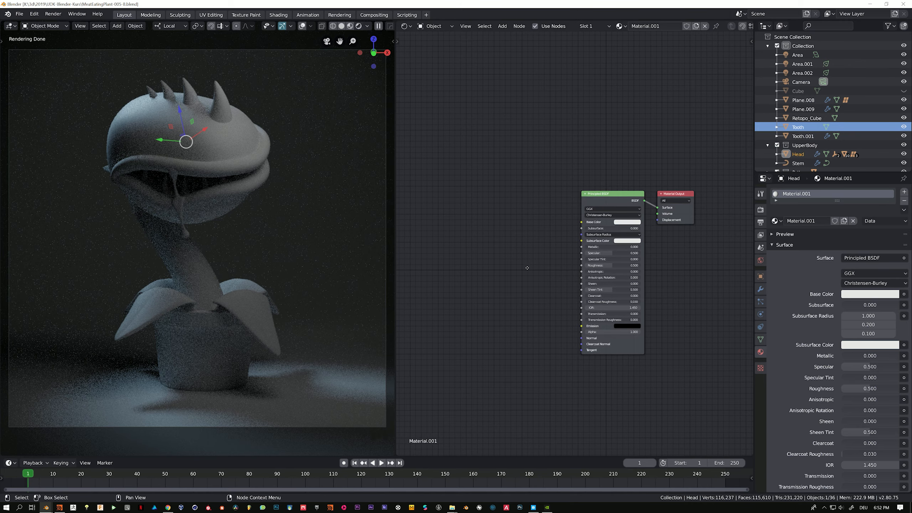
pyautogui.scroll(3, 532, 263)
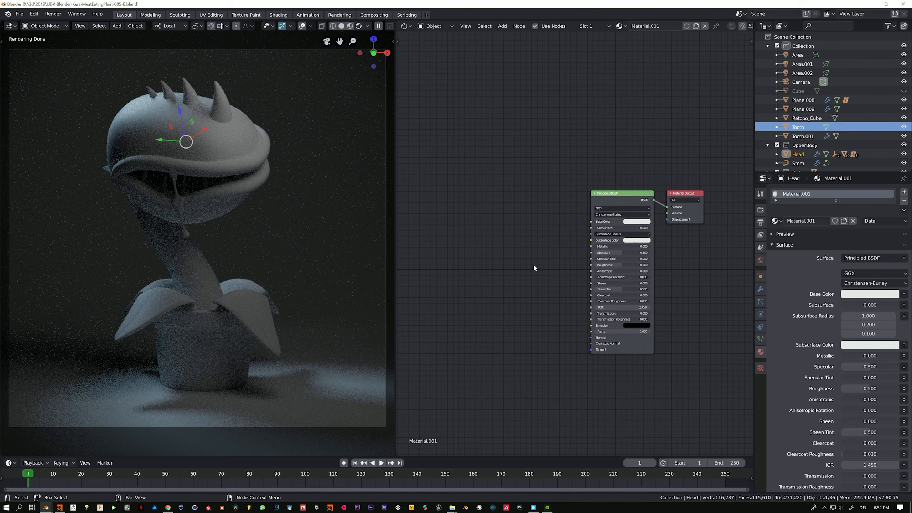
# Step: Examine the purple plant head on the ref-board.psd reference image in an Image Editor temporarily split off from the Shader Editor
pyautogui.moveTo(398, 23); pyautogui.dragTo(403, 244)
pyautogui.click(405, 26)
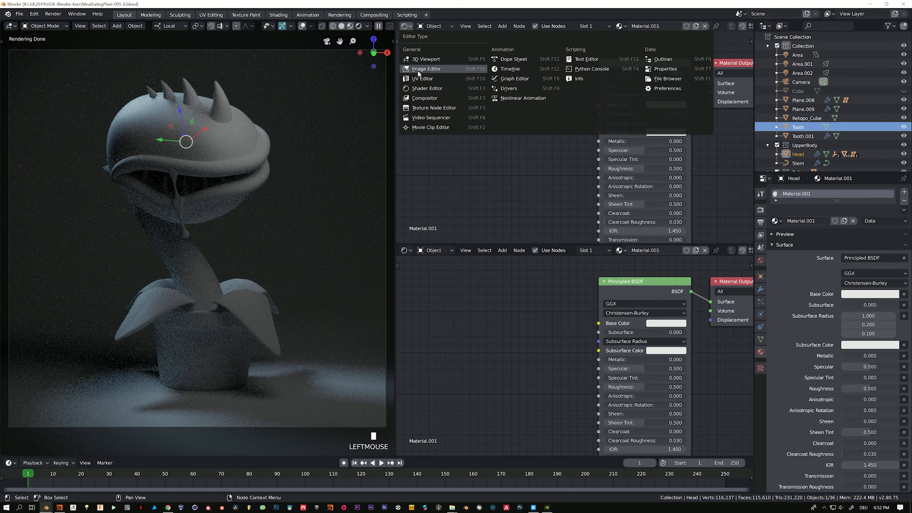
pyautogui.click(427, 68)
pyautogui.scroll(6, 554, 124)
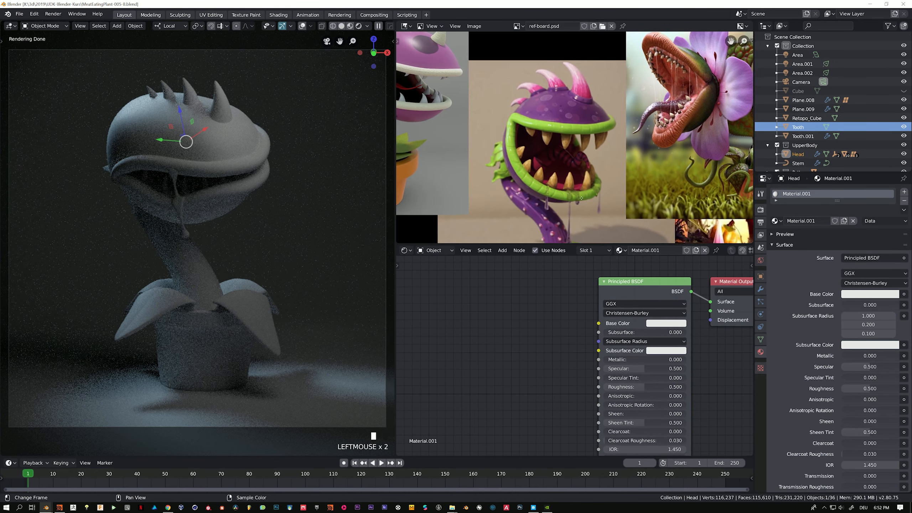
pyautogui.scroll(5, 542, 121)
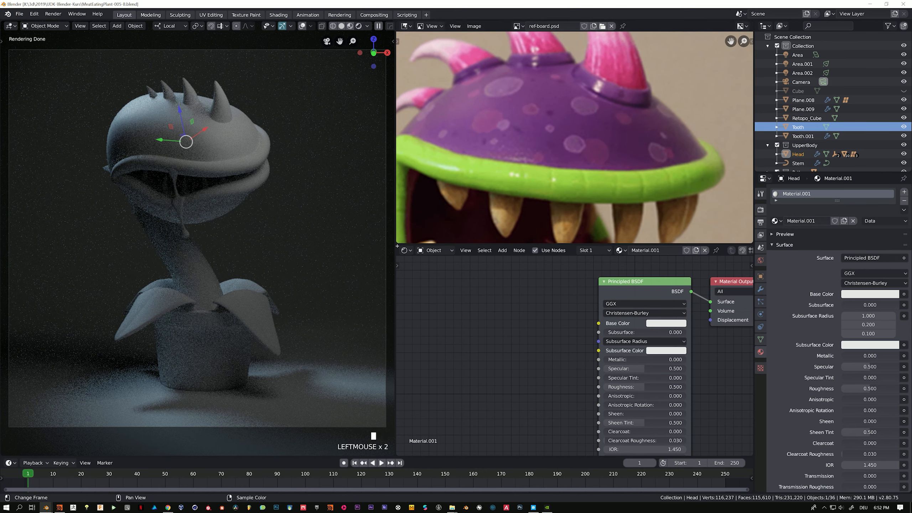
pyautogui.moveTo(397, 246); pyautogui.dragTo(397, 237)
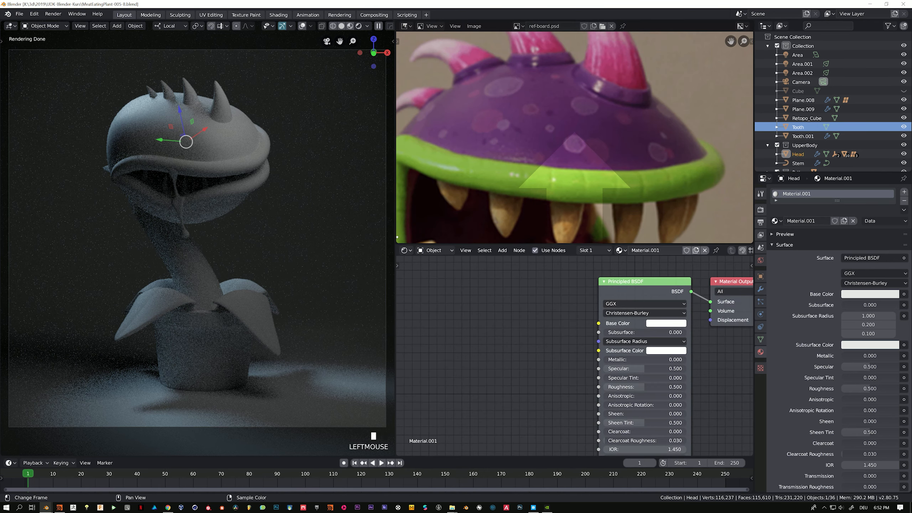
pyautogui.moveTo(404, 173); pyautogui.dragTo(398, 121)
pyautogui.moveTo(577, 181); pyautogui.dragTo(556, 159, button='middle')
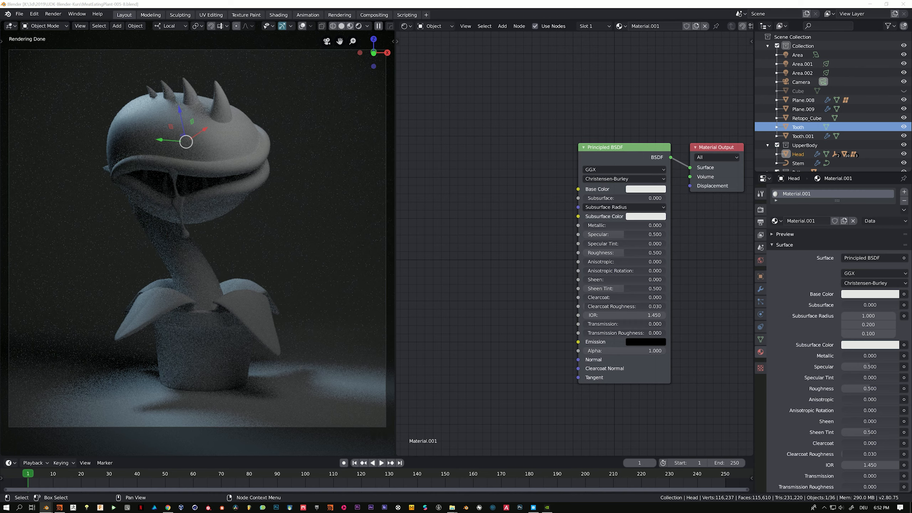
# Step: Add a Voronoi Texture node to the head's material and place it well ahead of the Principled BSDF node, leaving space between them
pyautogui.moveTo(417, 177); pyautogui.dragTo(494, 154, button='middle')
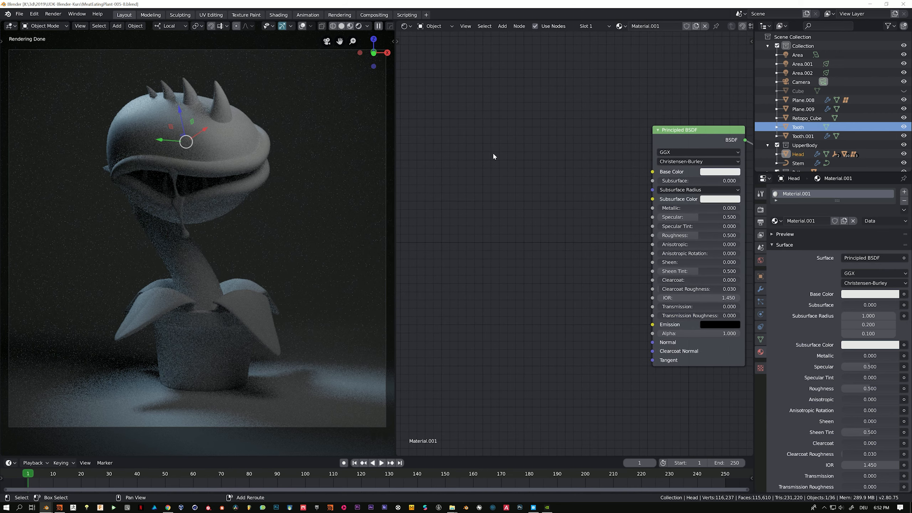
pyautogui.hotkey('shift', 'a')
pyautogui.moveTo(486, 195)
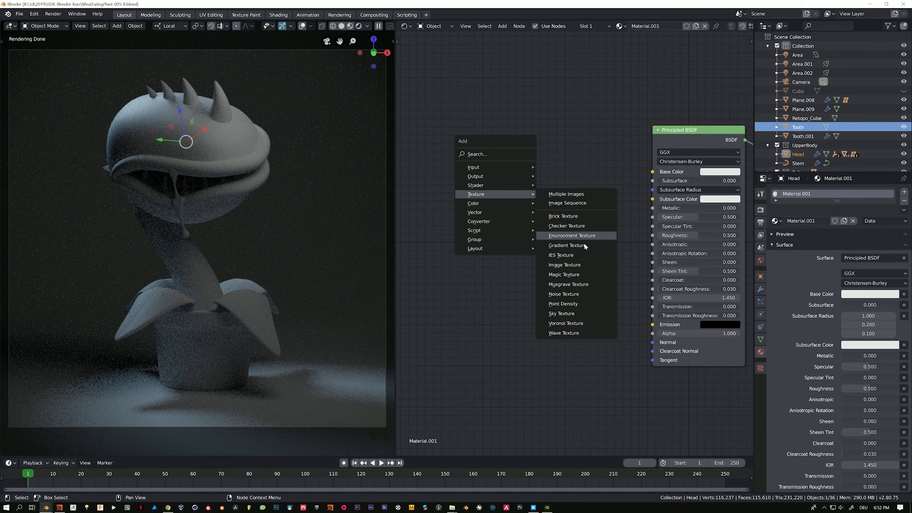
pyautogui.click(566, 323)
pyautogui.click(474, 208)
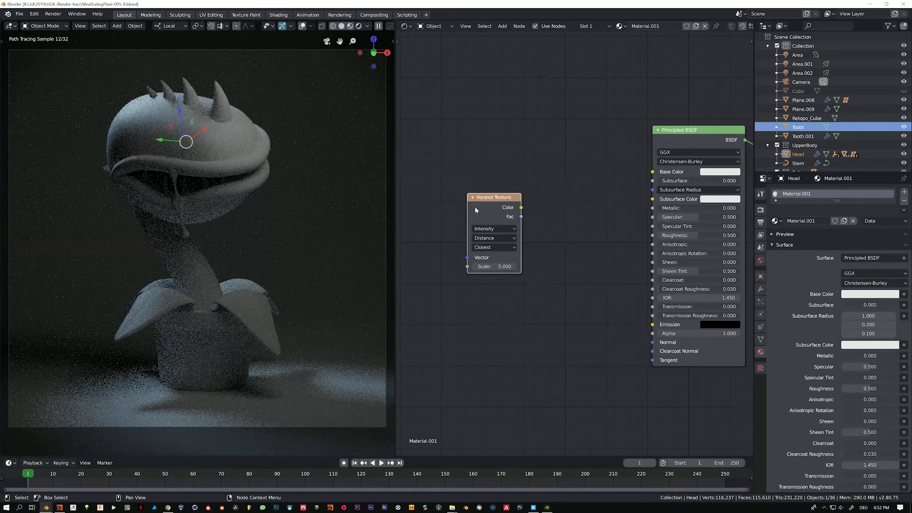
pyautogui.moveTo(475, 210); pyautogui.dragTo(447, 199)
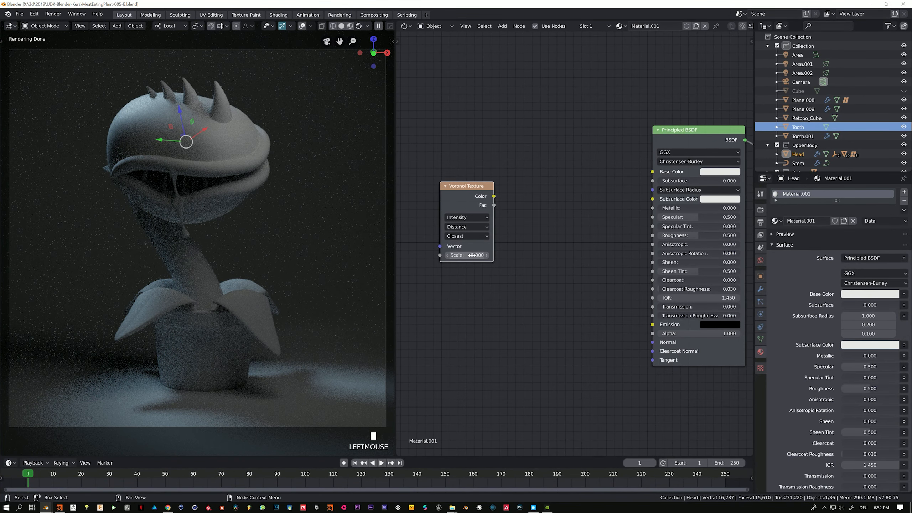
pyautogui.moveTo(484, 199); pyautogui.dragTo(446, 194)
pyautogui.hotkey('shift', 'a')
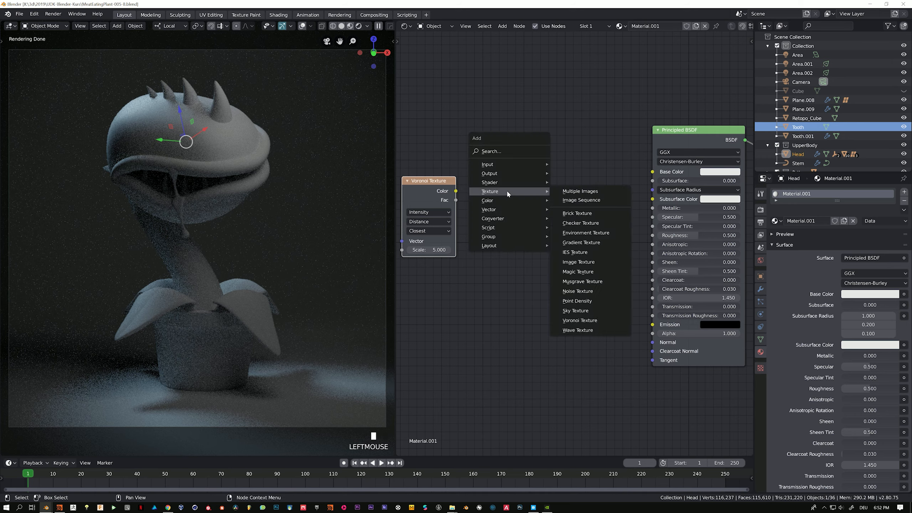
pyautogui.moveTo(502, 212)
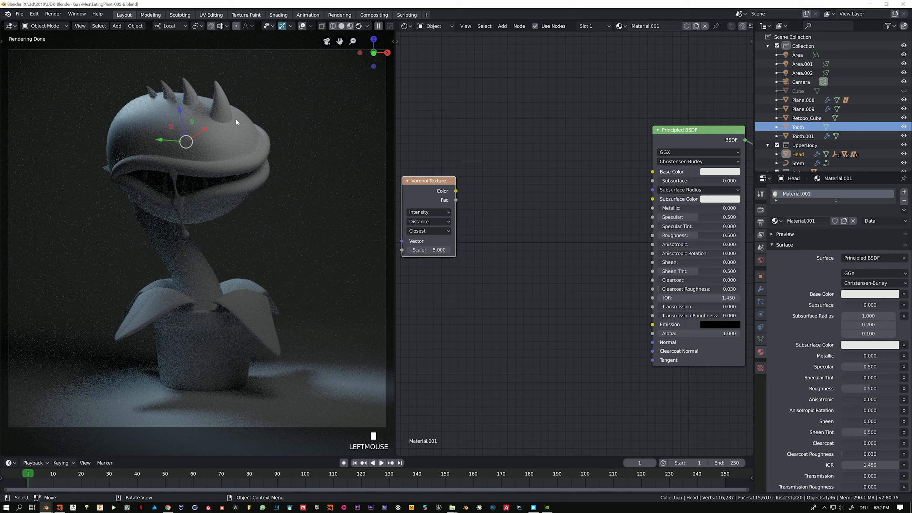
# Step: Search the add-ons in the preferences for "node" to check whether Node Wrangler is enabled, then close the preferences
pyautogui.click(34, 14)
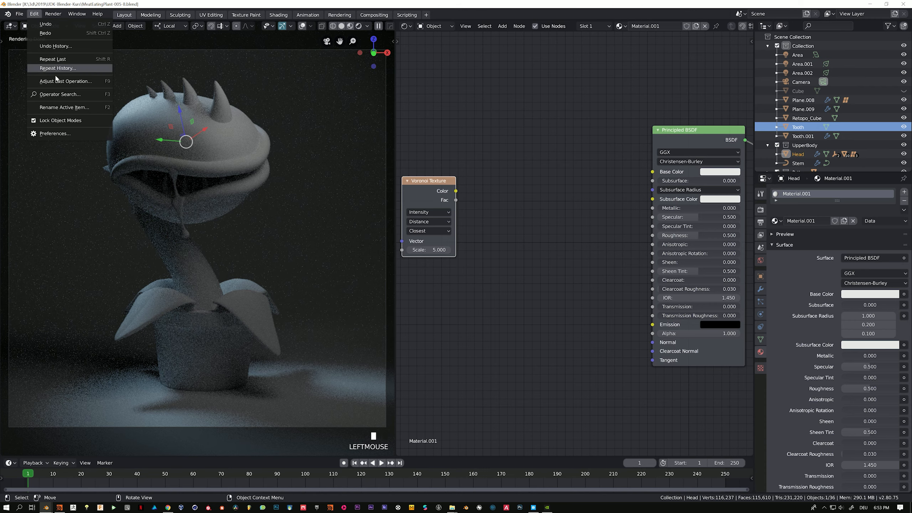
pyautogui.click(55, 133)
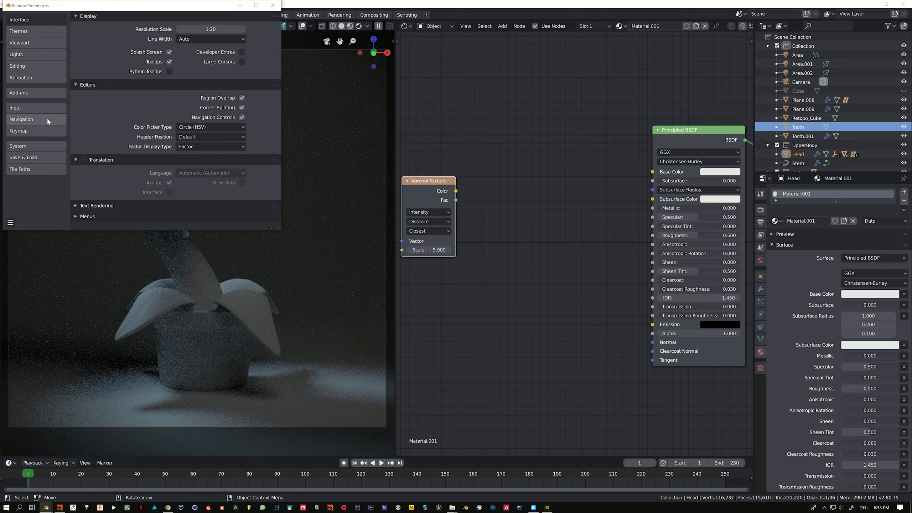
pyautogui.click(29, 93)
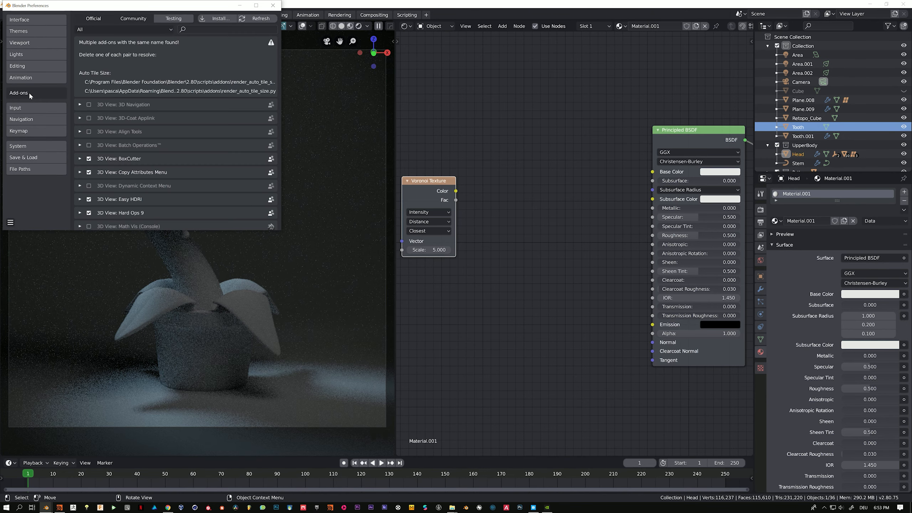
pyautogui.moveTo(88, 5); pyautogui.dragTo(251, 59)
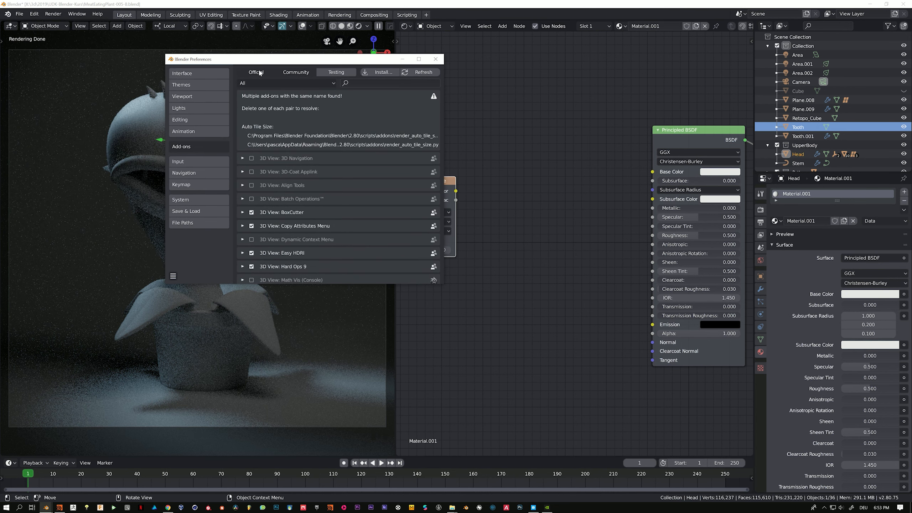
pyautogui.click(382, 84)
pyautogui.write('node')
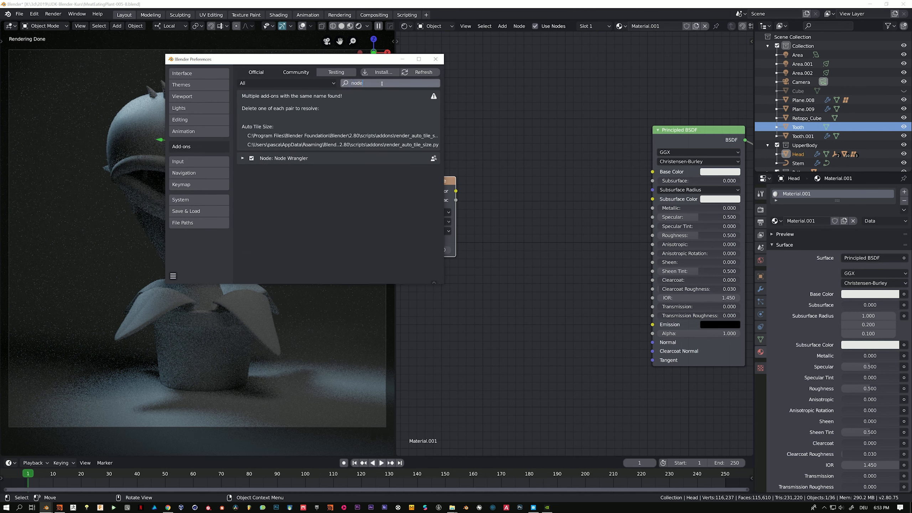
pyautogui.press('Return')
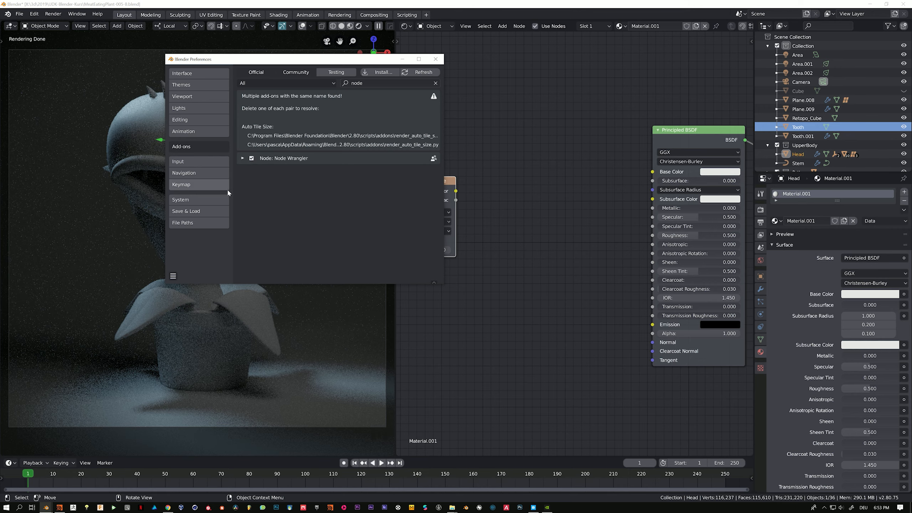
pyautogui.click(435, 60)
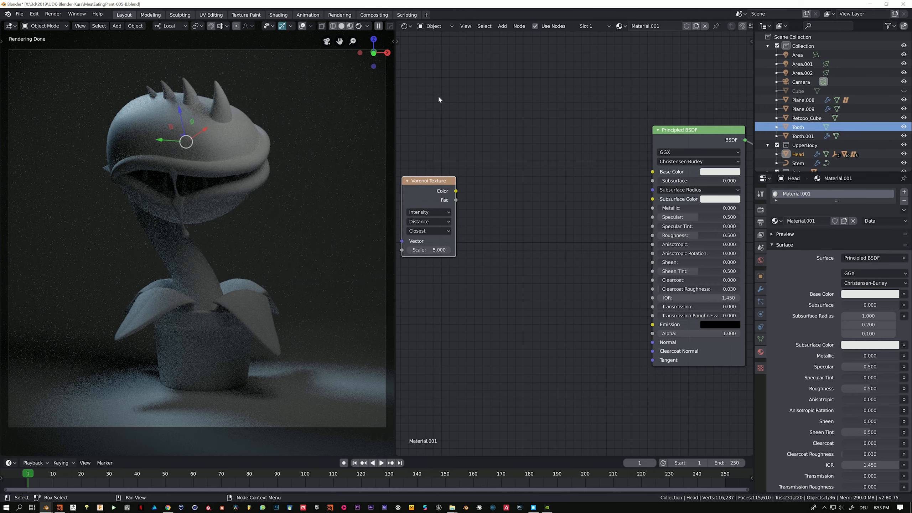
pyautogui.moveTo(470, 185); pyautogui.dragTo(500, 171, button='middle')
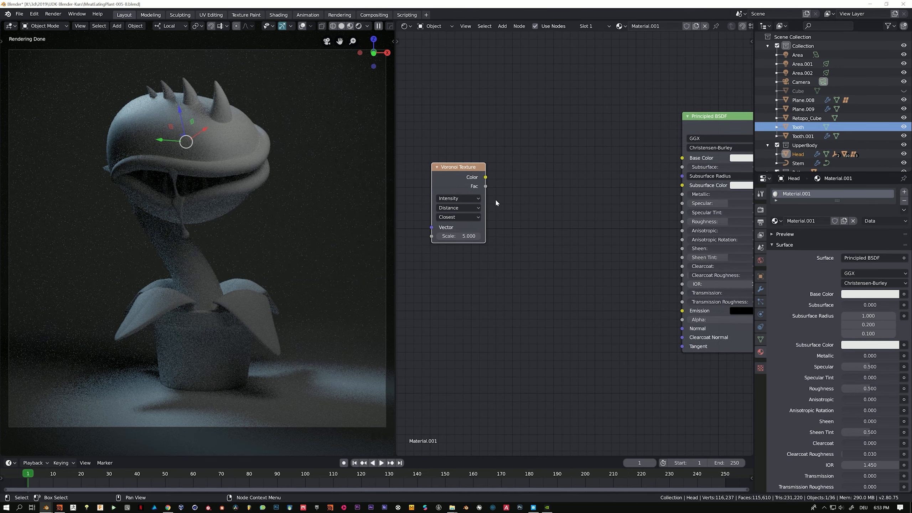
# Step: Preview the Voronoi Texture's Color output on the plant's head through a Viewer node and move the texture node higher in the node layout
pyautogui.keyDown('ctrl'); pyautogui.keyDown('shift'); pyautogui.click(458, 177); pyautogui.keyUp('shift'); pyautogui.keyUp('ctrl')
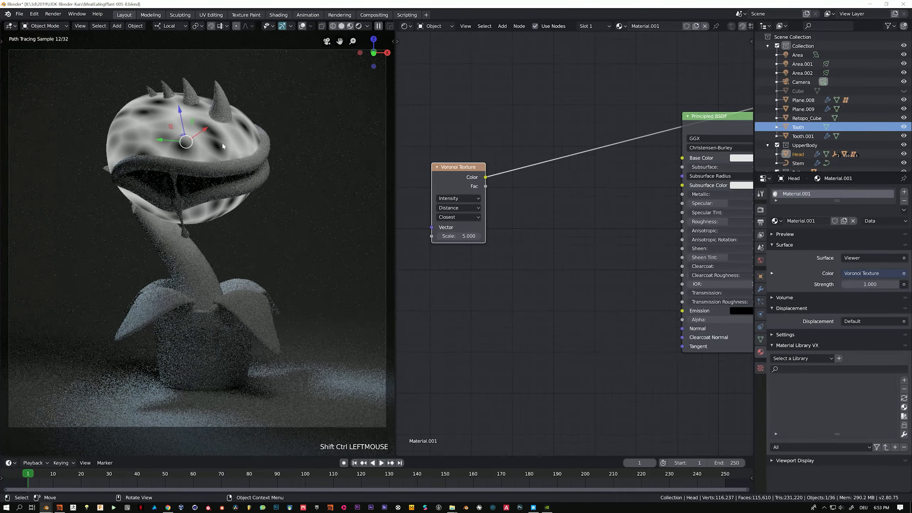
pyautogui.moveTo(431, 199); pyautogui.dragTo(446, 129)
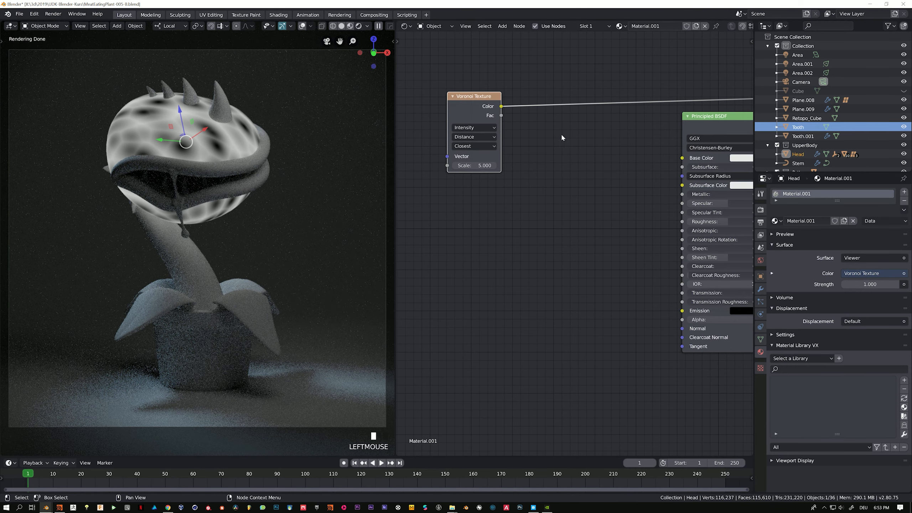
pyautogui.moveTo(562, 138); pyautogui.dragTo(536, 147, button='middle')
pyautogui.moveTo(453, 115); pyautogui.dragTo(482, 114)
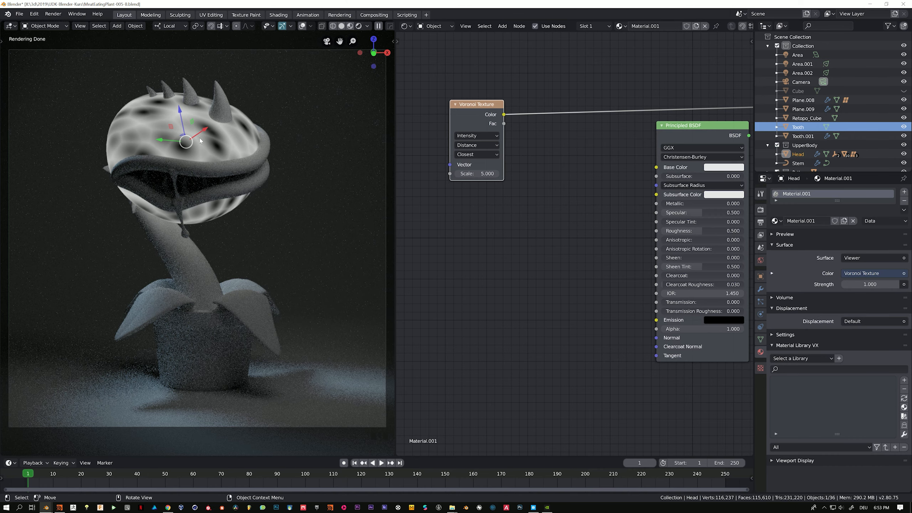
pyautogui.moveTo(518, 127); pyautogui.dragTo(489, 140, button='middle')
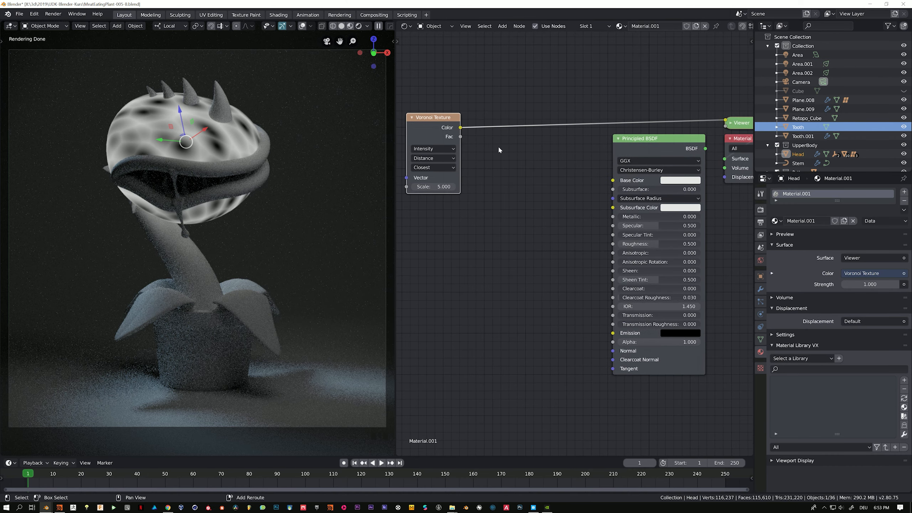
# Step: Insert a ColorRamp between the Voronoi Texture and the Viewer, moving its white stop to 0.175 and the black stop close beside it
pyautogui.hotkey('shift', 'a')
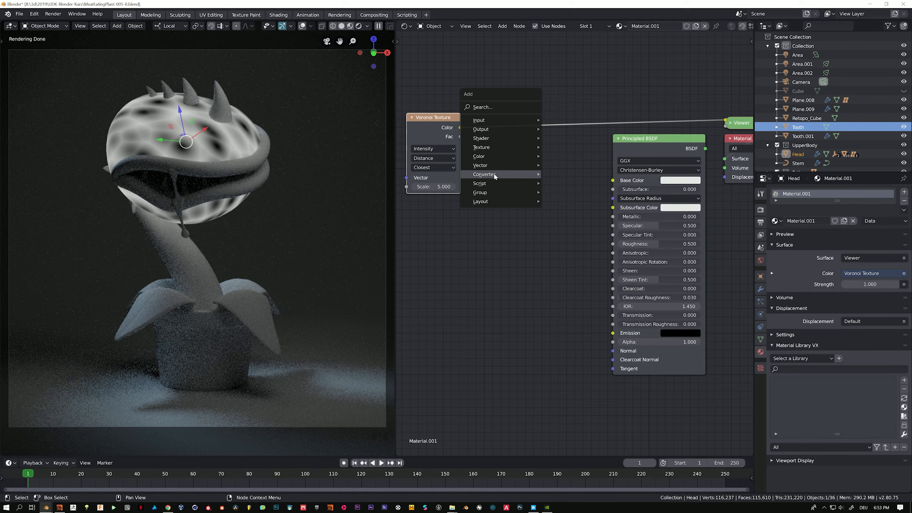
pyautogui.moveTo(496, 175)
pyautogui.click(586, 182)
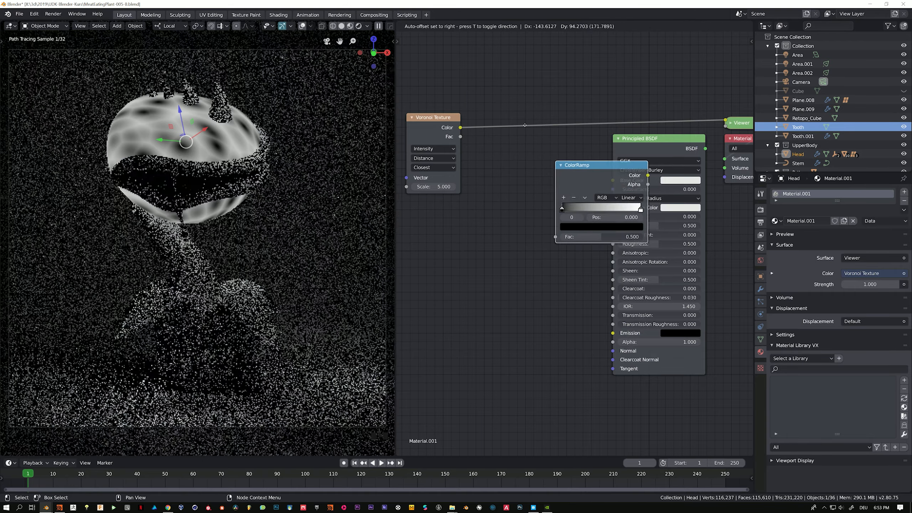
pyautogui.click(507, 109)
pyautogui.moveTo(507, 108); pyautogui.dragTo(485, 131)
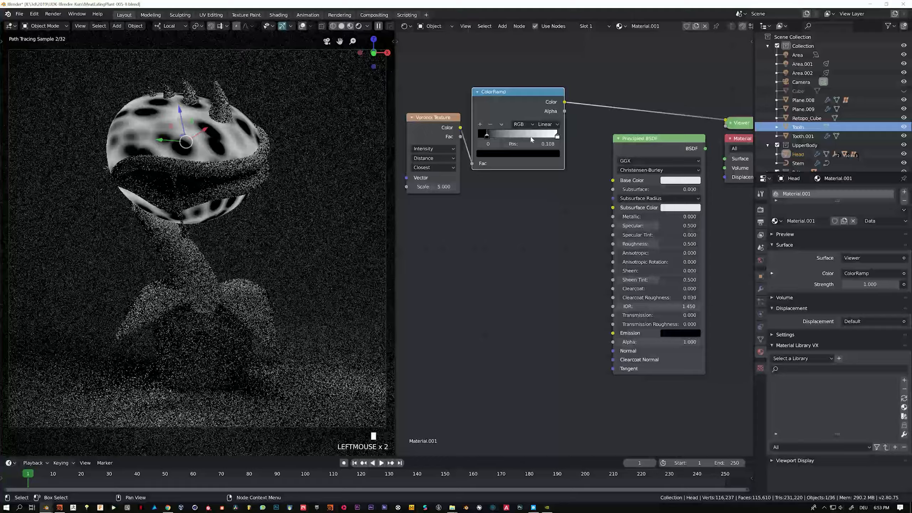
pyautogui.moveTo(557, 136); pyautogui.dragTo(493, 139)
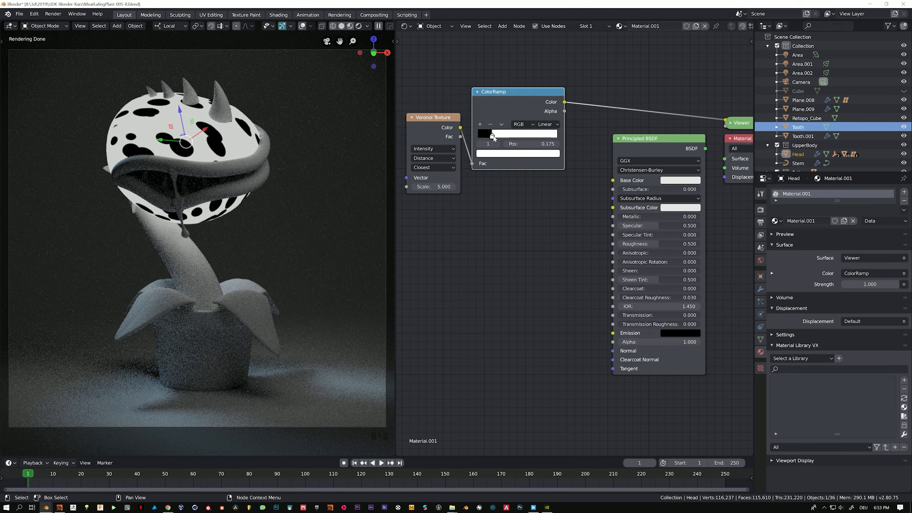
# Step: Add Texture Coordinate and Mapping nodes ahead of the Voronoi Texture and feed the Mapping node with Object coordinates
pyautogui.click(424, 128)
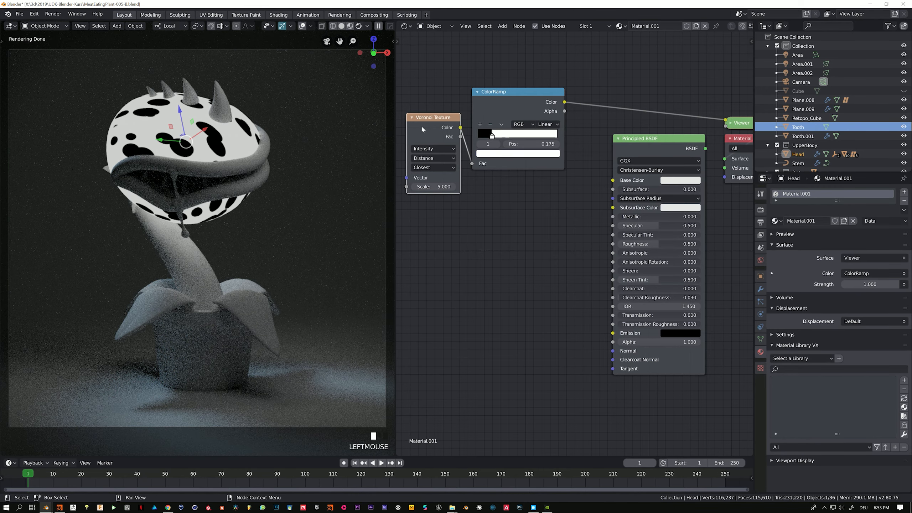
pyautogui.moveTo(432, 85); pyautogui.dragTo(557, 96, button='middle')
pyautogui.moveTo(468, 153); pyautogui.dragTo(554, 146, button='middle')
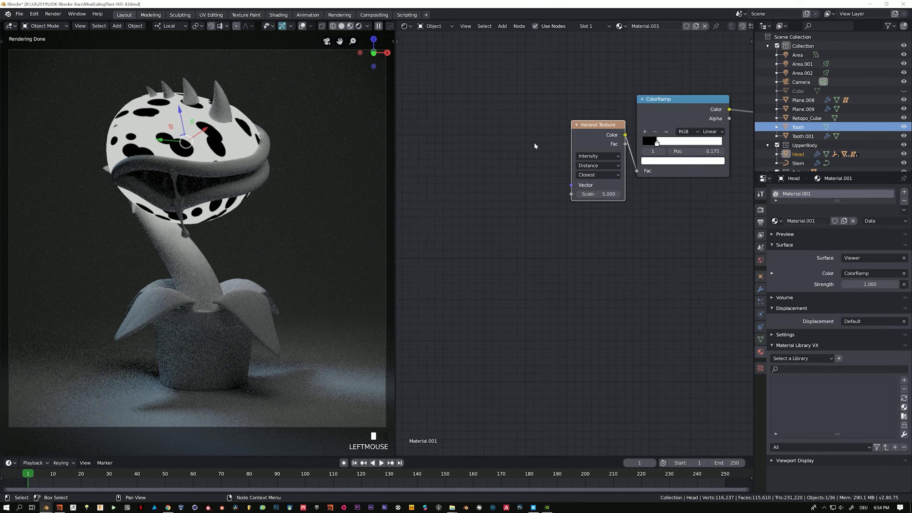
pyautogui.hotkey('ctrl', 't')
pyautogui.moveTo(470, 104); pyautogui.dragTo(515, 106, button='middle')
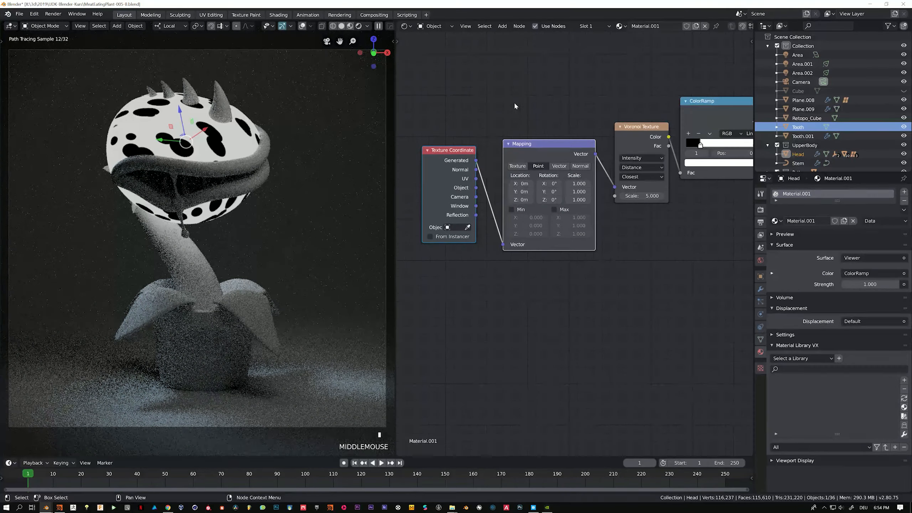
pyautogui.moveTo(518, 101); pyautogui.dragTo(566, 297)
pyautogui.moveTo(426, 96); pyautogui.dragTo(454, 306)
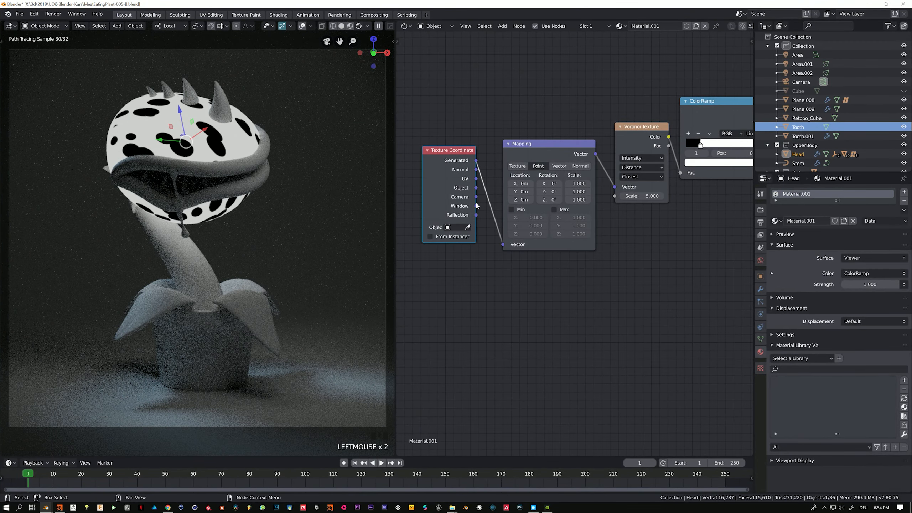
pyautogui.moveTo(475, 150); pyautogui.dragTo(461, 147, button='middle')
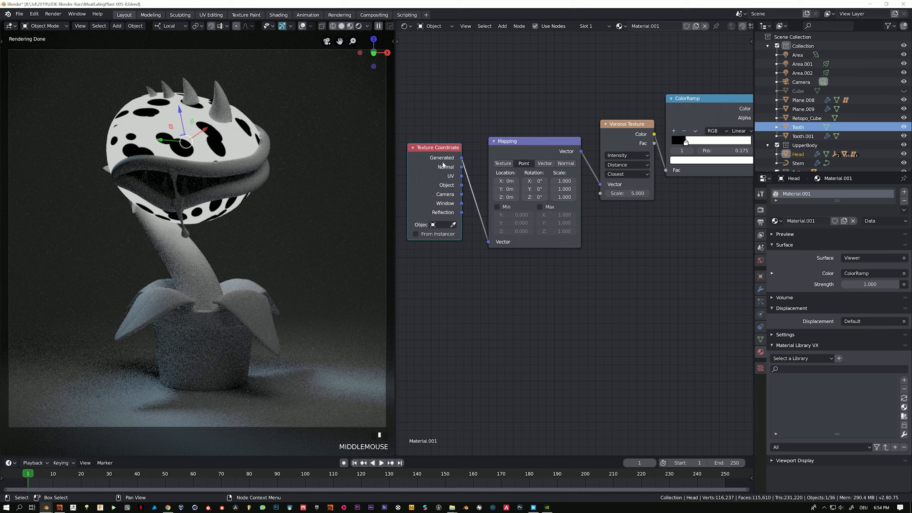
pyautogui.moveTo(461, 186); pyautogui.dragTo(489, 242)
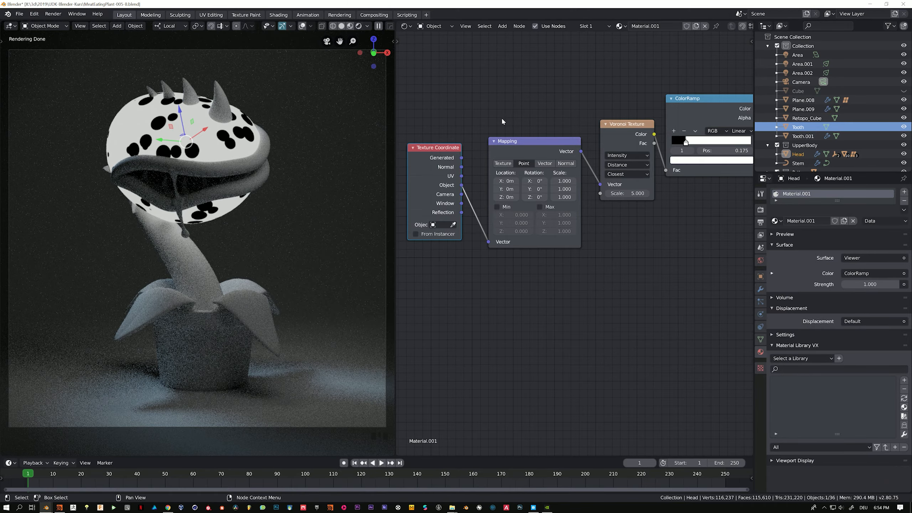
# Step: Shrink the head's black spots by lowering both ColorRamp stops, with the white stop at 0.093
pyautogui.moveTo(563, 128); pyautogui.dragTo(461, 131, button='middle')
pyautogui.click(575, 147)
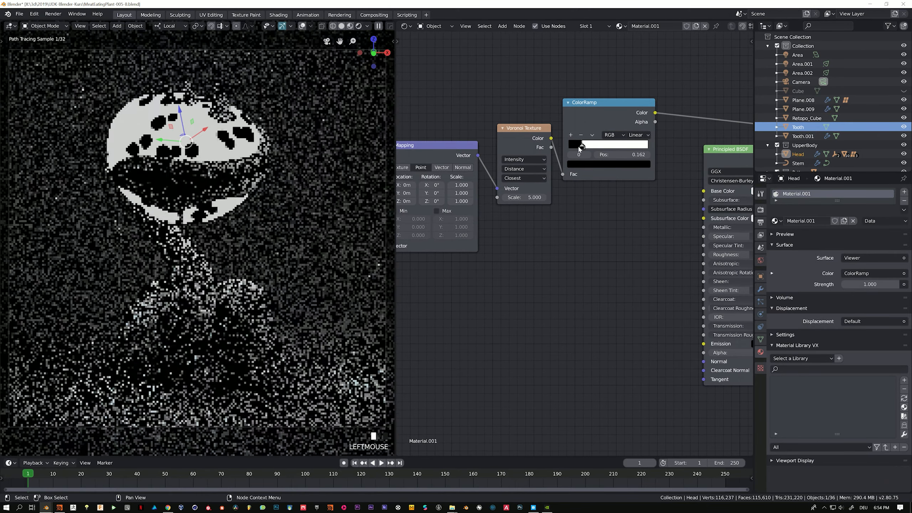
pyautogui.moveTo(583, 146); pyautogui.dragTo(578, 147)
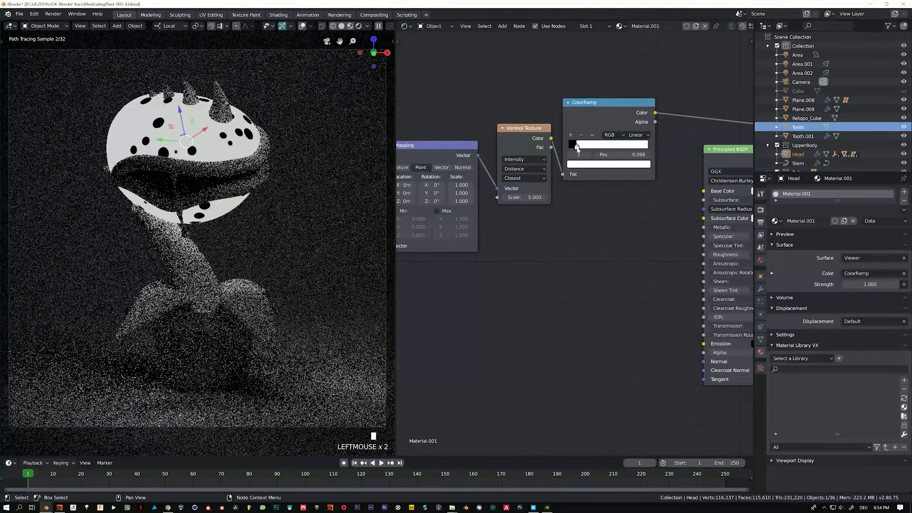
pyautogui.moveTo(578, 149); pyautogui.dragTo(577, 149)
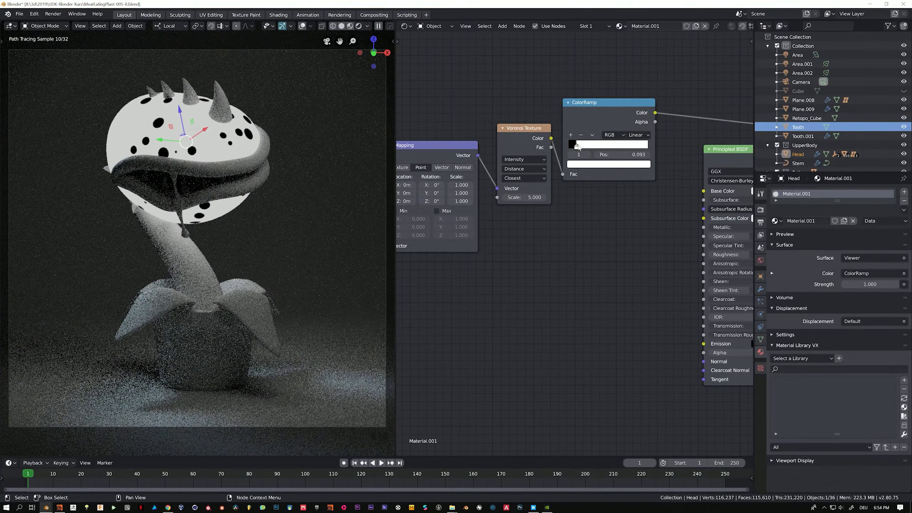
# Step: Widen the Mapping node and shift the spot pattern by setting its X location to about 4.9 m
pyautogui.moveTo(464, 193); pyautogui.dragTo(557, 196, button='middle')
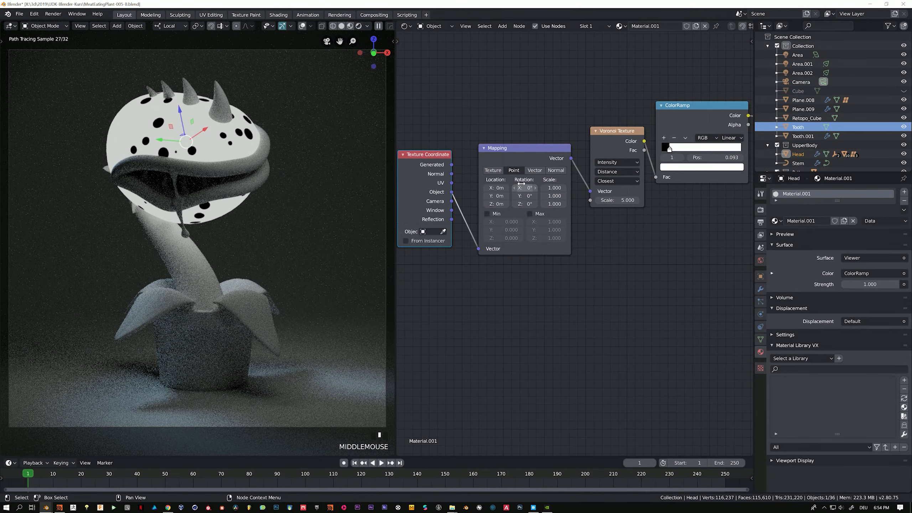
pyautogui.moveTo(479, 155); pyautogui.dragTo(464, 155)
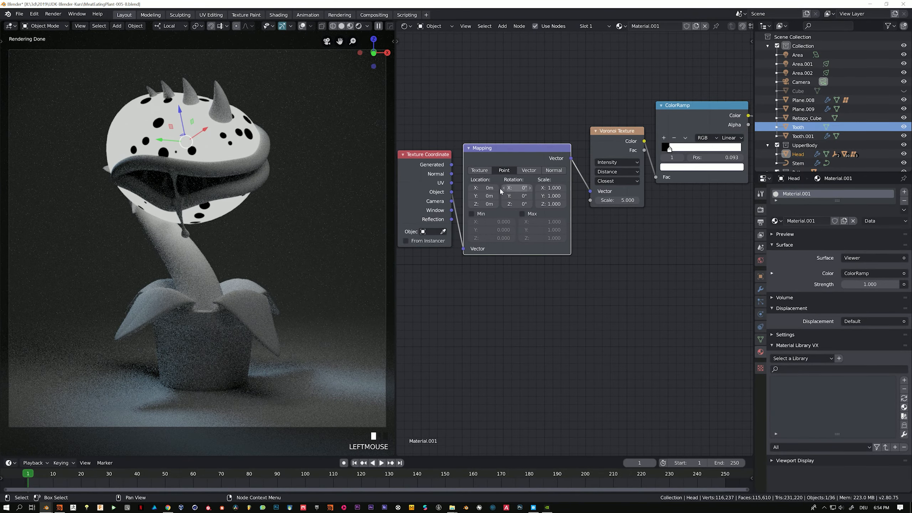
pyautogui.moveTo(483, 188); pyautogui.dragTo(503, 187)
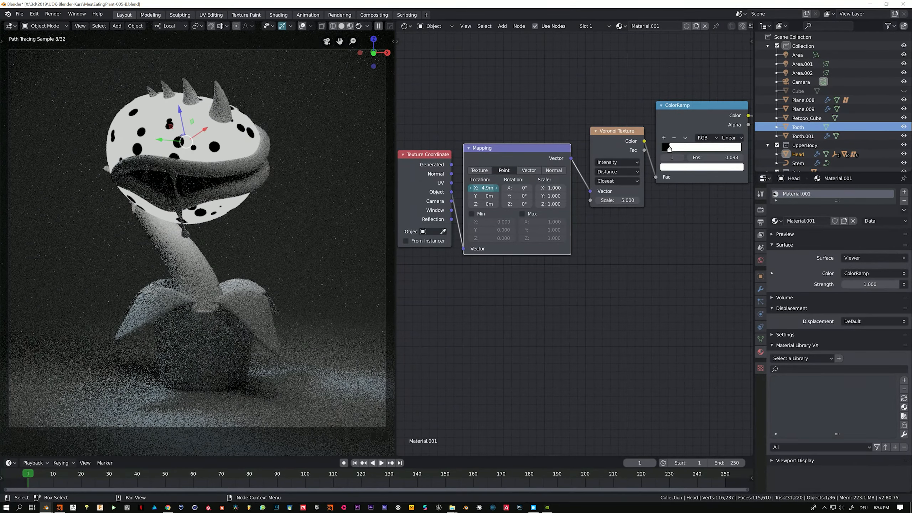
# Step: Move the Material Output and Principled BSDF nodes further from the ColorRamp to make room for more nodes
pyautogui.moveTo(598, 250); pyautogui.dragTo(539, 244, button='middle')
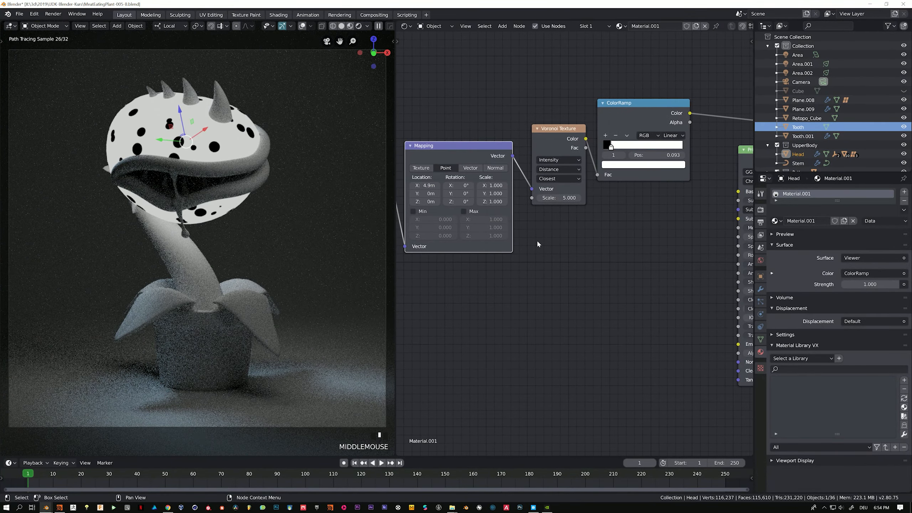
pyautogui.scroll(-4, 575, 228)
pyautogui.moveTo(621, 225); pyautogui.dragTo(513, 224, button='middle')
pyautogui.scroll(-1, 514, 224)
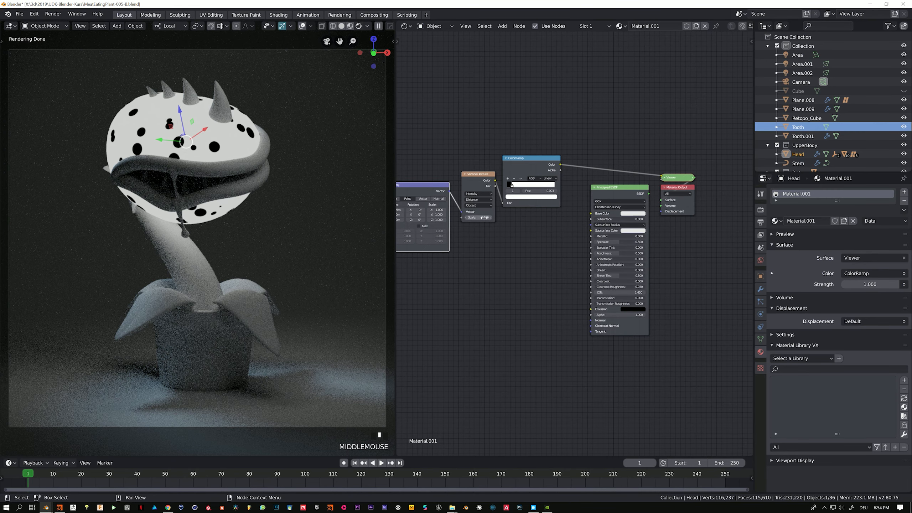
pyautogui.moveTo(674, 190); pyautogui.dragTo(742, 165)
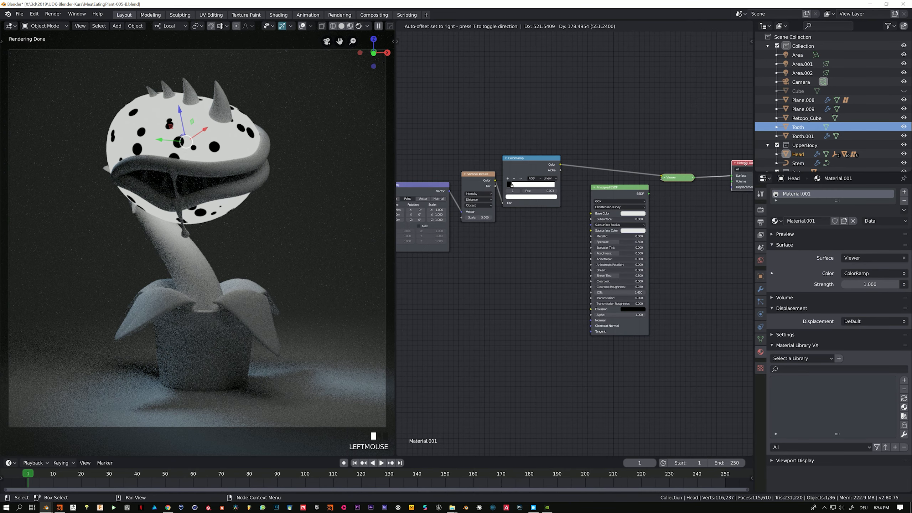
pyautogui.moveTo(635, 193); pyautogui.dragTo(680, 202)
# Step: Insert a second ColorRamp node on the link between the first ColorRamp and the Viewer
pyautogui.scroll(-3, 567, 225)
pyautogui.moveTo(540, 221); pyautogui.dragTo(579, 220, button='middle')
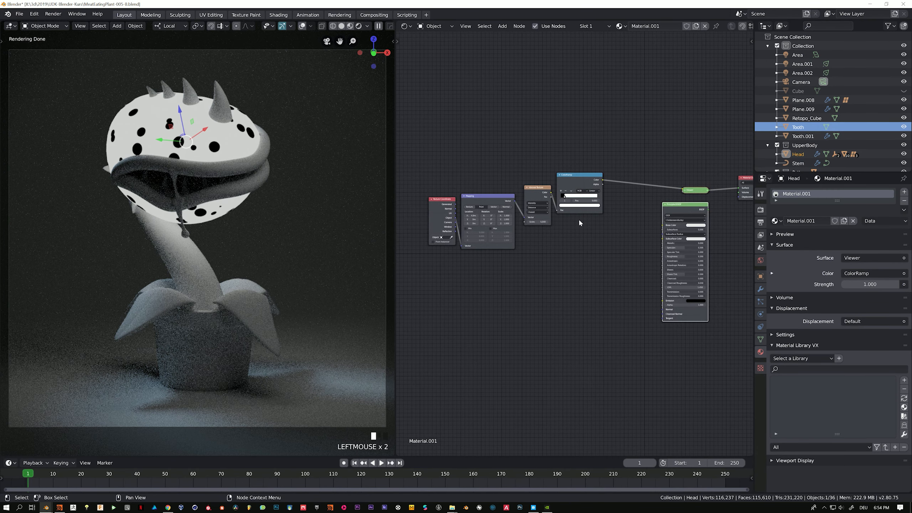
pyautogui.hotkey('shift', 'a')
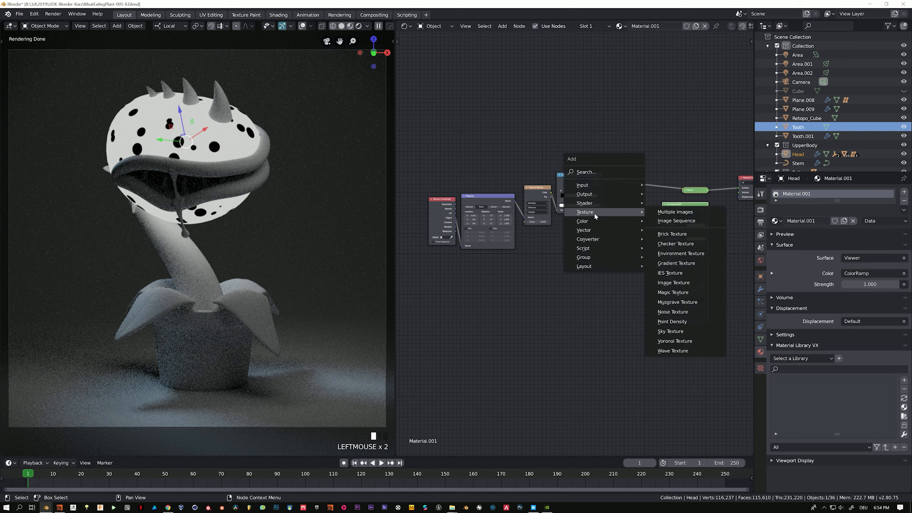
pyautogui.moveTo(595, 220)
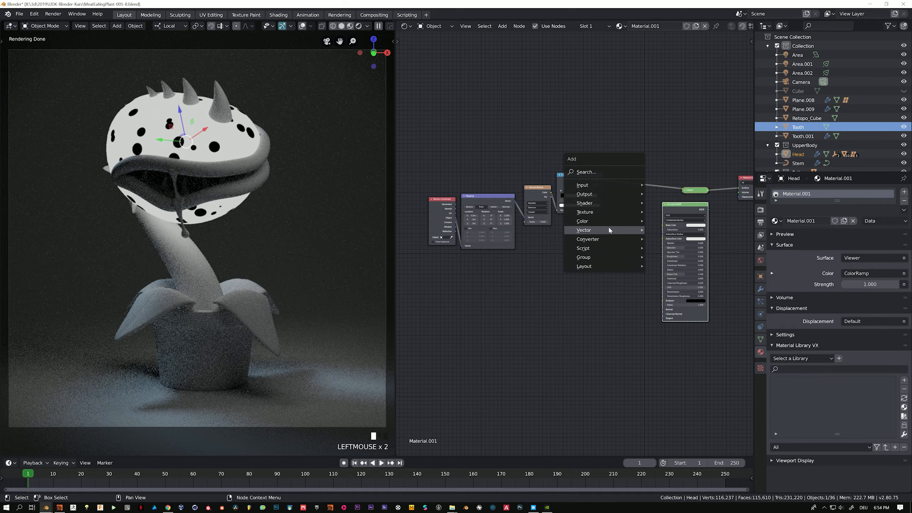
pyautogui.moveTo(634, 239)
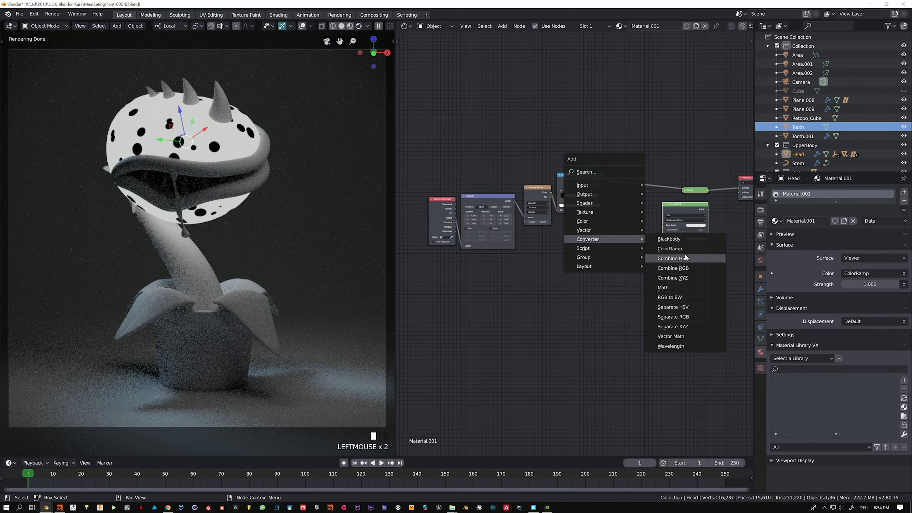
pyautogui.click(668, 249)
pyautogui.click(615, 166)
# Step: Set the second ColorRamp's interpolation to Constant
pyautogui.scroll(3, 624, 223)
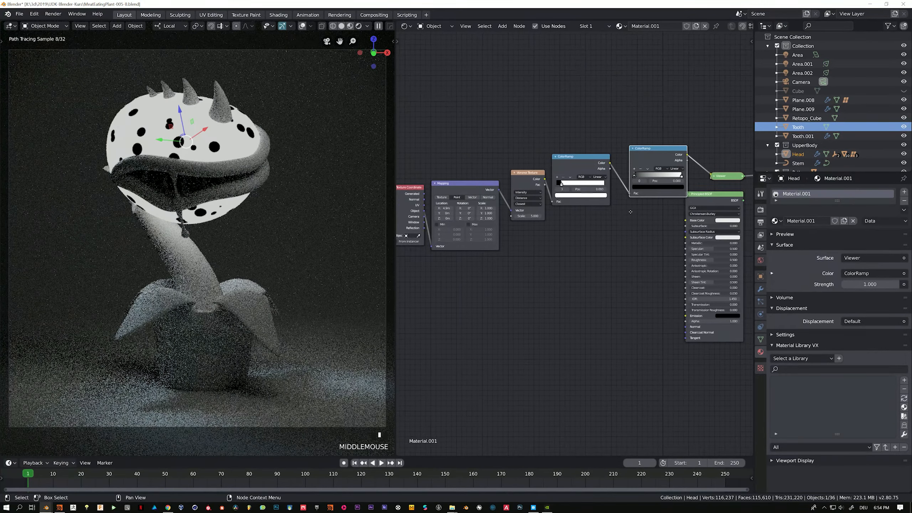
pyautogui.moveTo(631, 212); pyautogui.dragTo(550, 231, button='middle')
pyautogui.scroll(4, 570, 221)
pyautogui.click(625, 112)
pyautogui.click(625, 128)
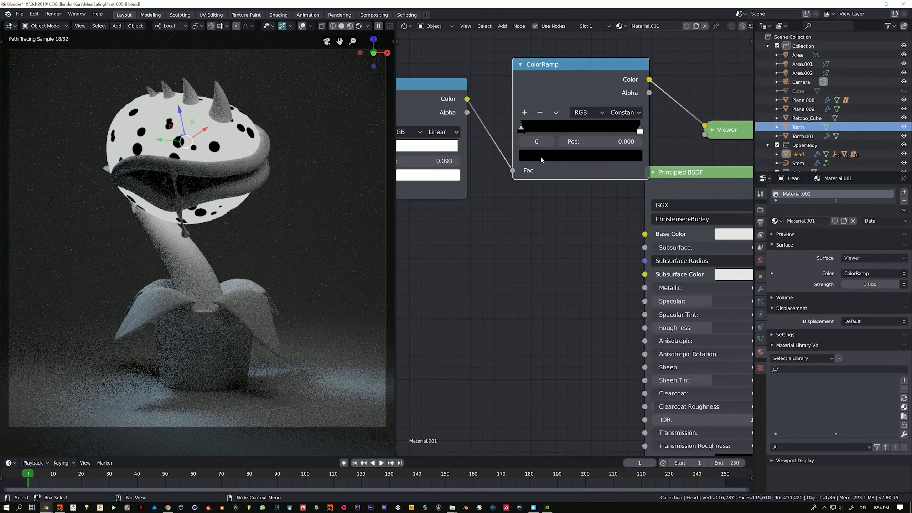
# Step: Colour the spots light pink using the first stop of the second ColorRamp
pyautogui.click(550, 155)
pyautogui.scroll(18, 582, 200)
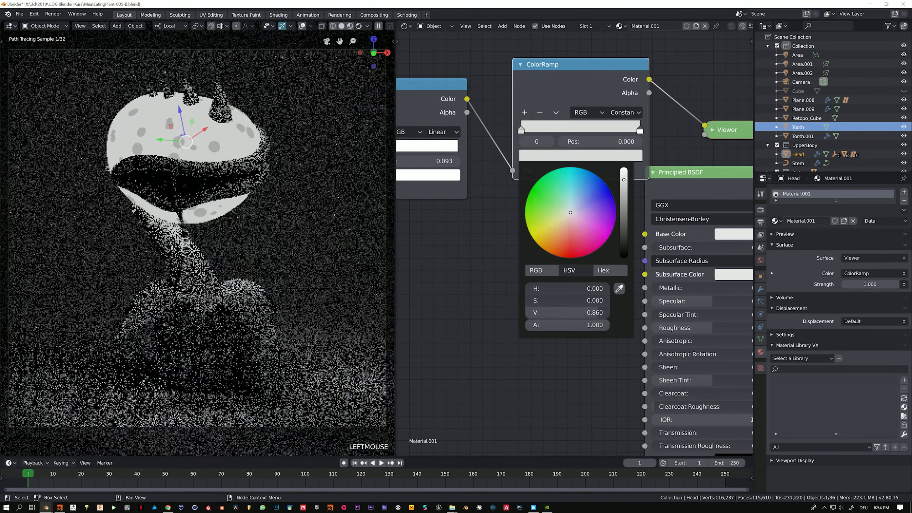
pyautogui.moveTo(582, 213)
pyautogui.mouseDown()
pyautogui.moveTo(593, 237)
pyautogui.moveTo(582, 229)
pyautogui.mouseUp()
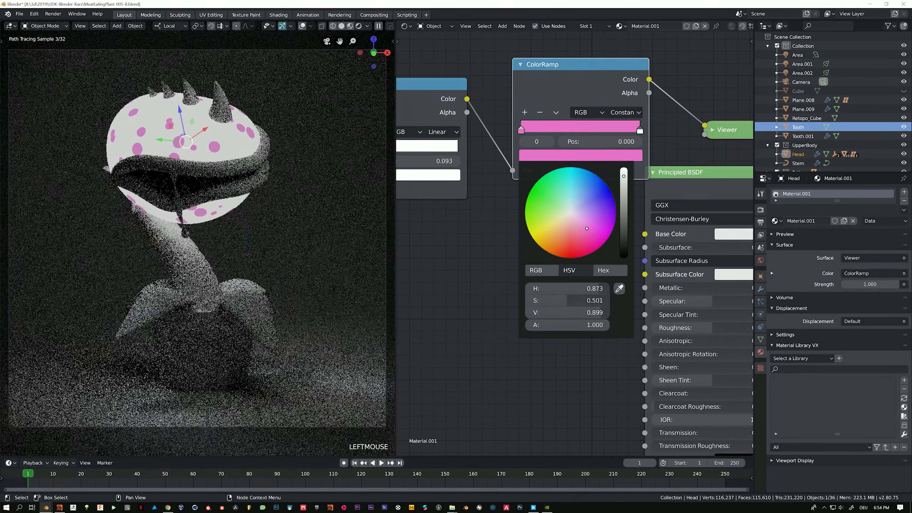
# Step: Set the second ColorRamp's end stop to a dark magenta of about hue 0.915, saturation 0.775 and value 0.615
pyautogui.click(639, 130)
pyautogui.click(639, 130)
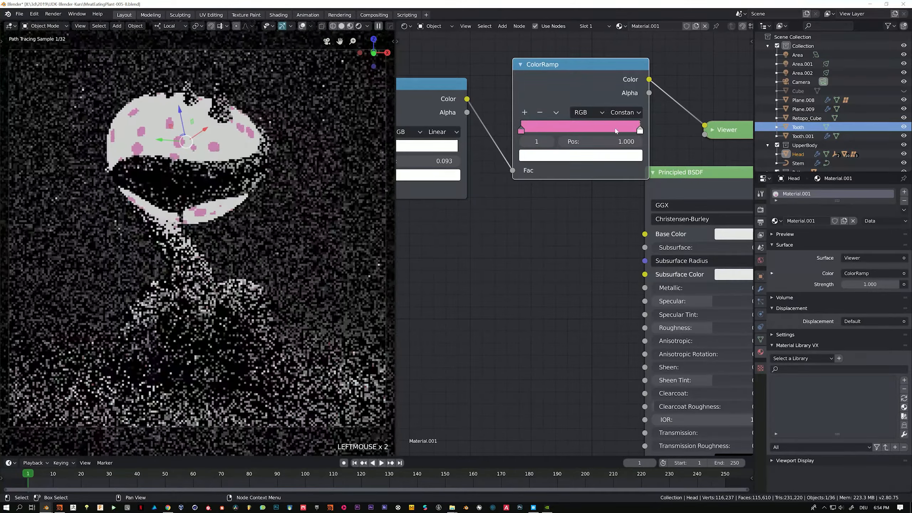
pyautogui.click(580, 156)
pyautogui.click(588, 243)
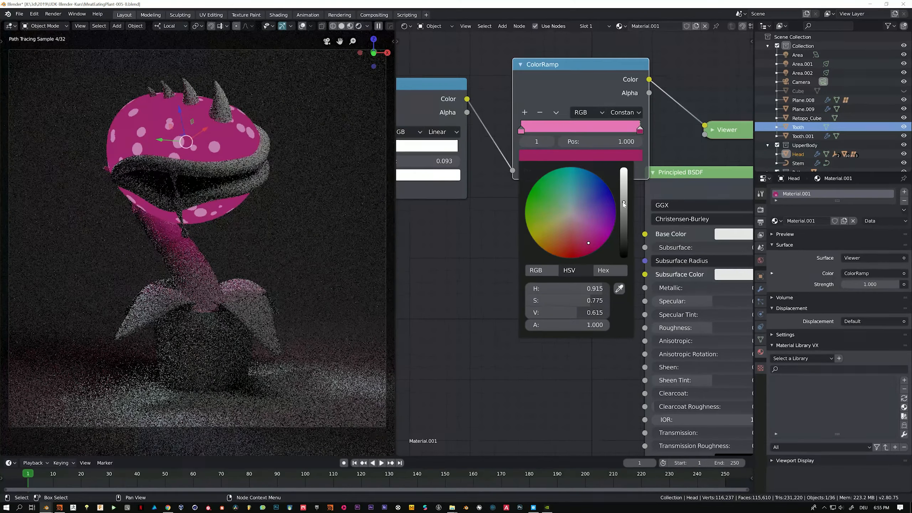
# Step: Connect the second ColorRamp to the Principled BSDF's Base Color and feed the BSDF into the Material Output surface in place of the Viewer
pyautogui.moveTo(655, 118); pyautogui.dragTo(623, 121, button='middle')
pyautogui.moveTo(526, 82); pyautogui.dragTo(492, 90)
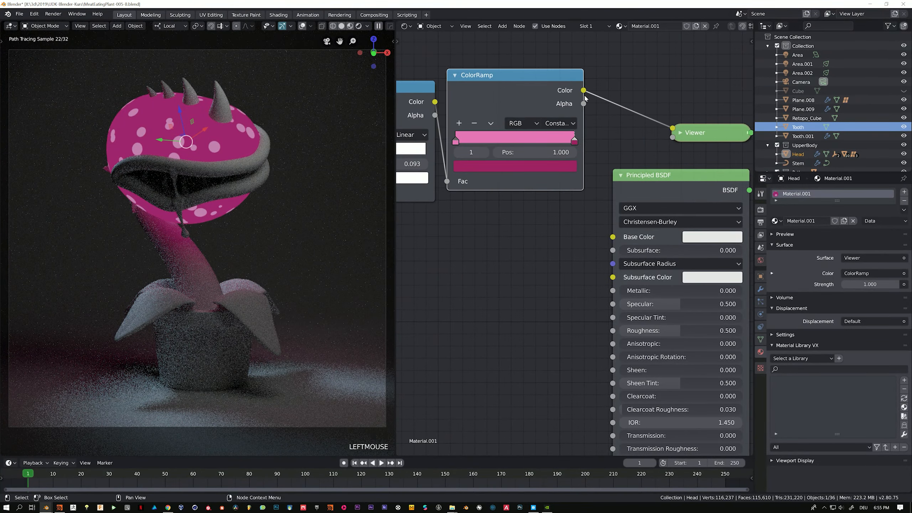
pyautogui.moveTo(584, 91); pyautogui.dragTo(612, 237)
pyautogui.moveTo(730, 206); pyautogui.dragTo(626, 211, button='middle')
pyautogui.click(652, 187)
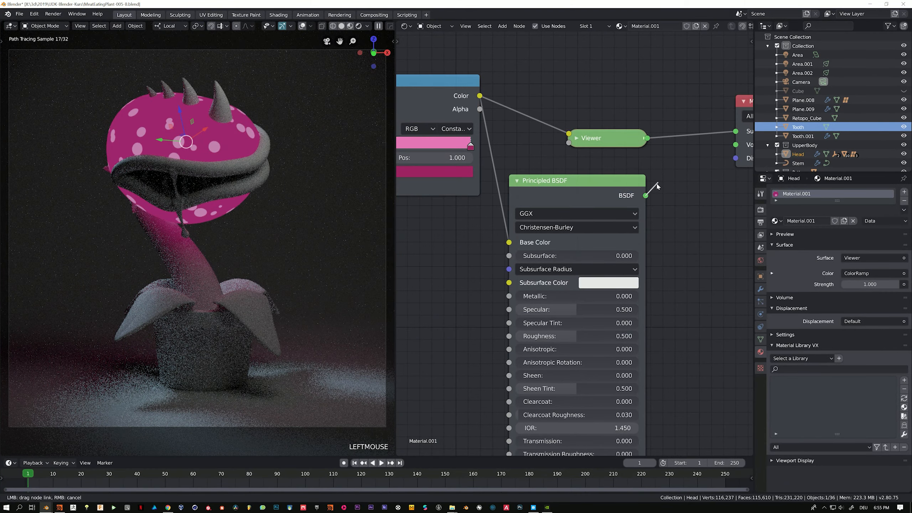
pyautogui.keyDown('ctrl'); pyautogui.keyDown('shift'); pyautogui.click(588, 190); pyautogui.keyUp('shift'); pyautogui.keyUp('ctrl')
pyautogui.moveTo(588, 190); pyautogui.dragTo(692, 190, button='middle')
pyautogui.moveTo(692, 190); pyautogui.dragTo(710, 93)
# Step: Brighten the second ColorRamp's magenta end stop and set its first stop to hue 0.891, saturation 0.370 and value 0.899
pyautogui.click(515, 111)
pyautogui.click(515, 171)
pyautogui.moveTo(558, 219); pyautogui.dragTo(558, 193)
pyautogui.moveTo(525, 249); pyautogui.dragTo(524, 255)
pyautogui.click(455, 145)
pyautogui.click(515, 171)
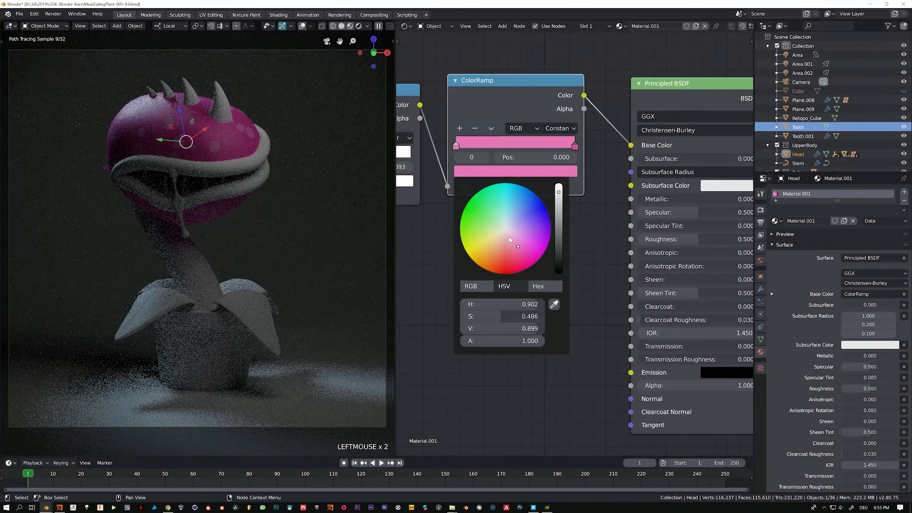
pyautogui.click(516, 244)
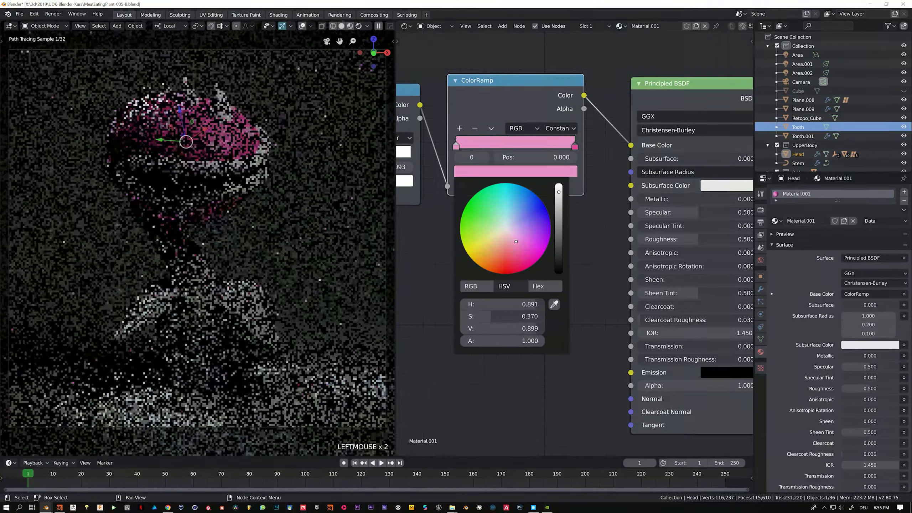
# Step: Set the Principled BSDF's roughness to 0.209
pyautogui.moveTo(716, 236); pyautogui.dragTo(640, 230, button='middle')
pyautogui.moveTo(640, 231); pyautogui.dragTo(597, 236)
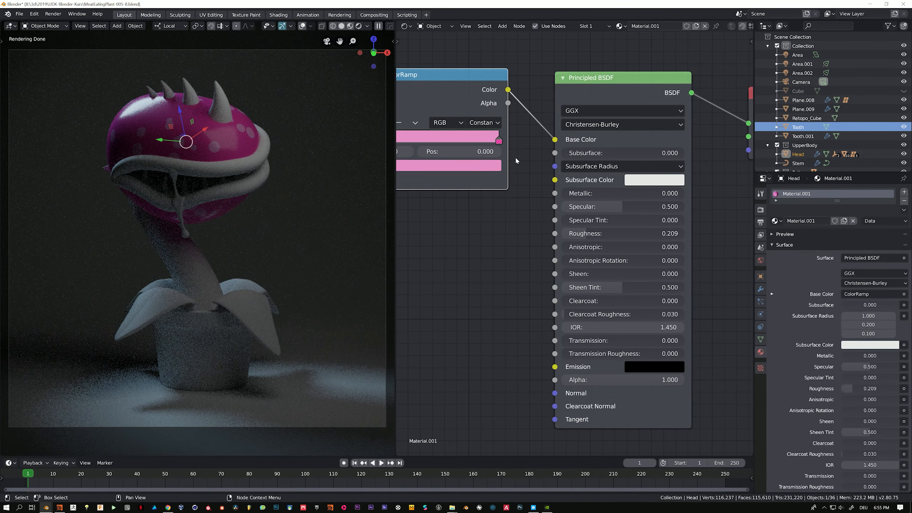
# Step: Raise the brightness of the light pink spot colour in the second ColorRamp's first stop
pyautogui.moveTo(450, 147); pyautogui.dragTo(529, 154, button='middle')
pyautogui.click(459, 146)
pyautogui.click(518, 172)
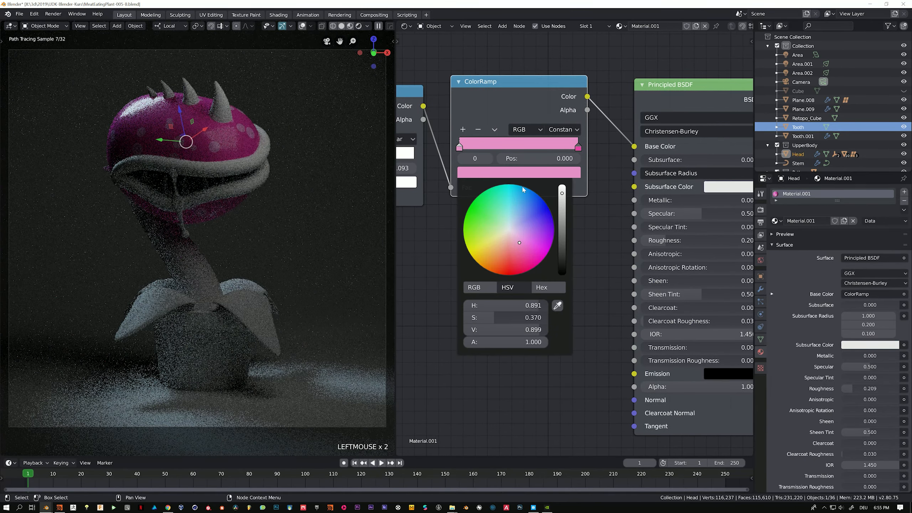
pyautogui.click(561, 186)
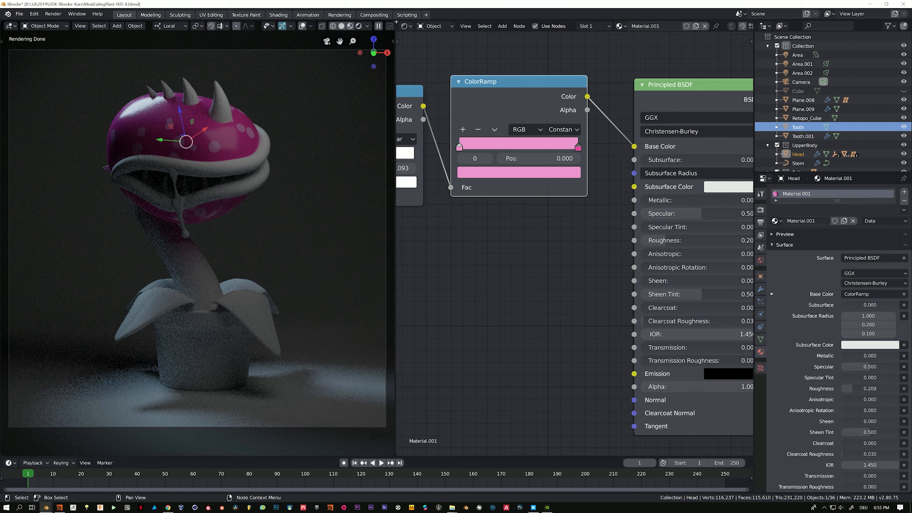
# Step: Split the node editor horizontally and show ref-board.psd in an Image Editor above it, framed on the purple plant
pyautogui.moveTo(398, 31); pyautogui.dragTo(397, 252)
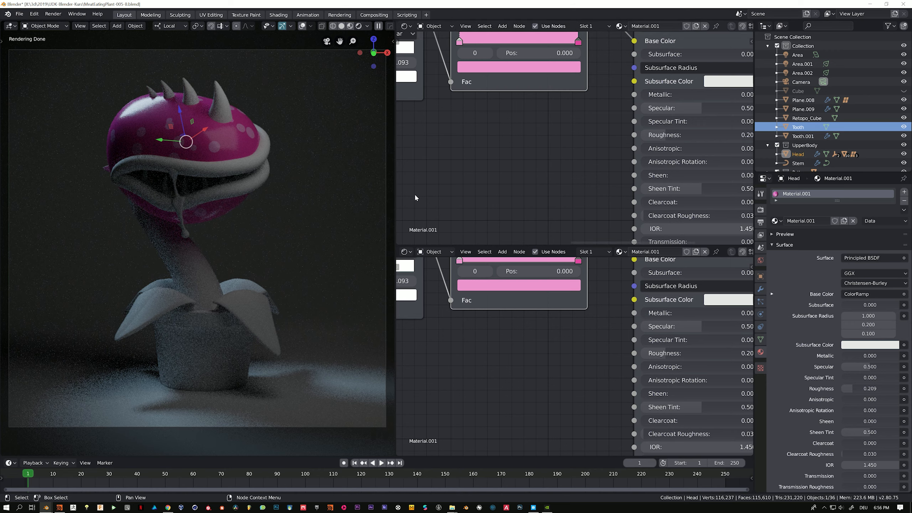
pyautogui.click(404, 26)
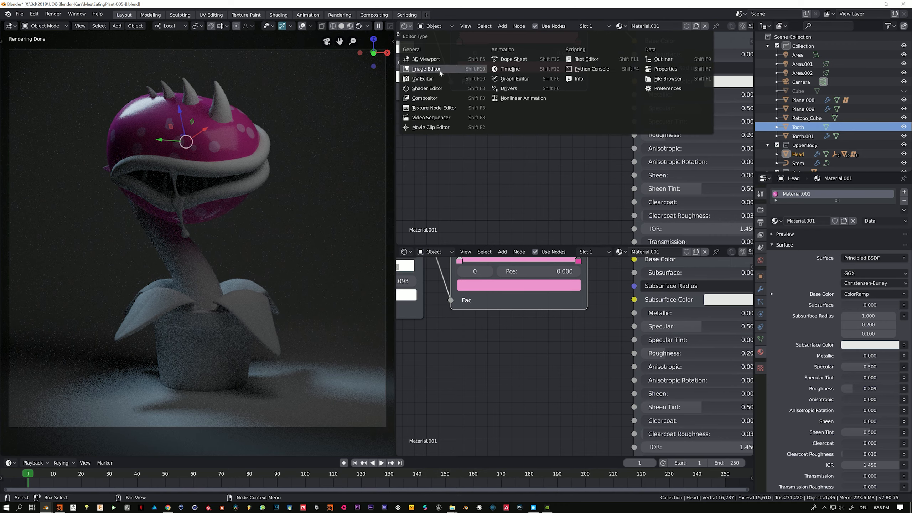
pyautogui.click(426, 69)
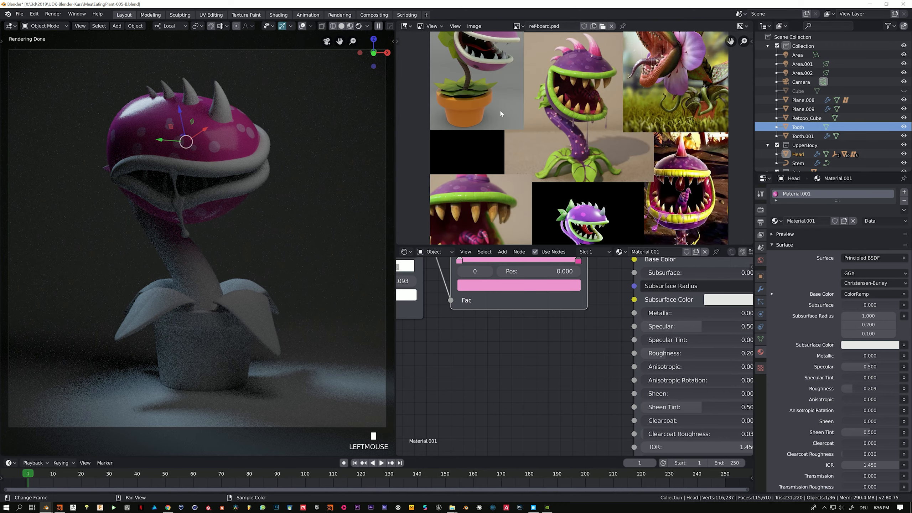
pyautogui.scroll(3, 579, 85)
pyautogui.scroll(2, 579, 83)
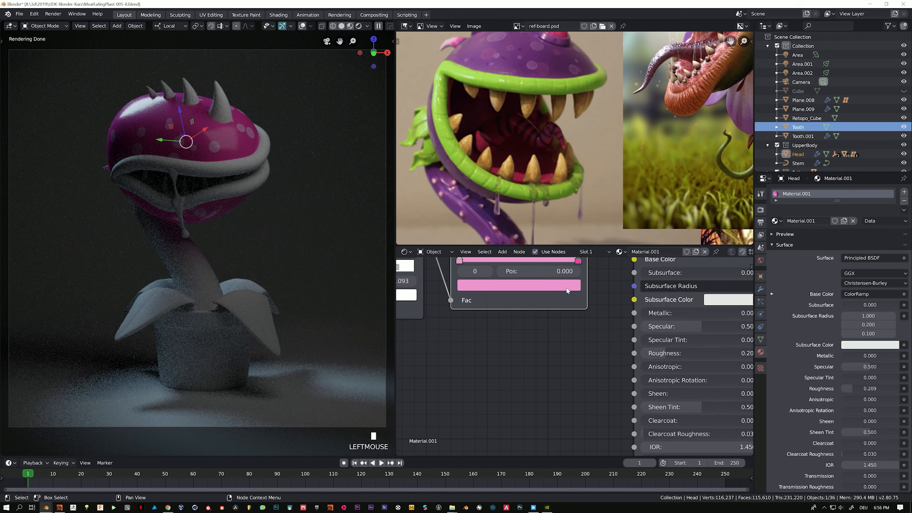
# Step: Recolour the second ColorRamp's end stop by sampling purple from the reference plants, settling on the head of the plant in the orange pot
pyautogui.moveTo(609, 306); pyautogui.dragTo(589, 354, button='middle')
pyautogui.click(557, 307)
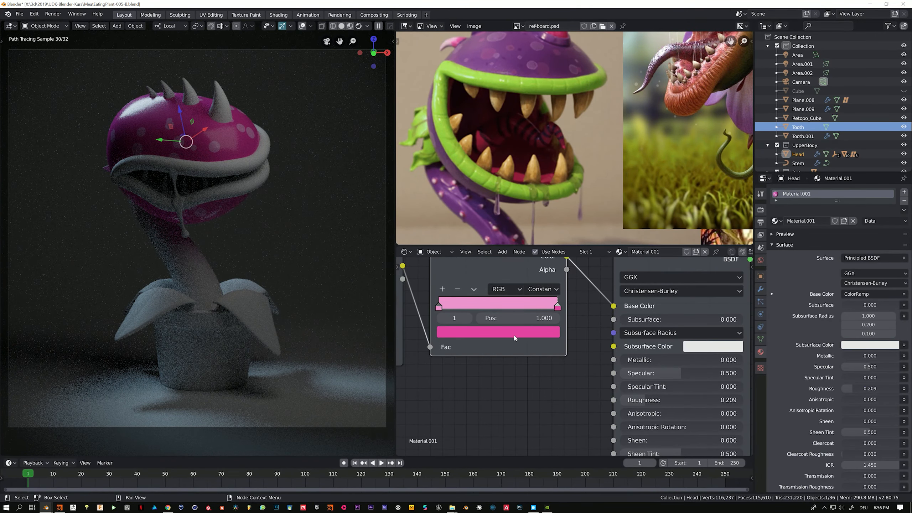
pyautogui.click(534, 332)
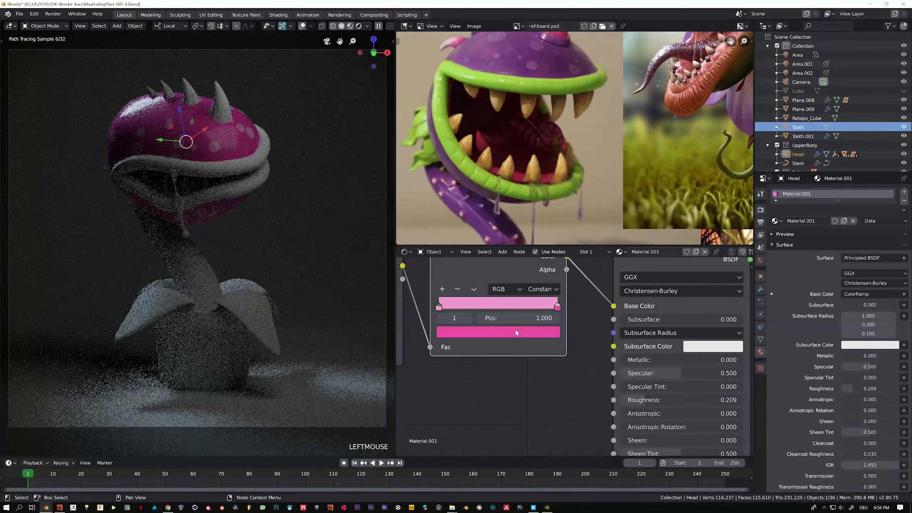
pyautogui.click(532, 332)
pyautogui.click(537, 277)
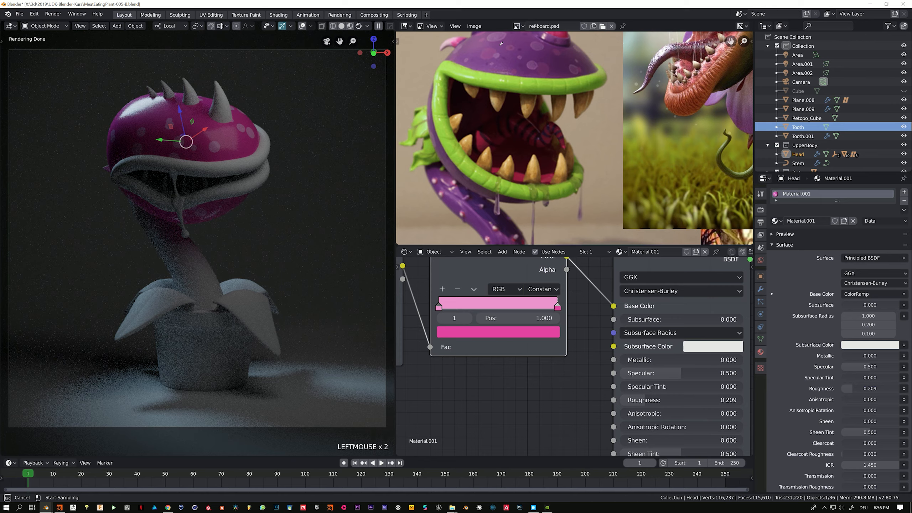
pyautogui.click(501, 43)
pyautogui.scroll(-4, 562, 144)
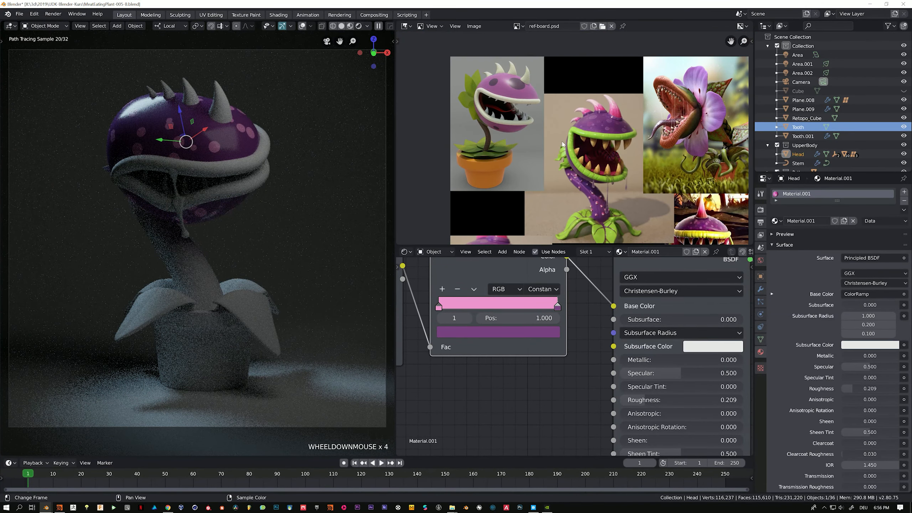
pyautogui.click(542, 331)
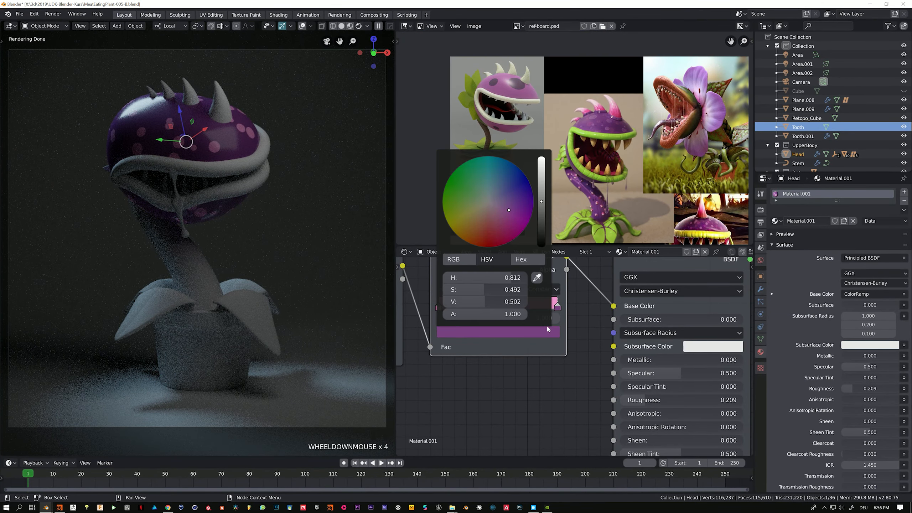
pyautogui.click(536, 280)
pyautogui.click(505, 94)
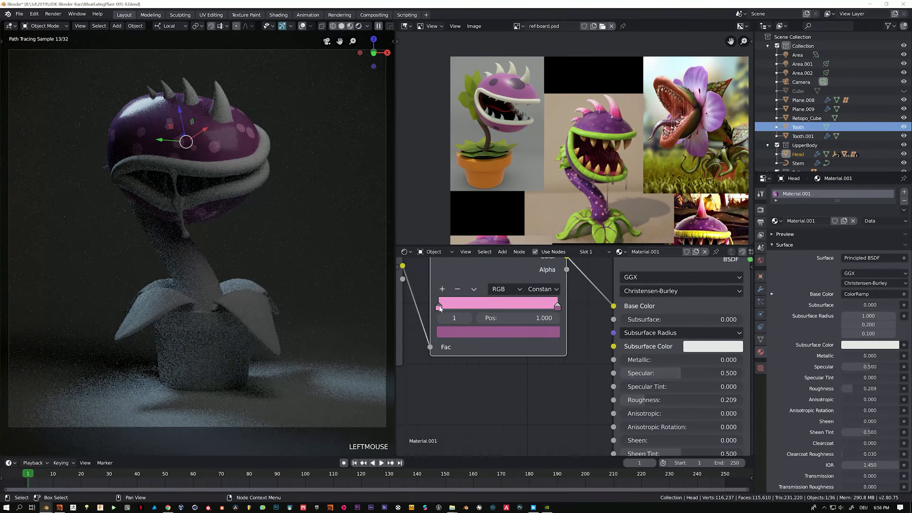
pyautogui.click(439, 306)
pyautogui.click(468, 334)
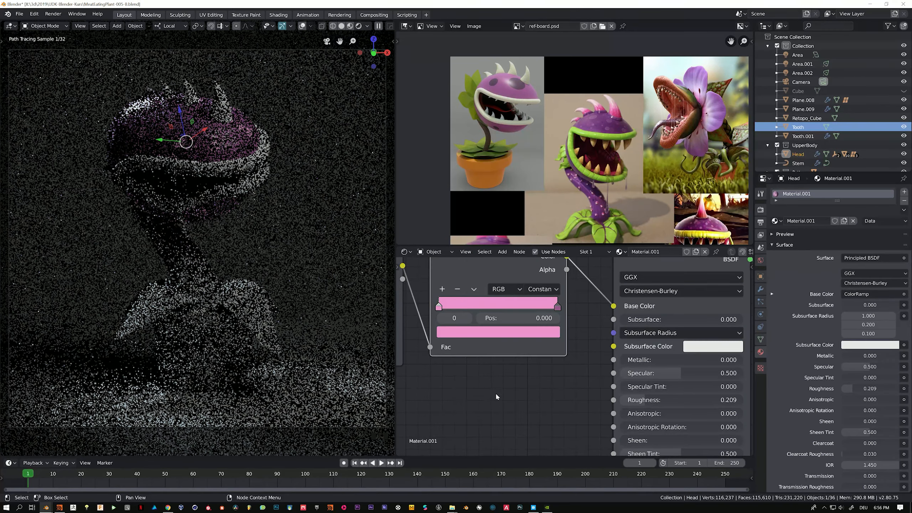
# Step: Move the Texture Coordinate, Mapping and Voronoi Texture nodes away from the first ColorRamp to free space between them
pyautogui.scroll(-10, 553, 346)
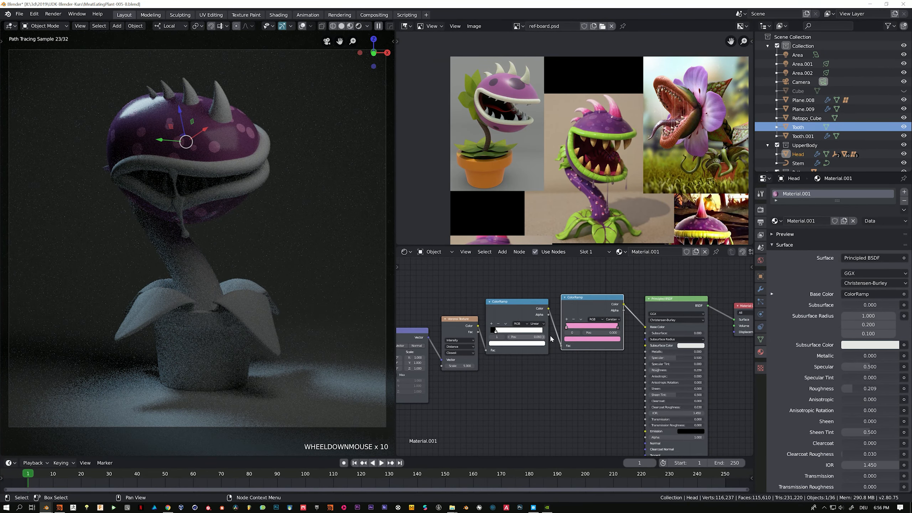
pyautogui.scroll(-3, 595, 350)
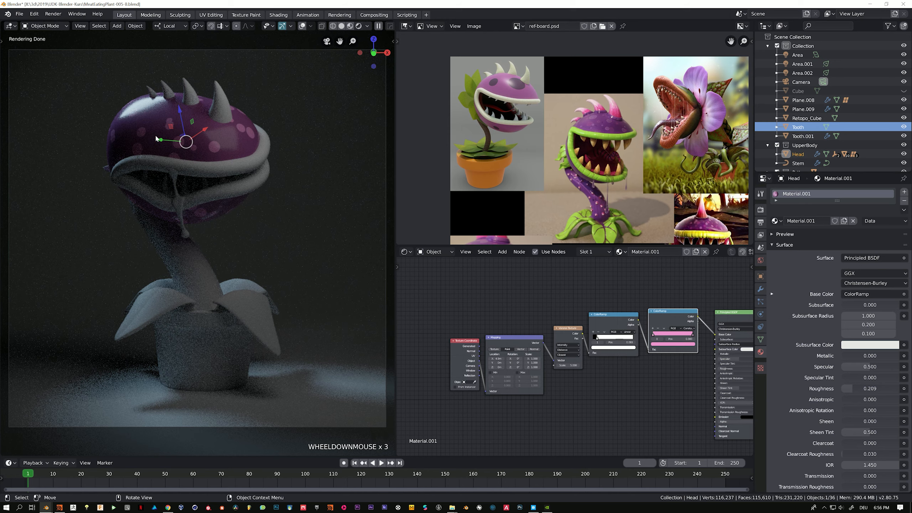
pyautogui.scroll(2, 574, 137)
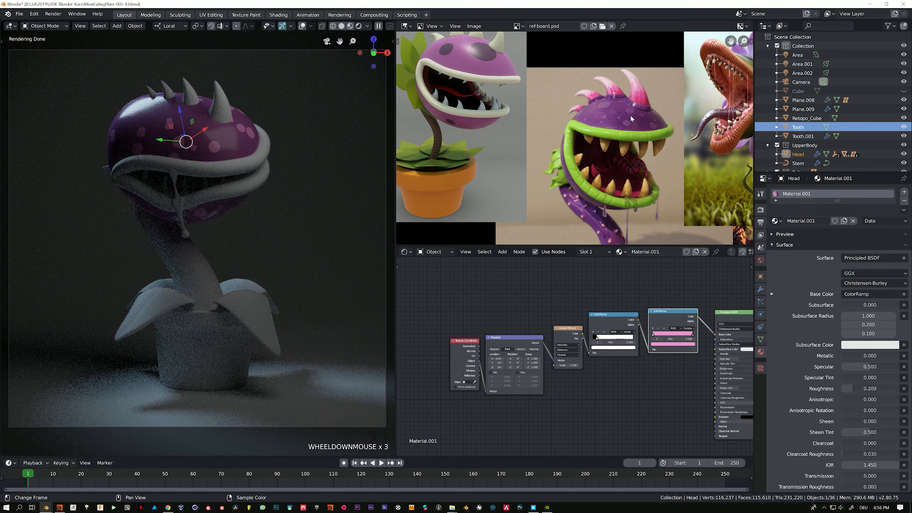
pyautogui.scroll(2, 534, 309)
pyautogui.moveTo(529, 292); pyautogui.dragTo(554, 289, button='middle')
pyautogui.scroll(-2, 555, 288)
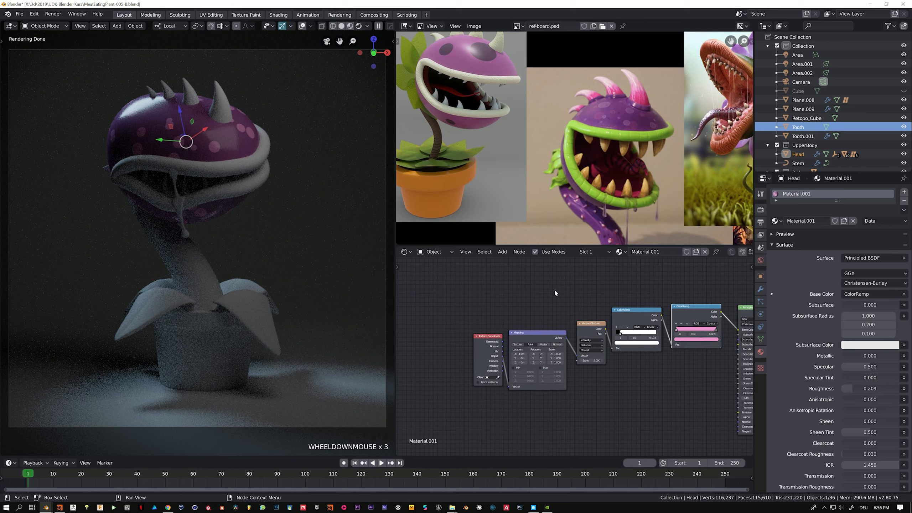
pyautogui.moveTo(463, 298); pyautogui.dragTo(603, 408)
pyautogui.press('g')
pyautogui.click(528, 382)
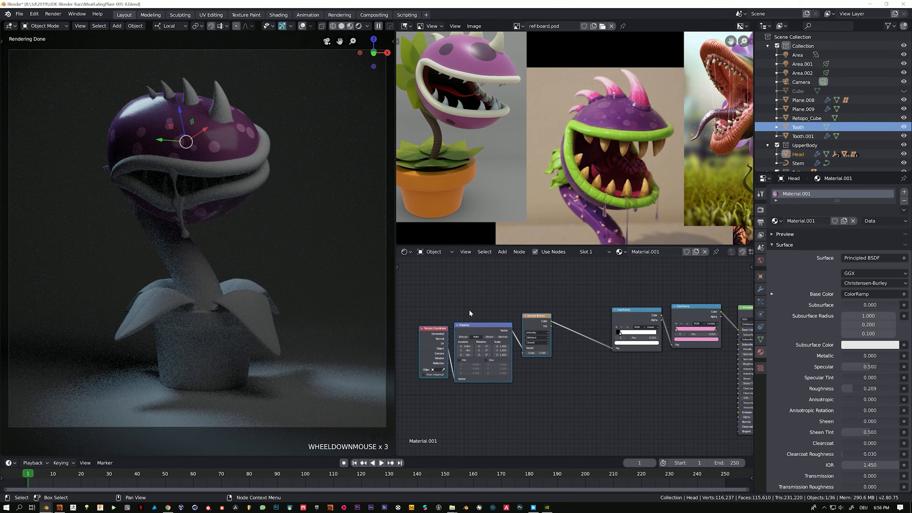
# Step: Duplicate the Texture Coordinate, Mapping and Voronoi Texture nodes and place the copies below the originals
pyautogui.moveTo(427, 293); pyautogui.dragTo(577, 426)
pyautogui.moveTo(406, 290); pyautogui.dragTo(572, 433)
pyautogui.hotkey('shift', 'd')
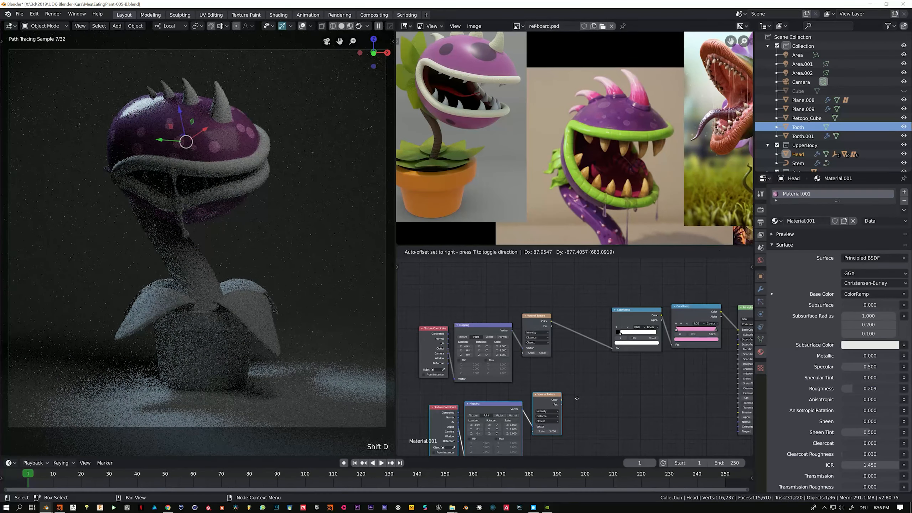
pyautogui.click(577, 401)
# Step: Insert a MixRGB node on the link between the original Voronoi Texture and the first ColorRamp, keeping its blend type at Mix
pyautogui.hotkey('shift', 'a')
pyautogui.moveTo(575, 350)
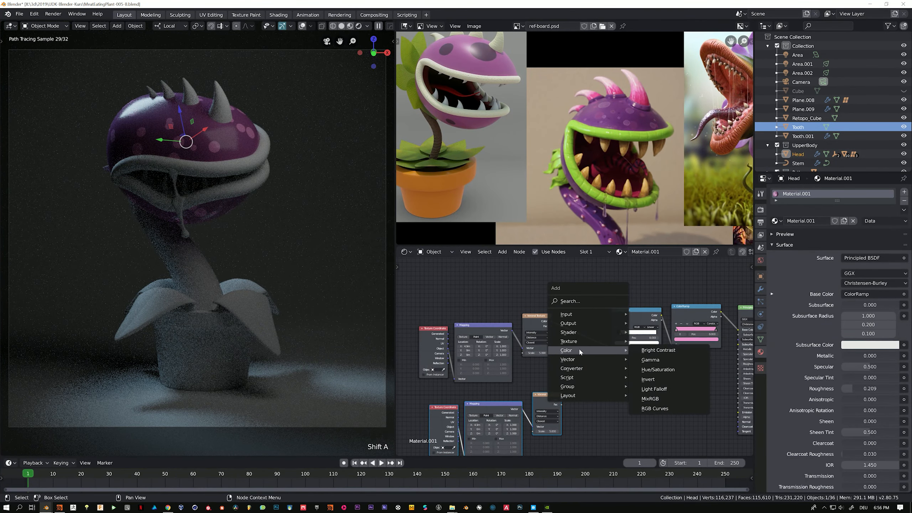
pyautogui.click(658, 401)
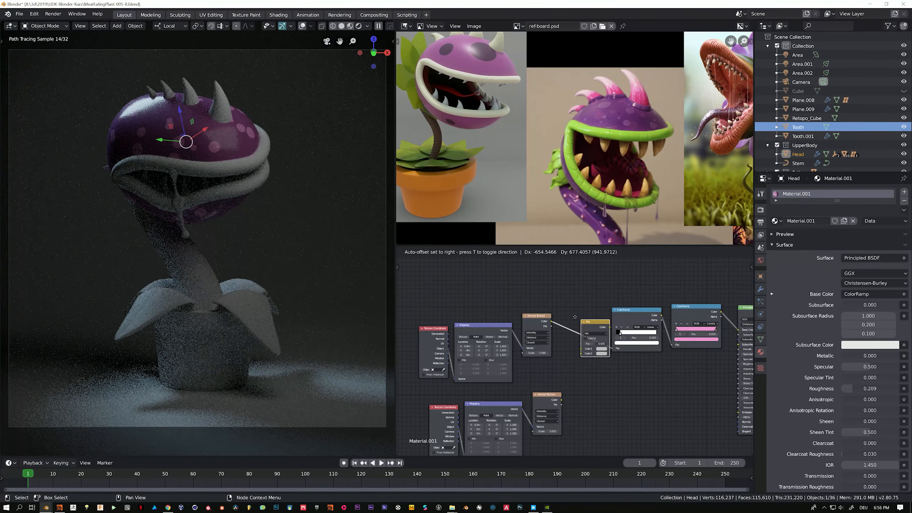
pyautogui.click(586, 328)
pyautogui.scroll(2, 588, 395)
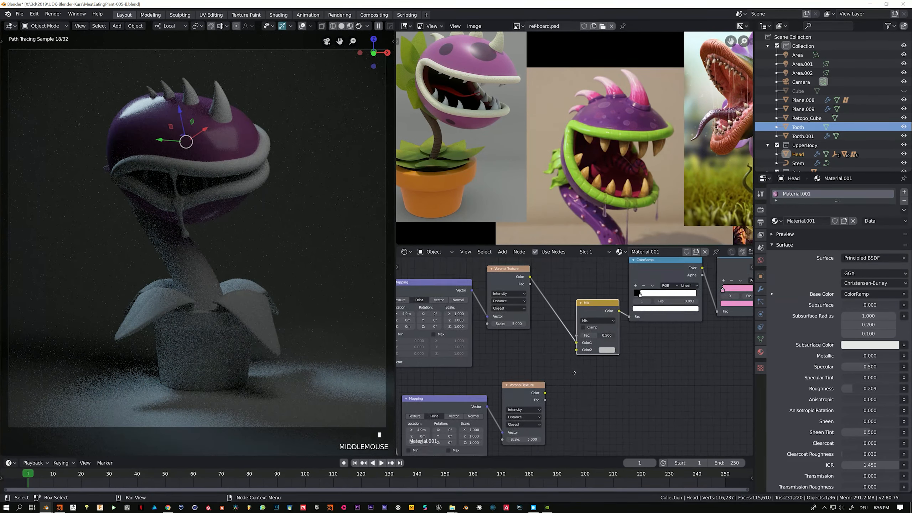
pyautogui.moveTo(585, 414); pyautogui.dragTo(573, 376, button='middle')
pyautogui.scroll(2, 575, 370)
pyautogui.click(588, 300)
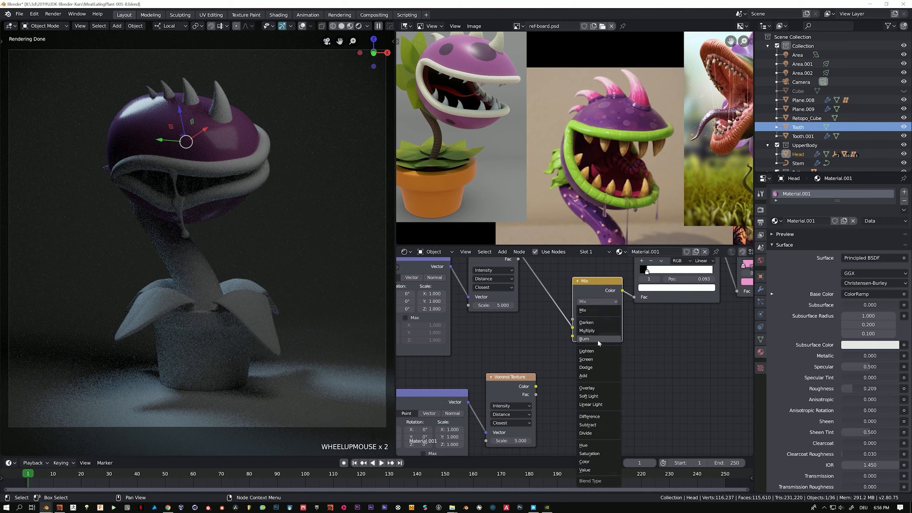
pyautogui.scroll(-2, 545, 334)
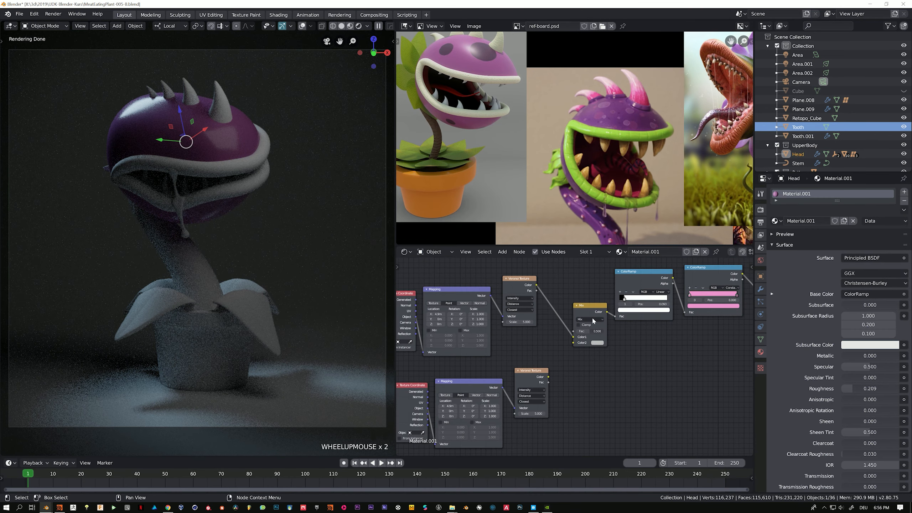
# Step: Rewire the Mix node into the second ColorRamp's Fac and insert the black-and-white ColorRamp between the original Voronoi Texture and the Mix node
pyautogui.moveTo(591, 316); pyautogui.dragTo(647, 346)
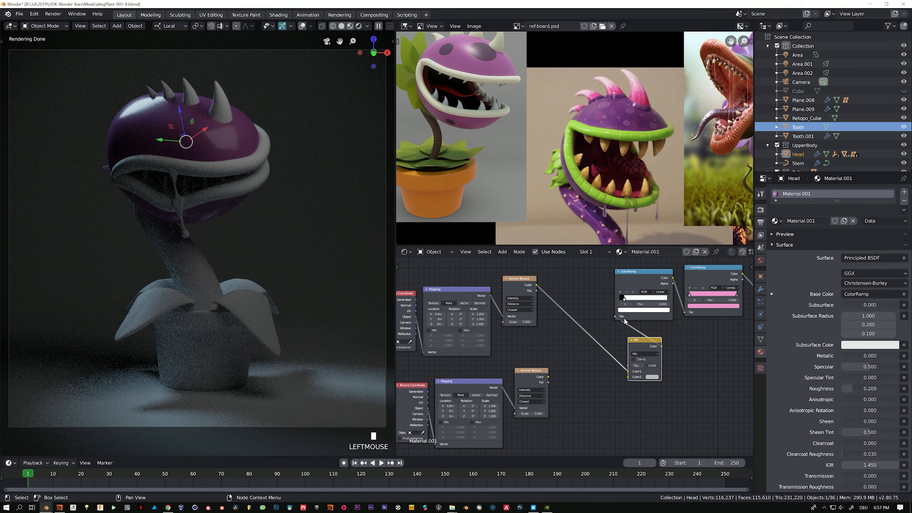
pyautogui.moveTo(613, 316); pyautogui.dragTo(685, 312)
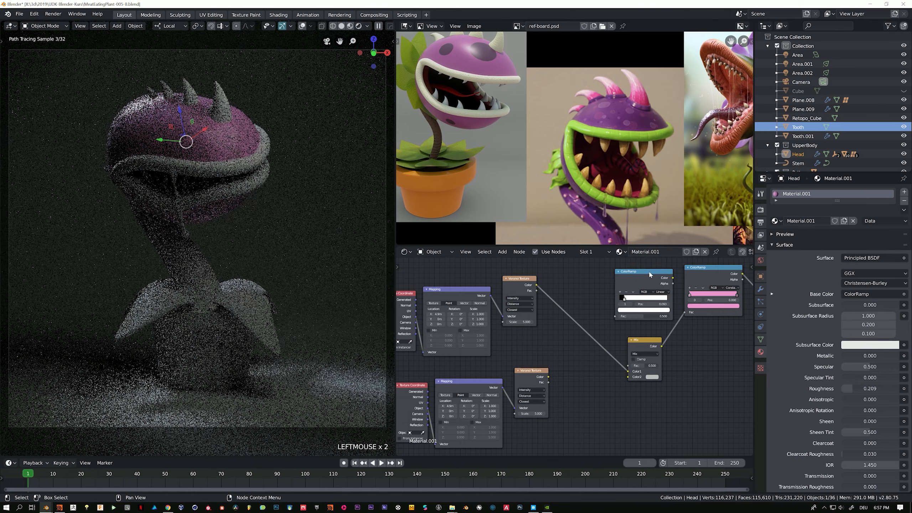
pyautogui.moveTo(648, 272); pyautogui.dragTo(585, 309)
pyautogui.moveTo(585, 309); pyautogui.dragTo(584, 280, button='middle')
pyautogui.moveTo(584, 279); pyautogui.dragTo(584, 261)
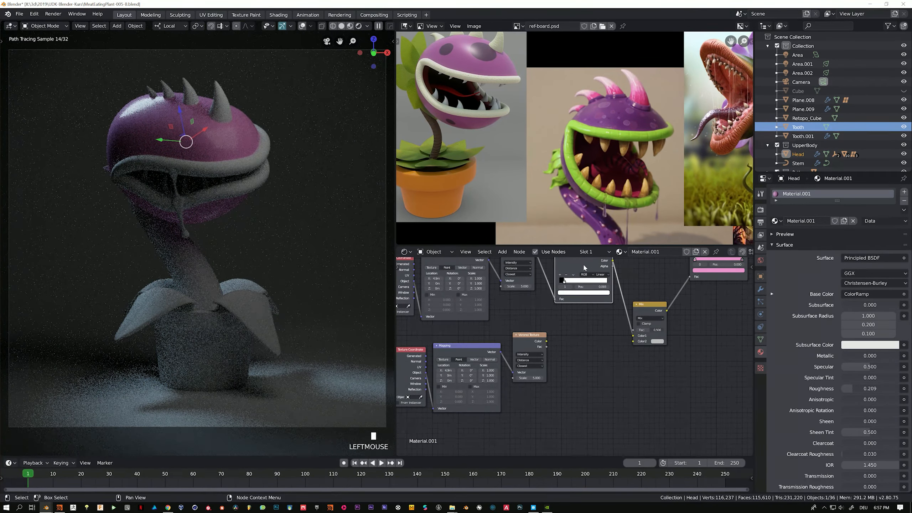
# Step: Duplicate the black-and-white ColorRamp, feed the copied Voronoi Texture's colour into it and connect its colour to the Mix node's Color2
pyautogui.hotkey('shift', 'd')
pyautogui.click(546, 344)
pyautogui.moveTo(547, 341); pyautogui.dragTo(552, 383)
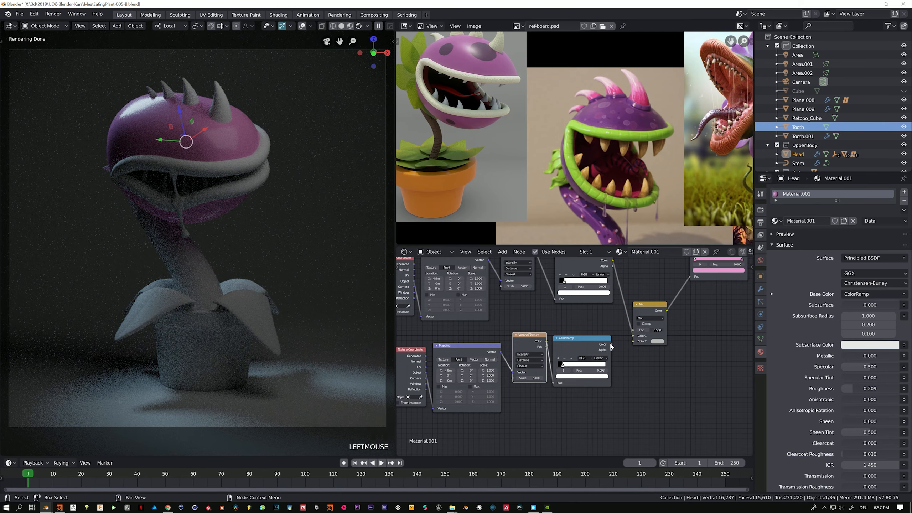
pyautogui.moveTo(611, 344); pyautogui.dragTo(633, 341)
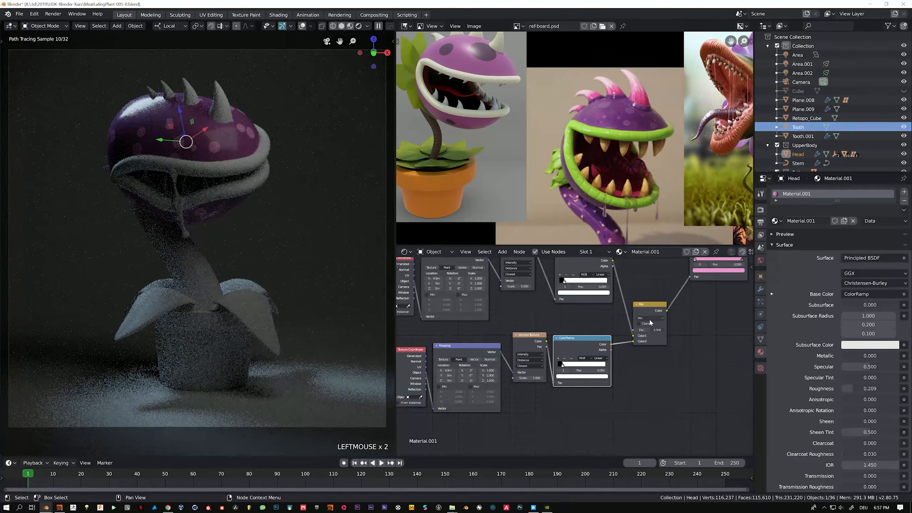
# Step: Change the Mix node's blend type to Multiply and set its Fac to 0.895
pyautogui.click(648, 318)
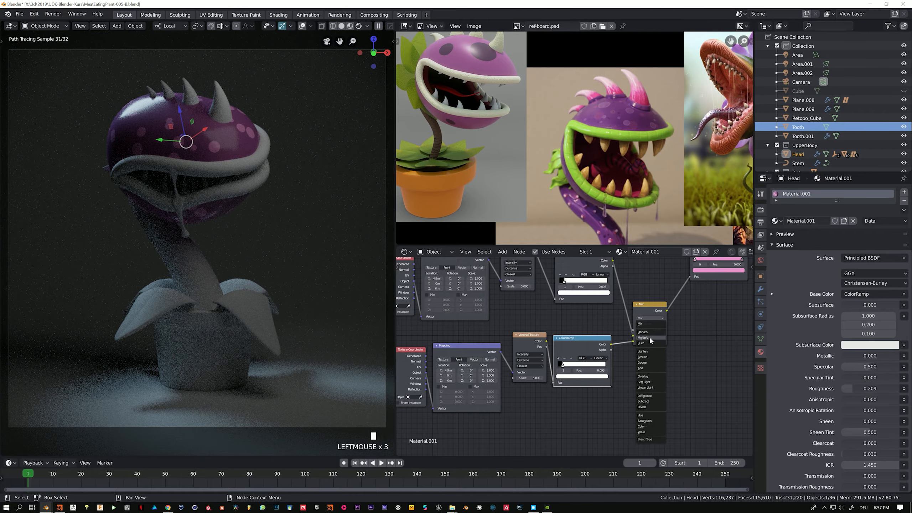
pyautogui.click(646, 337)
pyautogui.scroll(4, 656, 326)
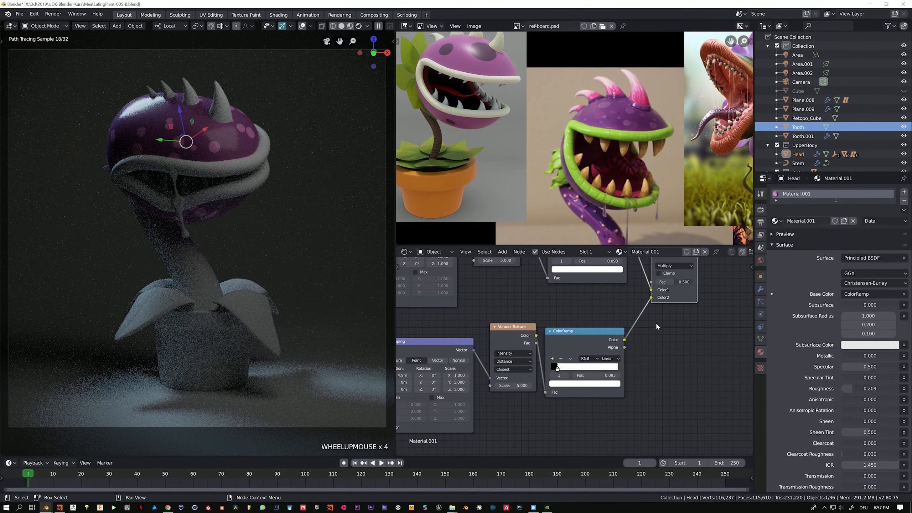
pyautogui.moveTo(675, 281); pyautogui.dragTo(689, 281)
# Step: Increase the copied Mapping node's X location to offset the second spot layer
pyautogui.moveTo(405, 375); pyautogui.dragTo(524, 370, button='middle')
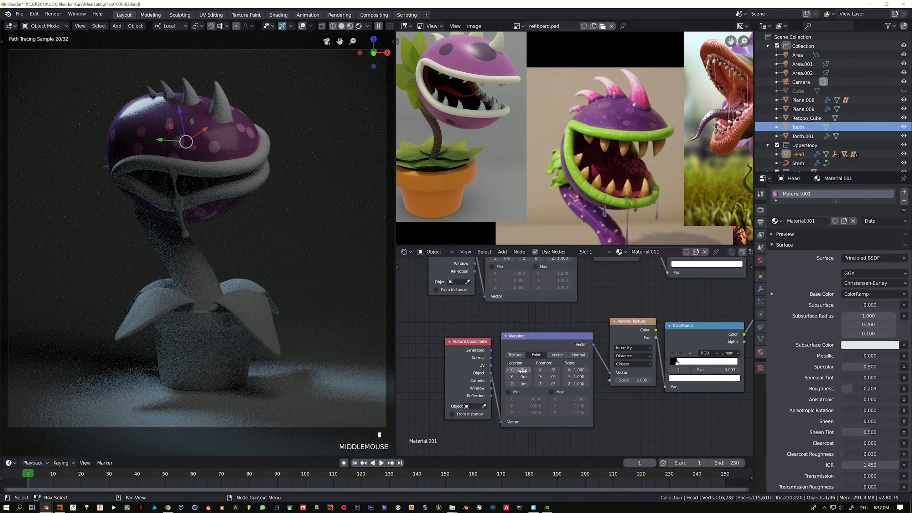
pyautogui.moveTo(521, 369); pyautogui.dragTo(544, 370)
pyautogui.moveTo(603, 360); pyautogui.dragTo(514, 372, button='middle')
# Step: Add a stop to the pink ColorRamp and give its stop at position 0.000 a paler pink
pyautogui.moveTo(644, 313); pyautogui.dragTo(509, 347, button='middle')
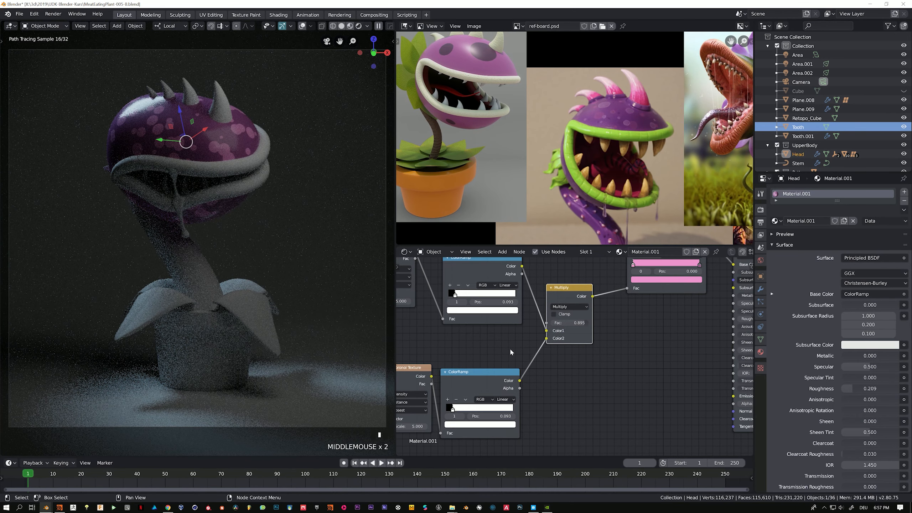
pyautogui.moveTo(610, 345); pyautogui.dragTo(519, 374, button='middle')
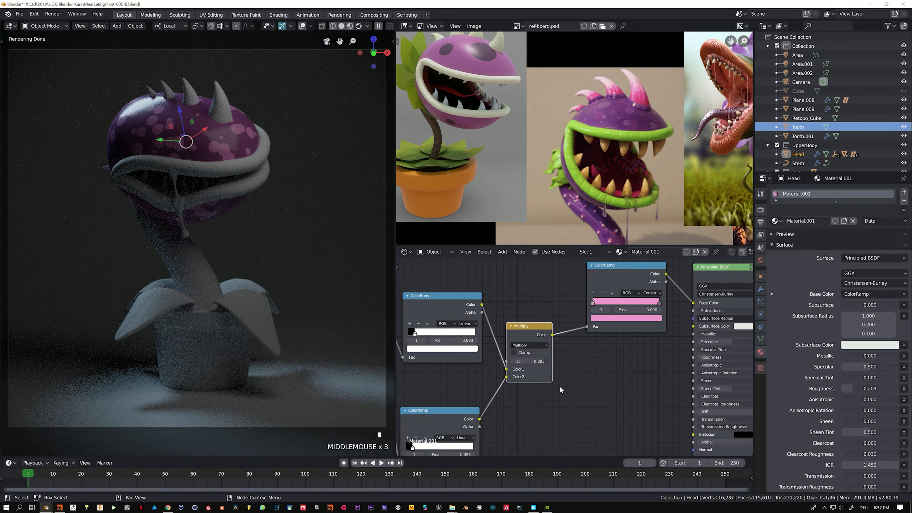
pyautogui.scroll(2, 611, 347)
pyautogui.moveTo(602, 284); pyautogui.dragTo(610, 283)
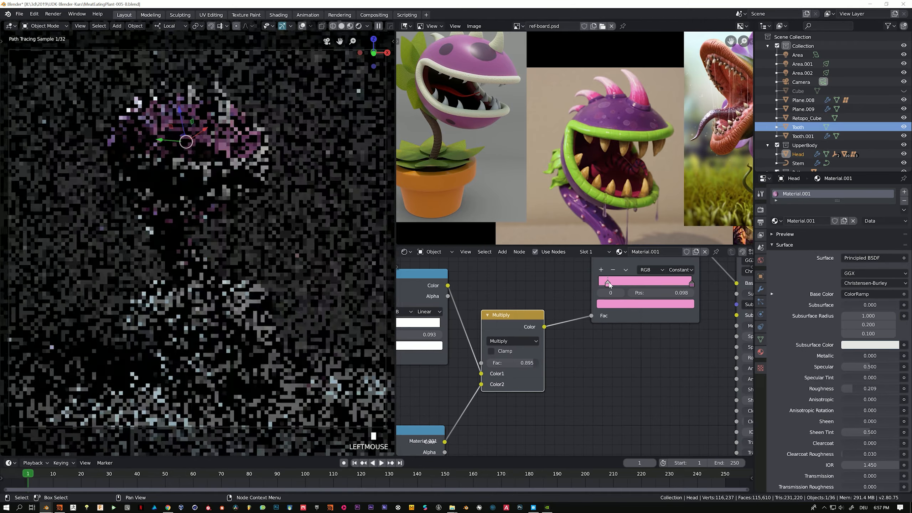
pyautogui.keyDown('ctrl'); pyautogui.click(642, 284); pyautogui.keyUp('ctrl')
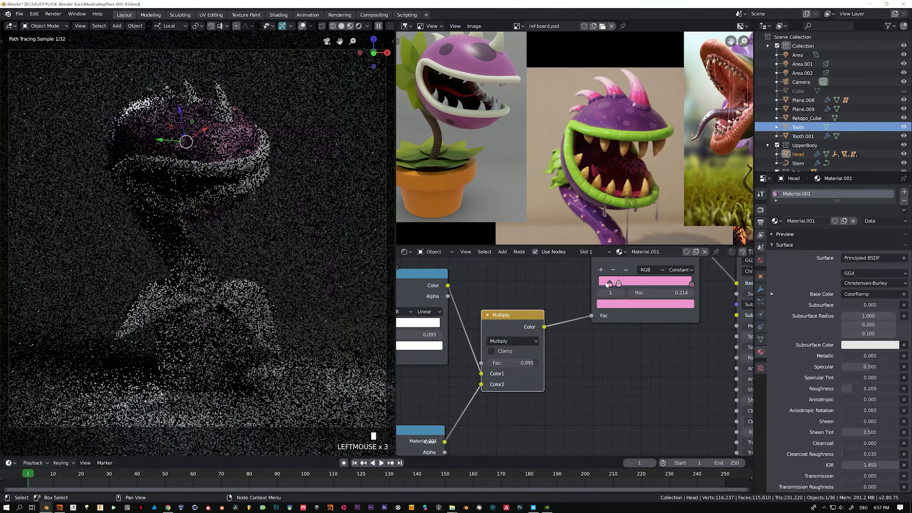
pyautogui.click(623, 305)
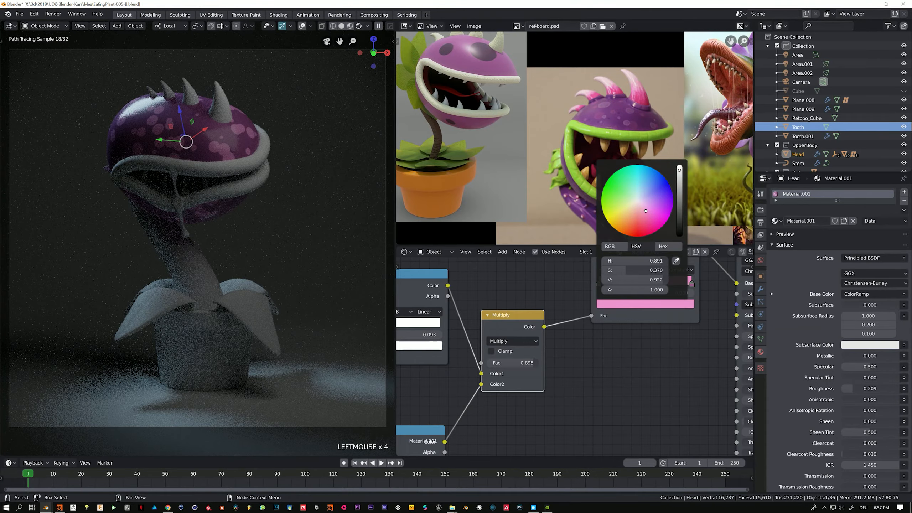
pyautogui.moveTo(645, 211); pyautogui.dragTo(639, 206)
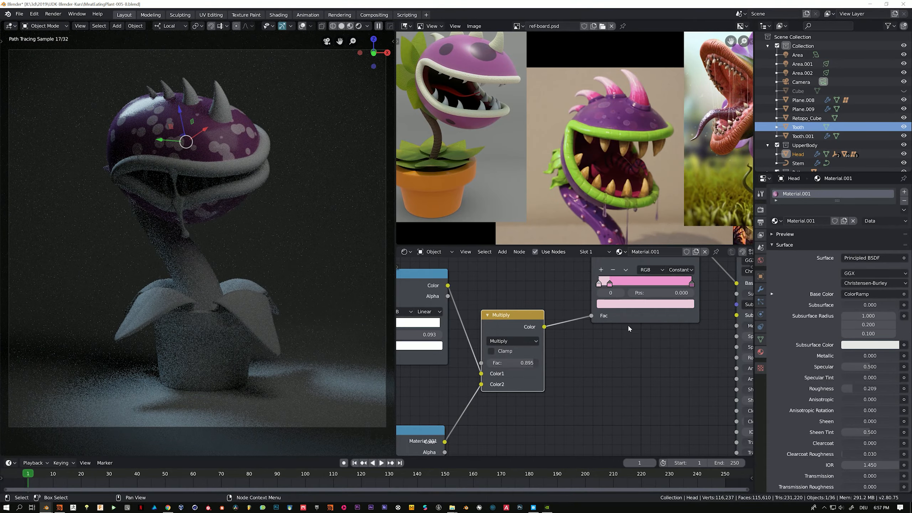
# Step: Set the pink ColorRamp's middle stop to position 0.080
pyautogui.scroll(3, 617, 320)
pyautogui.click(579, 328)
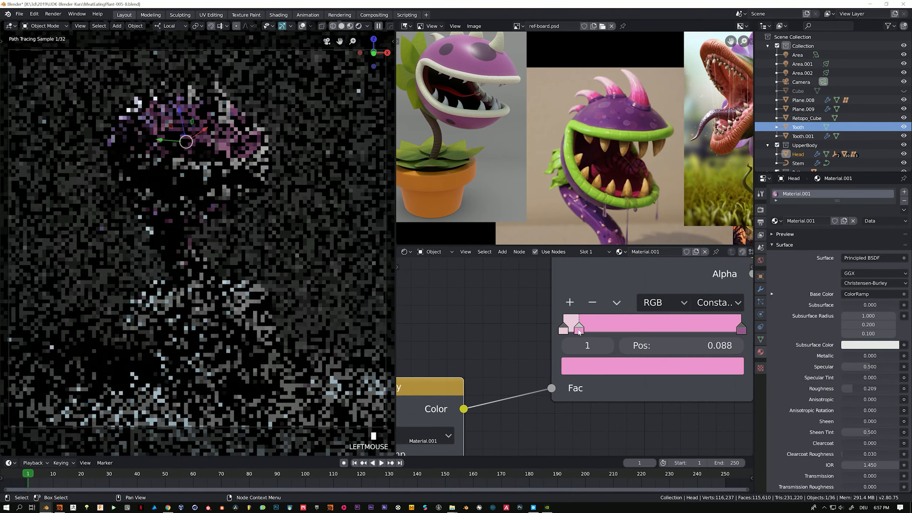
pyautogui.moveTo(579, 332); pyautogui.dragTo(578, 333)
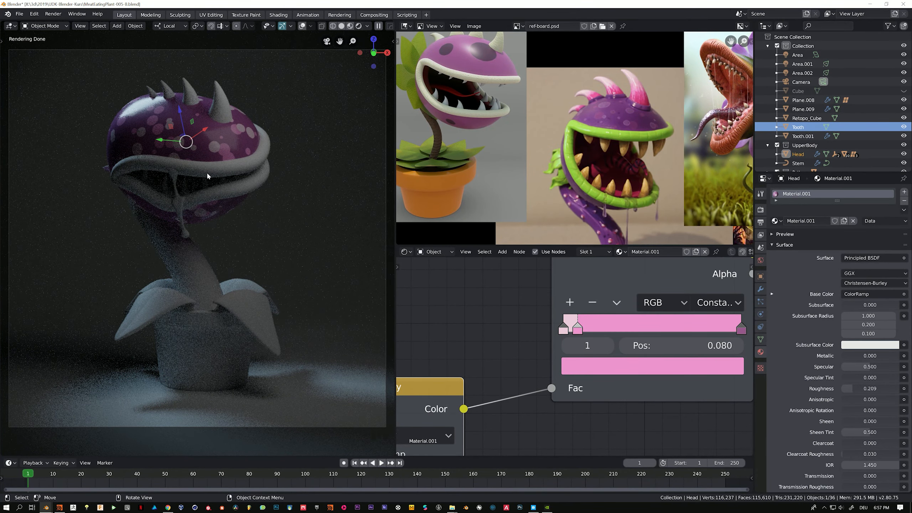
# Step: Bring the black and white stops of the lower black-and-white ColorRamp close together to sharpen the second layer's spots
pyautogui.scroll(-5, 497, 332)
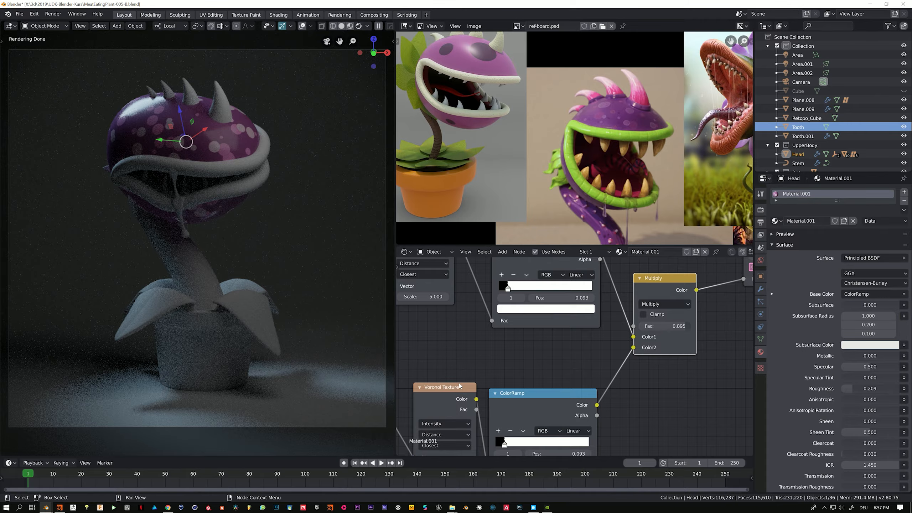
pyautogui.moveTo(459, 386); pyautogui.dragTo(569, 305, button='middle')
pyautogui.scroll(8, 591, 356)
pyautogui.moveTo(593, 384); pyautogui.dragTo(509, 372, button='middle')
pyautogui.moveTo(563, 361); pyautogui.dragTo(564, 360)
pyautogui.click(555, 358)
pyautogui.click(570, 359)
# Step: Set the lower Voronoi Texture's scale to 3.820 and shift the white stop of its ColorRamp toward the black end
pyautogui.moveTo(450, 403); pyautogui.dragTo(533, 375, button='middle')
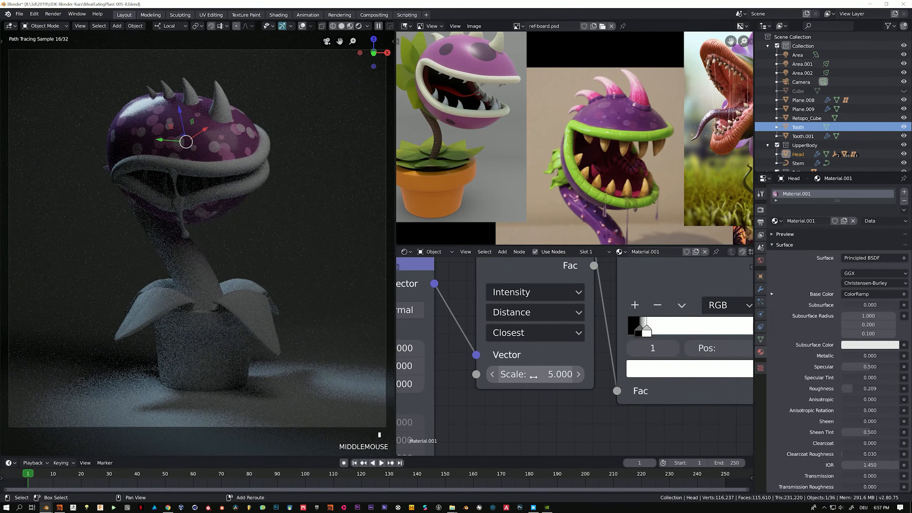
pyautogui.keyDown('shift'); pyautogui.moveTo(534, 376); pyautogui.dragTo(492, 375); pyautogui.keyUp('shift')
pyautogui.moveTo(650, 330); pyautogui.dragTo(613, 334, button='middle')
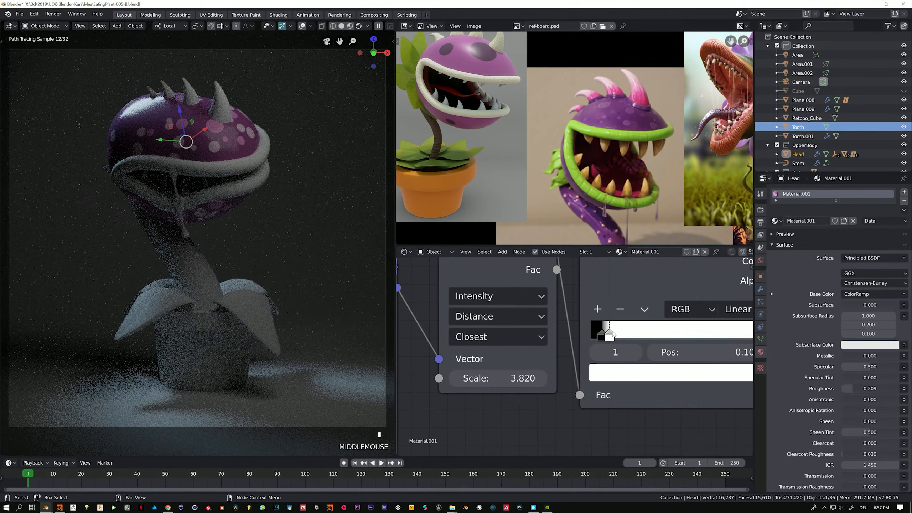
pyautogui.moveTo(613, 334); pyautogui.dragTo(602, 336)
pyautogui.scroll(-18, 602, 336)
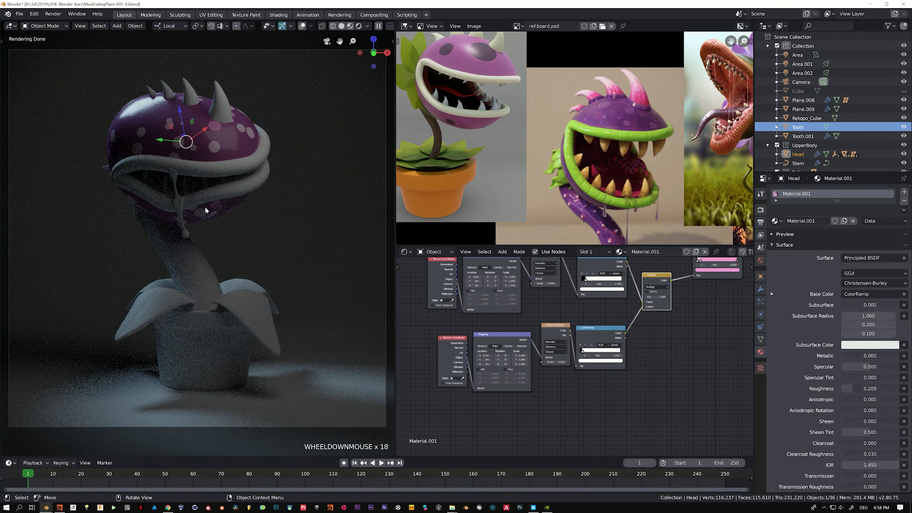
# Step: Turn the viewport overlays on and assign the head's existing Material.001 to the stem
pyautogui.scroll(-4, 241, 258)
pyautogui.scroll(2, 191, 256)
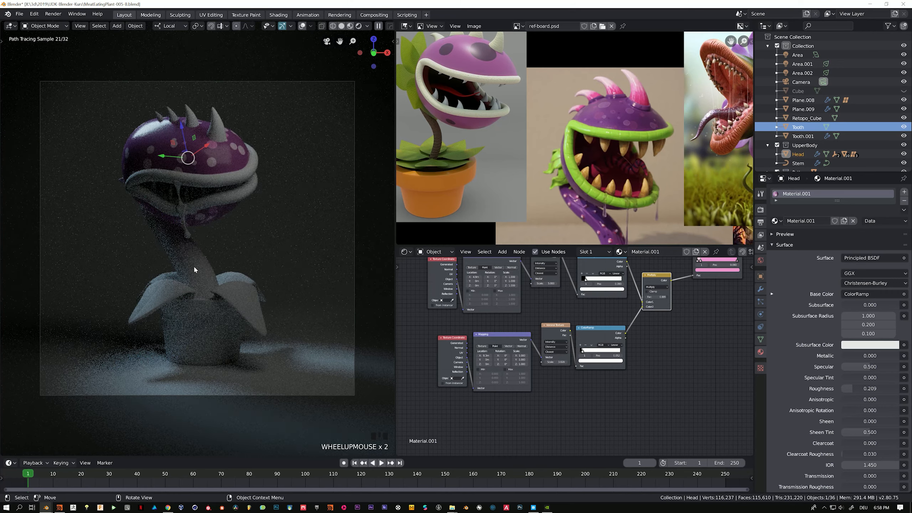
pyautogui.click(187, 255)
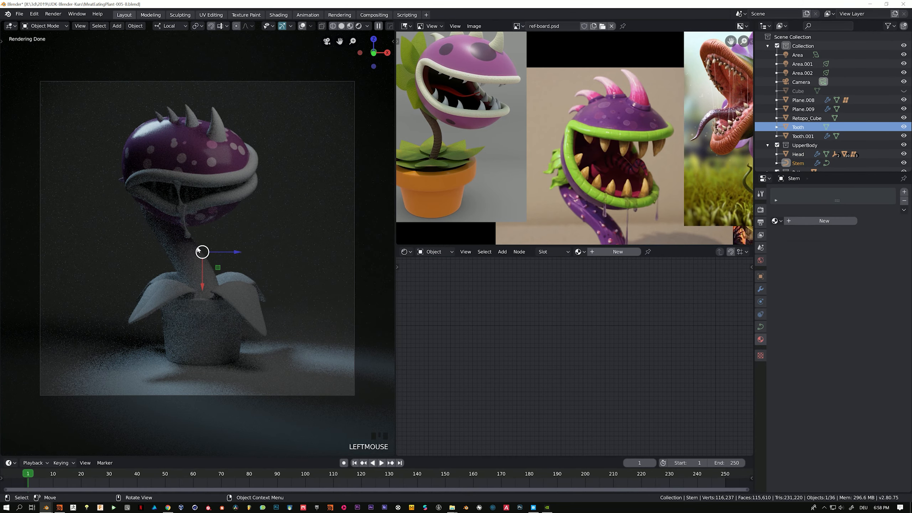
pyautogui.click(301, 27)
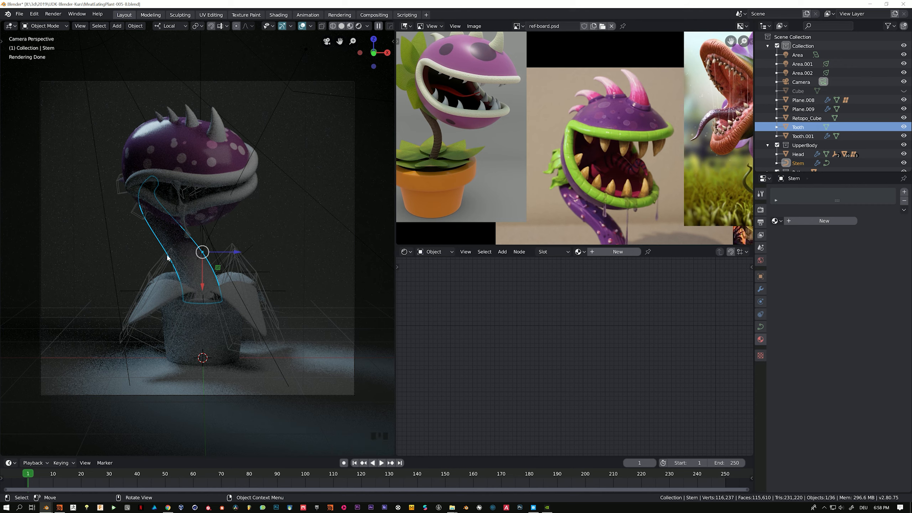
pyautogui.click(775, 221)
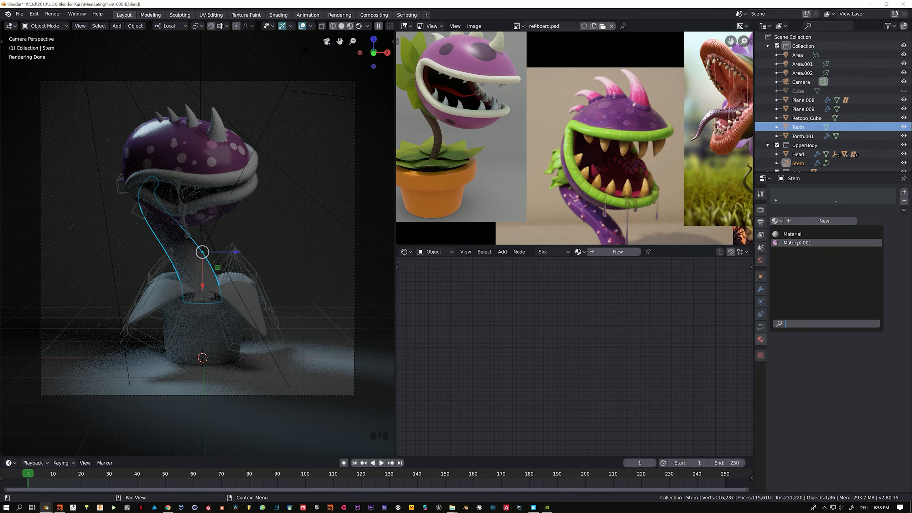
pyautogui.click(796, 244)
pyautogui.click(777, 220)
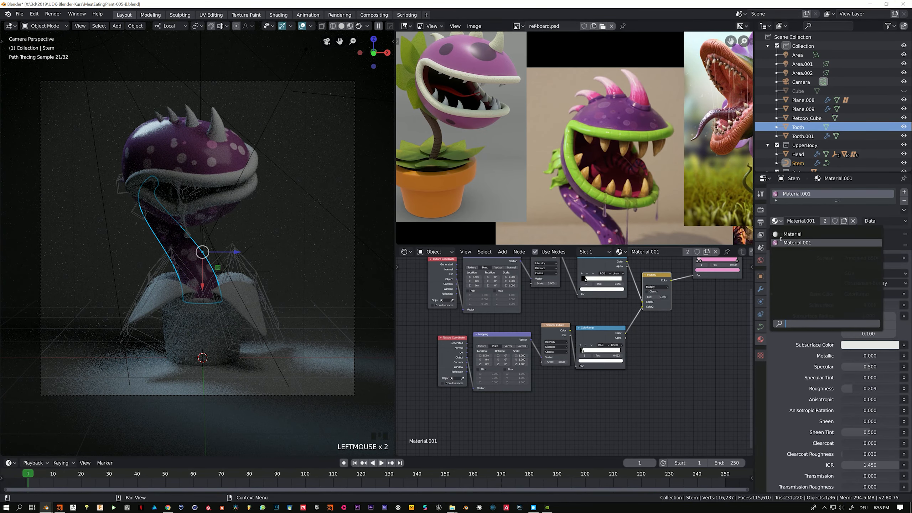
pyautogui.click(781, 240)
# Step: Rename the material shared by the stem and head to Purple
pyautogui.doubleClick(800, 220)
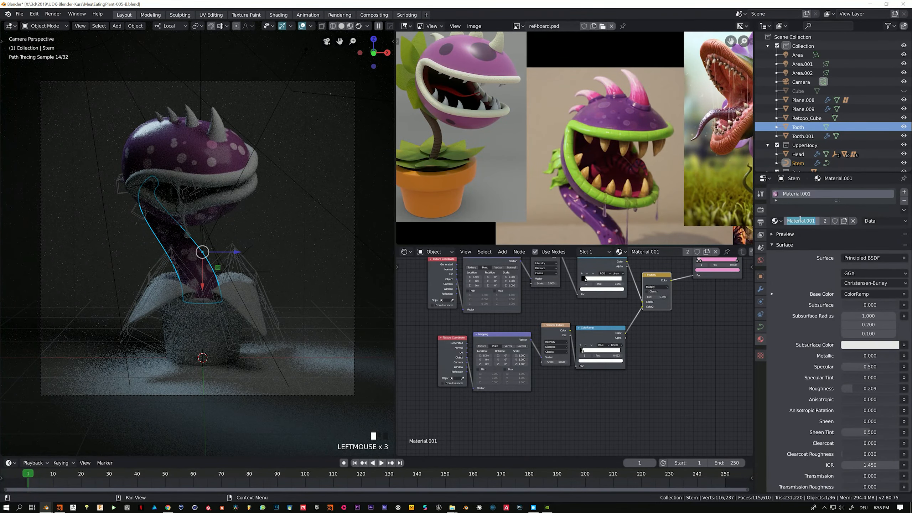
pyautogui.write('Pu')
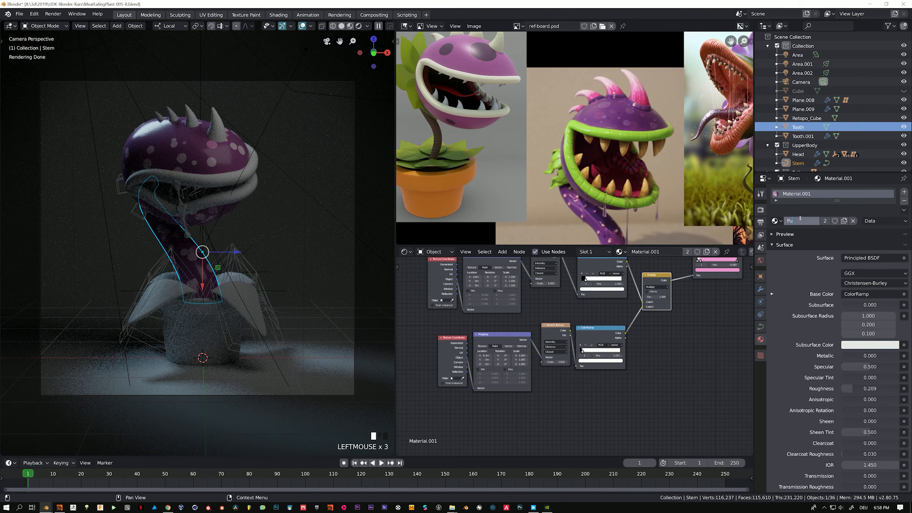
pyautogui.write('rple')
pyautogui.press('Return')
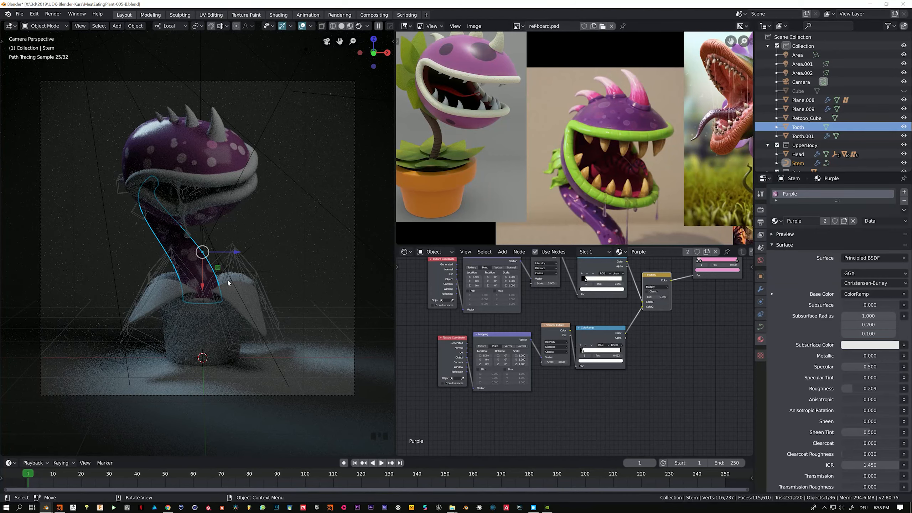
# Step: Create a new material on the right front leaf with a light green base color and a roughness of 0.177
pyautogui.click(239, 292)
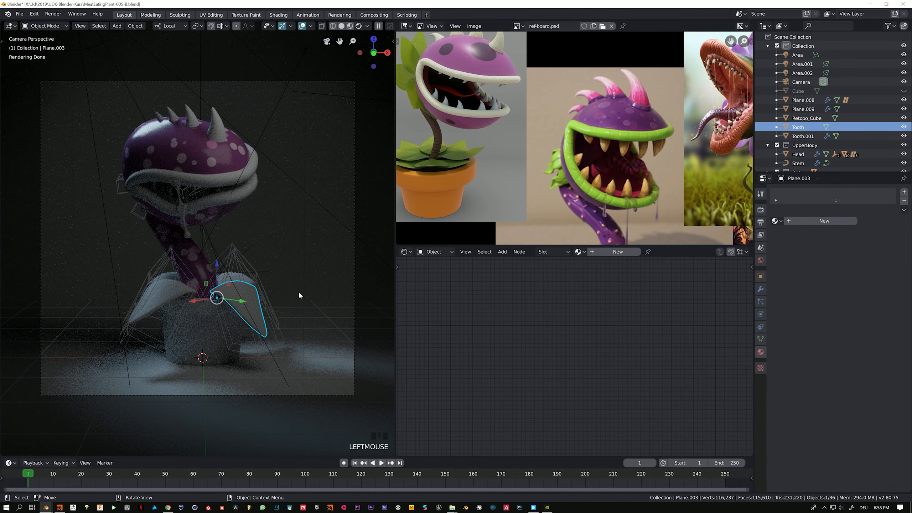
pyautogui.click(827, 220)
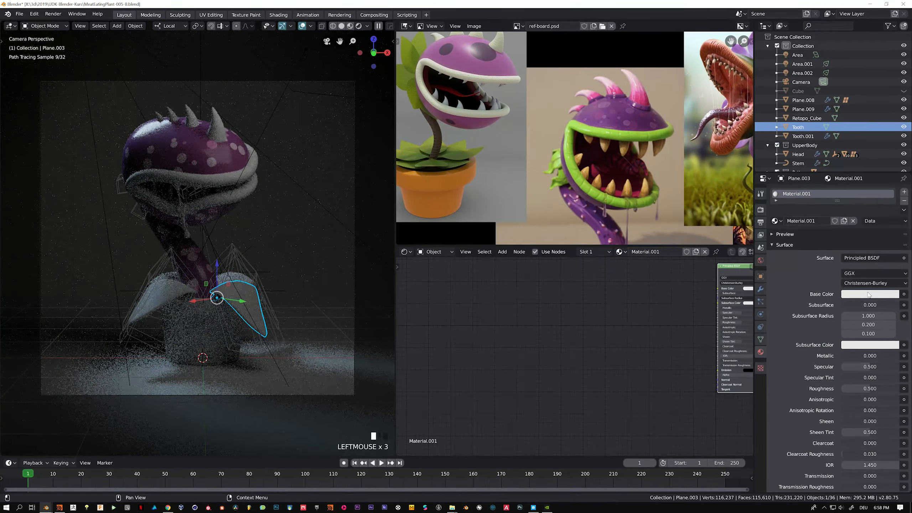
pyautogui.click(861, 294)
pyautogui.click(833, 192)
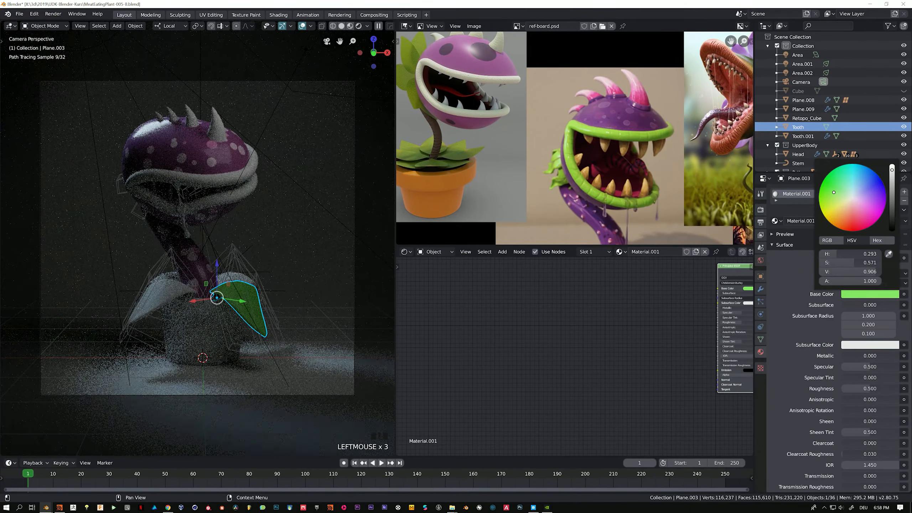
pyautogui.click(879, 389)
pyautogui.moveTo(879, 389); pyautogui.dragTo(851, 387)
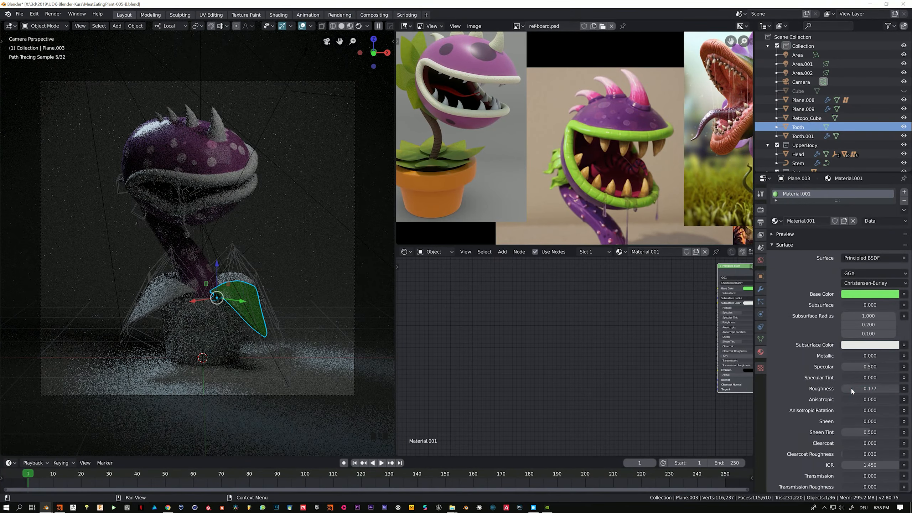
pyautogui.click(864, 292)
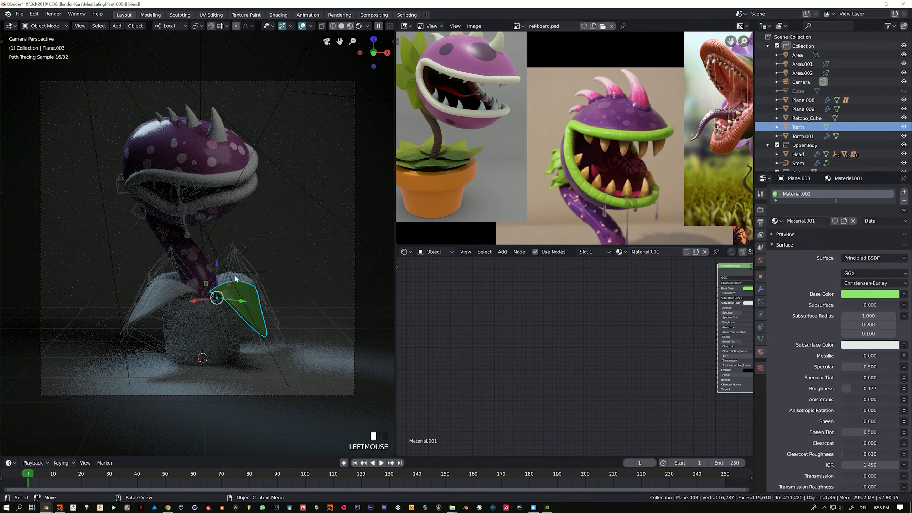
pyautogui.click(159, 276)
pyautogui.keyDown('shift'); pyautogui.click(164, 274); pyautogui.keyUp('shift')
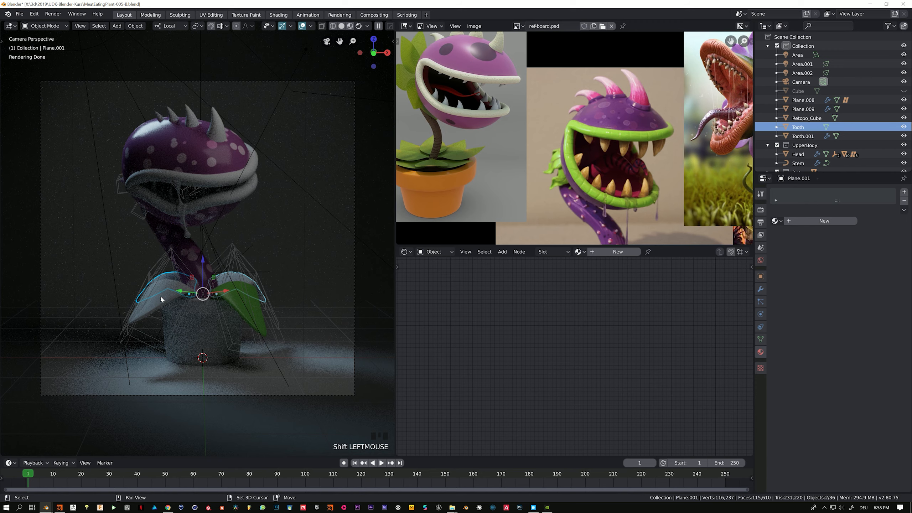
pyautogui.keyDown('shift'); pyautogui.click(161, 299); pyautogui.keyUp('shift')
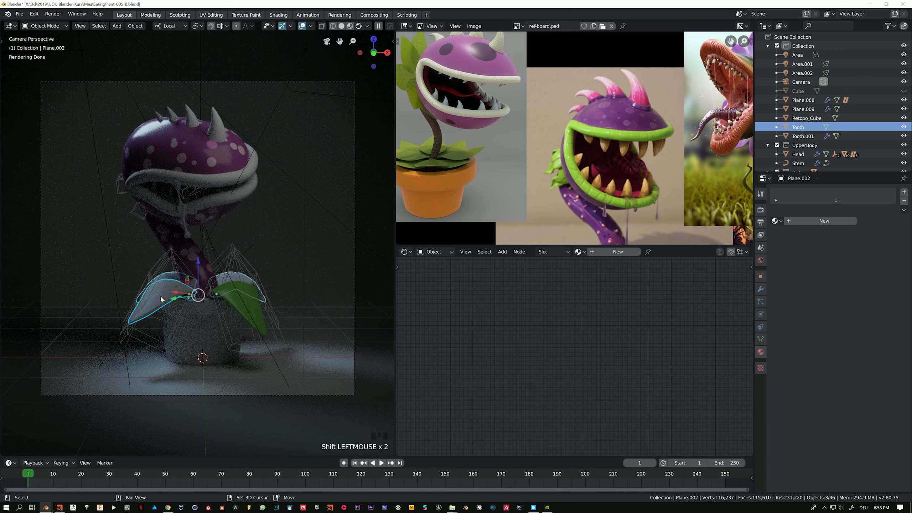
# Step: Rename the right front leaf's material to green
pyautogui.click(236, 299)
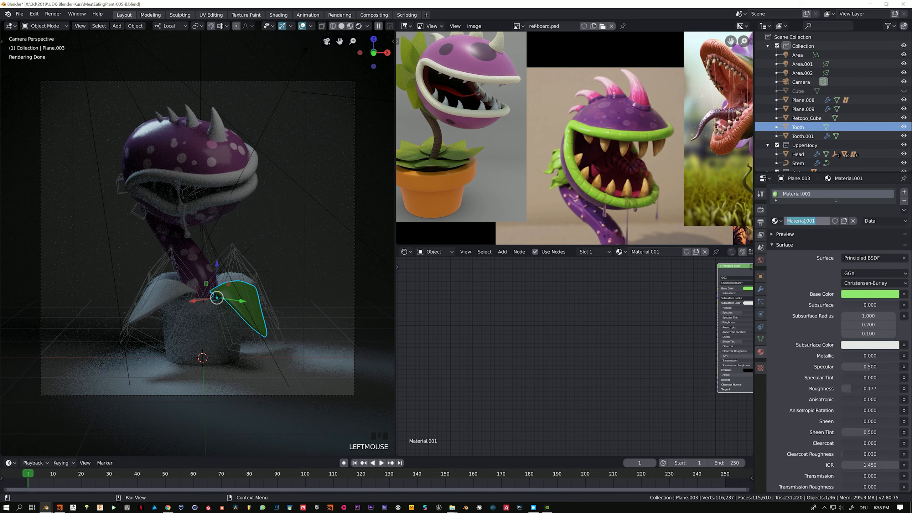
# Step: Add the lip to a selection of the other leaves and assign the existing green material to the lip
pyautogui.click(230, 279)
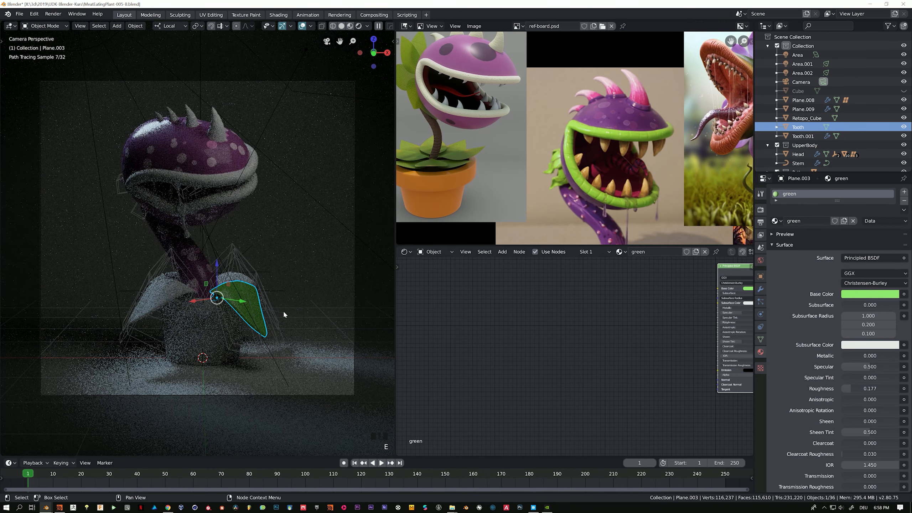
pyautogui.keyDown('shift'); pyautogui.click(162, 296); pyautogui.keyUp('shift')
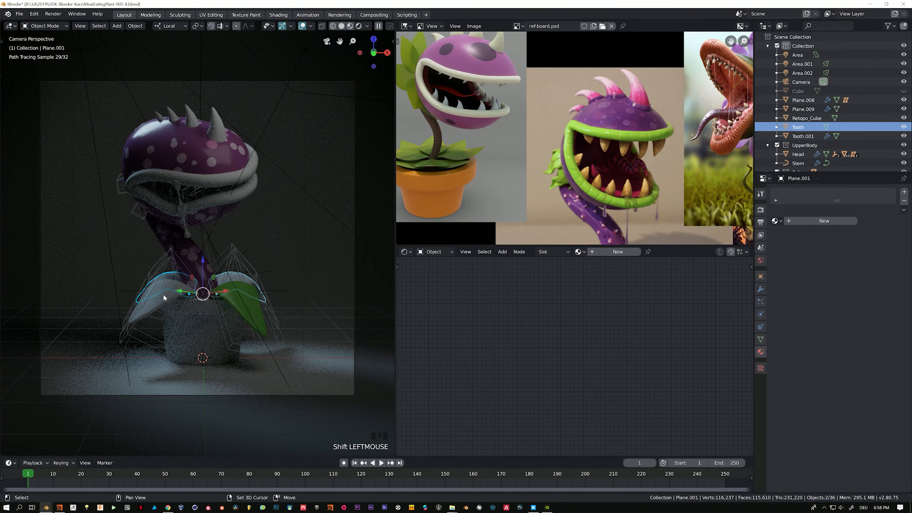
pyautogui.keyDown('shift'); pyautogui.click(161, 295); pyautogui.keyUp('shift')
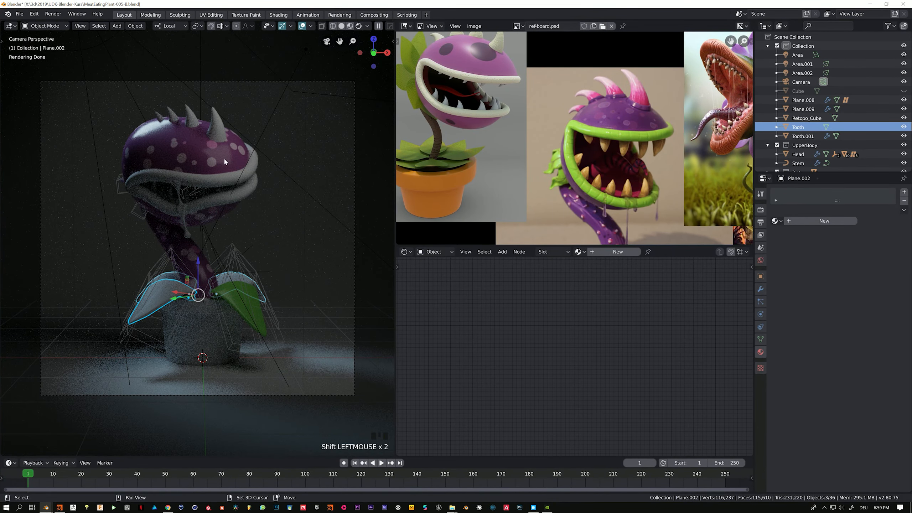
pyautogui.keyDown('shift'); pyautogui.click(195, 177); pyautogui.keyUp('shift')
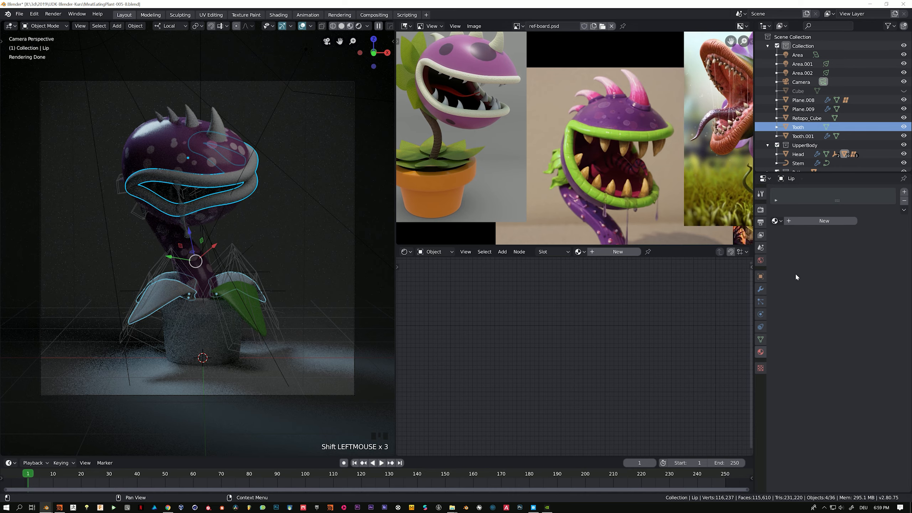
pyautogui.click(775, 221)
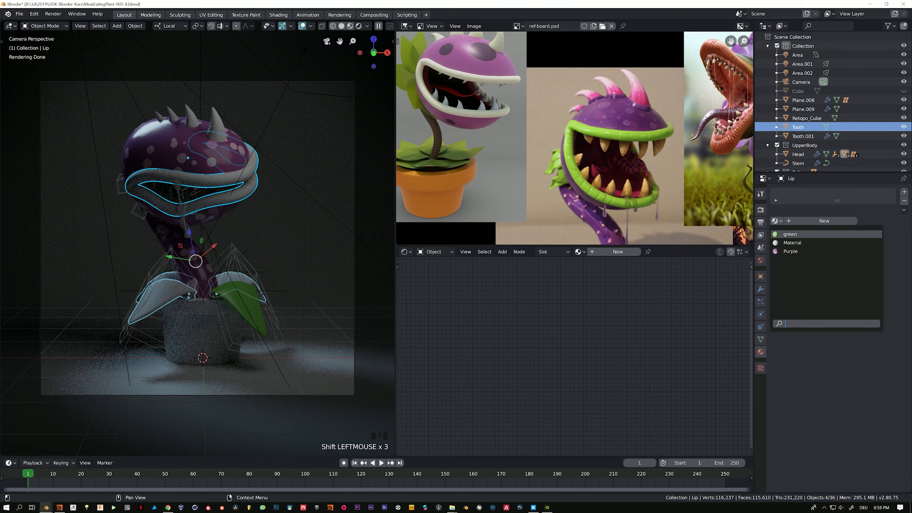
pyautogui.click(789, 233)
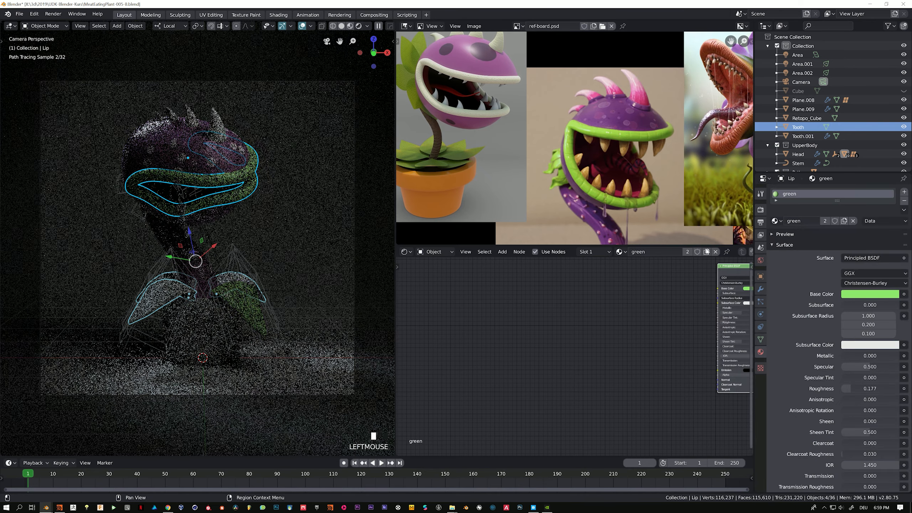
# Step: Link the lip's green material to the three remaining leaves, using the lip as the active object
pyautogui.click(238, 281)
pyautogui.click(235, 278)
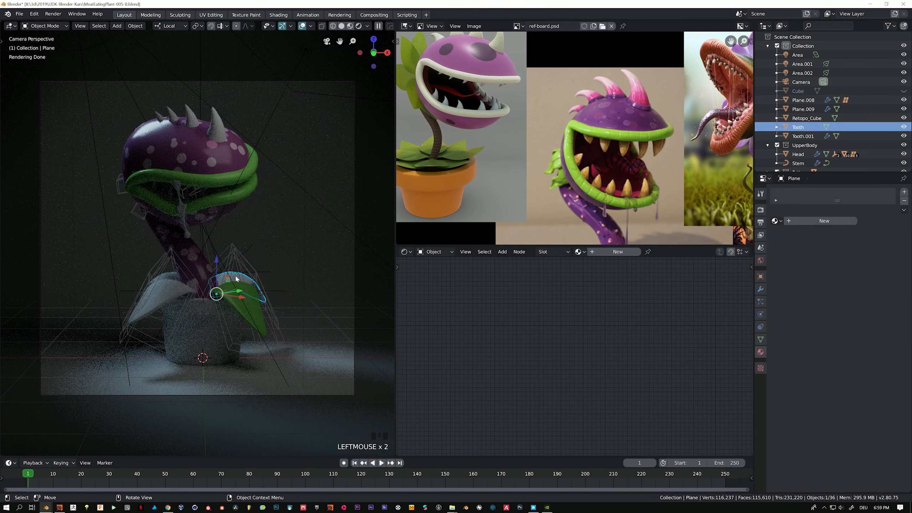
pyautogui.keyDown('shift'); pyautogui.click(166, 276); pyautogui.keyUp('shift')
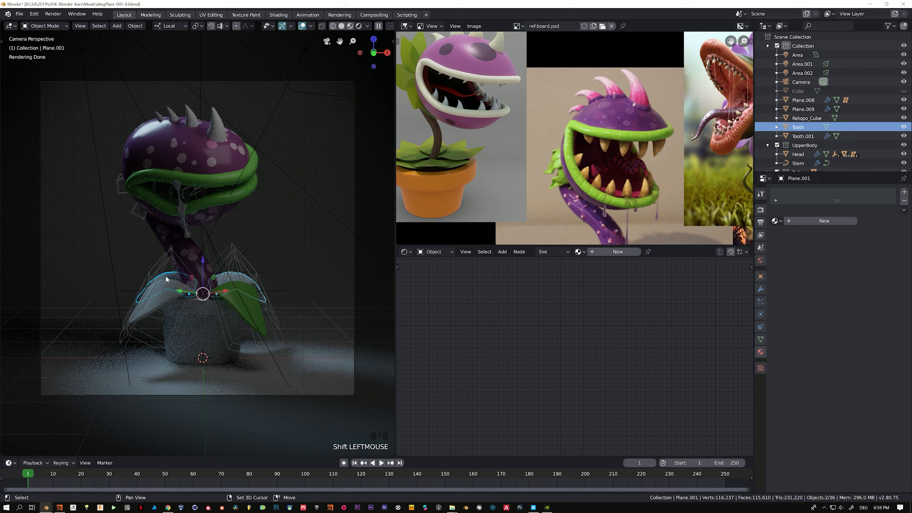
pyautogui.keyDown('shift'); pyautogui.click(168, 293); pyautogui.keyUp('shift')
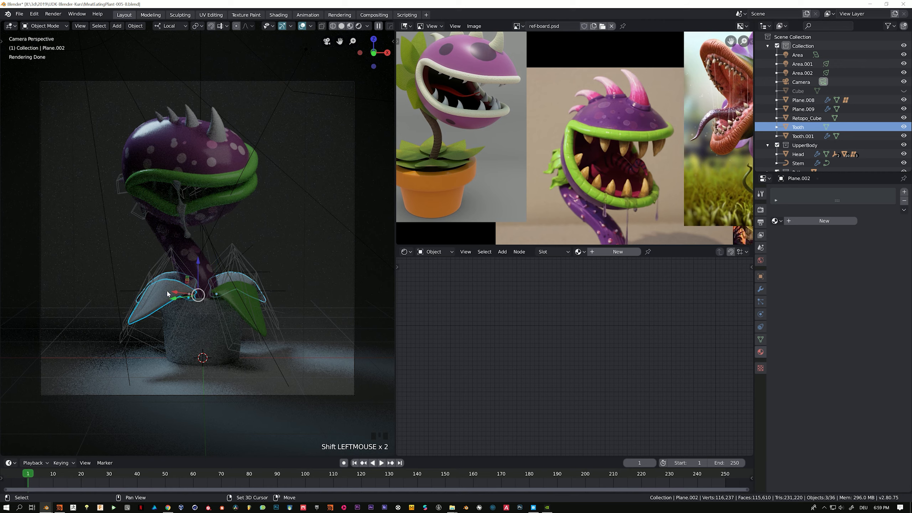
pyautogui.keyDown('shift'); pyautogui.click(213, 183); pyautogui.keyUp('shift')
pyautogui.hotkey('ctrl', 'l')
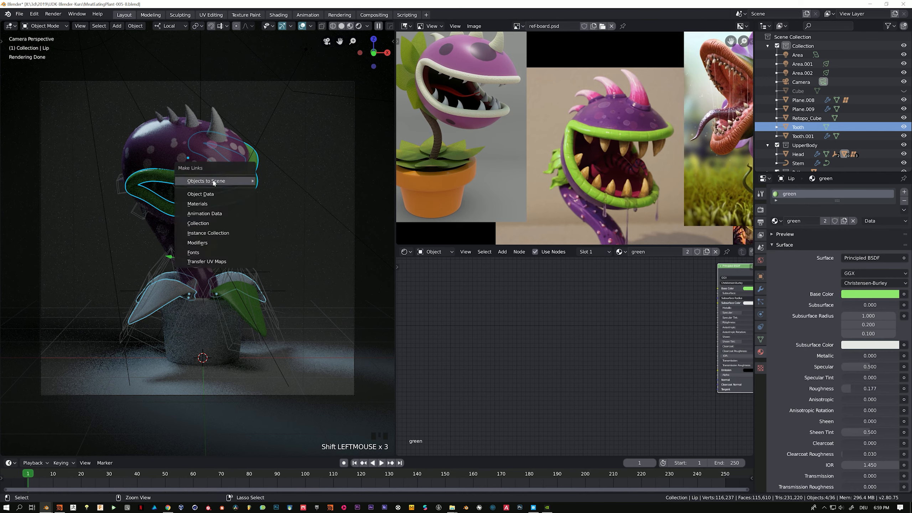
pyautogui.moveTo(214, 183)
pyautogui.click(198, 204)
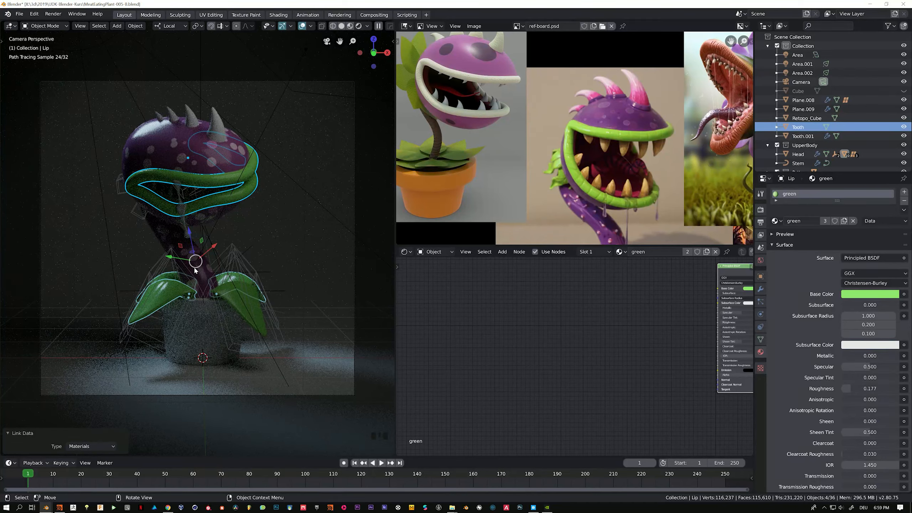
# Step: Create a new material on the pot and sample its base color from the orange pot in the reference image
pyautogui.doubleClick(202, 313)
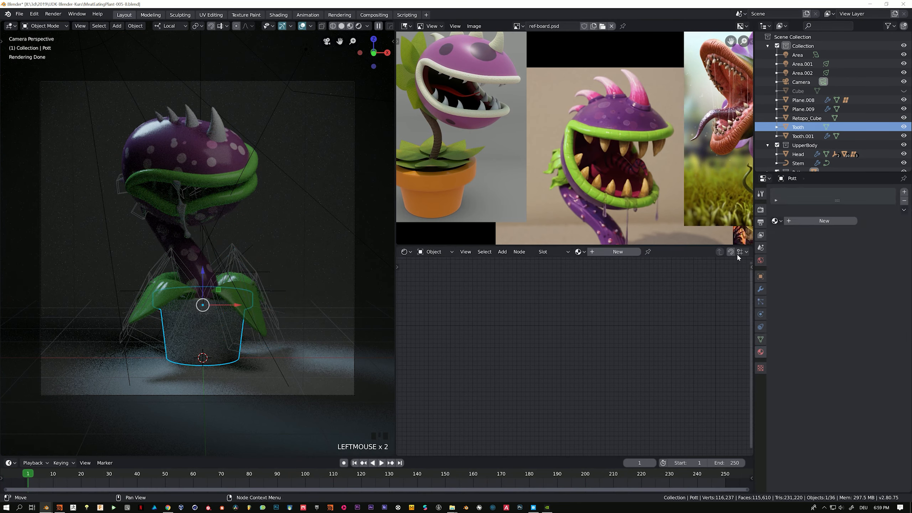
pyautogui.click(801, 220)
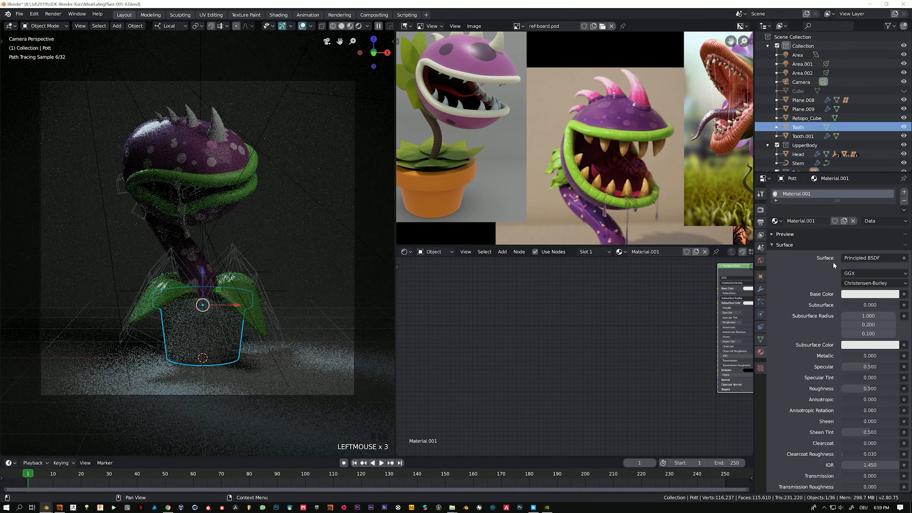
pyautogui.click(871, 294)
pyautogui.moveTo(852, 203); pyautogui.dragTo(845, 213)
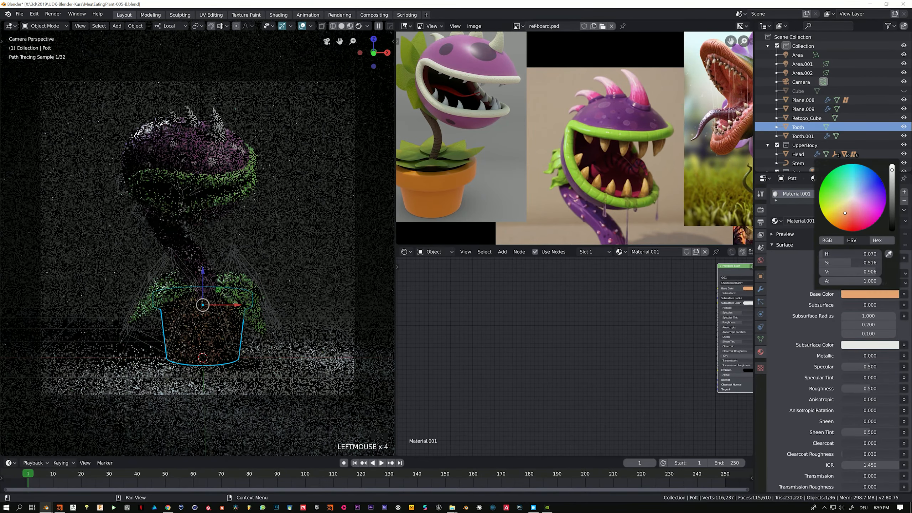
pyautogui.moveTo(892, 169); pyautogui.dragTo(892, 207)
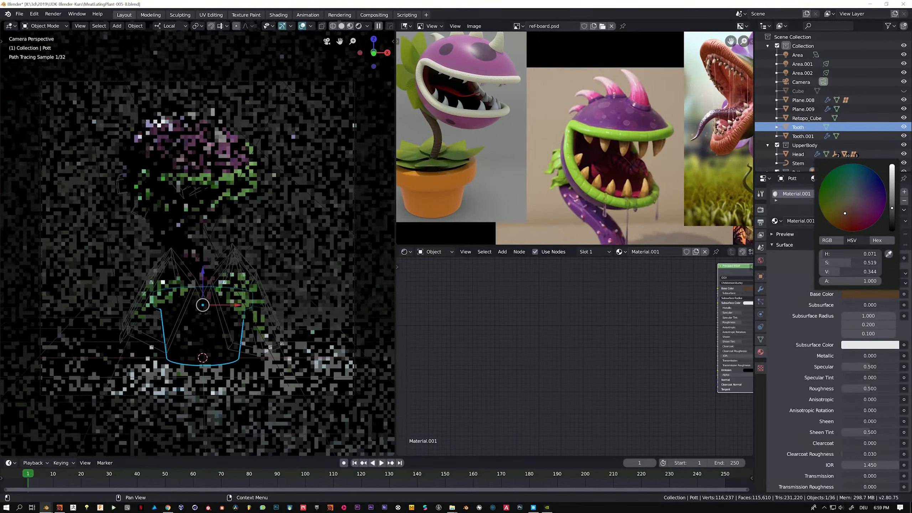
pyautogui.click(888, 254)
pyautogui.click(447, 187)
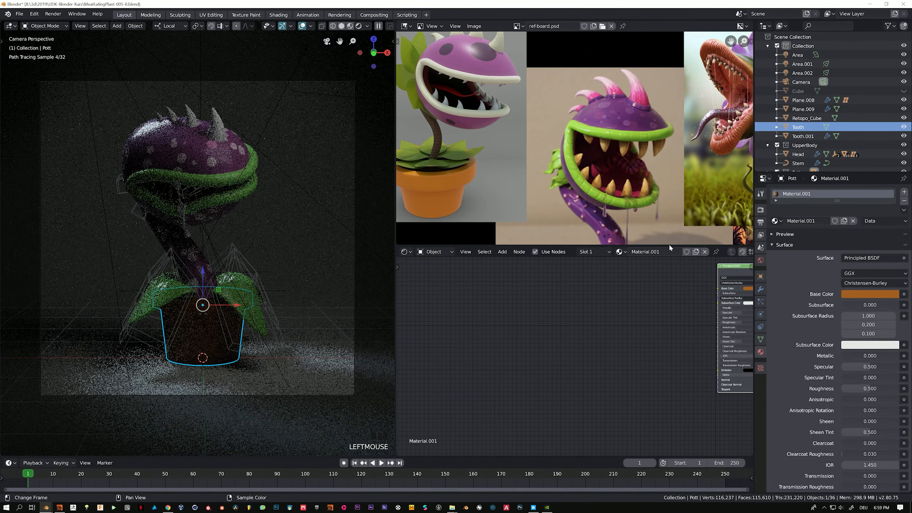
# Step: Shift the pot's base color to a slightly redder orange and compare it with the other potted plants on the reference board
pyautogui.click(867, 293)
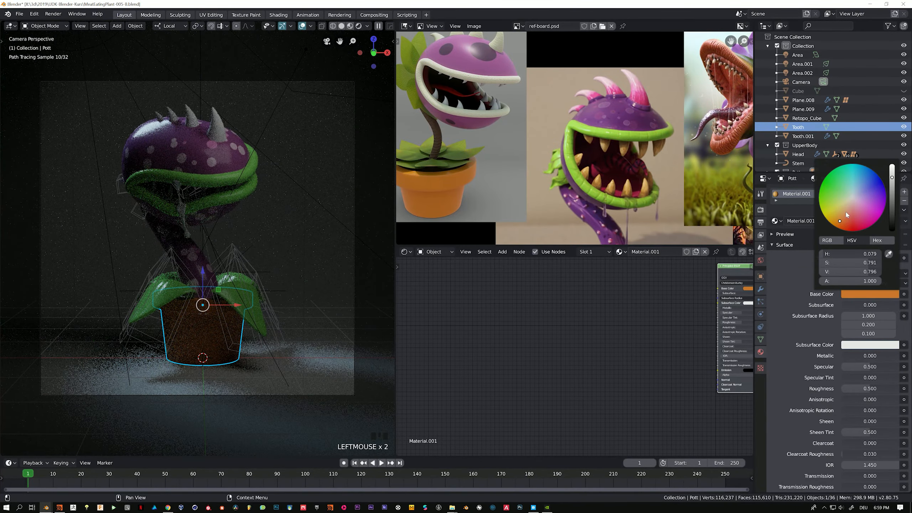
pyautogui.moveTo(839, 220); pyautogui.dragTo(841, 219)
pyautogui.click(892, 177)
pyautogui.moveTo(657, 227); pyautogui.dragTo(551, 121, button='middle')
pyautogui.scroll(-3, 550, 143)
pyautogui.moveTo(549, 168); pyautogui.dragTo(590, 120, button='middle')
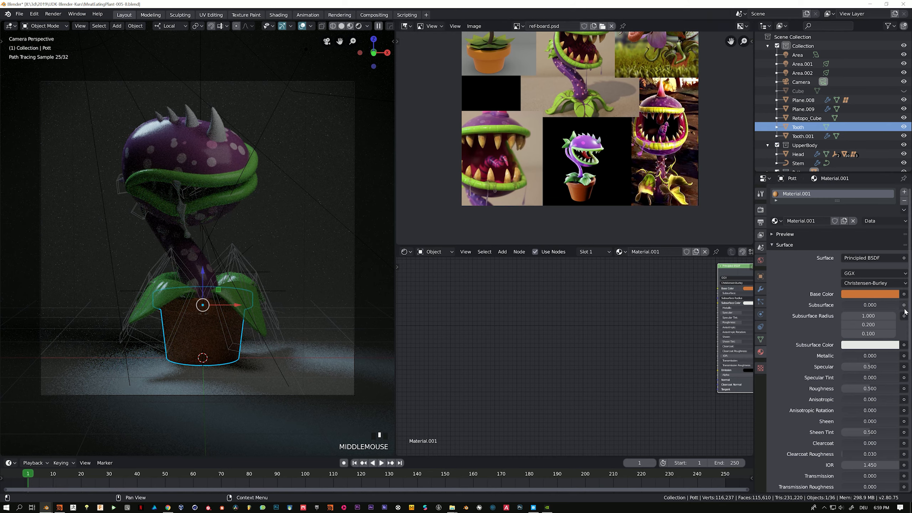
# Step: Switch the reference image editor to a 3D viewport showing the whole light and backdrop setup
pyautogui.click(407, 29)
pyautogui.click(420, 45)
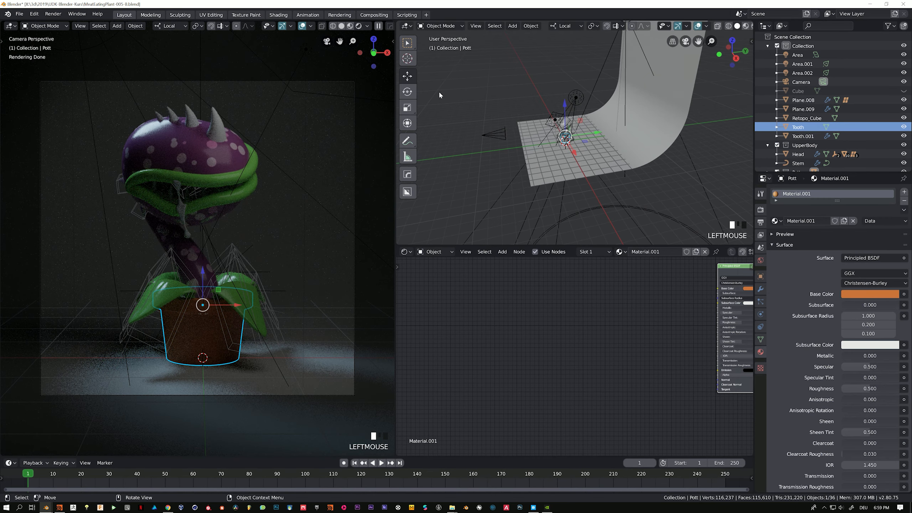
pyautogui.scroll(-3, 503, 152)
pyautogui.click(407, 26)
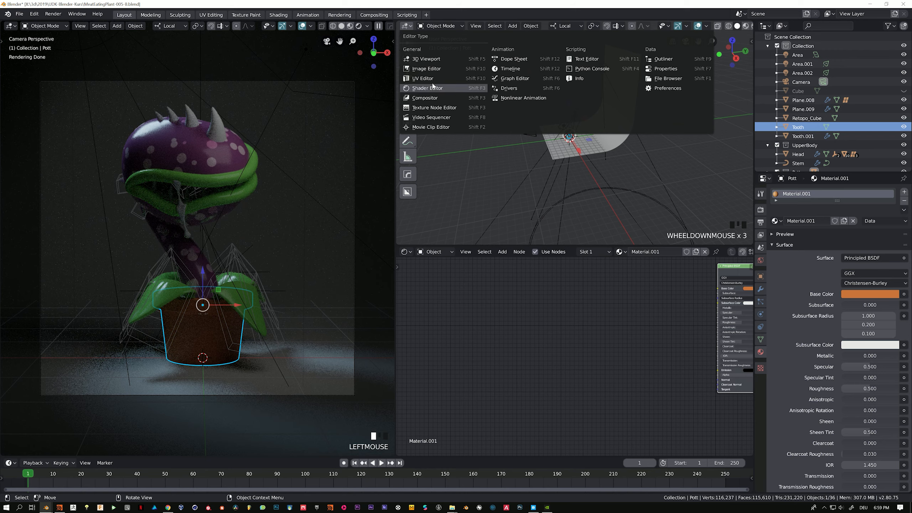
pyautogui.click(431, 59)
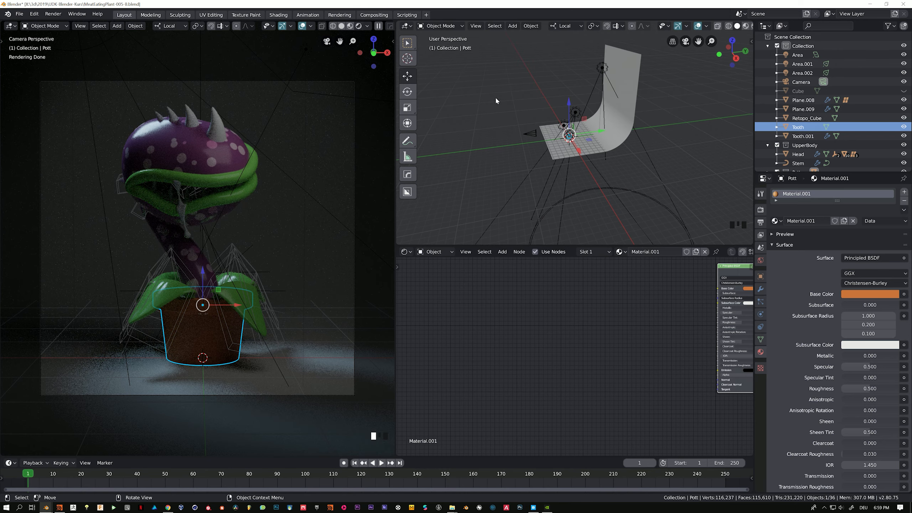
# Step: Rotate the 8 W area light in front of the plant in top view so that it faces the plant
pyautogui.moveTo(657, 126); pyautogui.dragTo(682, 136, button='middle')
pyautogui.scroll(4, 576, 133)
pyautogui.keyDown('shift'); pyautogui.moveTo(577, 133); pyautogui.dragTo(601, 93, button='middle'); pyautogui.keyUp('shift')
pyautogui.click(585, 169)
pyautogui.press('KP_7')
pyautogui.scroll(3, 562, 181)
pyautogui.press('r')
pyautogui.click(628, 126)
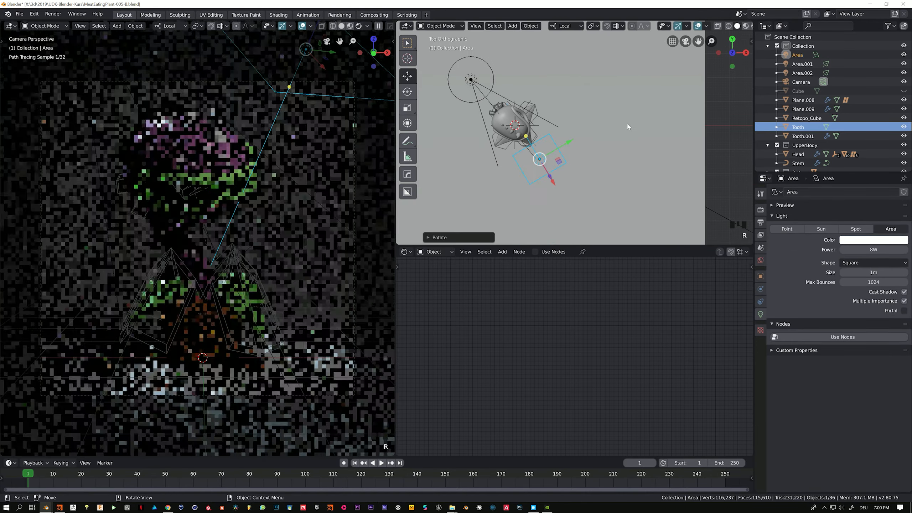
# Step: Tilt the front area light to a flatter angle toward the plant's head and move it lower
pyautogui.moveTo(629, 126); pyautogui.dragTo(603, 74, button='middle')
pyautogui.scroll(-2, 597, 123)
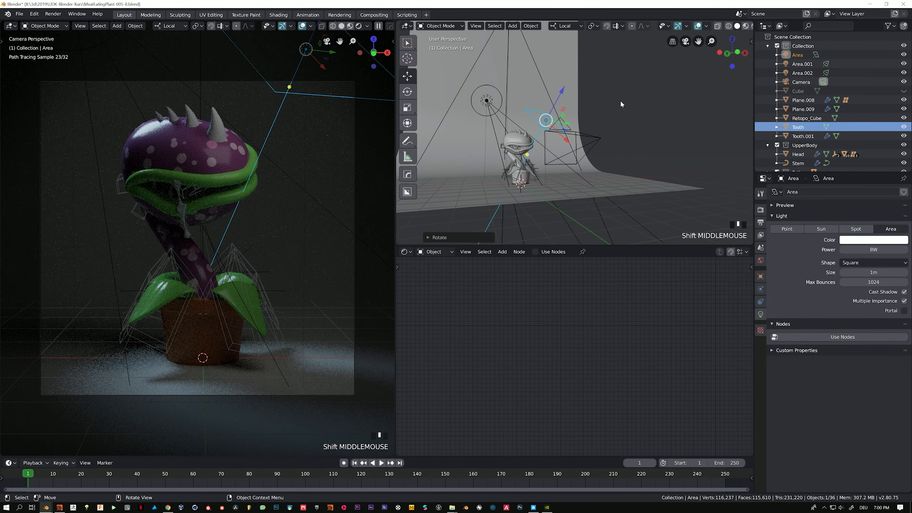
pyautogui.moveTo(629, 103); pyautogui.dragTo(573, 130, button='middle')
pyautogui.click(409, 94)
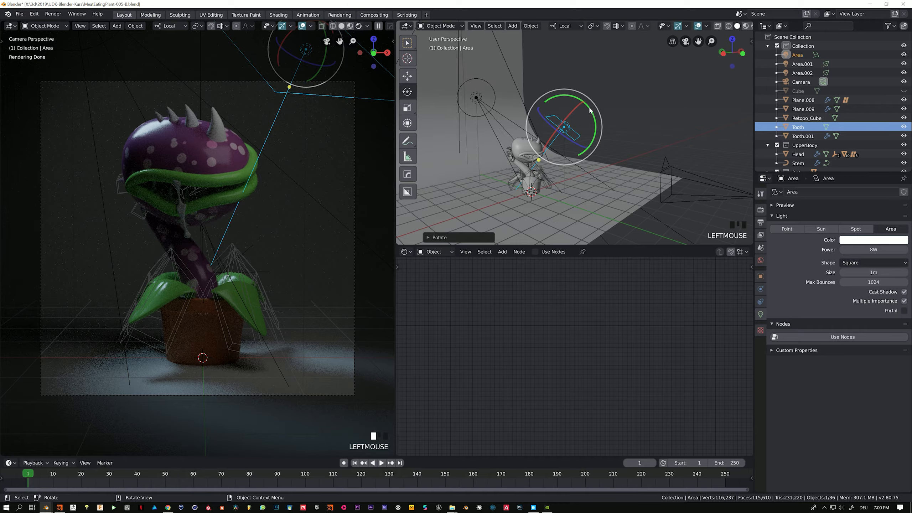
pyautogui.moveTo(585, 103); pyautogui.dragTo(594, 114)
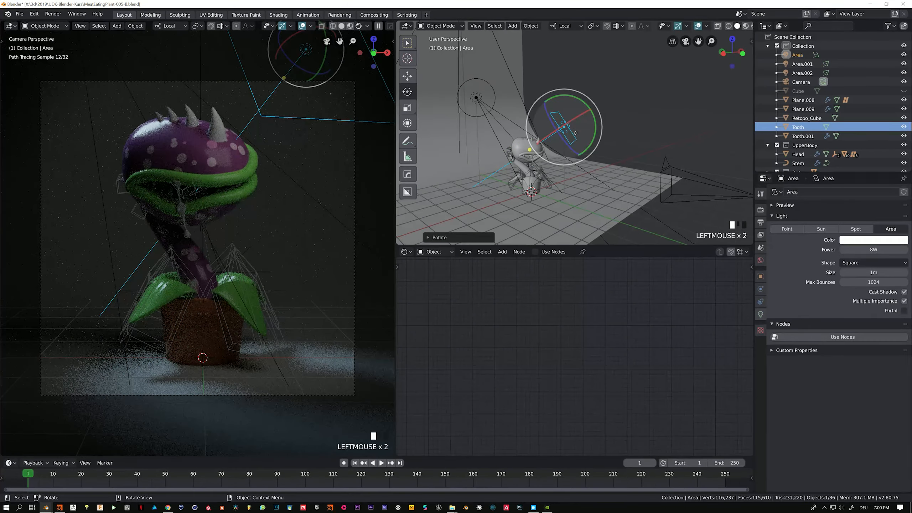
pyautogui.press('g')
pyautogui.click(580, 147)
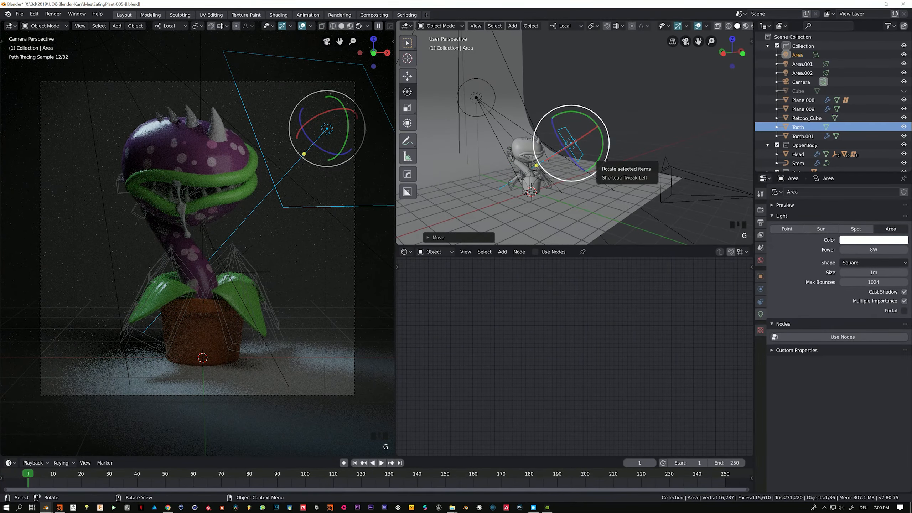
# Step: Change the front area light's shape to Disk
pyautogui.moveTo(621, 159); pyautogui.dragTo(675, 172, button='middle')
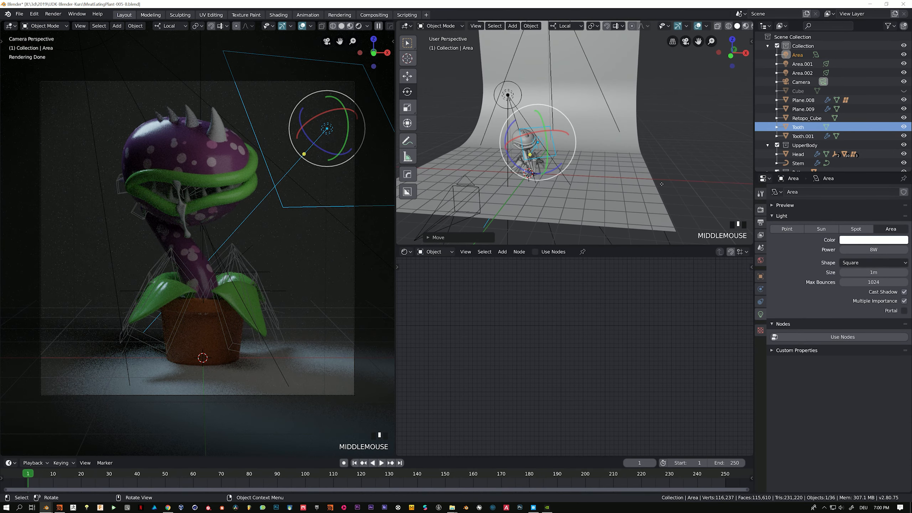
pyautogui.click(864, 260)
pyautogui.click(856, 292)
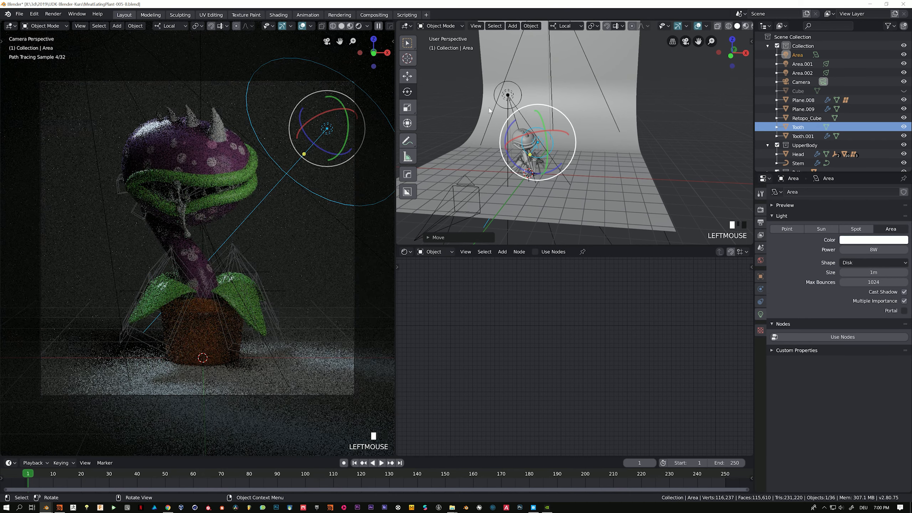
# Step: Rotate the light blue spot light behind the plant and move it slightly to adjust its aim
pyautogui.moveTo(490, 110); pyautogui.dragTo(448, 122, button='middle')
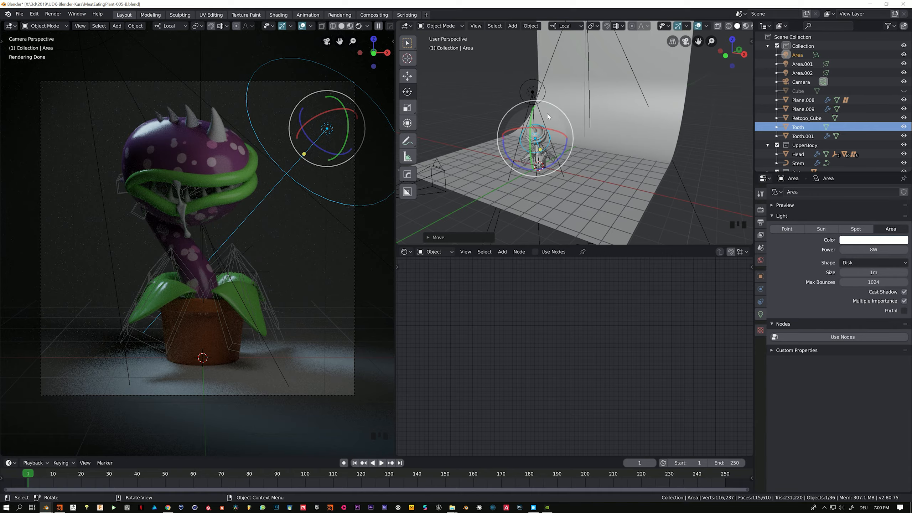
pyautogui.moveTo(482, 119); pyautogui.dragTo(524, 92, button='middle')
pyautogui.click(510, 117)
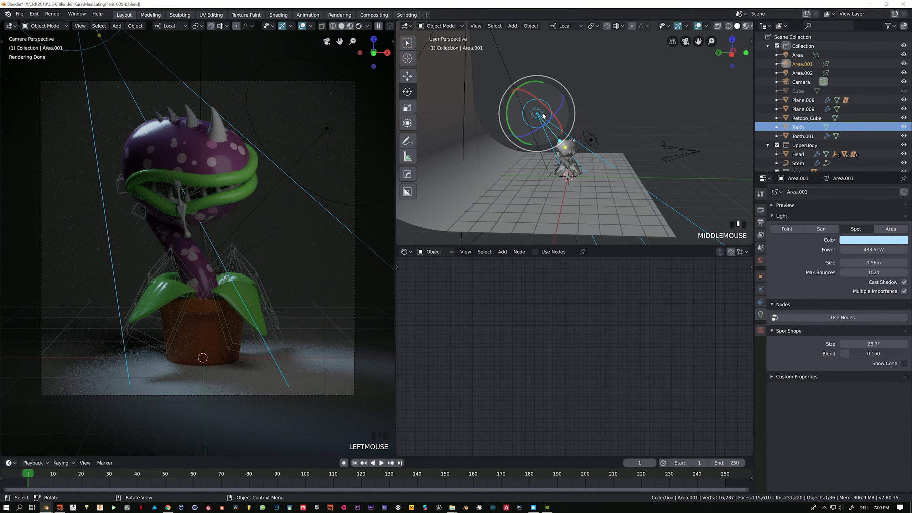
pyautogui.moveTo(512, 95); pyautogui.dragTo(508, 103)
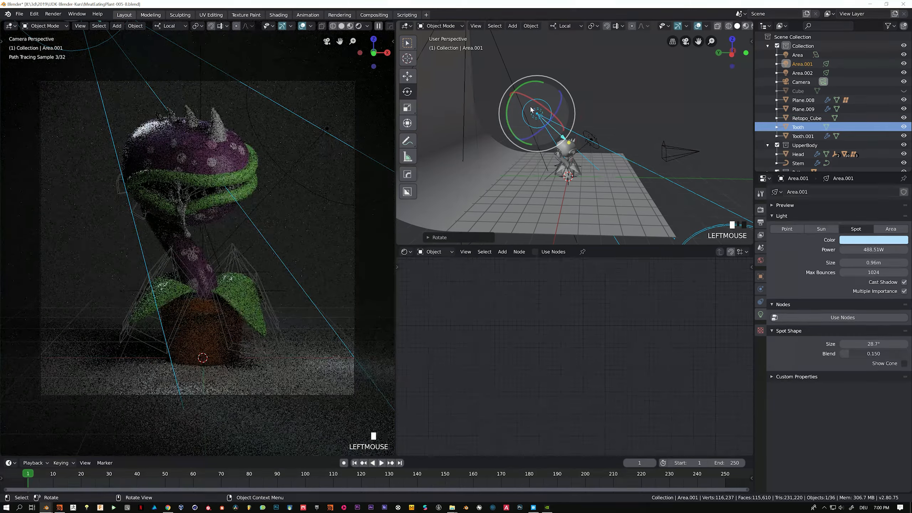
pyautogui.press('t')
pyautogui.press('t')
pyautogui.click(407, 76)
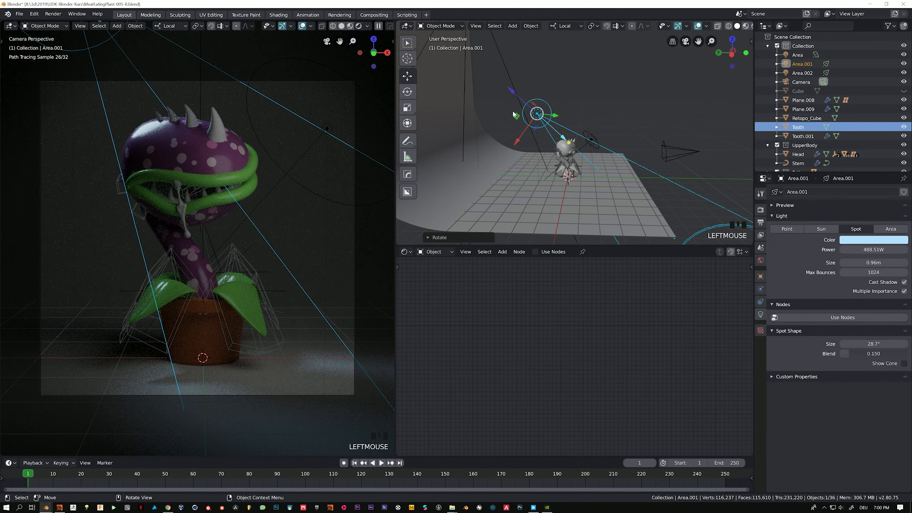
pyautogui.moveTo(522, 131); pyautogui.dragTo(517, 133)
# Step: Try the Area and Point types on the light blue spot light and undo these type changes
pyautogui.click(892, 228)
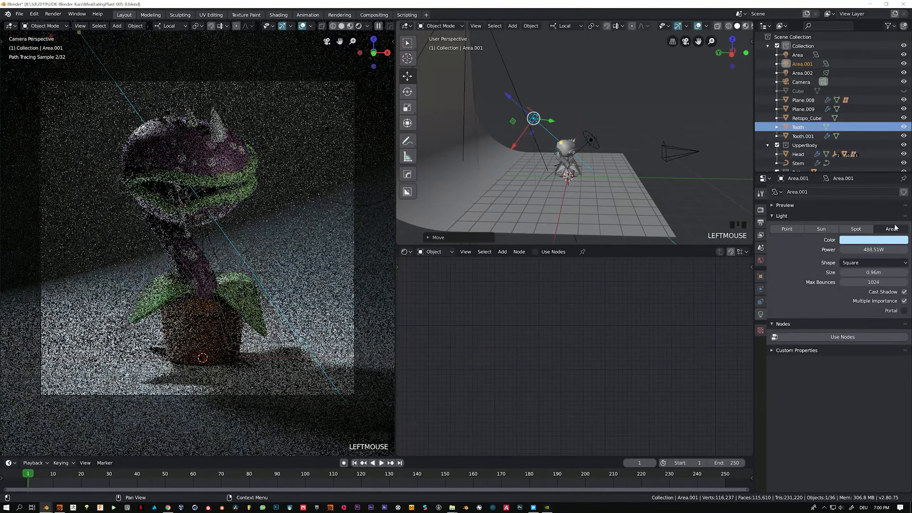
pyautogui.click(790, 229)
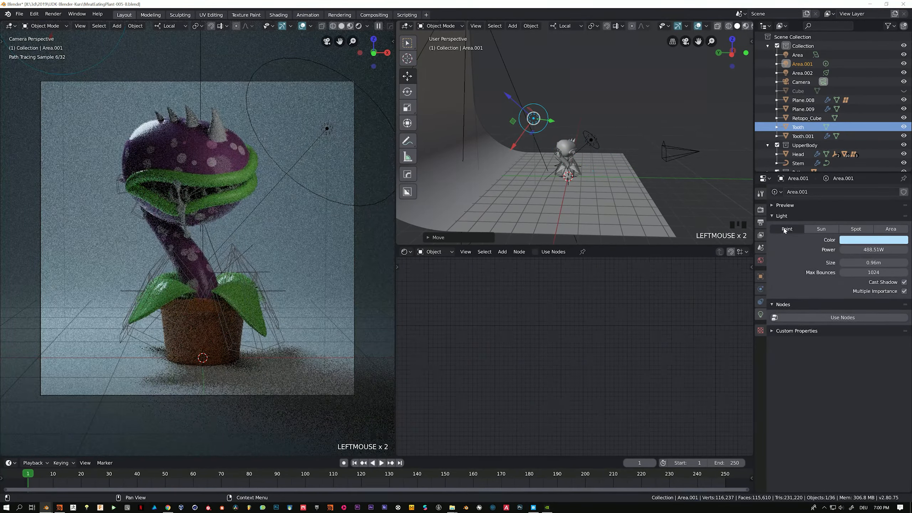
pyautogui.hotkey('ctrl', 'z')
pyautogui.hotkey('ctrl', 'z')
pyautogui.hotkey('ctrl', 'z')
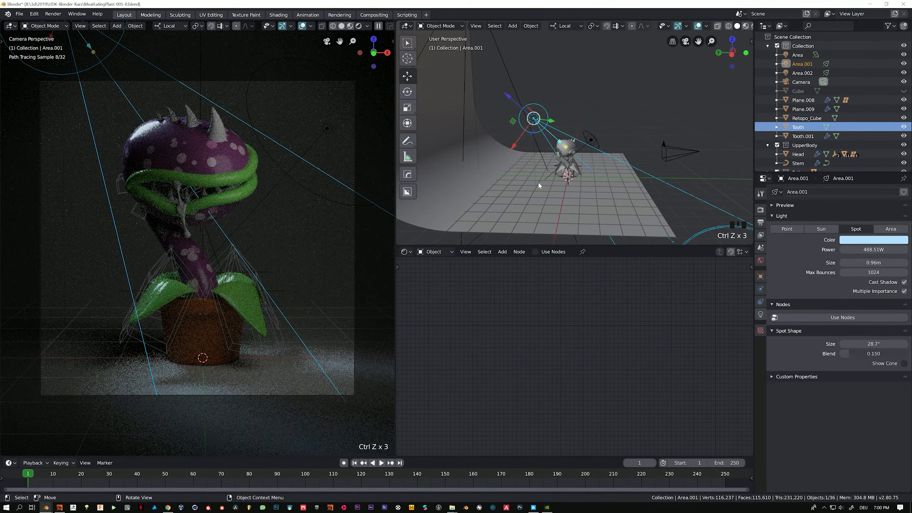
# Step: Give the drool strand hanging from the plant's mouth a new material and set its surface shader to Glass BSDF
pyautogui.click(200, 155)
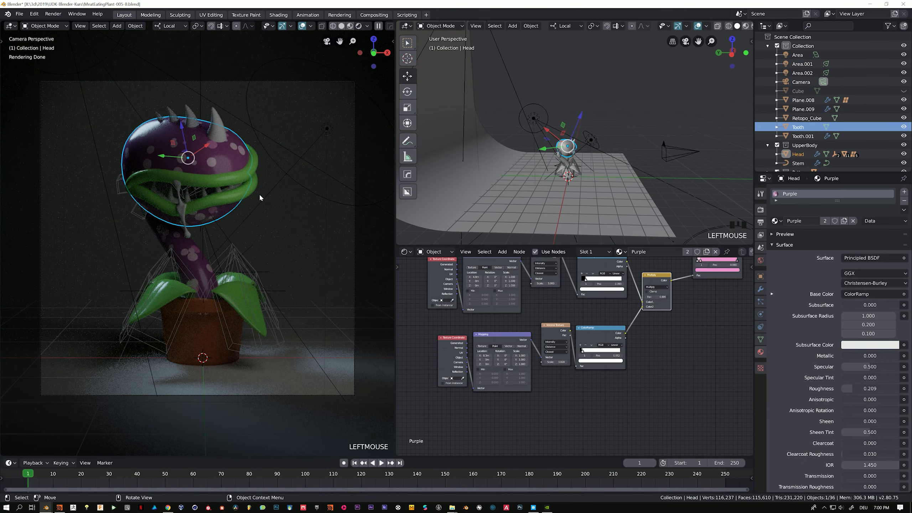
pyautogui.click(229, 184)
pyautogui.click(228, 184)
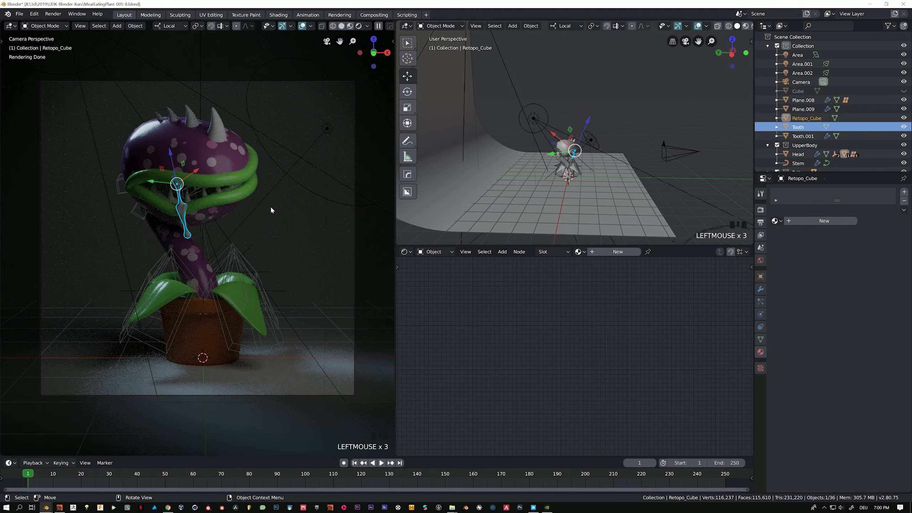
pyautogui.scroll(5, 185, 210)
pyautogui.keyDown('shift'); pyautogui.moveTo(179, 185); pyautogui.dragTo(193, 233, button='middle'); pyautogui.keyUp('shift')
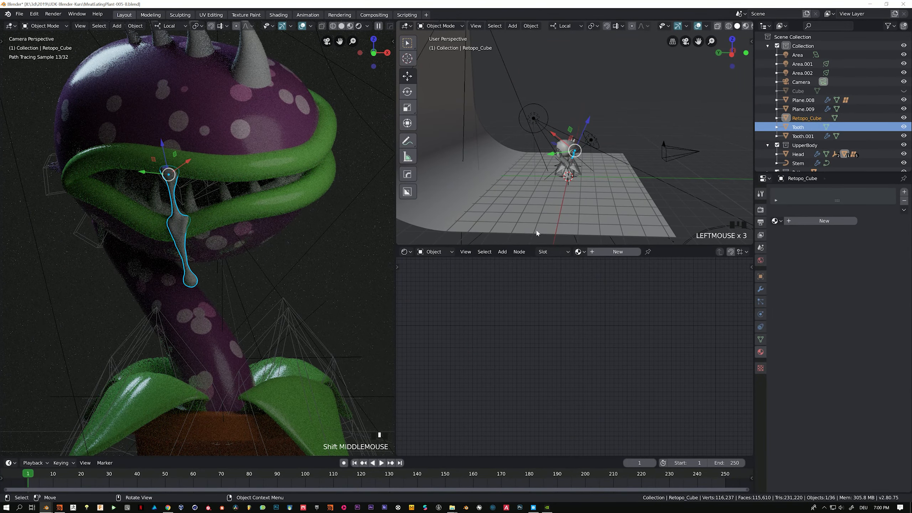
pyautogui.click(812, 220)
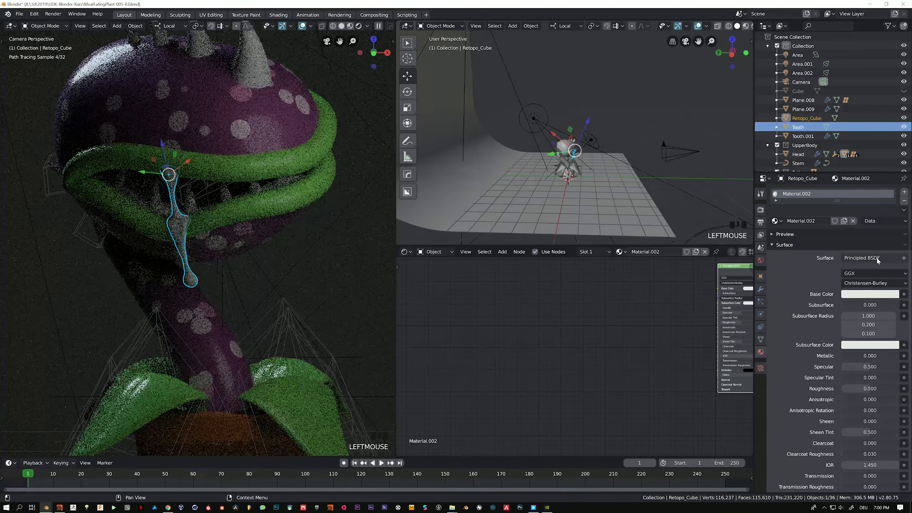
pyautogui.click(863, 259)
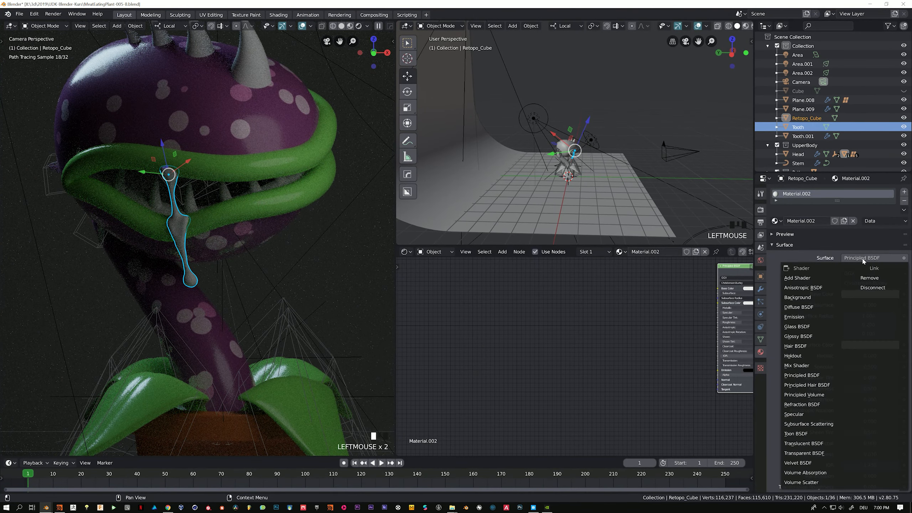
pyautogui.click(805, 327)
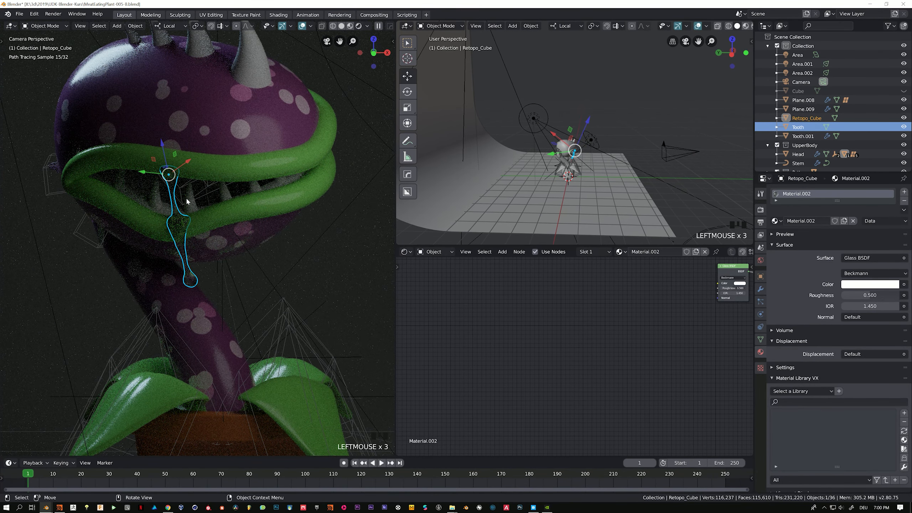
# Step: Give the spikes on top of the head a new material with a pale peach base color (H 0.069, S 0.143, V 0.906)
pyautogui.click(205, 173)
pyautogui.click(251, 54)
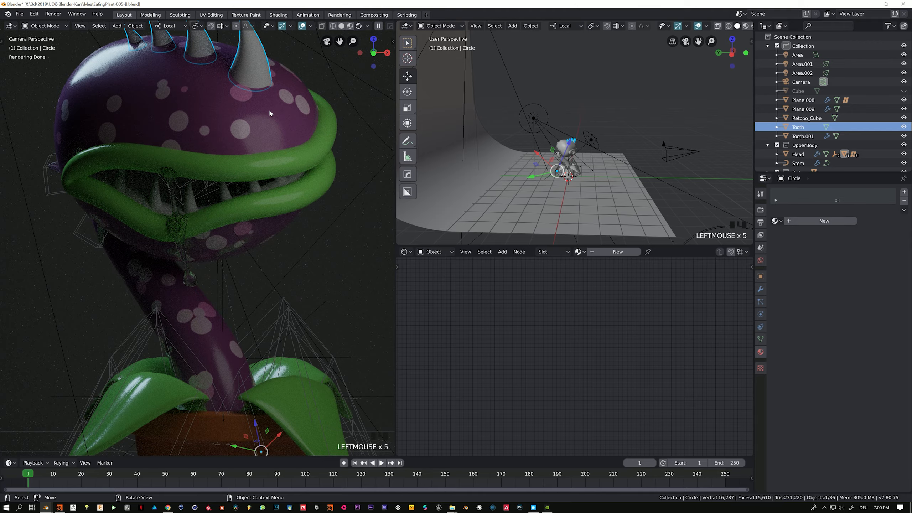
pyautogui.scroll(-2, 268, 108)
pyautogui.click(824, 221)
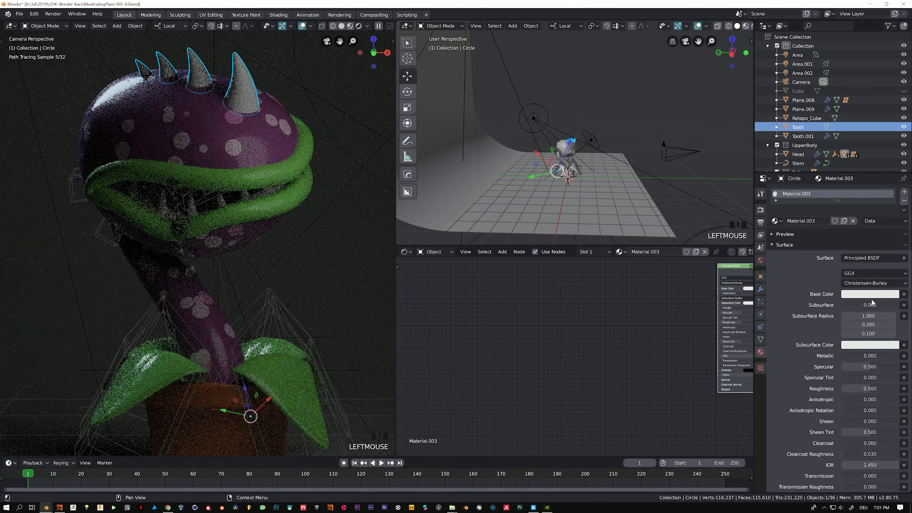
pyautogui.moveTo(597, 299); pyautogui.dragTo(464, 313, button='middle')
pyautogui.click(858, 296)
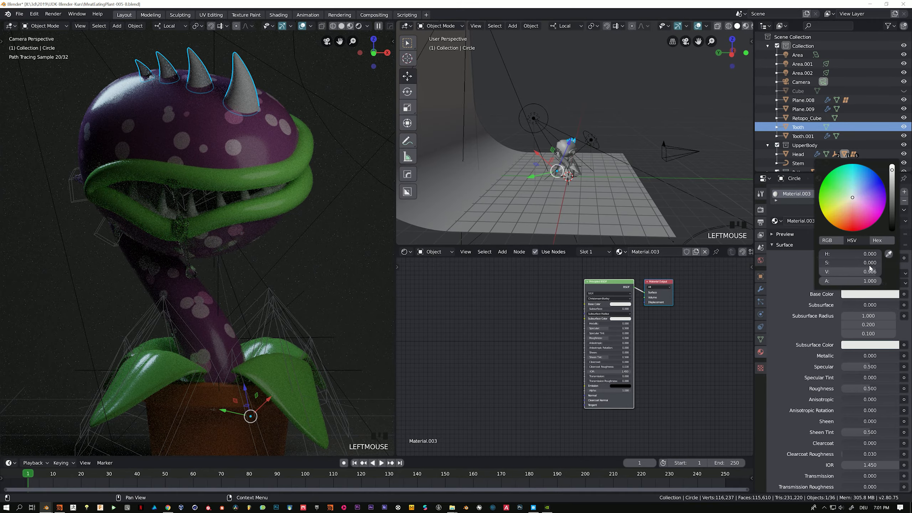
pyautogui.moveTo(850, 201); pyautogui.dragTo(850, 202)
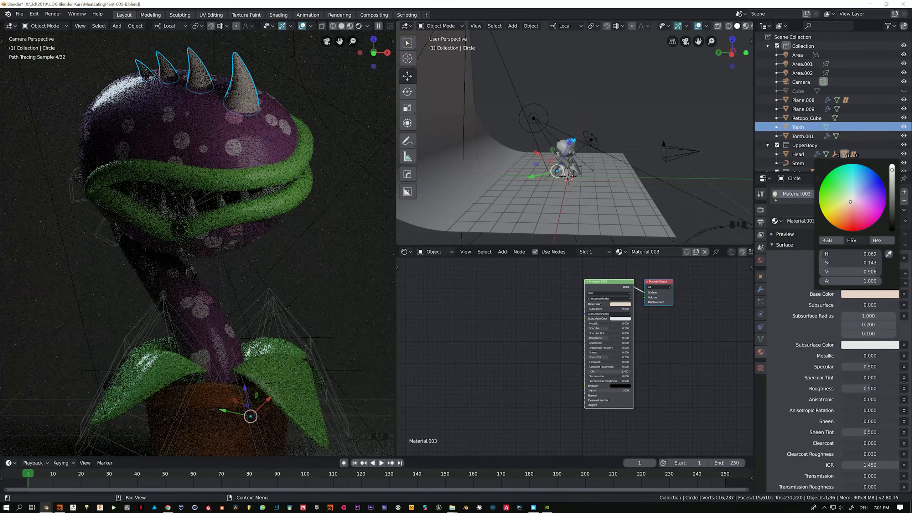
# Step: Create a new material for the inner head mesh lining the mouth and set its Subsurface Color to pink
pyautogui.keyDown('shift'); pyautogui.moveTo(298, 234); pyautogui.dragTo(197, 185, button='middle'); pyautogui.keyUp('shift')
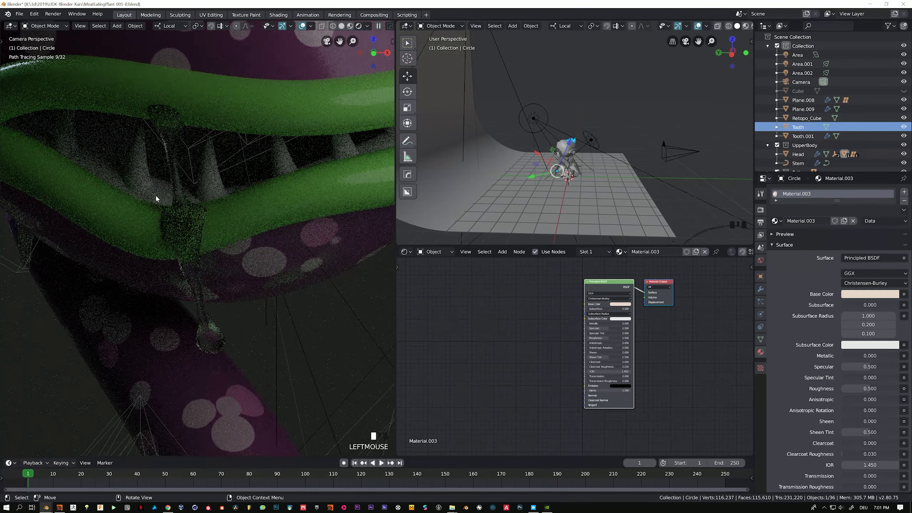
pyautogui.click(300, 202)
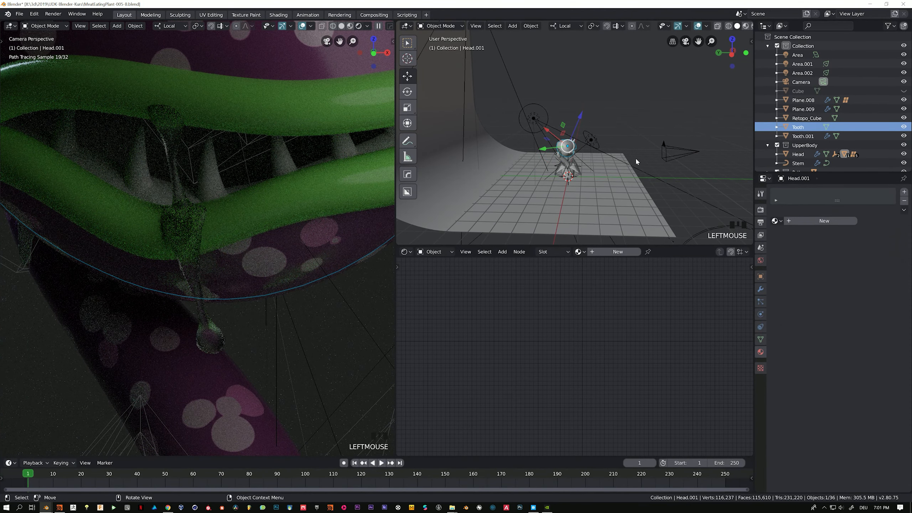
pyautogui.moveTo(635, 159); pyautogui.dragTo(468, 176, button='middle')
pyautogui.scroll(10, 488, 161)
pyautogui.scroll(3, 589, 156)
pyautogui.click(468, 176)
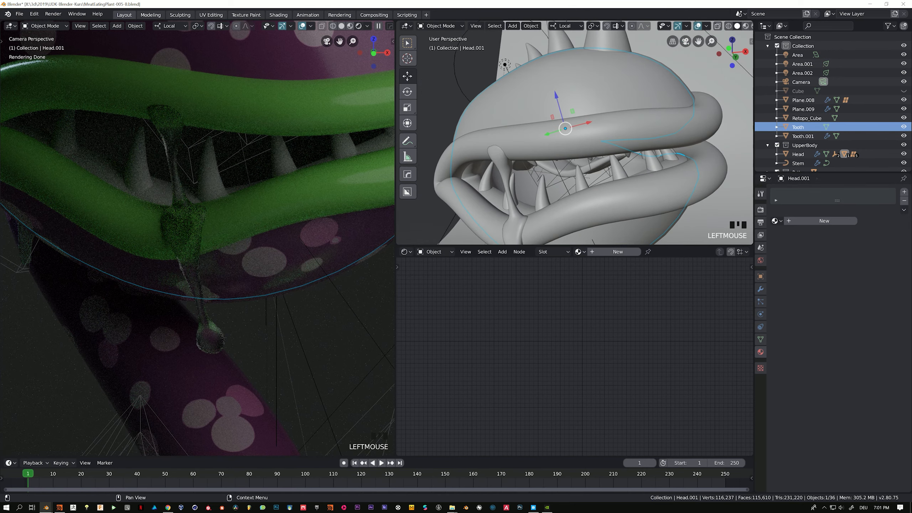
pyautogui.click(814, 219)
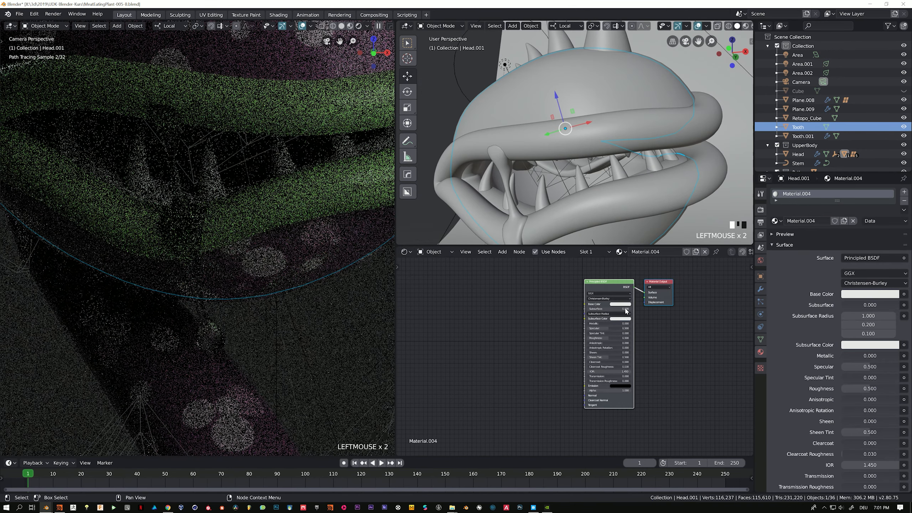
pyautogui.scroll(9, 644, 307)
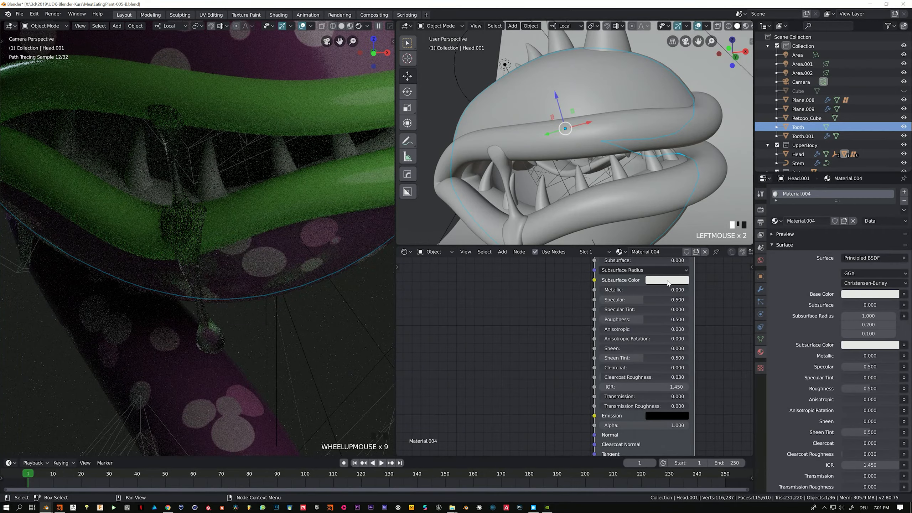
pyautogui.click(667, 282)
pyautogui.moveTo(681, 197); pyautogui.dragTo(690, 197)
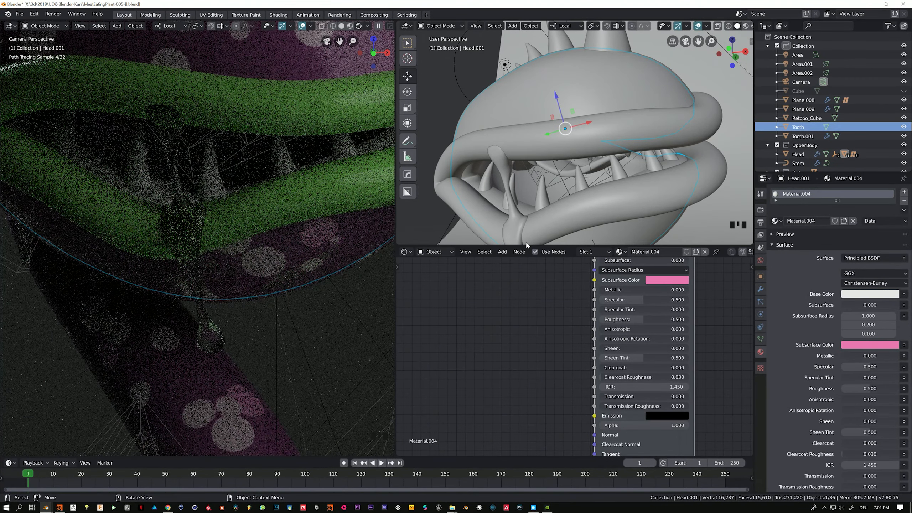
# Step: Copy the pink Subsurface Color of the mouth lining's material into its Base Color
pyautogui.moveTo(705, 310); pyautogui.dragTo(641, 359, button='middle')
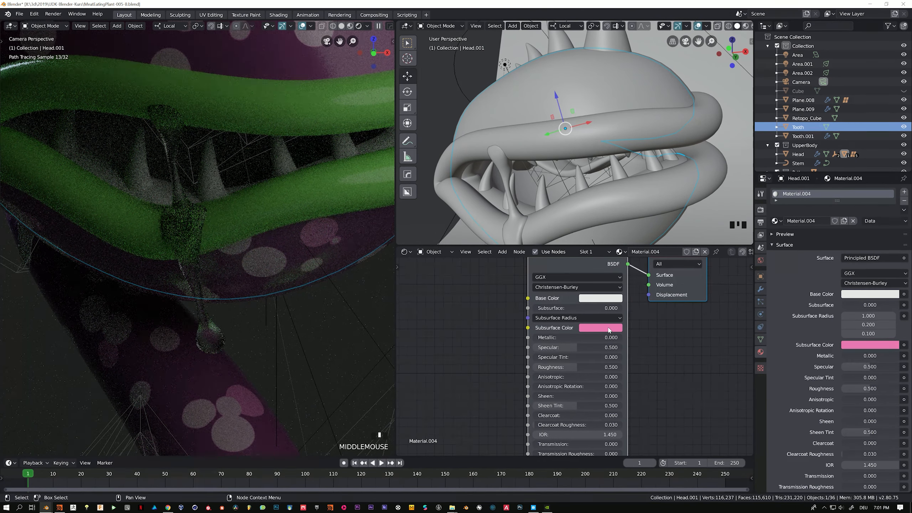
pyautogui.moveTo(609, 329); pyautogui.dragTo(567, 392, button='middle')
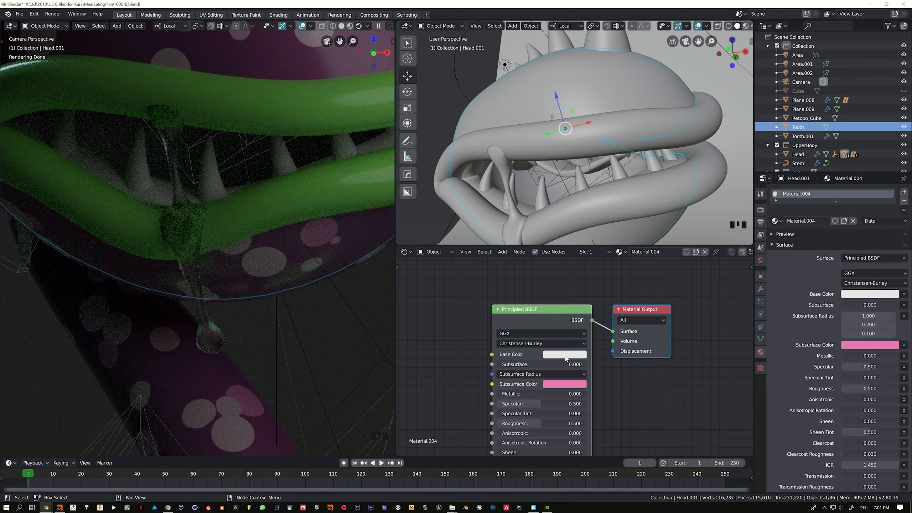
pyautogui.hotkey('ctrl', 'v')
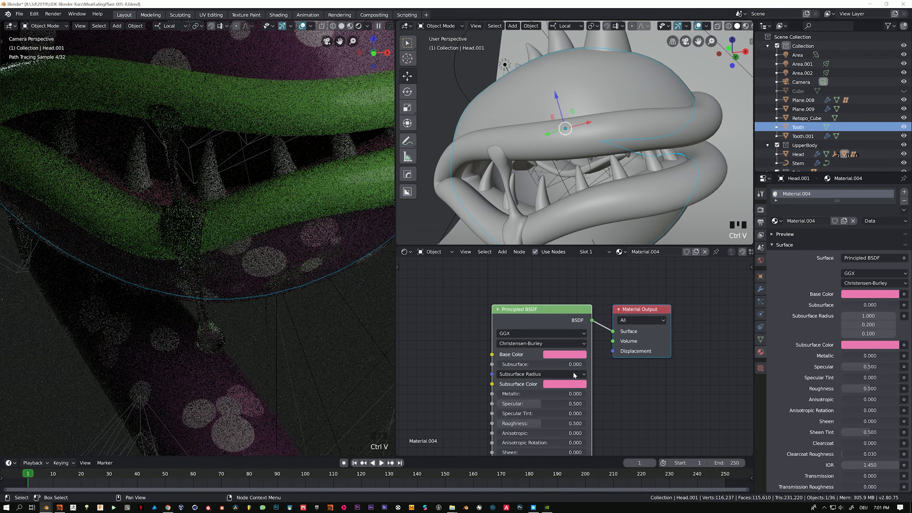
pyautogui.scroll(1, 521, 404)
pyautogui.moveTo(521, 404); pyautogui.dragTo(515, 343, button='middle')
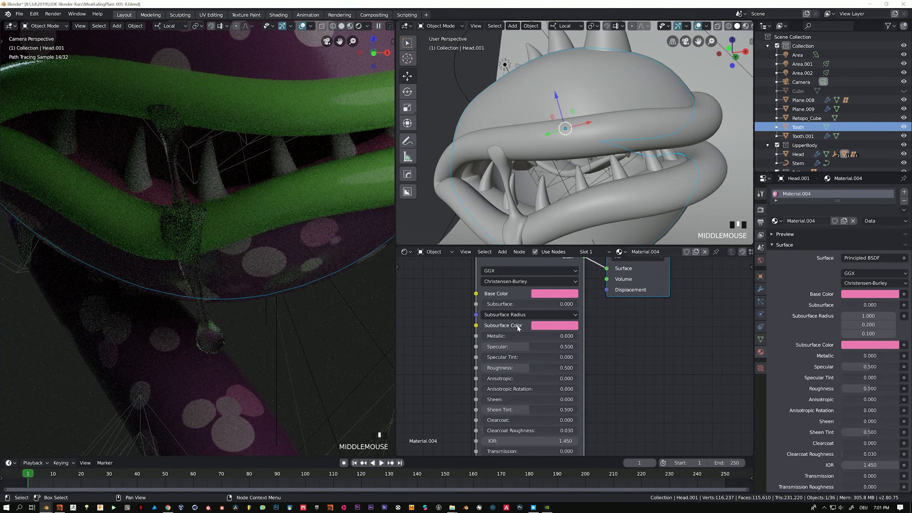
# Step: Rename the mouth lining's material to pink
pyautogui.moveTo(639, 178); pyautogui.dragTo(623, 176, button='middle')
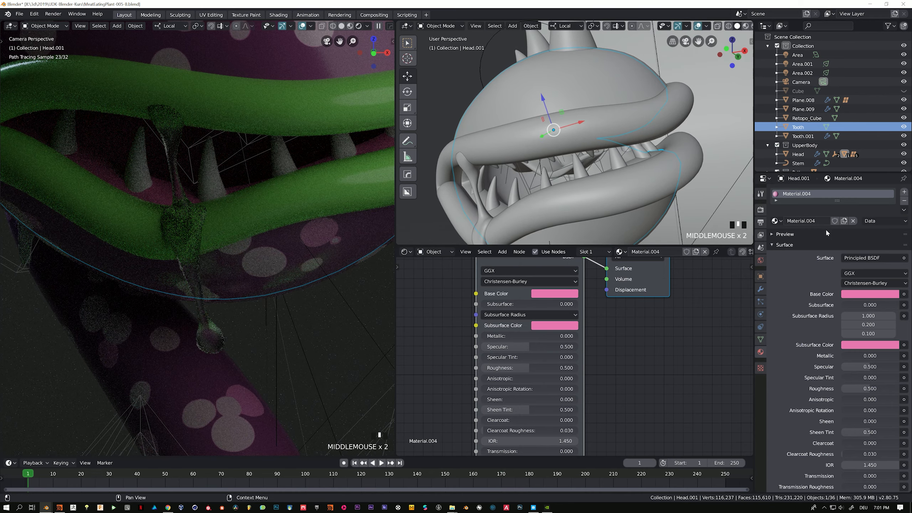
pyautogui.click(807, 220)
pyautogui.write('pin')
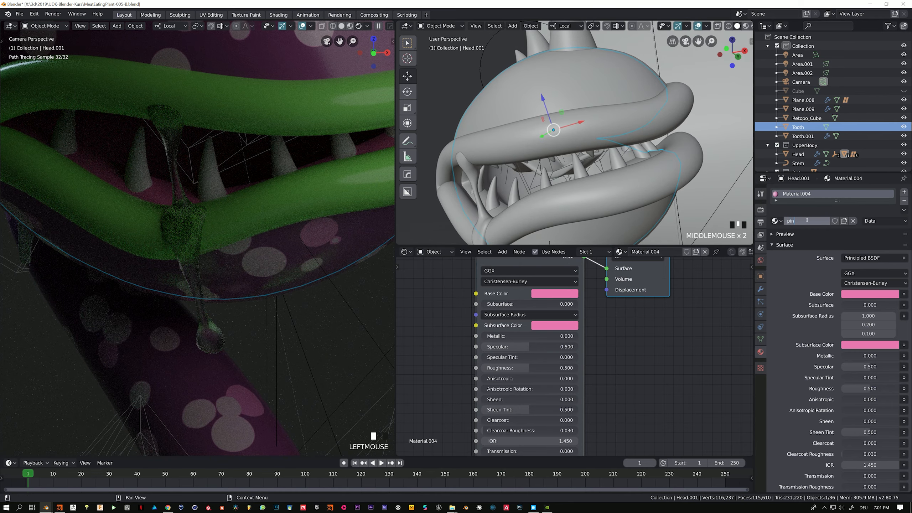
pyautogui.write('k')
pyautogui.press('Return')
# Step: Assign the existing pink material to the tongue mesh (Plane.008) inside the mouth
pyautogui.moveTo(526, 174); pyautogui.dragTo(555, 168, button='middle')
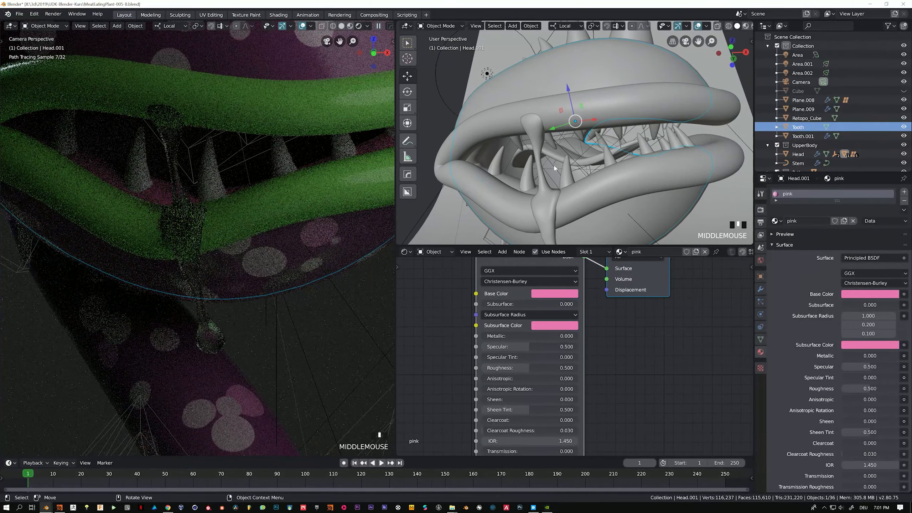
pyautogui.click(550, 157)
pyautogui.click(777, 220)
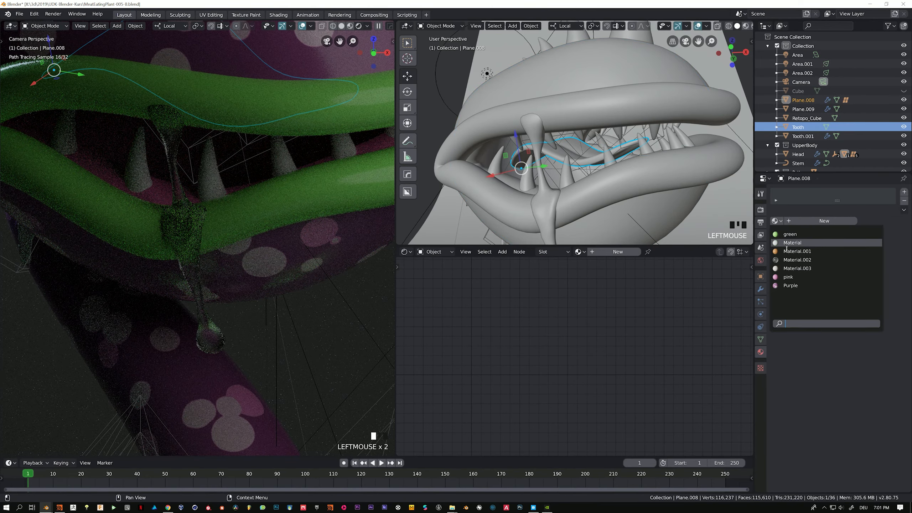
pyautogui.click(788, 277)
# Step: Hide the viewport overlays in the camera view while keeping it in rendered shading
pyautogui.scroll(-4, 235, 187)
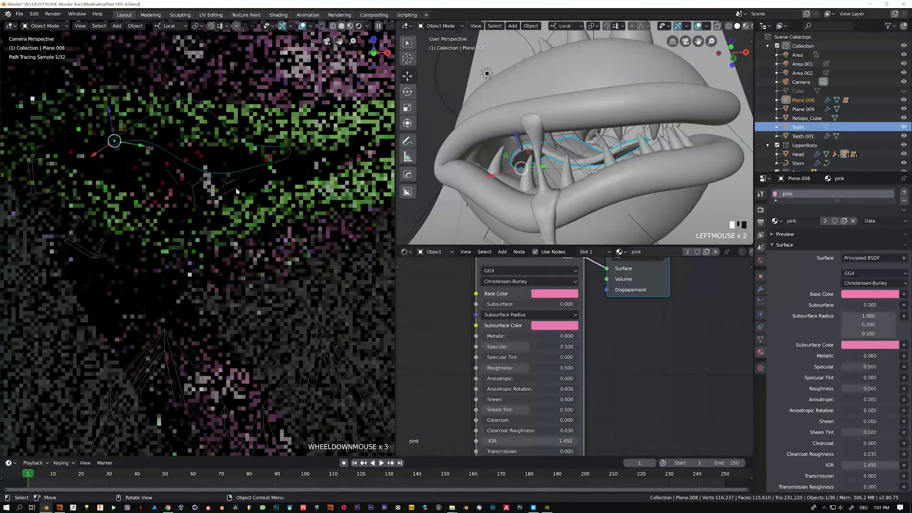
pyautogui.scroll(-5, 235, 187)
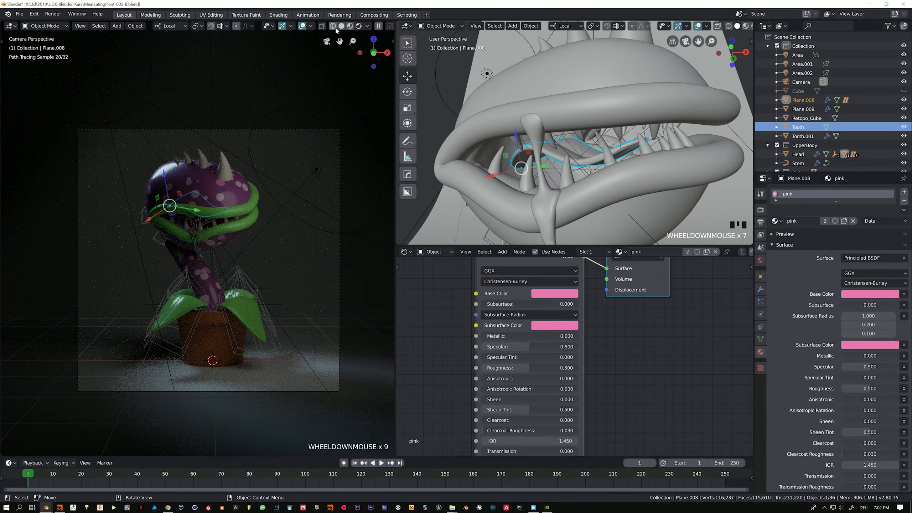
pyautogui.click(342, 28)
pyautogui.click(362, 26)
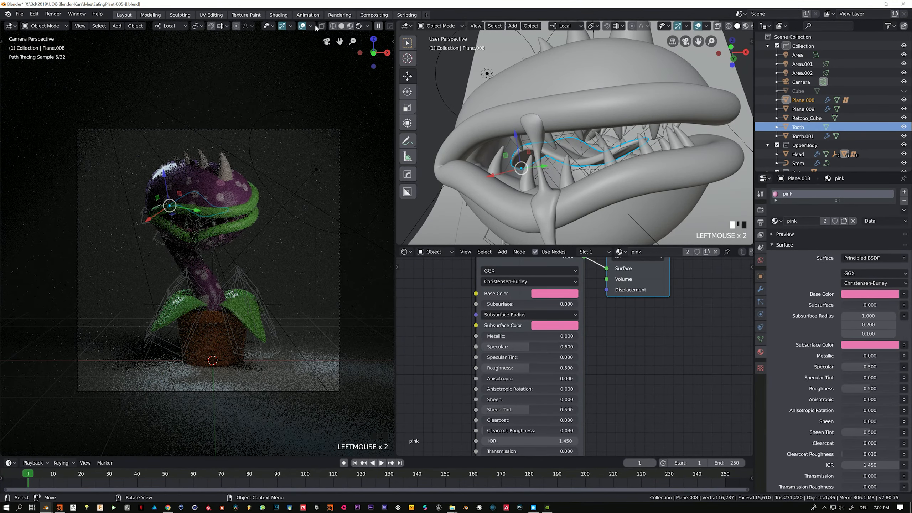
pyautogui.scroll(3, 250, 184)
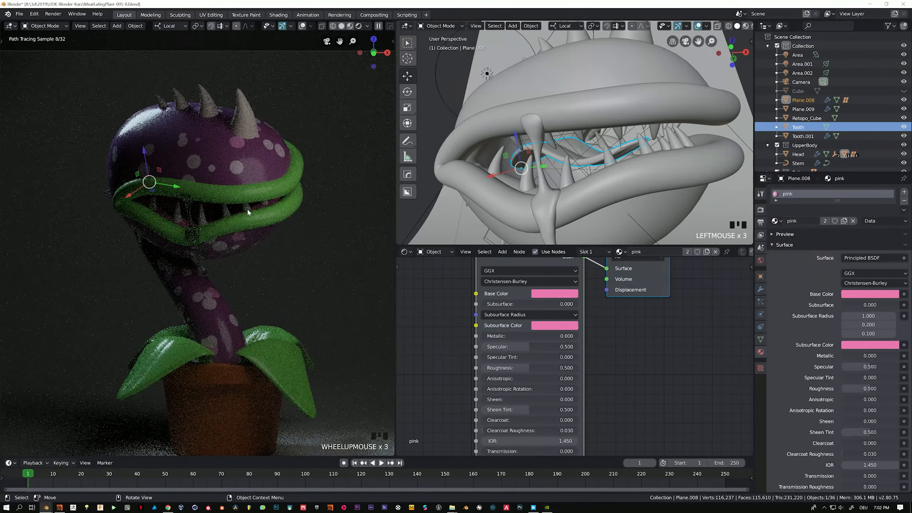
pyautogui.scroll(-2, 251, 209)
pyautogui.keyDown('ctrl'); pyautogui.moveTo(251, 209); pyautogui.dragTo(236, 199, button='middle'); pyautogui.keyUp('ctrl')
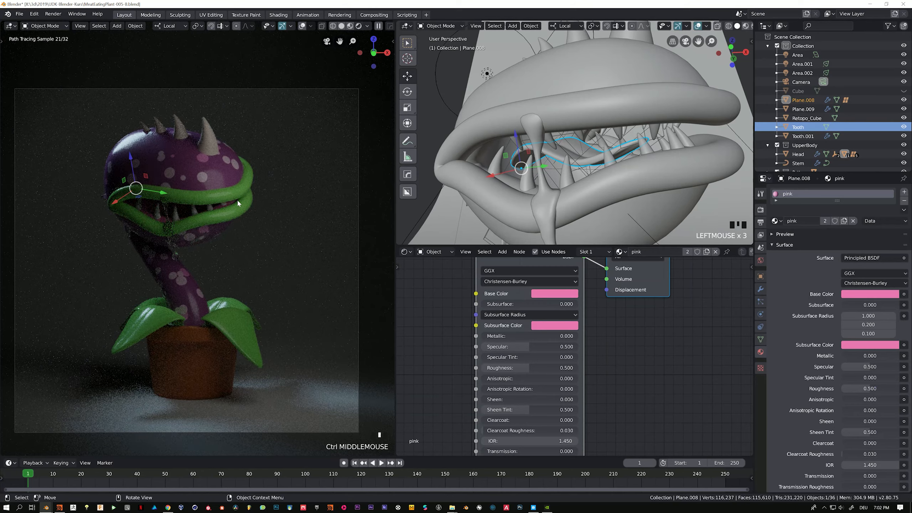
# Step: Copy the lip's green Base Color into its Subsurface Color and set the material's Subsurface amount to 0.170
pyautogui.click(594, 119)
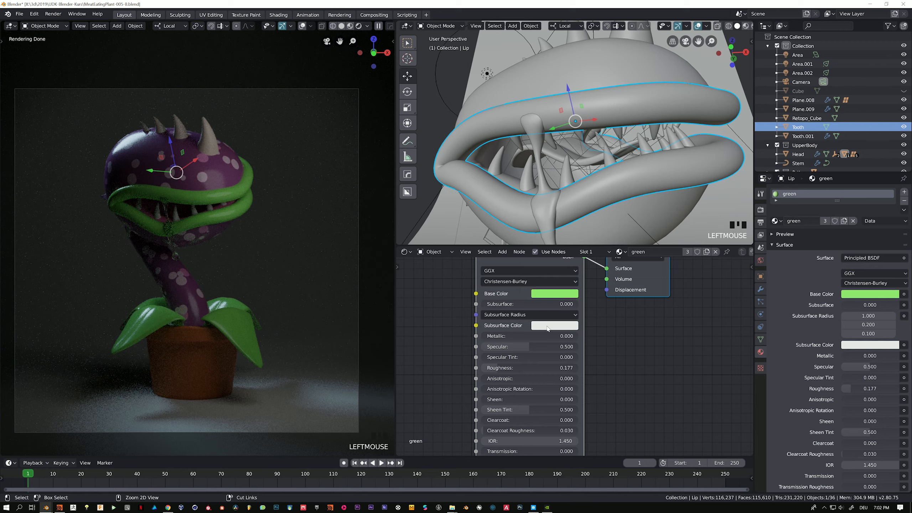
pyautogui.hotkey('ctrl', 'v')
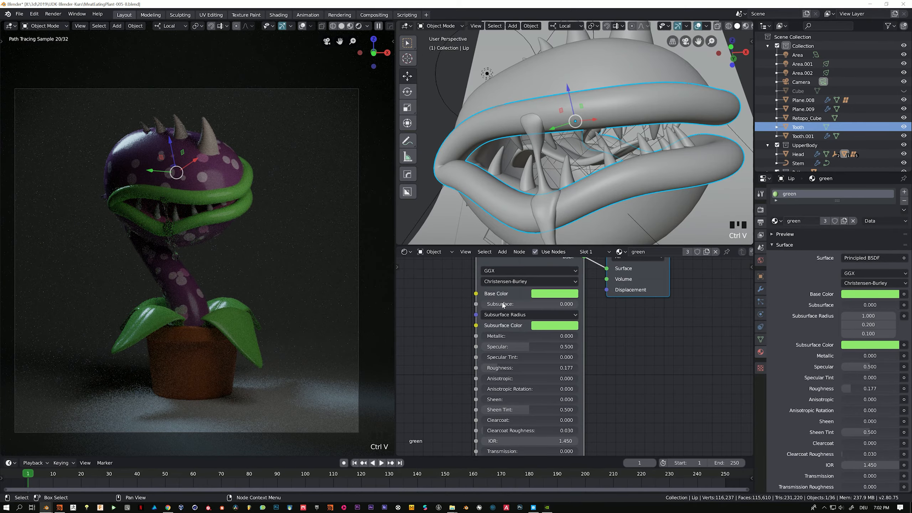
pyautogui.moveTo(483, 304); pyautogui.dragTo(503, 305)
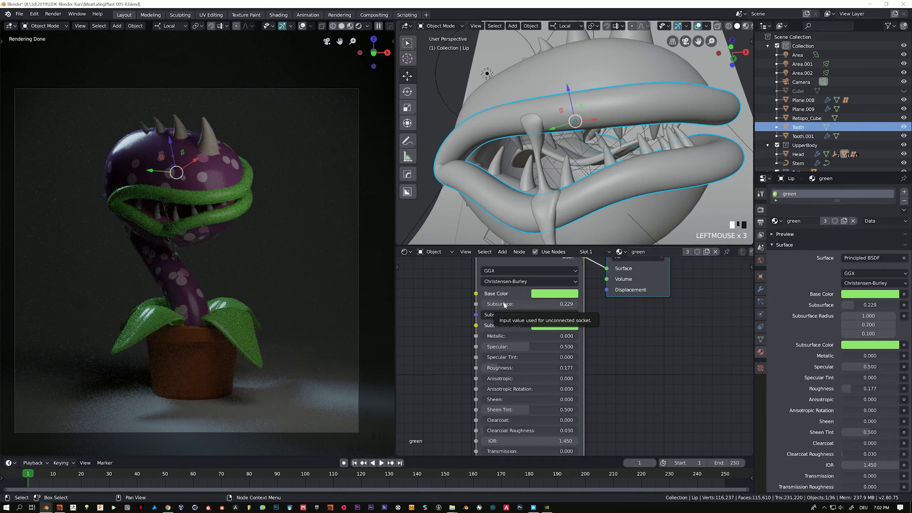
pyautogui.moveTo(504, 304); pyautogui.dragTo(507, 306)
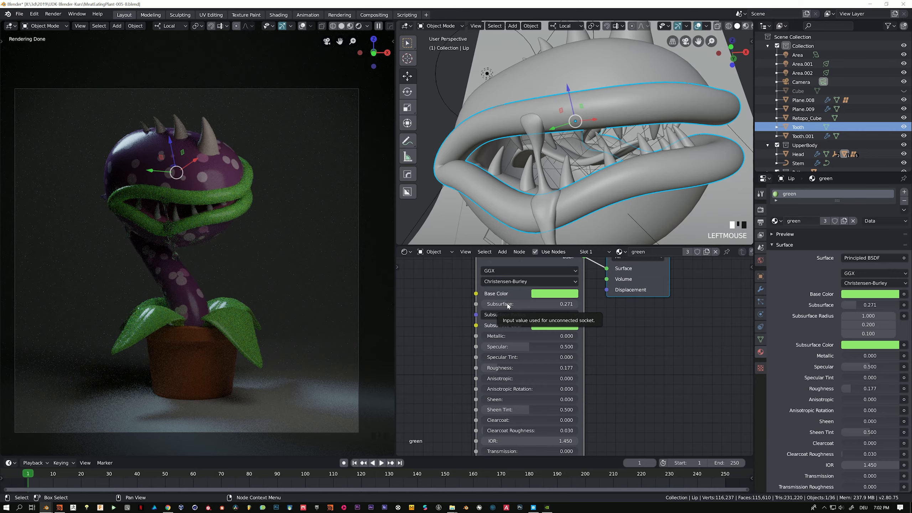
pyautogui.moveTo(507, 304); pyautogui.dragTo(512, 306)
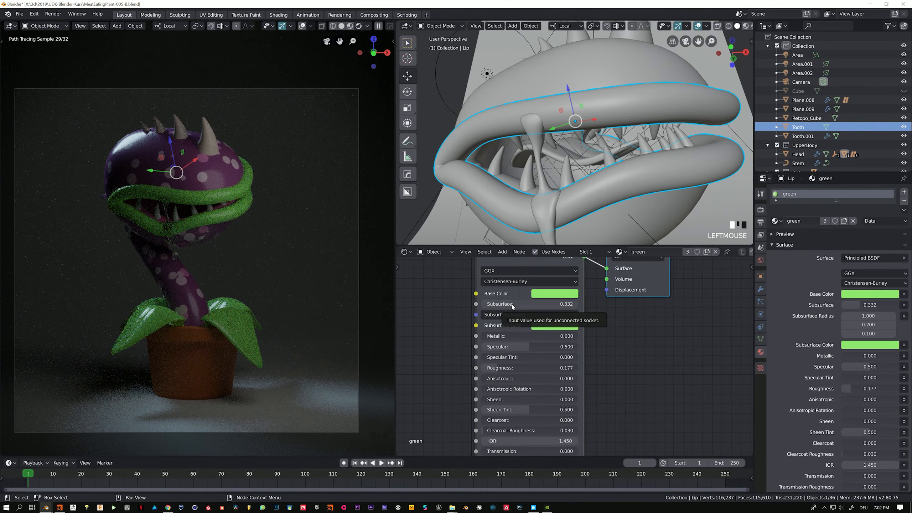
pyautogui.moveTo(512, 306); pyautogui.dragTo(498, 306)
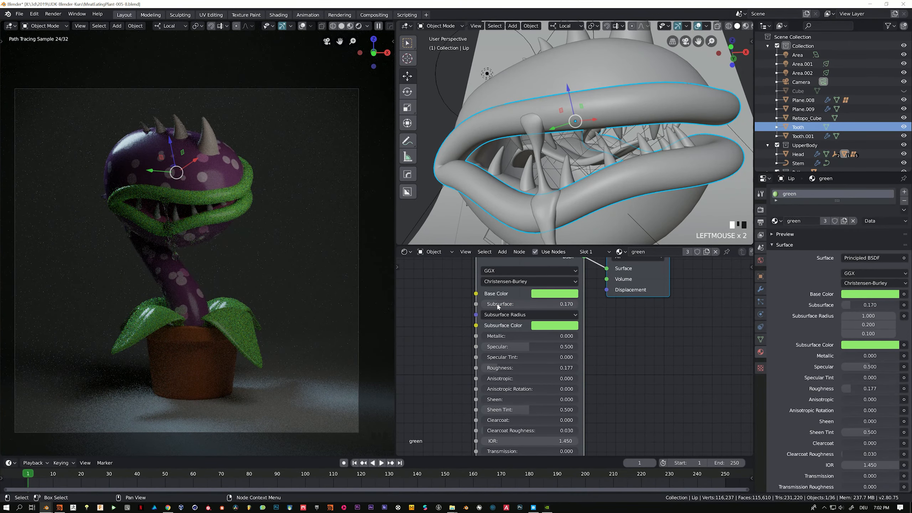
# Step: Set the green lip material's Subsurface Radius to 0.500 in all three channels and its Subsurface amount to 0.655
pyautogui.moveTo(498, 307); pyautogui.dragTo(579, 307)
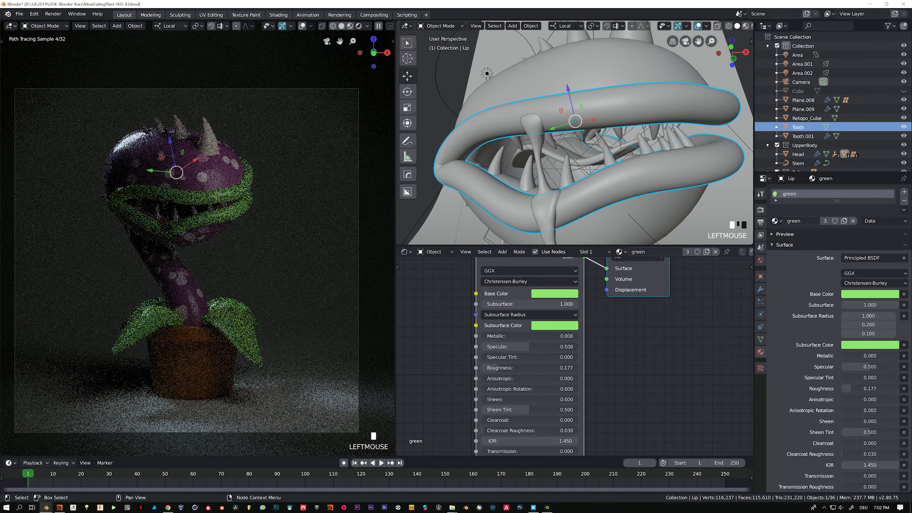
pyautogui.click(543, 315)
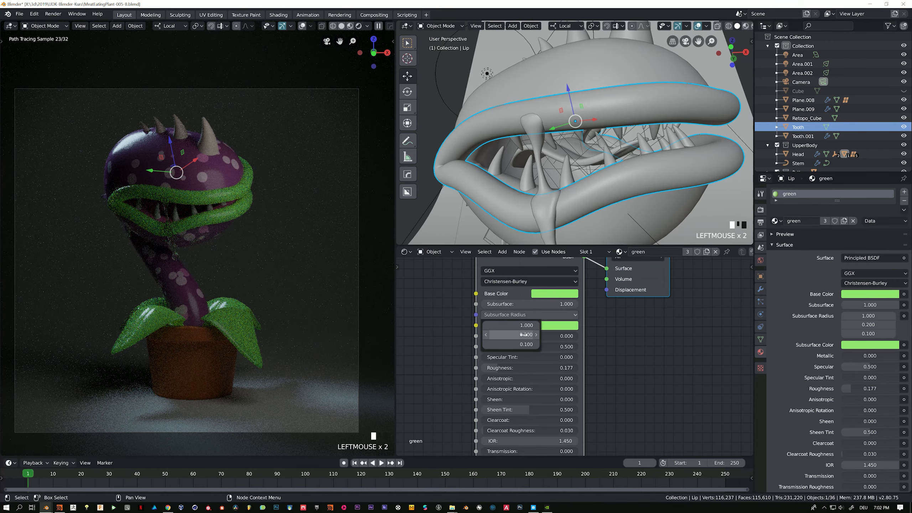
pyautogui.click(511, 317)
pyautogui.moveTo(511, 326); pyautogui.dragTo(525, 304)
pyautogui.write('1')
pyautogui.press('Return')
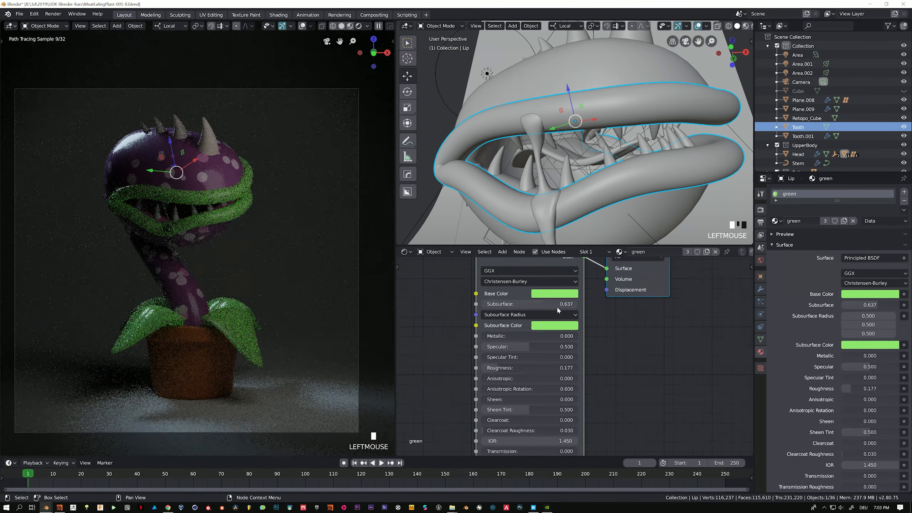
pyautogui.moveTo(544, 304); pyautogui.dragTo(553, 304)
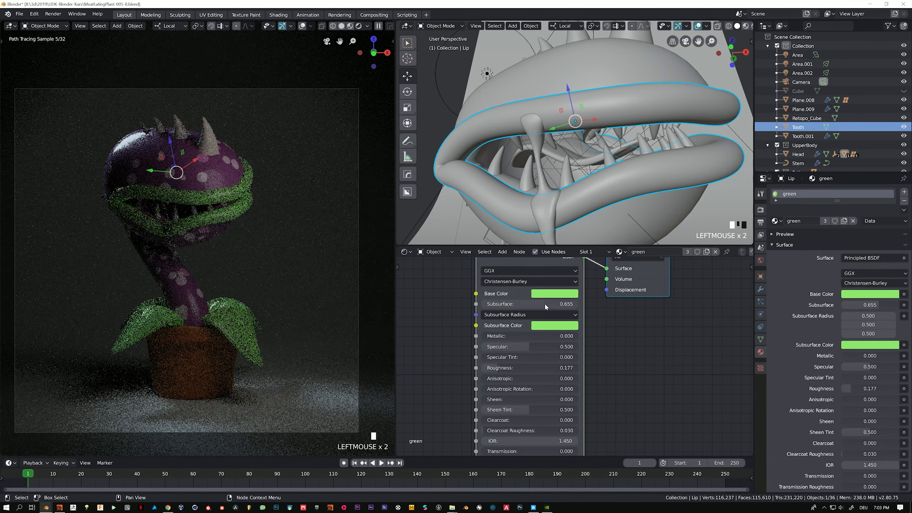
# Step: Set the head spikes' material to Subsurface 0.737 and copy its white Subsurface Color into the Base Color
pyautogui.click(210, 140)
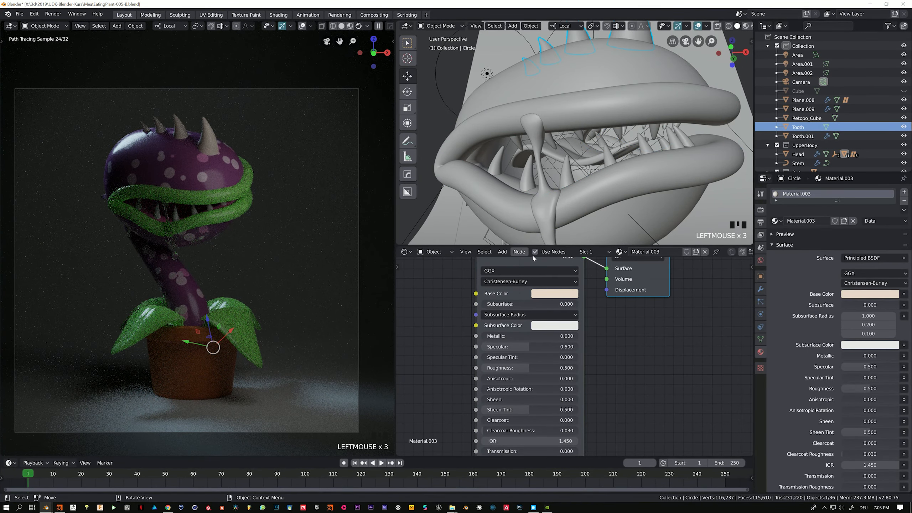
pyautogui.scroll(-3, 565, 91)
pyautogui.moveTo(565, 91)
pyautogui.mouseDown(button='middle')
pyautogui.moveTo(607, 96)
pyautogui.moveTo(562, 77)
pyautogui.mouseUp(button='middle')
pyautogui.scroll(2, 607, 96)
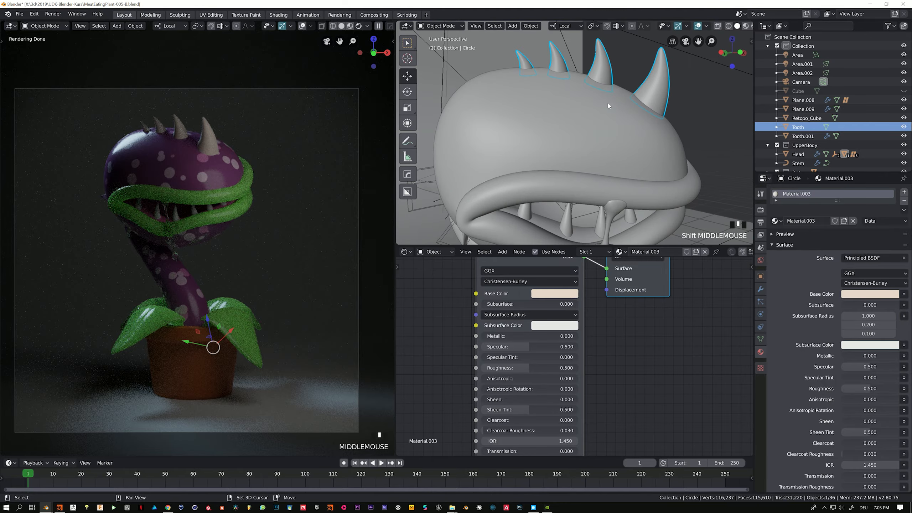
pyautogui.click(527, 304)
pyautogui.moveTo(527, 303); pyautogui.dragTo(552, 303)
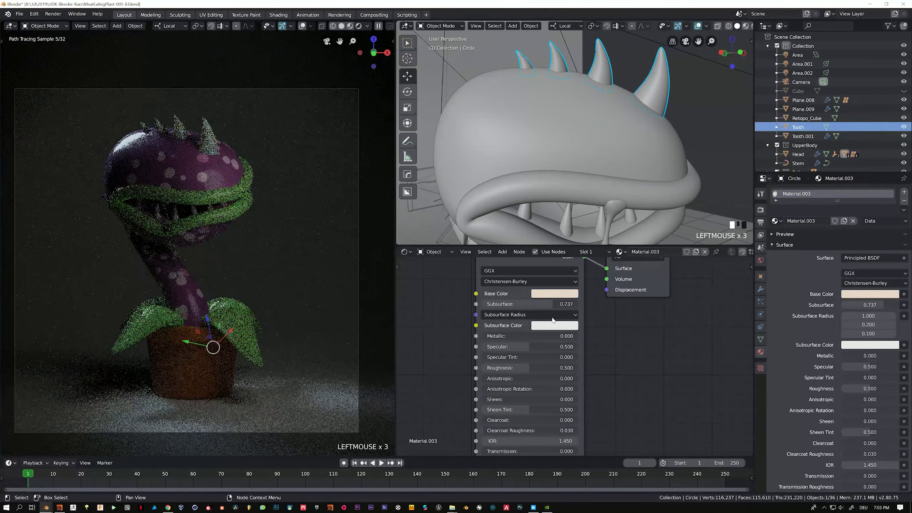
pyautogui.hotkey('ctrl', 'c')
pyautogui.hotkey('ctrl', 'v')
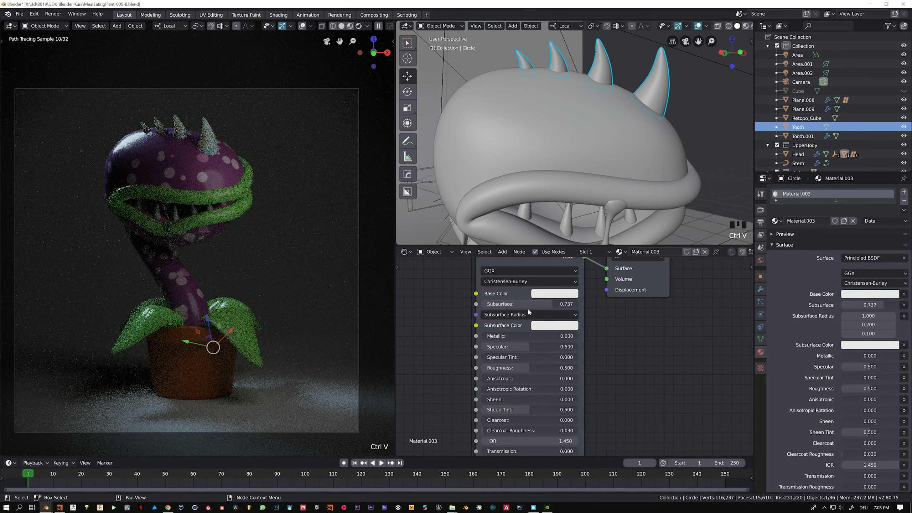
# Step: Set all three Subsurface Radius values of the spikes' material to 0.960
pyautogui.click(511, 314)
pyautogui.moveTo(499, 325); pyautogui.dragTo(498, 344)
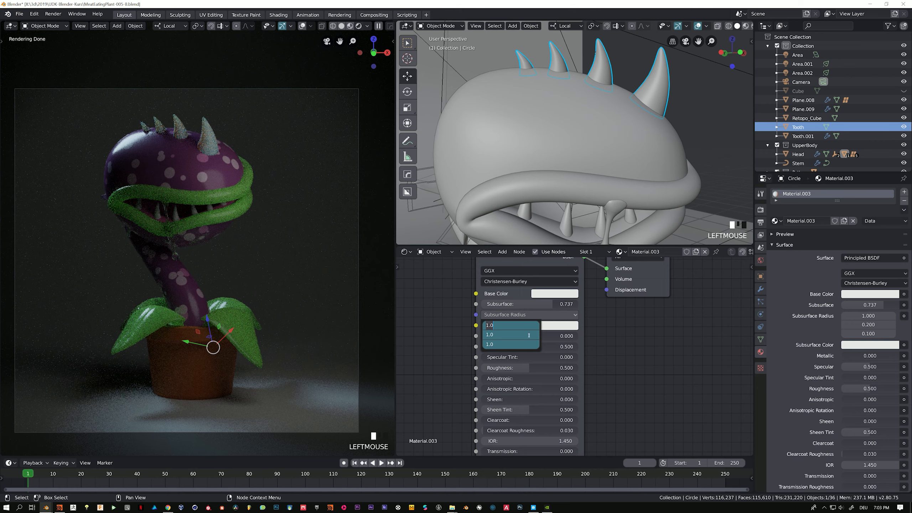
pyautogui.press('Return')
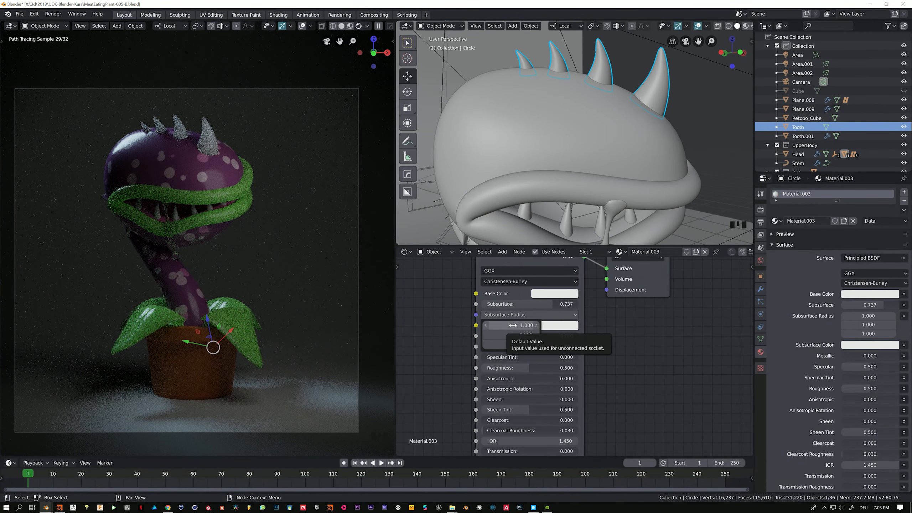
pyautogui.moveTo(513, 325); pyautogui.dragTo(524, 344)
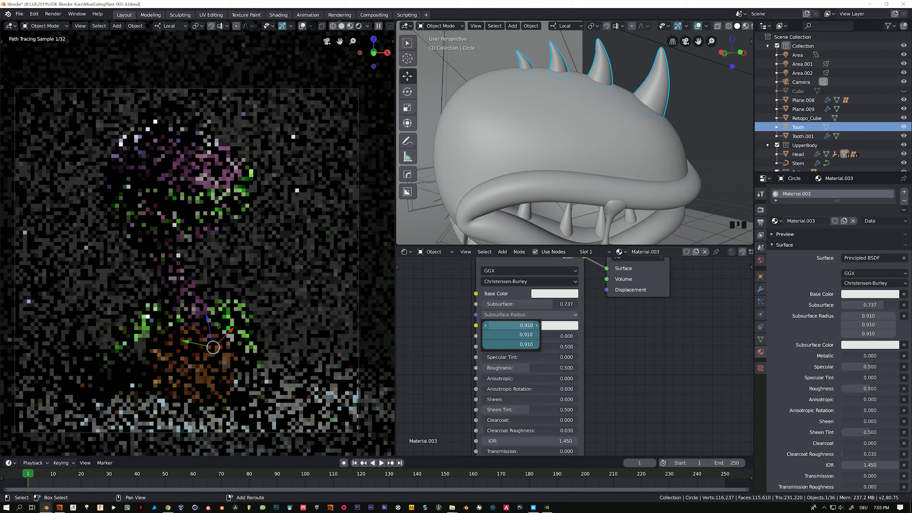
pyautogui.moveTo(513, 344); pyautogui.dragTo(517, 344)
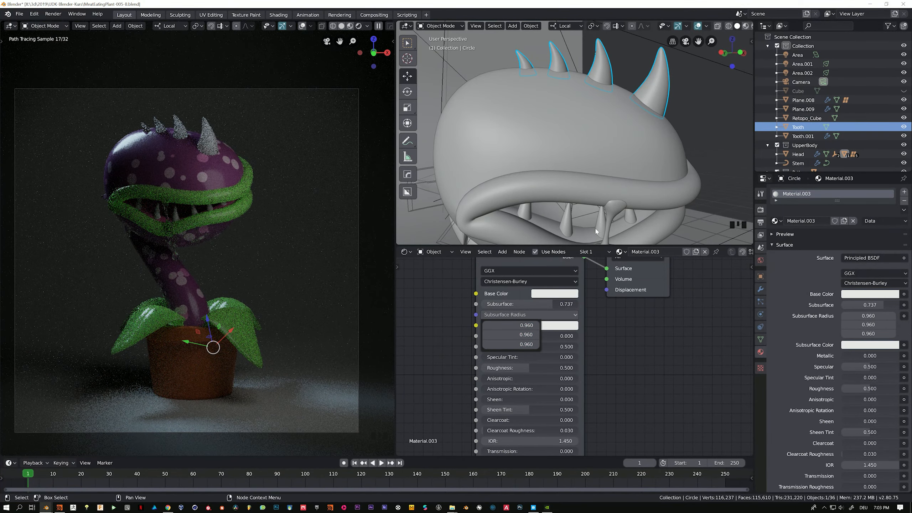
# Step: Rename the spikes' material to white
pyautogui.click(806, 220)
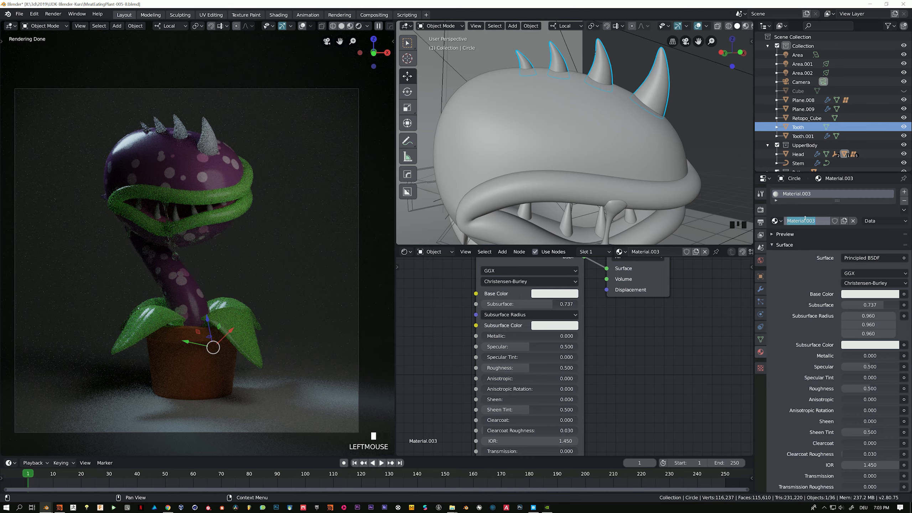
pyautogui.write('white')
pyautogui.press('Return')
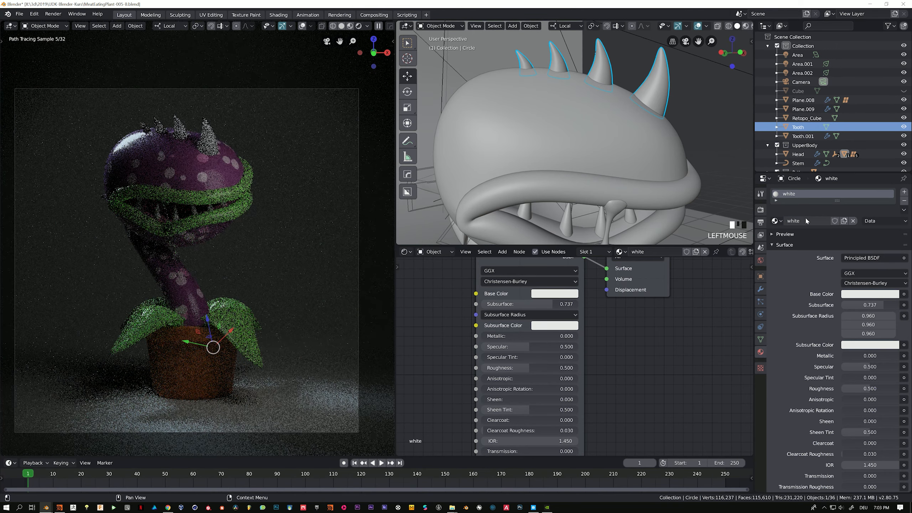
# Step: Assign the existing white material to both sets of teeth, Tooth and Tooth.001
pyautogui.click(573, 218)
pyautogui.click(775, 220)
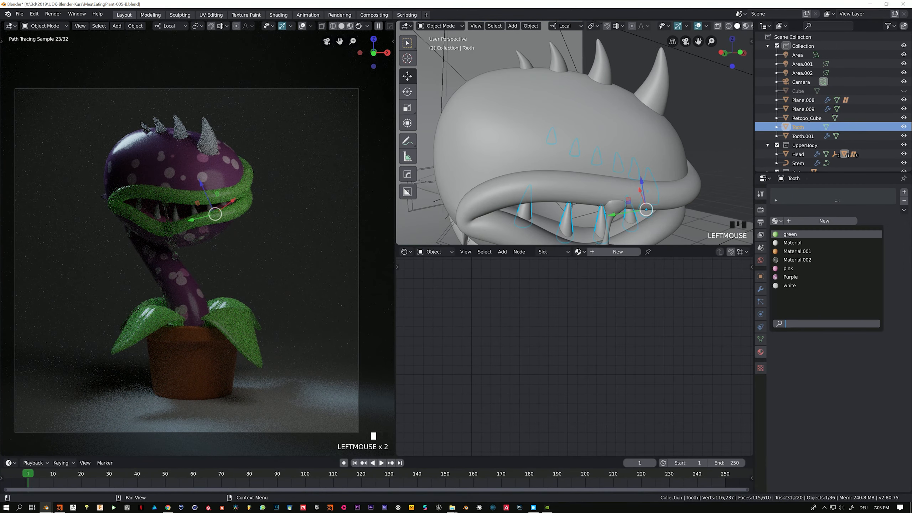
pyautogui.click(790, 321)
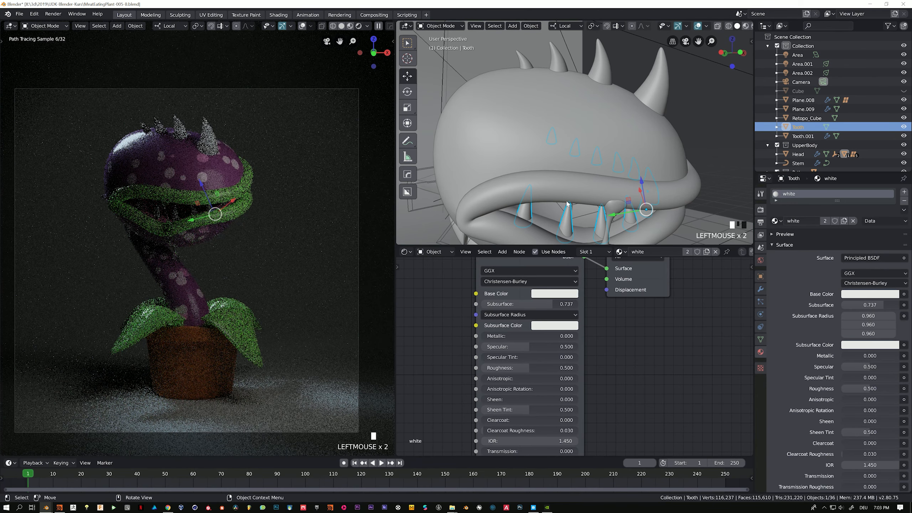
pyautogui.moveTo(552, 201); pyautogui.dragTo(550, 155, button='middle')
pyautogui.click(506, 102)
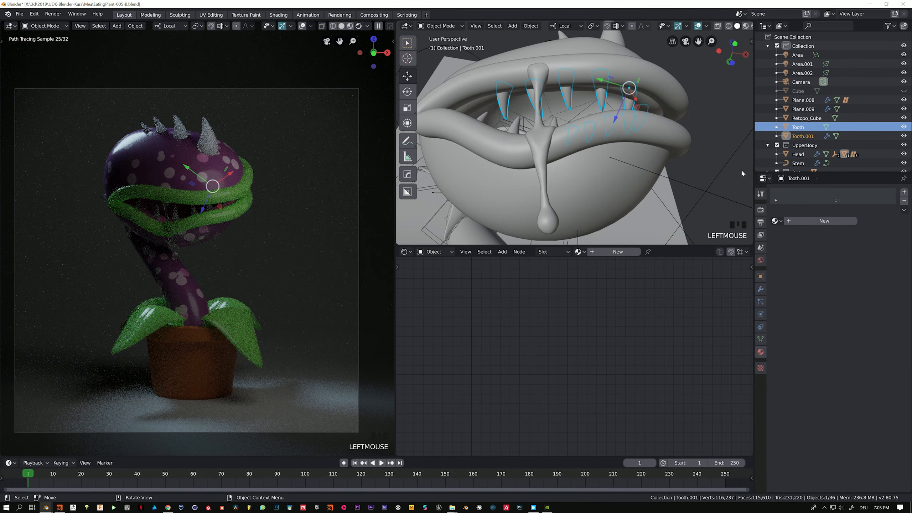
pyautogui.click(776, 221)
pyautogui.click(788, 285)
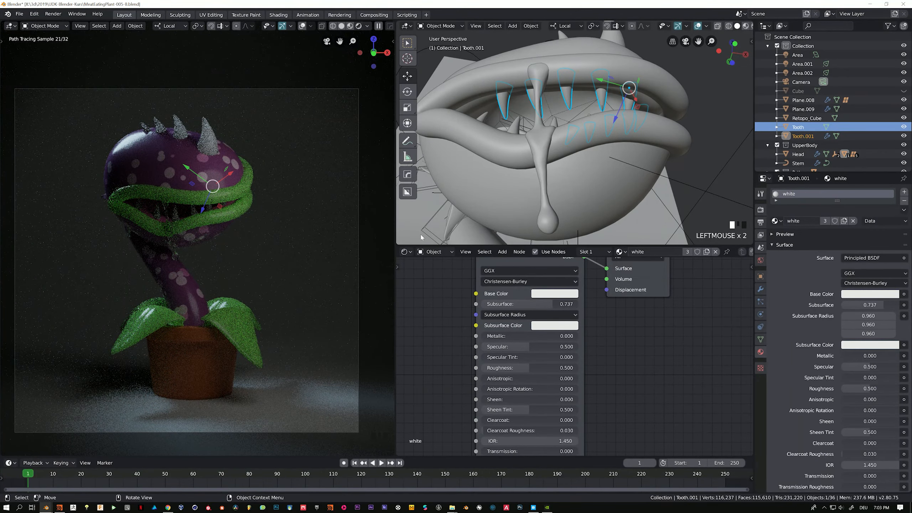
# Step: Select the plant's head and, in camera view, turn its mouth toward the camera, reposition it and tilt it slightly
pyautogui.doubleClick(235, 172)
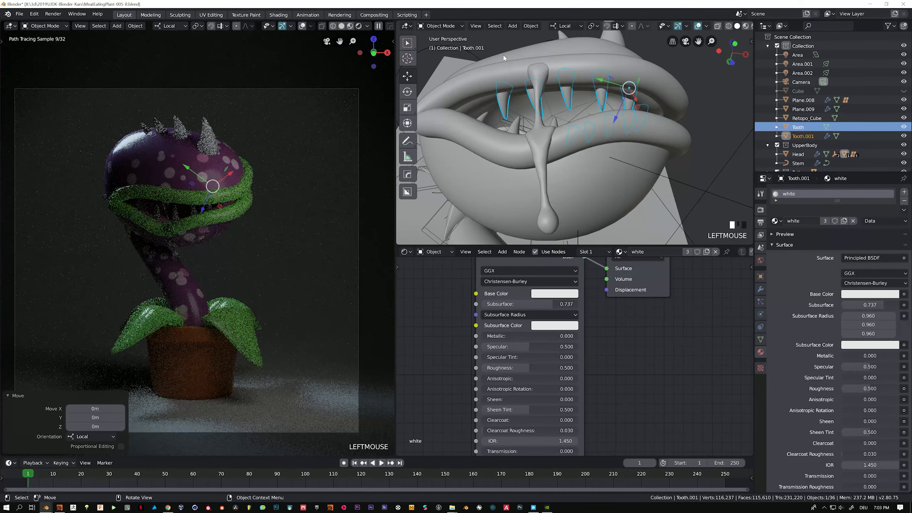
pyautogui.scroll(-10, 472, 104)
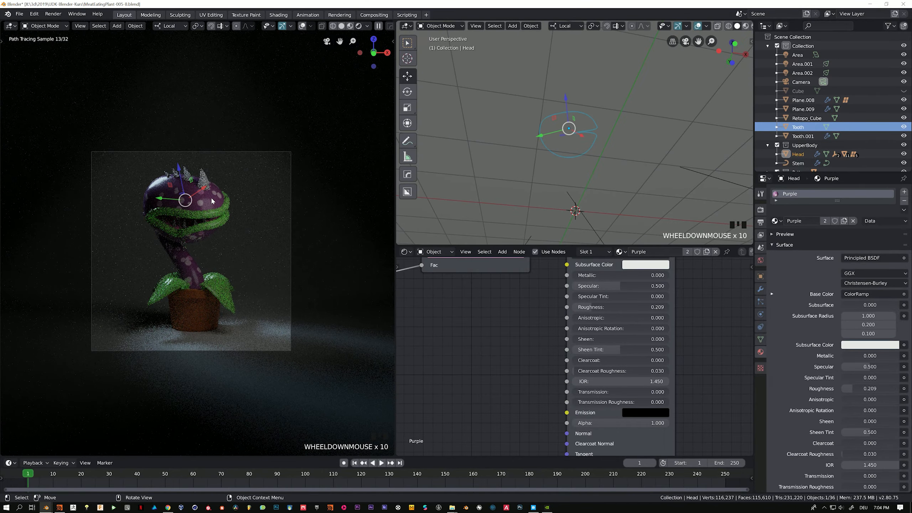
pyautogui.scroll(3, 330, 178)
pyautogui.scroll(8, 540, 151)
pyautogui.press('KP_0')
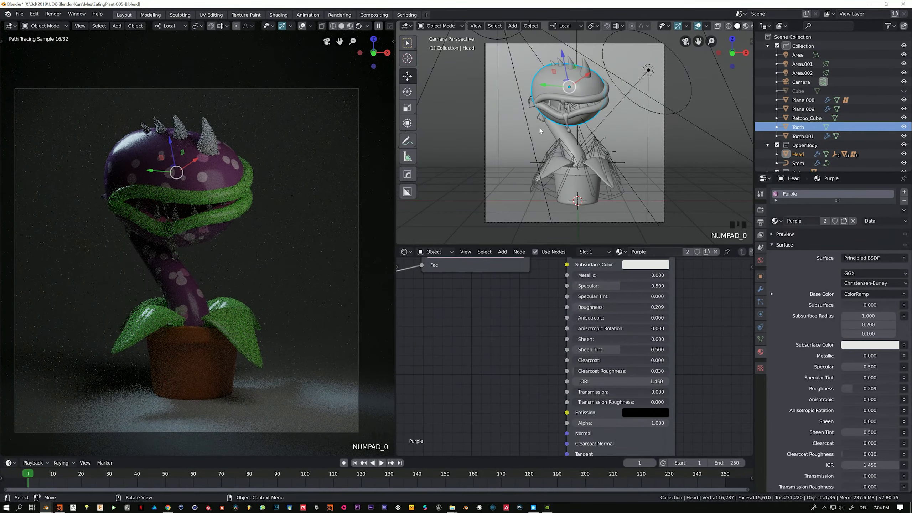
pyautogui.press('r')
pyautogui.press('r')
pyautogui.click(617, 91)
pyautogui.press('g')
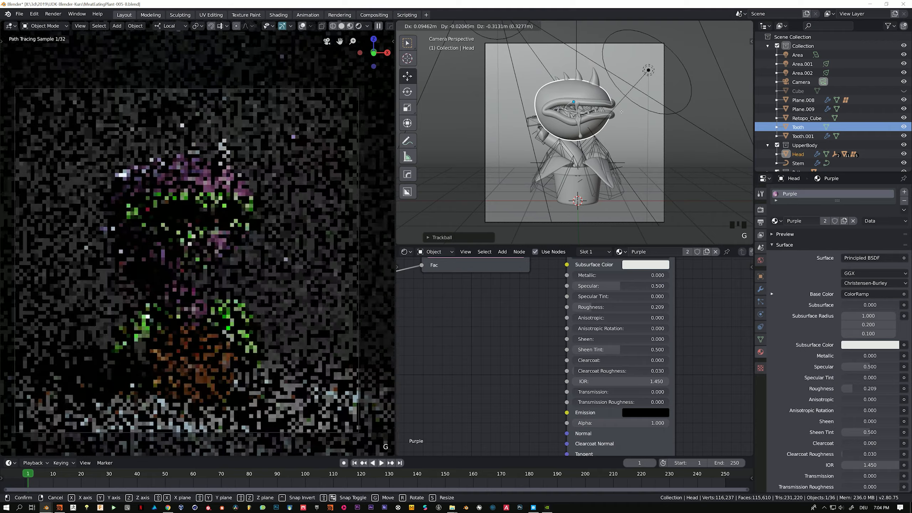
pyautogui.click(633, 108)
pyautogui.press('r')
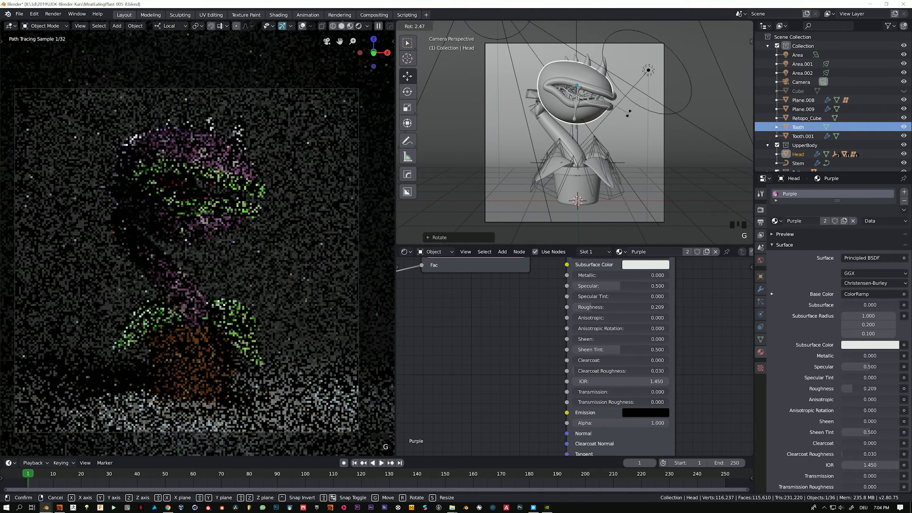
pyautogui.click(629, 112)
# Step: Trackball-rotate the head so the mouth points to the right and shift it slightly away from the stem
pyautogui.press('r')
pyautogui.press('r')
pyautogui.click(626, 116)
pyautogui.press('g')
pyautogui.click(634, 115)
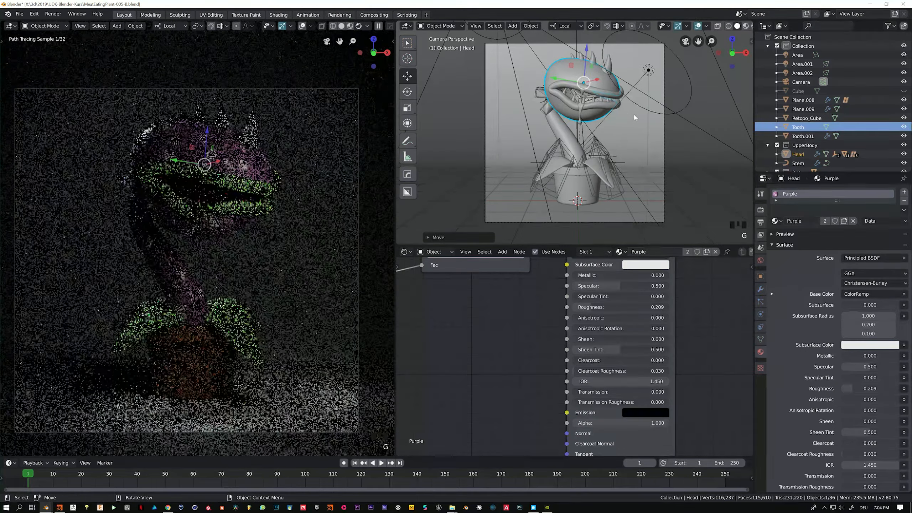
# Step: Try a pose with the head swung around and moved to the left of the pot, bending the stem the other way
pyautogui.press('r')
pyautogui.press('r')
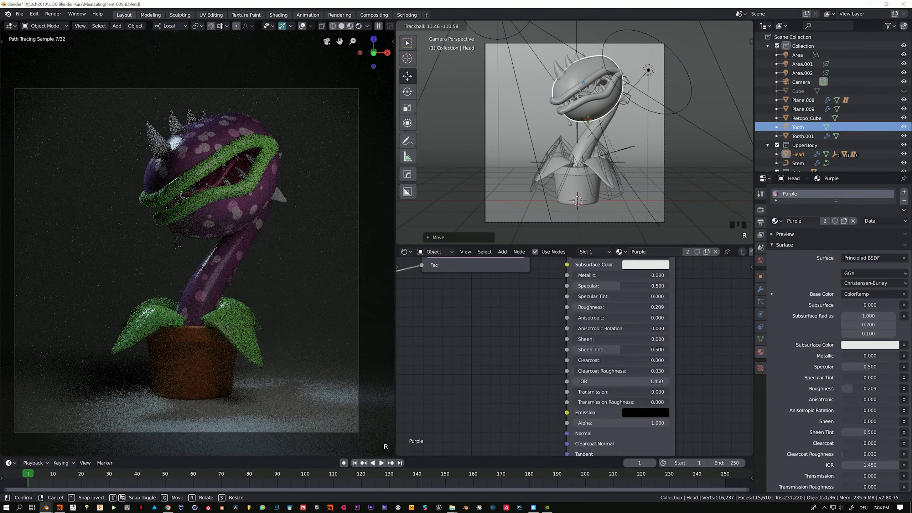
pyautogui.click(589, 122)
pyautogui.press('g')
pyautogui.click(560, 90)
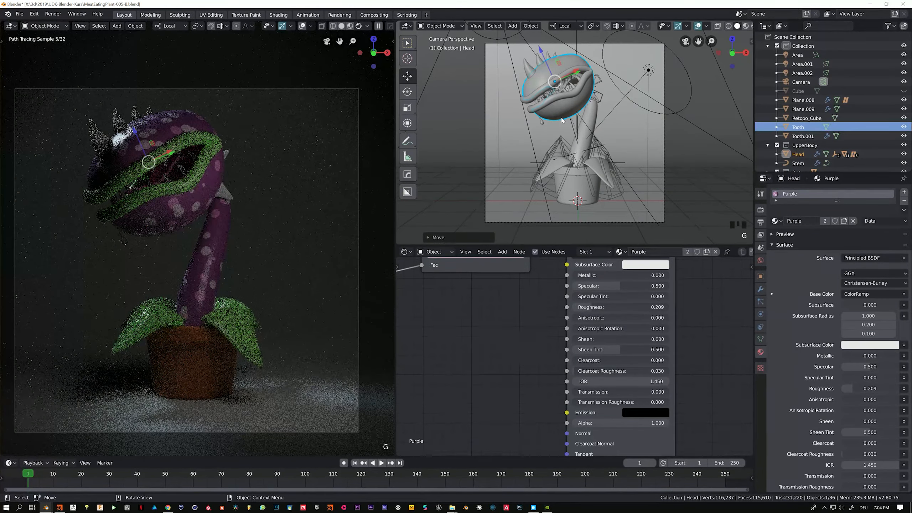
# Step: Swing the head back so the mouth faces right with the drool hanging free, and settle it just above the pot
pyautogui.press('r')
pyautogui.press('r')
pyautogui.click(606, 115)
pyautogui.press('g')
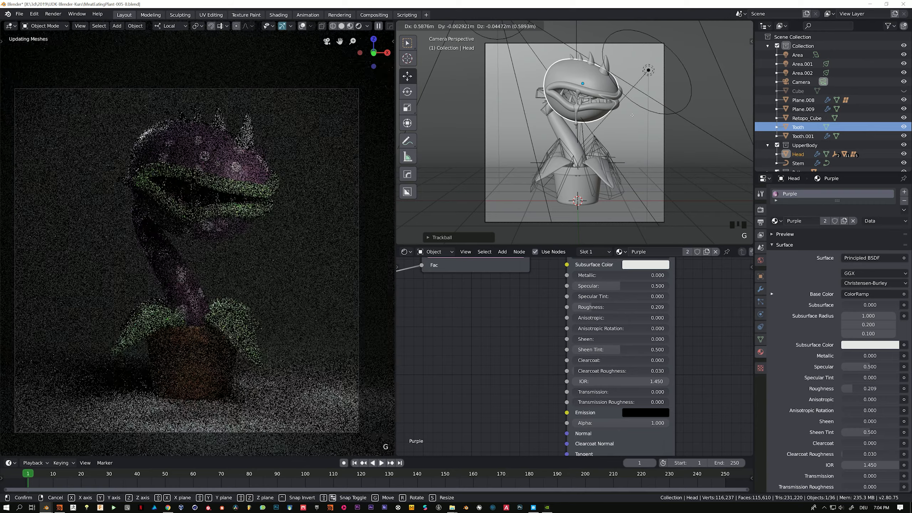
pyautogui.click(628, 117)
pyautogui.press('g')
pyautogui.click(619, 120)
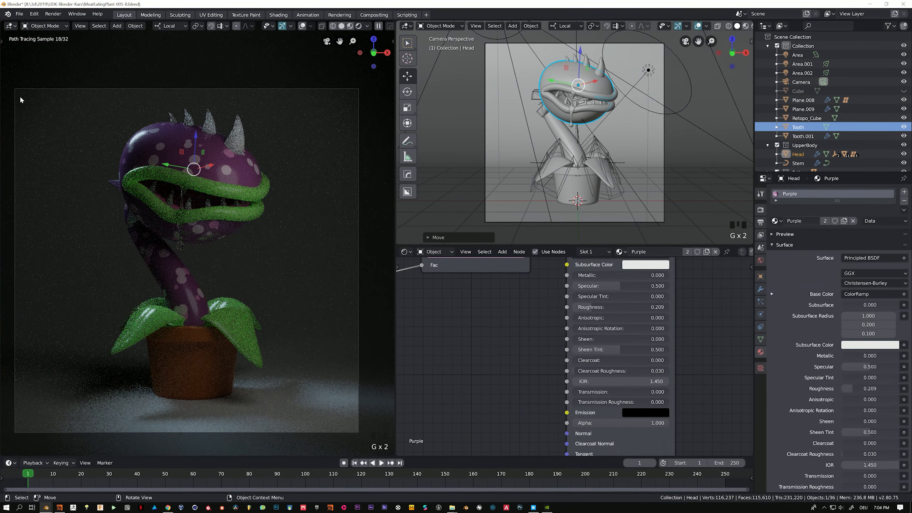
# Step: Limit the rendered preview to a render region covering the whole camera frame
pyautogui.hotkey('ctrl', 'b')
pyautogui.moveTo(6, 79); pyautogui.dragTo(343, 398)
pyautogui.scroll(-2, 377, 442)
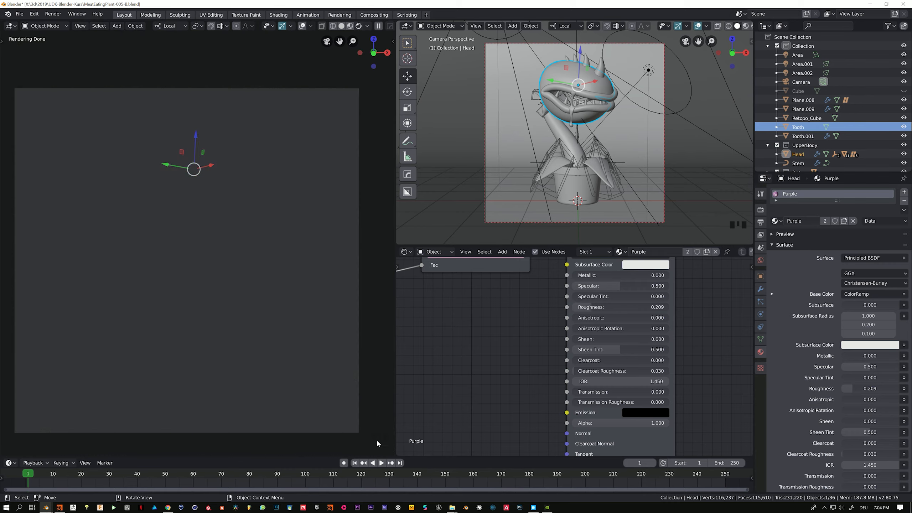
pyautogui.scroll(2, 145, 247)
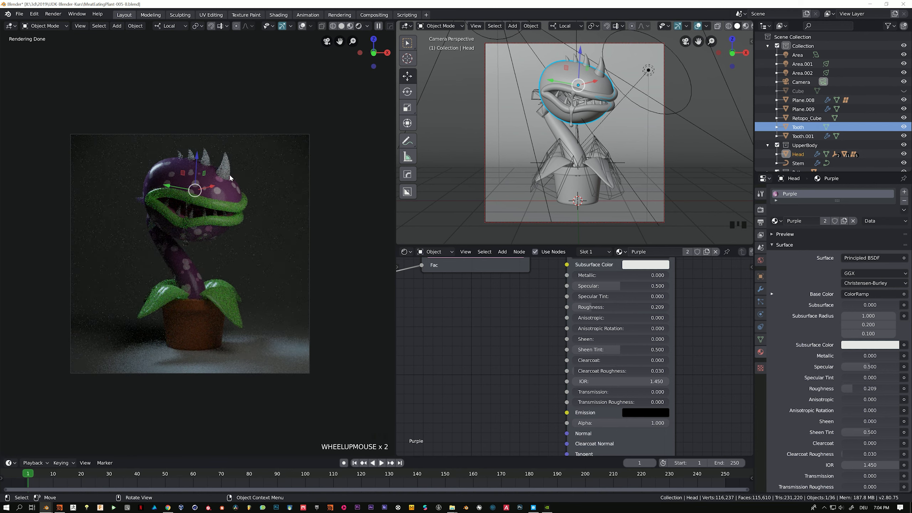
pyautogui.scroll(1, 229, 174)
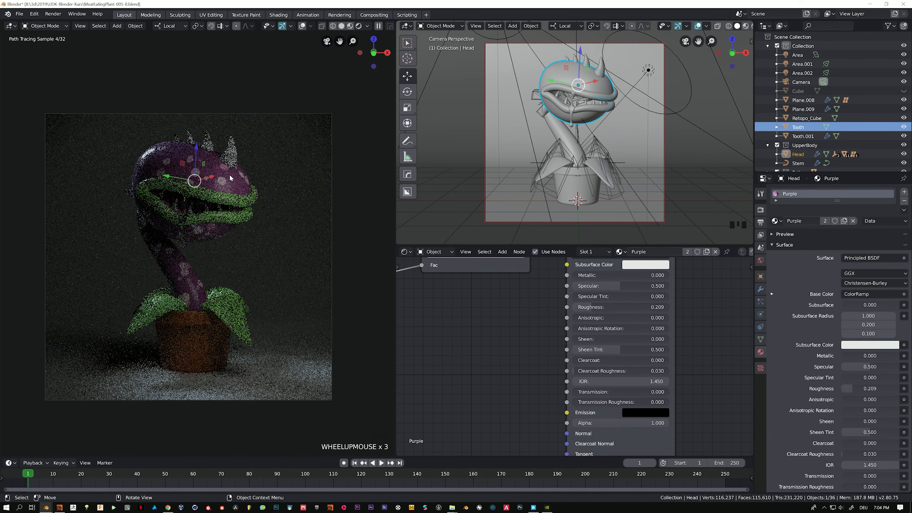
# Step: Set the Cycles render device to GPU Compute
pyautogui.click(761, 210)
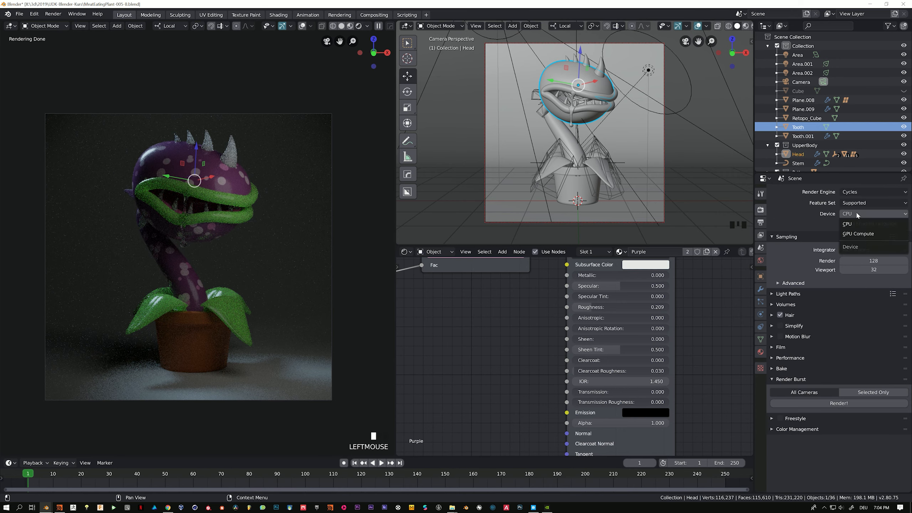
pyautogui.click(847, 214)
pyautogui.click(339, 305)
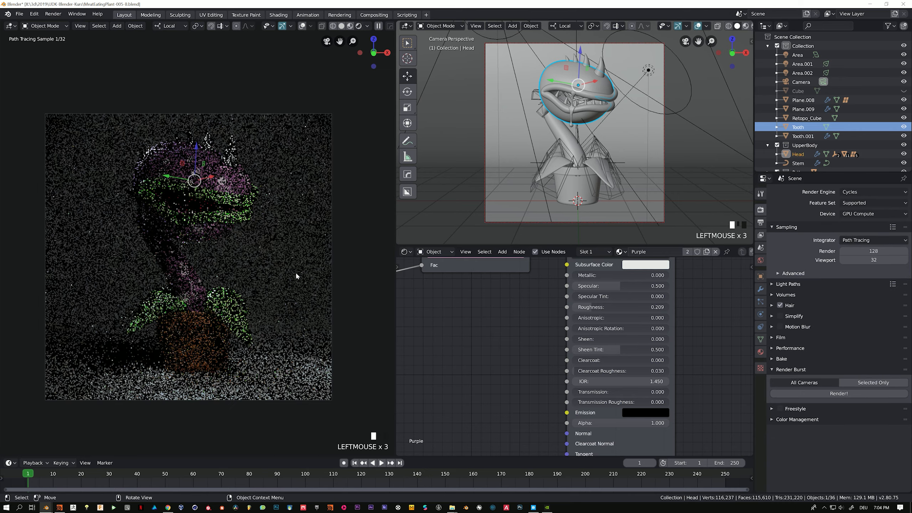
pyautogui.scroll(1, 316, 278)
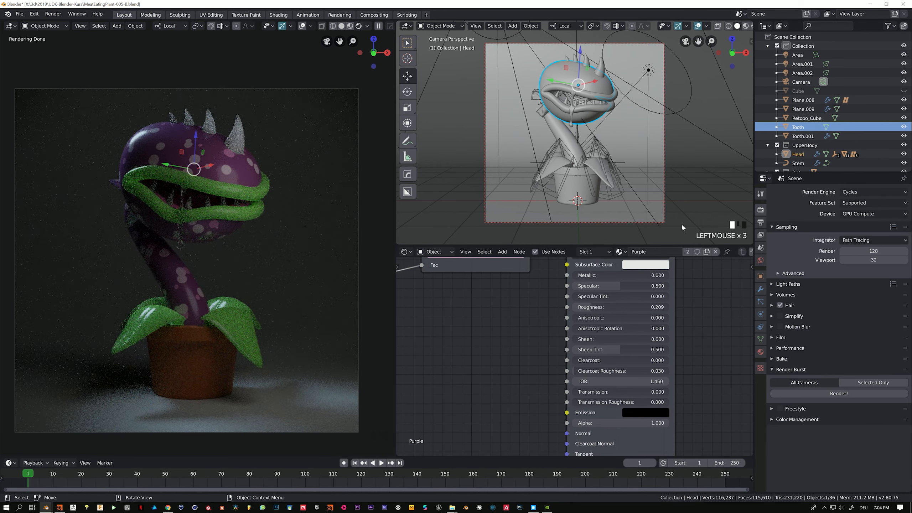
# Step: Enable depth of field on the camera with a focus distance of 9 m and an f-stop of 0.6
pyautogui.click(483, 71)
pyautogui.click(484, 70)
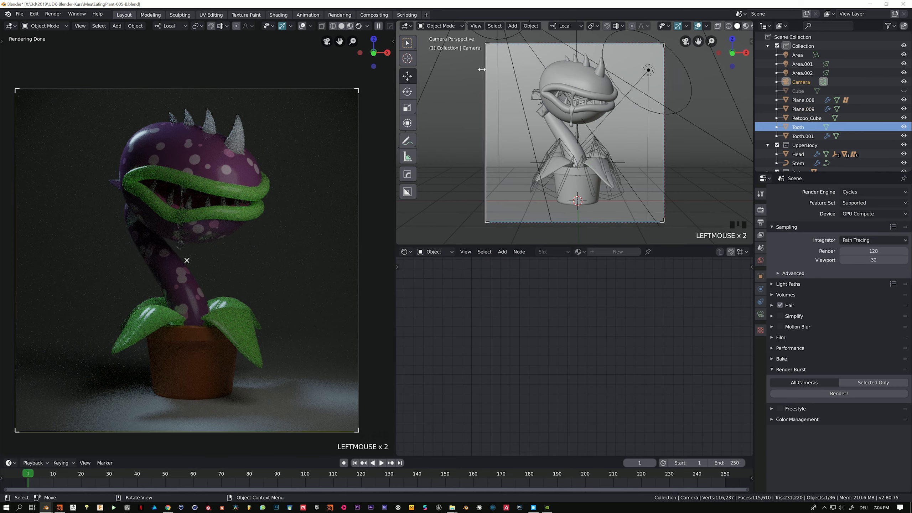
pyautogui.click(761, 314)
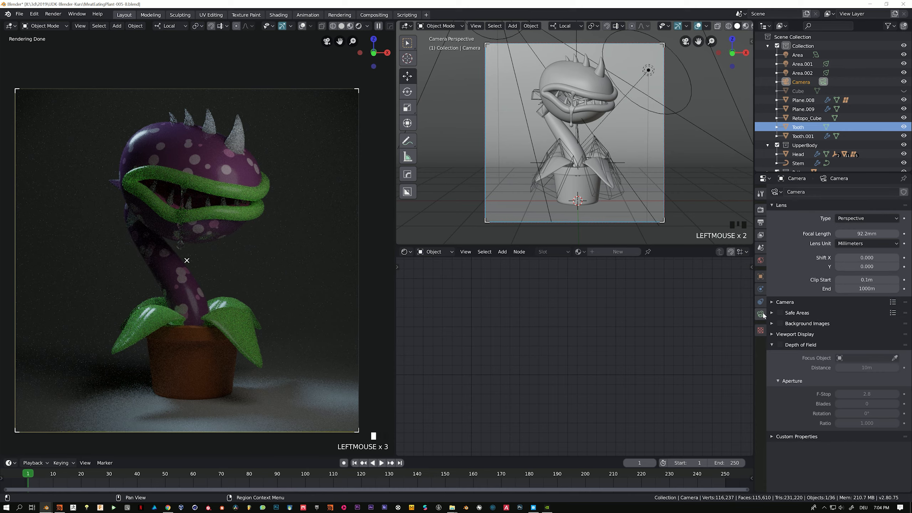
pyautogui.click(780, 344)
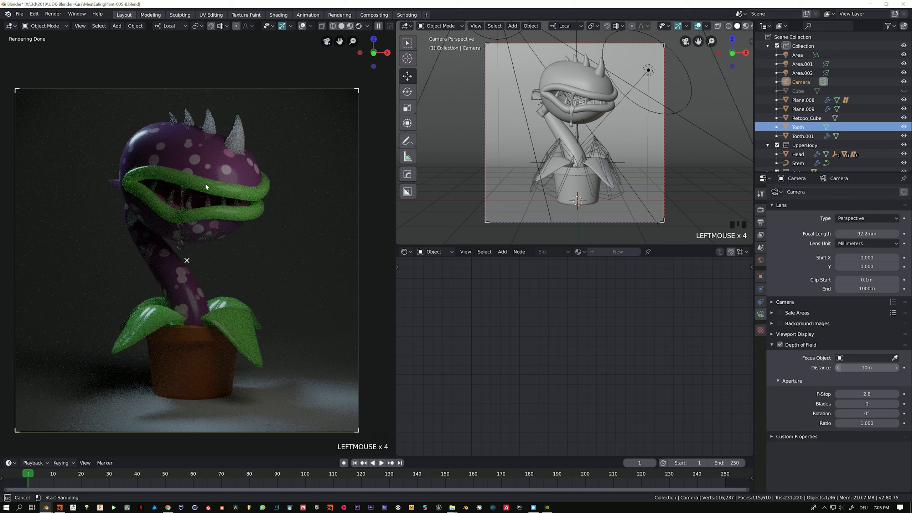
pyautogui.click(838, 367)
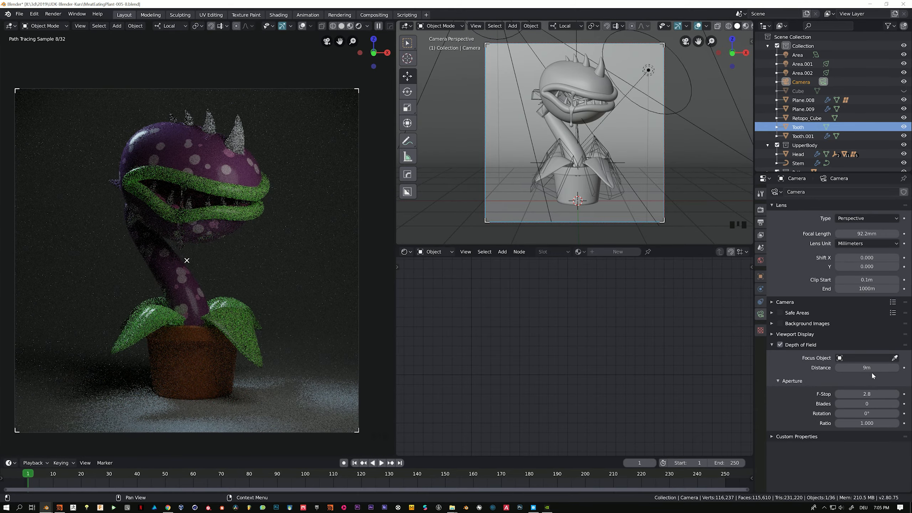
pyautogui.moveTo(868, 394)
pyautogui.mouseDown()
pyautogui.moveTo(840, 393)
pyautogui.moveTo(883, 394)
pyautogui.moveTo(869, 394)
pyautogui.mouseUp()
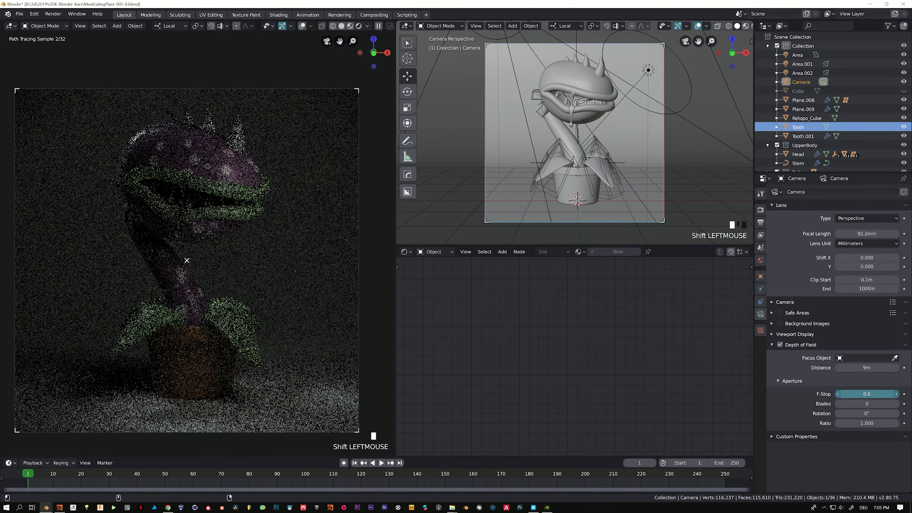
pyautogui.scroll(-2, 285, 307)
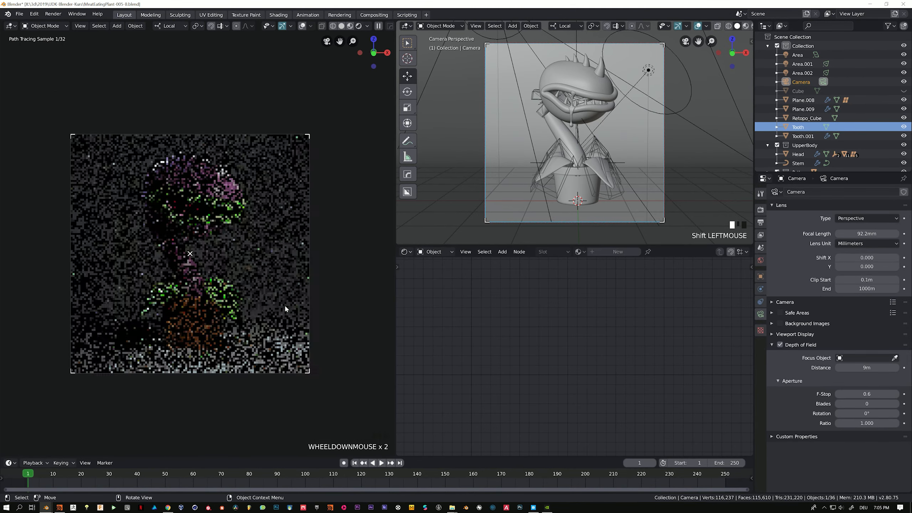
pyautogui.scroll(1, 286, 309)
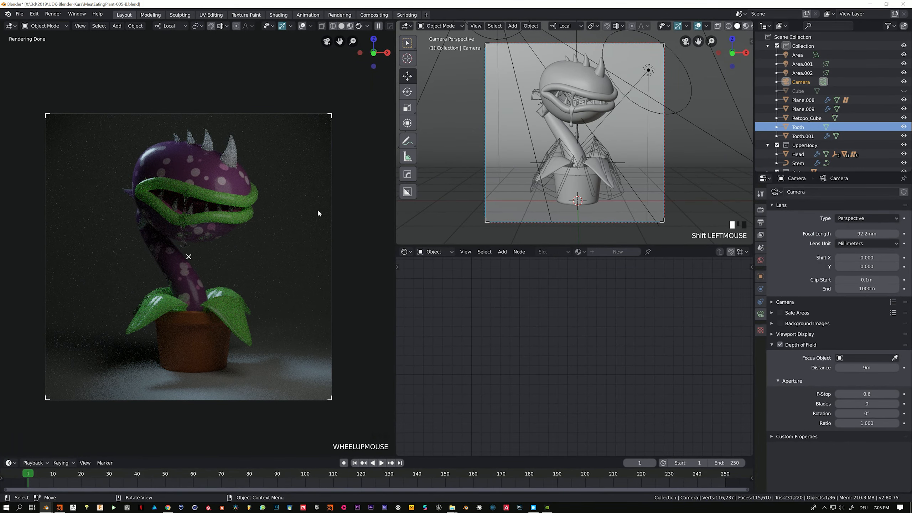
# Step: Return the viewport to solid shading and insert location and rotation keyframes for the plant's head at frame 1
pyautogui.press('z')
pyautogui.click(118, 243)
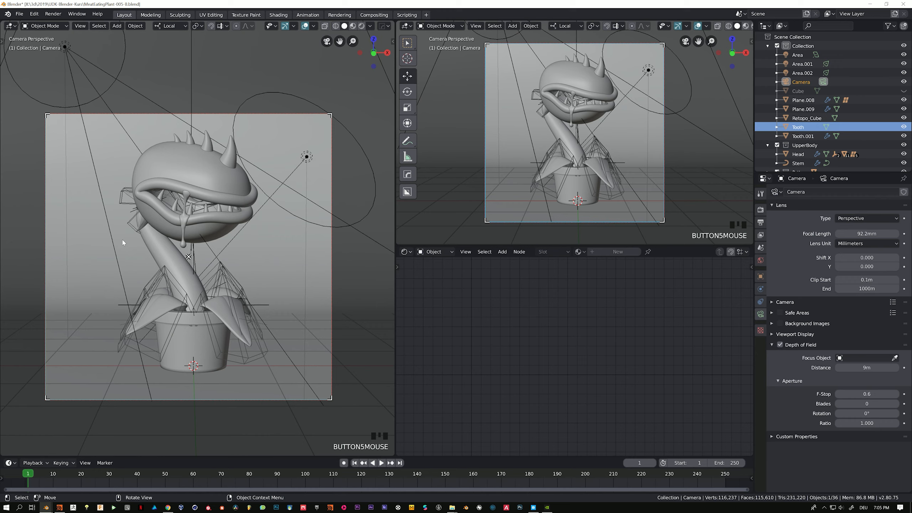
pyautogui.click(184, 168)
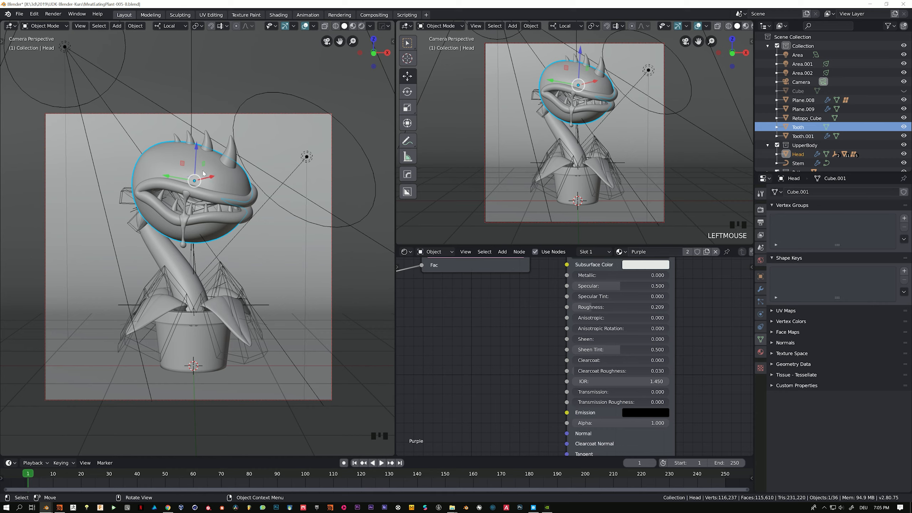
pyautogui.press('g')
pyautogui.press('i')
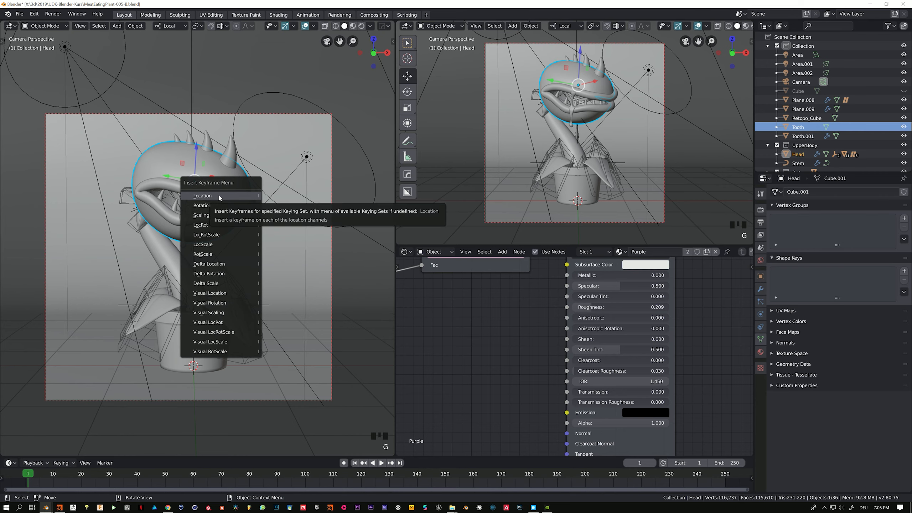
pyautogui.click(219, 198)
pyautogui.press('i')
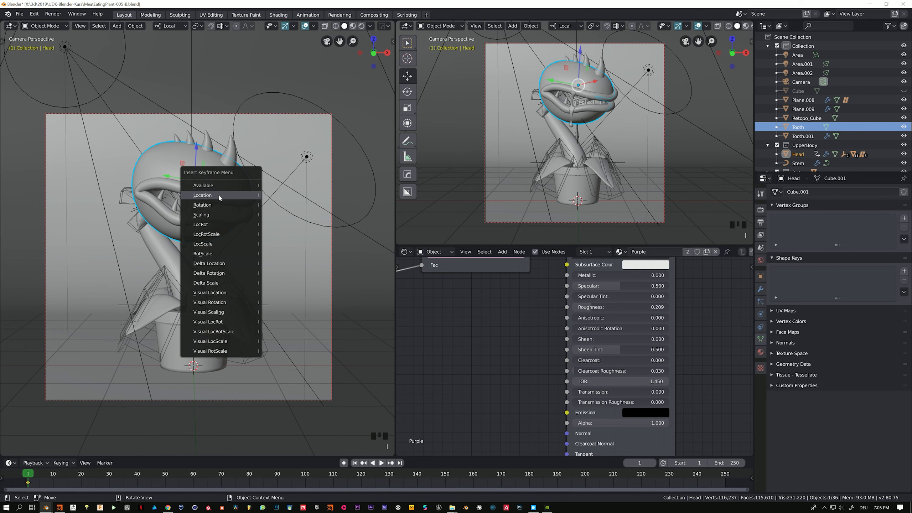
pyautogui.click(212, 204)
pyautogui.press('r')
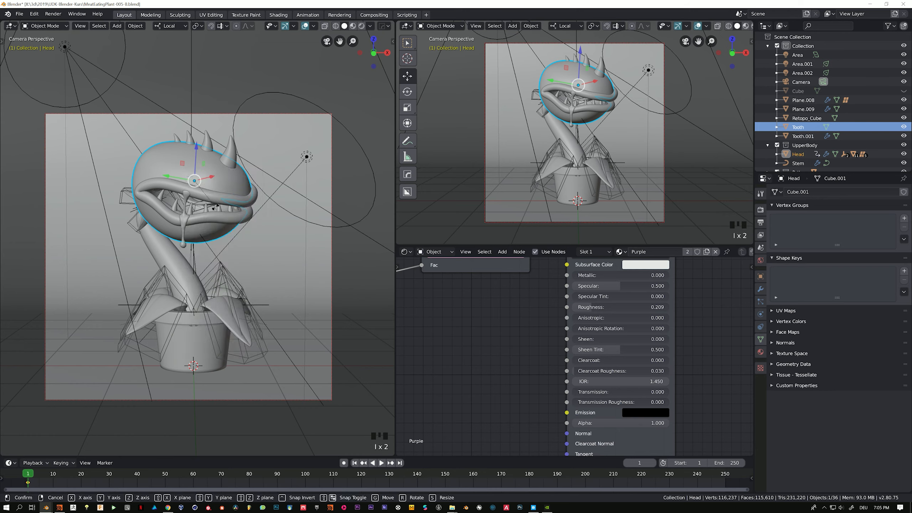
pyautogui.rightClick(198, 264)
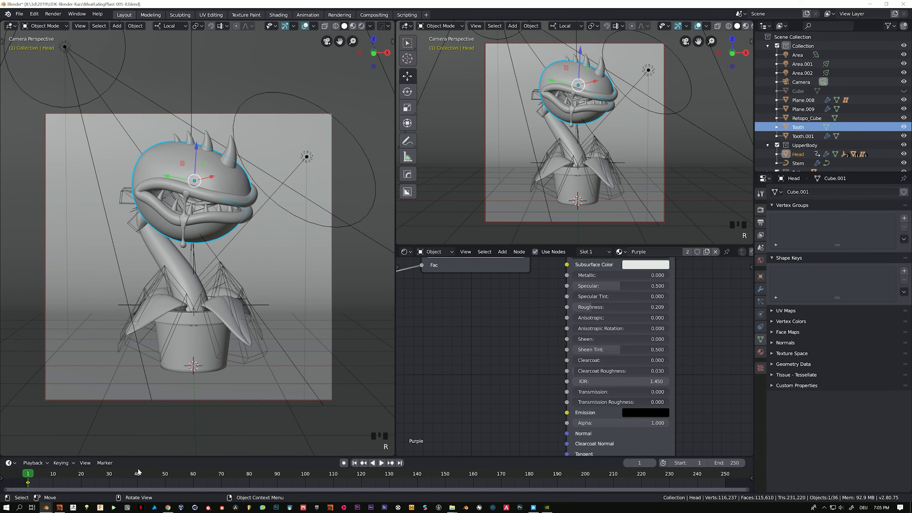
# Step: At frame 60, move the head lower and further right over the pot, rotating it freely so the mouth faces right
pyautogui.click(163, 477)
pyautogui.moveTo(137, 481); pyautogui.dragTo(193, 479)
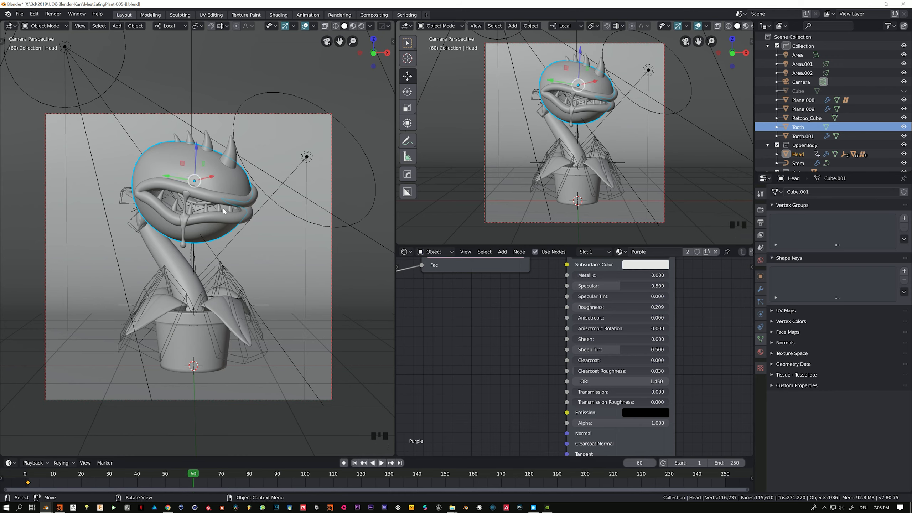
pyautogui.press('r')
pyautogui.press('r')
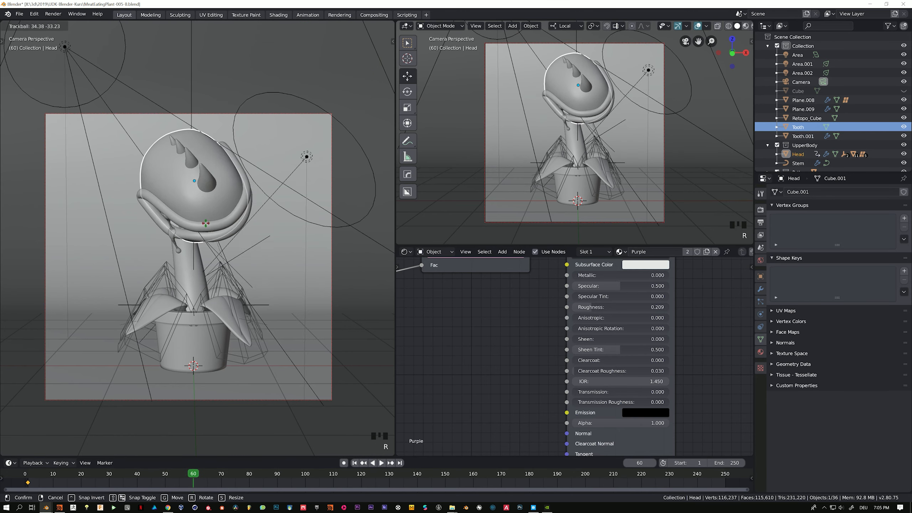
pyautogui.click(219, 216)
pyautogui.press('g')
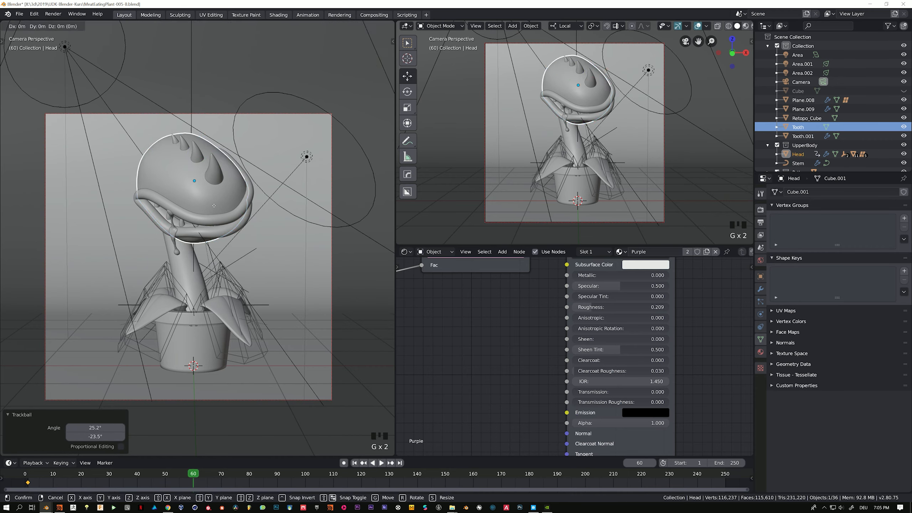
pyautogui.click(258, 248)
pyautogui.press('r')
pyautogui.press('r')
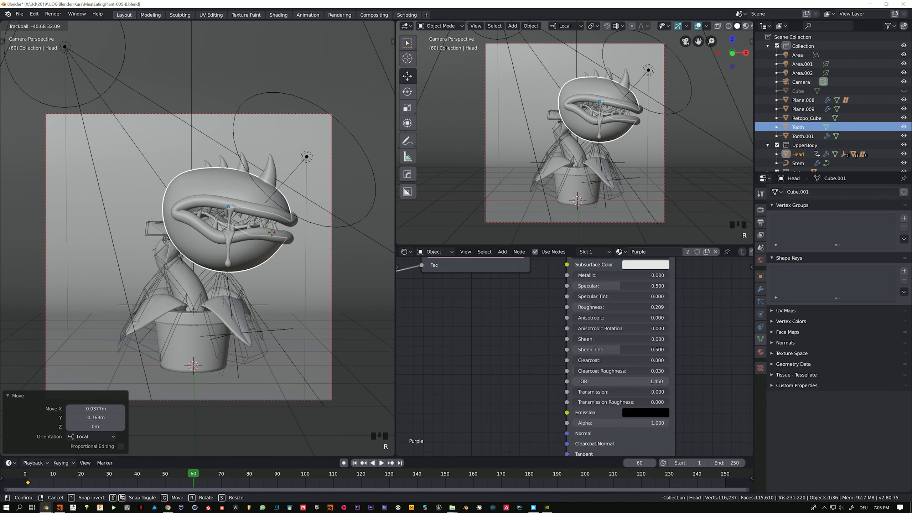
pyautogui.click(269, 233)
# Step: Keyframe the head's rotation and location at frame 60 and scrub back through the motion
pyautogui.press('i')
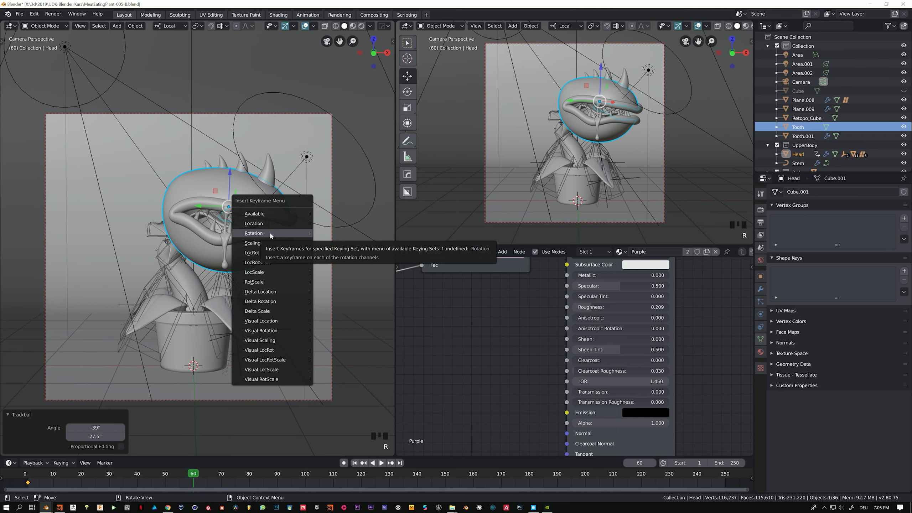
pyautogui.click(270, 233)
pyautogui.press('i')
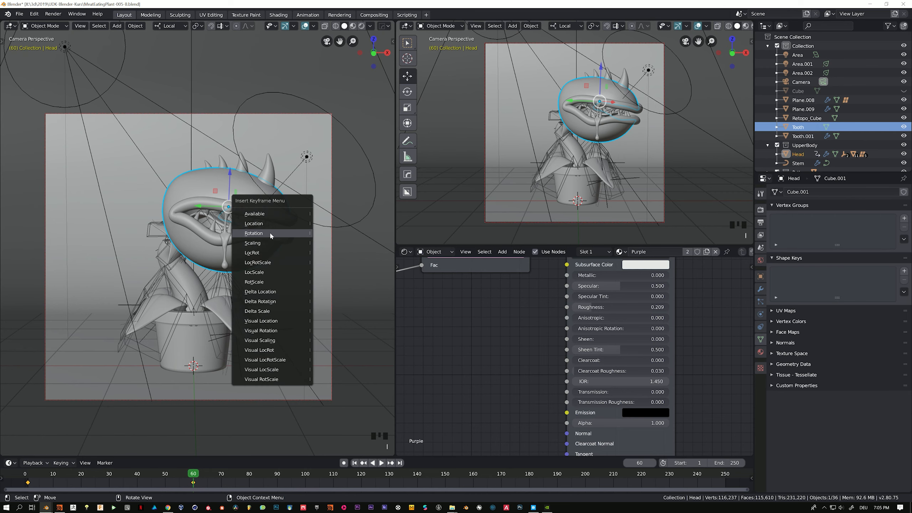
pyautogui.click(265, 223)
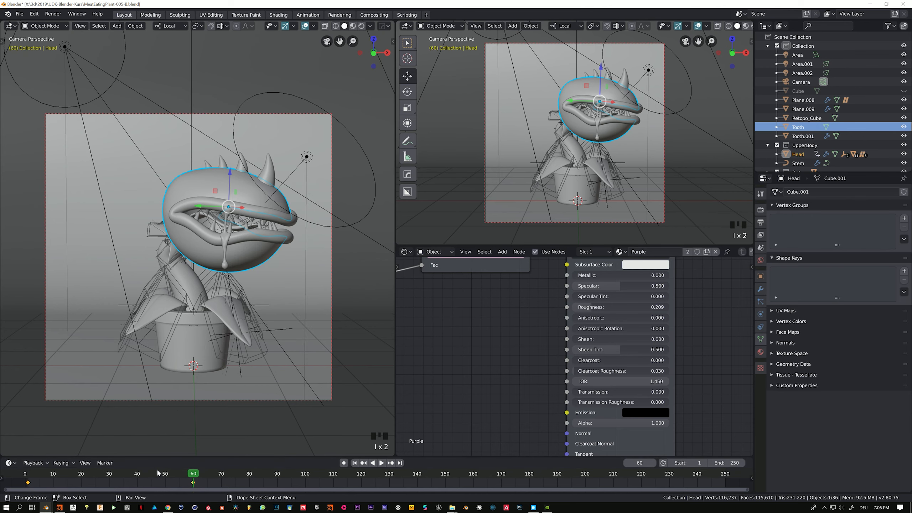
pyautogui.moveTo(159, 475); pyautogui.dragTo(34, 482)
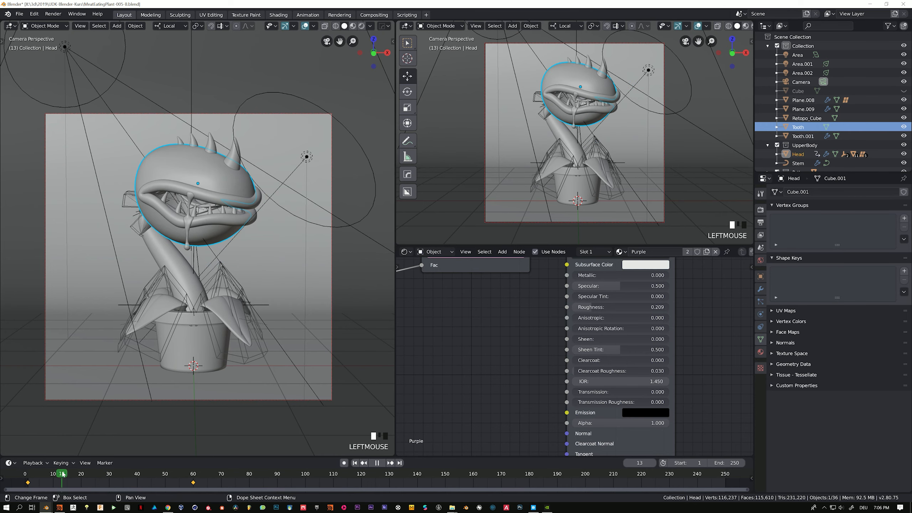
pyautogui.press('space')
# Step: At frame 60, swing the head around with a trackball rotation of about 18° and -88°, and raise it back above the pot
pyautogui.press('r')
pyautogui.press('r')
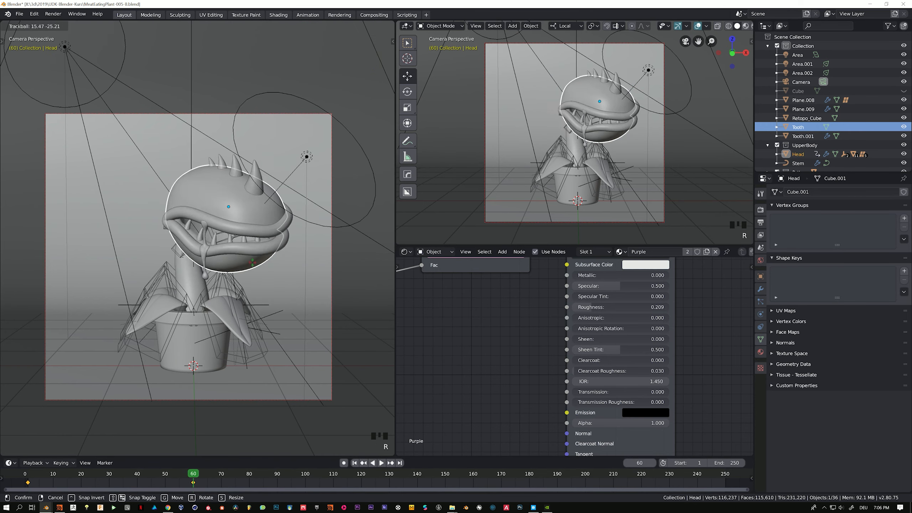
pyautogui.click(229, 250)
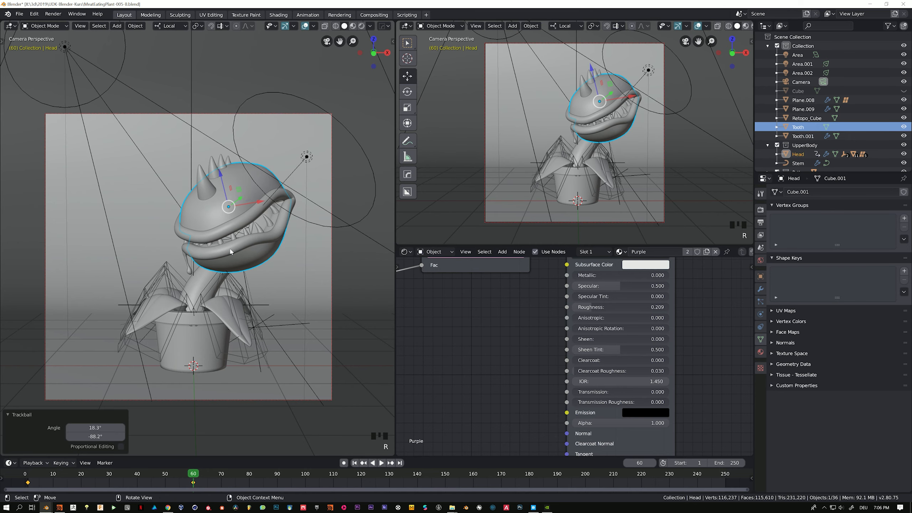
pyautogui.press('g')
pyautogui.click(213, 226)
# Step: Keyframe the swung head's location and rotation at frame 60, and scrub the animation back to the start
pyautogui.press('i')
pyautogui.click(228, 223)
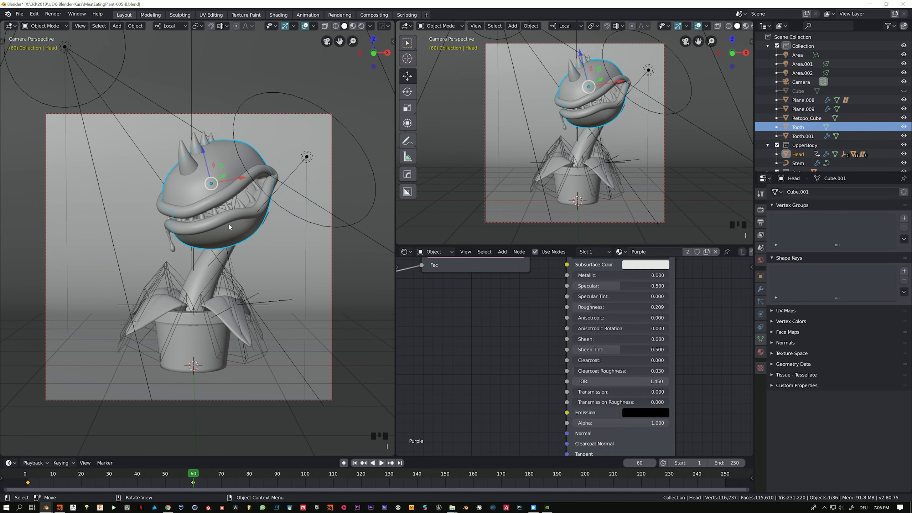
pyautogui.press('i')
pyautogui.click(227, 234)
pyautogui.moveTo(166, 475); pyautogui.dragTo(15, 464)
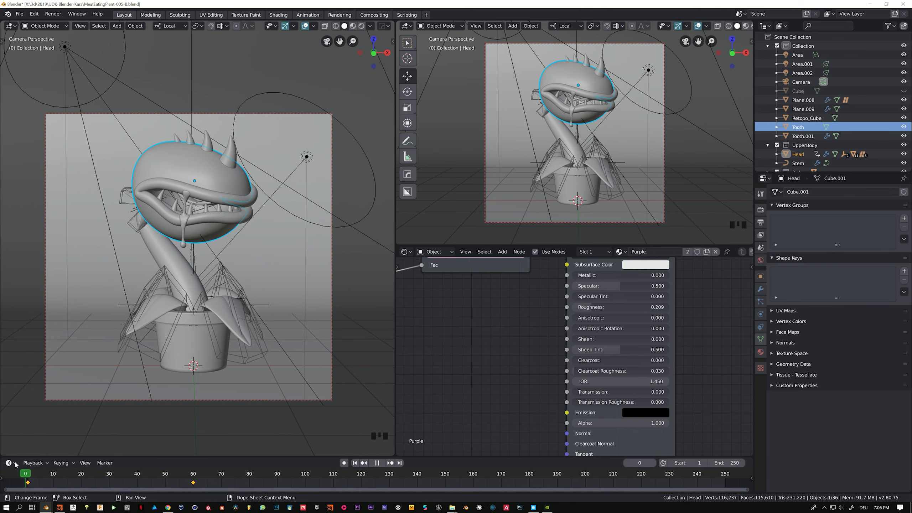
pyautogui.press('space')
pyautogui.scroll(2, 192, 323)
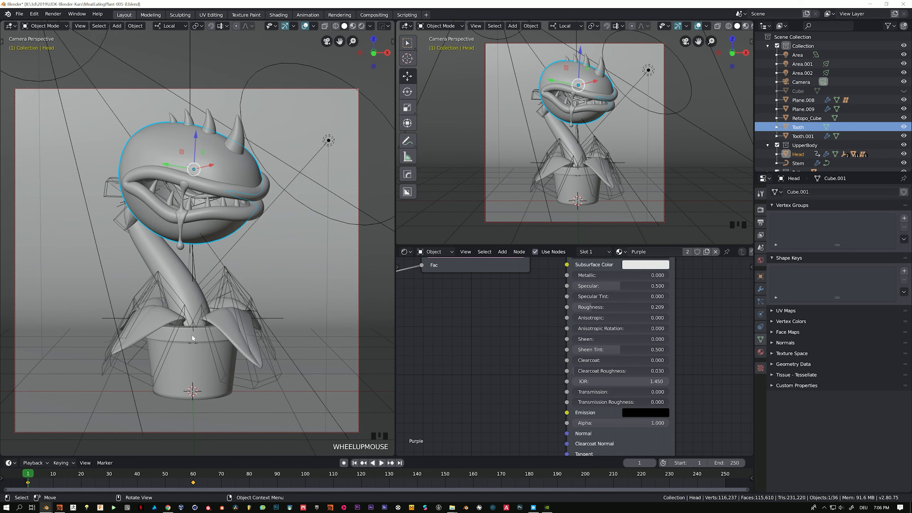
pyautogui.keyDown('shift'); pyautogui.moveTo(193, 336); pyautogui.dragTo(193, 321, button='middle'); pyautogui.keyUp('shift')
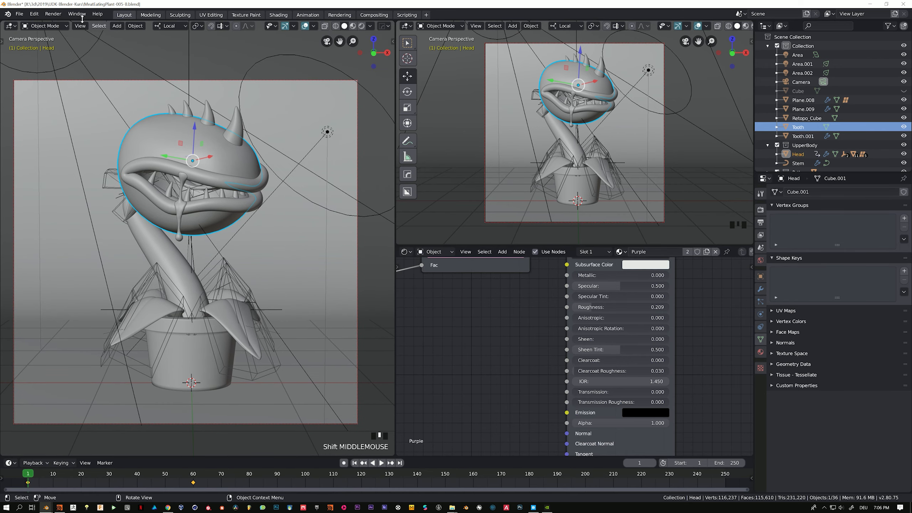
pyautogui.click(50, 14)
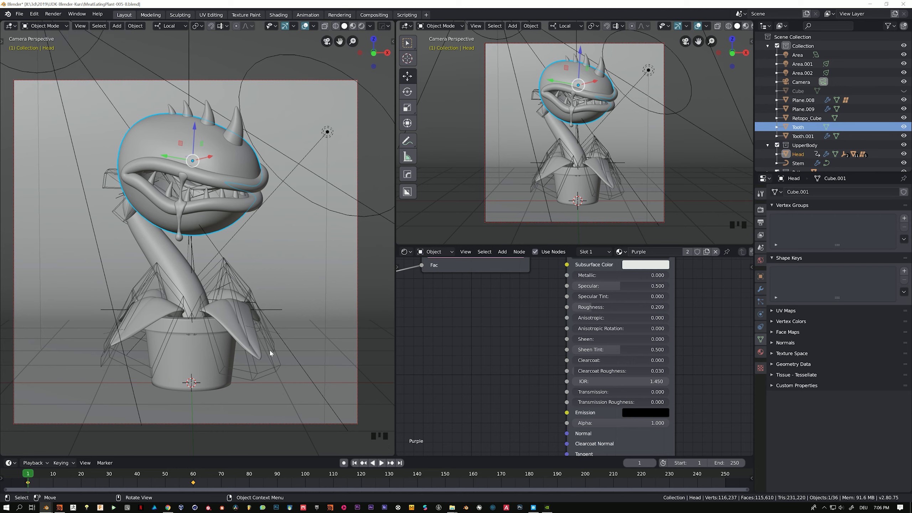
pyautogui.click(64, 26)
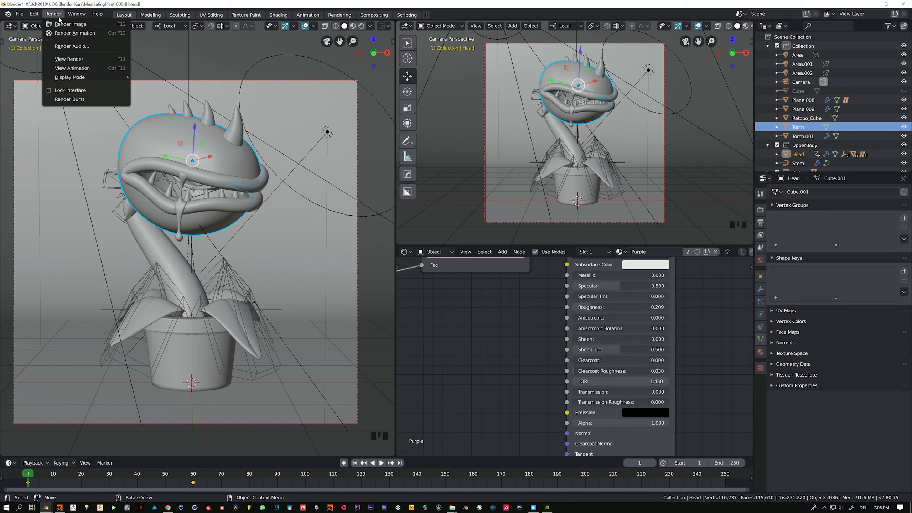
# Step: Set the Cycles render samples to 400
pyautogui.click(760, 209)
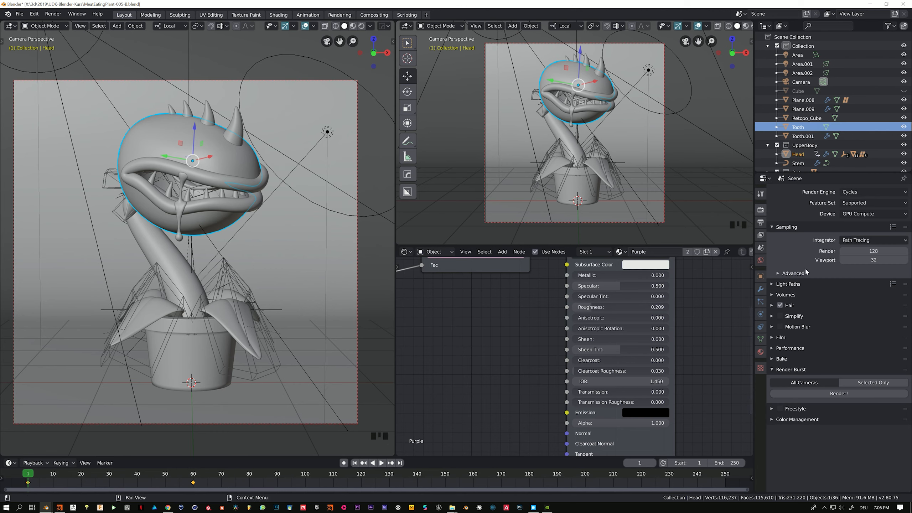
pyautogui.click(876, 251)
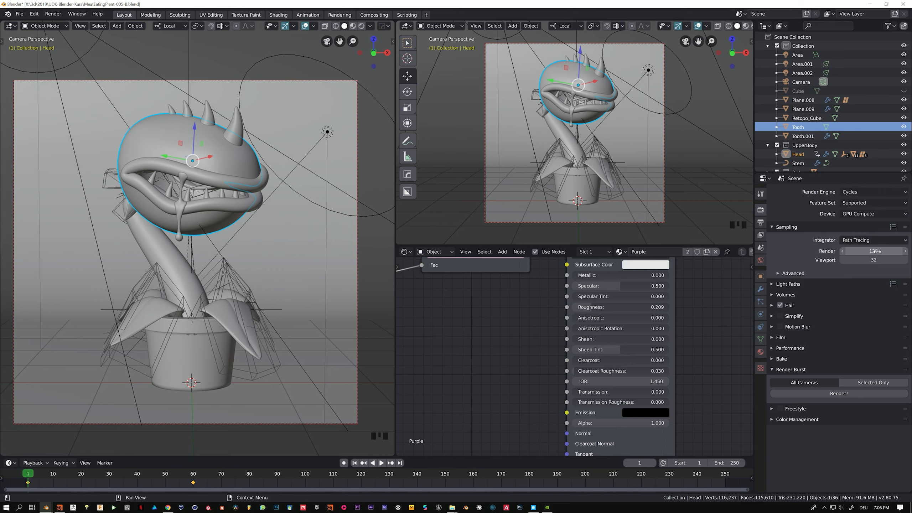
pyautogui.write('400')
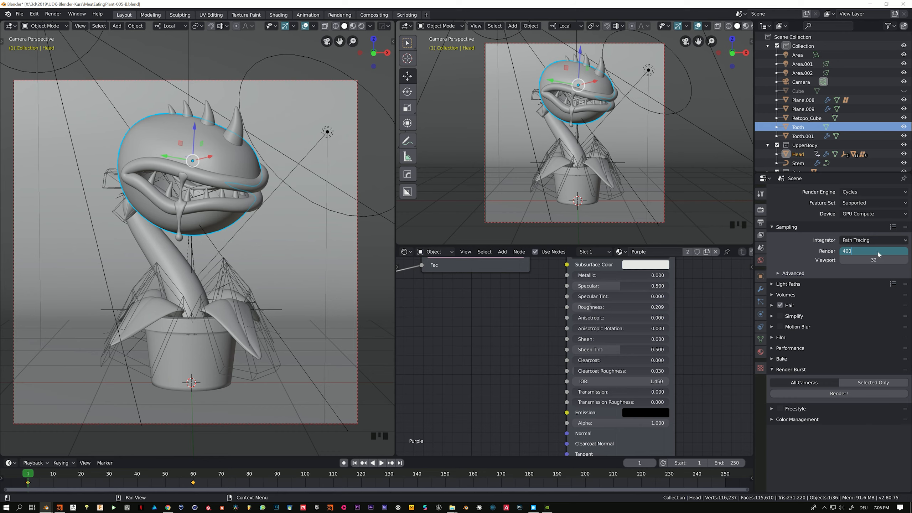
pyautogui.press('Return')
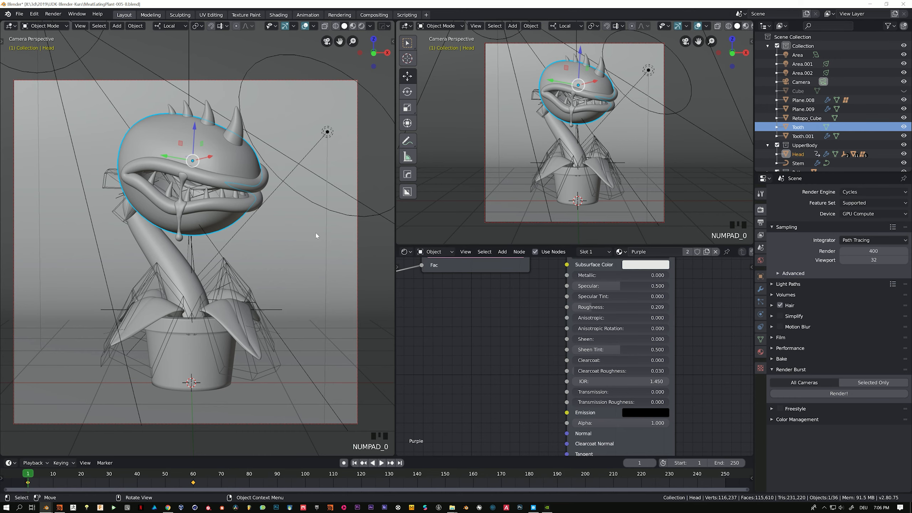
pyautogui.keyDown('shift'); pyautogui.moveTo(316, 235); pyautogui.dragTo(240, 217, button='middle'); pyautogui.keyUp('shift')
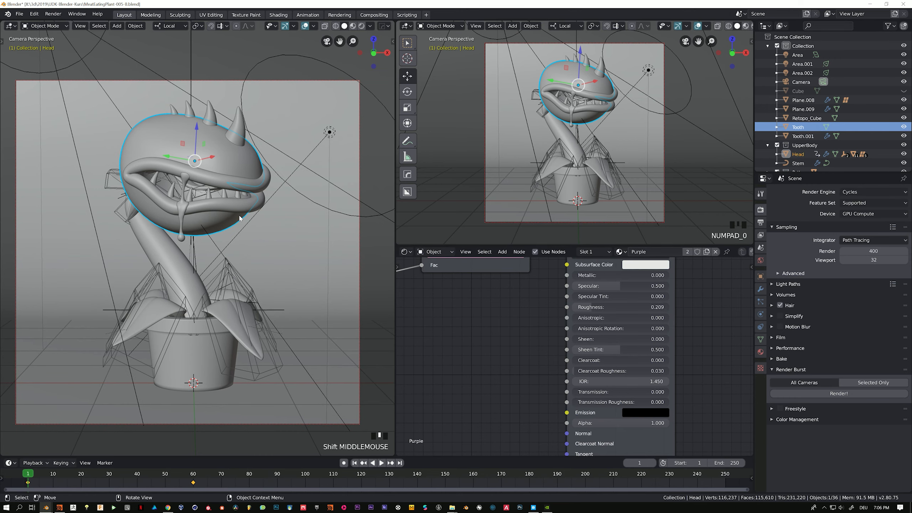